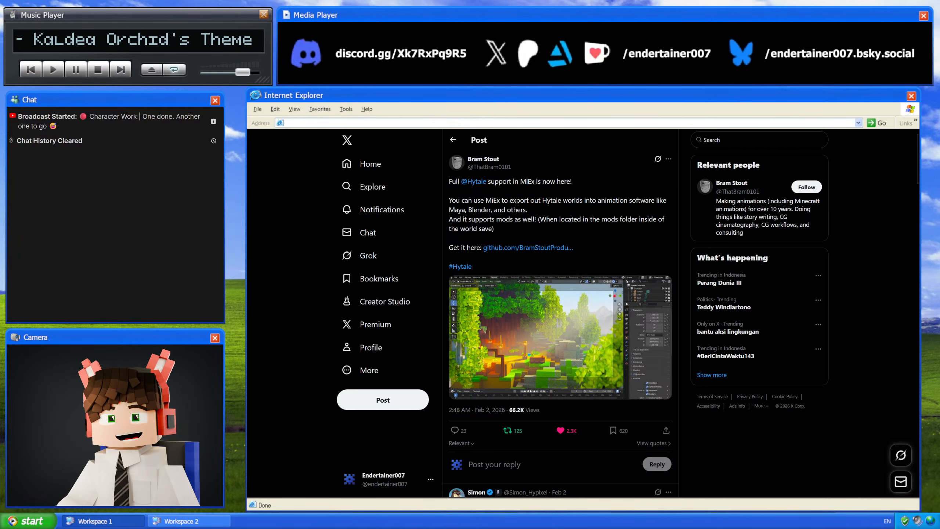
- Go from the Hytale support post to the MiEx release on GitHub and open the BramStoutProductions organization page
{"action": "left_click_drag", "start_coordinate": [500, 201], "coordinate": [491, 200]}
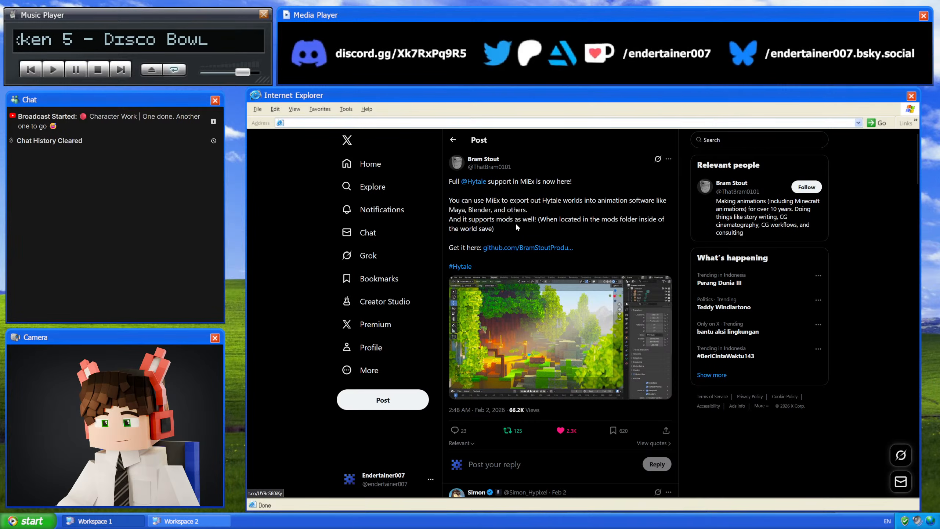
{"action": "key", "text": "ctrl+Tab"}
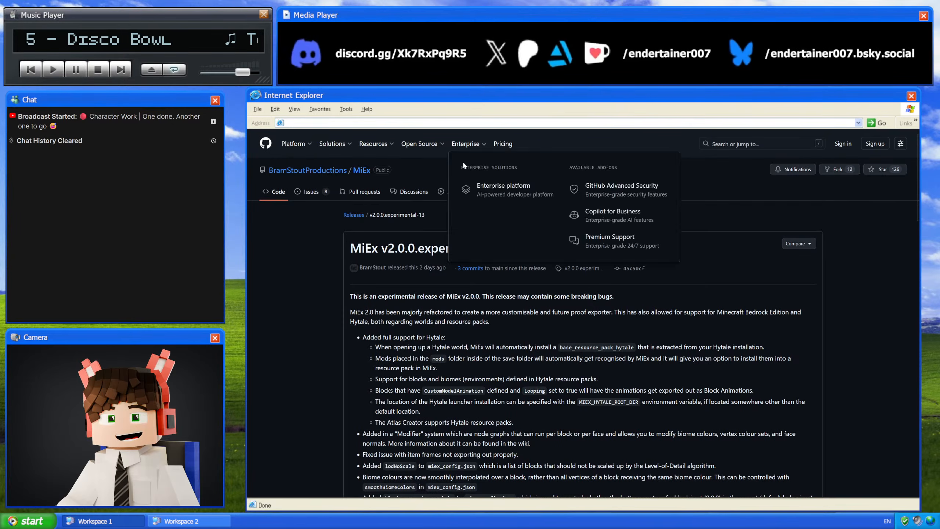
{"action": "left_click", "coordinate": [343, 170]}
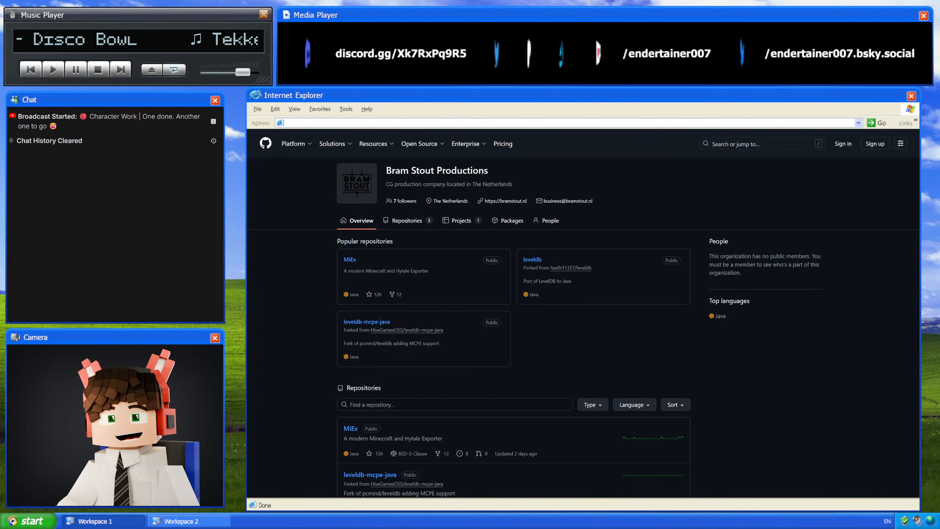
- Open YouTube in a new tab and search it for "minecraft live"
{"action": "key", "text": "ctrl+t"}
{"action": "type", "text": "you"}
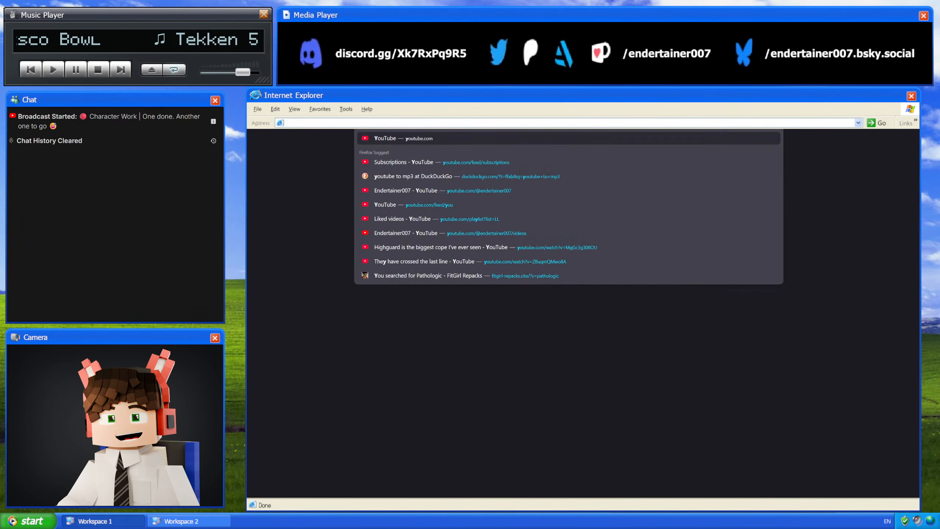
{"action": "key", "text": "Return"}
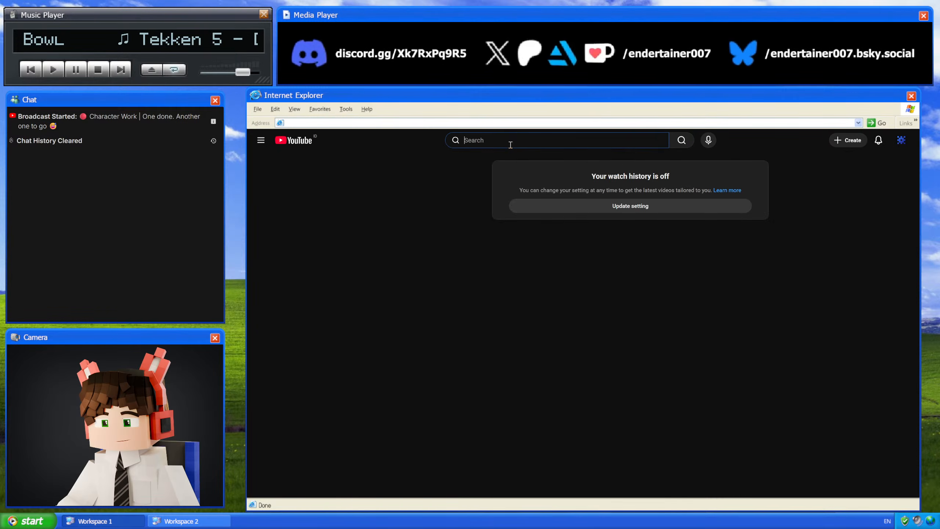
{"action": "left_click", "coordinate": [511, 145]}
{"action": "type", "text": "minecraft li"}
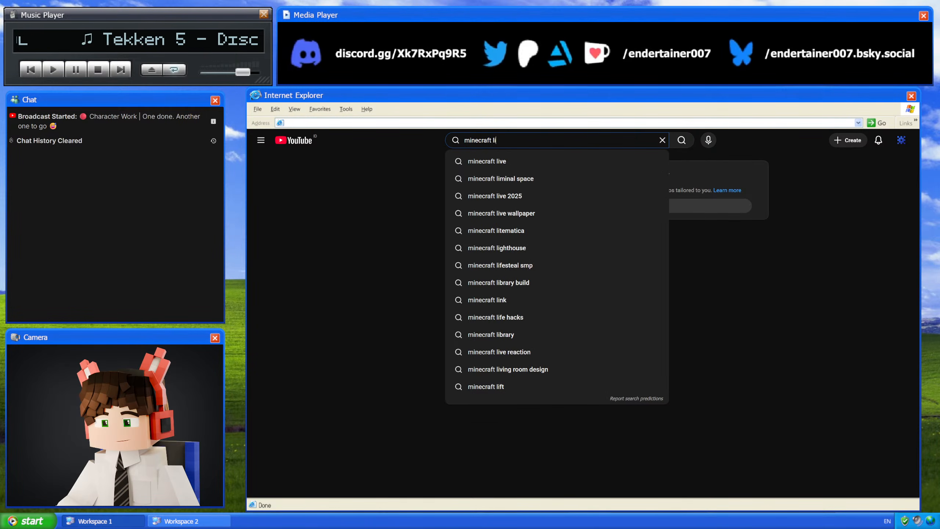
{"action": "type", "text": "ve"}
{"action": "key", "text": "Return"}
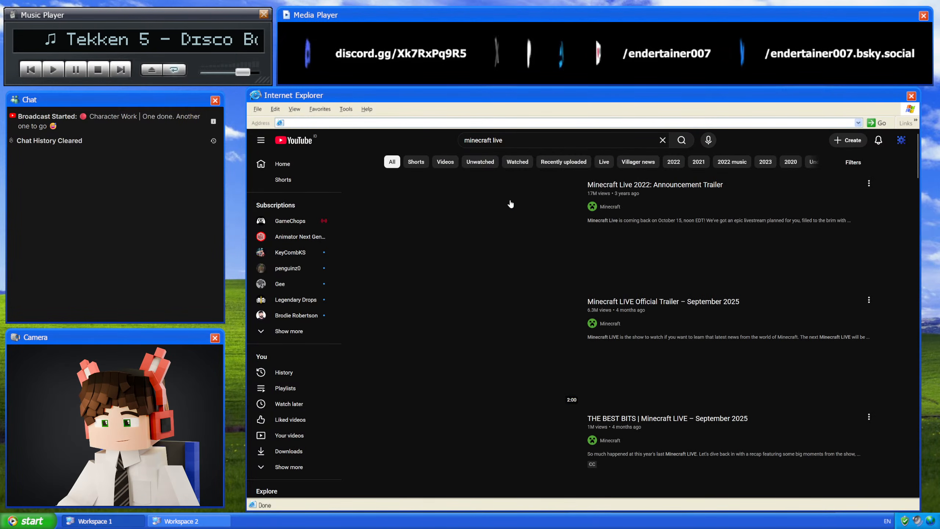
- Open the Minecraft Live 2022: Announcement Trailer, pause it and skim ahead to the frog shot at 1:32
{"action": "left_click", "coordinate": [515, 220]}
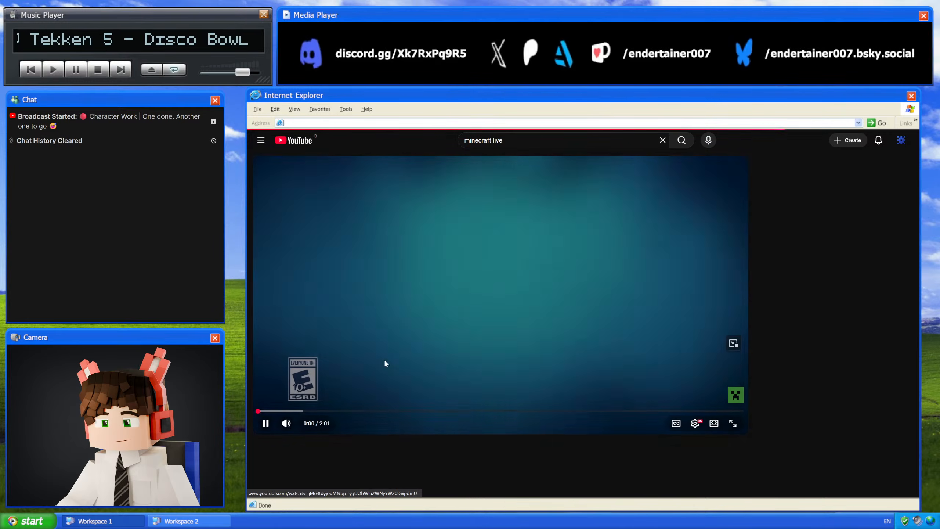
{"action": "key", "text": "space"}
{"action": "left_click", "coordinate": [312, 411]}
{"action": "left_click_drag", "start_coordinate": [361, 412], "coordinate": [738, 409]}
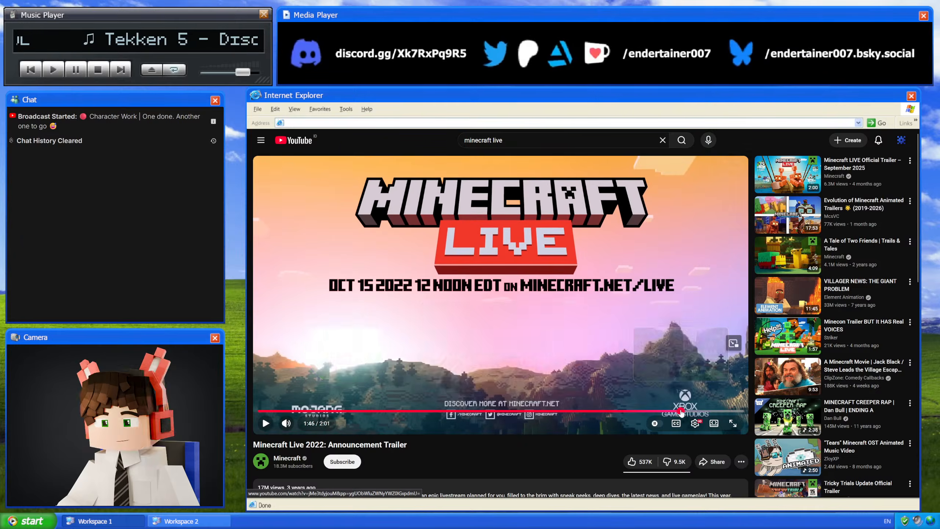
{"action": "left_click", "coordinate": [628, 411]}
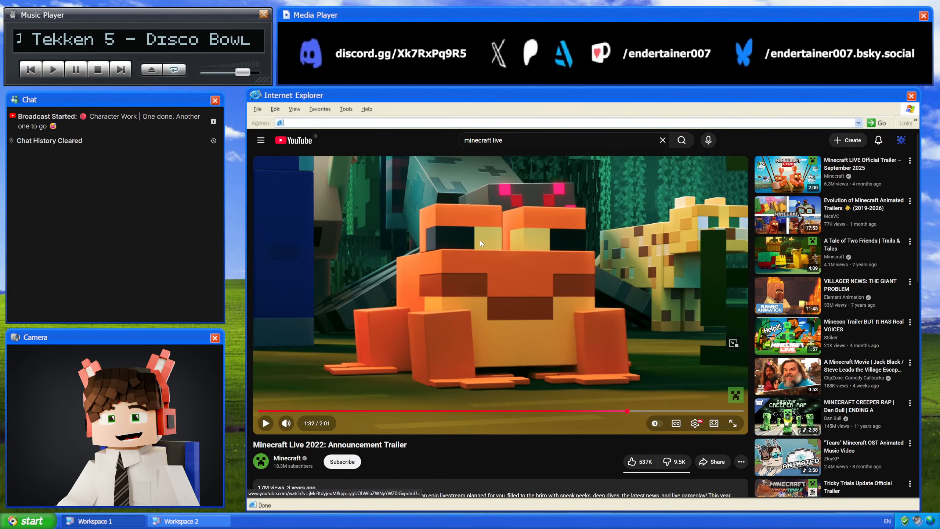
- Return to the Bram Stout Productions page on GitHub and look through its repositories
{"action": "key", "text": "ctrl+t"}
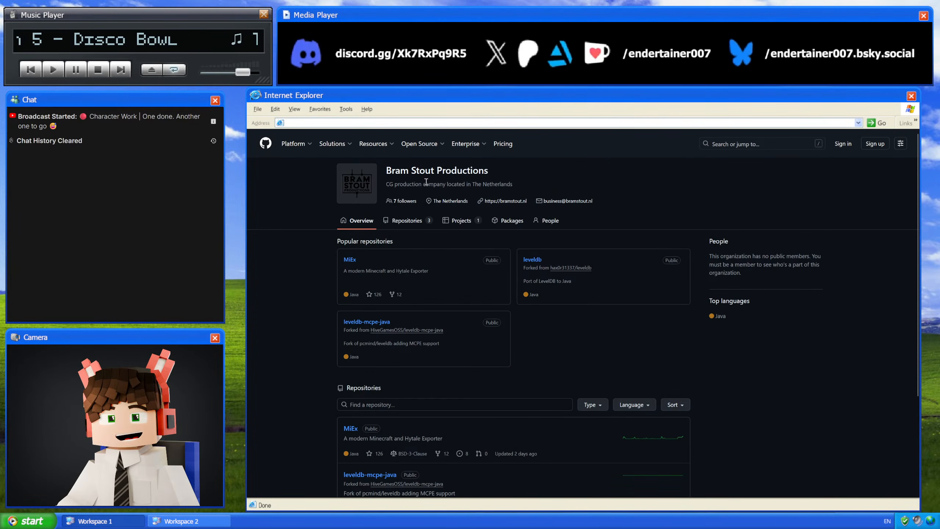
{"action": "scroll", "coordinate": [708, 256], "scroll_direction": "down", "scroll_amount": 3}
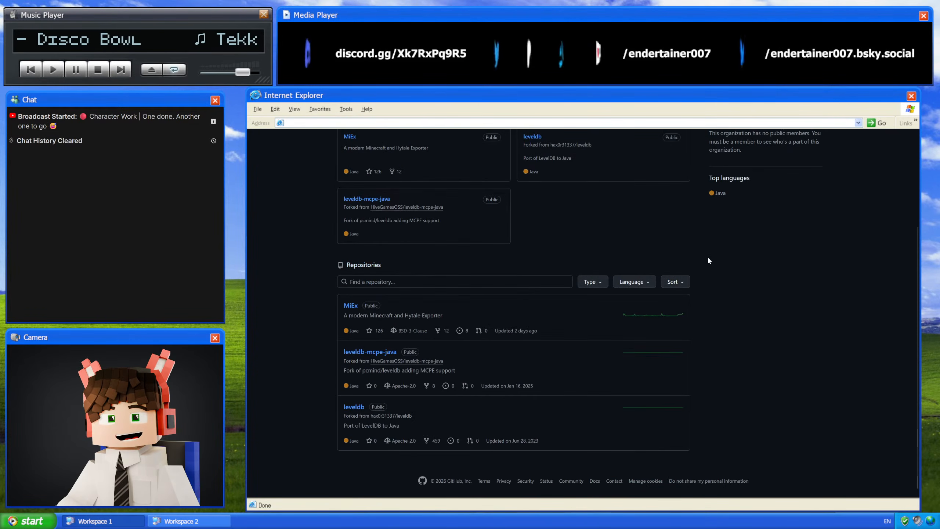
{"action": "scroll", "coordinate": [708, 256], "scroll_direction": "up", "scroll_amount": 3}
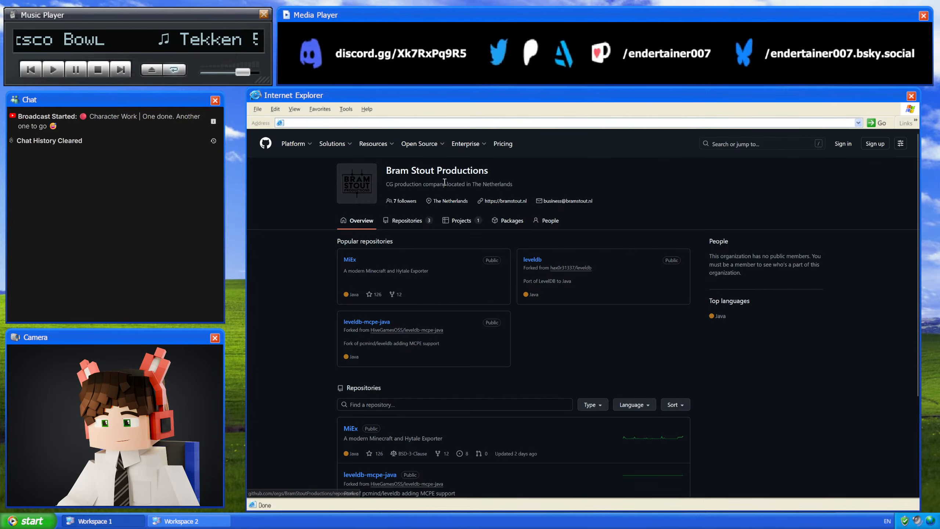
- Search the web for the MiEx developer in a new tab and open the Bram Stout Productions home page
{"action": "key", "text": "ctrl+t"}
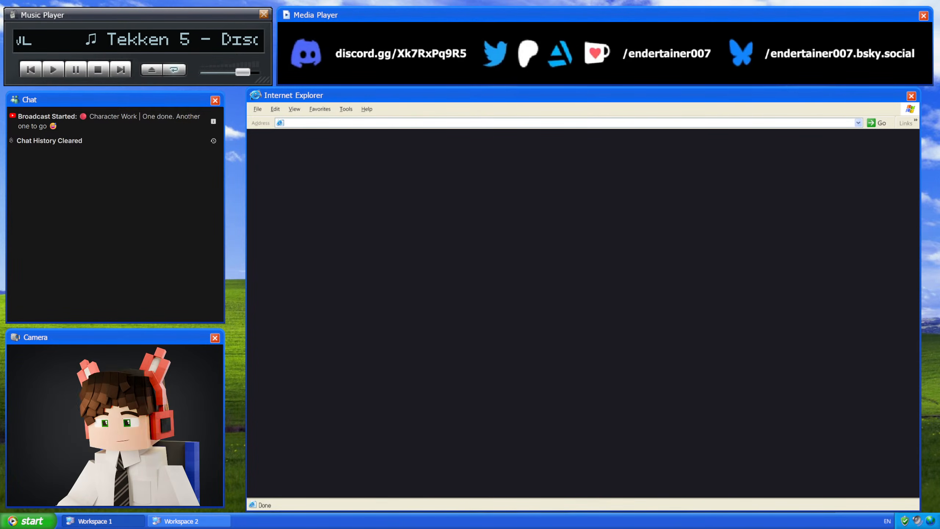
{"action": "type", "text": "bram s"}
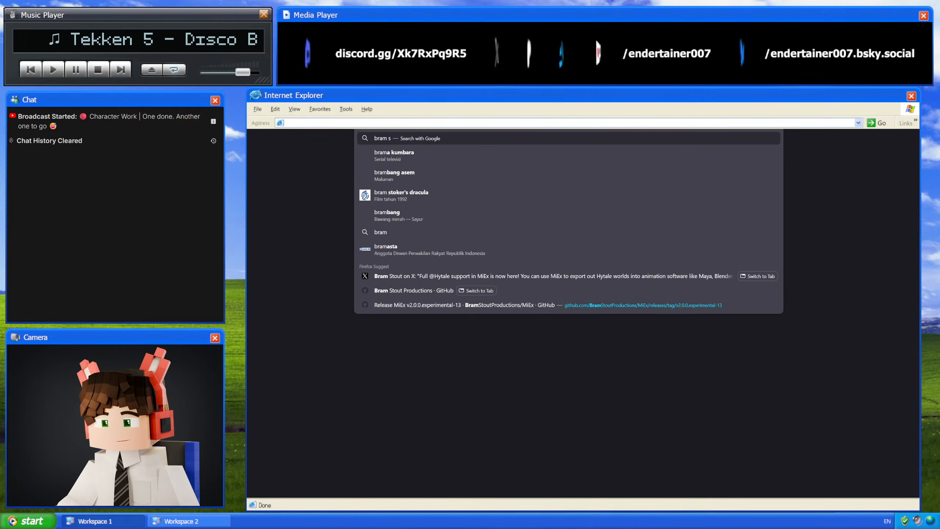
{"action": "type", "text": "tout"}
{"action": "key", "text": "Return"}
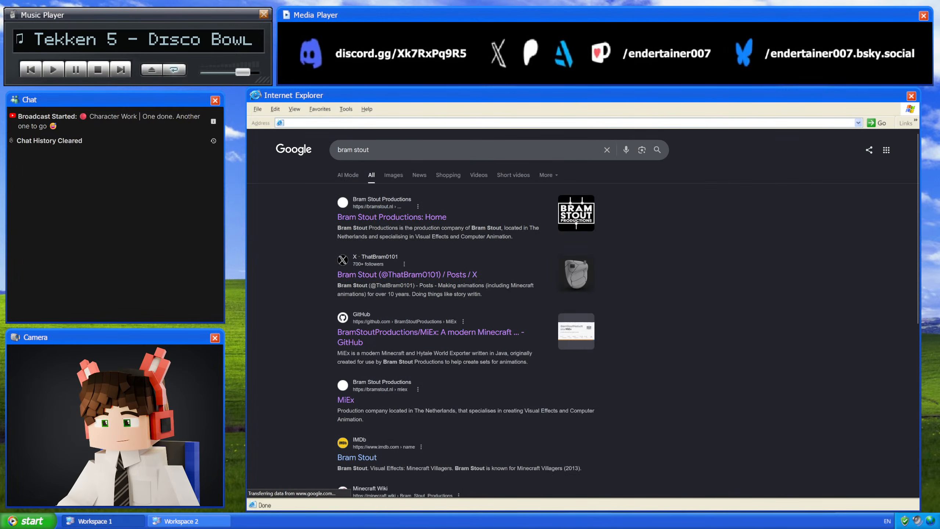
{"action": "left_click", "coordinate": [413, 219]}
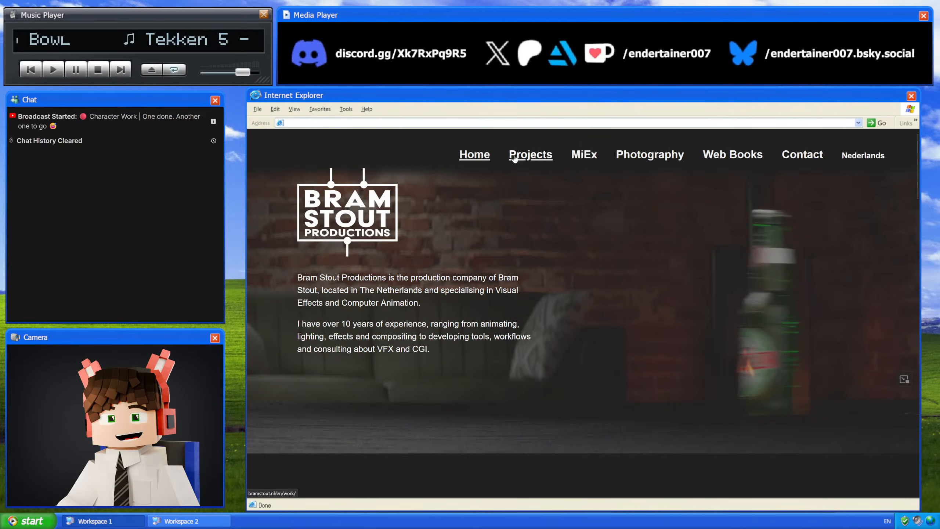
- Open the website's Projects page and look through the listed Minecraft animation, pipeline and rigging projects
{"action": "left_click", "coordinate": [536, 156]}
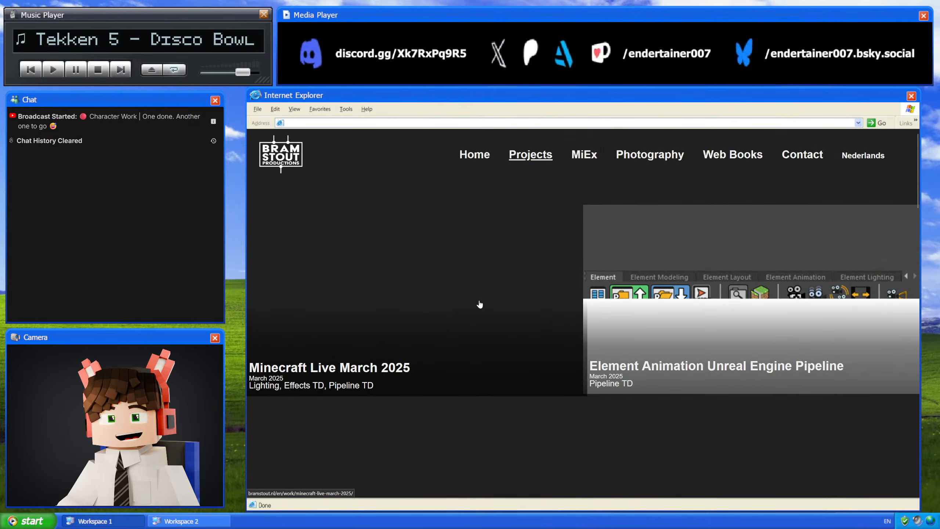
{"action": "scroll", "coordinate": [372, 299], "scroll_direction": "down", "scroll_amount": 15}
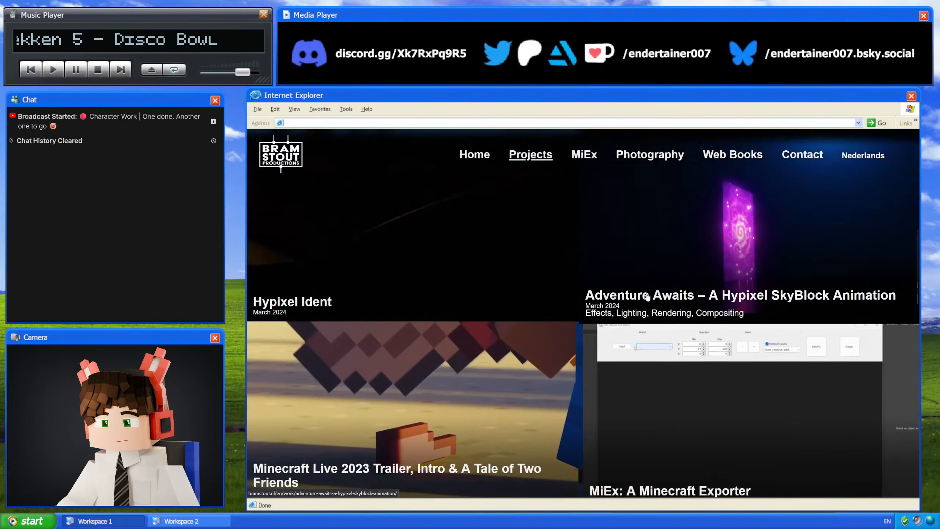
{"action": "scroll", "coordinate": [487, 299], "scroll_direction": "down", "scroll_amount": 2}
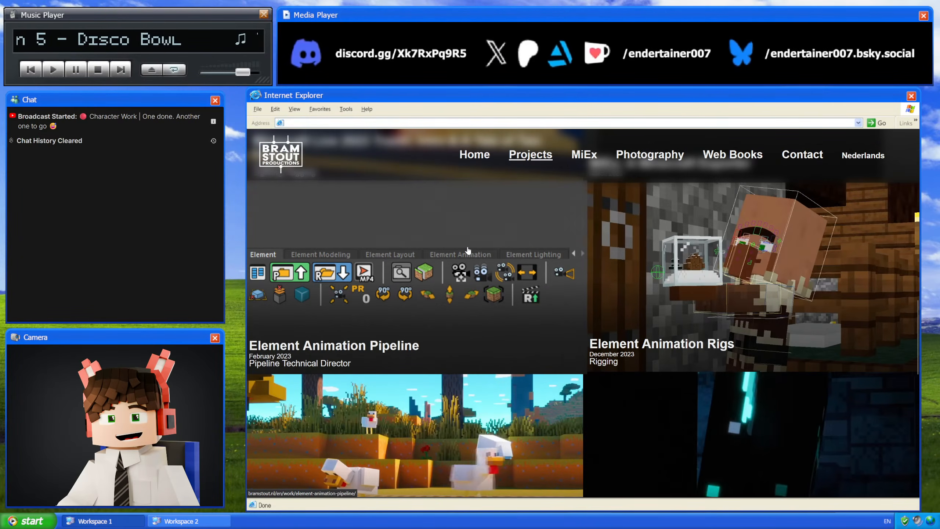
{"action": "scroll", "coordinate": [468, 251], "scroll_direction": "down", "scroll_amount": 2}
{"action": "scroll", "coordinate": [390, 289], "scroll_direction": "up", "scroll_amount": 3}
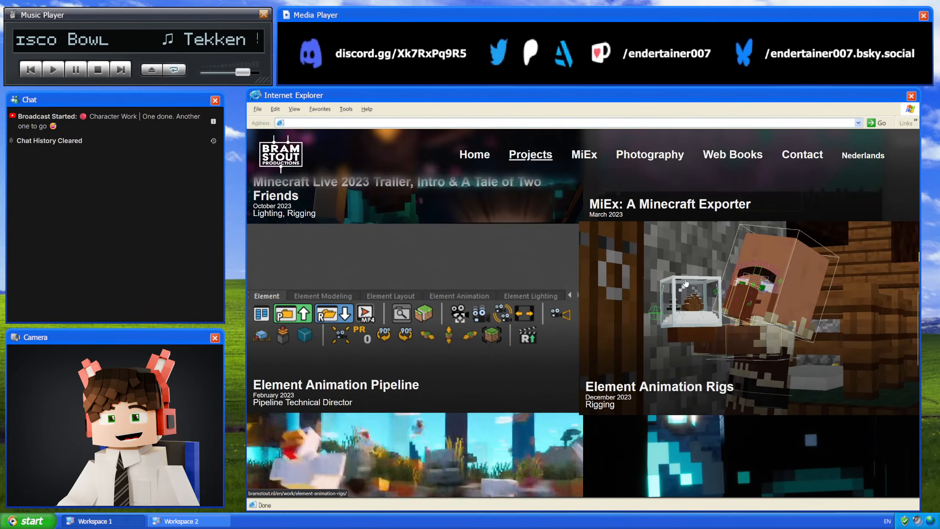
{"action": "scroll", "coordinate": [648, 286], "scroll_direction": "down", "scroll_amount": 3}
{"action": "scroll", "coordinate": [648, 286], "scroll_direction": "up", "scroll_amount": 3}
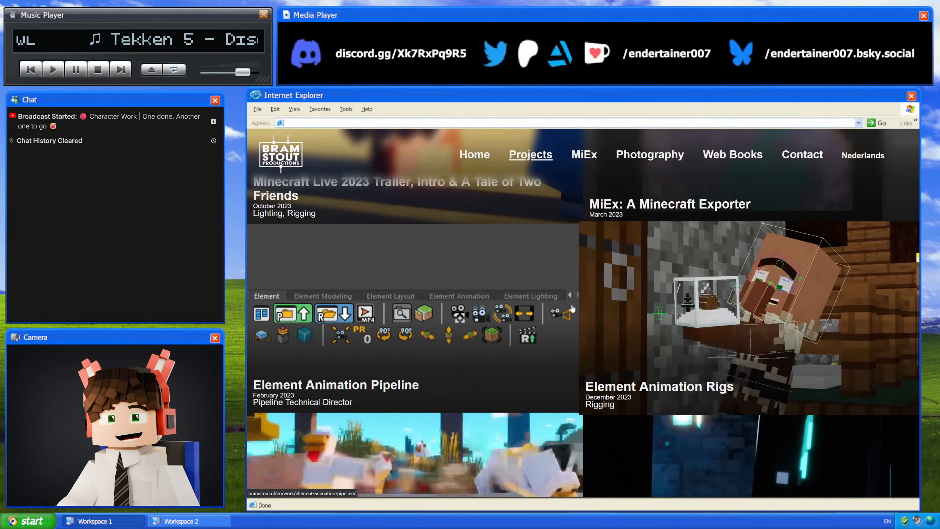
{"action": "scroll", "coordinate": [487, 304], "scroll_direction": "down", "scroll_amount": 3}
{"action": "scroll", "coordinate": [487, 305], "scroll_direction": "up", "scroll_amount": 3}
{"action": "scroll", "coordinate": [673, 307], "scroll_direction": "up", "scroll_amount": 5}
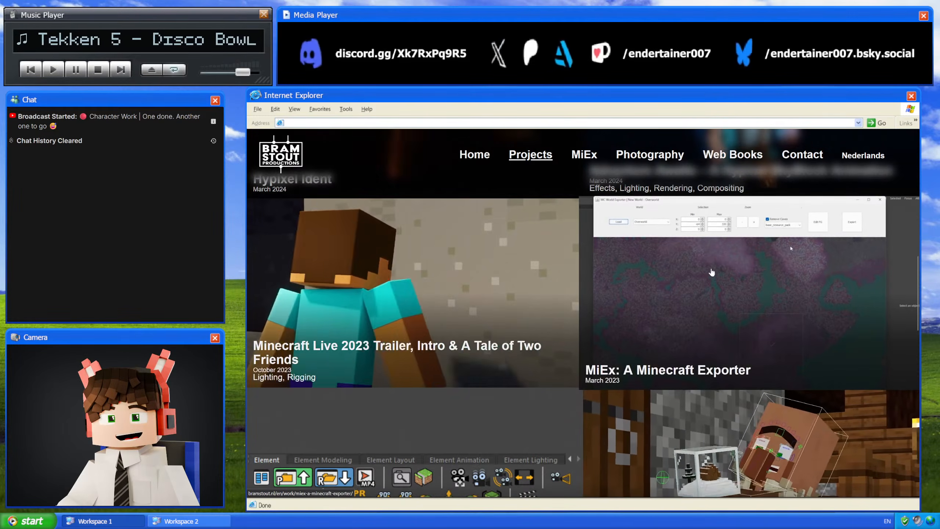
- Open the "MiEx: A Minecraft Exporter" project and look over its preview and description
{"action": "left_click", "coordinate": [573, 273]}
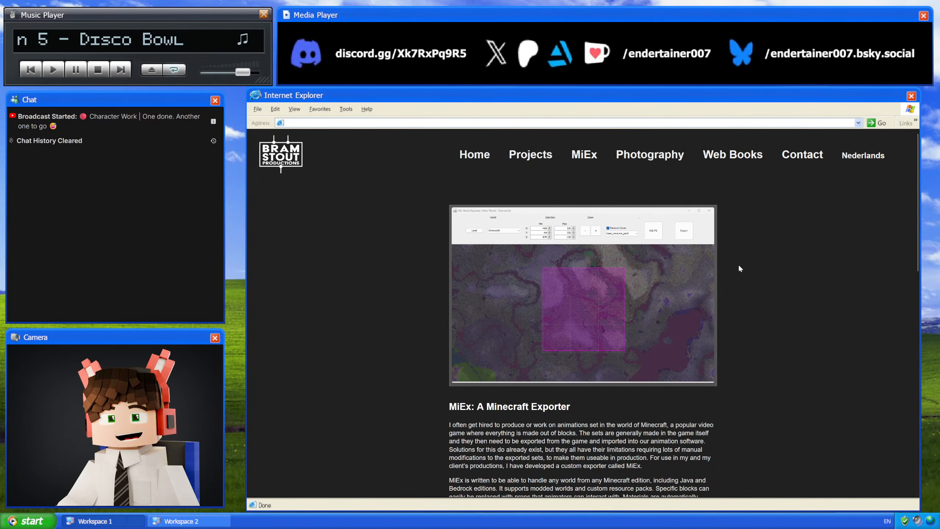
{"action": "scroll", "coordinate": [738, 264], "scroll_direction": "down", "scroll_amount": 5}
{"action": "scroll", "coordinate": [738, 264], "scroll_direction": "up", "scroll_amount": 4}
{"action": "scroll", "coordinate": [738, 263], "scroll_direction": "up", "scroll_amount": 1}
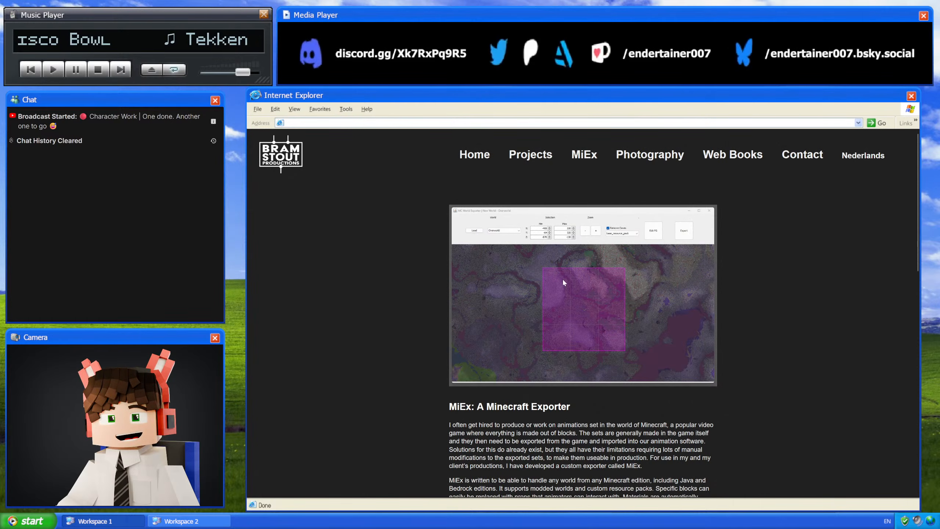
{"action": "scroll", "coordinate": [766, 262], "scroll_direction": "down", "scroll_amount": 1}
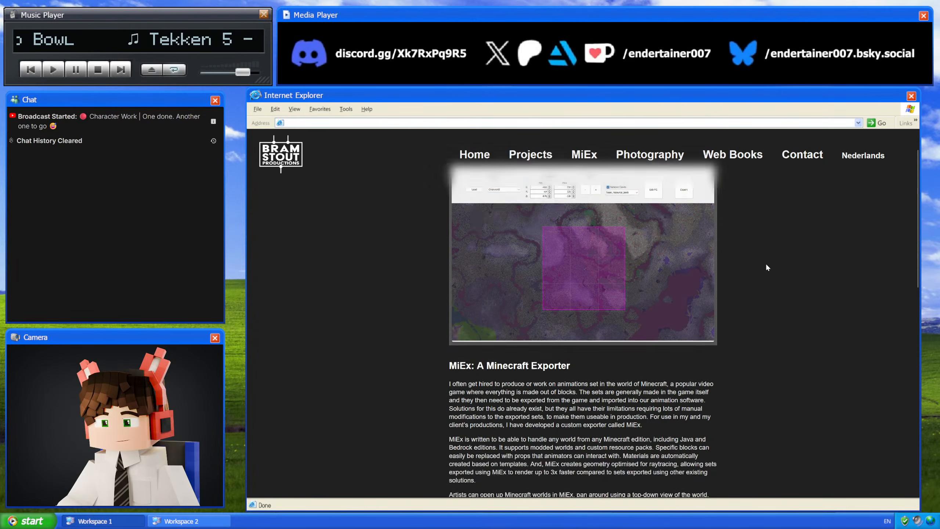
{"action": "scroll", "coordinate": [765, 264], "scroll_direction": "up", "scroll_amount": 1}
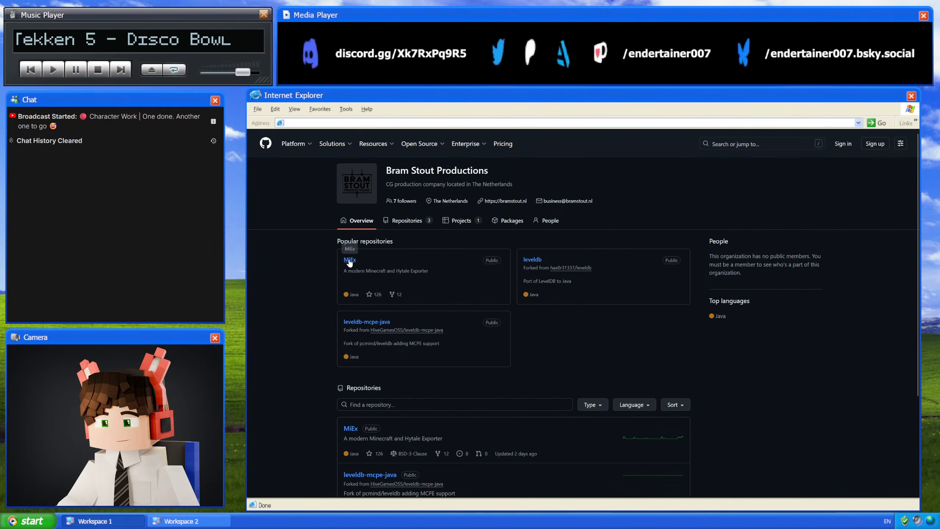
- Open the MiEx repository on GitHub and examine its file list, README introduction and features
{"action": "left_click", "coordinate": [350, 260]}
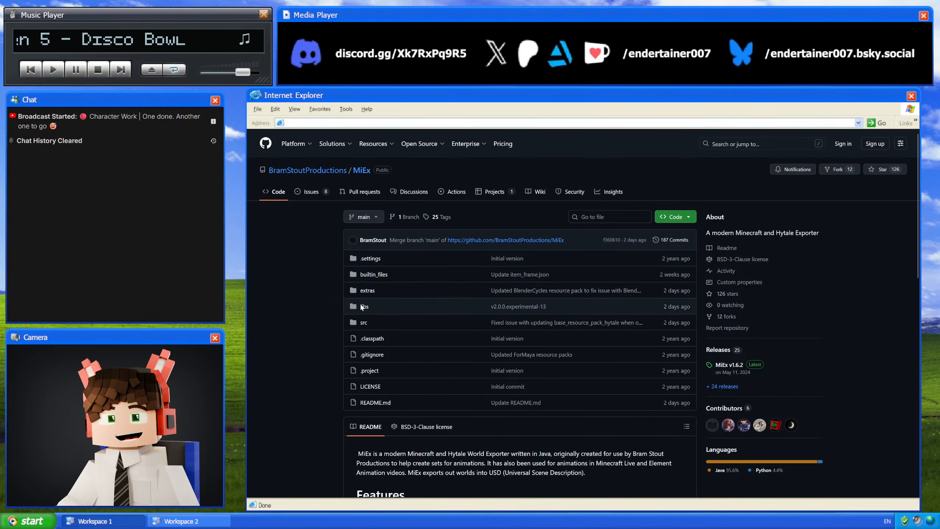
{"action": "scroll", "coordinate": [576, 298], "scroll_direction": "down", "scroll_amount": 4}
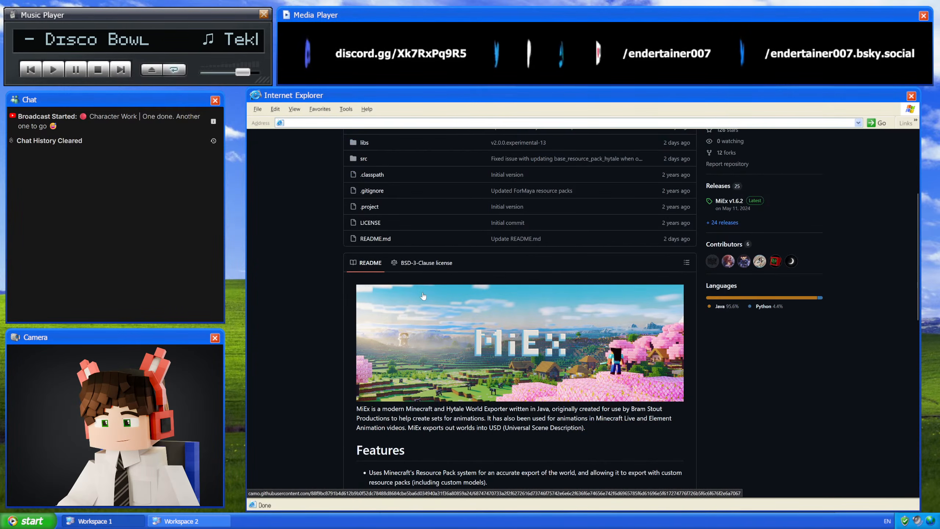
{"action": "scroll", "coordinate": [420, 292], "scroll_direction": "up", "scroll_amount": 3}
{"action": "scroll", "coordinate": [475, 308], "scroll_direction": "down", "scroll_amount": 4}
{"action": "scroll", "coordinate": [474, 305], "scroll_direction": "up", "scroll_amount": 5}
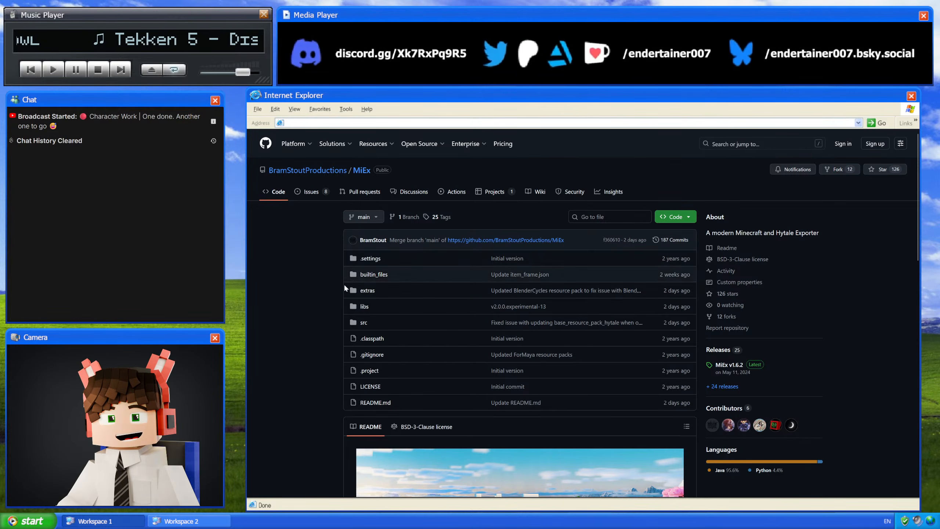
{"action": "scroll", "coordinate": [377, 255], "scroll_direction": "down", "scroll_amount": 1}
{"action": "scroll", "coordinate": [387, 295], "scroll_direction": "down", "scroll_amount": 4}
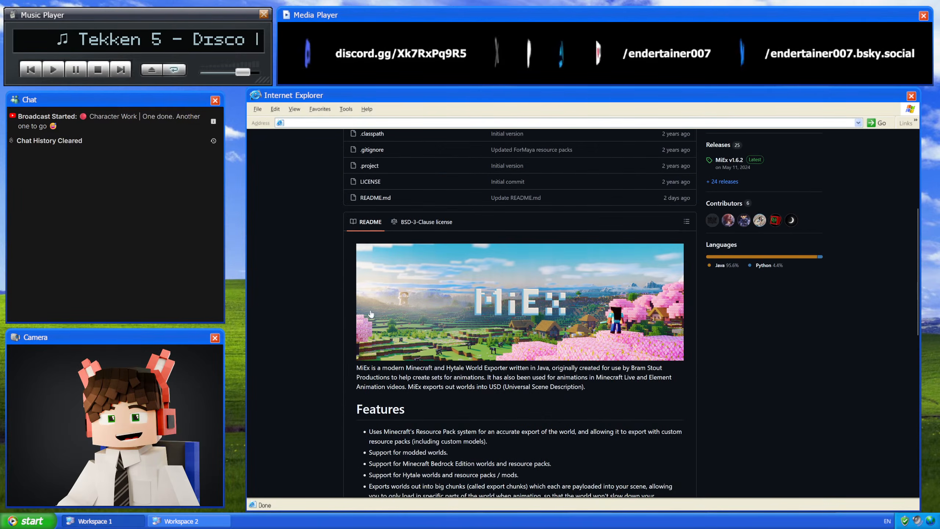
{"action": "scroll", "coordinate": [423, 254], "scroll_direction": "up", "scroll_amount": 4}
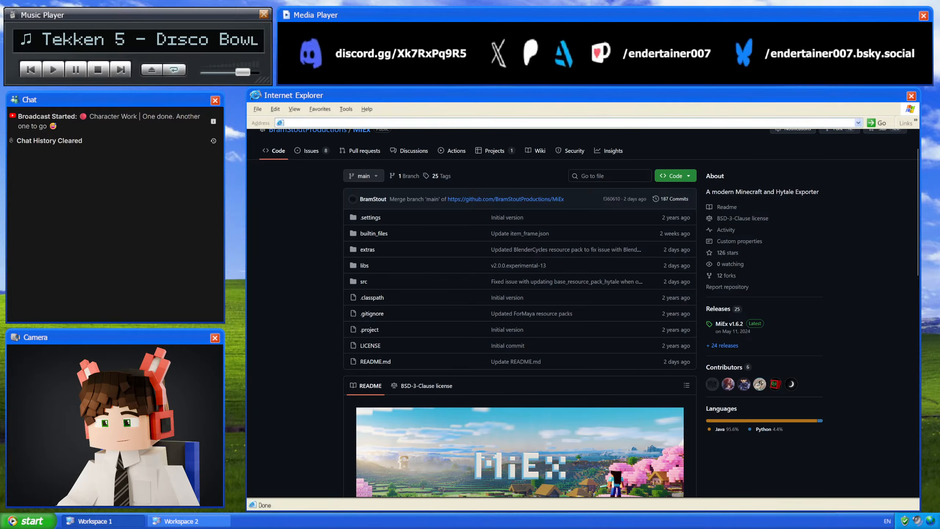
- Return to the Hytale support post on X, view its Blender scene image enlarged, and close the image
{"action": "key", "text": "ctrl+shift+Tab"}
{"action": "key", "text": "ctrl+shift+Tab"}
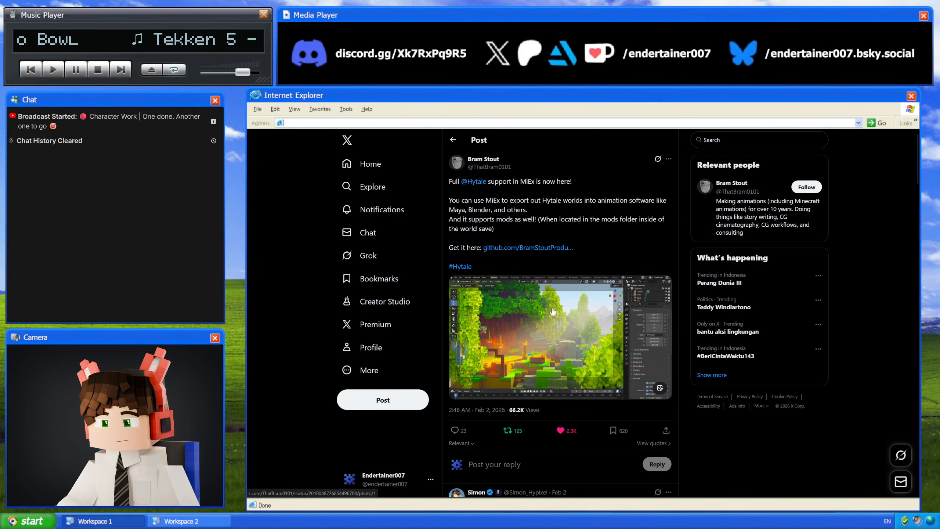
{"action": "left_click", "coordinate": [570, 309]}
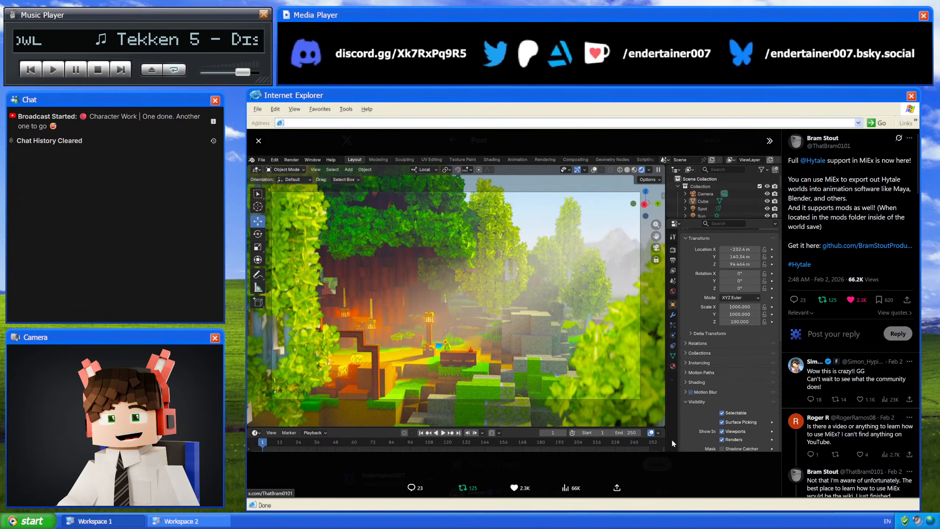
{"action": "left_click", "coordinate": [678, 463]}
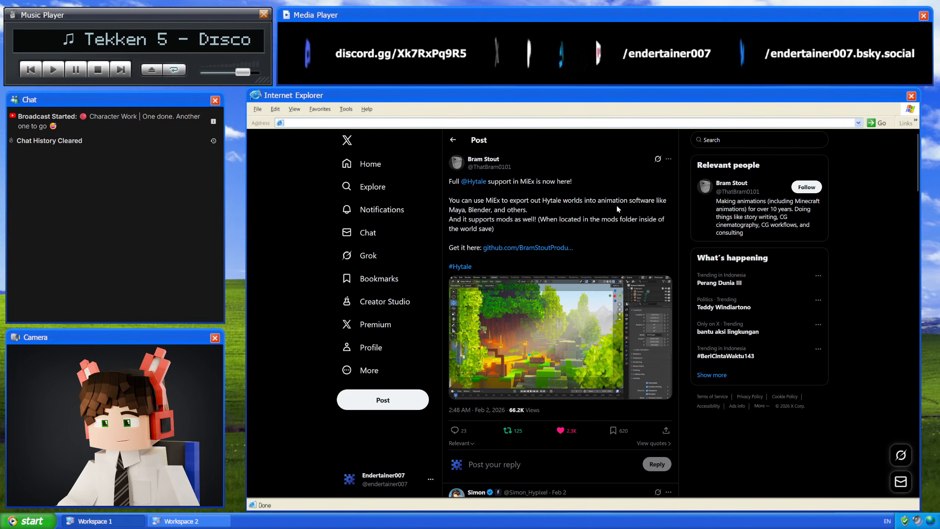
- View the Hytale post's Blender scene image enlarged once more and close it
{"action": "left_click", "coordinate": [530, 341]}
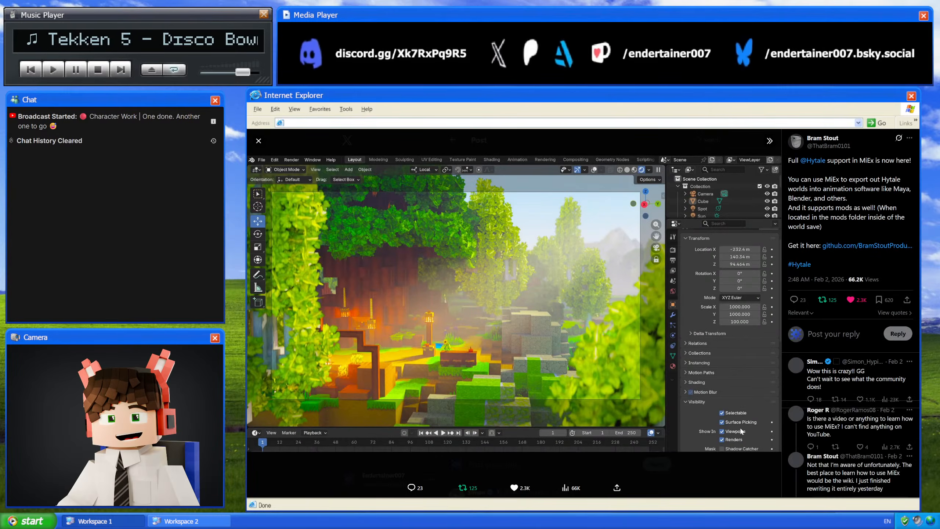
{"action": "left_click", "coordinate": [708, 471]}
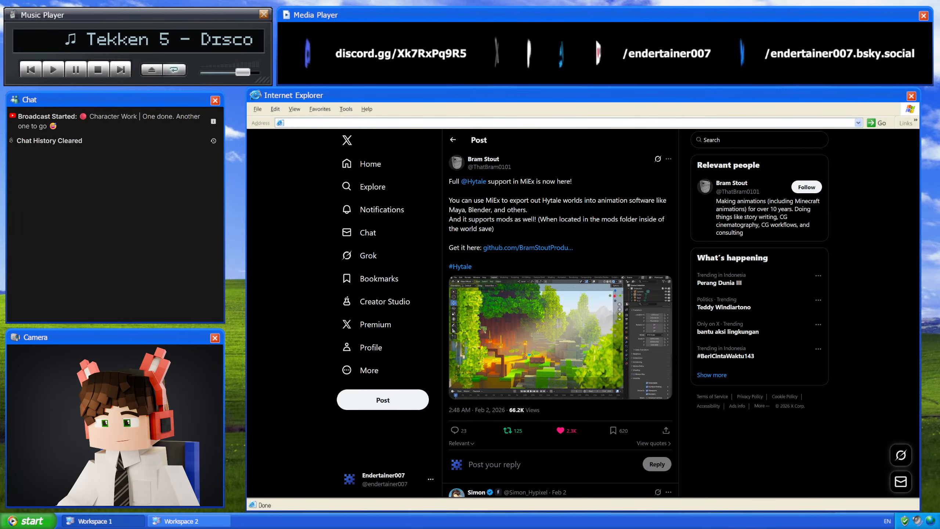
- Open the Gumroad page for Paribes' Hytale Rig in a new tab, look it over, and return to the X post
{"action": "key", "text": "ctrl+t"}
{"action": "key", "text": "ctrl+v"}
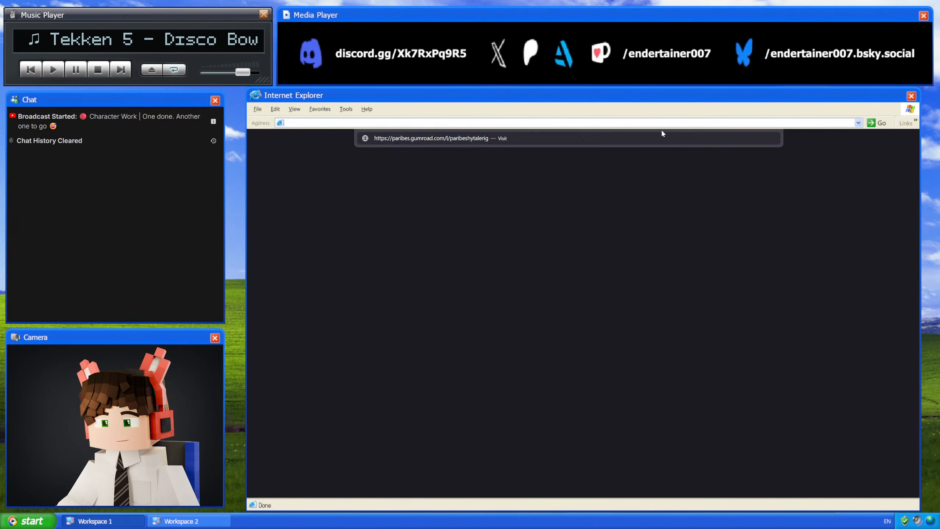
{"action": "key", "text": "Return"}
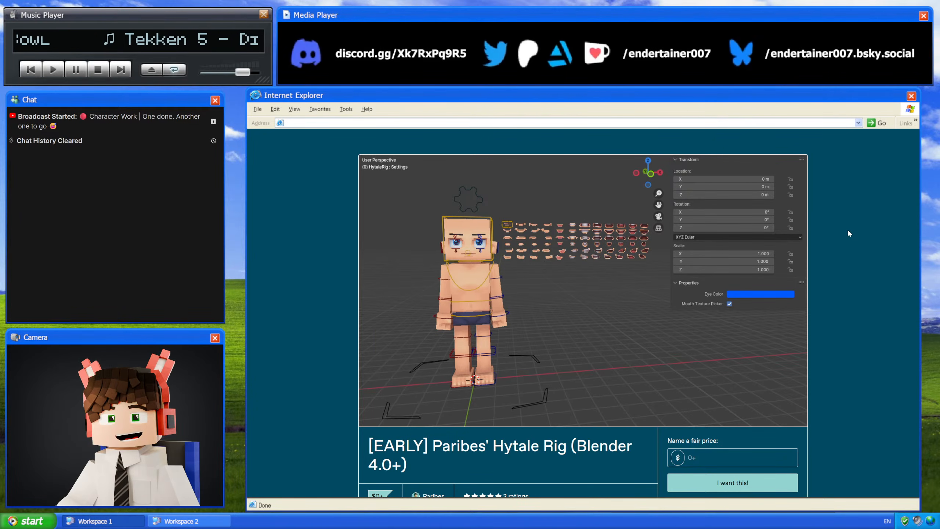
{"action": "scroll", "coordinate": [574, 260], "scroll_direction": "down", "scroll_amount": 2}
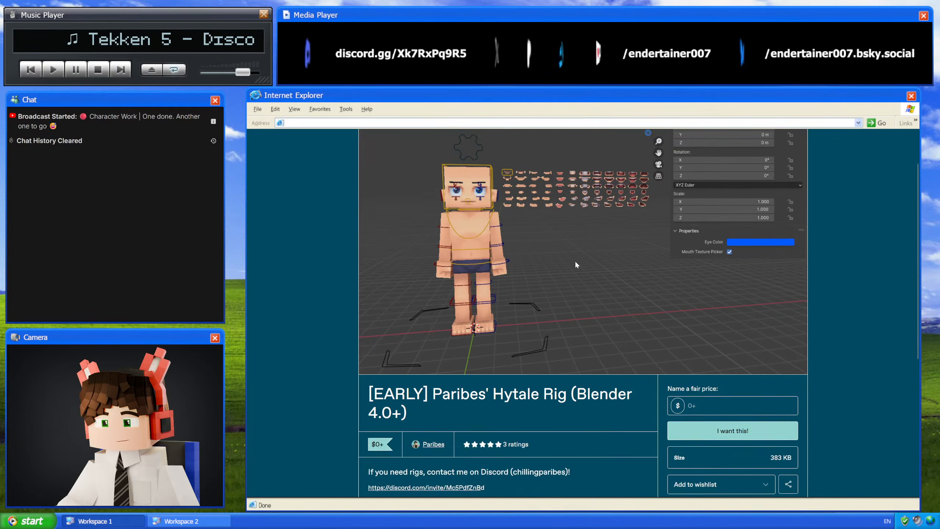
{"action": "scroll", "coordinate": [428, 326], "scroll_direction": "up", "scroll_amount": 2}
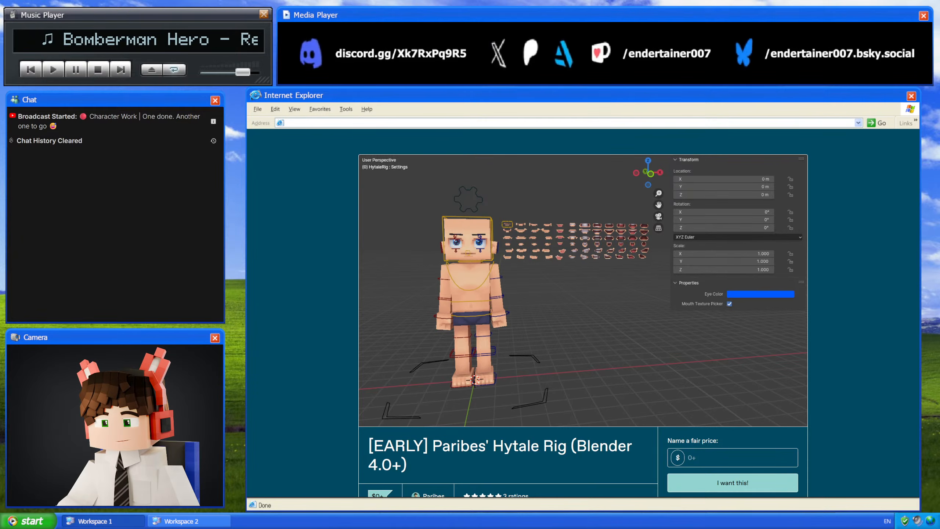
{"action": "key", "text": "ctrl+Tab"}
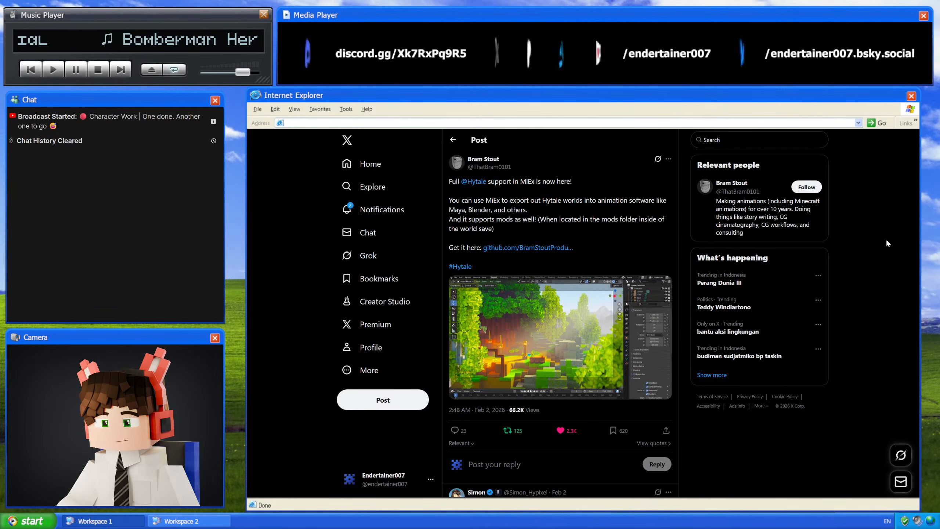
- Search Google for "snip obs" in a blank tab and open Snip's GitHub releases page from the results
{"action": "key", "text": "ctrl+Tab"}
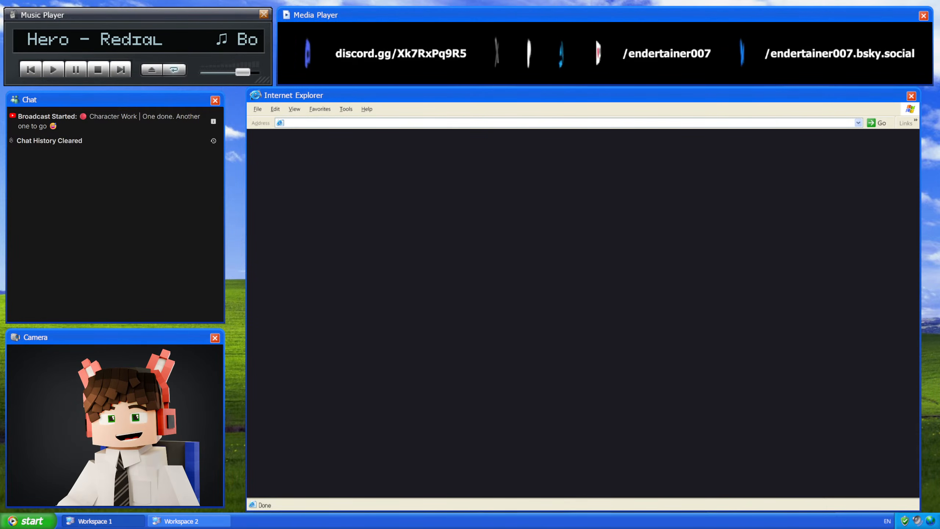
{"action": "left_click", "coordinate": [522, 121]}
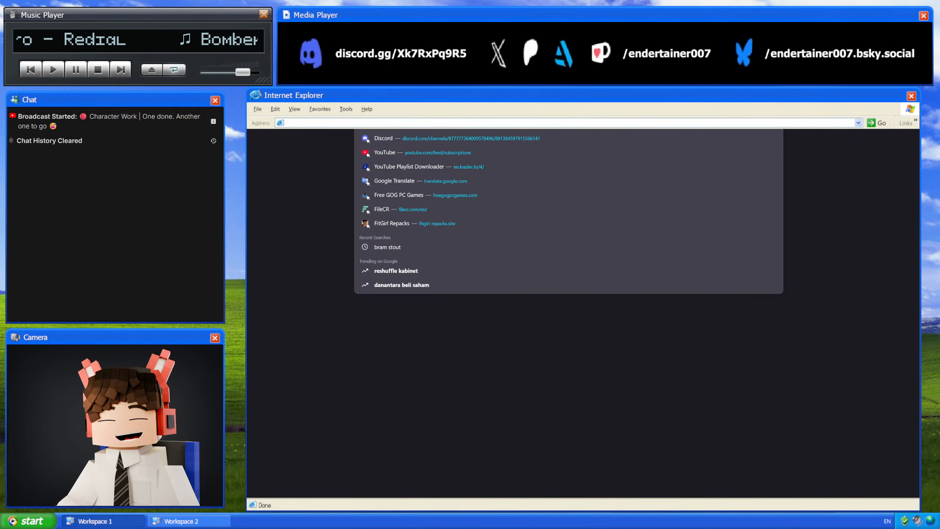
{"action": "type", "text": "snip obs"}
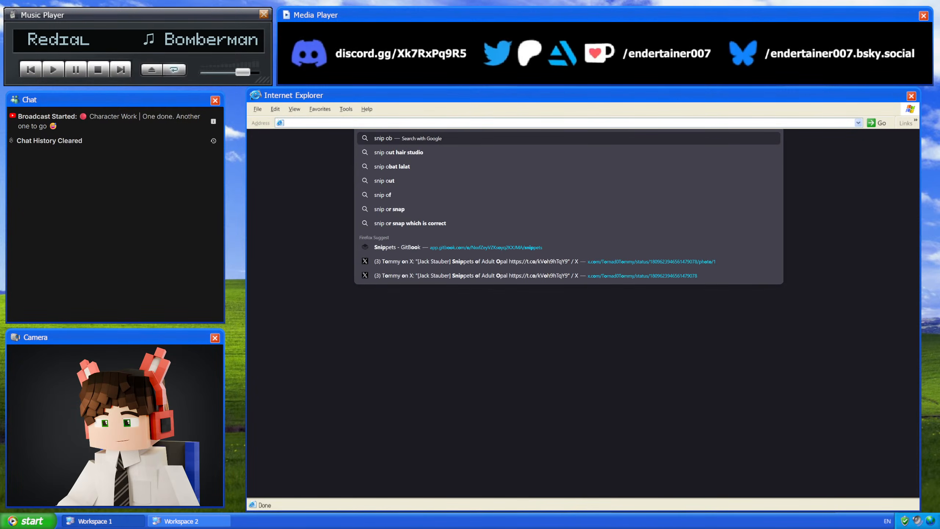
{"action": "key", "text": "Return"}
{"action": "scroll", "coordinate": [295, 257], "scroll_direction": "down", "scroll_amount": 7}
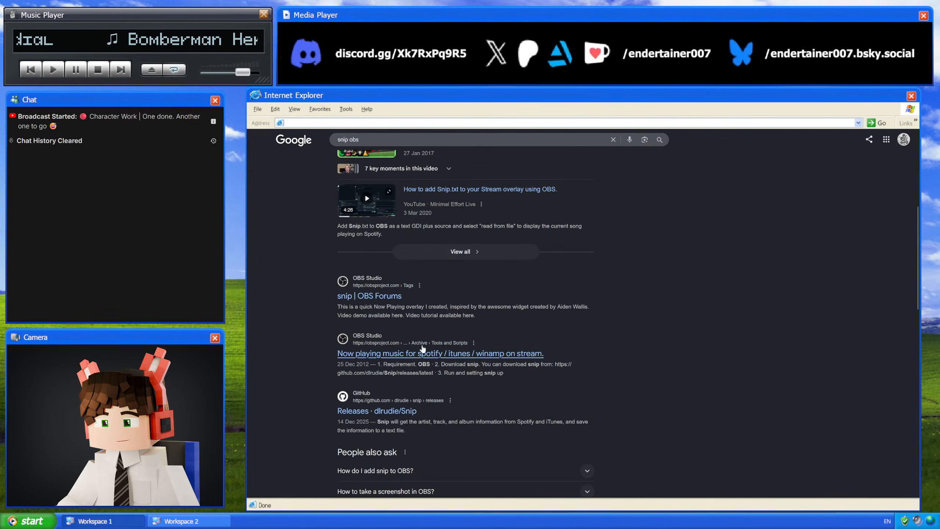
{"action": "left_click", "coordinate": [393, 370]}
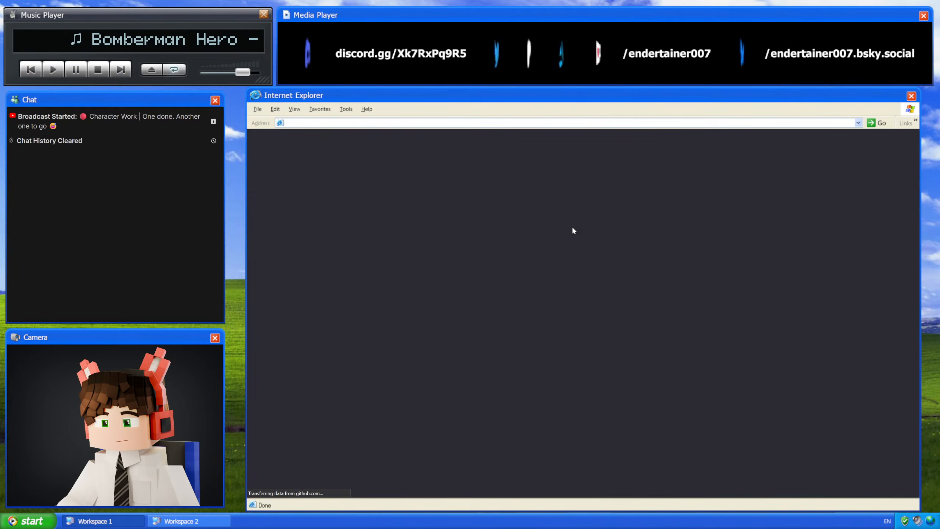
- Open the Snip repository's main page and examine its file list and the README's About section on supported media players
{"action": "mouse_move", "coordinate": [332, 148]}
{"action": "left_click", "coordinate": [307, 170]}
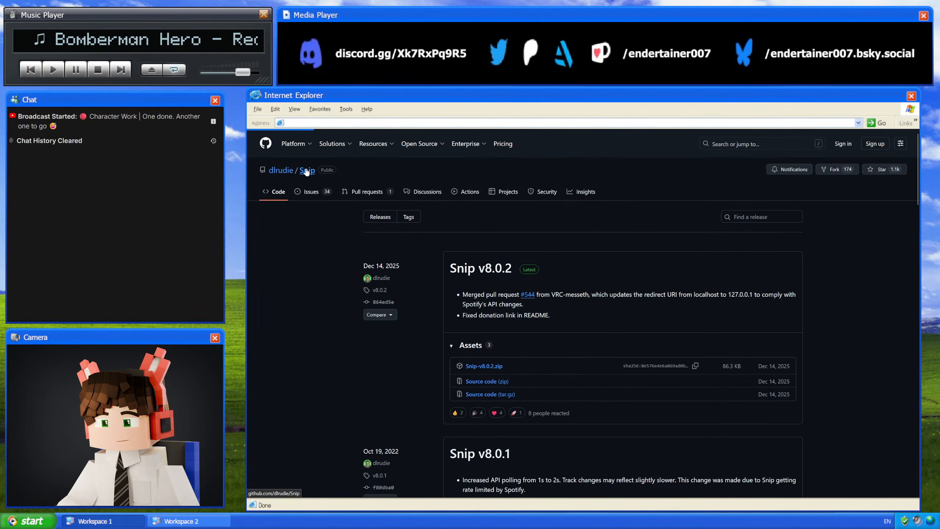
{"action": "scroll", "coordinate": [558, 263], "scroll_direction": "down", "scroll_amount": 2}
{"action": "scroll", "coordinate": [559, 263], "scroll_direction": "down", "scroll_amount": 1}
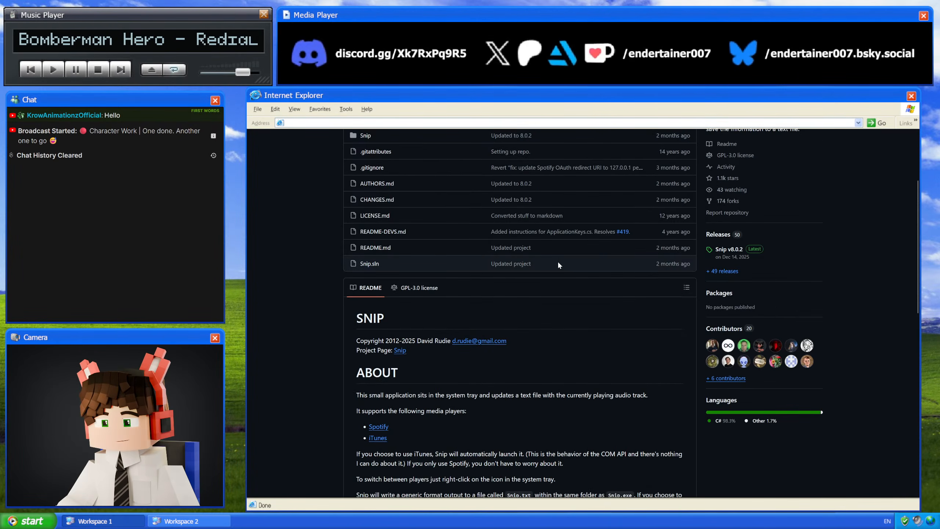
{"action": "scroll", "coordinate": [559, 264], "scroll_direction": "down", "scroll_amount": 2}
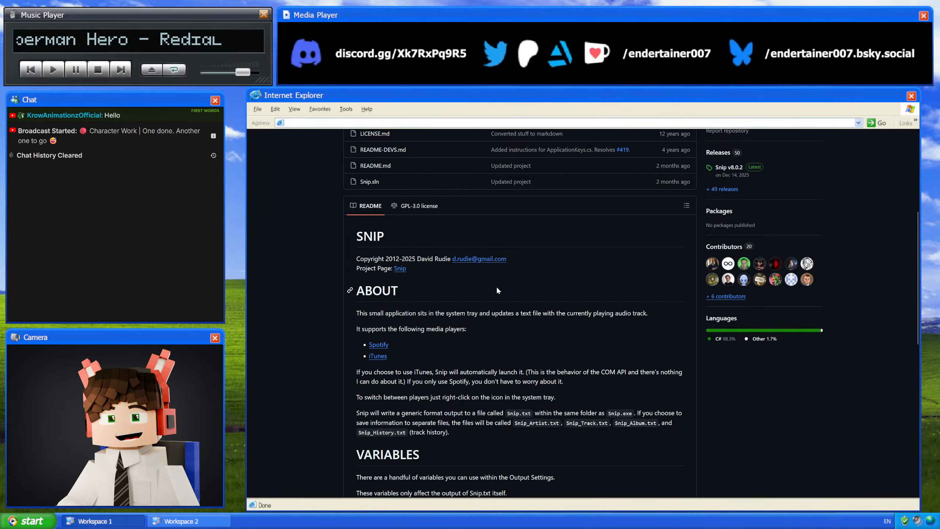
{"action": "scroll", "coordinate": [563, 315], "scroll_direction": "down", "scroll_amount": 2}
{"action": "scroll", "coordinate": [574, 339], "scroll_direction": "up", "scroll_amount": 4}
{"action": "scroll", "coordinate": [575, 343], "scroll_direction": "up", "scroll_amount": 3}
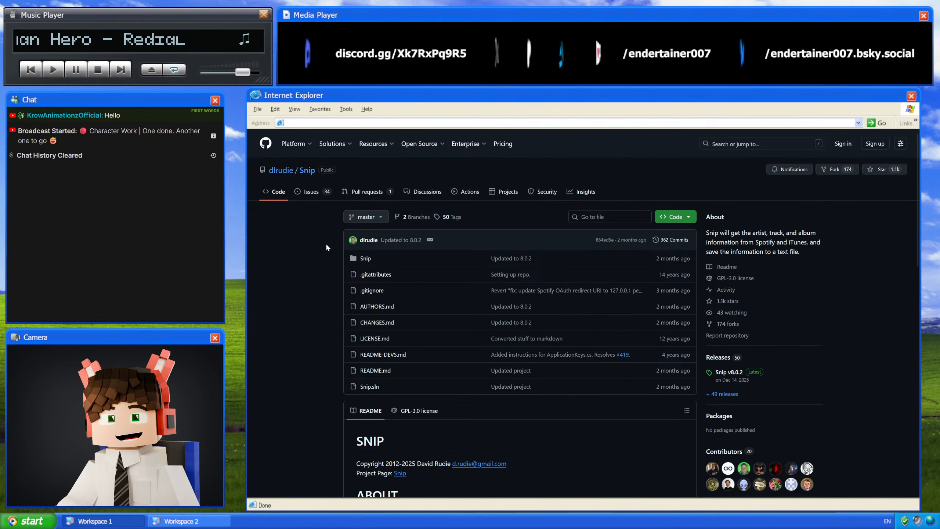
{"action": "scroll", "coordinate": [585, 269], "scroll_direction": "down", "scroll_amount": 4}
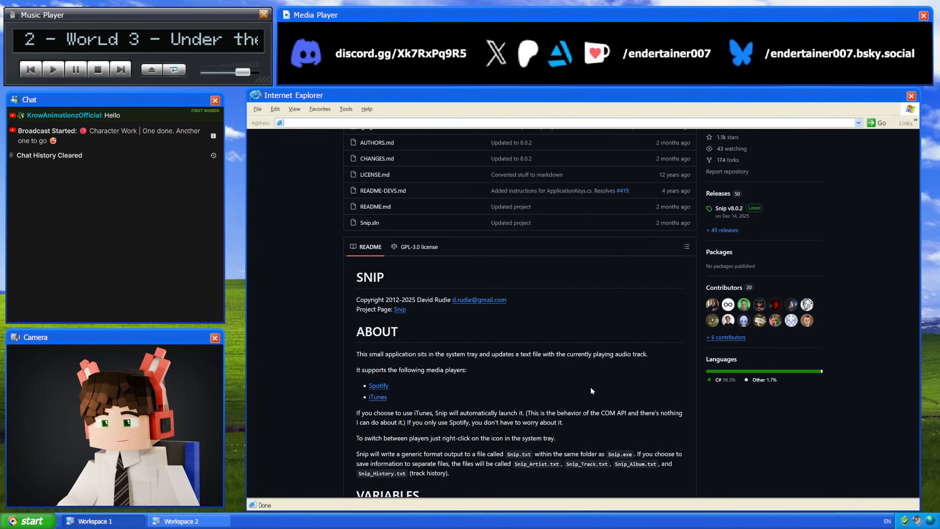
{"action": "scroll", "coordinate": [641, 371], "scroll_direction": "up", "scroll_amount": 4}
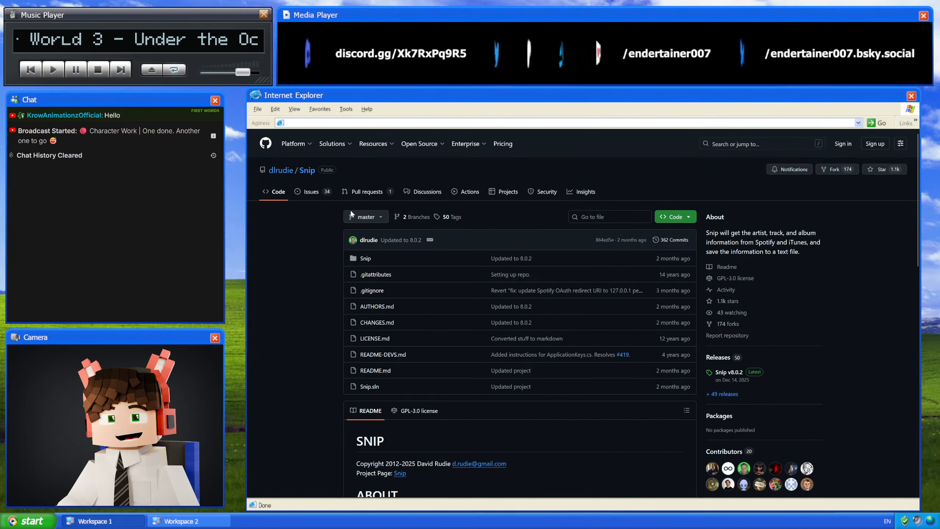
{"action": "scroll", "coordinate": [288, 272], "scroll_direction": "down", "scroll_amount": 5}
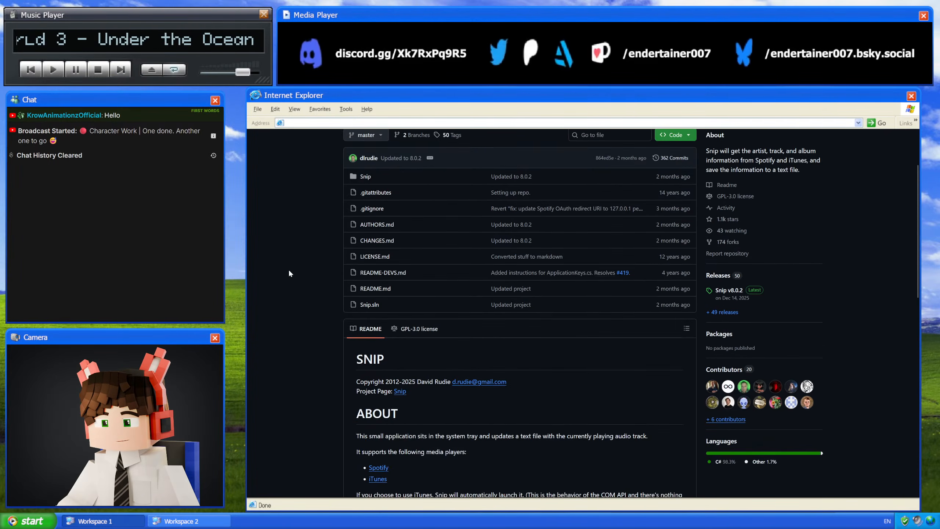
{"action": "scroll", "coordinate": [289, 274], "scroll_direction": "down", "scroll_amount": 3}
{"action": "scroll", "coordinate": [399, 311], "scroll_direction": "up", "scroll_amount": 3}
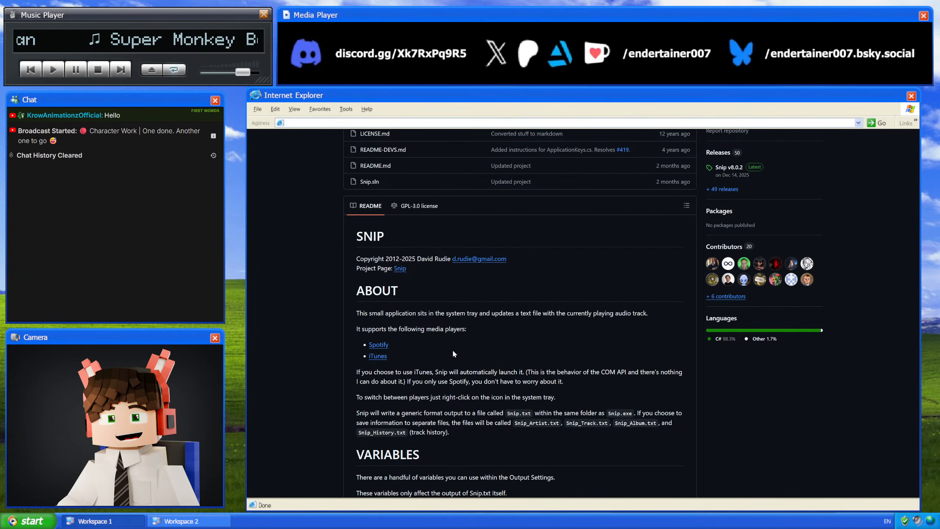
{"action": "scroll", "coordinate": [454, 353], "scroll_direction": "up", "scroll_amount": 4}
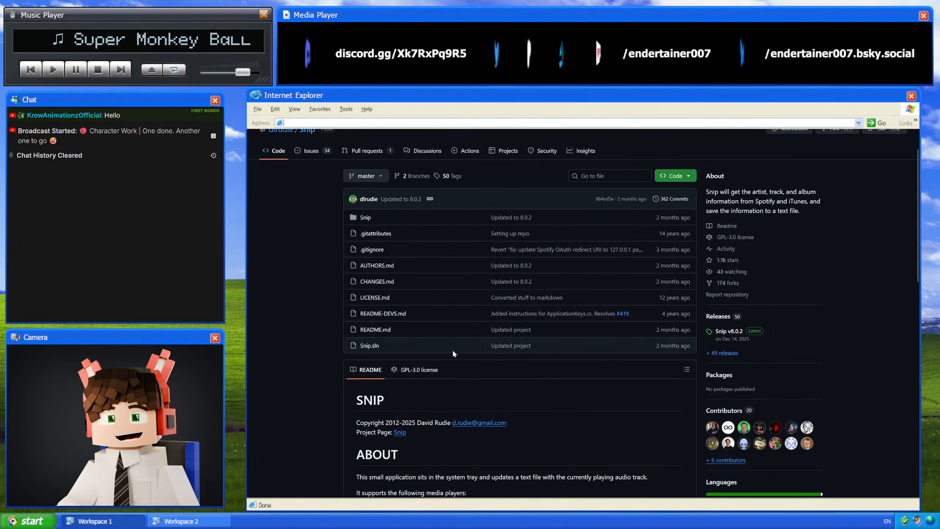
- Look through Snip's release history down to v6.10.1 and check the downloadable assets of release v8.0.2
{"action": "left_click", "coordinate": [726, 319]}
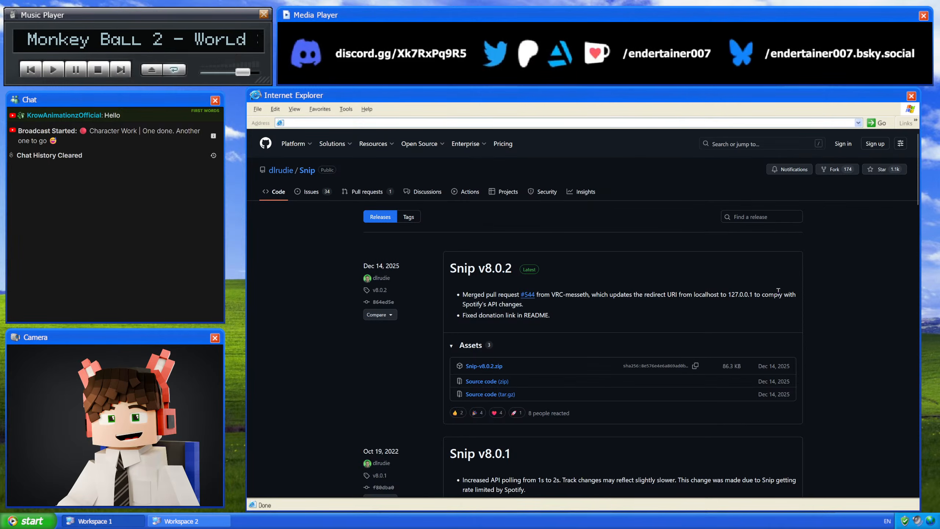
{"action": "scroll", "coordinate": [624, 282], "scroll_direction": "down", "scroll_amount": 3}
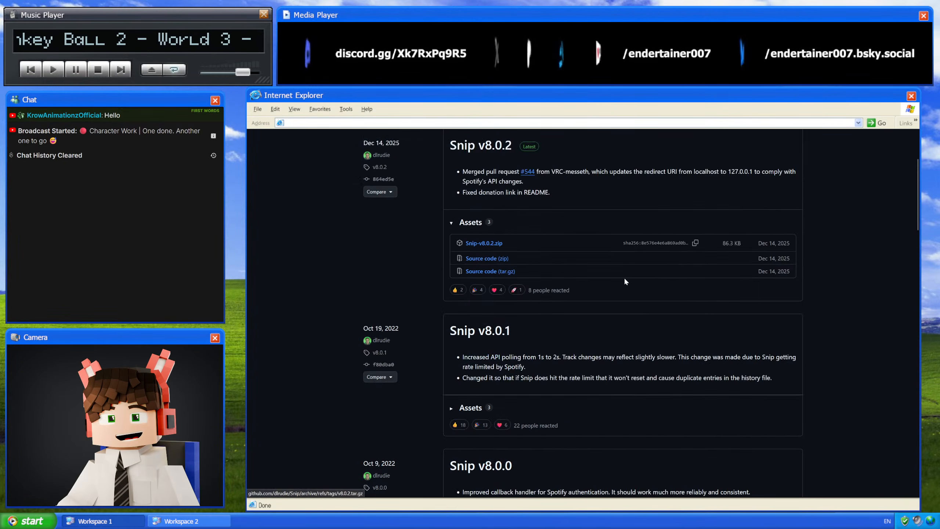
{"action": "scroll", "coordinate": [624, 281], "scroll_direction": "down", "scroll_amount": 19}
{"action": "scroll", "coordinate": [644, 285], "scroll_direction": "down", "scroll_amount": 4}
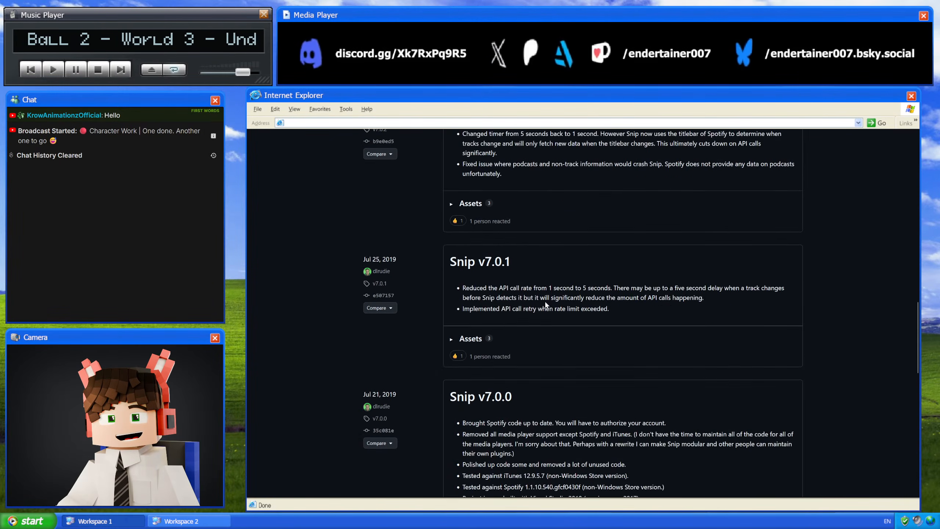
{"action": "scroll", "coordinate": [546, 304], "scroll_direction": "down", "scroll_amount": 7}
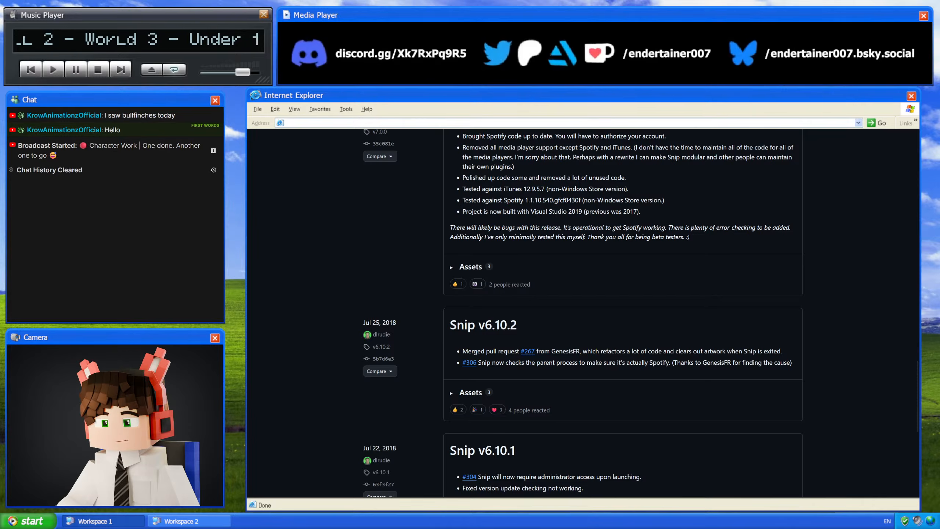
{"action": "left_click", "coordinate": [252, 119]}
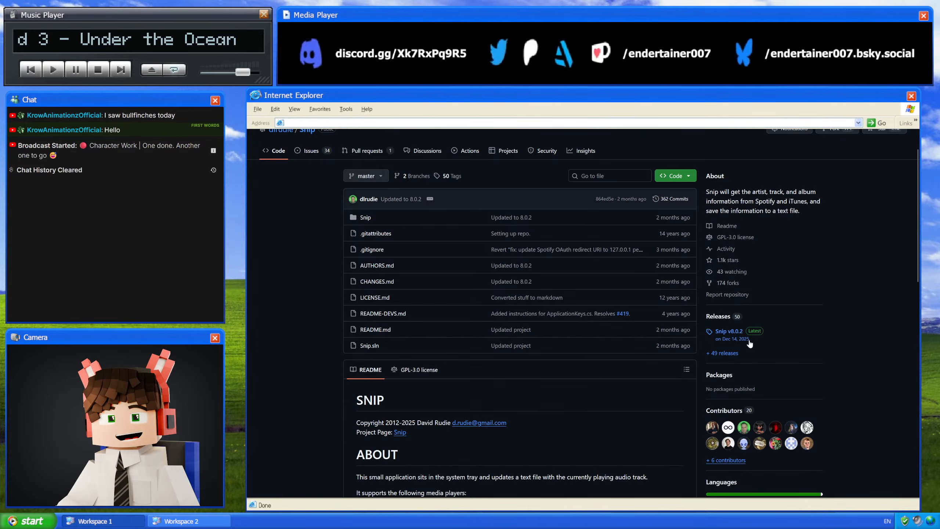
{"action": "left_click", "coordinate": [724, 332]}
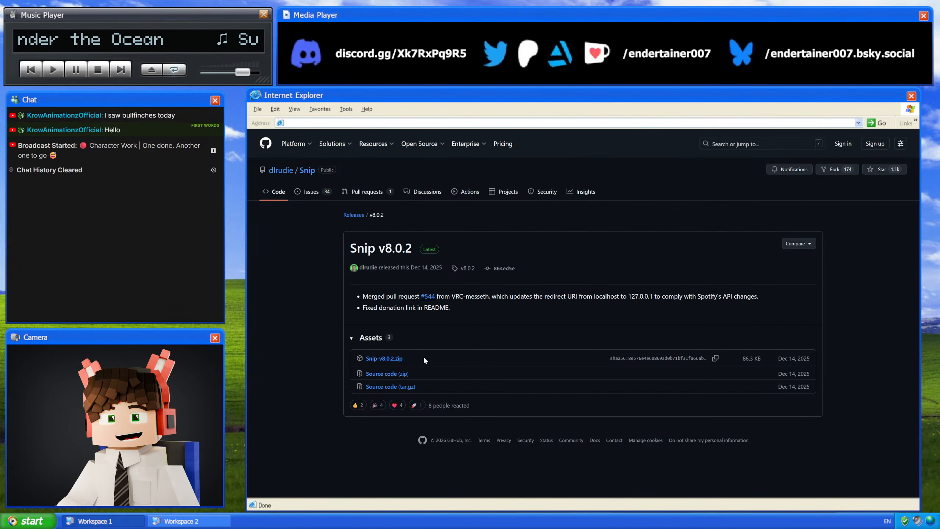
{"action": "left_click", "coordinate": [256, 120]}
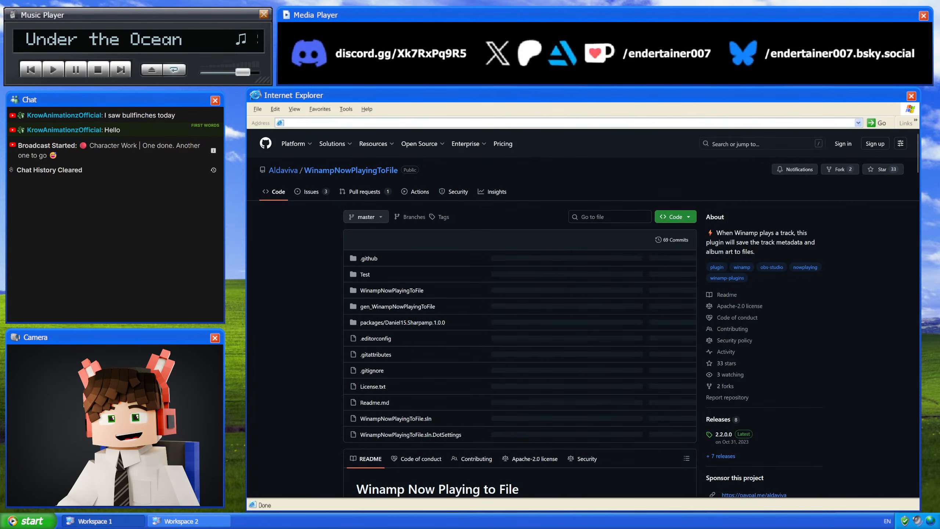
- Examine the WinampNowPlayingToFile README from its introduction to the Configuration section, glancing back at the Snip repository
{"action": "scroll", "coordinate": [757, 209], "scroll_direction": "down", "scroll_amount": 5}
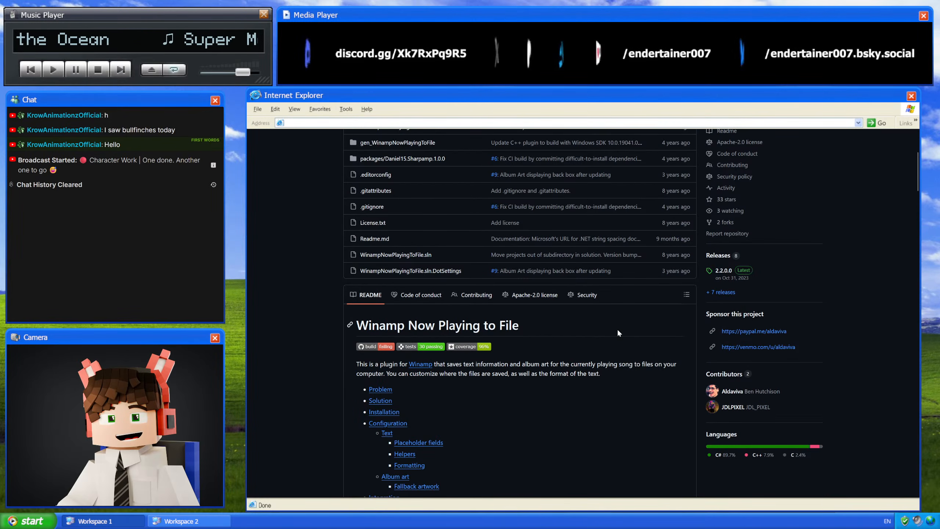
{"action": "scroll", "coordinate": [617, 328], "scroll_direction": "down", "scroll_amount": 7}
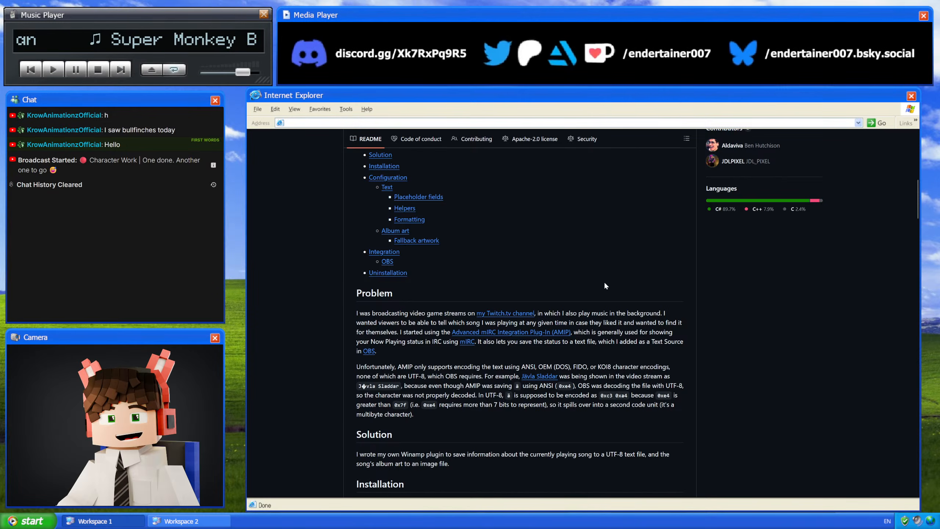
{"action": "scroll", "coordinate": [606, 285], "scroll_direction": "down", "scroll_amount": 7}
{"action": "scroll", "coordinate": [430, 285], "scroll_direction": "down", "scroll_amount": 2}
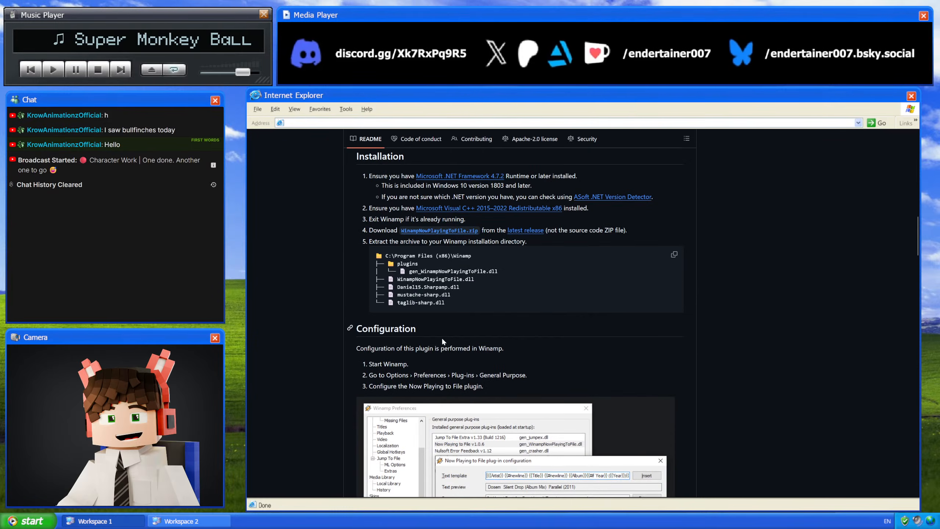
{"action": "scroll", "coordinate": [630, 399], "scroll_direction": "down", "scroll_amount": 2}
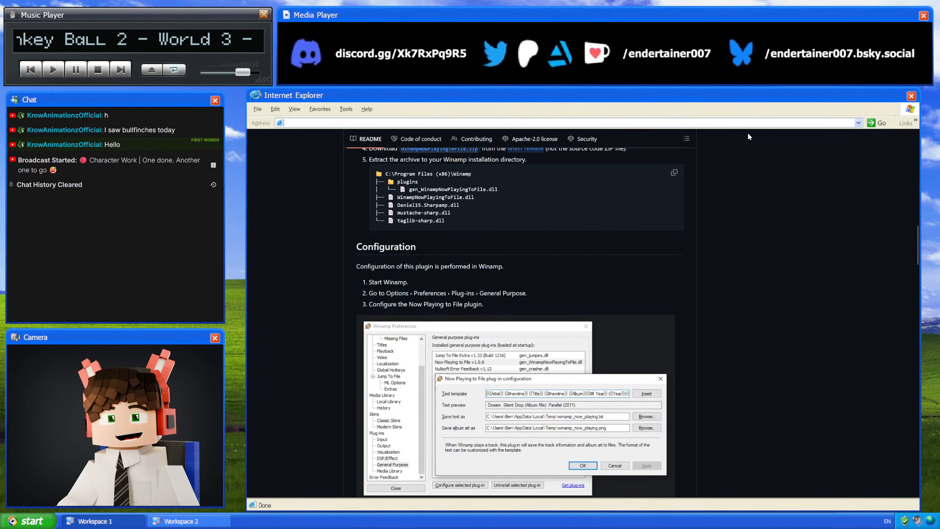
{"action": "left_click", "coordinate": [715, 102]}
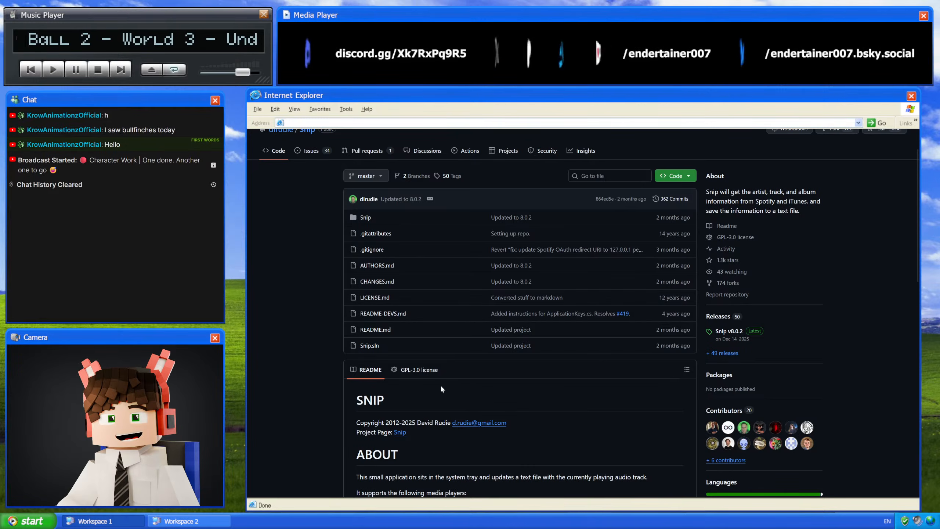
{"action": "left_click", "coordinate": [703, 102]}
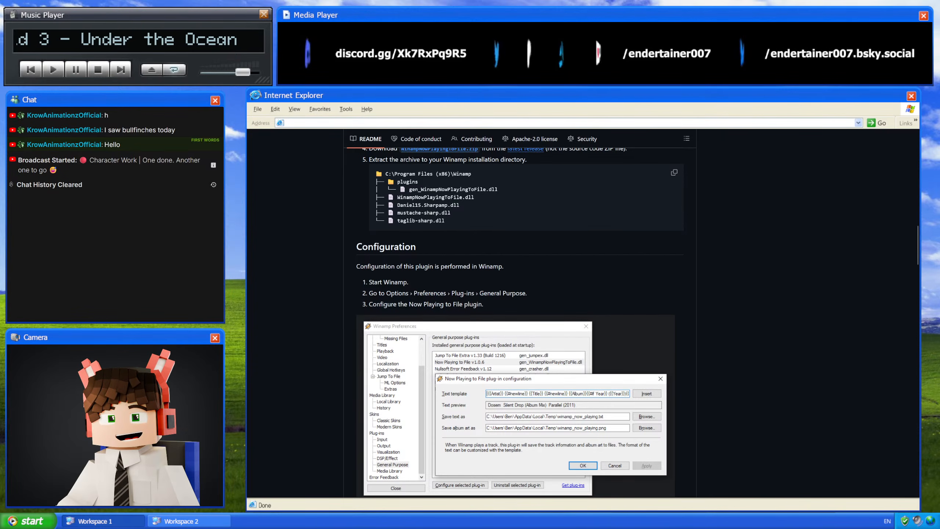
- Open the VideoLAN add-on page of the "Now Playing in Texts" VLC extension in a new tab
{"action": "key", "text": "ctrl+t"}
{"action": "key", "text": "ctrl+v"}
{"action": "key", "text": "Return"}
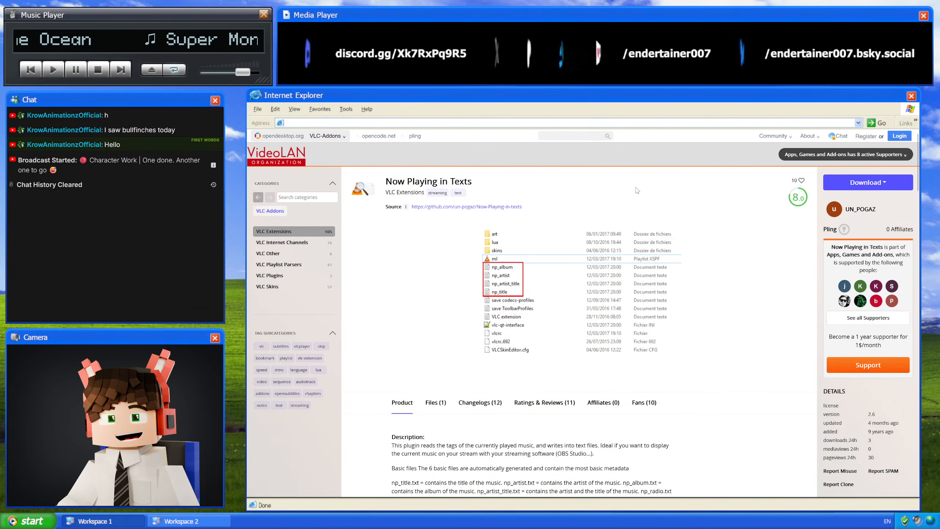
- Glance back at the Winamp plugin's README and read the VLC "Now Playing in Texts" page's description of its generated text files
{"action": "key", "text": "ctrl+Tab"}
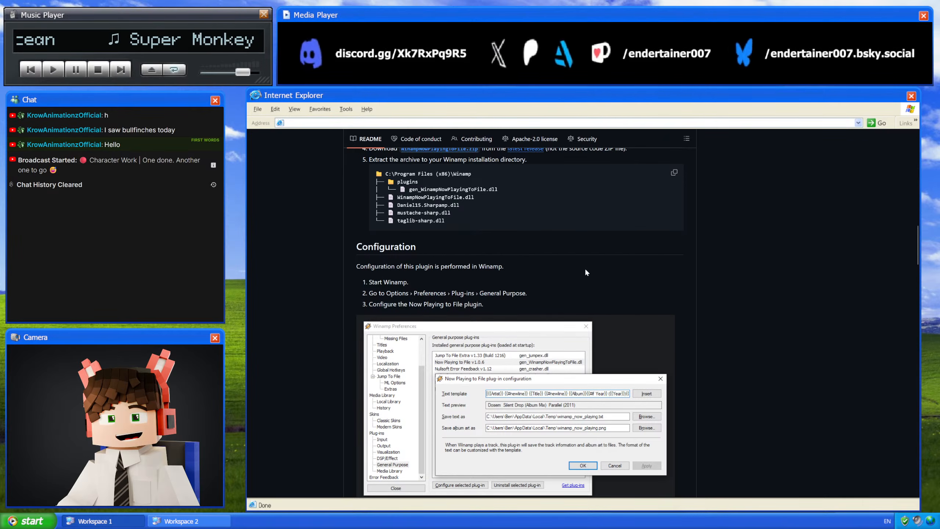
{"action": "key", "text": "ctrl+Tab"}
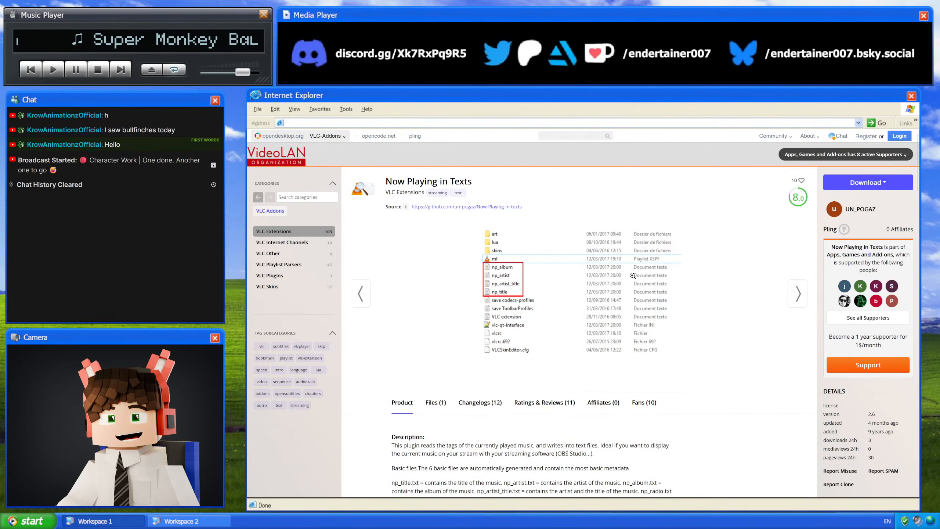
{"action": "scroll", "coordinate": [531, 276], "scroll_direction": "down", "scroll_amount": 2}
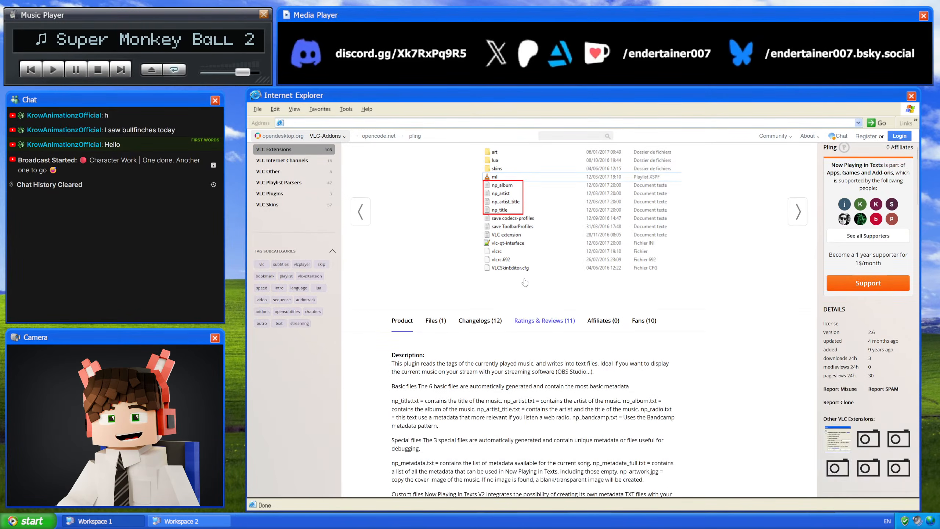
{"action": "scroll", "coordinate": [542, 314], "scroll_direction": "up", "scroll_amount": 2}
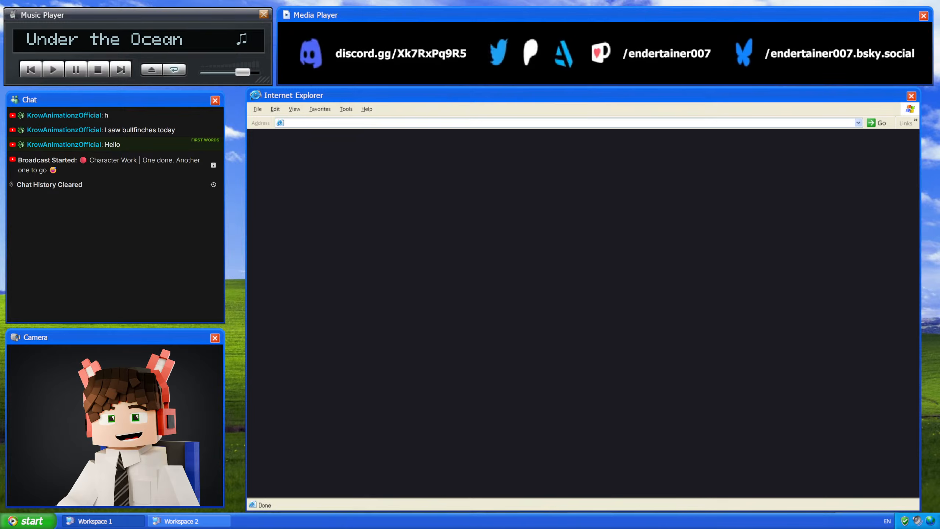
{"action": "type", "text": "edit"}
{"action": "key", "text": "Return"}
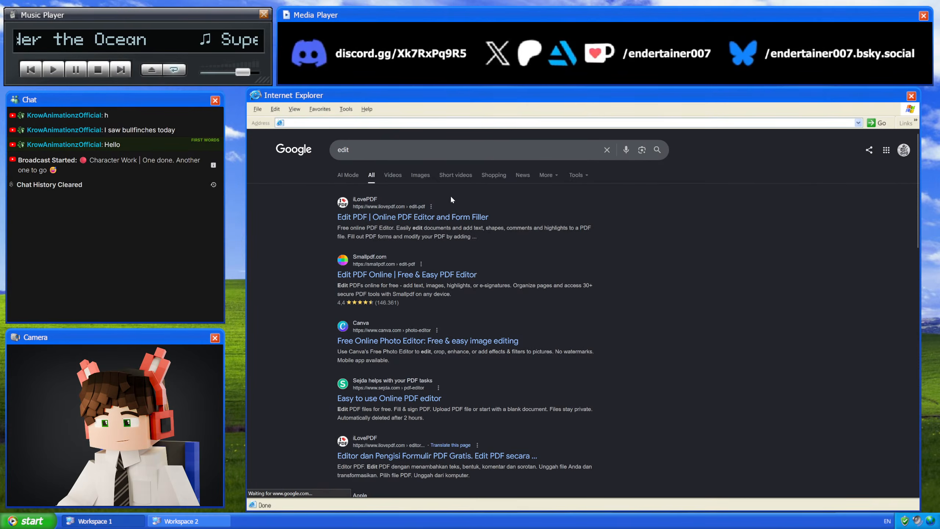
{"action": "left_click", "coordinate": [526, 122]}
{"action": "left_click", "coordinate": [768, 169]}
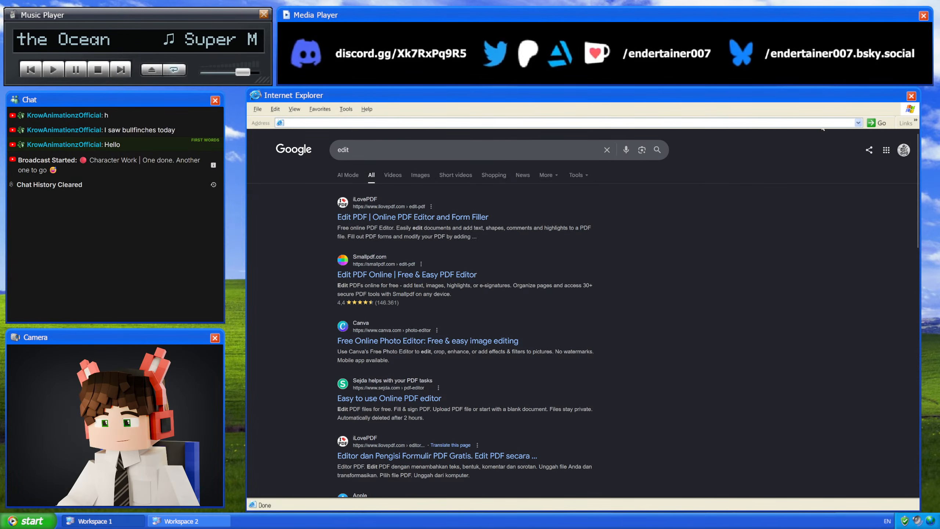
- Search the web for "editpad" and open the Editpad online text editor from the results
{"action": "left_click", "coordinate": [526, 123]}
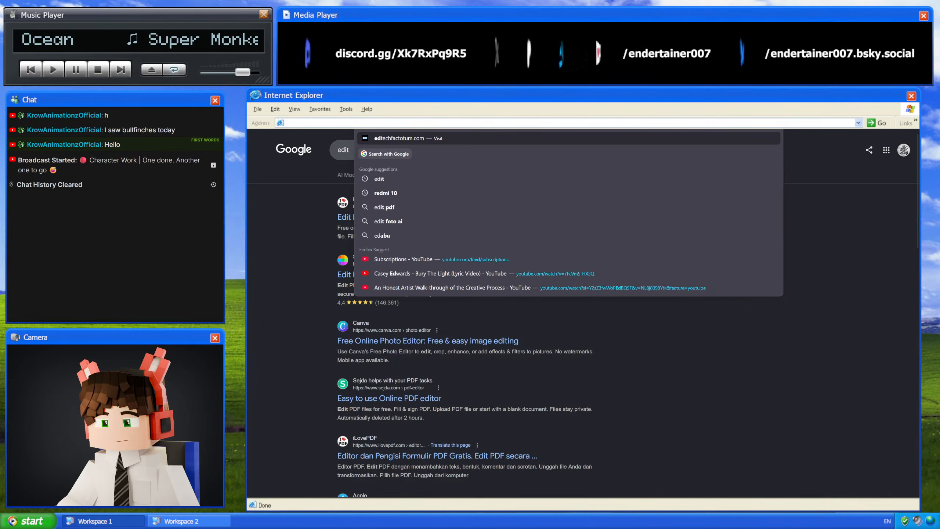
{"action": "type", "text": "pad"}
{"action": "key", "text": "Return"}
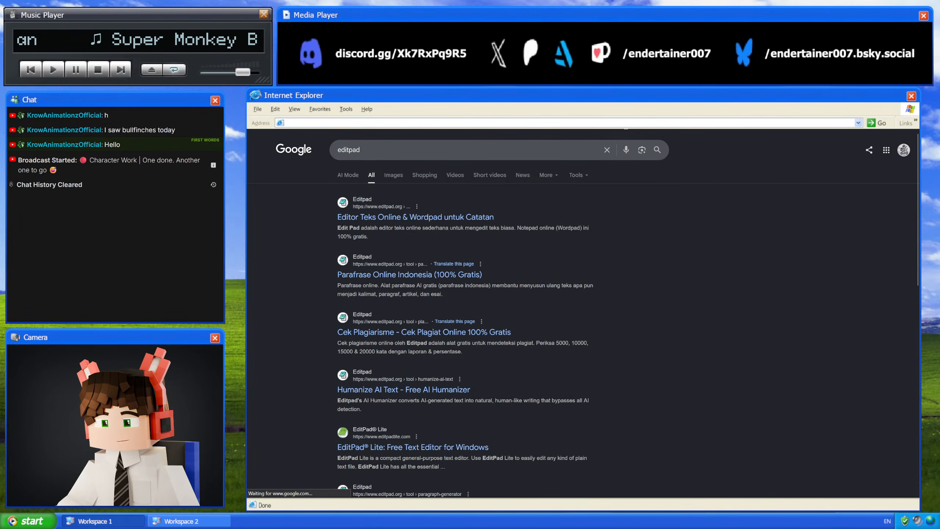
{"action": "left_click", "coordinate": [441, 221]}
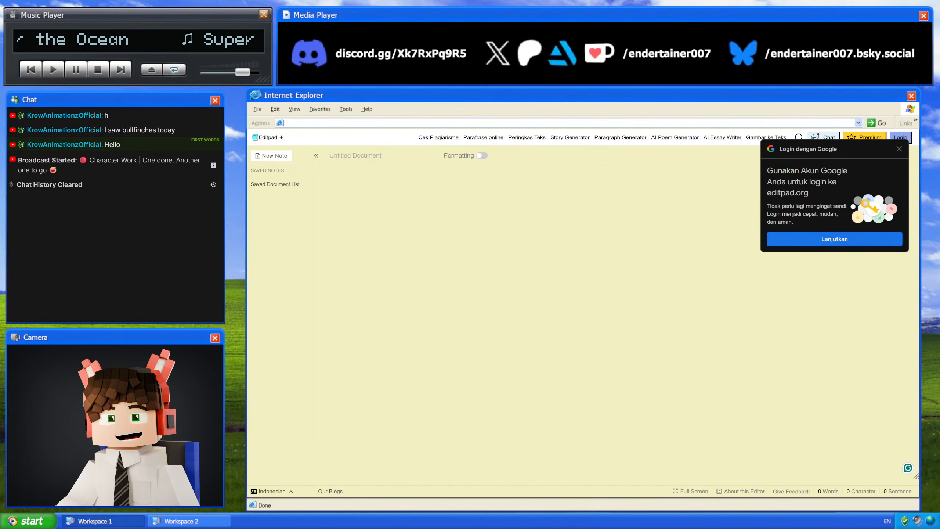
- Enter the template {{Custom\"♫ \"}}{{Artist}}{{Custom\" - \"}}{{Track}}{{Custom\" \"}}" in the note and add a sample line below with a note symbol, placeholder artist and "My Song"
{"action": "left_click", "coordinate": [518, 248]}
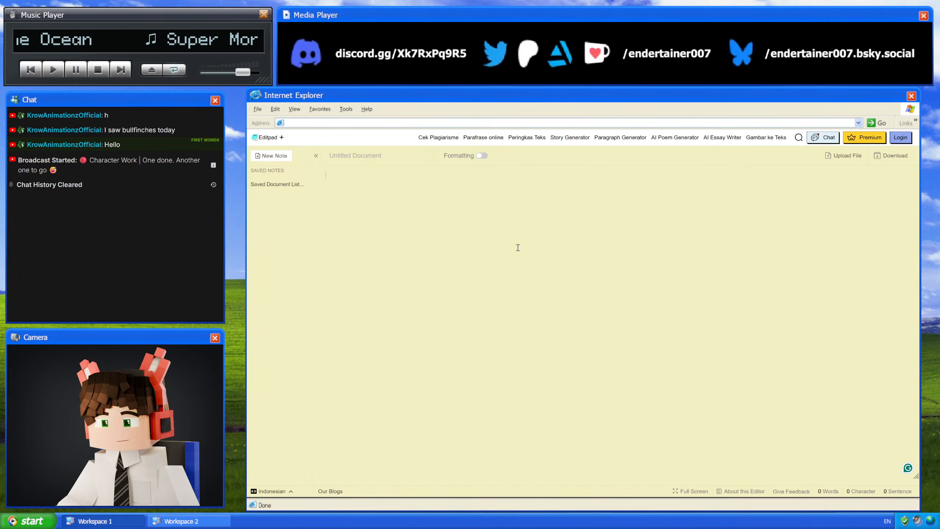
{"action": "type", "text": "{{Custom\\\"♫ \\\"}}{{Artist}}{{Custom\\\" - \\\"}}{{Track}}{{Custom\\\"     \\\"}}\""}
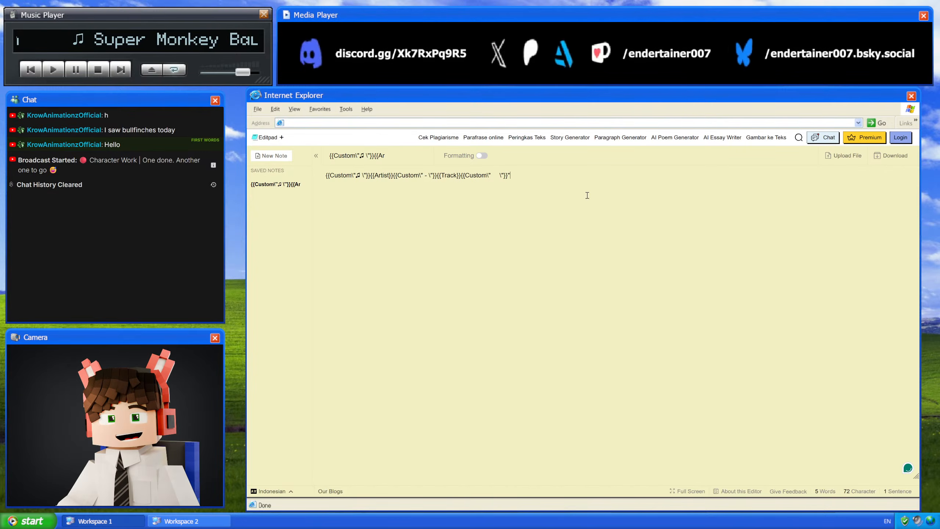
{"action": "key", "text": "Return"}
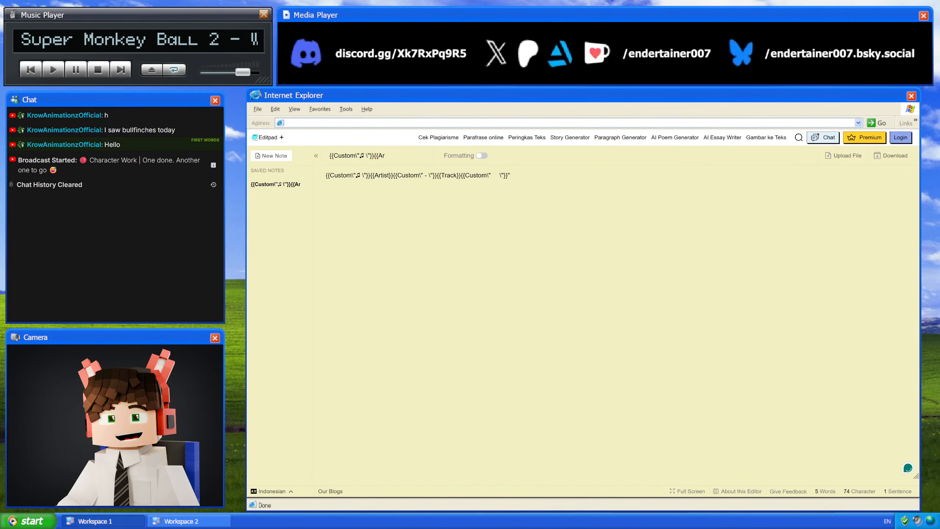
{"action": "type", "text": "♬ John Doe - My Song"}
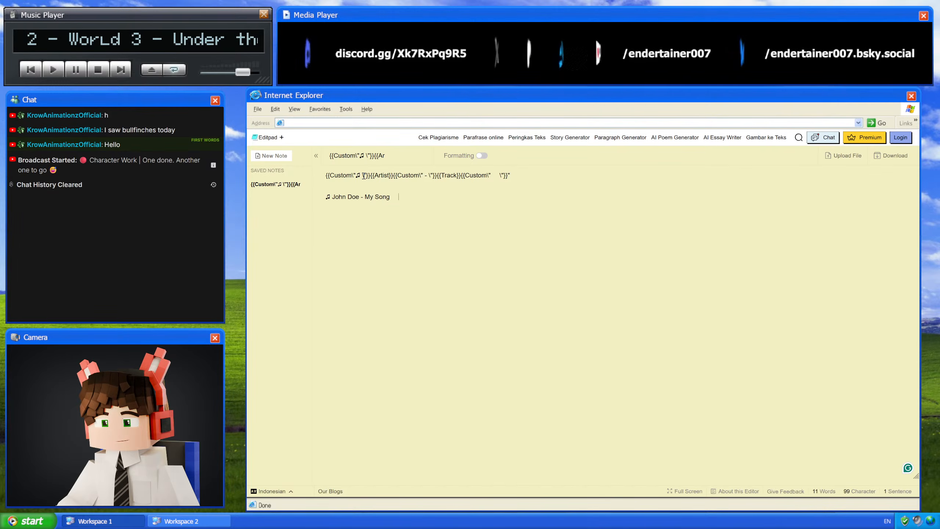
- Highlight the sample line's symbol spacing, artist, separator and song title in turn, plus the spaces inside the template's last Custom tag
{"action": "double_click", "coordinate": [329, 193]}
{"action": "left_click", "coordinate": [332, 193]}
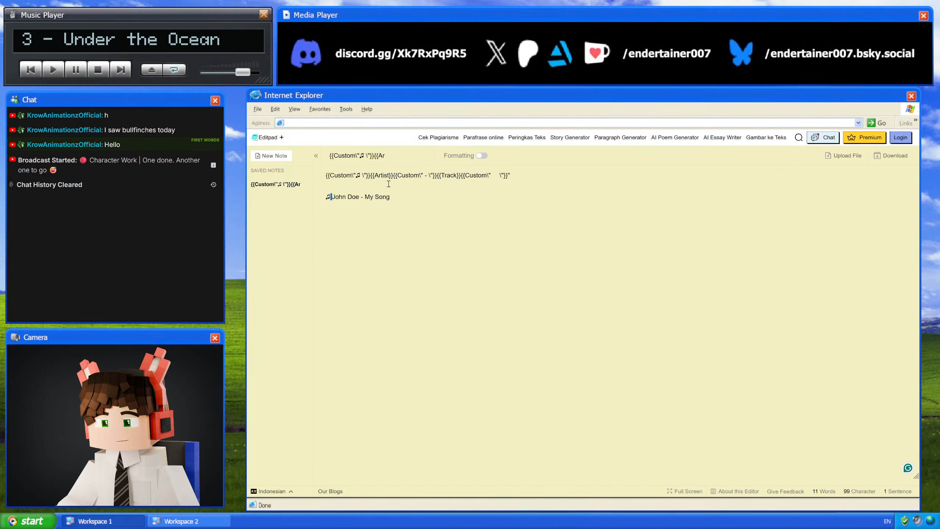
{"action": "left_click_drag", "start_coordinate": [360, 193], "coordinate": [334, 193]}
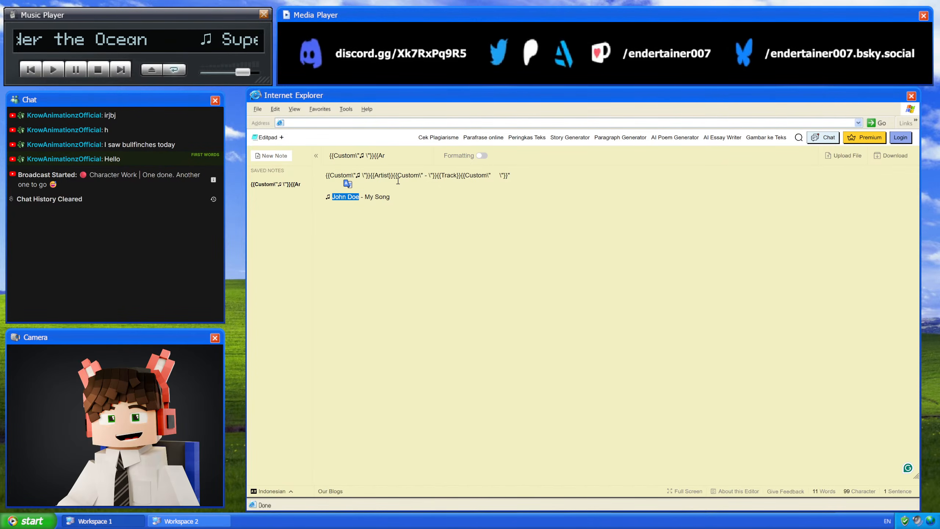
{"action": "left_click_drag", "start_coordinate": [425, 175], "coordinate": [428, 176]}
{"action": "left_click", "coordinate": [430, 176]}
{"action": "left_click_drag", "start_coordinate": [359, 196], "coordinate": [366, 196]}
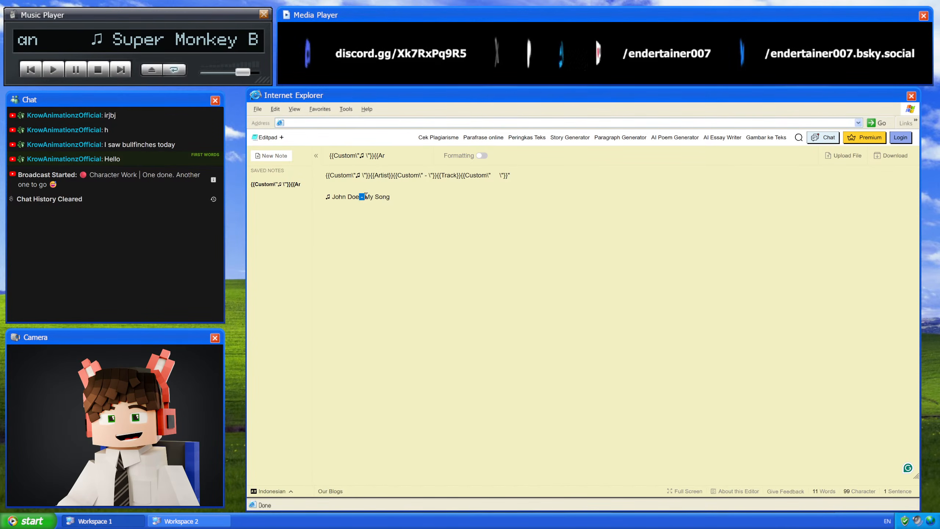
{"action": "left_click_drag", "start_coordinate": [437, 176], "coordinate": [461, 176]}
{"action": "left_click_drag", "start_coordinate": [365, 197], "coordinate": [390, 197]}
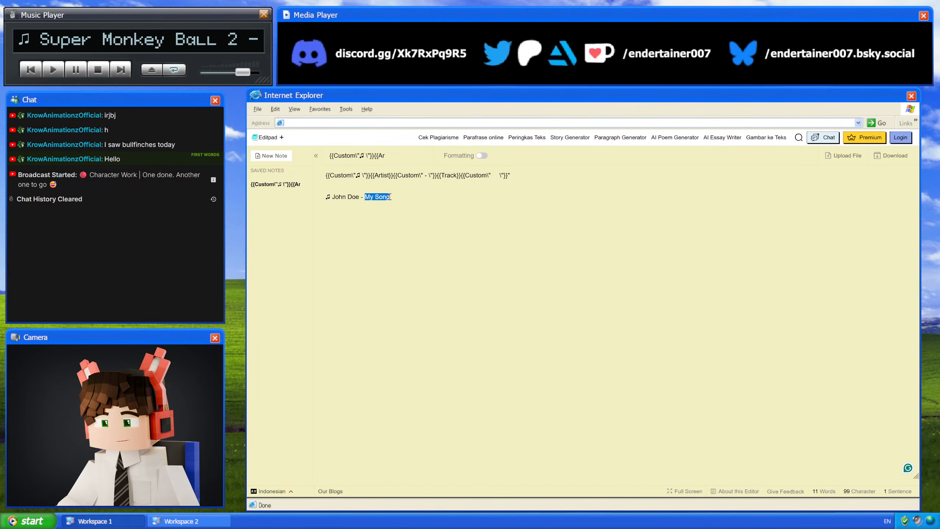
{"action": "left_click", "coordinate": [504, 175]}
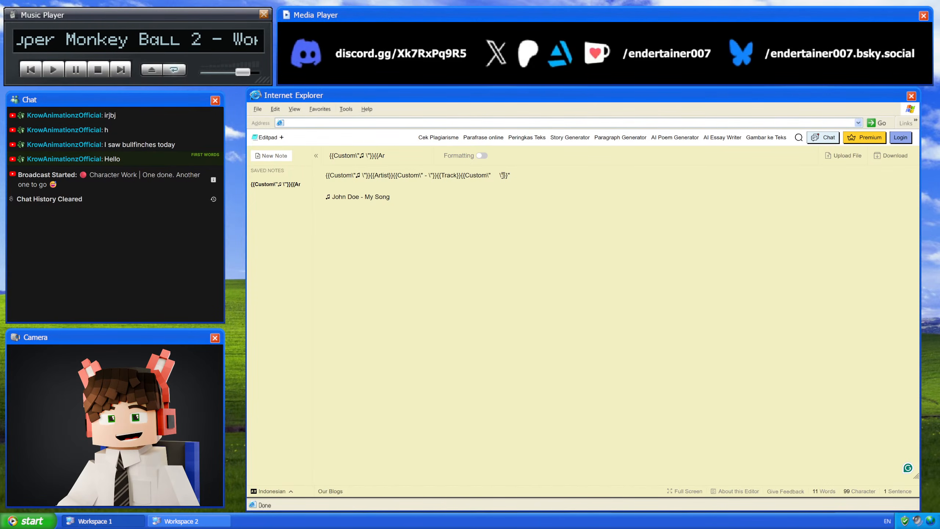
{"action": "left_click_drag", "start_coordinate": [501, 176], "coordinate": [494, 176]}
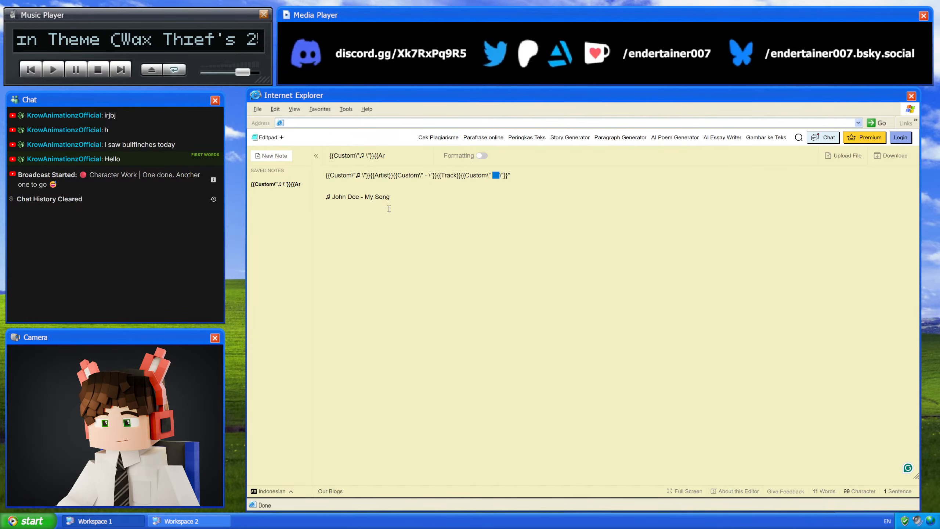
{"action": "left_click", "coordinate": [448, 202]}
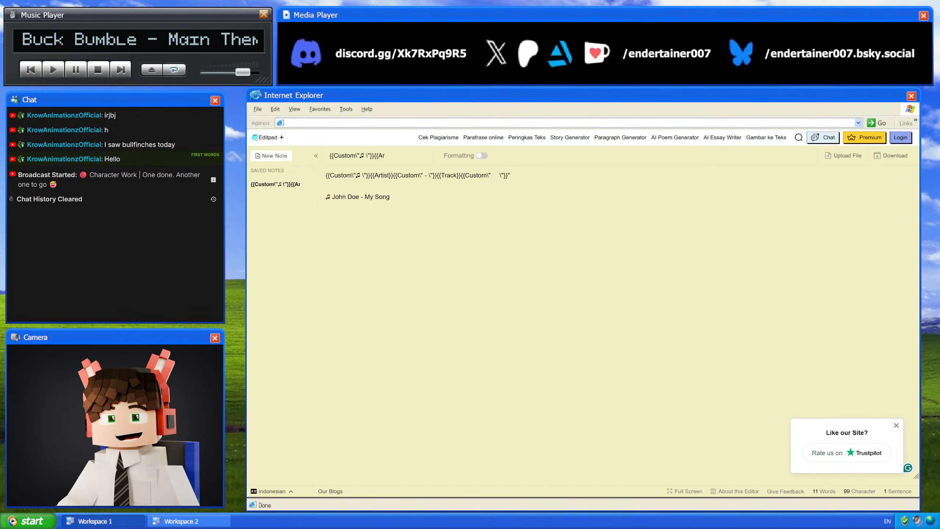
- Open Google Images results for "bullfinch" in a new tab
{"action": "key", "text": "ctrl+t"}
{"action": "key", "text": "ctrl+v"}
{"action": "key", "text": "Return"}
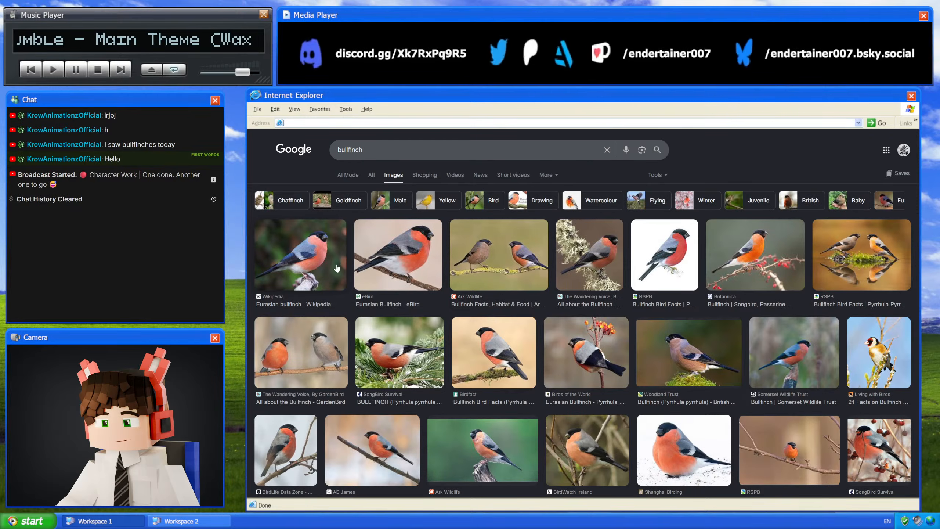
- Preview the Wikipedia, eBird, Ark Wildlife and GardenBird bullfinch photos to compare the birds, ending on the Wikipedia photo
{"action": "left_click", "coordinate": [331, 262]}
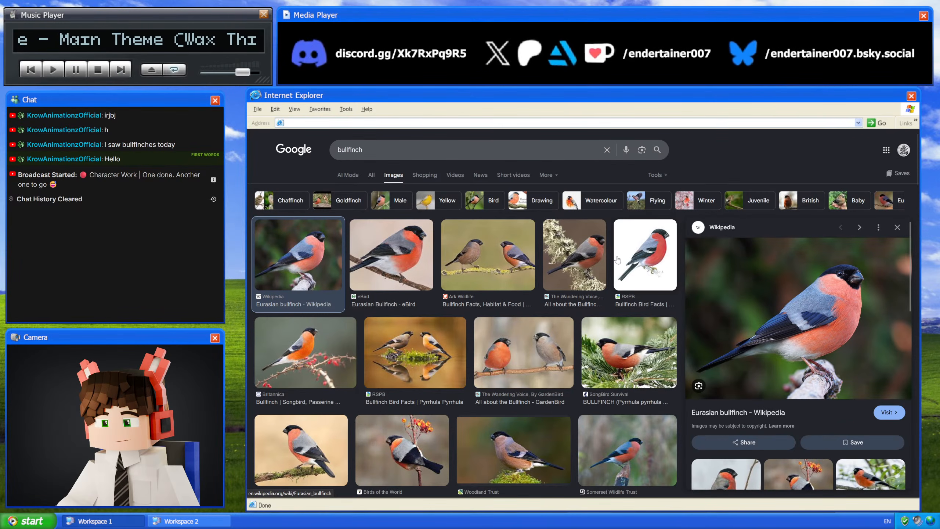
{"action": "left_click", "coordinate": [410, 250]}
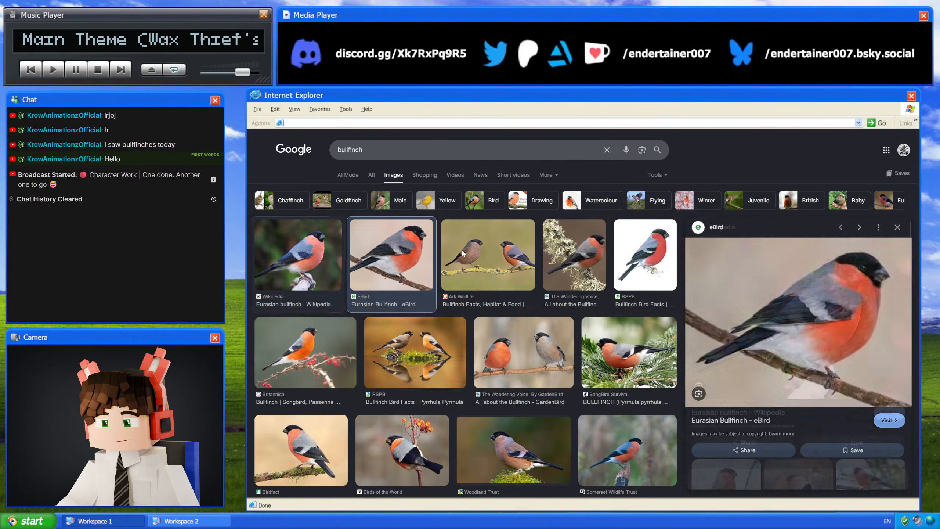
{"action": "left_click", "coordinate": [485, 252]}
{"action": "left_click", "coordinate": [409, 255]}
{"action": "left_click", "coordinate": [328, 255]}
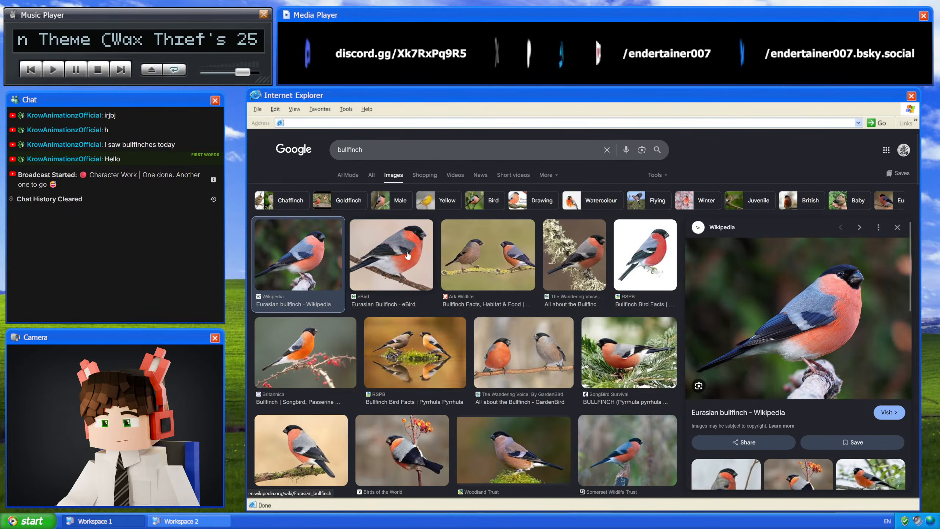
{"action": "left_click", "coordinate": [408, 255]}
{"action": "left_click", "coordinate": [487, 255]}
{"action": "left_click", "coordinate": [573, 262]}
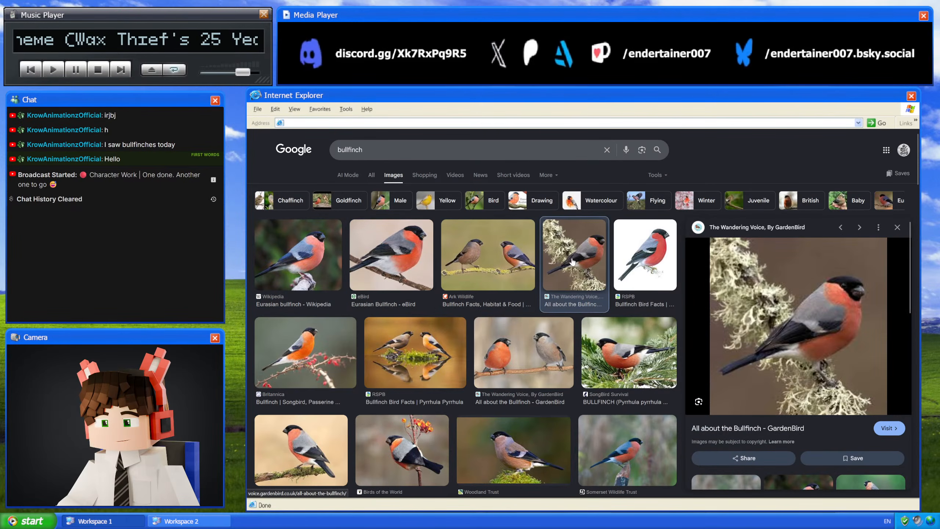
{"action": "left_click", "coordinate": [311, 253]}
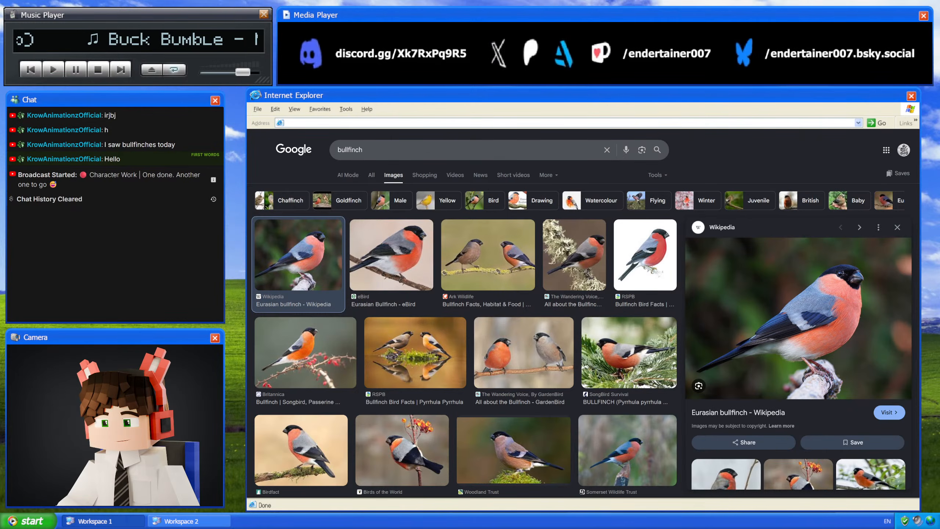
- Open Google Images results for "burung gereja" in a new tab
{"action": "key", "text": "ctrl+t"}
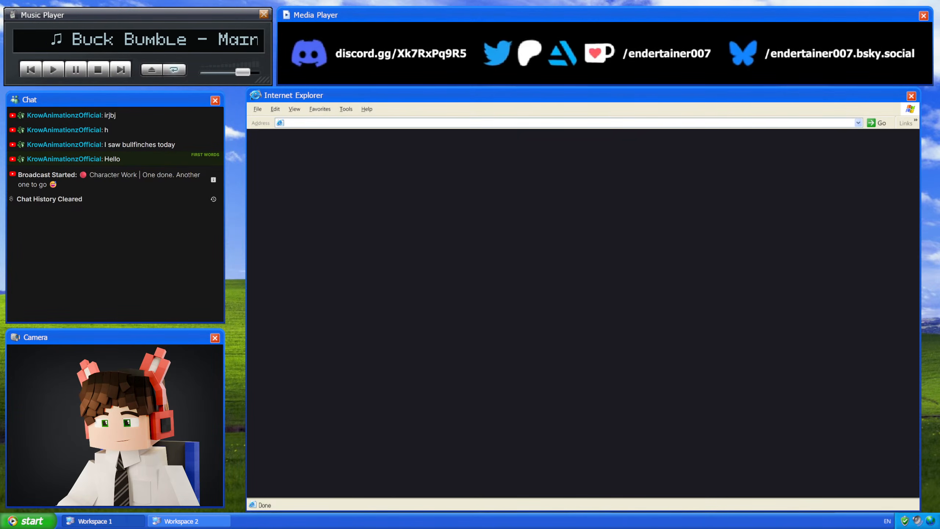
{"action": "key", "text": "ctrl+v"}
{"action": "key", "text": "Return"}
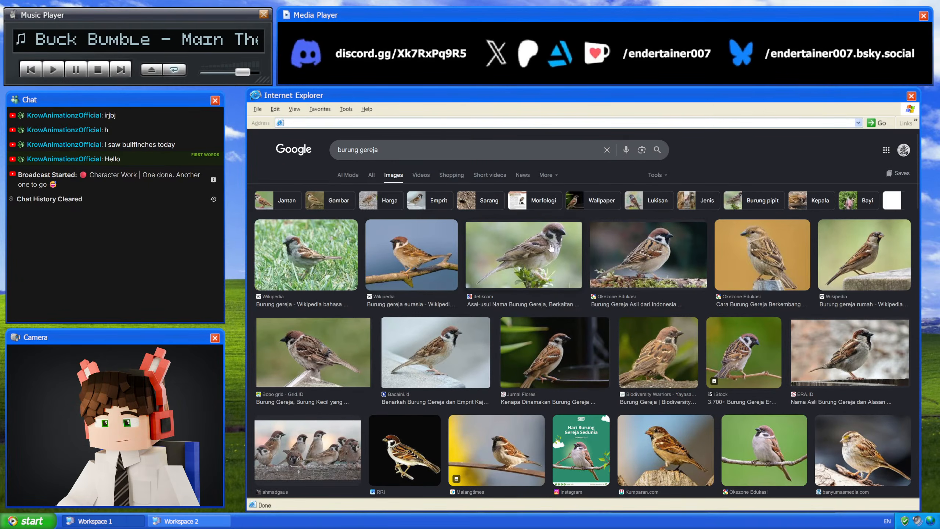
- Preview the detikcom, Okezone Edukasi and Wikipedia photos of burung gereja, ending on the bird on grass, and look through further results
{"action": "left_click", "coordinate": [528, 258]}
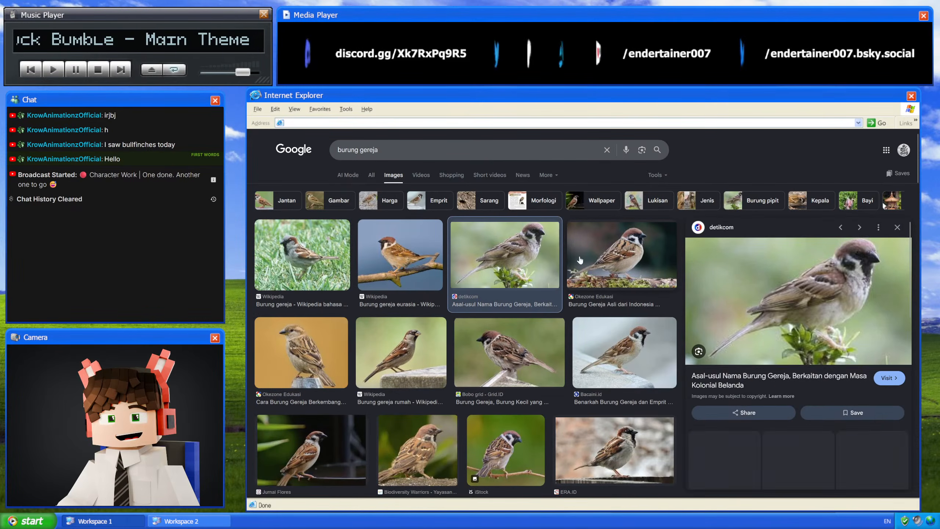
{"action": "left_click", "coordinate": [591, 257]}
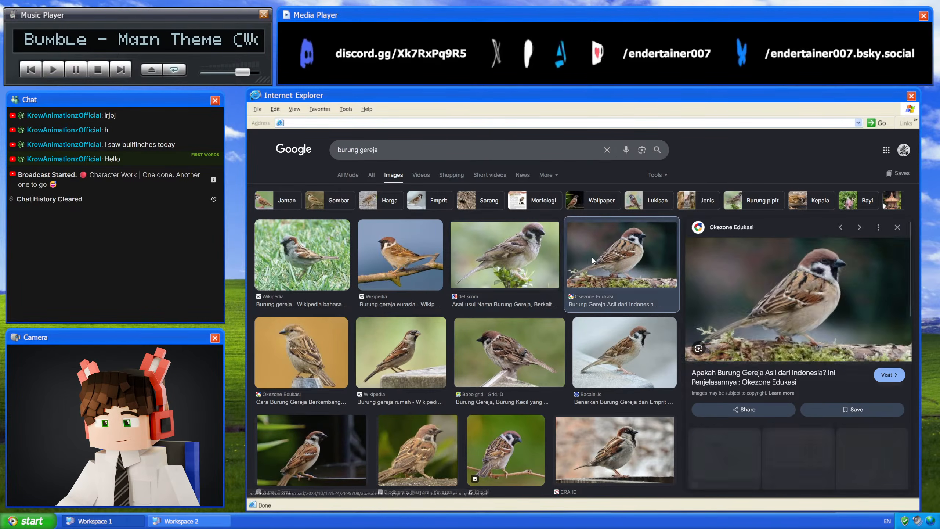
{"action": "left_click", "coordinate": [453, 256]}
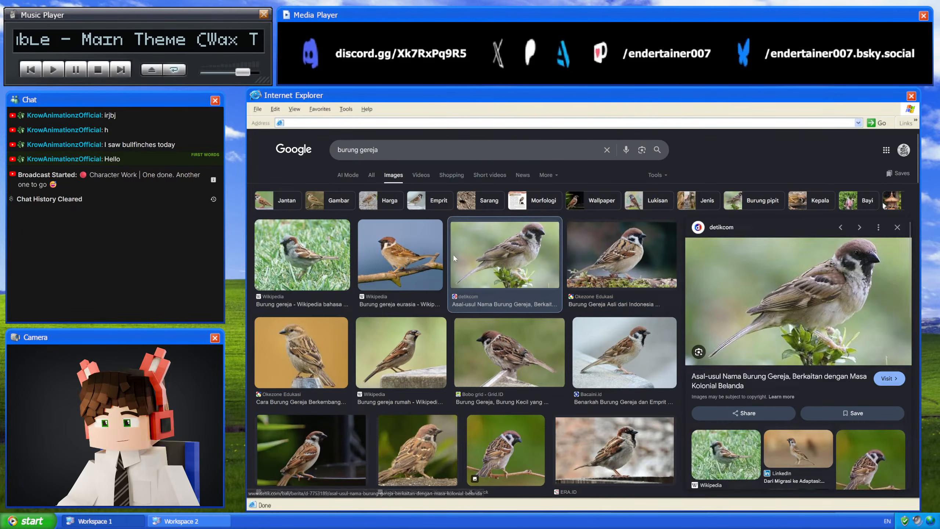
{"action": "left_click", "coordinate": [405, 262]}
{"action": "left_click", "coordinate": [325, 264]}
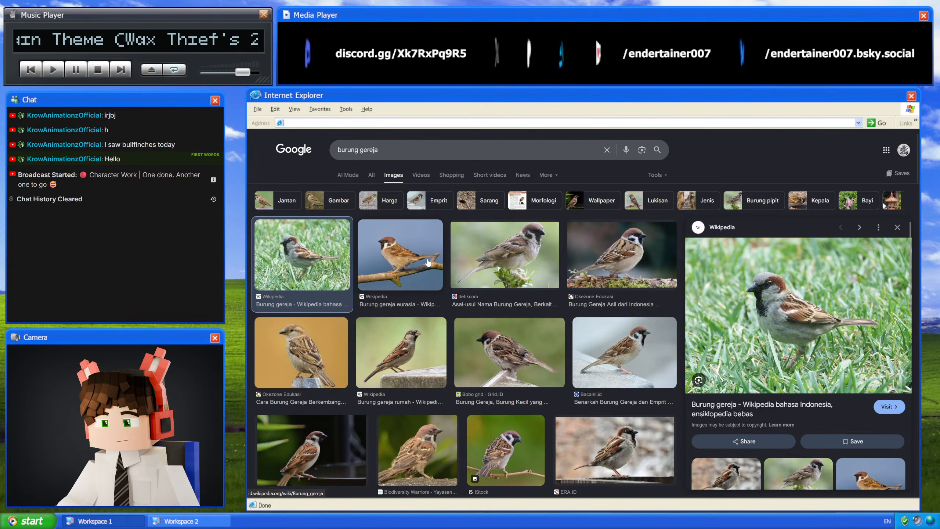
{"action": "scroll", "coordinate": [731, 336], "scroll_direction": "down", "scroll_amount": 1}
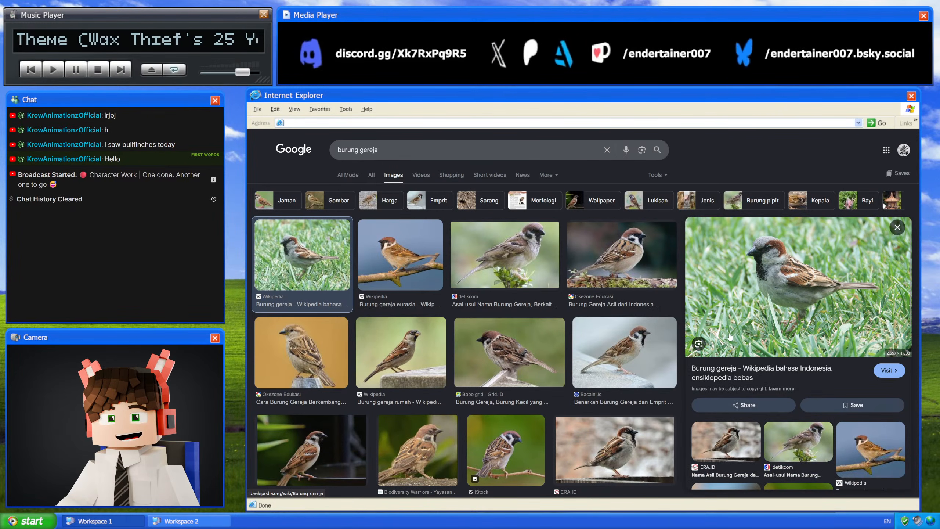
{"action": "scroll", "coordinate": [554, 351], "scroll_direction": "down", "scroll_amount": 1}
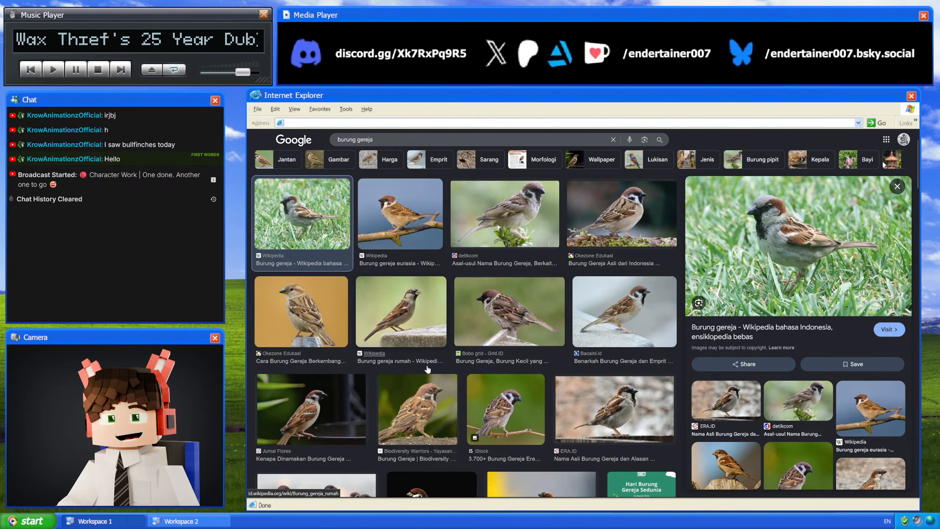
{"action": "scroll", "coordinate": [429, 378], "scroll_direction": "down", "scroll_amount": 3}
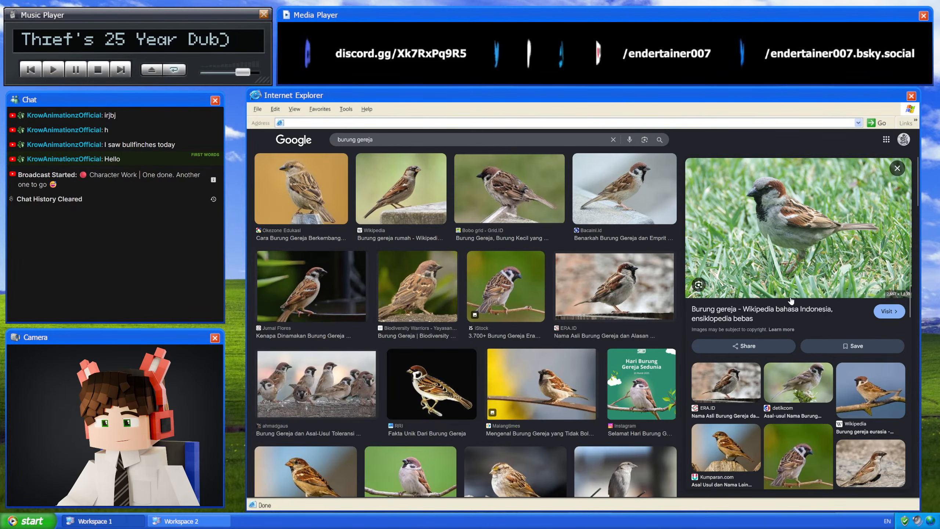
- Look further through the burung gereja image results and preview the banyumasmedia.com photo
{"action": "scroll", "coordinate": [799, 276], "scroll_direction": "up", "scroll_amount": 1}
{"action": "scroll", "coordinate": [584, 394], "scroll_direction": "down", "scroll_amount": 3}
{"action": "left_click", "coordinate": [524, 342]}
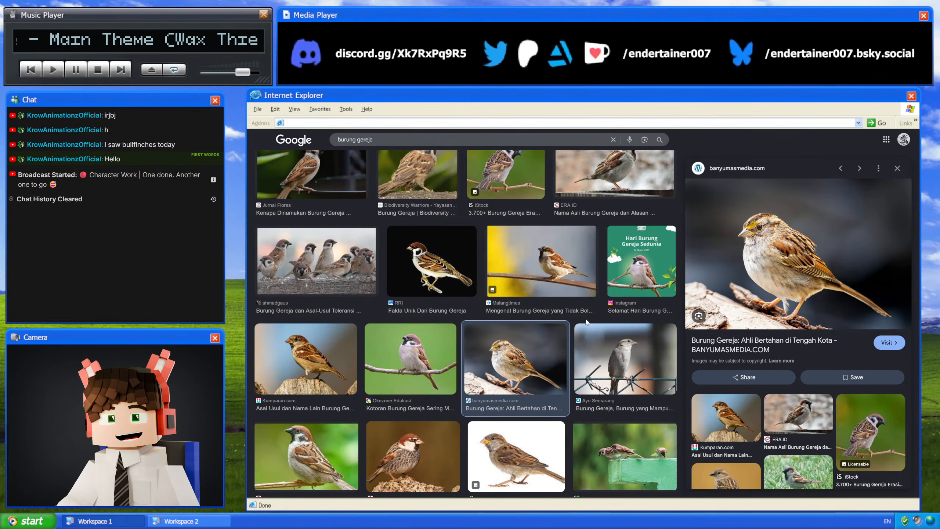
- Search Google Images for "chicken" and preview the Britannica rooster photo
{"action": "scroll", "coordinate": [586, 322], "scroll_direction": "up", "scroll_amount": 5}
{"action": "left_click", "coordinate": [503, 152]}
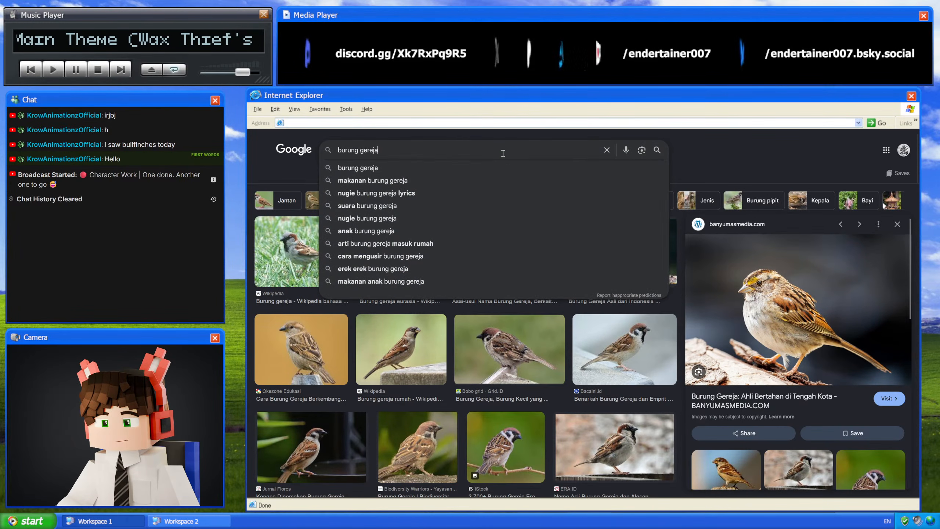
{"action": "key", "text": "ctrl+a"}
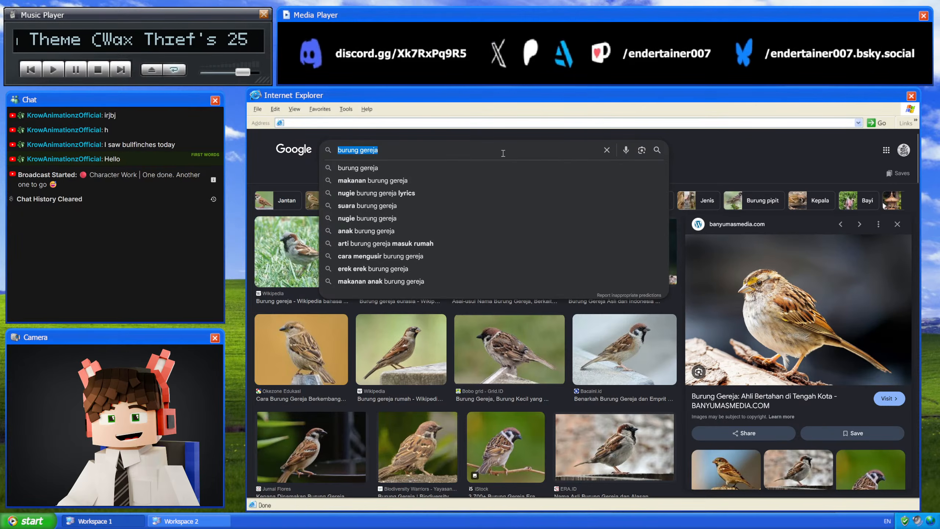
{"action": "type", "text": "chicken"}
{"action": "key", "text": "Return"}
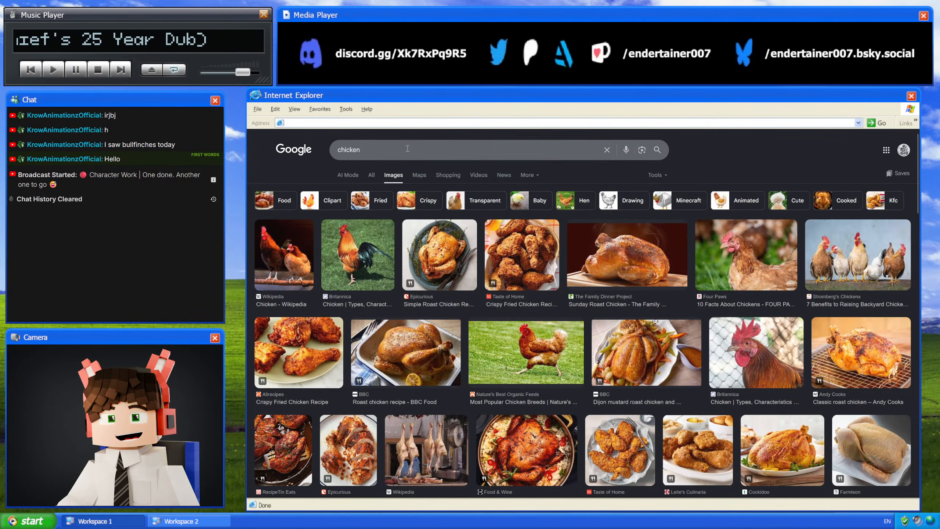
{"action": "left_click", "coordinate": [348, 258]}
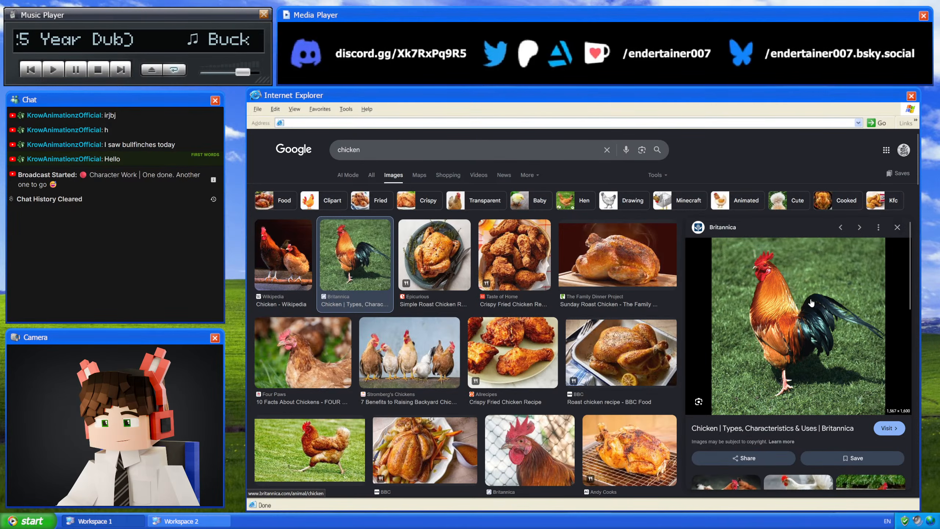
- Replace the image search with "ayam kampung" and load its results
{"action": "left_click", "coordinate": [390, 149]}
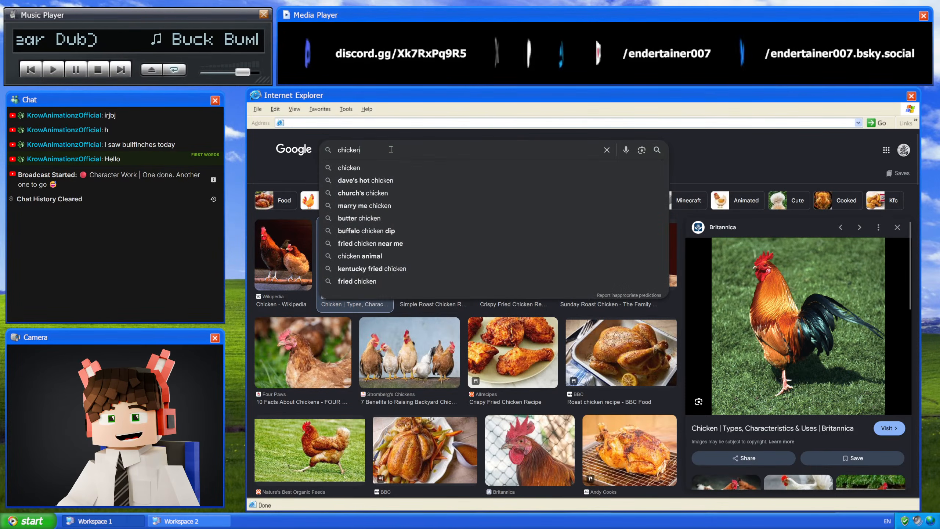
{"action": "key", "text": "ctrl+a"}
{"action": "type", "text": "ayam kan"}
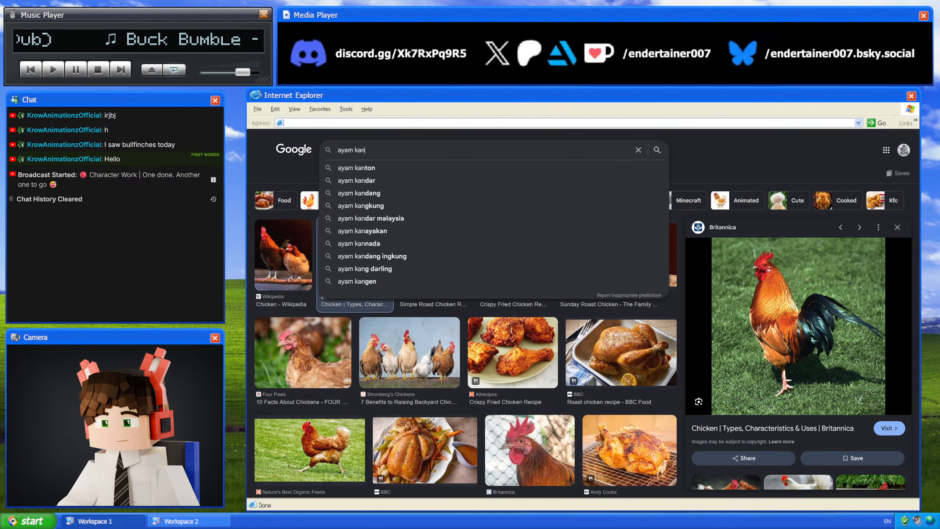
{"action": "key", "text": "BackSpace"}
{"action": "type", "text": "mpung"}
{"action": "key", "text": "Return"}
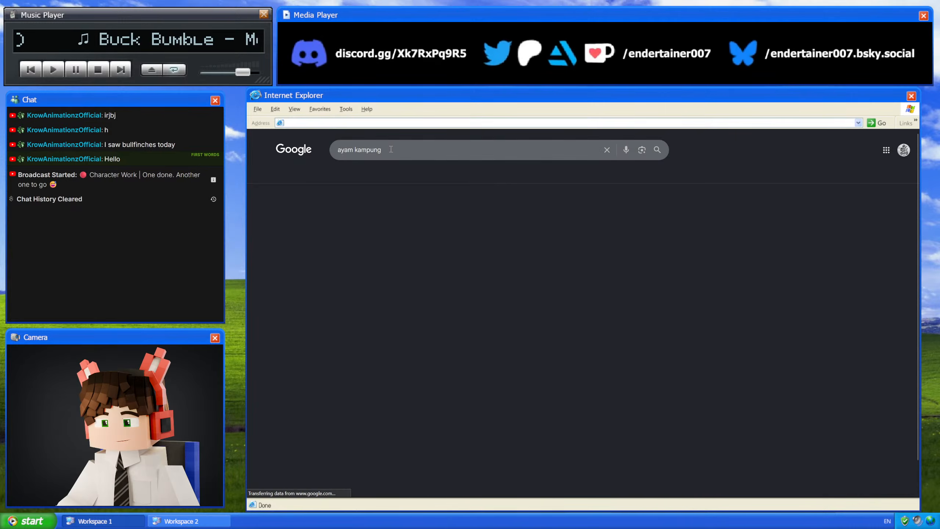
- Preview the Lelang Hewan and JOGJA FARM GROUP photos of ayam kampung, ending on the related INVIRO photo
{"action": "left_click", "coordinate": [504, 256]}
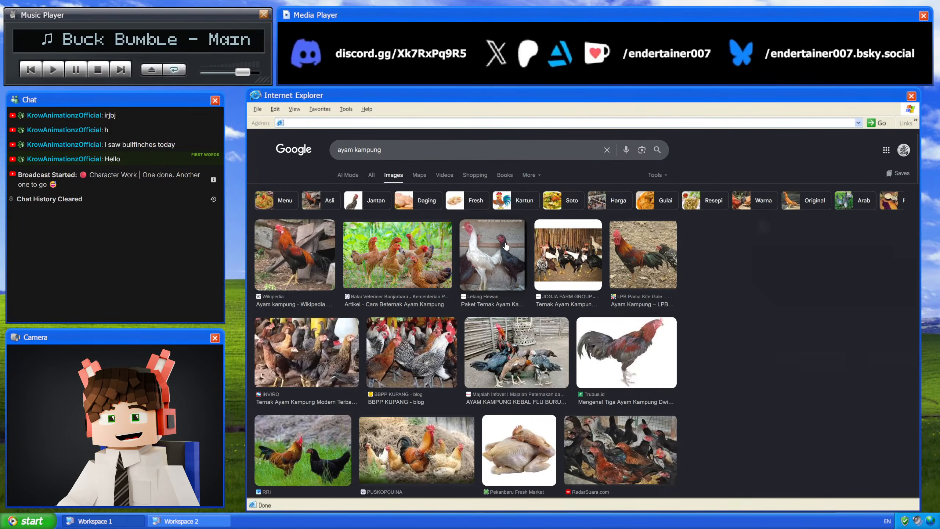
{"action": "left_click", "coordinate": [552, 258]}
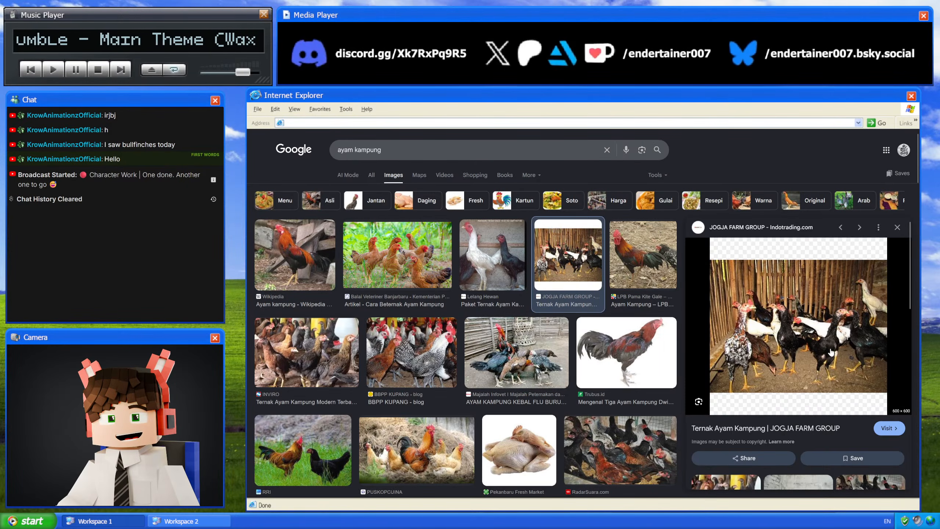
{"action": "scroll", "coordinate": [839, 352], "scroll_direction": "down", "scroll_amount": 3}
{"action": "scroll", "coordinate": [838, 352], "scroll_direction": "up", "scroll_amount": 3}
{"action": "scroll", "coordinate": [799, 336], "scroll_direction": "down", "scroll_amount": 3}
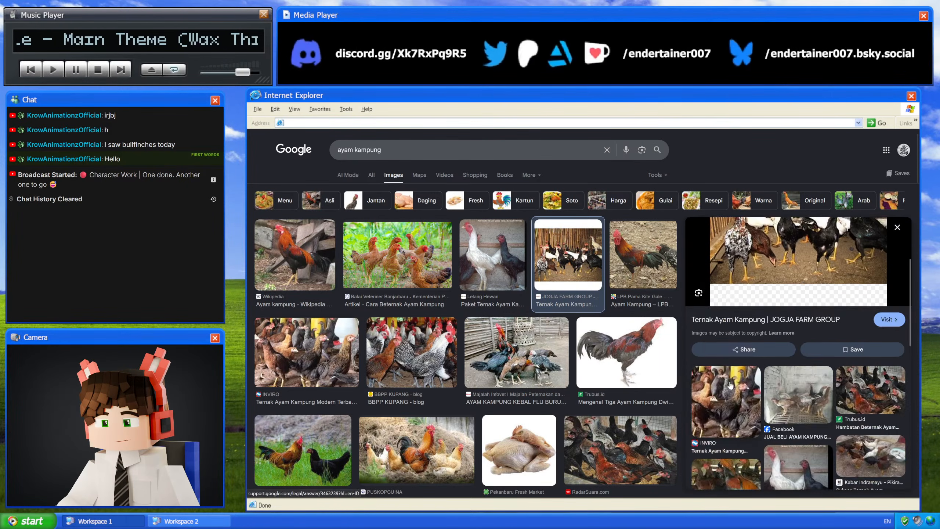
{"action": "left_click", "coordinate": [731, 387]}
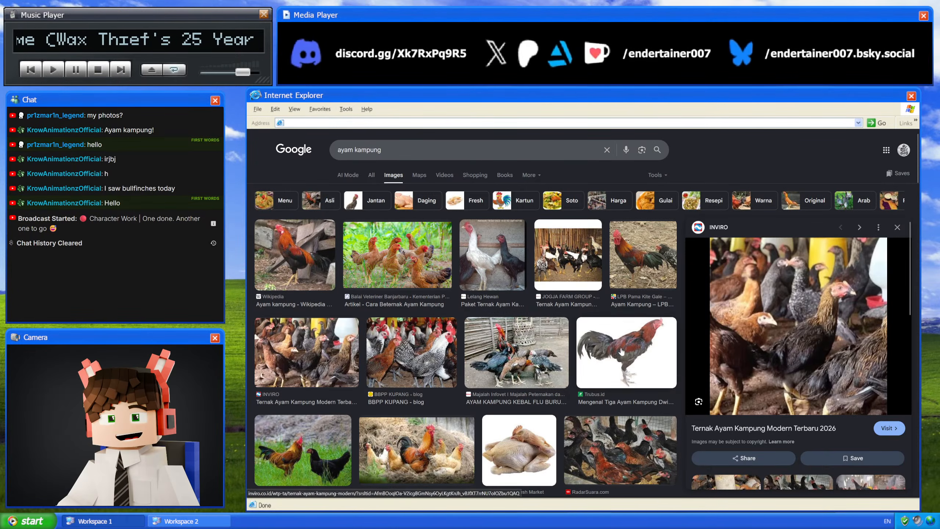
- Preview the Harapan Rakyat photo comparing two roosters further down the results, and open a new browser tab
{"action": "scroll", "coordinate": [626, 345], "scroll_direction": "down", "scroll_amount": 5}
{"action": "scroll", "coordinate": [626, 344], "scroll_direction": "down", "scroll_amount": 3}
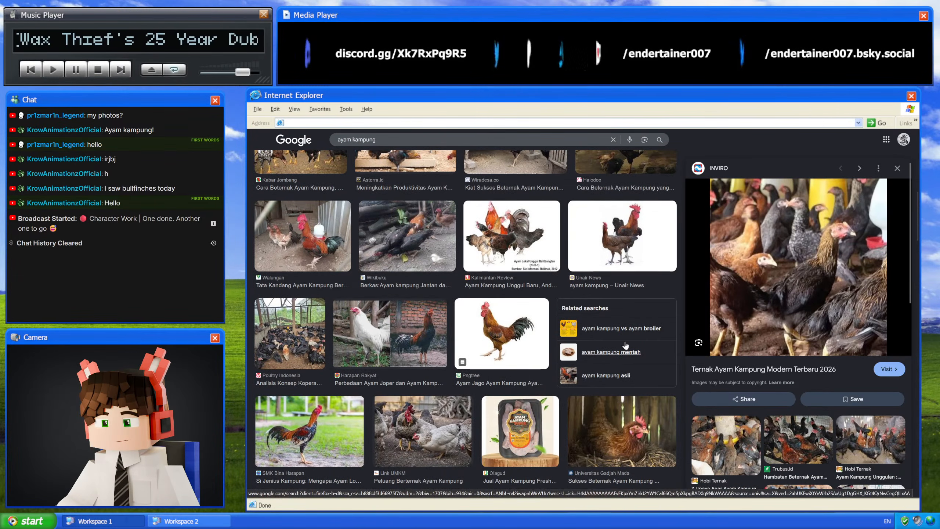
{"action": "left_click", "coordinate": [389, 334]}
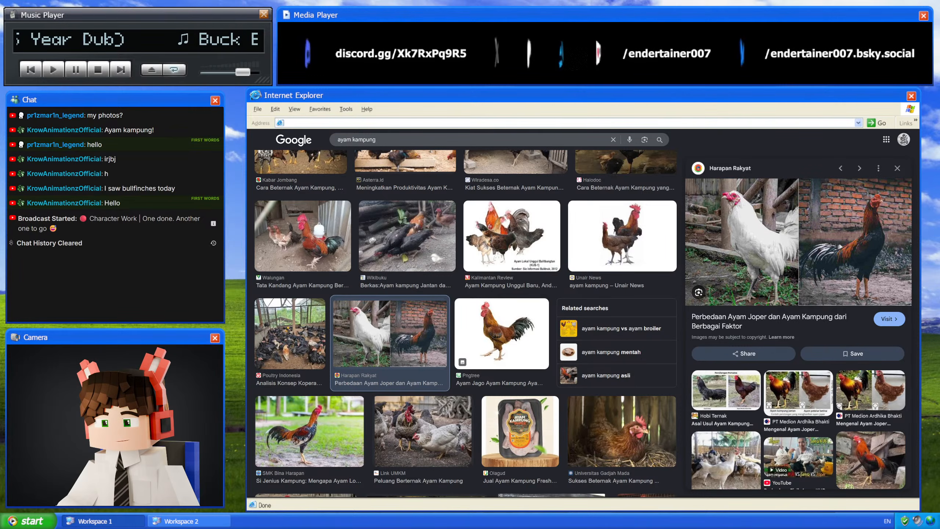
{"action": "key", "text": "ctrl+t"}
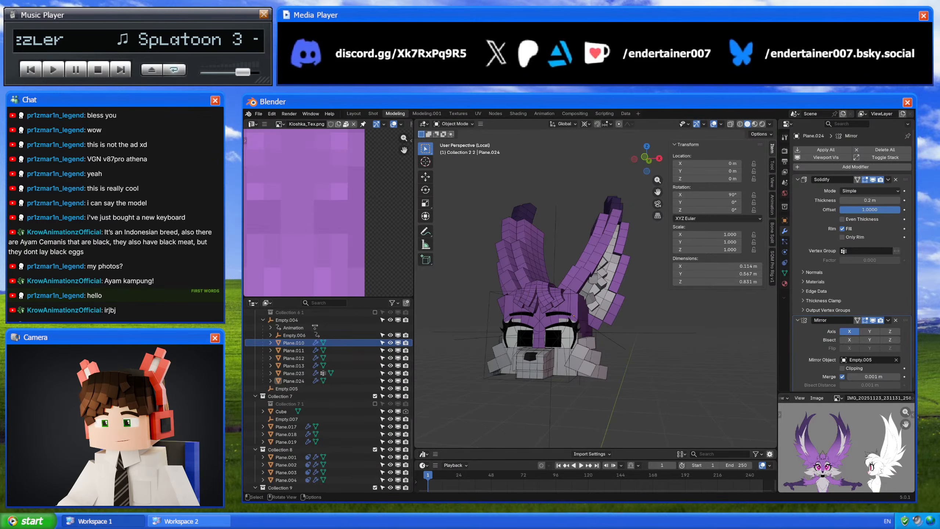
- In Blender, switch to the Modeling.001 workspace, select the character's torso and inspect the full model from head to legs
{"action": "left_click", "coordinate": [427, 114]}
{"action": "middle_click_drag", "start_coordinate": [596, 317], "coordinate": [592, 287]}
{"action": "left_click", "coordinate": [582, 277]}
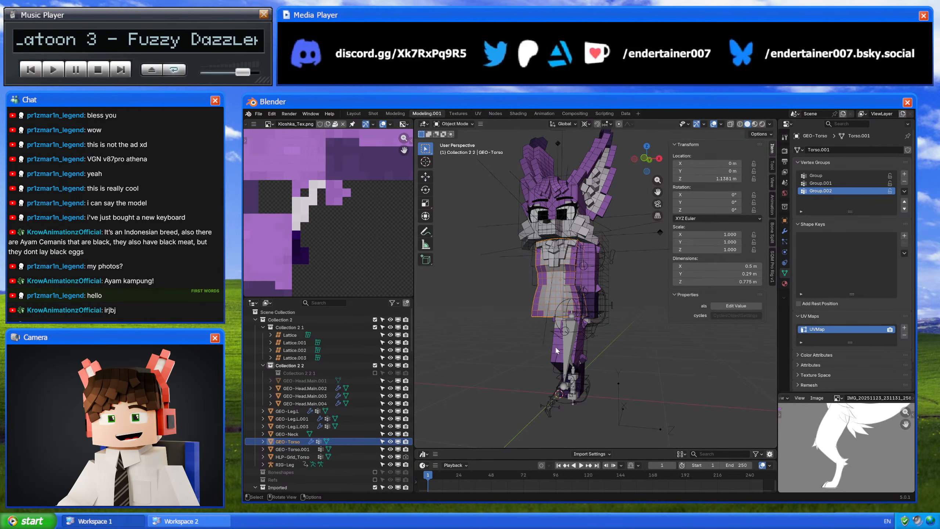
{"action": "middle_click_drag", "start_coordinate": [570, 349], "coordinate": [603, 274]}
{"action": "scroll", "coordinate": [603, 274], "scroll_direction": "up", "scroll_amount": 6}
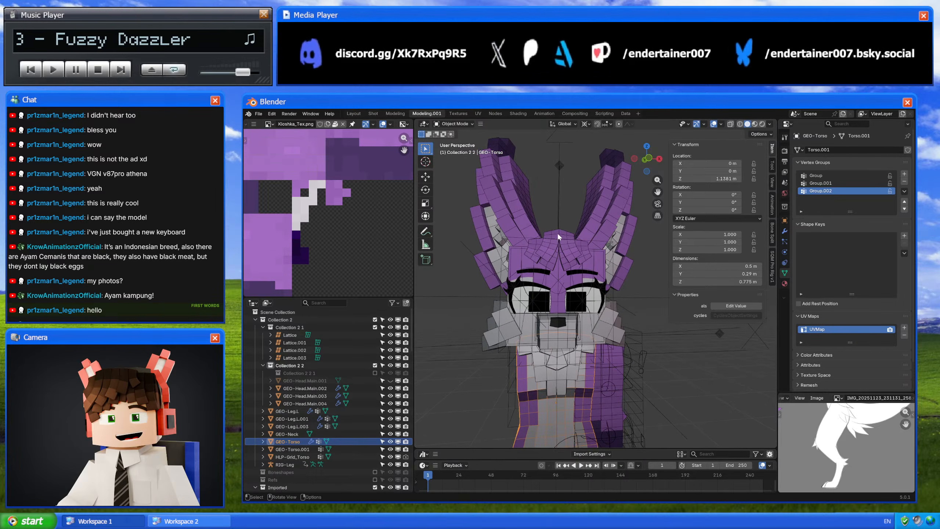
{"action": "scroll", "coordinate": [559, 236], "scroll_direction": "down", "scroll_amount": 5}
{"action": "mouse_move", "coordinate": [560, 316]}
{"action": "middle_mouse_down"}
{"action": "mouse_move", "coordinate": [576, 333]}
{"action": "mouse_move", "coordinate": [584, 289]}
{"action": "mouse_move", "coordinate": [550, 318]}
{"action": "mouse_move", "coordinate": [561, 335]}
{"action": "middle_mouse_up"}
- Put the leg rig into Pose Mode and hide the viewport overlays, viewing the leg from the side
{"action": "left_click", "coordinate": [580, 336]}
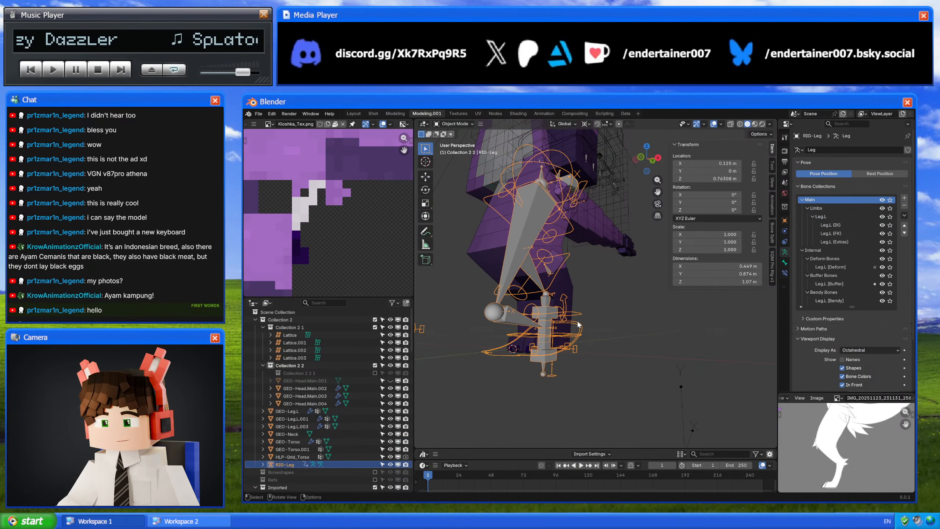
{"action": "key", "text": "ctrl+Tab"}
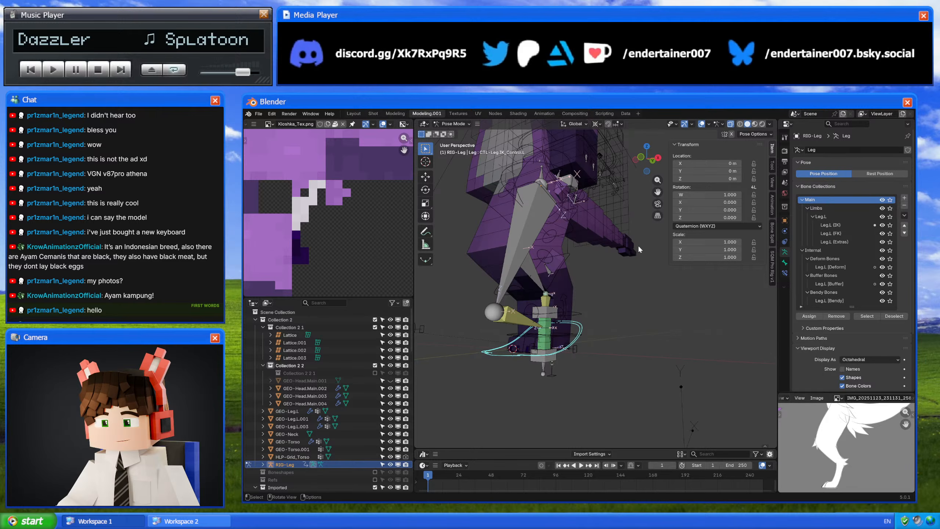
{"action": "left_click", "coordinate": [703, 124]}
{"action": "middle_click_drag", "start_coordinate": [565, 246], "coordinate": [610, 230]}
{"action": "left_click", "coordinate": [657, 159]}
{"action": "scroll", "coordinate": [610, 230], "scroll_direction": "down", "scroll_amount": 2}
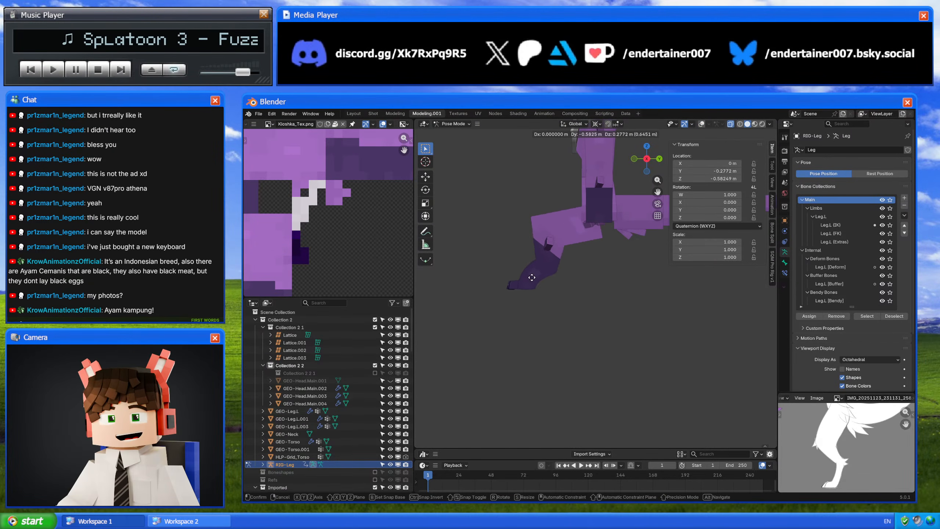
- Try several positions for the left leg's IK control, restore the viewport overlays and clear the control's location
{"action": "left_click", "coordinate": [535, 273]}
{"action": "middle_click_drag", "start_coordinate": [535, 273], "coordinate": [659, 320]}
{"action": "key", "text": "g"}
{"action": "left_click", "coordinate": [689, 315]}
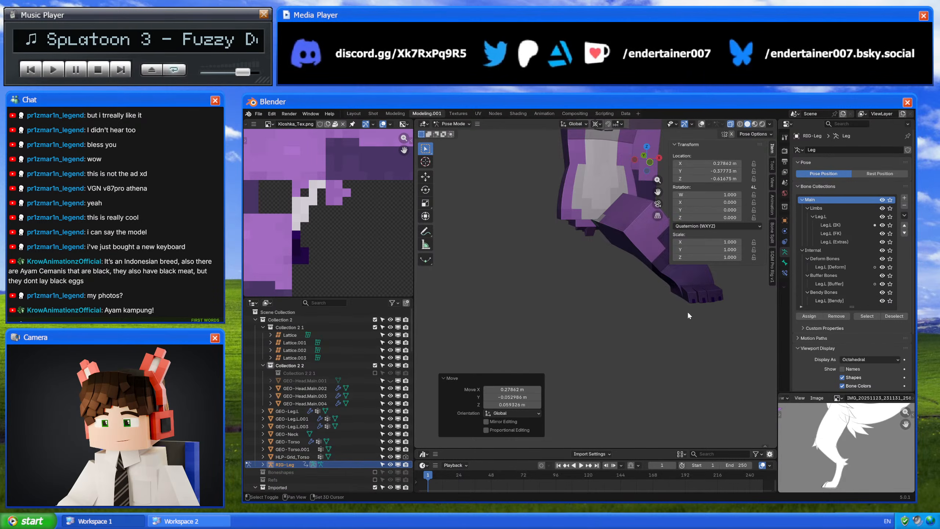
{"action": "key", "text": "g"}
{"action": "left_click", "coordinate": [702, 125]}
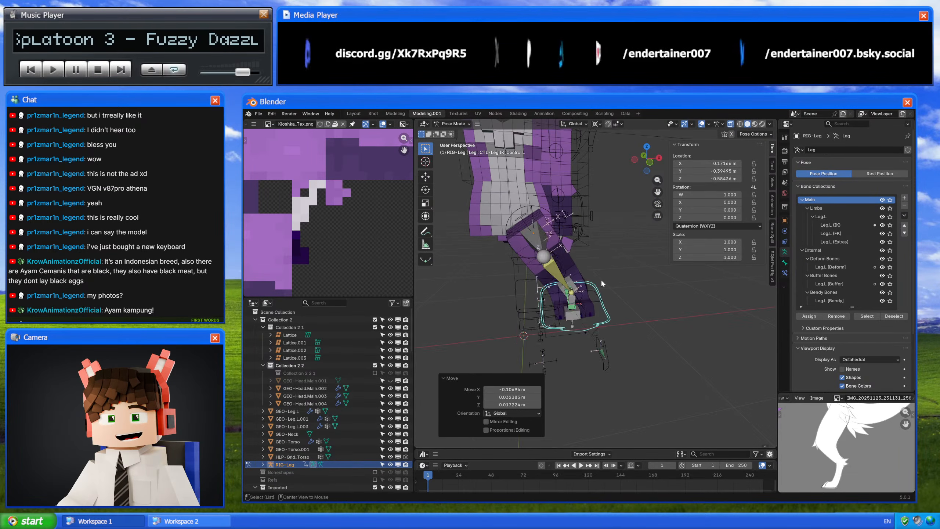
{"action": "key", "text": "alt+g"}
{"action": "middle_click_drag", "start_coordinate": [586, 307], "coordinate": [619, 358], "text": "shift"}
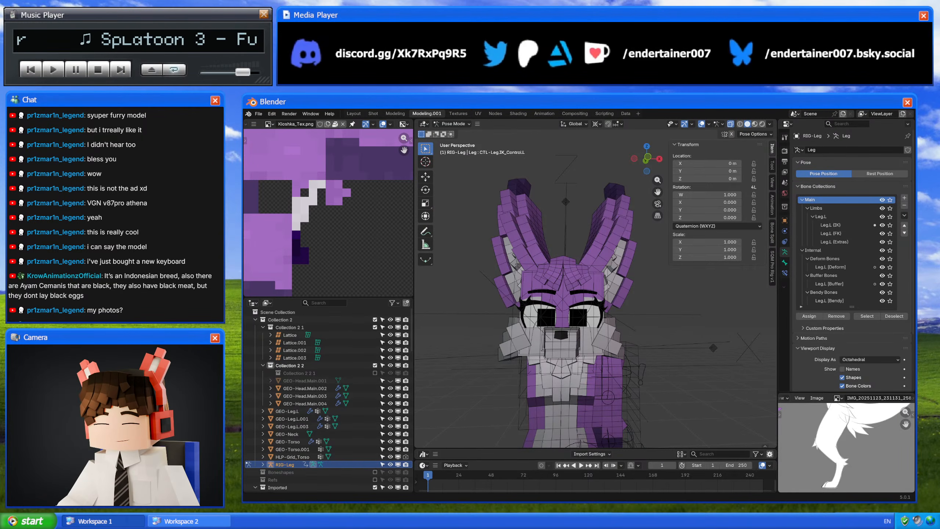
- Return to the Modeling workspace and view the isolated head and ears from the front
{"action": "left_click", "coordinate": [359, 114]}
{"action": "left_click", "coordinate": [395, 114]}
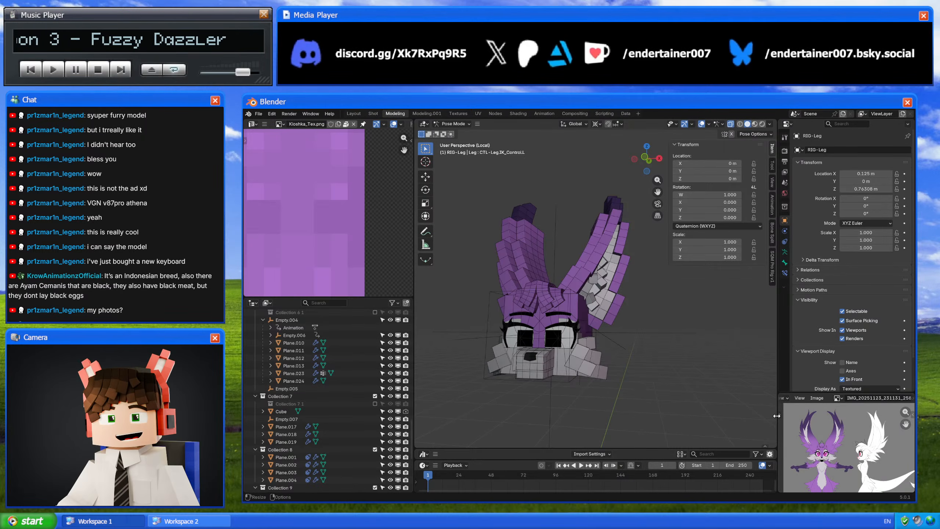
{"action": "middle_click_drag", "start_coordinate": [611, 345], "coordinate": [629, 346]}
{"action": "middle_click_drag", "start_coordinate": [637, 292], "coordinate": [613, 334]}
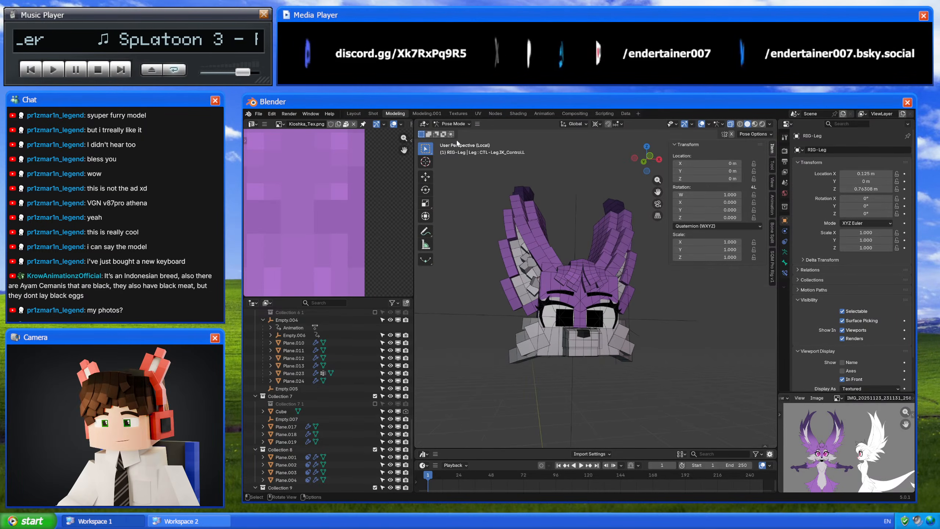
- Review the scene's collections in the outliner and add a new collection directly under the Scene Collection, keeping its default name
{"action": "scroll", "coordinate": [297, 387], "scroll_direction": "up", "scroll_amount": 5}
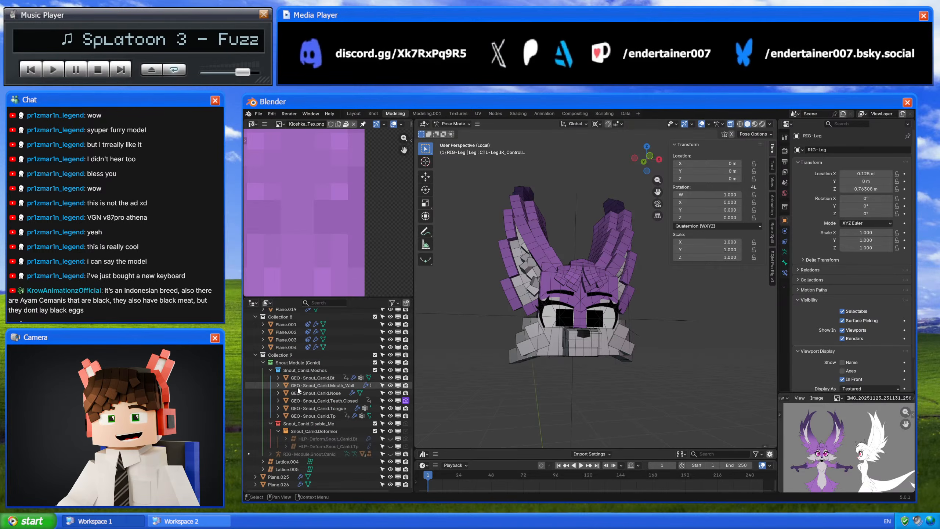
{"action": "scroll", "coordinate": [281, 387], "scroll_direction": "up", "scroll_amount": 15}
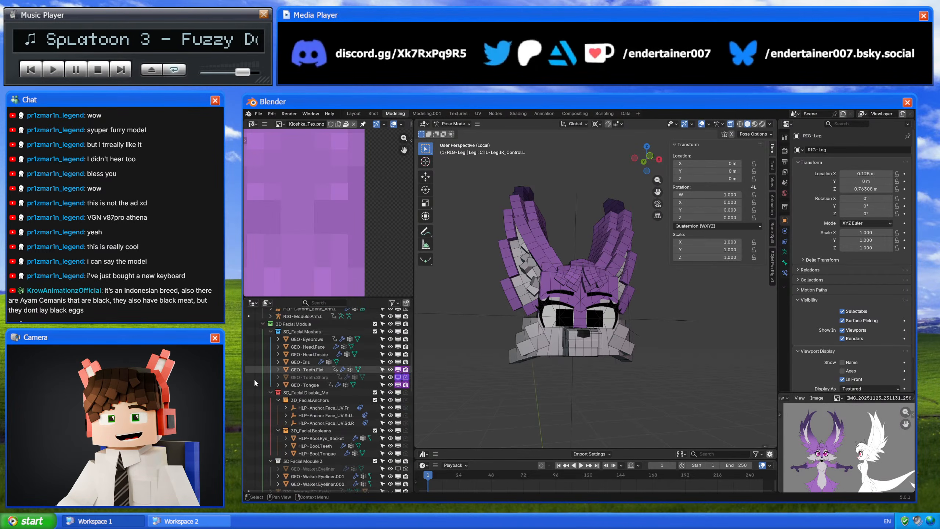
{"action": "scroll", "coordinate": [311, 404], "scroll_direction": "up", "scroll_amount": 5}
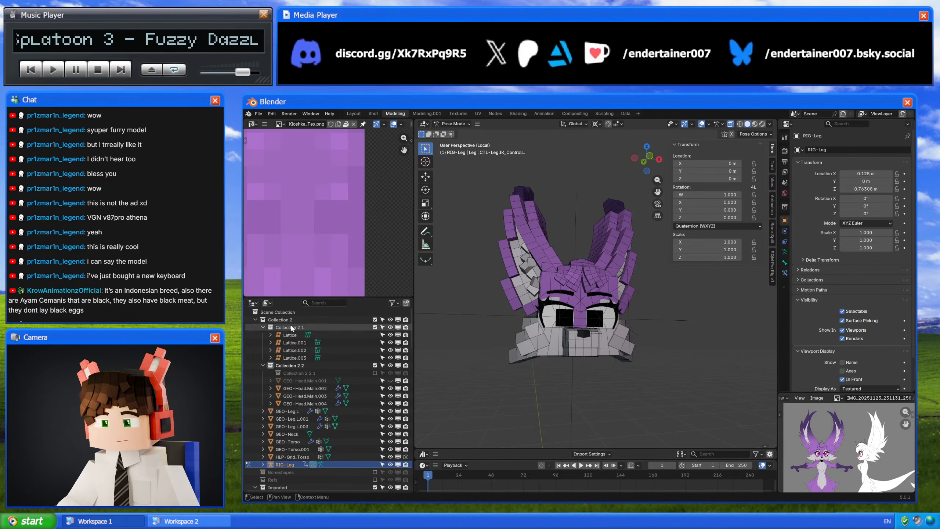
{"action": "scroll", "coordinate": [320, 413], "scroll_direction": "down", "scroll_amount": 20}
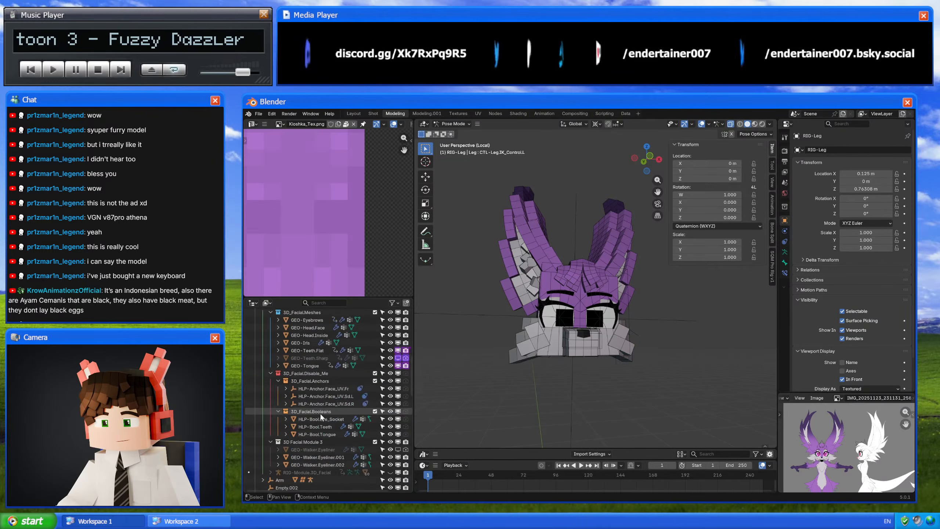
{"action": "scroll", "coordinate": [320, 412], "scroll_direction": "down", "scroll_amount": 20}
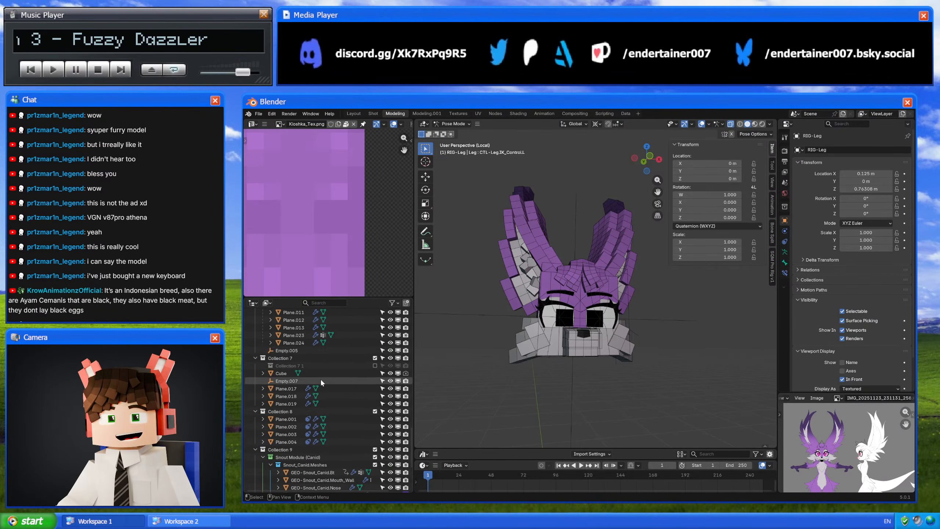
{"action": "scroll", "coordinate": [311, 428], "scroll_direction": "up", "scroll_amount": 20}
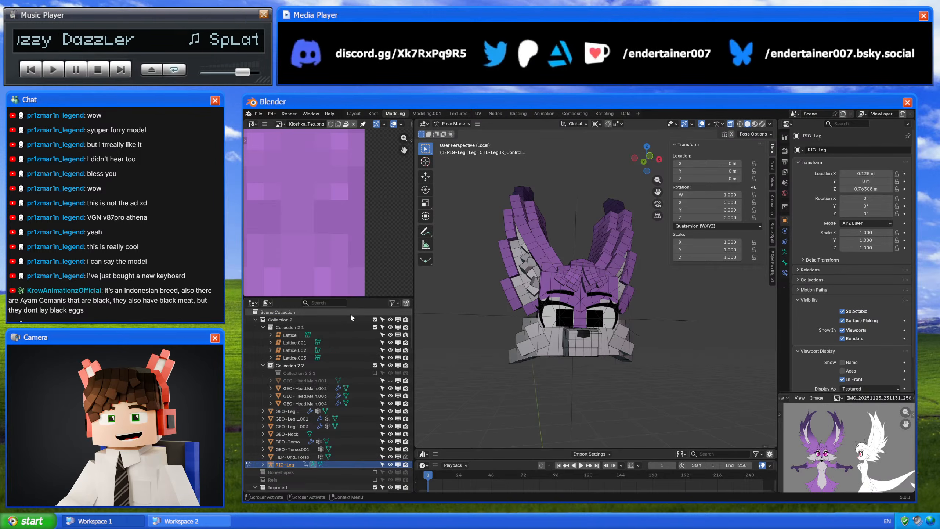
{"action": "scroll", "coordinate": [352, 326], "scroll_direction": "down", "scroll_amount": 8}
{"action": "scroll", "coordinate": [356, 344], "scroll_direction": "down", "scroll_amount": 10}
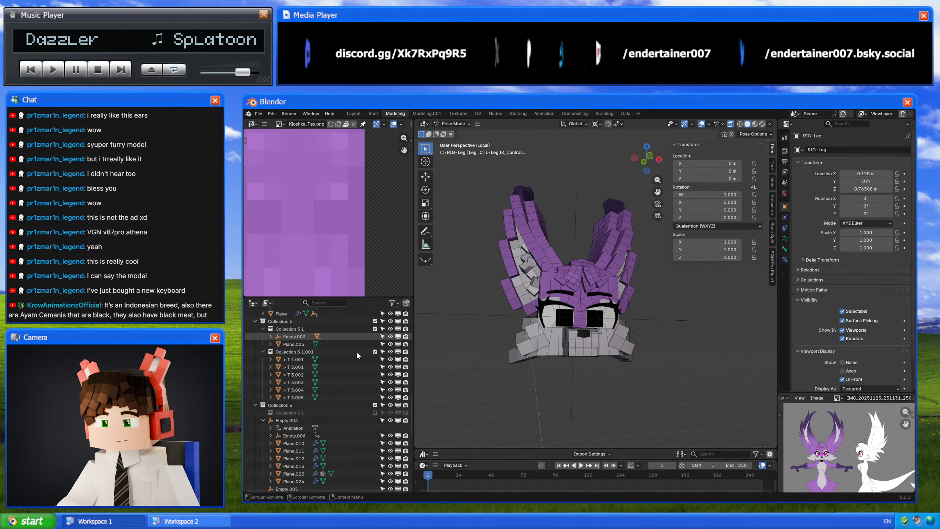
{"action": "double_click", "coordinate": [289, 469]}
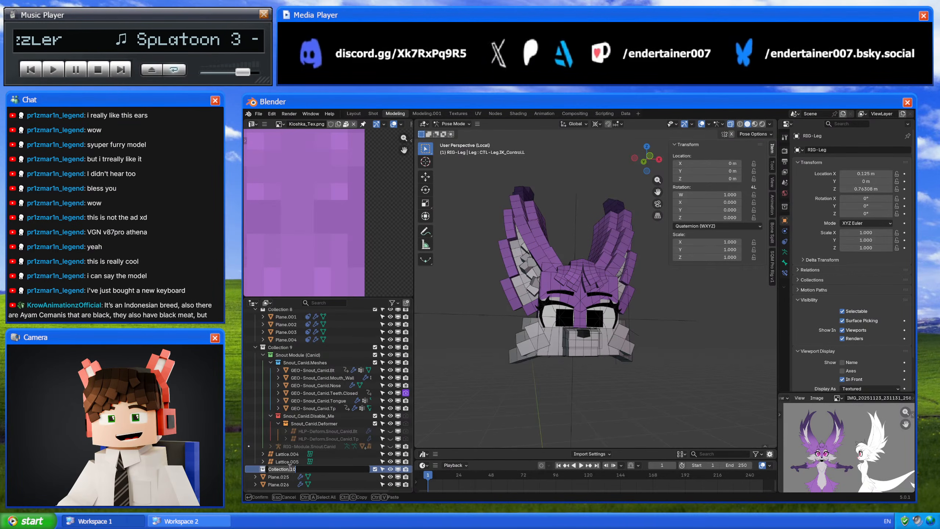
- Switch from Pose Mode back to Object Mode and select the mirrored purple ear mesh on the head
{"action": "middle_click_drag", "start_coordinate": [570, 335], "coordinate": [574, 302]}
{"action": "left_click", "coordinate": [604, 256]}
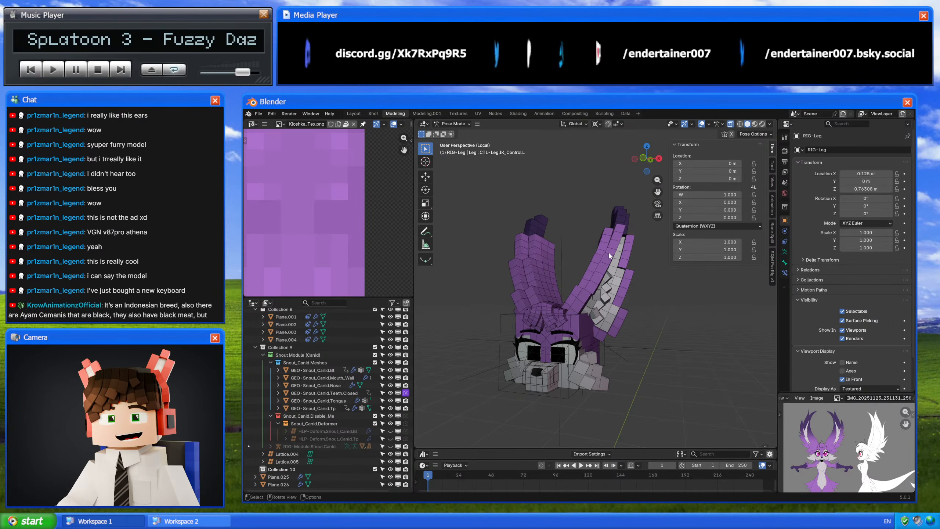
{"action": "key", "text": "ctrl+Tab"}
{"action": "left_click", "coordinate": [605, 284]}
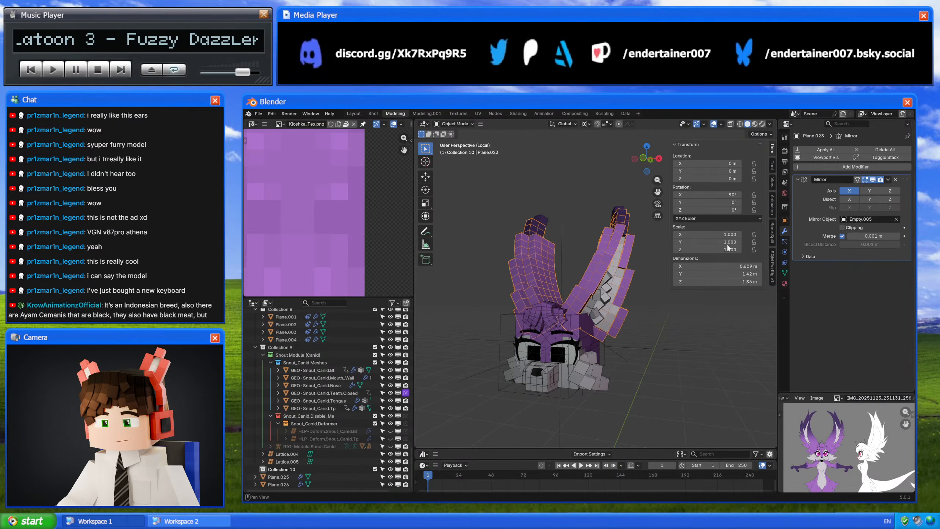
- Inspect the purple ears, their dark tips and the gray inner tufts from several sides, along with the face
{"action": "middle_click_drag", "start_coordinate": [582, 296], "coordinate": [552, 319]}
{"action": "scroll", "coordinate": [563, 289], "scroll_direction": "up", "scroll_amount": 2}
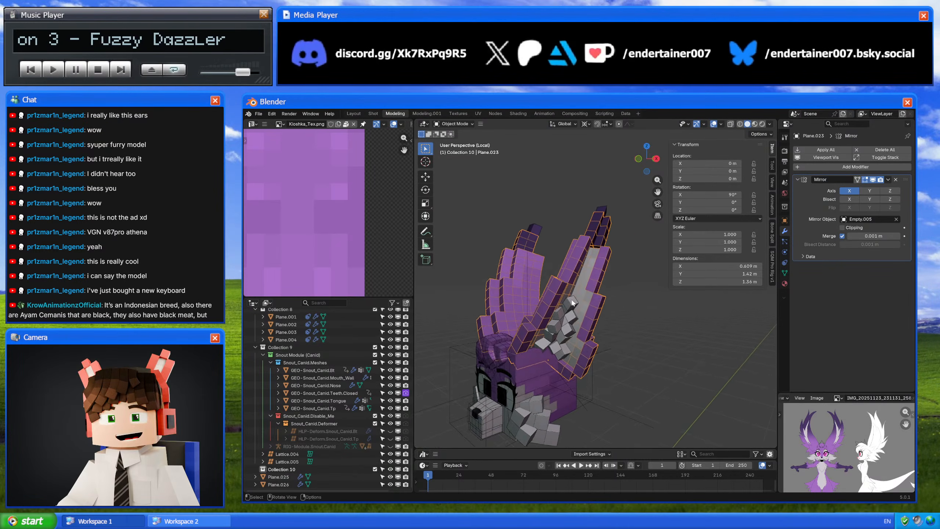
{"action": "middle_click_drag", "start_coordinate": [579, 261], "coordinate": [595, 290], "text": "shift"}
{"action": "scroll", "coordinate": [571, 329], "scroll_direction": "down", "scroll_amount": 2}
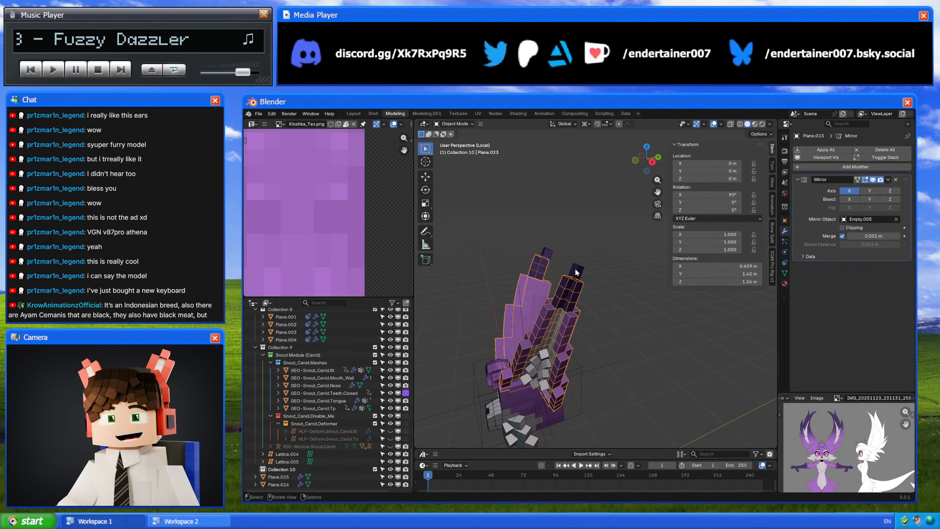
{"action": "left_click", "coordinate": [576, 264]}
{"action": "middle_click_drag", "start_coordinate": [546, 341], "coordinate": [591, 284], "text": "shift"}
{"action": "scroll", "coordinate": [553, 316], "scroll_direction": "up", "scroll_amount": 4}
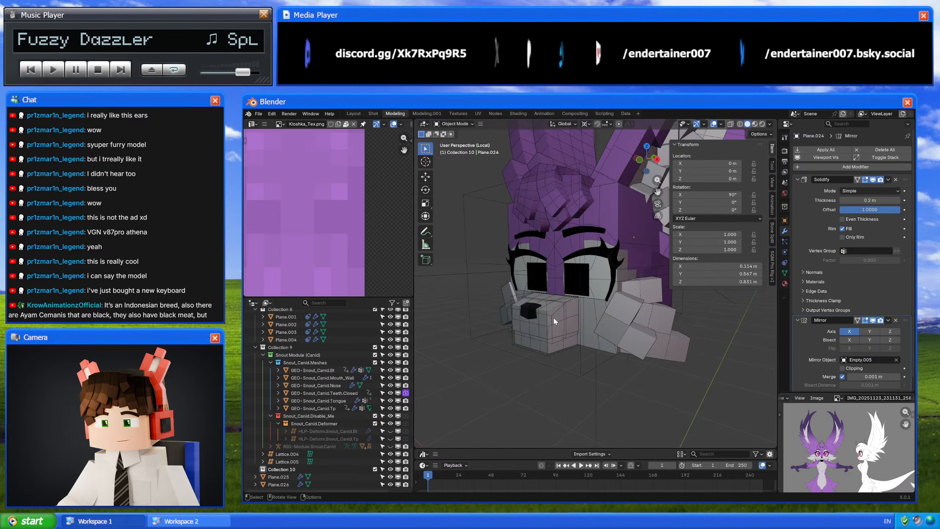
{"action": "middle_click_drag", "start_coordinate": [553, 316], "coordinate": [611, 343]}
- Select the snout mesh and examine the face, snout and ears from the front, side and above
{"action": "left_click", "coordinate": [578, 333]}
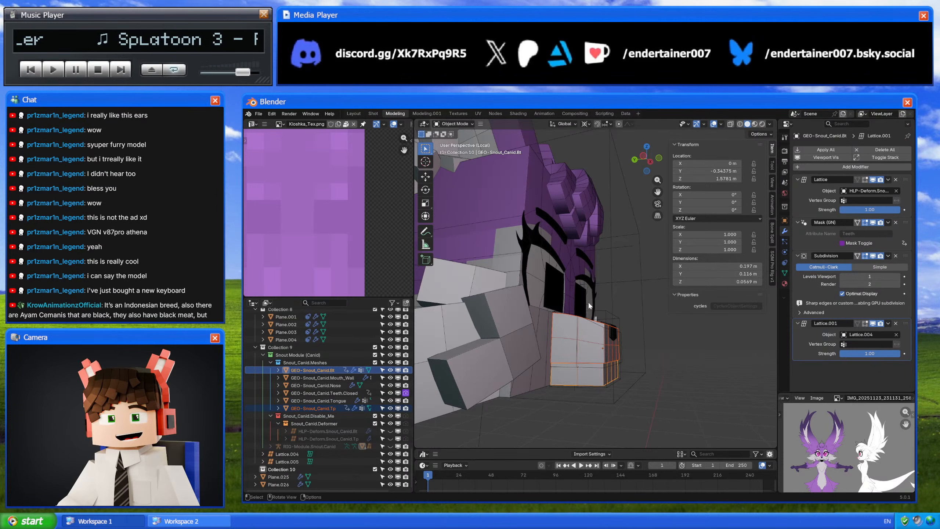
{"action": "middle_click_drag", "start_coordinate": [588, 302], "coordinate": [569, 328]}
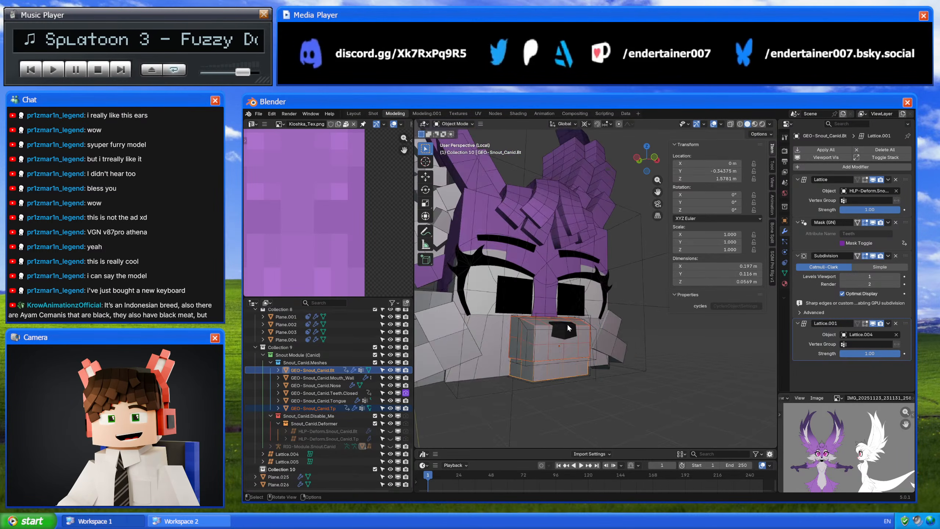
{"action": "scroll", "coordinate": [570, 327], "scroll_direction": "down", "scroll_amount": 3}
{"action": "middle_click_drag", "start_coordinate": [569, 274], "coordinate": [599, 319], "text": "shift"}
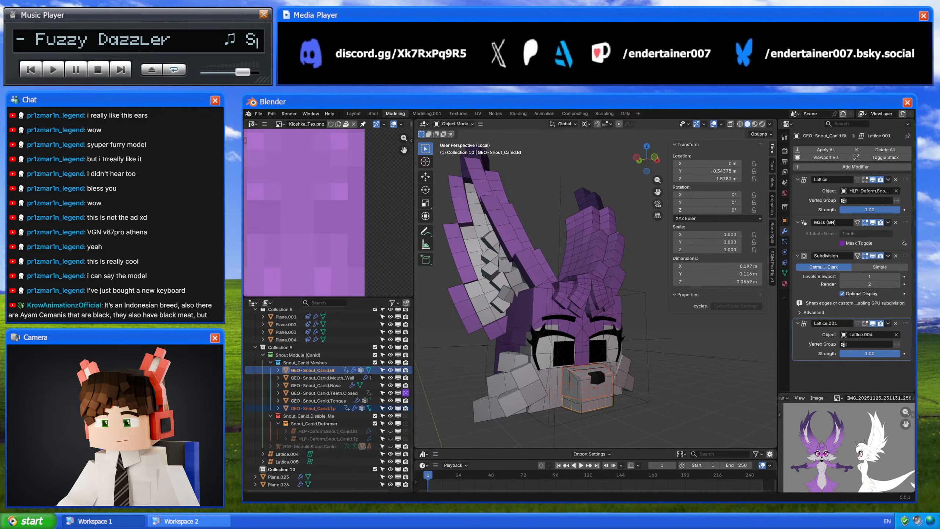
{"action": "middle_click_drag", "start_coordinate": [600, 229], "coordinate": [549, 321]}
{"action": "scroll", "coordinate": [558, 241], "scroll_direction": "down", "scroll_amount": 3}
{"action": "scroll", "coordinate": [567, 276], "scroll_direction": "up", "scroll_amount": 2}
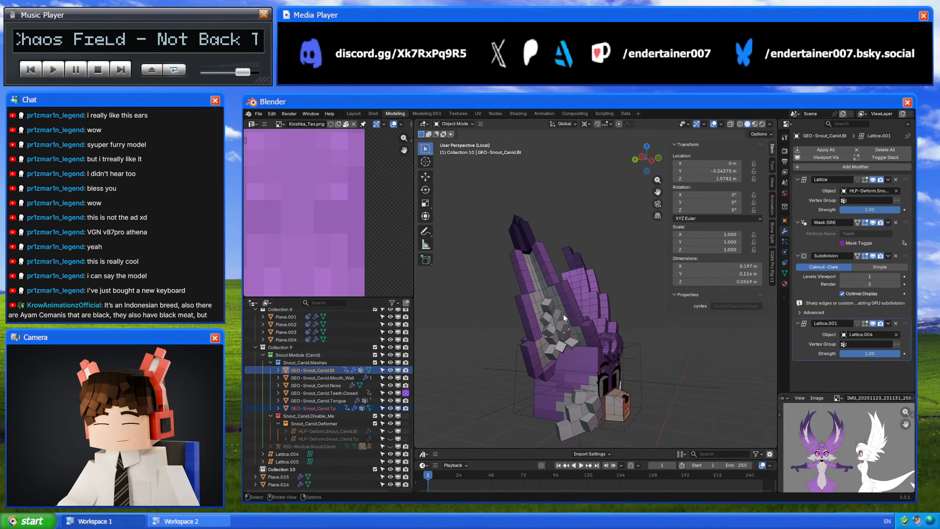
{"action": "middle_click_drag", "start_coordinate": [563, 313], "coordinate": [577, 247]}
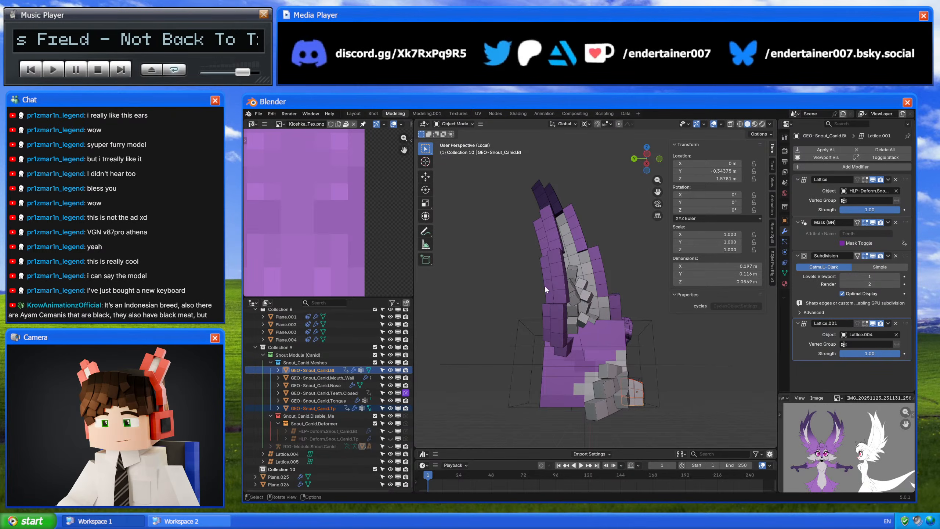
{"action": "middle_click_drag", "start_coordinate": [545, 290], "coordinate": [475, 346]}
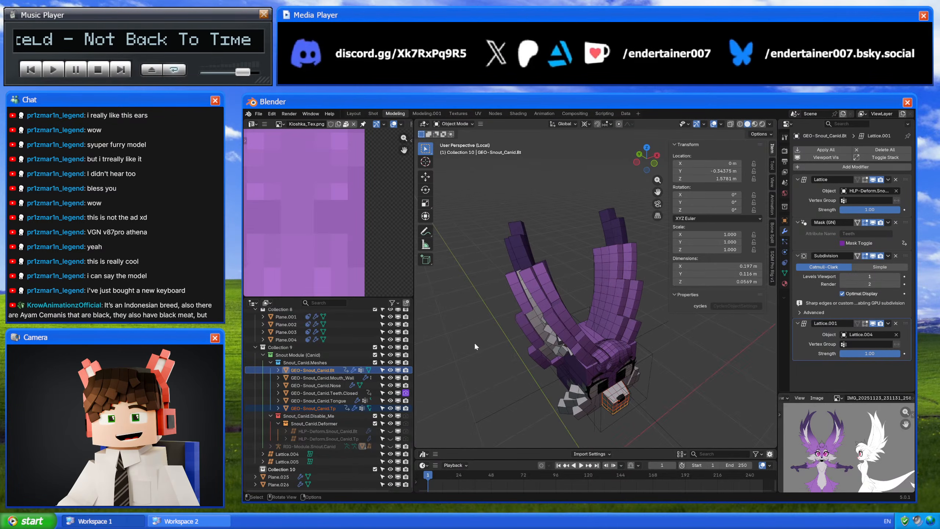
- Include Collection 6 1 in the scene and hide the mirrored ear mesh Plane.023
{"action": "scroll", "coordinate": [359, 358], "scroll_direction": "down", "scroll_amount": 10}
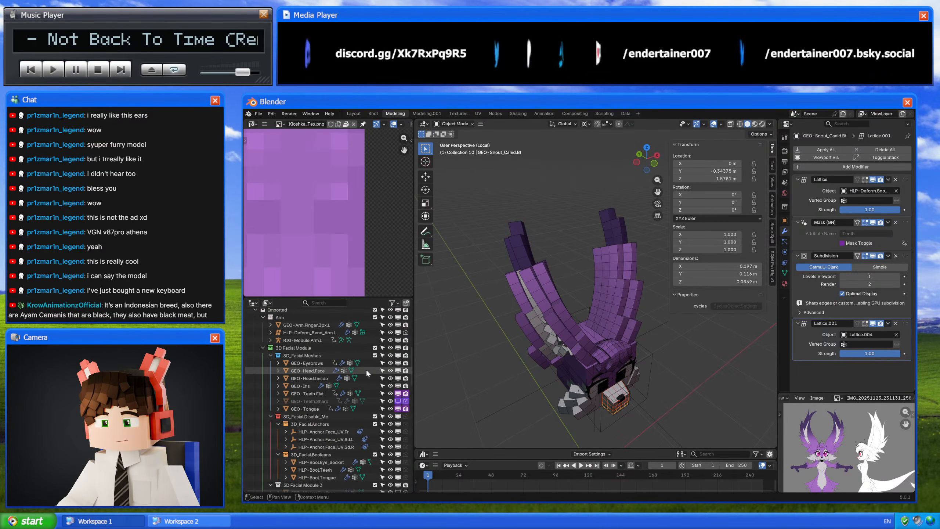
{"action": "scroll", "coordinate": [366, 370], "scroll_direction": "down", "scroll_amount": 8}
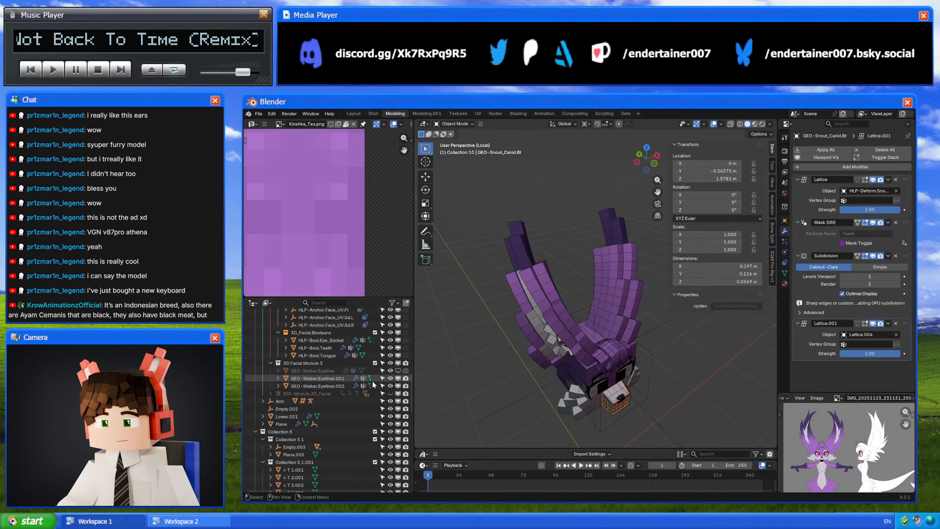
{"action": "left_click", "coordinate": [612, 288]}
{"action": "scroll", "coordinate": [370, 385], "scroll_direction": "down", "scroll_amount": 10}
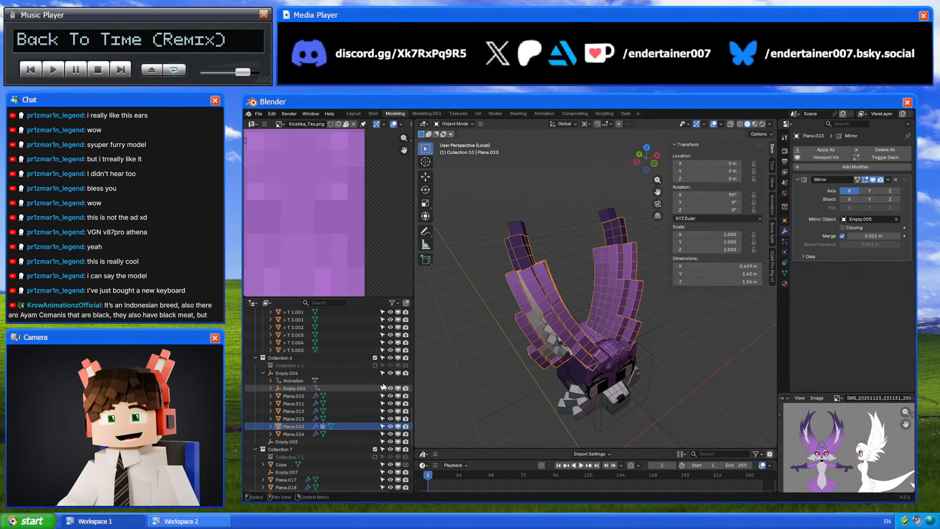
{"action": "left_click", "coordinate": [375, 365]}
{"action": "scroll", "coordinate": [367, 428], "scroll_direction": "down", "scroll_amount": 2}
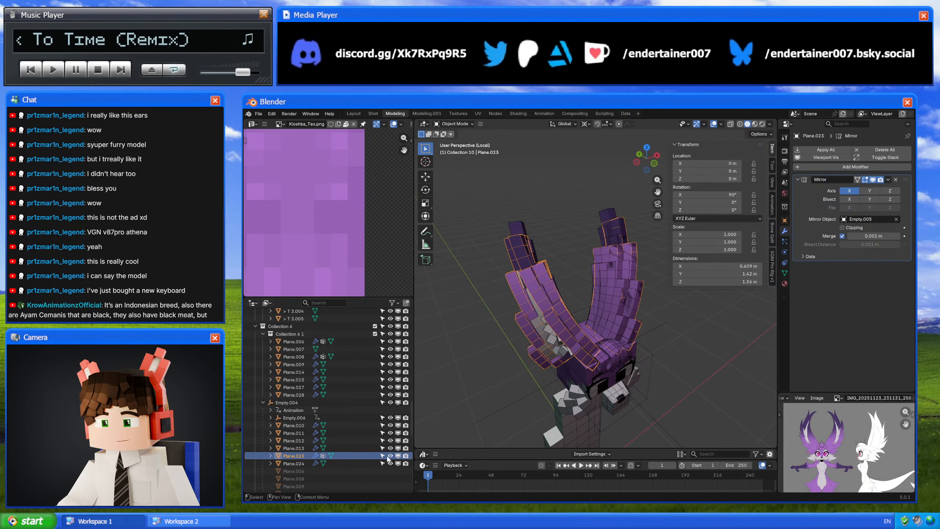
{"action": "left_click", "coordinate": [390, 455]}
- Select the separate ear pieces Plane.027 and Plane.028, try moving them and inspect their bent shapes from several angles
{"action": "middle_click_drag", "start_coordinate": [526, 349], "coordinate": [581, 309]}
{"action": "left_click", "coordinate": [589, 301]}
{"action": "scroll", "coordinate": [580, 309], "scroll_direction": "up", "scroll_amount": 2}
{"action": "left_click", "coordinate": [580, 308], "text": "shift"}
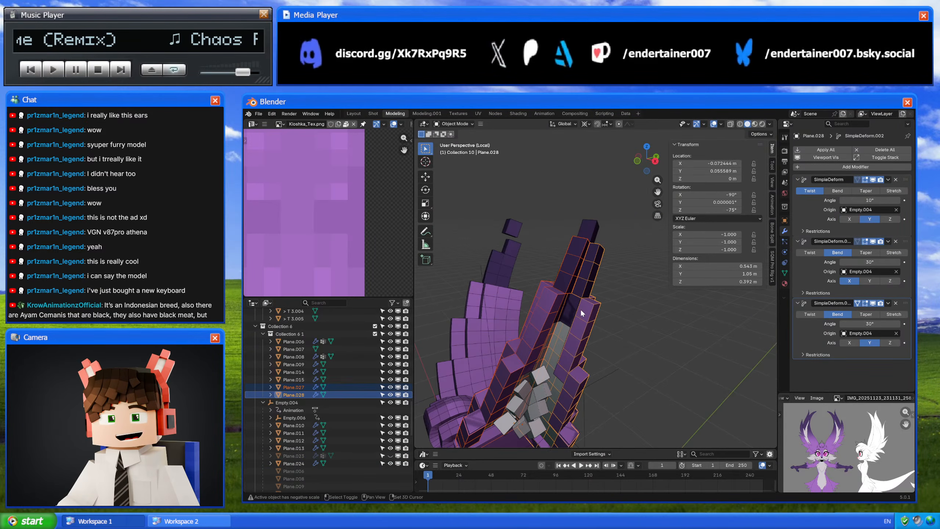
{"action": "key", "text": "g"}
{"action": "right_click", "coordinate": [578, 308]}
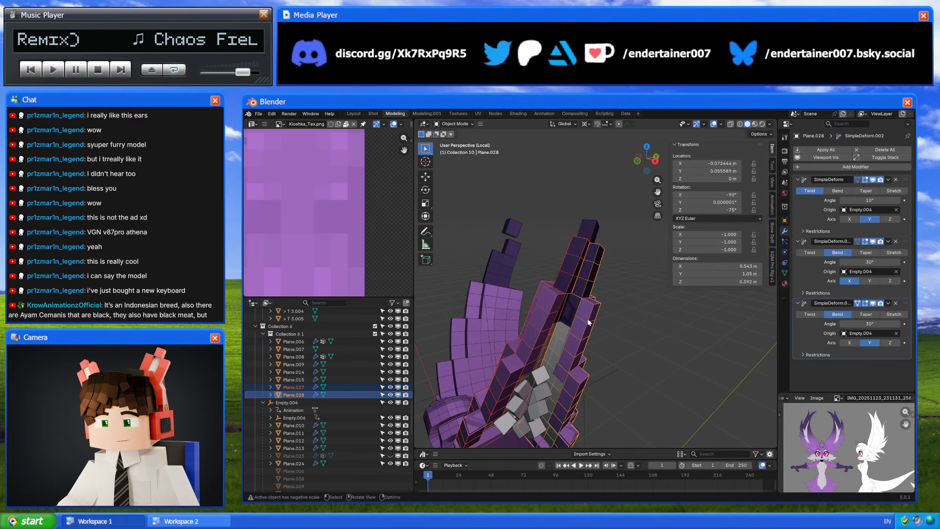
{"action": "key", "text": "g"}
{"action": "right_click", "coordinate": [578, 301]}
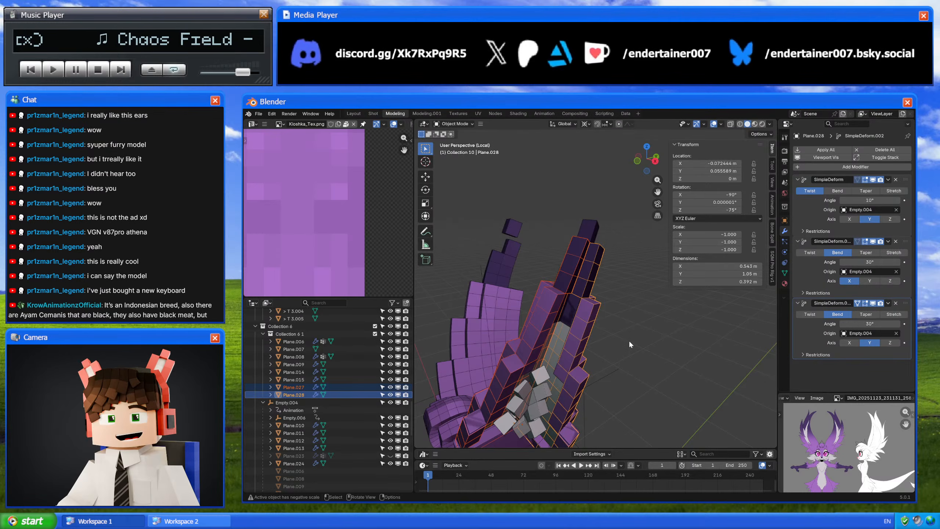
{"action": "middle_click_drag", "start_coordinate": [639, 323], "coordinate": [549, 293]}
{"action": "middle_click_drag", "start_coordinate": [676, 288], "coordinate": [578, 253]}
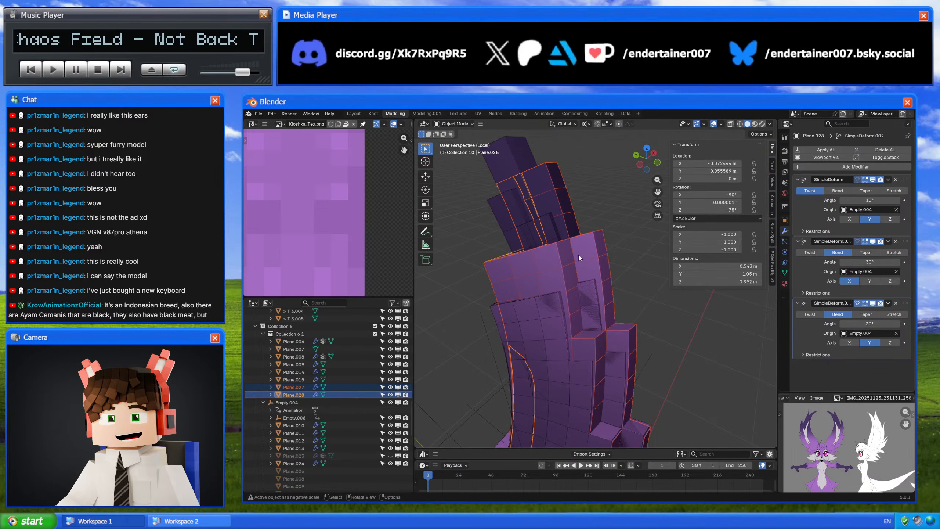
{"action": "middle_click_drag", "start_coordinate": [534, 342], "coordinate": [571, 291]}
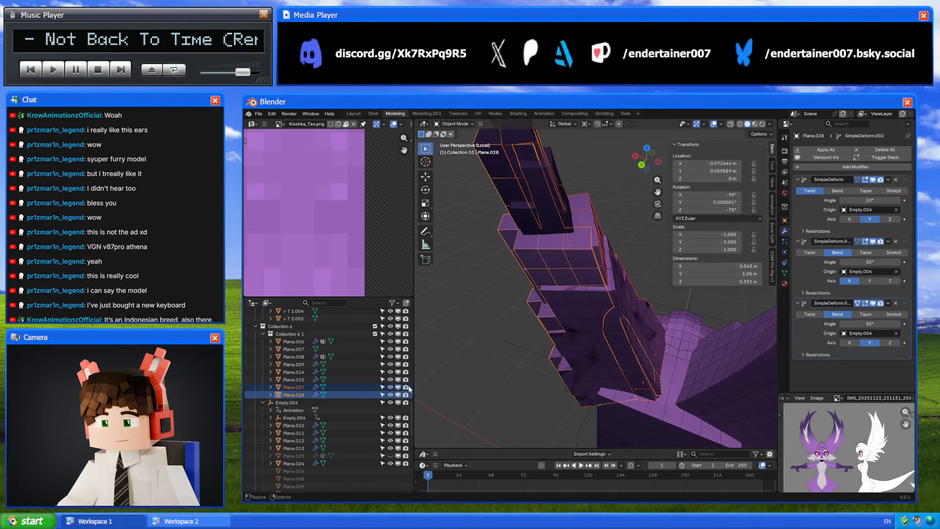
- Show the ear mesh Plane.023 again and exclude Collection 6 1 from the scene
{"action": "scroll", "coordinate": [391, 395], "scroll_direction": "down", "scroll_amount": 3}
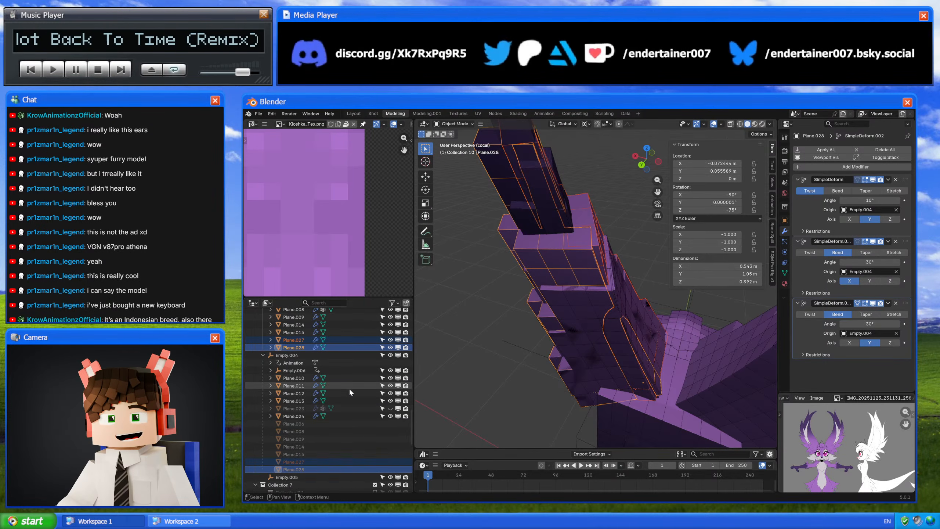
{"action": "scroll", "coordinate": [367, 386], "scroll_direction": "up", "scroll_amount": 4}
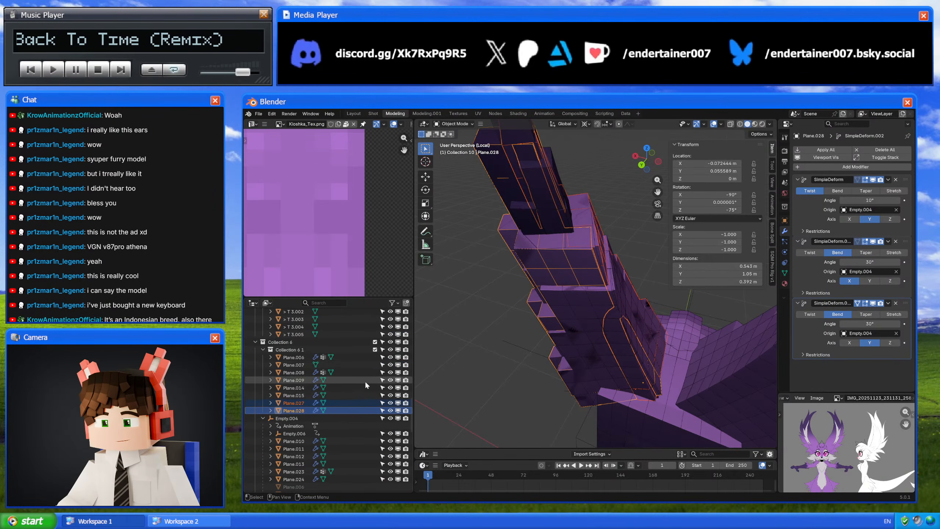
{"action": "left_click", "coordinate": [373, 351]}
- Inspect the ear mesh Plane.023 in Edit Mode near its dark tip, then return to Object Mode and view the whole head
{"action": "middle_click_drag", "start_coordinate": [600, 319], "coordinate": [597, 294]}
{"action": "left_click", "coordinate": [575, 318]}
{"action": "scroll", "coordinate": [587, 278], "scroll_direction": "down", "scroll_amount": 4}
{"action": "scroll", "coordinate": [660, 292], "scroll_direction": "up", "scroll_amount": 4}
{"action": "scroll", "coordinate": [592, 338], "scroll_direction": "down", "scroll_amount": 3}
{"action": "key", "text": "Tab"}
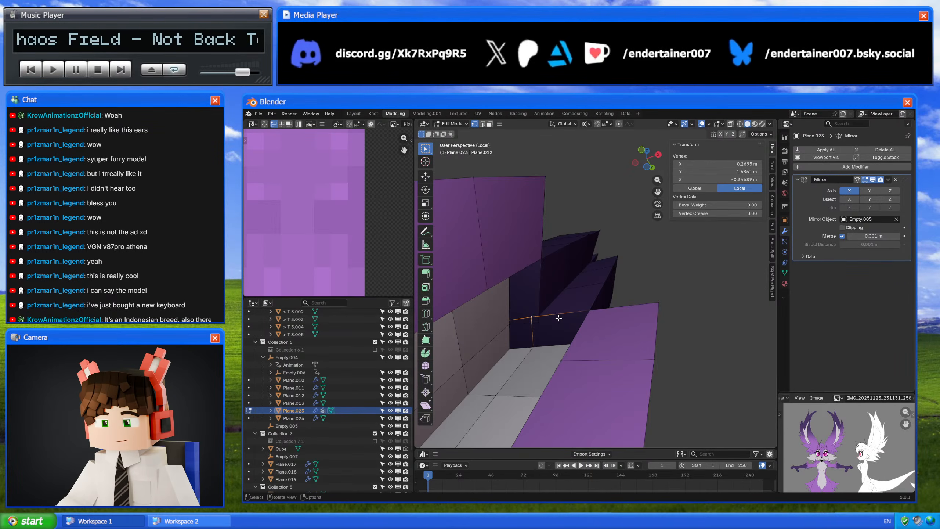
{"action": "key", "text": "Tab"}
{"action": "middle_click_drag", "start_coordinate": [630, 293], "coordinate": [625, 311]}
{"action": "scroll", "coordinate": [620, 301], "scroll_direction": "down", "scroll_amount": 5}
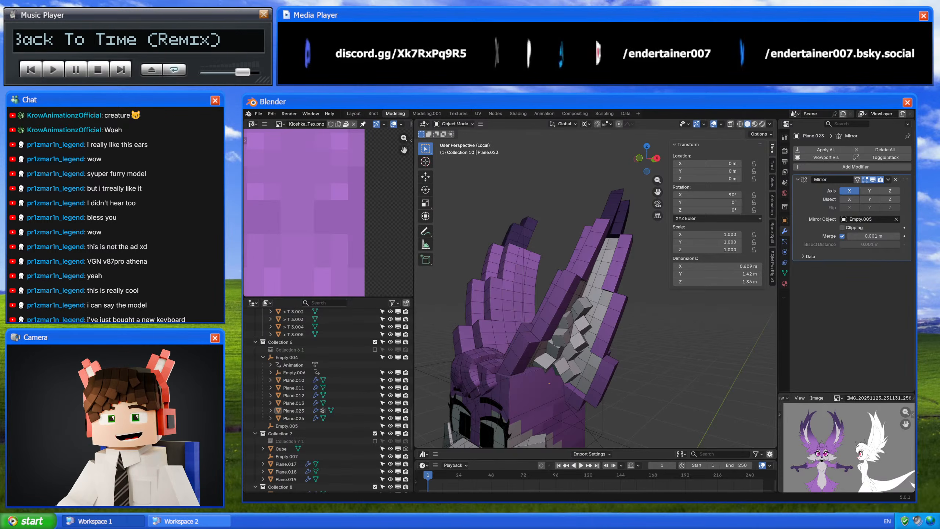
{"action": "middle_click_drag", "start_coordinate": [537, 256], "coordinate": [546, 280]}
{"action": "scroll", "coordinate": [548, 256], "scroll_direction": "down", "scroll_amount": 3}
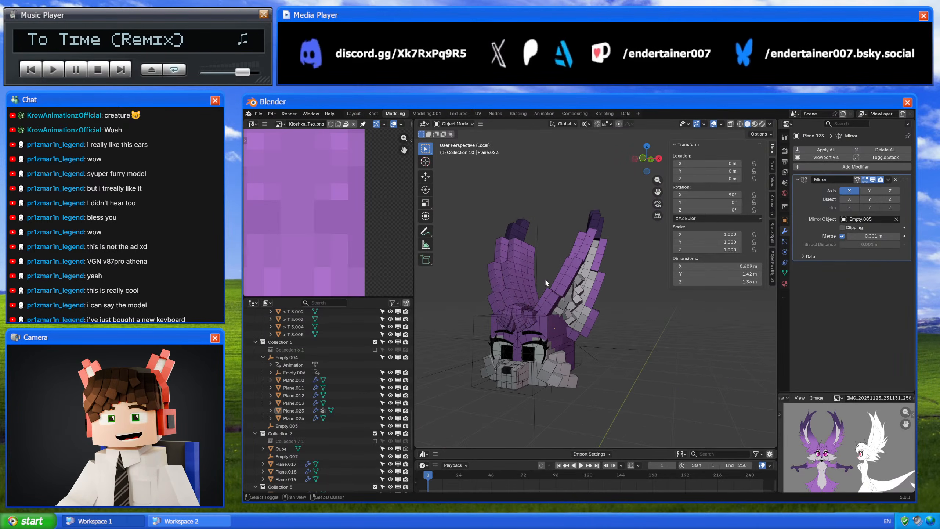
- Select the ear mesh and the hair tuft on the forehead, and locate the tuft in the outliner
{"action": "left_click", "coordinate": [249, 114]}
{"action": "left_click", "coordinate": [260, 122]}
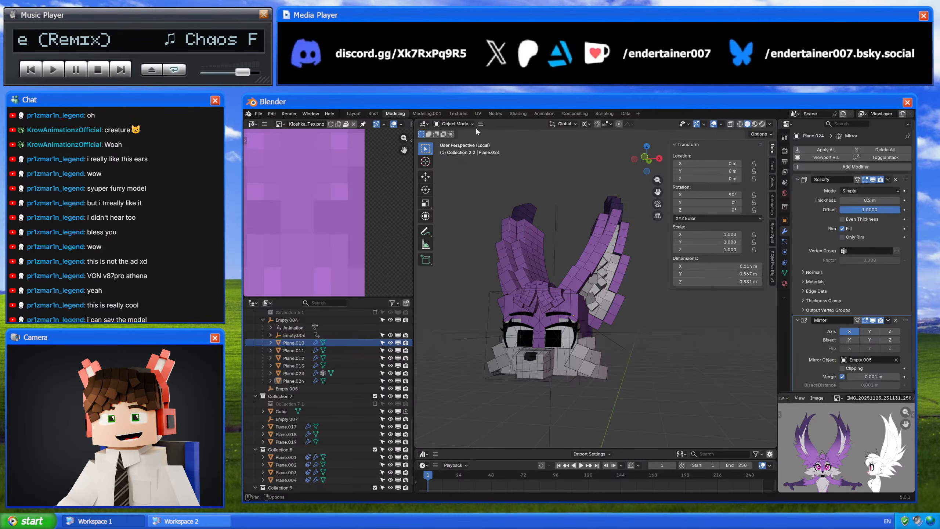
{"action": "mouse_move", "coordinate": [548, 276]}
{"action": "middle_mouse_down"}
{"action": "mouse_move", "coordinate": [518, 272]}
{"action": "mouse_move", "coordinate": [544, 278]}
{"action": "middle_mouse_up"}
{"action": "scroll", "coordinate": [556, 281], "scroll_direction": "up", "scroll_amount": 3}
{"action": "left_click", "coordinate": [595, 249]}
{"action": "middle_click_drag", "start_coordinate": [596, 252], "coordinate": [576, 281]}
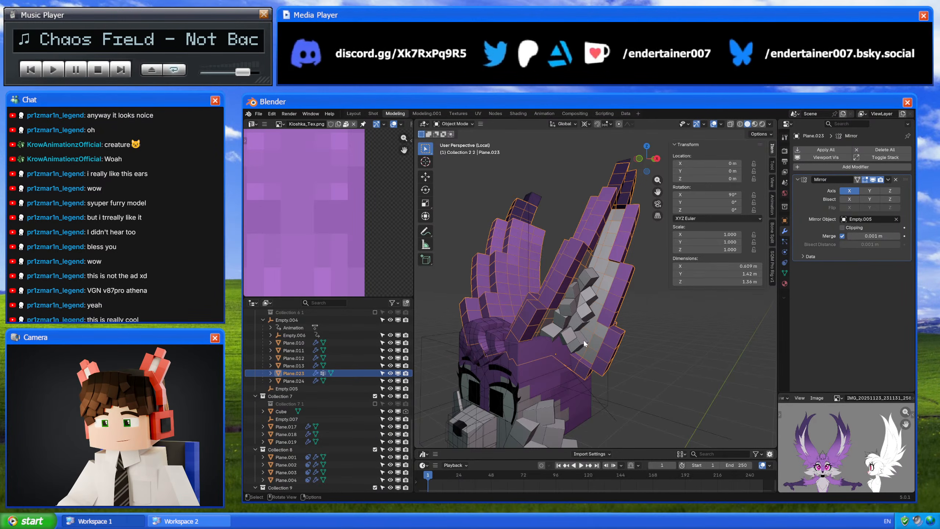
{"action": "middle_click_drag", "start_coordinate": [582, 339], "coordinate": [571, 263]}
{"action": "left_click", "coordinate": [500, 310]}
{"action": "scroll", "coordinate": [571, 263], "scroll_direction": "up", "scroll_amount": 4}
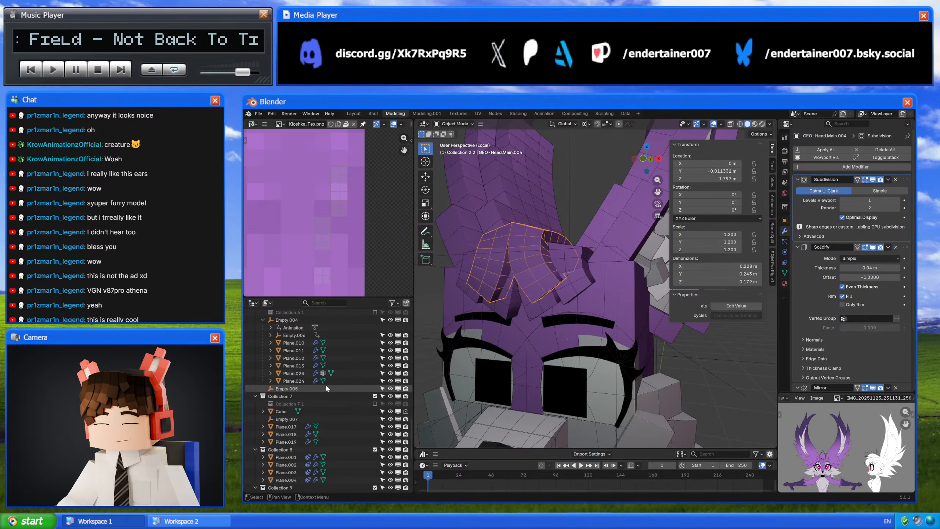
{"action": "key", "text": "KP_Decimal"}
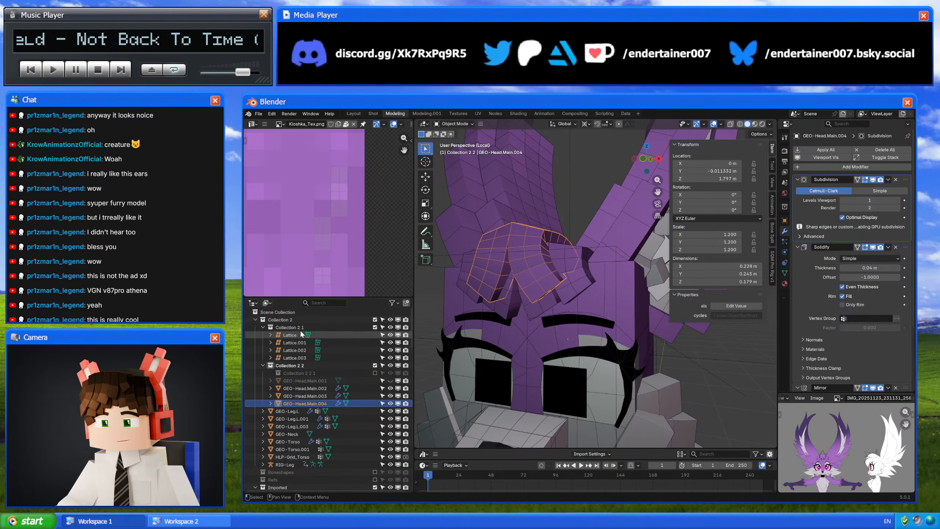
- Rename Collection 10 as CH-Kioshka and give it a green color tag
{"action": "left_click", "coordinate": [300, 312]}
{"action": "scroll", "coordinate": [308, 330], "scroll_direction": "down", "scroll_amount": 10}
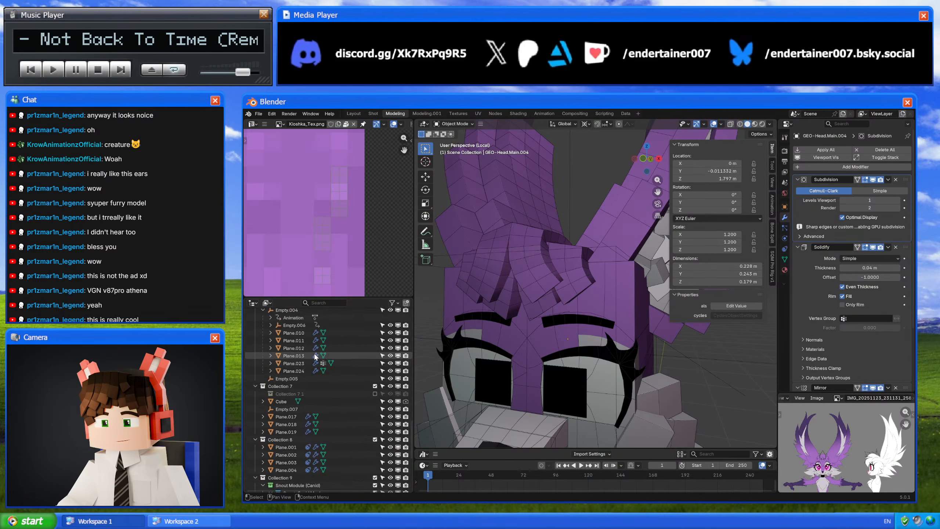
{"action": "scroll", "coordinate": [313, 355], "scroll_direction": "down", "scroll_amount": 8}
{"action": "double_click", "coordinate": [293, 469]}
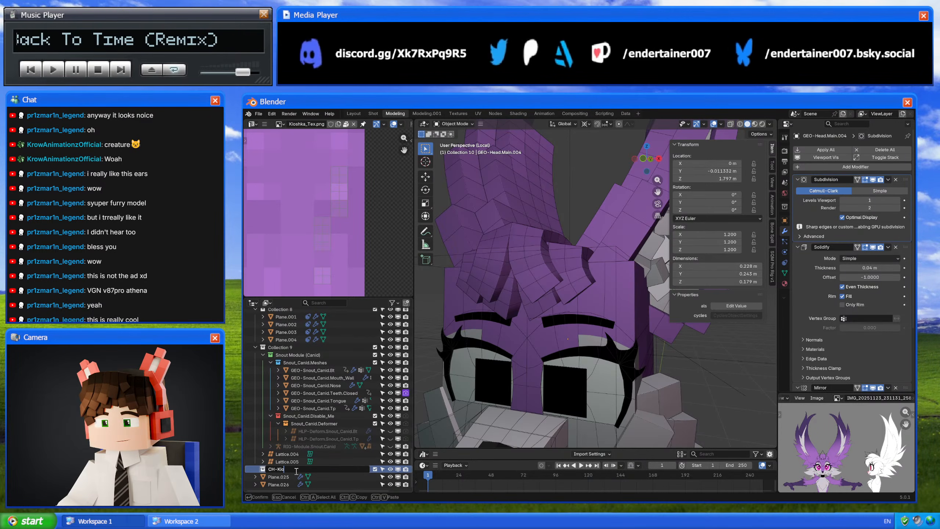
{"action": "key", "text": "Return"}
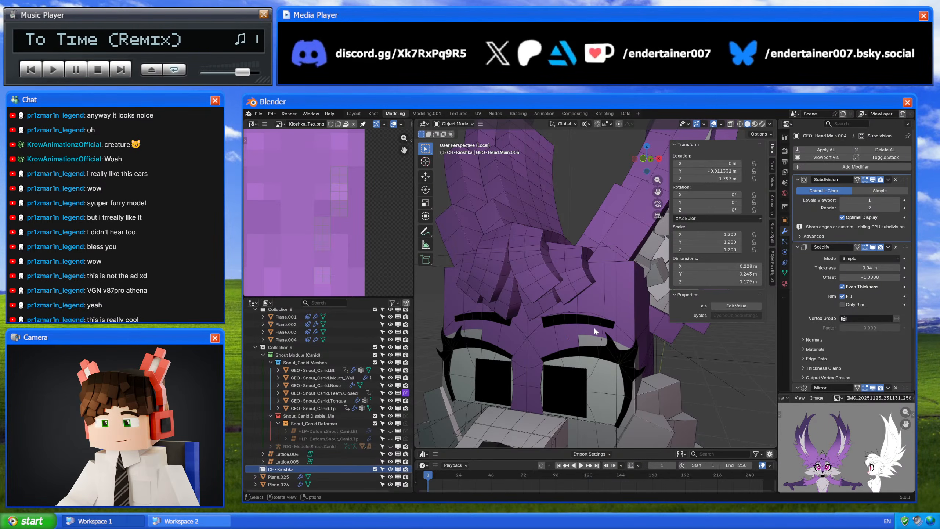
{"action": "right_click", "coordinate": [289, 470]}
{"action": "left_click", "coordinate": [290, 428]}
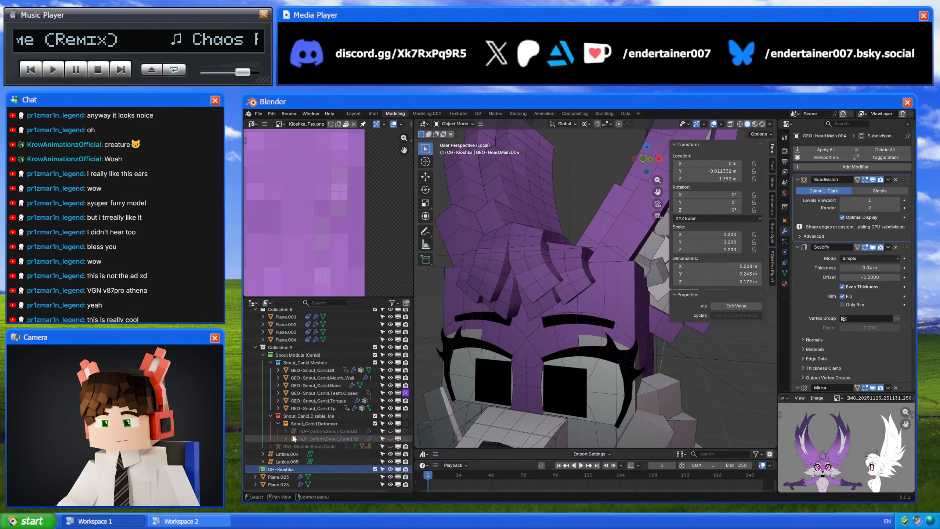
- Add a child collection inside CH-Kioshka, name it Kioshka.Mesh and give it a blue color tag
{"action": "right_click", "coordinate": [295, 471]}
{"action": "left_click", "coordinate": [293, 312]}
{"action": "double_click", "coordinate": [289, 477]}
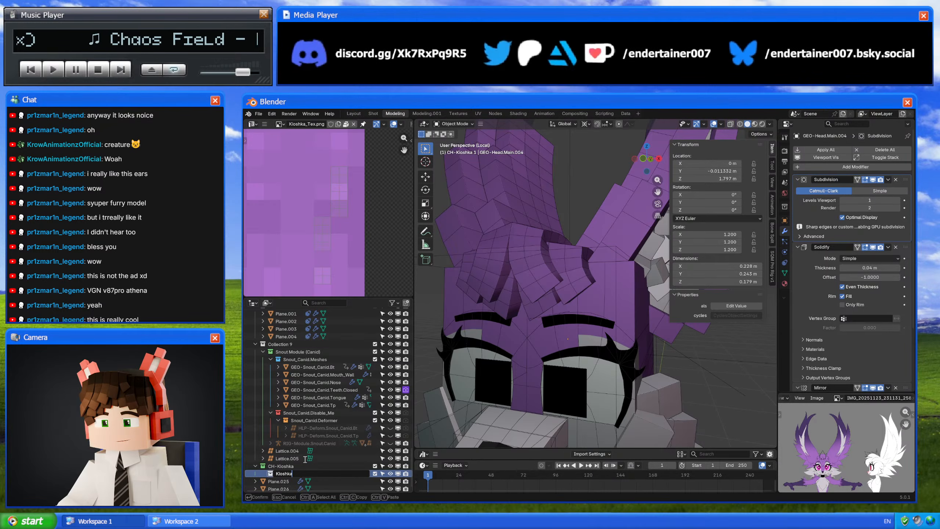
{"action": "key", "text": "Return"}
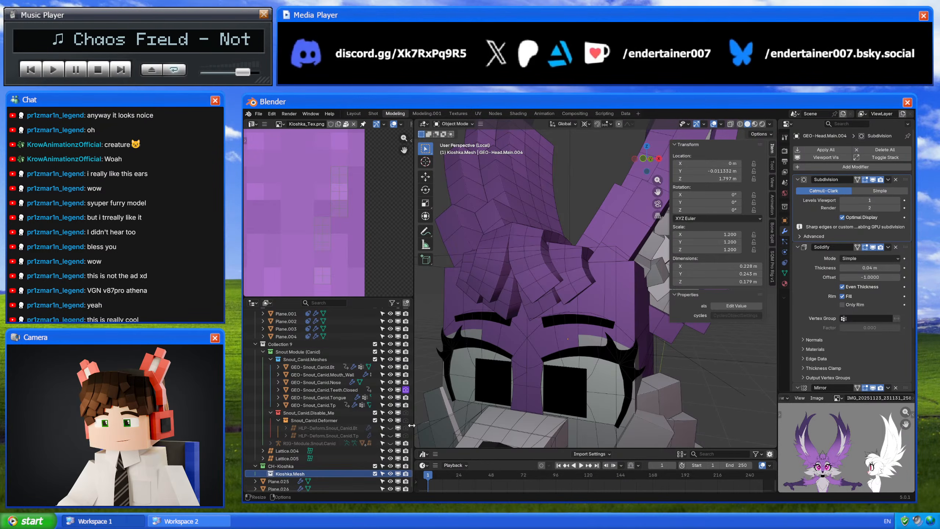
{"action": "right_click", "coordinate": [293, 473]}
{"action": "left_click", "coordinate": [296, 428]}
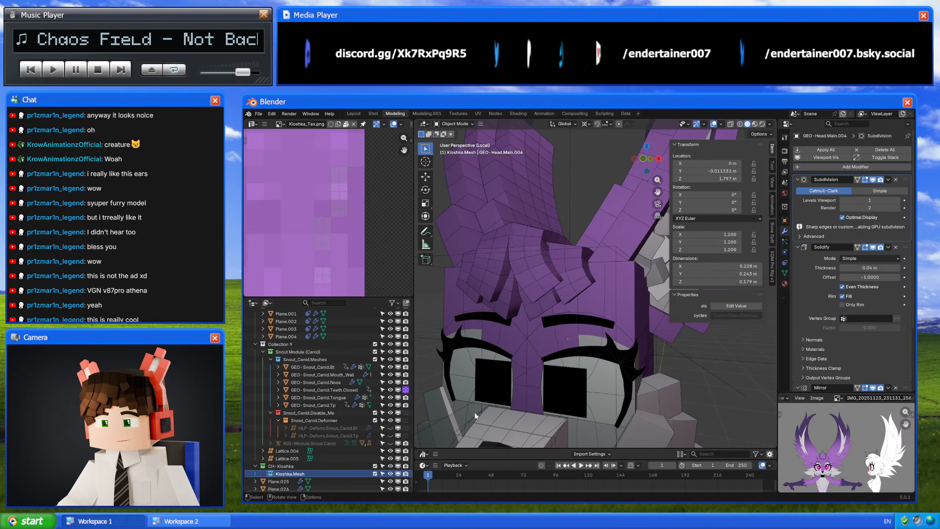
- Switch to the Modeling.001 workspace to show the whole character
{"action": "scroll", "coordinate": [625, 326], "scroll_direction": "down", "scroll_amount": 6}
{"action": "middle_click_drag", "start_coordinate": [613, 316], "coordinate": [613, 336], "text": "shift"}
{"action": "scroll", "coordinate": [594, 356], "scroll_direction": "up", "scroll_amount": 5}
{"action": "left_click", "coordinate": [443, 114]}
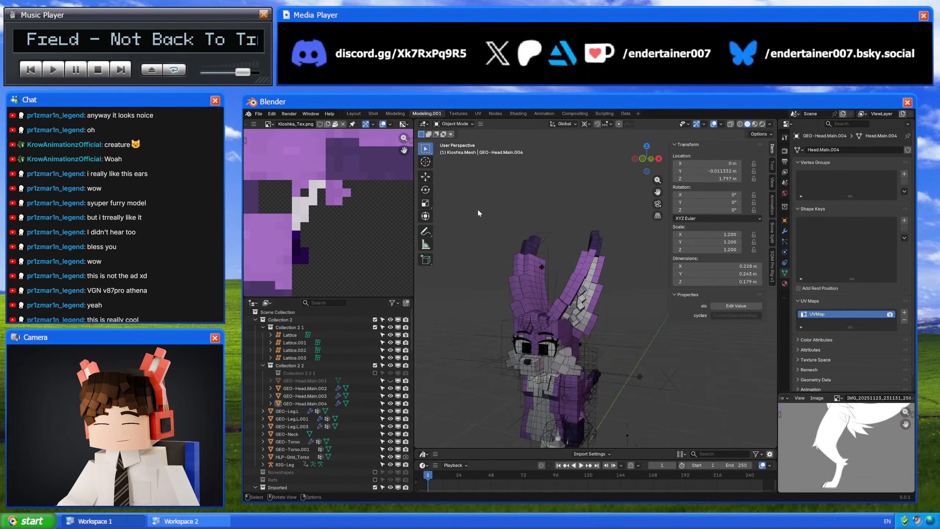
- Bring the character's head into close view and select the hair tuft mesh on the forehead
{"action": "middle_click_drag", "start_coordinate": [478, 210], "coordinate": [568, 401]}
{"action": "scroll", "coordinate": [567, 282], "scroll_direction": "up", "scroll_amount": 2}
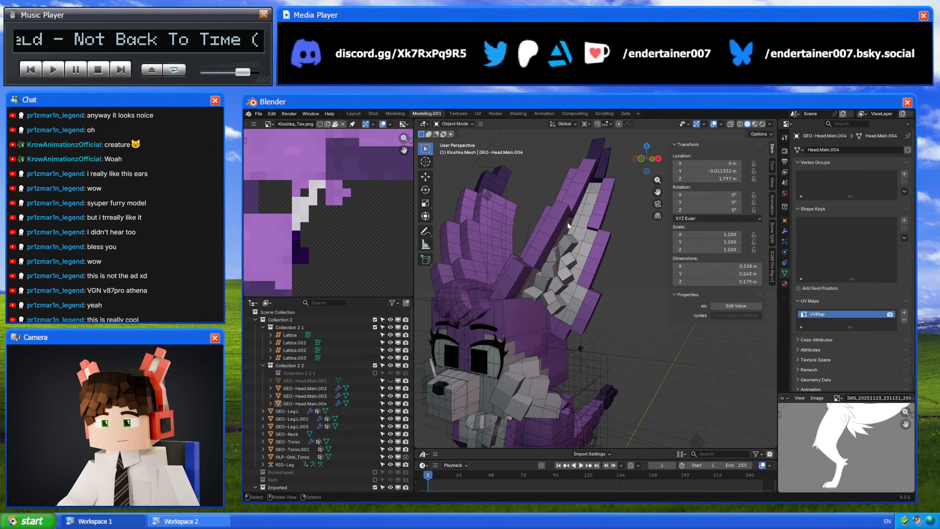
{"action": "left_click", "coordinate": [567, 224]}
{"action": "middle_click_drag", "start_coordinate": [542, 315], "coordinate": [557, 301]}
{"action": "scroll", "coordinate": [585, 266], "scroll_direction": "down", "scroll_amount": 6}
{"action": "scroll", "coordinate": [583, 350], "scroll_direction": "up", "scroll_amount": 5}
{"action": "left_click", "coordinate": [557, 305]}
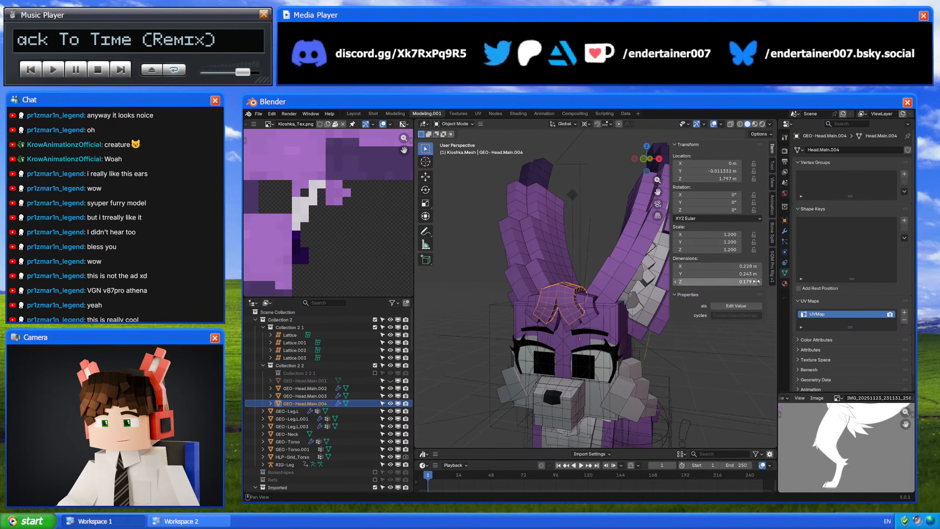
- Remove the Subdivision modifier from the forehead tuft and apply its Solidify modifier
{"action": "left_click", "coordinate": [786, 231]}
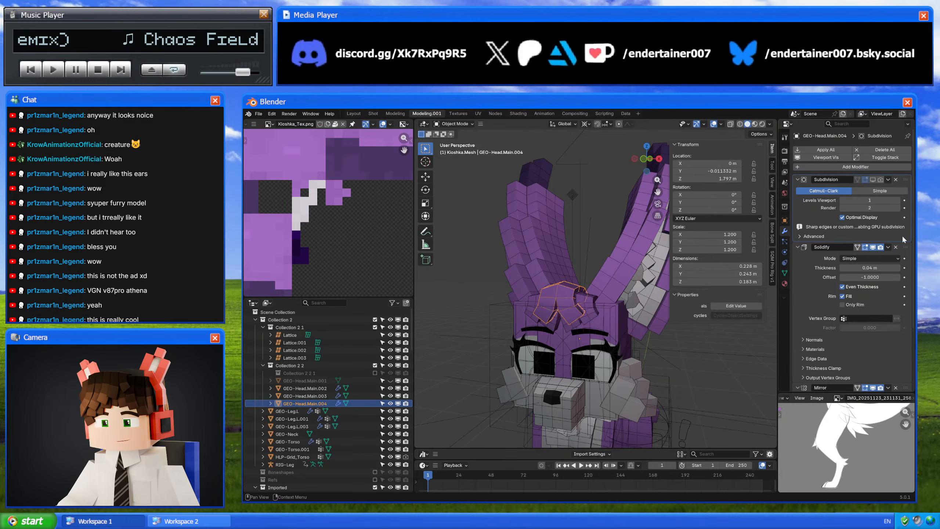
{"action": "left_click", "coordinate": [896, 180]}
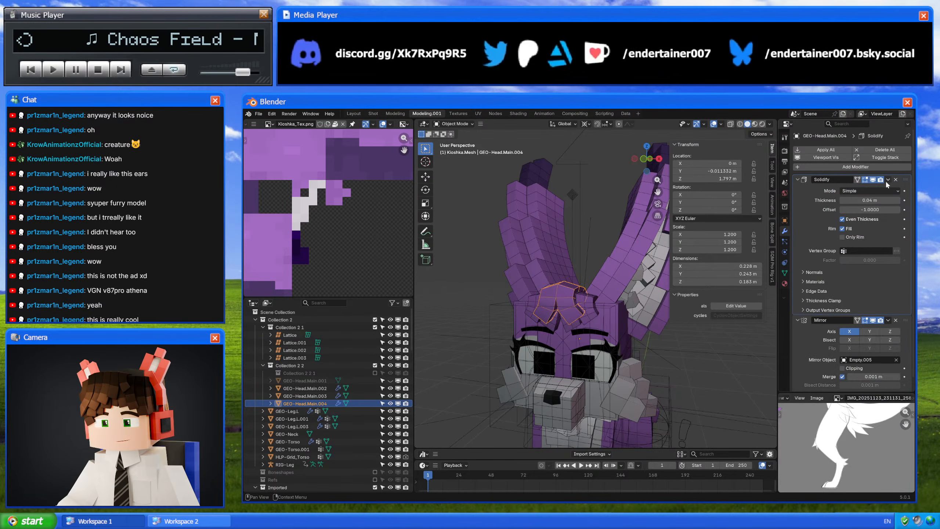
{"action": "left_click", "coordinate": [888, 180]}
{"action": "left_click", "coordinate": [880, 188]}
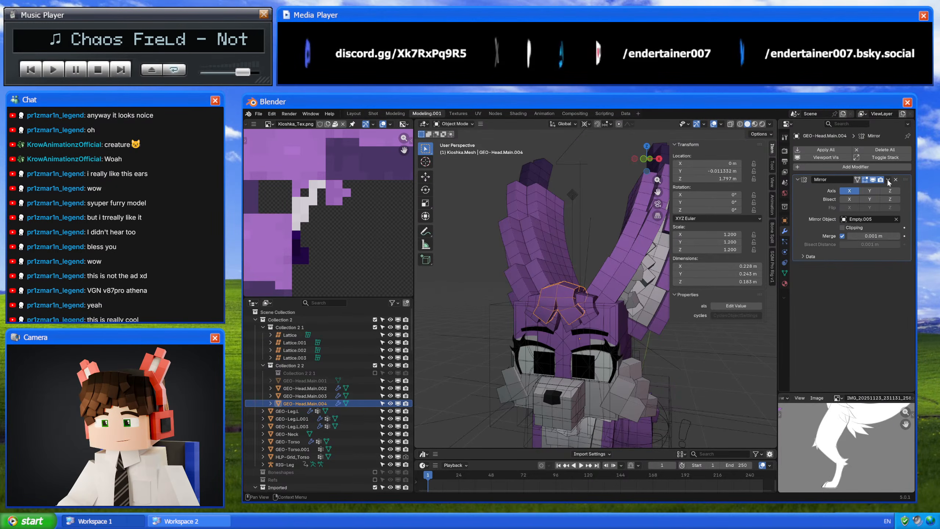
- Try applying the tuft's Mirror modifier and inspecting the resulting mesh in Edit Mode
{"action": "left_click", "coordinate": [888, 179]}
{"action": "left_click", "coordinate": [881, 188]}
{"action": "key", "text": "Tab"}
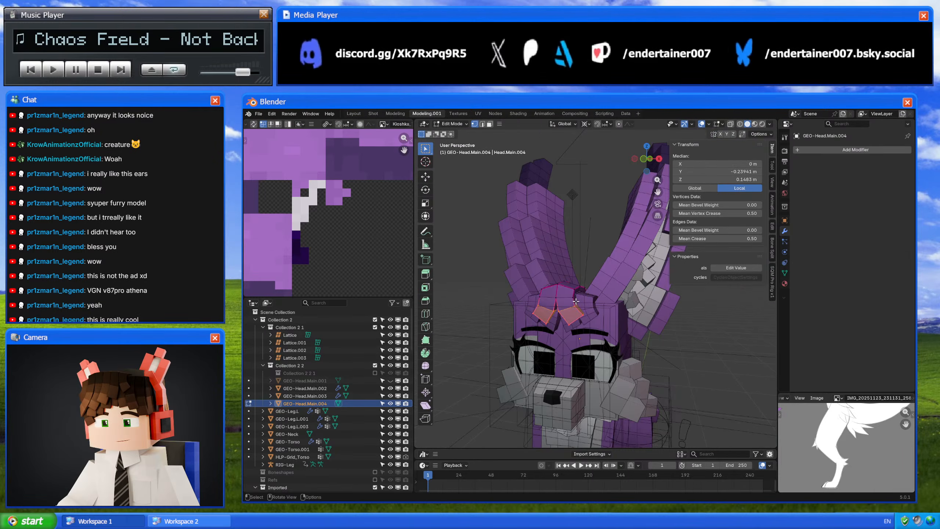
{"action": "scroll", "coordinate": [540, 334], "scroll_direction": "up", "scroll_amount": 5}
{"action": "scroll", "coordinate": [612, 302], "scroll_direction": "up", "scroll_amount": 2}
{"action": "mouse_move", "coordinate": [617, 283]}
{"action": "middle_mouse_down", "text": "shift"}
{"action": "mouse_move", "coordinate": [611, 304]}
{"action": "mouse_move", "coordinate": [617, 297]}
{"action": "middle_mouse_up", "text": "shift"}
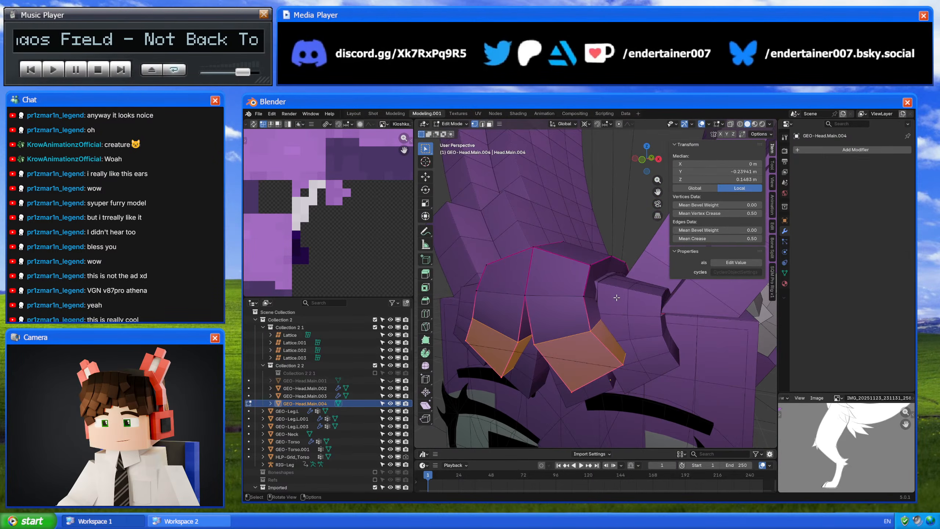
{"action": "key", "text": "ctrl+z"}
{"action": "key", "text": "ctrl+z"}
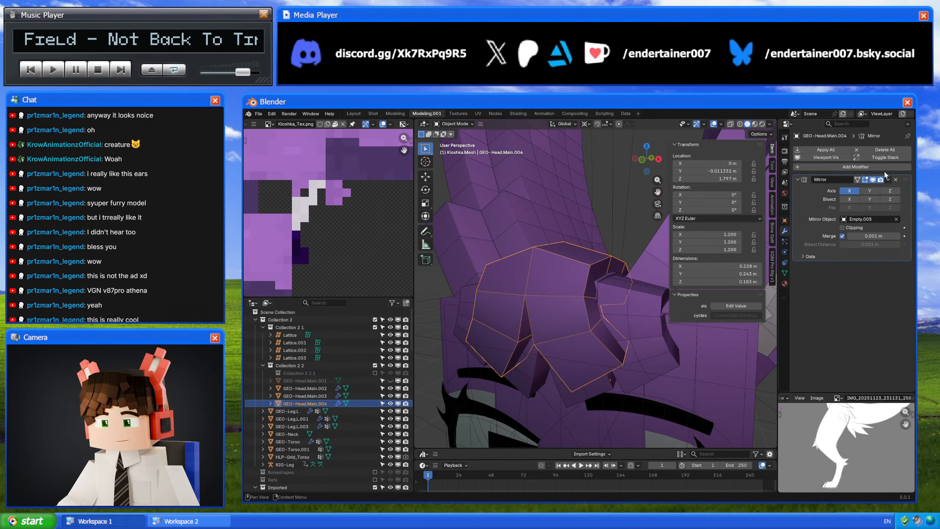
- Remove the tuft's Mirror modifier and duplicate the remaining half in place
{"action": "left_click", "coordinate": [896, 179]}
{"action": "key", "text": "shift+d"}
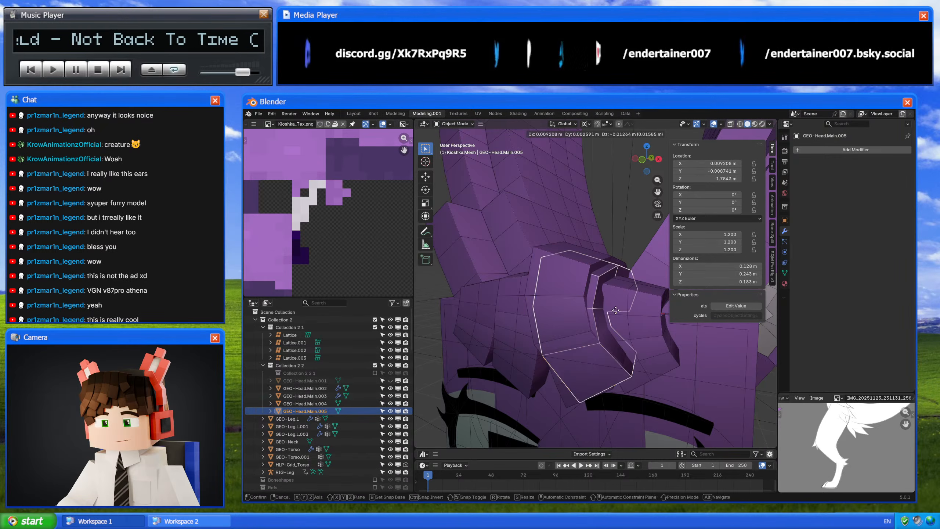
{"action": "right_click", "coordinate": [616, 308]}
{"action": "right_click", "coordinate": [616, 308]}
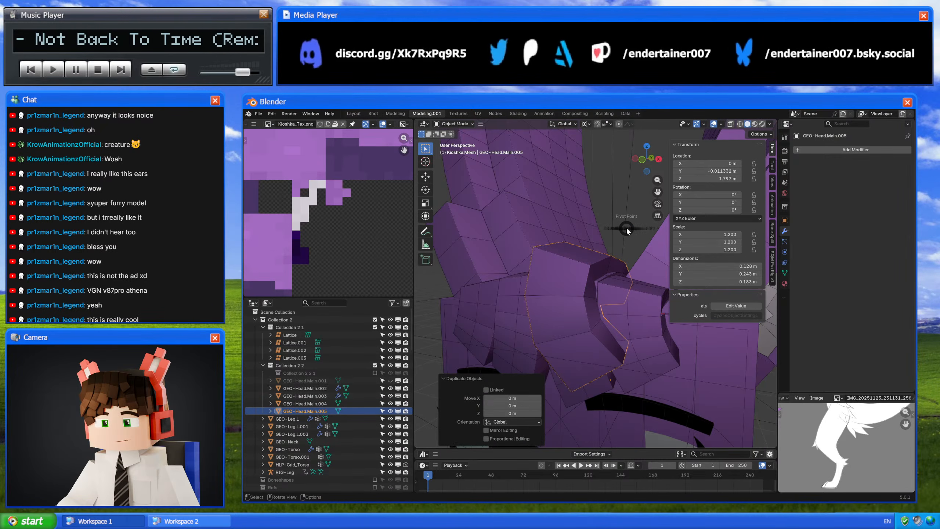
- Mirror the duplicated tuft half along the global X axis and apply its scale
{"action": "right_click", "coordinate": [632, 257]}
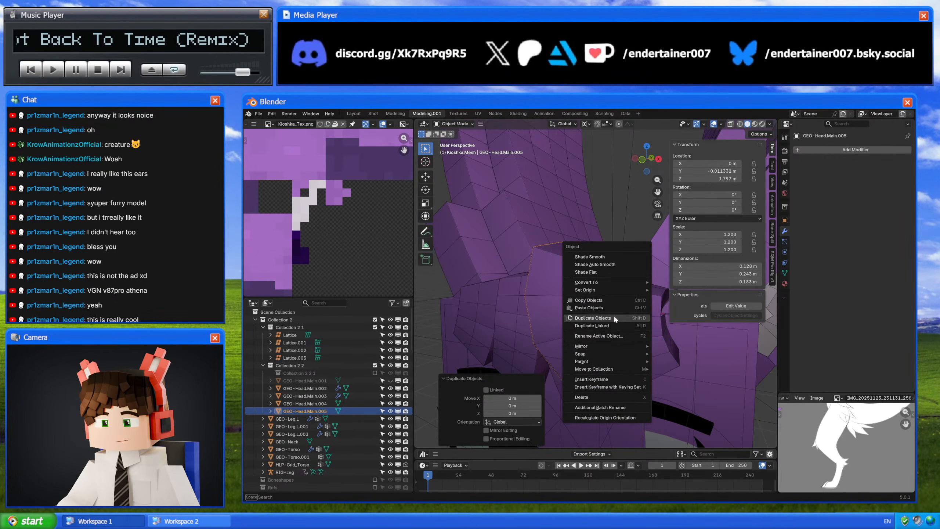
{"action": "mouse_move", "coordinate": [637, 346]}
{"action": "left_click", "coordinate": [677, 355]}
{"action": "mouse_move", "coordinate": [568, 299]}
{"action": "middle_mouse_down"}
{"action": "mouse_move", "coordinate": [597, 295]}
{"action": "mouse_move", "coordinate": [568, 302]}
{"action": "middle_mouse_up"}
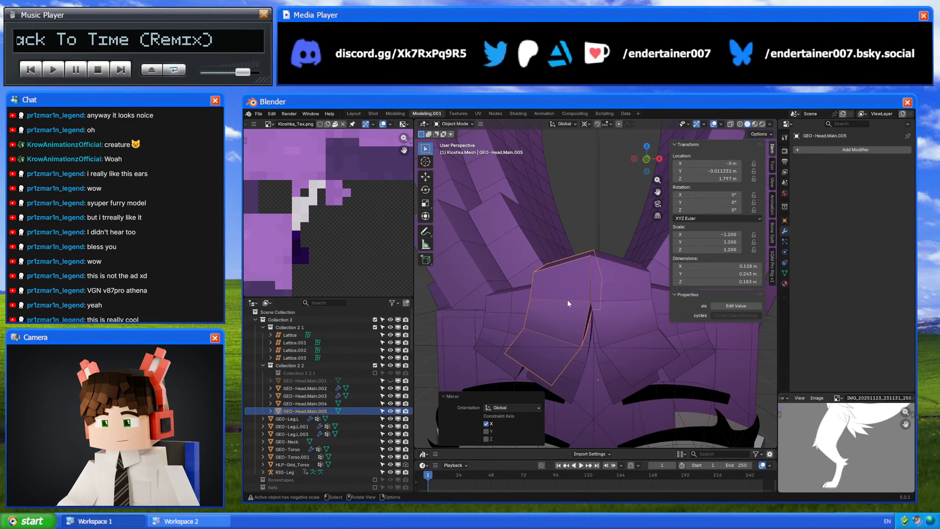
{"action": "key", "text": "ctrl+a"}
{"action": "left_click", "coordinate": [608, 320]}
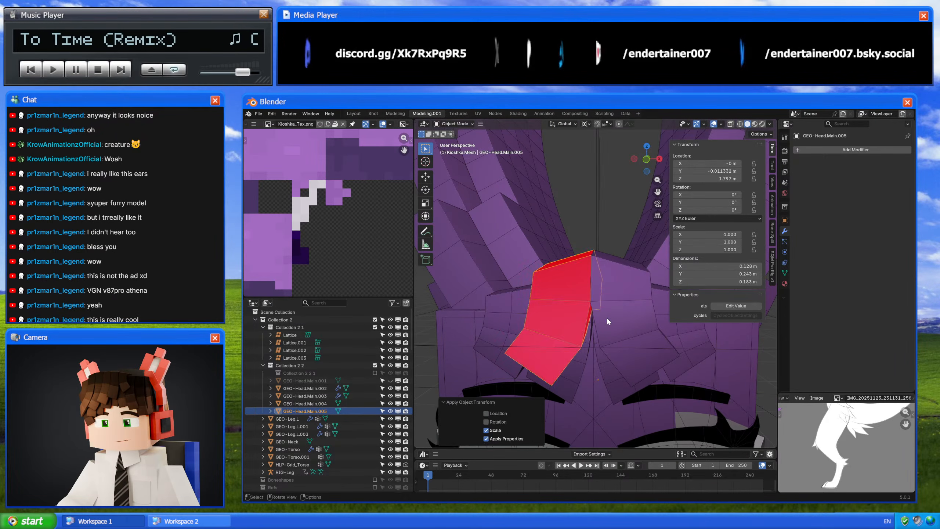
- Correct the inverted face normals on the mirrored tuft half
{"action": "key", "text": "Tab"}
{"action": "key", "text": "q"}
{"action": "left_click", "coordinate": [637, 314]}
{"action": "key", "text": "Tab"}
- Apply the scale of the original tuft half and isolate it in local view for mesh editing
{"action": "left_click", "coordinate": [619, 295]}
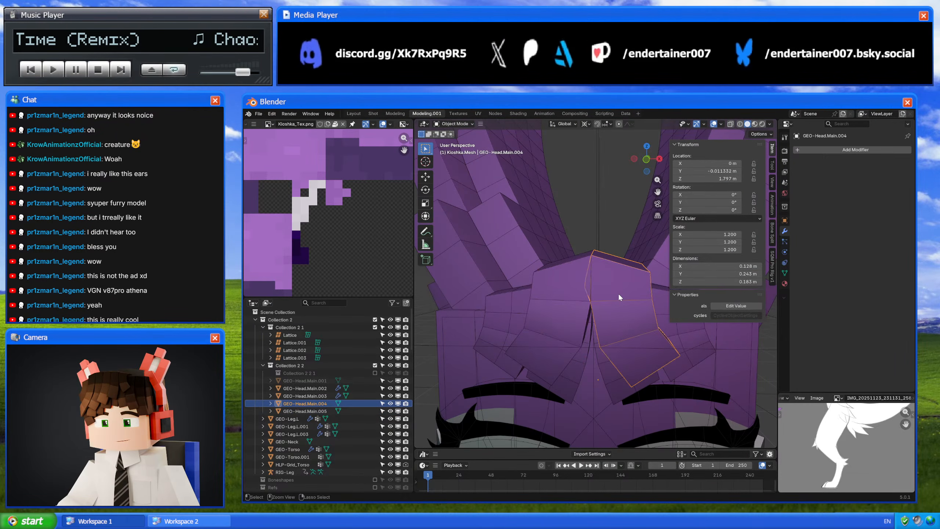
{"action": "key", "text": "ctrl+a"}
{"action": "left_click", "coordinate": [619, 293]}
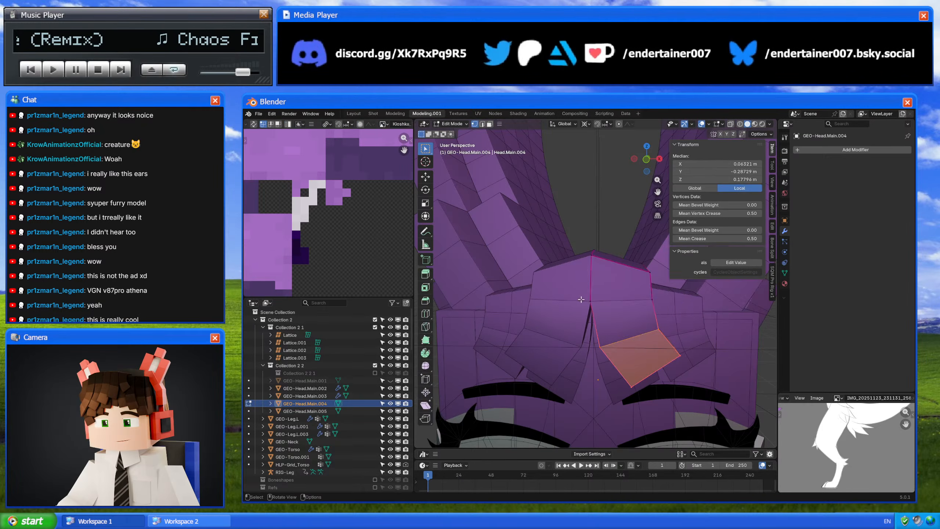
{"action": "middle_click_drag", "start_coordinate": [602, 299], "coordinate": [581, 321]}
{"action": "key", "text": "KP_Divide"}
{"action": "key", "text": "Tab"}
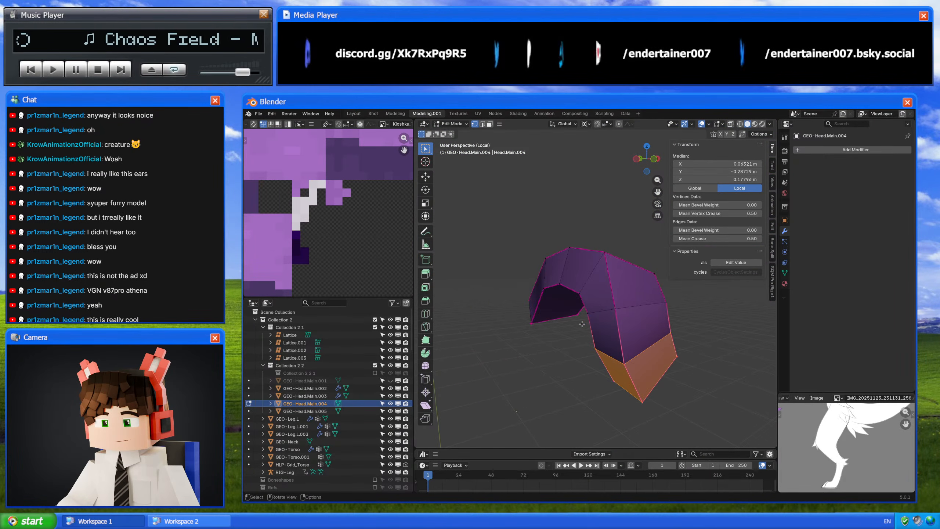
- Select the strip of faces along one side wall of the tuft and nudge its UVs within the purple texture
{"action": "middle_click_drag", "start_coordinate": [538, 295], "coordinate": [554, 294]}
{"action": "left_click", "coordinate": [534, 301]}
{"action": "left_click", "coordinate": [540, 292]}
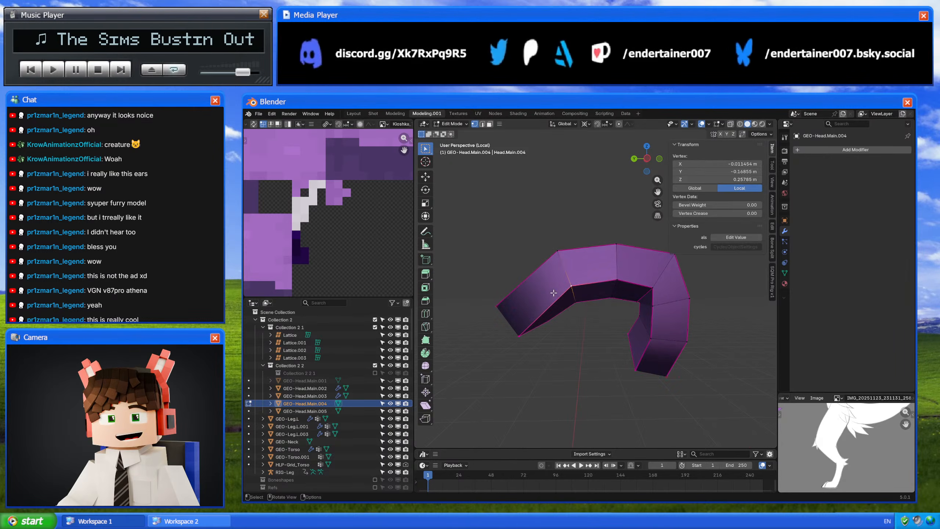
{"action": "key", "text": "3"}
{"action": "left_click", "coordinate": [530, 288]}
{"action": "left_click", "coordinate": [628, 271], "text": "shift"}
{"action": "middle_click_drag", "start_coordinate": [628, 271], "coordinate": [594, 277], "text": "shift"}
{"action": "left_click", "coordinate": [572, 275], "text": "shift"}
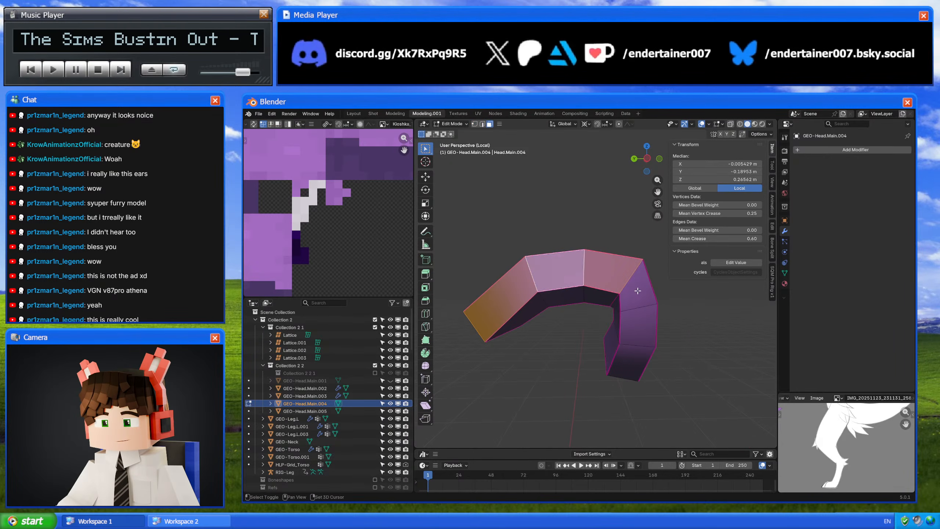
{"action": "left_click", "coordinate": [638, 291], "text": "shift"}
{"action": "left_click", "coordinate": [638, 326], "text": "shift"}
{"action": "left_click", "coordinate": [639, 366], "text": "shift"}
{"action": "middle_click_drag", "start_coordinate": [373, 204], "coordinate": [316, 228]}
{"action": "scroll", "coordinate": [315, 228], "scroll_direction": "up", "scroll_amount": 4}
{"action": "key", "text": "g"}
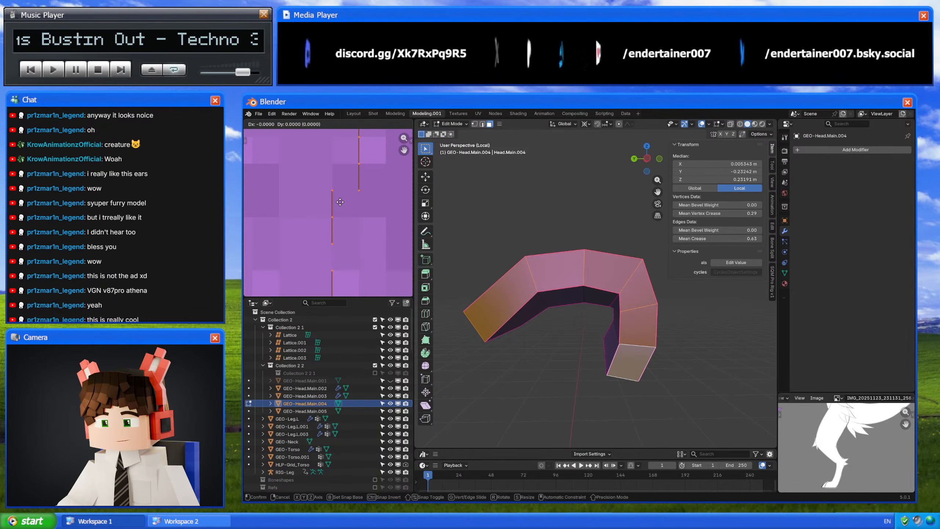
{"action": "left_click", "coordinate": [348, 205]}
- Select the strip of faces along the tuft's opposite side wall and nudge its UVs horizontally on the texture
{"action": "middle_click_drag", "start_coordinate": [561, 312], "coordinate": [514, 321]}
{"action": "left_click", "coordinate": [584, 328]}
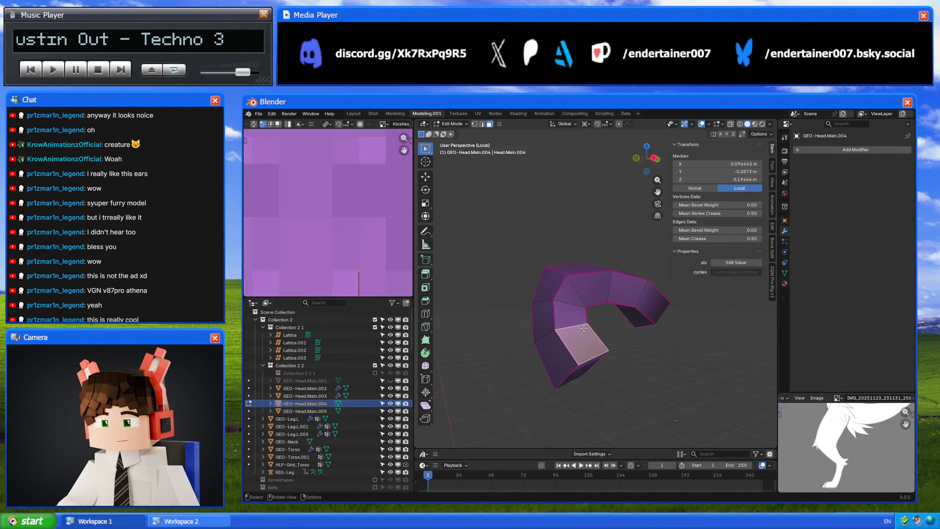
{"action": "left_click", "coordinate": [570, 315], "text": "shift"}
{"action": "left_click", "coordinate": [592, 288], "text": "shift"}
{"action": "left_click", "coordinate": [570, 292], "text": "shift"}
{"action": "left_click", "coordinate": [592, 289], "text": "shift"}
{"action": "left_click", "coordinate": [627, 289], "text": "shift"}
{"action": "left_click", "coordinate": [651, 301], "text": "shift"}
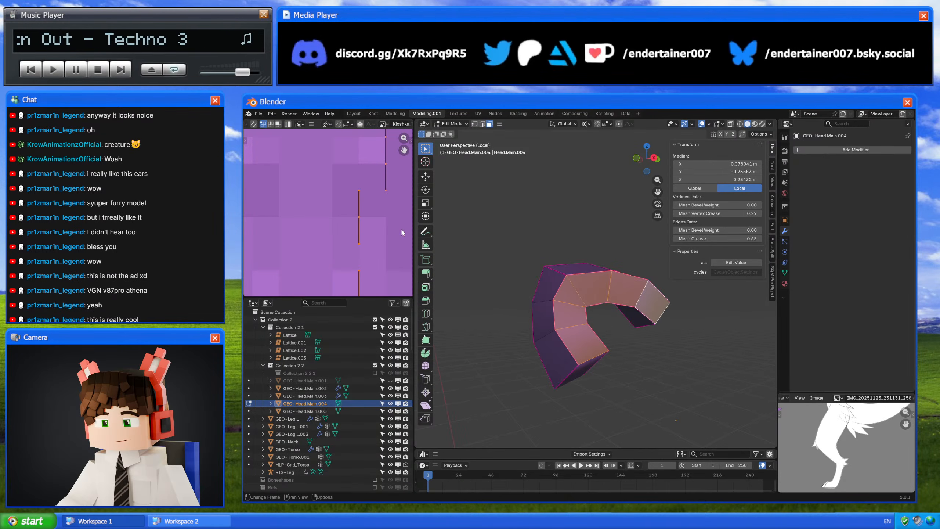
{"action": "key", "text": "h"}
{"action": "key", "text": "ctrl+z"}
{"action": "key", "text": "g"}
{"action": "key", "text": "x"}
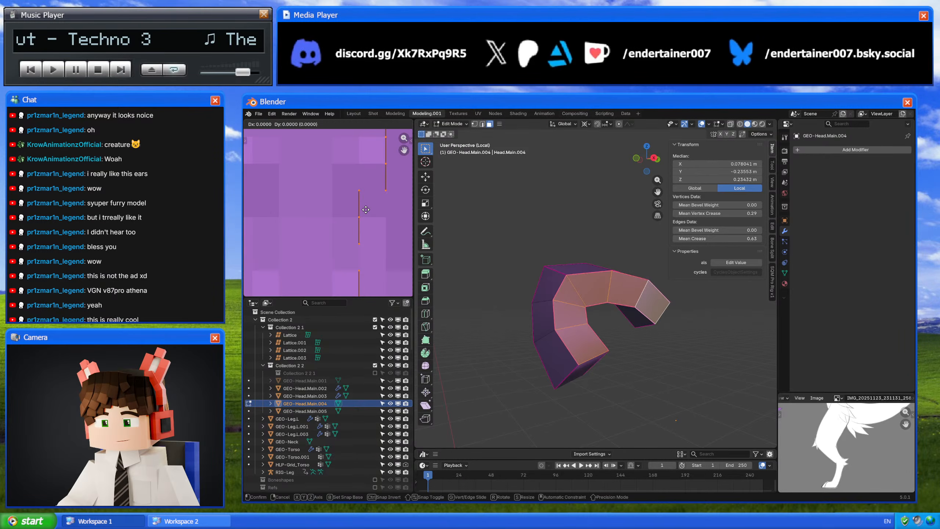
{"action": "left_click", "coordinate": [359, 209]}
- Select the end face at the back of the tuft and move its UVs down by about 0.002
{"action": "middle_click_drag", "start_coordinate": [572, 364], "coordinate": [573, 311]}
{"action": "left_click", "coordinate": [573, 334]}
{"action": "left_click", "coordinate": [691, 322]}
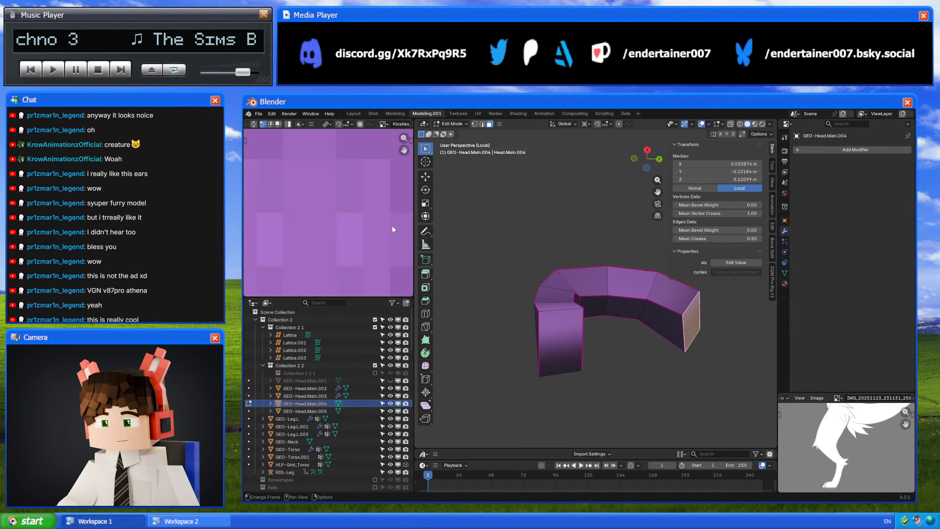
{"action": "middle_click_drag", "start_coordinate": [394, 227], "coordinate": [335, 227]}
{"action": "key", "text": "g"}
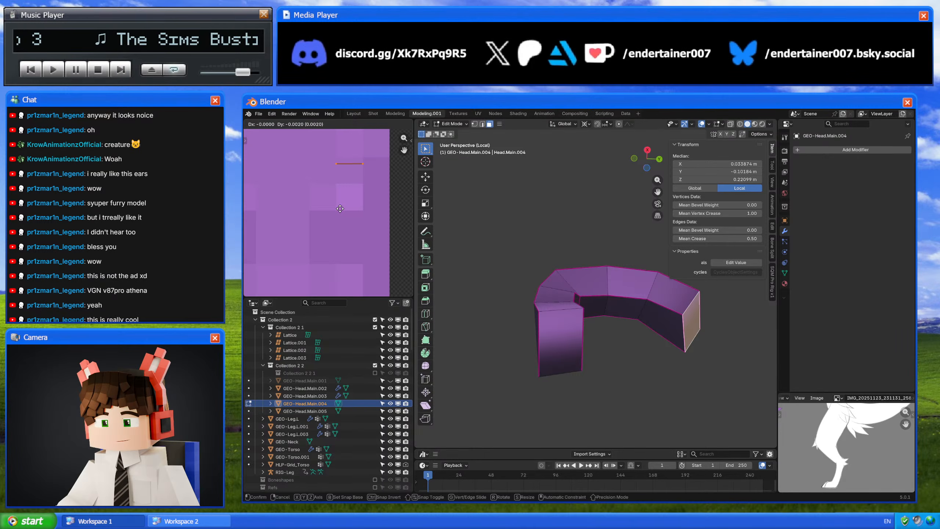
{"action": "left_click", "coordinate": [340, 208]}
{"action": "mouse_move", "coordinate": [581, 314]}
{"action": "middle_mouse_down"}
{"action": "mouse_move", "coordinate": [573, 312]}
{"action": "mouse_move", "coordinate": [590, 317]}
{"action": "middle_mouse_up"}
{"action": "key", "text": "Tab"}
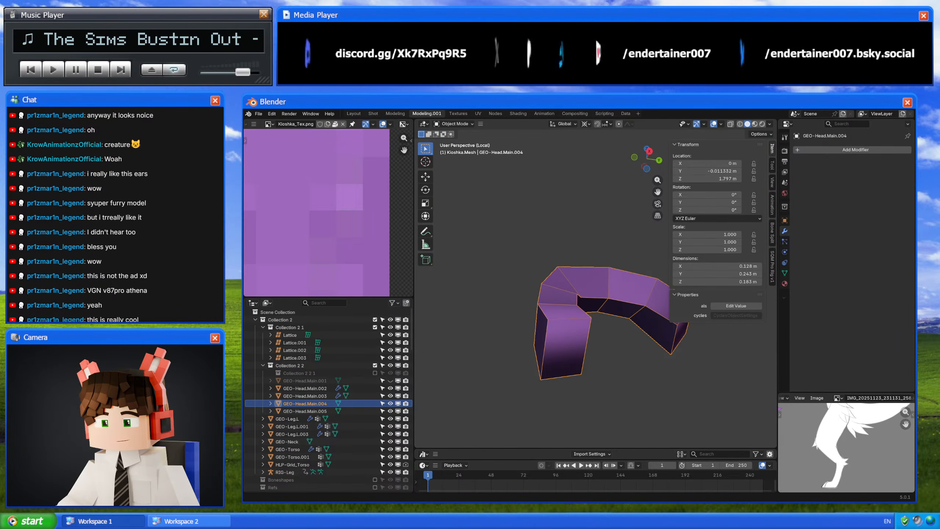
- Mark the edge loops around the tuft's bend and its two ends as sharp and set their mean crease to 1
{"action": "middle_click_drag", "start_coordinate": [567, 264], "coordinate": [496, 322]}
{"action": "key", "text": "Tab"}
{"action": "left_click", "coordinate": [581, 291], "text": "alt"}
{"action": "left_click", "coordinate": [602, 311], "text": "alt"}
{"action": "left_click", "coordinate": [582, 334], "text": "shift"}
{"action": "left_click", "coordinate": [396, 114]}
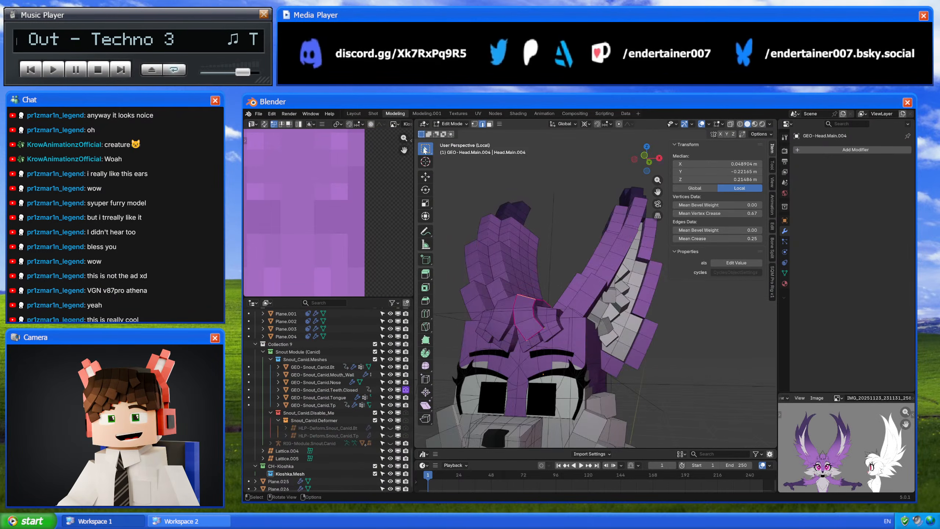
{"action": "middle_click_drag", "start_coordinate": [576, 307], "coordinate": [616, 335]}
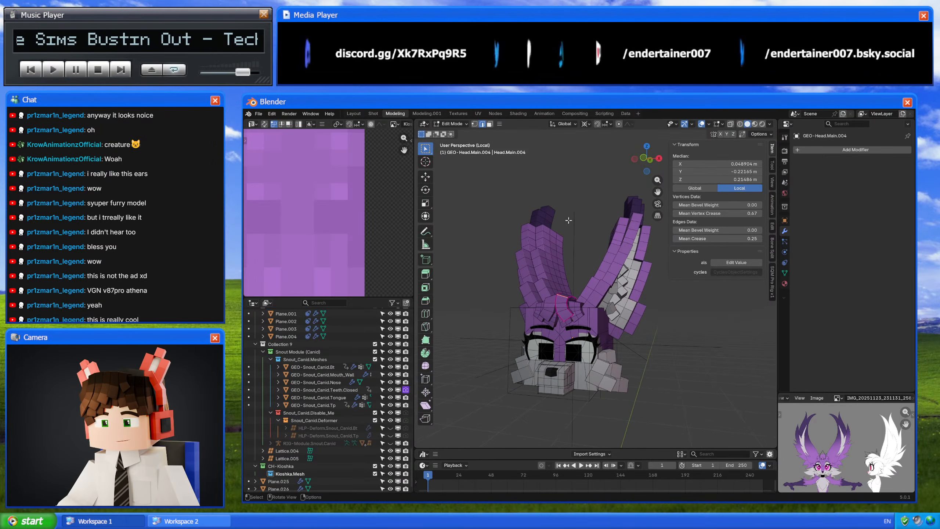
{"action": "left_click", "coordinate": [440, 115]}
{"action": "key", "text": "ctrl+e"}
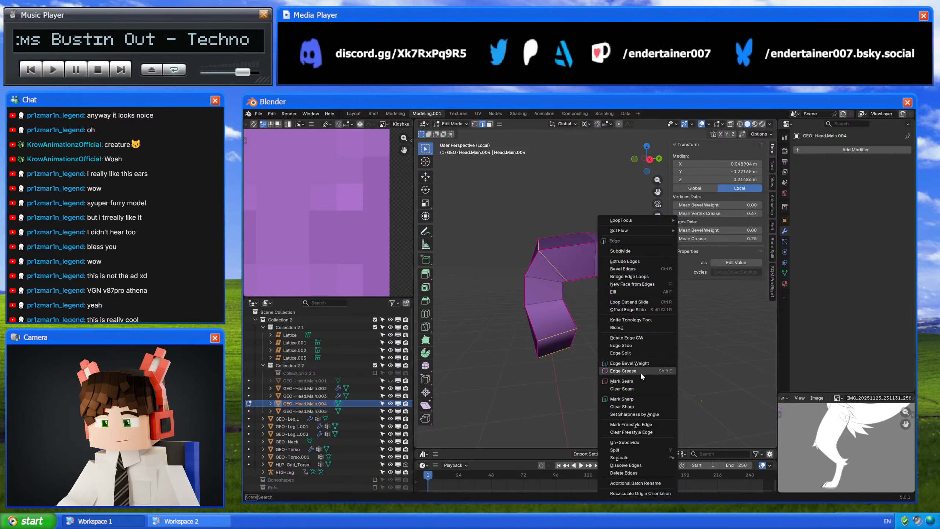
{"action": "left_click", "coordinate": [630, 399]}
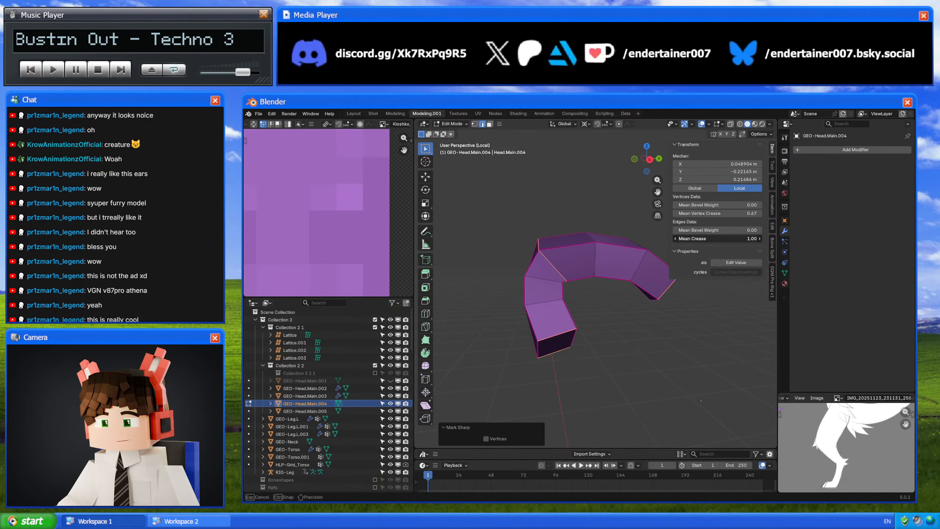
{"action": "left_click_drag", "start_coordinate": [717, 238], "coordinate": [737, 238]}
{"action": "key", "text": "Tab"}
{"action": "key", "text": "shift+a"}
{"action": "type", "text": "s"}
{"action": "key", "text": "Return"}
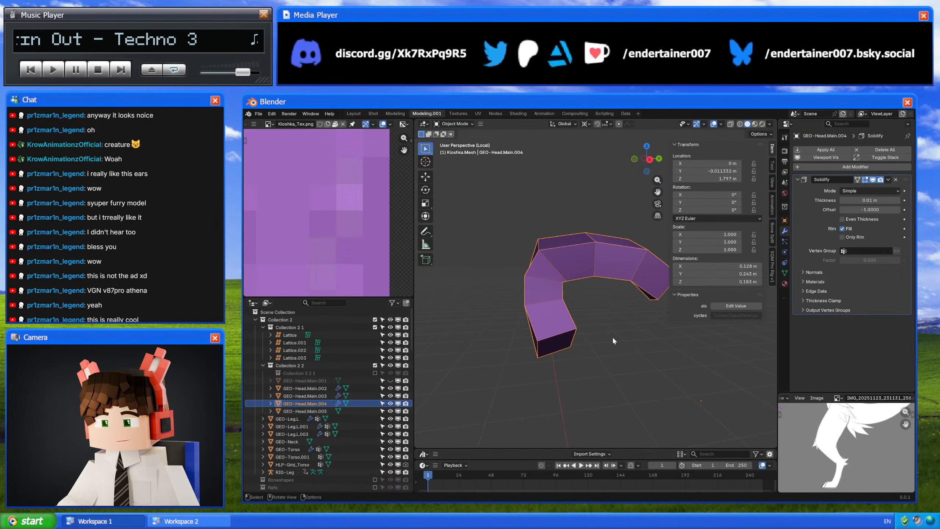
{"action": "key", "text": "ctrl+z"}
- Add a Subdivision Surface modifier to the isolated tuft half
{"action": "key", "text": "shift+a"}
{"action": "type", "text": "s"}
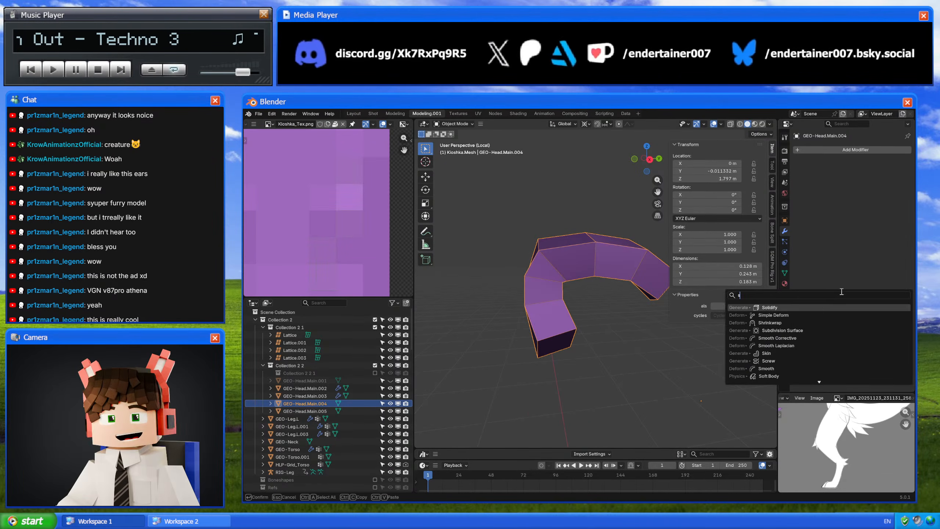
{"action": "left_click", "coordinate": [814, 330]}
{"action": "middle_click_drag", "start_coordinate": [604, 372], "coordinate": [625, 289]}
{"action": "left_click", "coordinate": [567, 326]}
- Set the mean crease of the selected edges at the tuft's front bend to 0
{"action": "key", "text": "Tab"}
{"action": "key", "text": "alt+a"}
{"action": "left_click", "coordinate": [553, 266]}
{"action": "scroll", "coordinate": [553, 266], "scroll_direction": "up", "scroll_amount": 4}
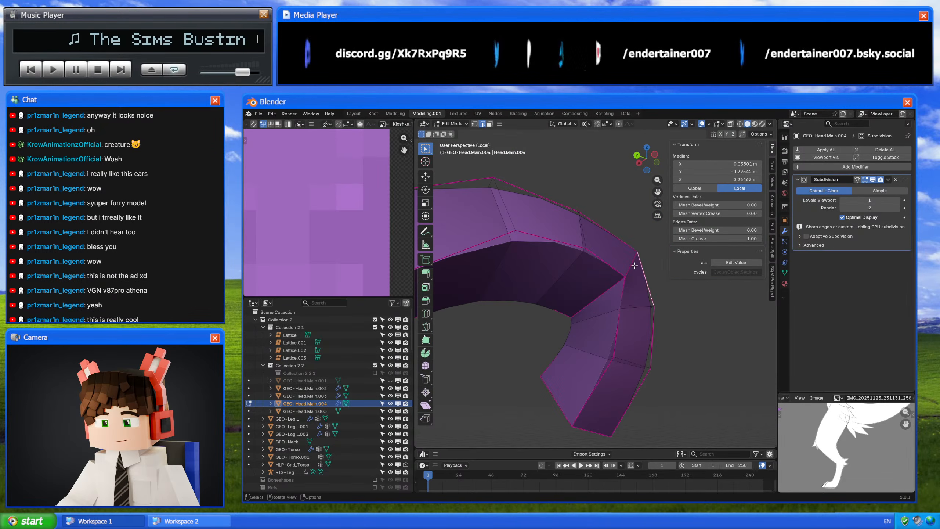
{"action": "left_click_drag", "start_coordinate": [708, 238], "coordinate": [709, 238]}
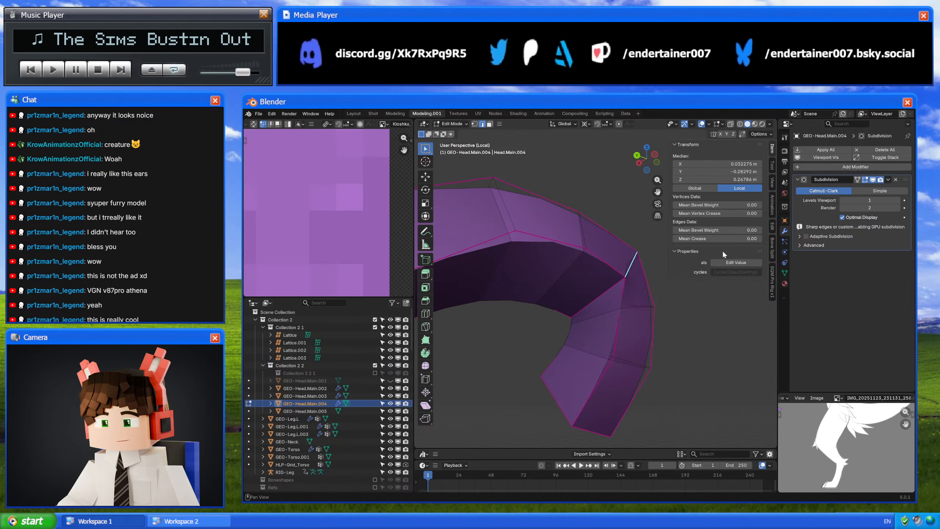
- Lower the crease of the edge across the underside of the same bend and check the smoothed shape in Object Mode
{"action": "middle_click_drag", "start_coordinate": [652, 299], "coordinate": [594, 294]}
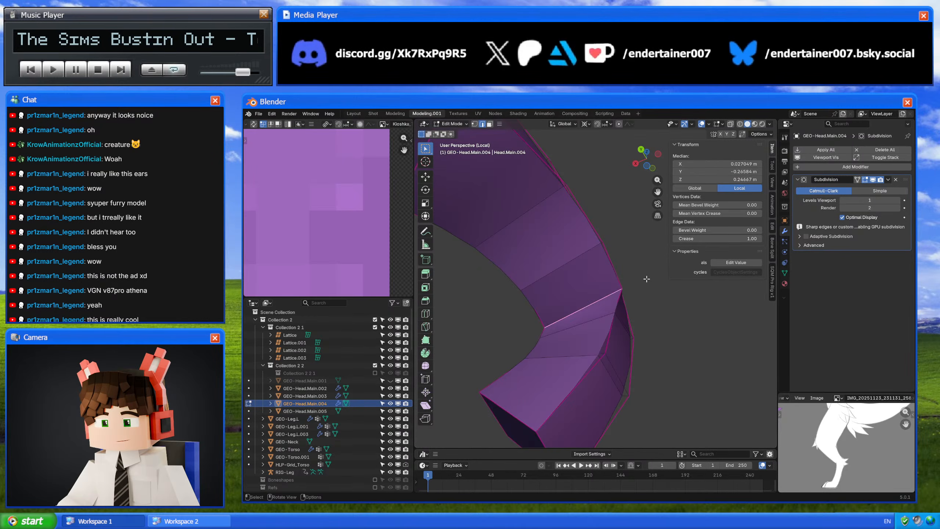
{"action": "left_click_drag", "start_coordinate": [718, 238], "coordinate": [700, 238]}
{"action": "key", "text": "Tab"}
{"action": "middle_click_drag", "start_coordinate": [600, 326], "coordinate": [655, 368]}
{"action": "key", "text": "Tab"}
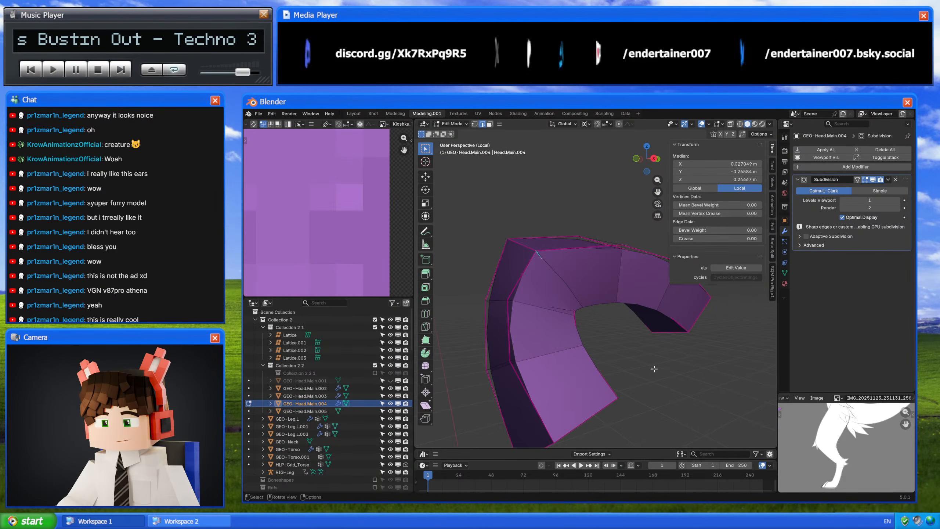
- Mark the edges running across the underside of the isolated tuft half's bend as sharp and return to Object Mode
{"action": "middle_click_drag", "start_coordinate": [553, 281], "coordinate": [645, 286]}
{"action": "key", "text": "alt+z"}
{"action": "left_click", "coordinate": [619, 315], "text": "shift"}
{"action": "left_click", "coordinate": [646, 286], "text": "shift"}
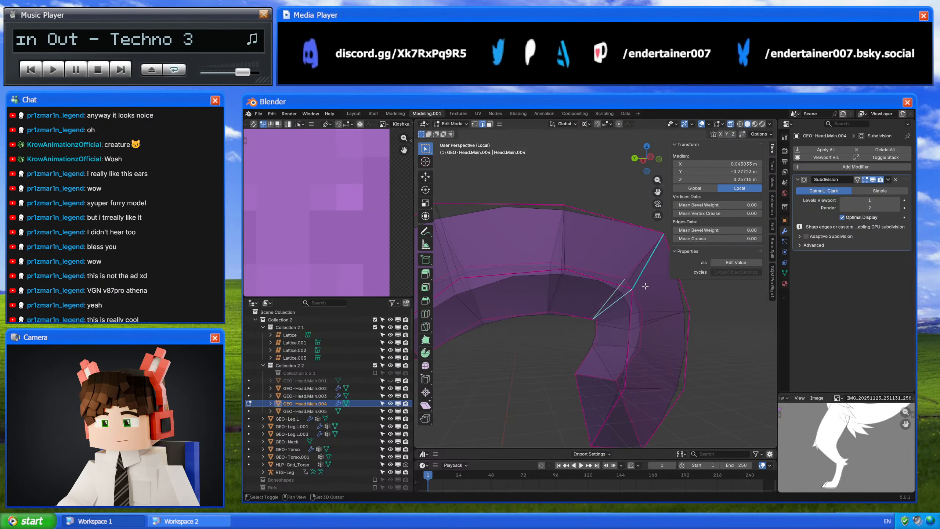
{"action": "right_click", "coordinate": [663, 326]}
{"action": "left_click", "coordinate": [654, 336]}
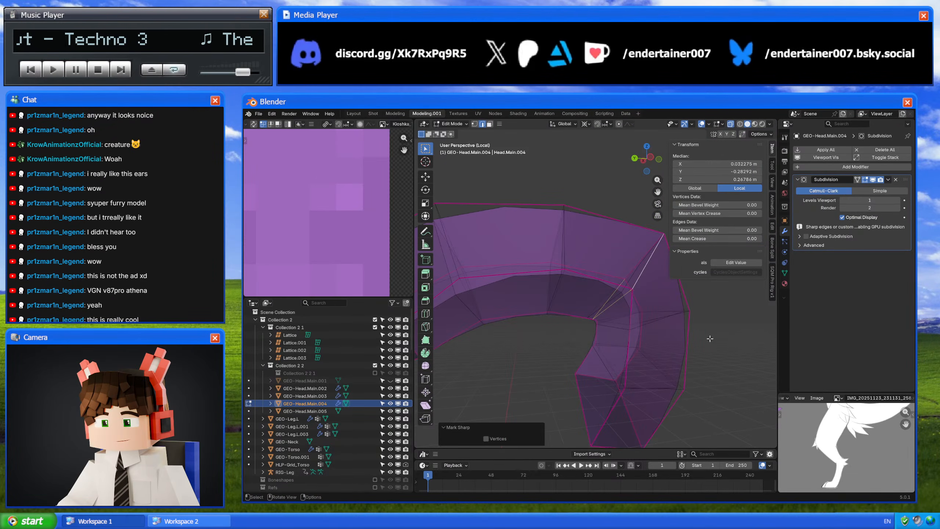
{"action": "key", "text": "Tab"}
{"action": "key", "text": "alt+z"}
- Leave the isolated view, isolate the other forehead tuft half (GEO-Head.Main.005) and open it in Edit Mode
{"action": "middle_click_drag", "start_coordinate": [643, 352], "coordinate": [593, 352]}
{"action": "scroll", "coordinate": [648, 375], "scroll_direction": "down", "scroll_amount": 4}
{"action": "left_click", "coordinate": [648, 375]}
{"action": "middle_click_drag", "start_coordinate": [648, 375], "coordinate": [606, 370]}
{"action": "key", "text": "KP_Divide"}
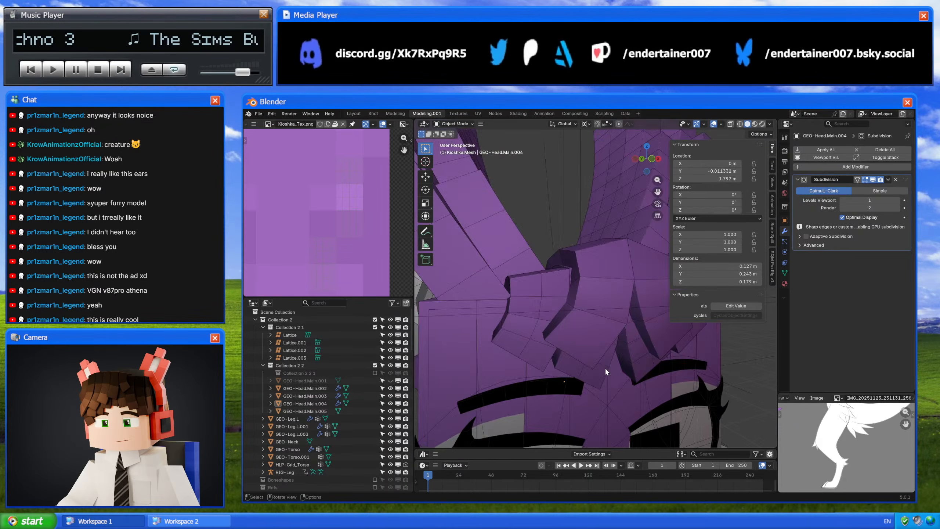
{"action": "left_click", "coordinate": [530, 287]}
{"action": "key", "text": "KP_Divide"}
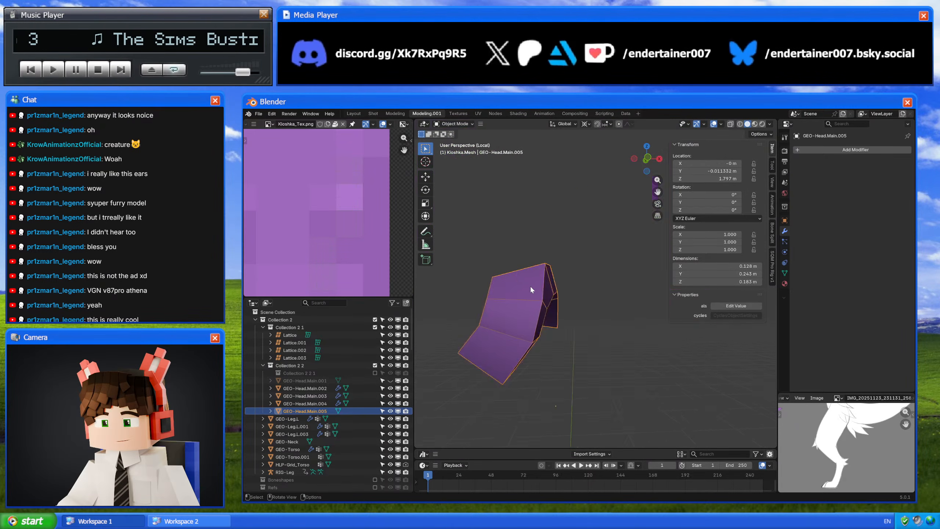
{"action": "key", "text": "Tab"}
{"action": "middle_click_drag", "start_coordinate": [531, 288], "coordinate": [638, 297]}
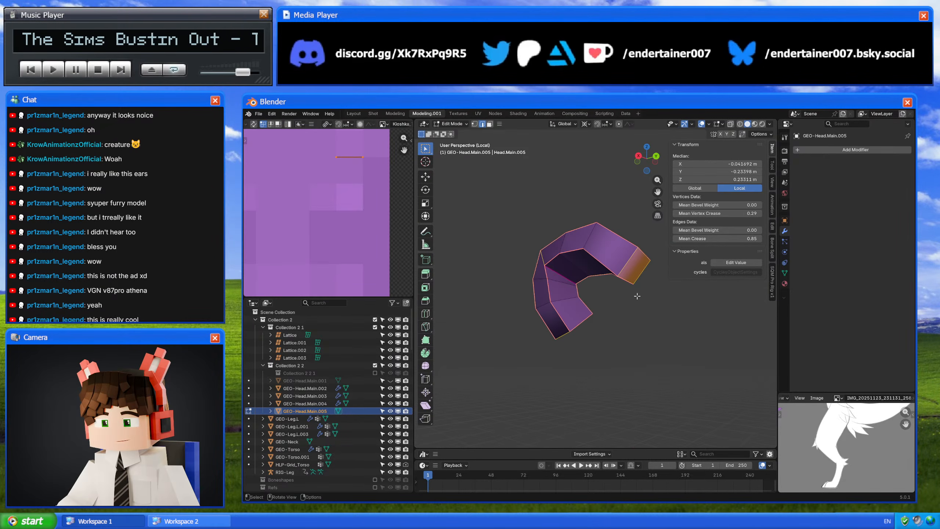
- Increase the edge crease by about 0.113 on the tuft half's outline and bend edges and mark them as sharp
{"action": "middle_click_drag", "start_coordinate": [541, 257], "coordinate": [589, 277]}
{"action": "left_click", "coordinate": [538, 247], "text": "alt"}
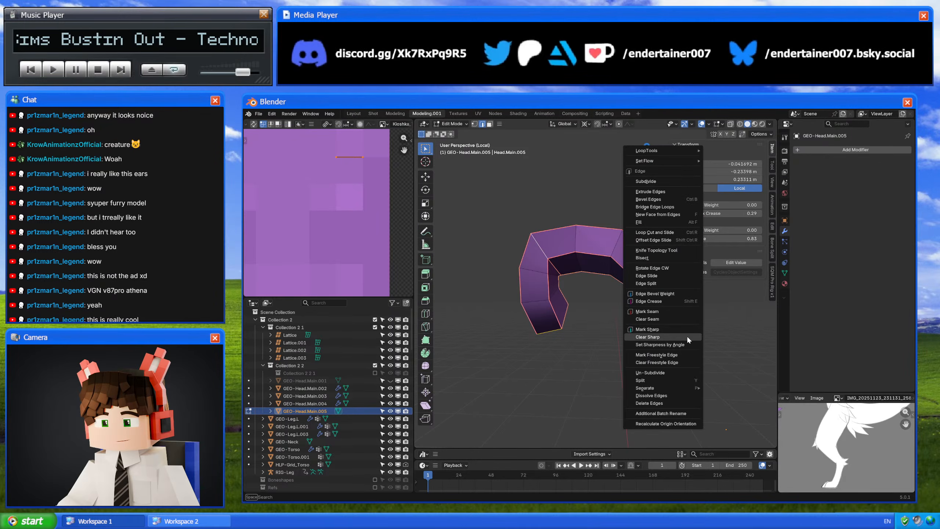
{"action": "right_click", "coordinate": [685, 335]}
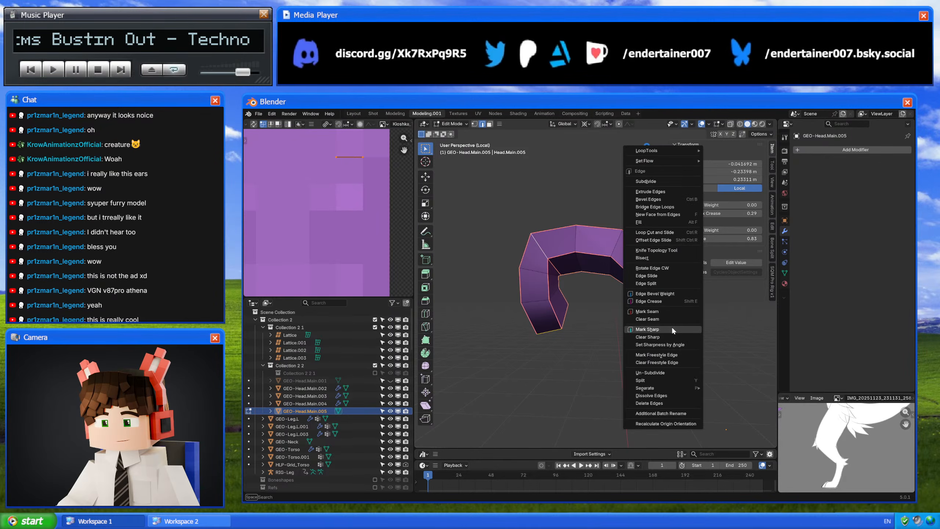
{"action": "left_click", "coordinate": [653, 302]}
{"action": "left_click", "coordinate": [605, 434]}
{"action": "right_click", "coordinate": [630, 318]}
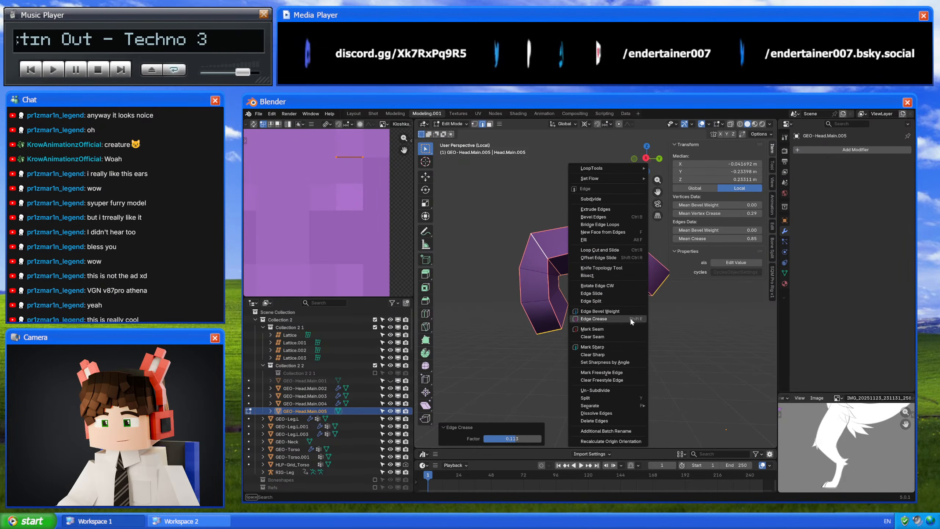
{"action": "left_click", "coordinate": [600, 348]}
{"action": "middle_click_drag", "start_coordinate": [590, 313], "coordinate": [574, 305]}
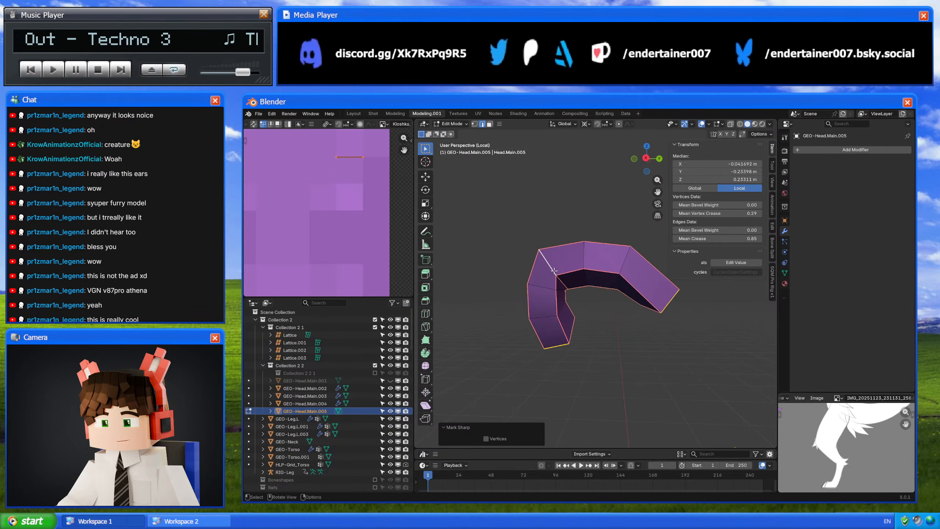
- Mark the edges crossing the tuft half's front bend as sharp and lower their mean crease
{"action": "left_click", "coordinate": [548, 264]}
{"action": "left_click", "coordinate": [560, 280], "text": "shift"}
{"action": "middle_click_drag", "start_coordinate": [635, 332], "coordinate": [632, 288]}
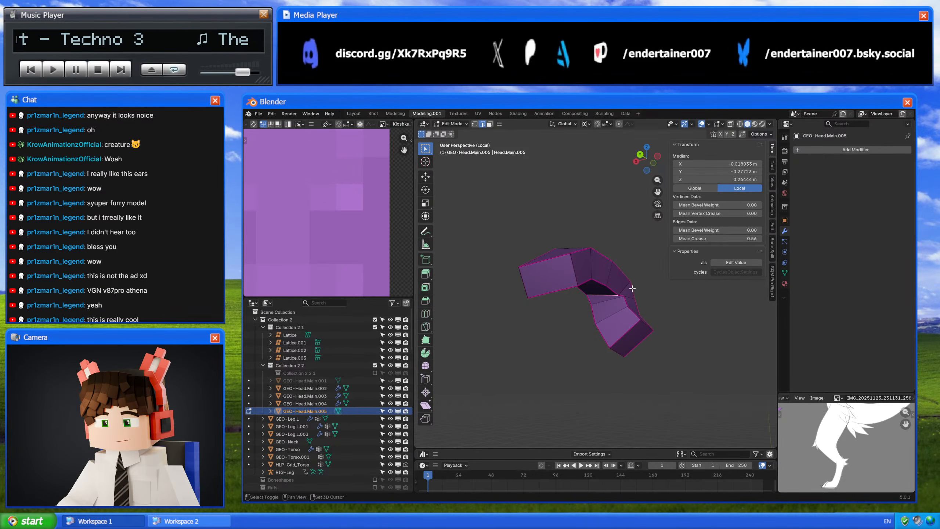
{"action": "right_click", "coordinate": [695, 328]}
{"action": "left_click", "coordinate": [695, 329]}
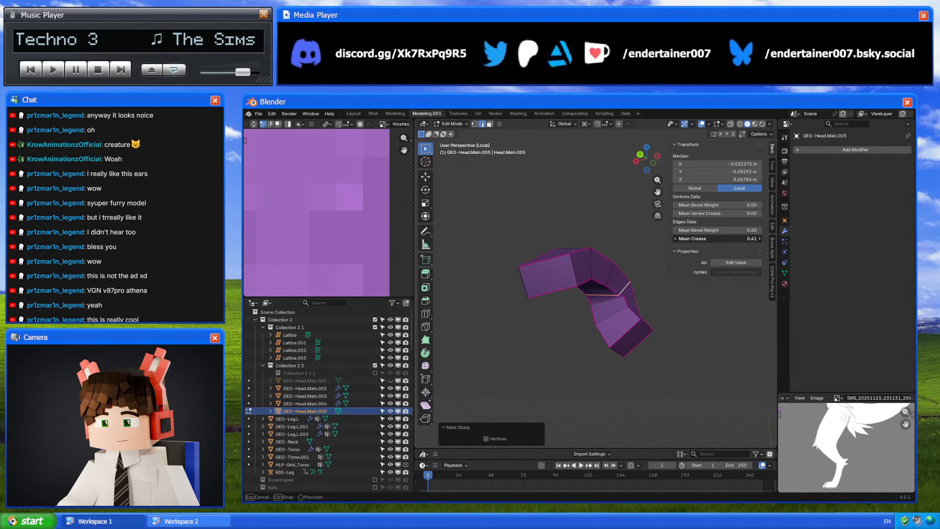
{"action": "left_click_drag", "start_coordinate": [718, 239], "coordinate": [751, 239]}
{"action": "middle_click_drag", "start_coordinate": [643, 370], "coordinate": [641, 342]}
{"action": "left_click", "coordinate": [672, 383]}
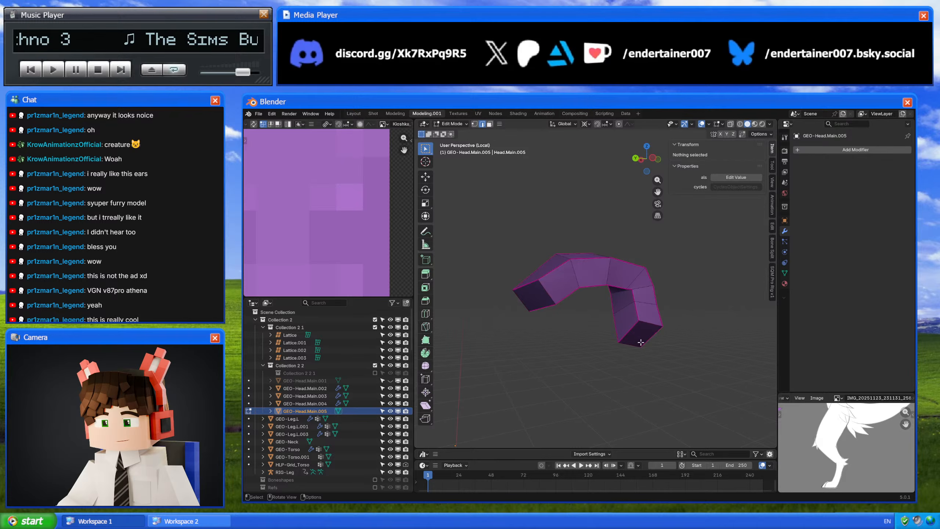
- Select the strip of faces along the tuft half's outer side and shift its UVs along X onto the neighbouring texture pixels
{"action": "left_click", "coordinate": [557, 283]}
{"action": "left_click", "coordinate": [592, 275], "text": "shift"}
{"action": "left_click", "coordinate": [623, 275], "text": "shift"}
{"action": "left_click", "coordinate": [646, 285], "text": "shift"}
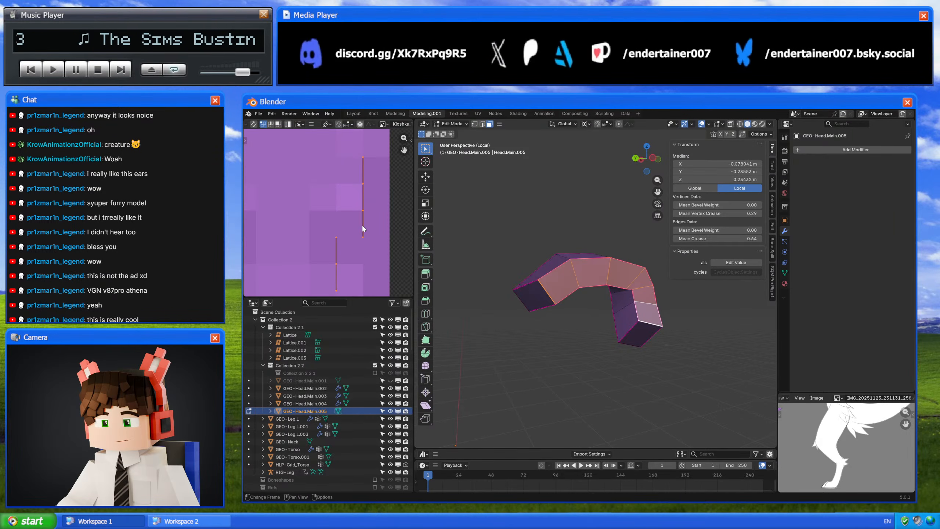
{"action": "left_click_drag", "start_coordinate": [363, 225], "coordinate": [369, 225]}
{"action": "middle_click_drag", "start_coordinate": [608, 293], "coordinate": [651, 299]}
{"action": "key", "text": "ctrl+z"}
{"action": "middle_click_drag", "start_coordinate": [562, 310], "coordinate": [540, 315]}
{"action": "left_click", "coordinate": [597, 295]}
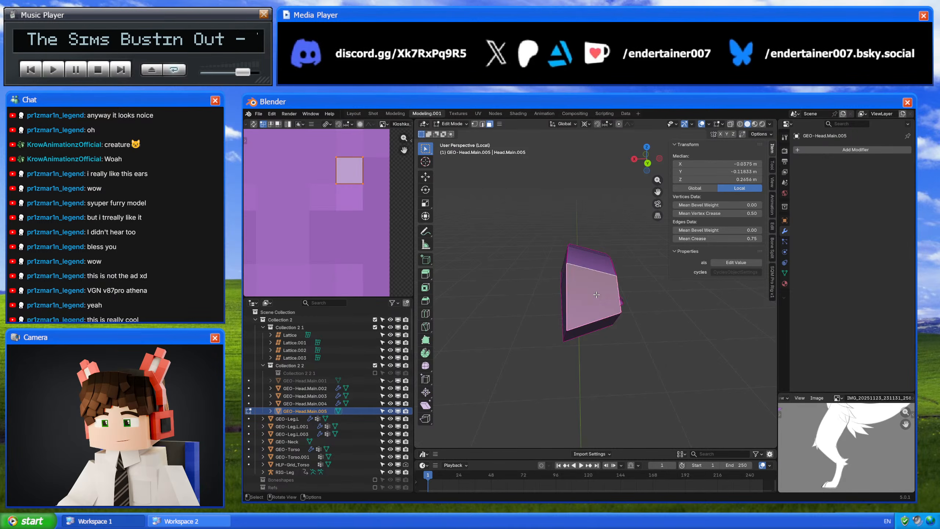
{"action": "key", "text": "ctrl+z"}
{"action": "middle_click_drag", "start_coordinate": [597, 295], "coordinate": [561, 293]}
{"action": "key", "text": "g"}
{"action": "key", "text": "x"}
{"action": "left_click", "coordinate": [392, 236]}
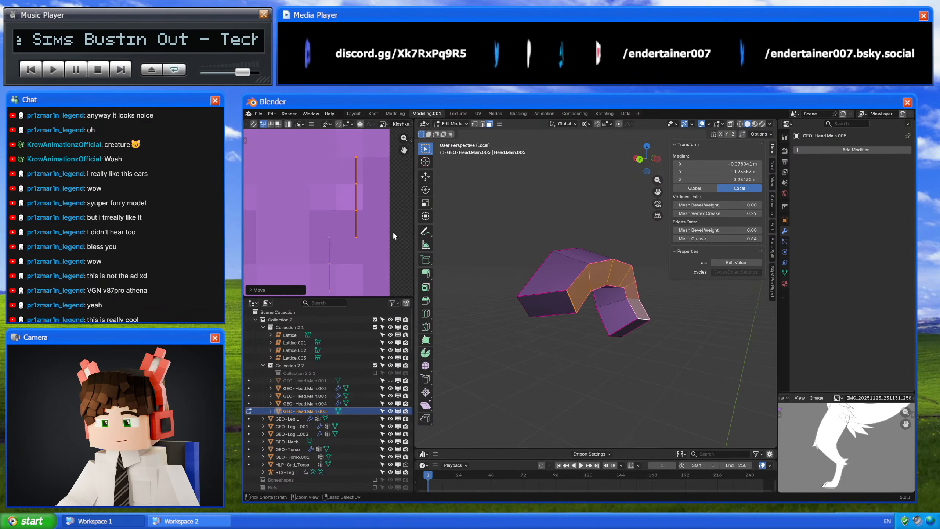
- Select the six faces along the tuft half's inner side and shift their UVs sideways onto the neighbouring texture pixels
{"action": "middle_click_drag", "start_coordinate": [479, 262], "coordinate": [595, 265]}
{"action": "left_click", "coordinate": [607, 290]}
{"action": "left_click", "coordinate": [584, 265], "text": "shift"}
{"action": "left_click", "coordinate": [559, 264], "text": "shift"}
{"action": "left_click", "coordinate": [543, 273], "text": "shift"}
{"action": "left_click", "coordinate": [541, 309], "text": "shift"}
{"action": "left_click", "coordinate": [551, 332], "text": "shift"}
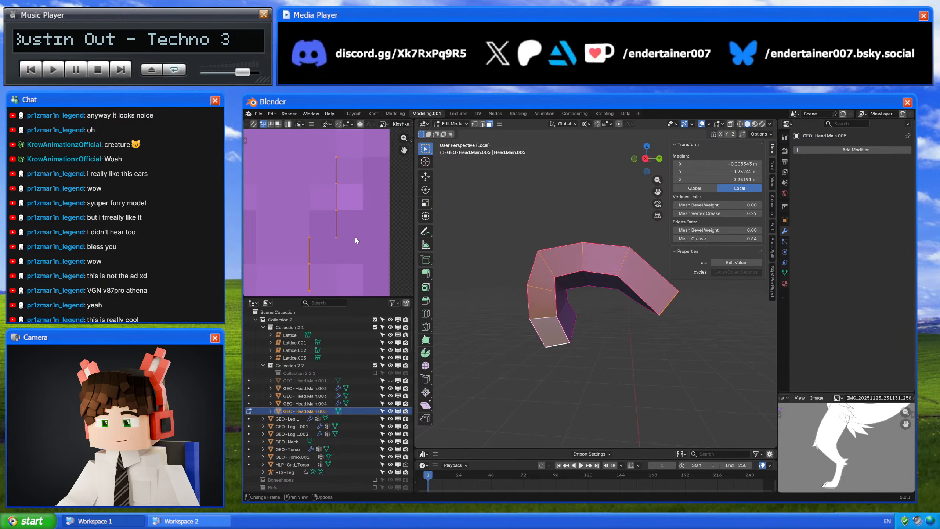
{"action": "key", "text": "g"}
{"action": "left_click", "coordinate": [362, 236]}
- Reposition the UVs of the tuft half's front tip face and its back end face on the texture
{"action": "middle_click_drag", "start_coordinate": [496, 329], "coordinate": [502, 268]}
{"action": "left_click", "coordinate": [542, 308]}
{"action": "middle_click_drag", "start_coordinate": [372, 240], "coordinate": [374, 208]}
{"action": "scroll", "coordinate": [374, 206], "scroll_direction": "down", "scroll_amount": 2}
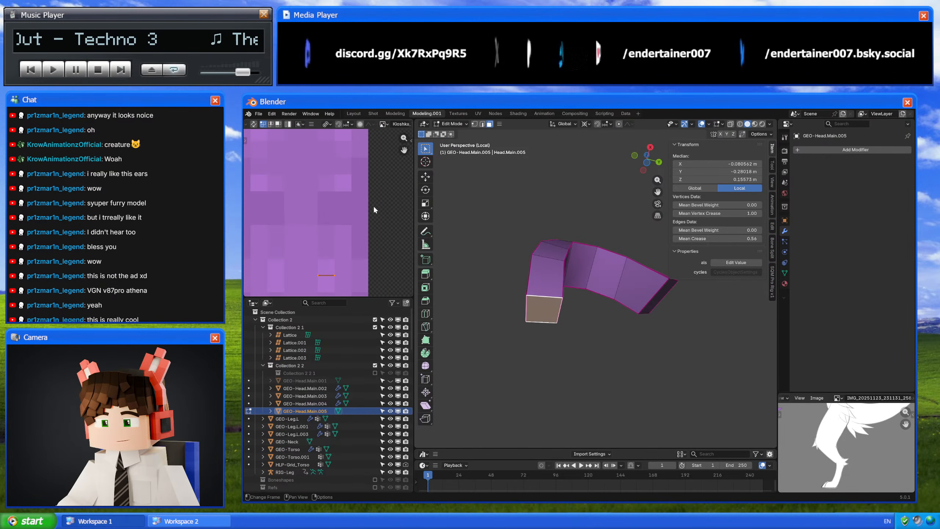
{"action": "key", "text": "g"}
{"action": "left_click", "coordinate": [374, 205]}
{"action": "middle_click_drag", "start_coordinate": [570, 283], "coordinate": [528, 284]}
{"action": "left_click", "coordinate": [606, 224]}
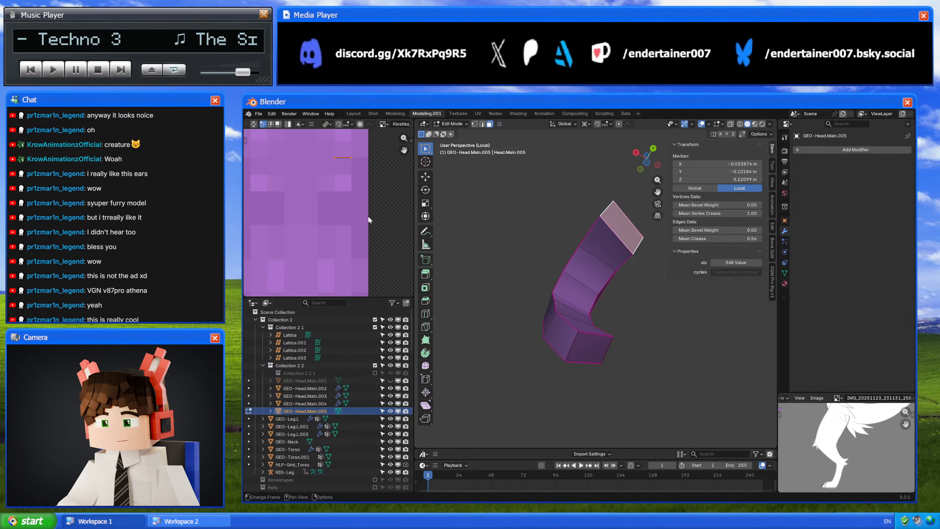
{"action": "key", "text": "g"}
{"action": "left_click", "coordinate": [360, 212]}
- Add a Subdivision Surface modifier to the tuft half and turn off its viewport display while editing edges
{"action": "key", "text": "Tab"}
{"action": "middle_click_drag", "start_coordinate": [492, 257], "coordinate": [603, 256]}
{"action": "key", "text": "shift+a"}
{"action": "type", "text": "s"}
{"action": "key", "text": "Return"}
{"action": "key", "text": "Tab"}
{"action": "key", "text": "2"}
{"action": "left_click", "coordinate": [873, 180]}
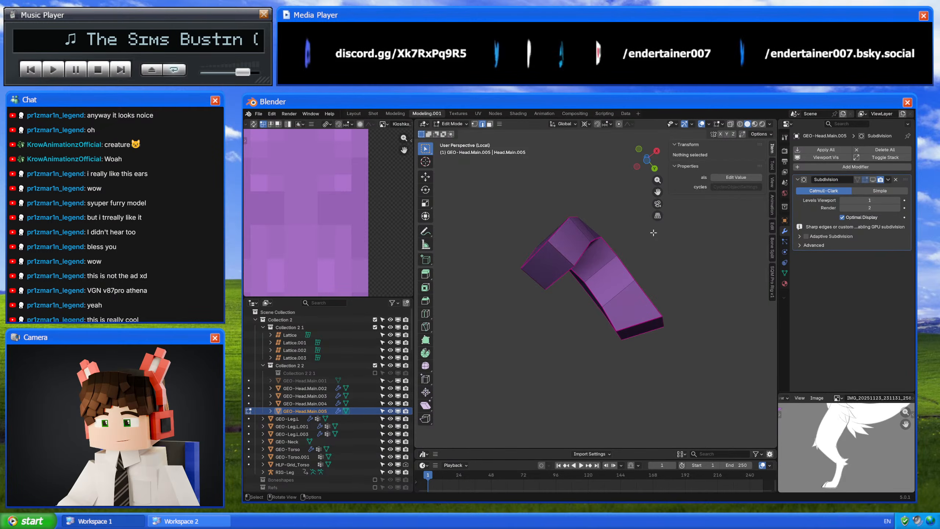
- Raise the mean crease of the end edges at the tuft half's front tip and back end and mark them as sharp
{"action": "left_click", "coordinate": [561, 255]}
{"action": "left_click", "coordinate": [534, 279], "text": "shift"}
{"action": "middle_click_drag", "start_coordinate": [604, 302], "coordinate": [617, 320]}
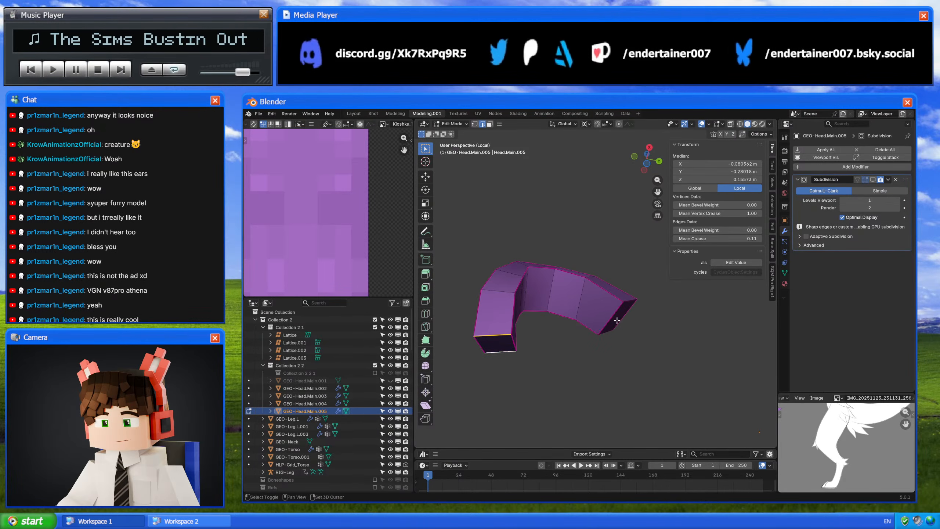
{"action": "left_click", "coordinate": [603, 335], "text": "shift"}
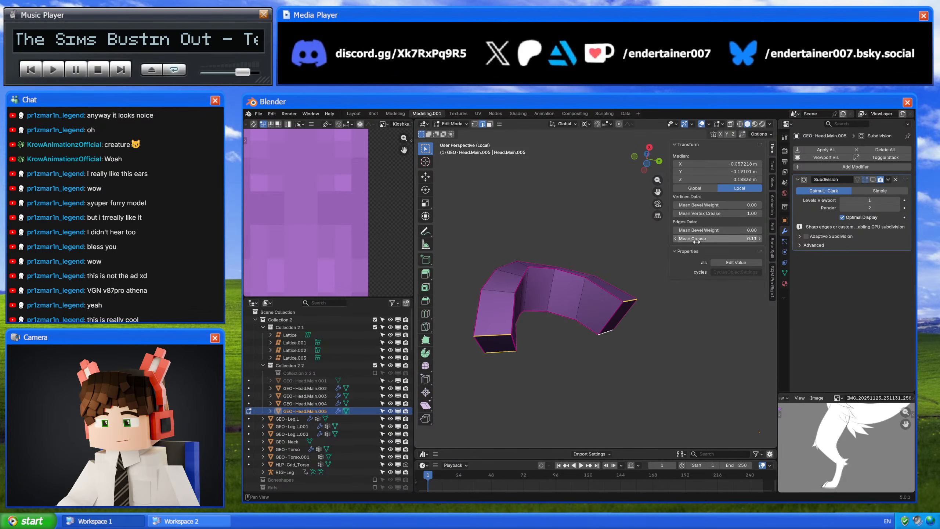
{"action": "left_click_drag", "start_coordinate": [699, 239], "coordinate": [731, 240]}
{"action": "right_click", "coordinate": [656, 296]}
{"action": "left_click", "coordinate": [655, 297]}
- Return to Object Mode, turn the subdivision's viewport display back on and leave the isolated view
{"action": "key", "text": "Tab"}
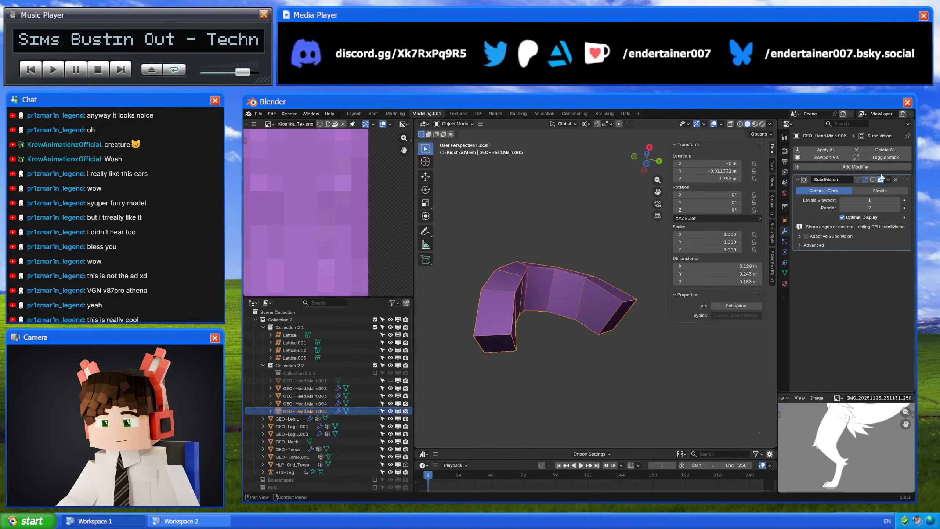
{"action": "left_click", "coordinate": [873, 180]}
{"action": "middle_click_drag", "start_coordinate": [585, 326], "coordinate": [608, 307]}
{"action": "key", "text": "KP_Divide"}
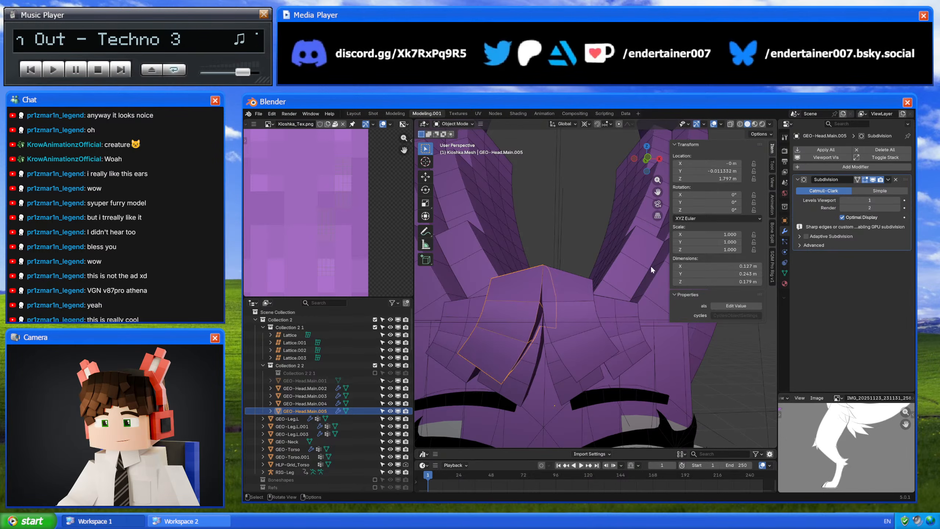
- Remove the Subdivision modifier from the mirrored side tufts (GEO-Head.Main.003) and apply their Solidify modifier
{"action": "left_click", "coordinate": [627, 339]}
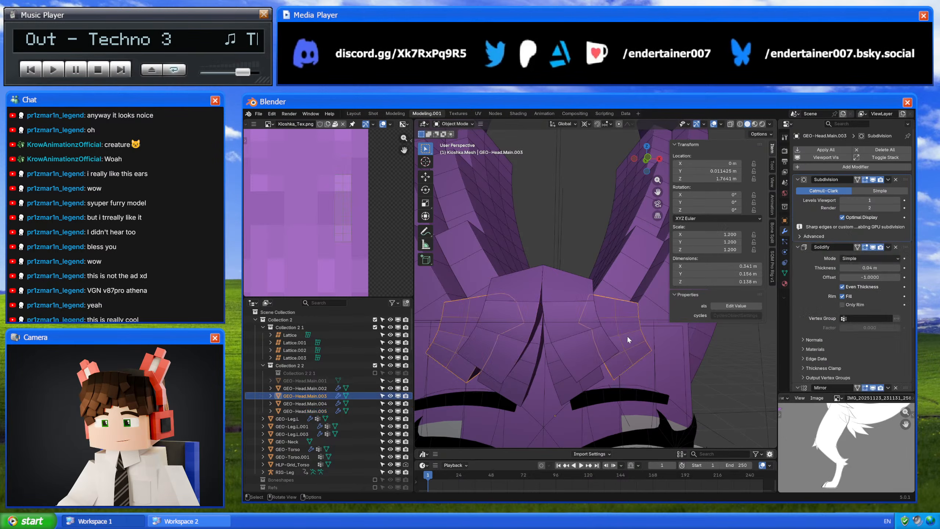
{"action": "left_click", "coordinate": [896, 180]}
{"action": "left_click", "coordinate": [895, 179]}
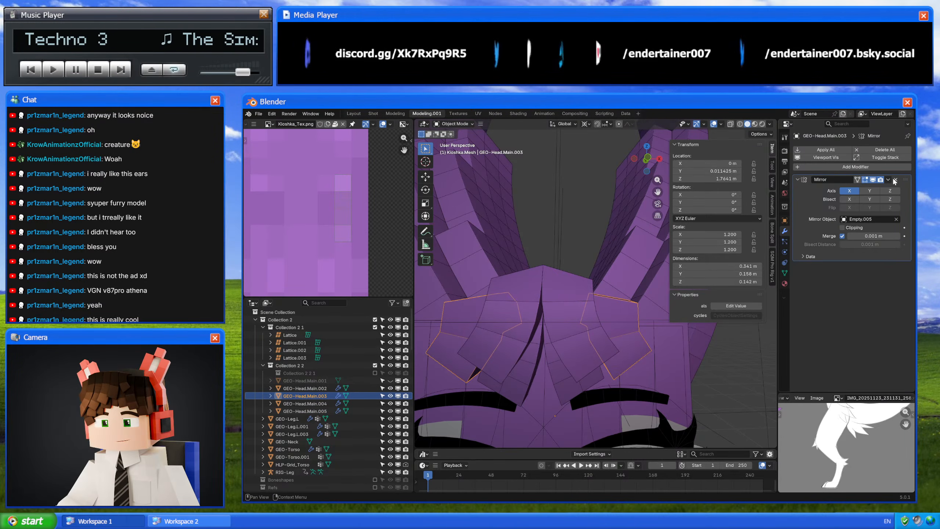
{"action": "left_click", "coordinate": [888, 180]}
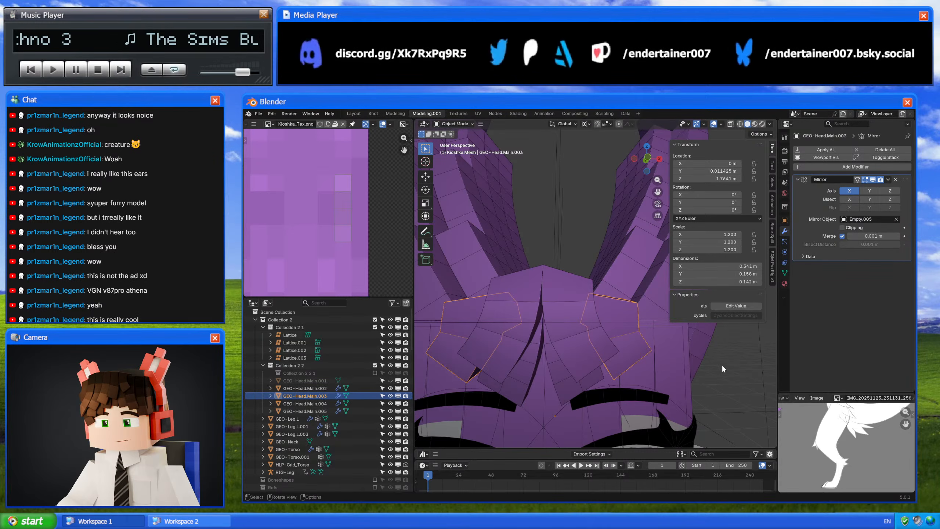
- Isolate the side tufts, mark their outline and end edges as sharp in Edit Mode and raise the mean crease
{"action": "key", "text": "slash"}
{"action": "key", "text": "Tab"}
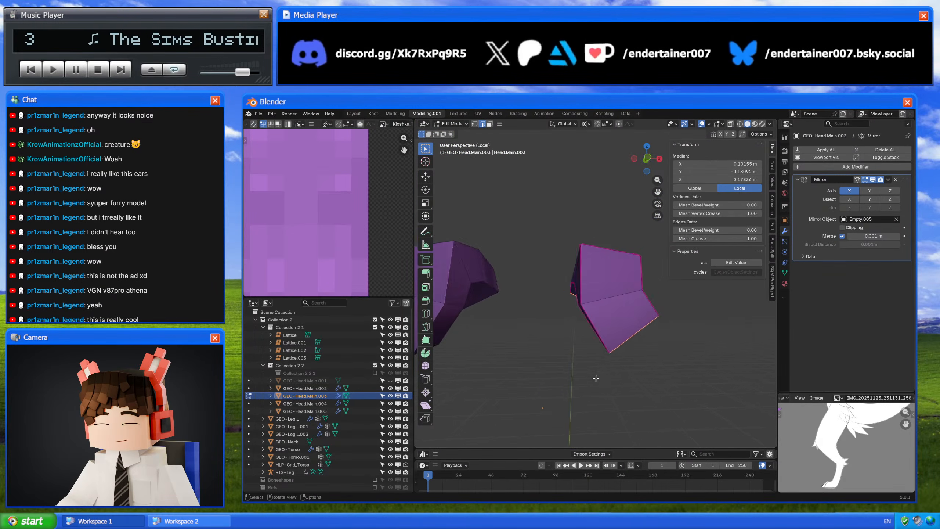
{"action": "left_click", "coordinate": [593, 264], "text": "alt+shift"}
{"action": "middle_click_drag", "start_coordinate": [593, 263], "coordinate": [638, 303]}
{"action": "left_click", "coordinate": [653, 287], "text": "alt+shift"}
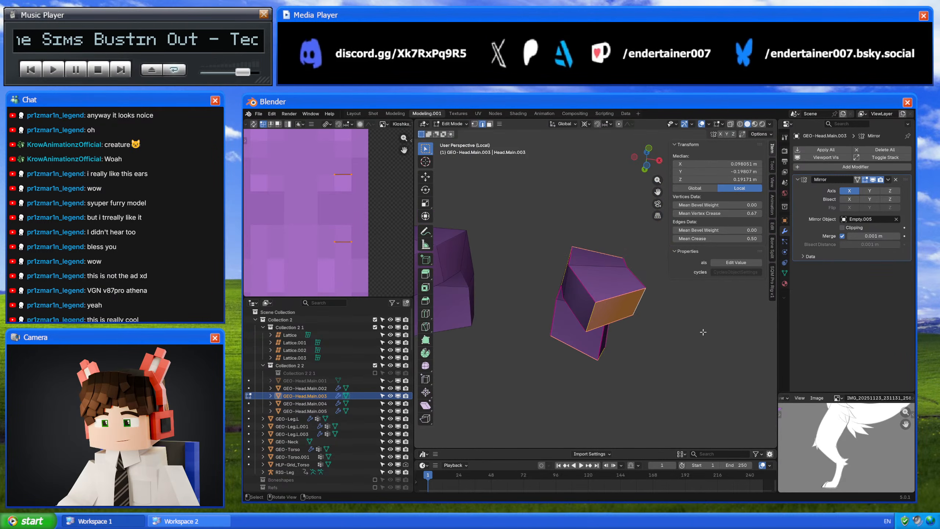
{"action": "right_click", "coordinate": [703, 333]}
{"action": "left_click", "coordinate": [687, 400]}
{"action": "left_click_drag", "start_coordinate": [717, 238], "coordinate": [758, 238]}
{"action": "middle_click_drag", "start_coordinate": [631, 321], "coordinate": [651, 342]}
- Mark the edges crossing the side tuft's bend as sharp and lower their mean crease
{"action": "middle_click_drag", "start_coordinate": [552, 285], "coordinate": [644, 331]}
{"action": "left_click", "coordinate": [589, 283], "text": "alt"}
{"action": "left_click", "coordinate": [564, 284], "text": "alt+shift"}
{"action": "right_click", "coordinate": [636, 334]}
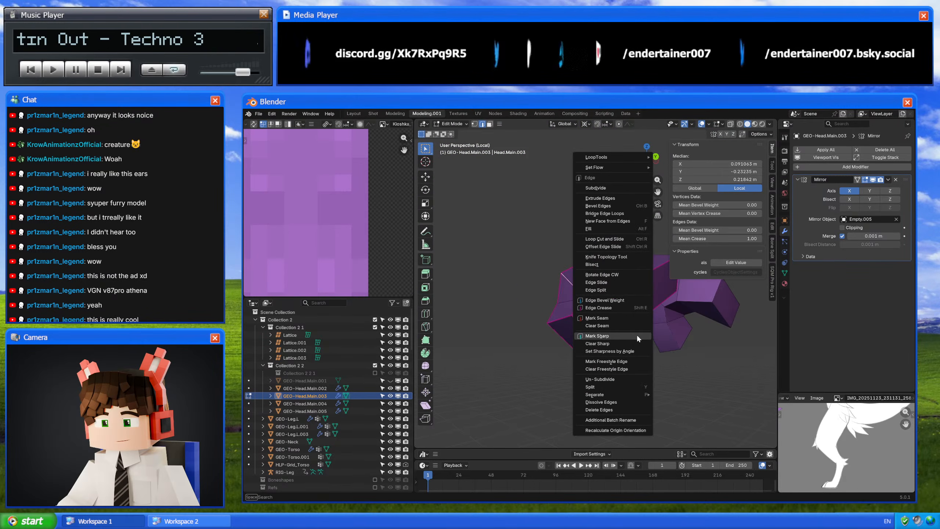
{"action": "left_click", "coordinate": [631, 337]}
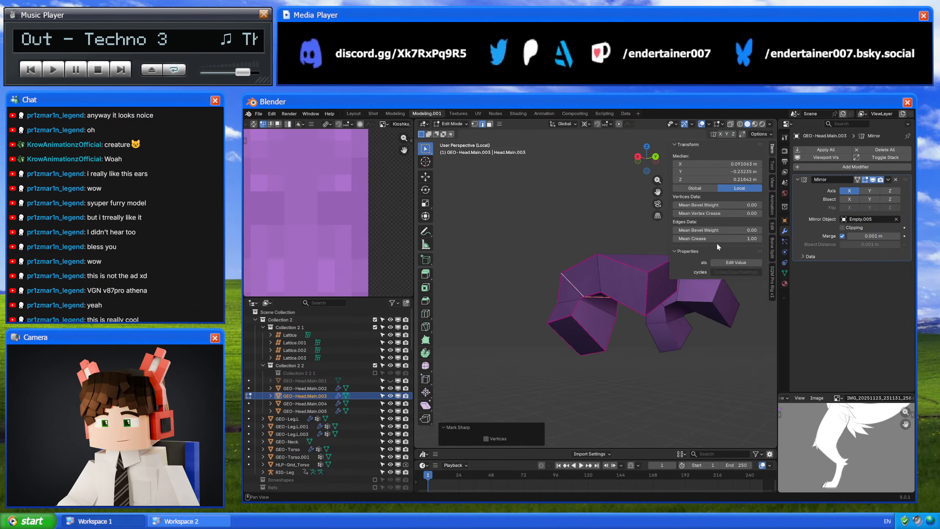
{"action": "left_click_drag", "start_coordinate": [717, 238], "coordinate": [757, 239]}
{"action": "left_click", "coordinate": [625, 222]}
{"action": "middle_click_drag", "start_coordinate": [625, 222], "coordinate": [636, 283]}
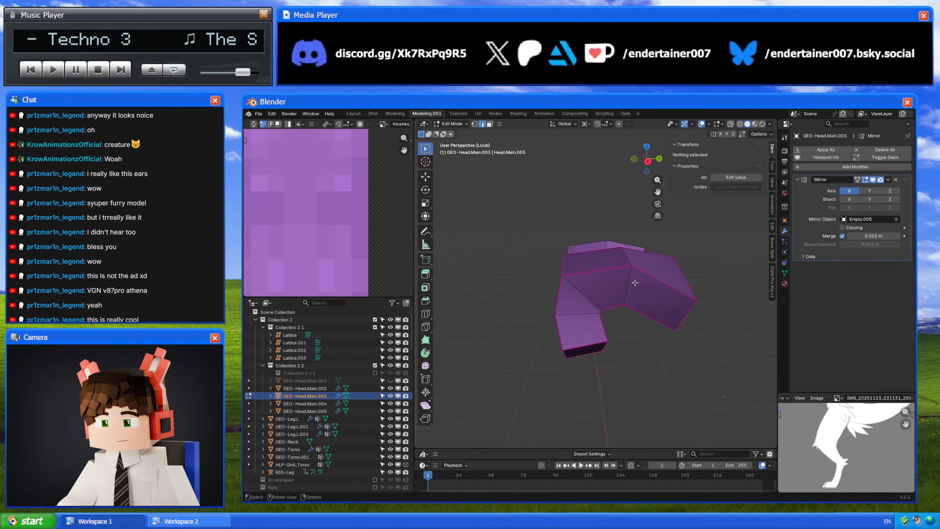
- Select the four faces along the side tuft's outer side and shift their UVs along X onto the adjacent pixels
{"action": "key", "text": "3"}
{"action": "left_click", "coordinate": [644, 292]}
{"action": "left_click", "coordinate": [612, 289], "text": "shift"}
{"action": "left_click", "coordinate": [582, 302], "text": "shift"}
{"action": "left_click", "coordinate": [586, 321], "text": "shift"}
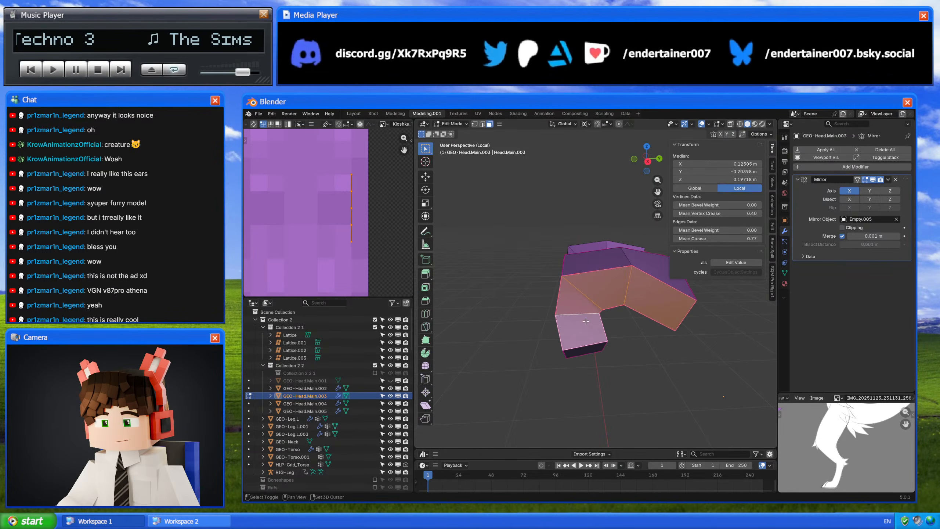
{"action": "key", "text": "g"}
{"action": "key", "text": "x"}
{"action": "left_click", "coordinate": [369, 204]}
- Select the faces along the side tuft's inner side and shift their UVs along X onto the adjacent pixels
{"action": "middle_click_drag", "start_coordinate": [450, 309], "coordinate": [545, 292]}
{"action": "left_click", "coordinate": [538, 285], "text": "shift"}
{"action": "left_click", "coordinate": [554, 277], "text": "shift"}
{"action": "left_click", "coordinate": [594, 328], "text": "shift"}
{"action": "left_click", "coordinate": [587, 291], "text": "shift"}
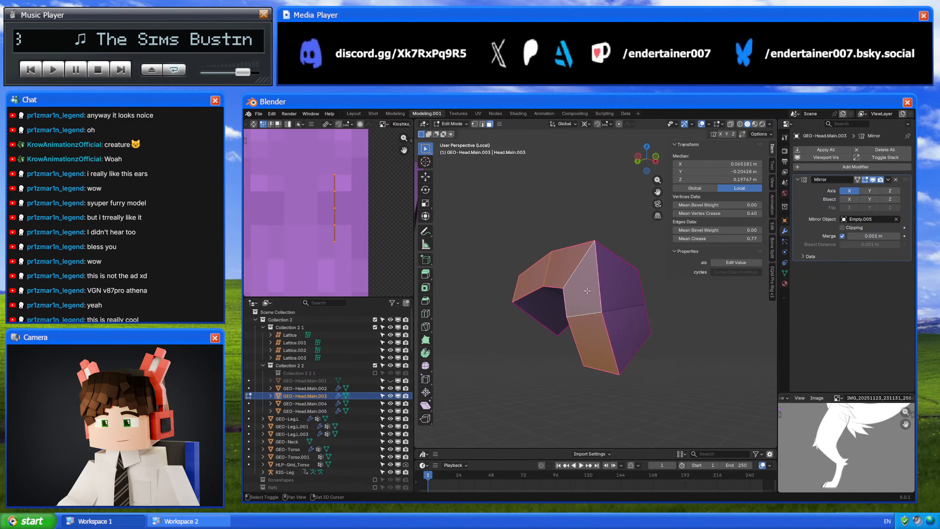
{"action": "key", "text": "g"}
{"action": "key", "text": "x"}
{"action": "left_click", "coordinate": [384, 218]}
- Shift the UVs of the side tuft's two end faces along Y onto the adjacent pixels and return to Object Mode
{"action": "middle_click_drag", "start_coordinate": [537, 308], "coordinate": [603, 314]}
{"action": "left_click", "coordinate": [617, 326]}
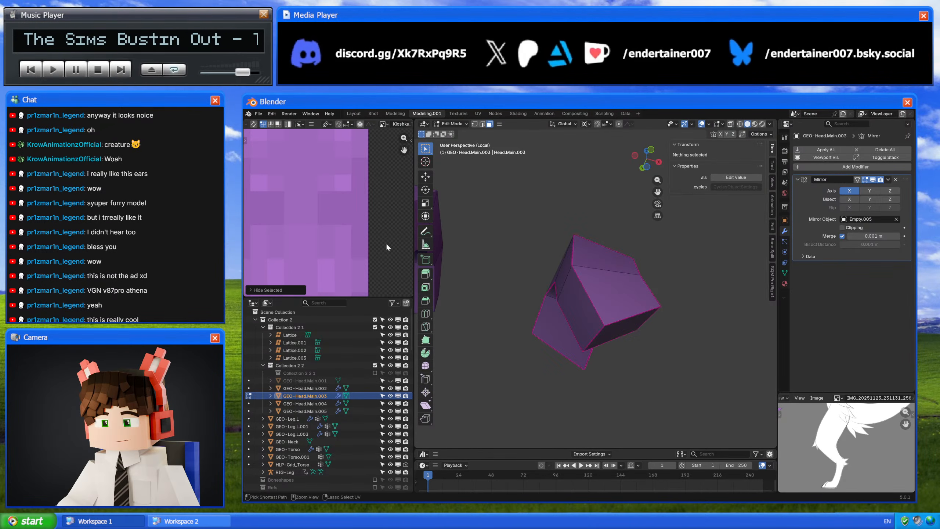
{"action": "key", "text": "g"}
{"action": "key", "text": "y"}
{"action": "left_click", "coordinate": [386, 239]}
{"action": "middle_click_drag", "start_coordinate": [552, 307], "coordinate": [653, 311]}
{"action": "left_click", "coordinate": [507, 255]}
{"action": "key", "text": "g"}
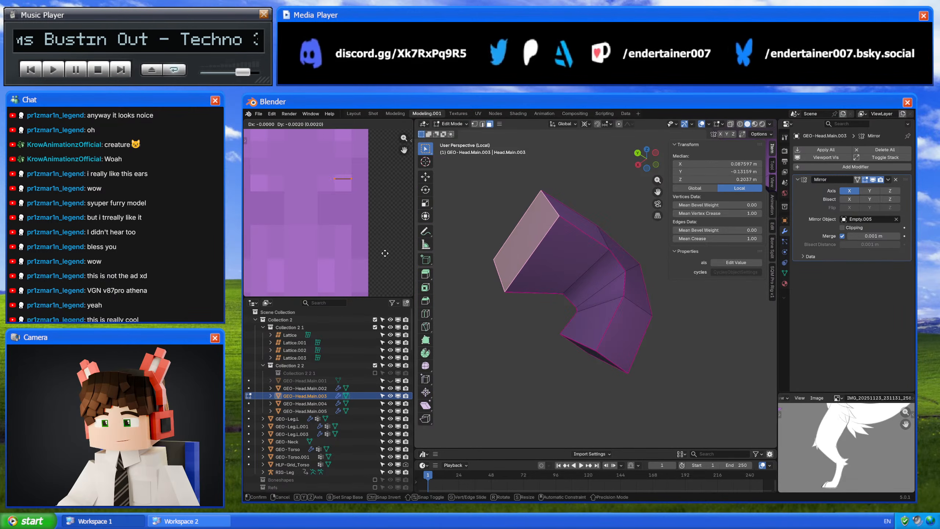
{"action": "left_click", "coordinate": [385, 253]}
{"action": "key", "text": "Tab"}
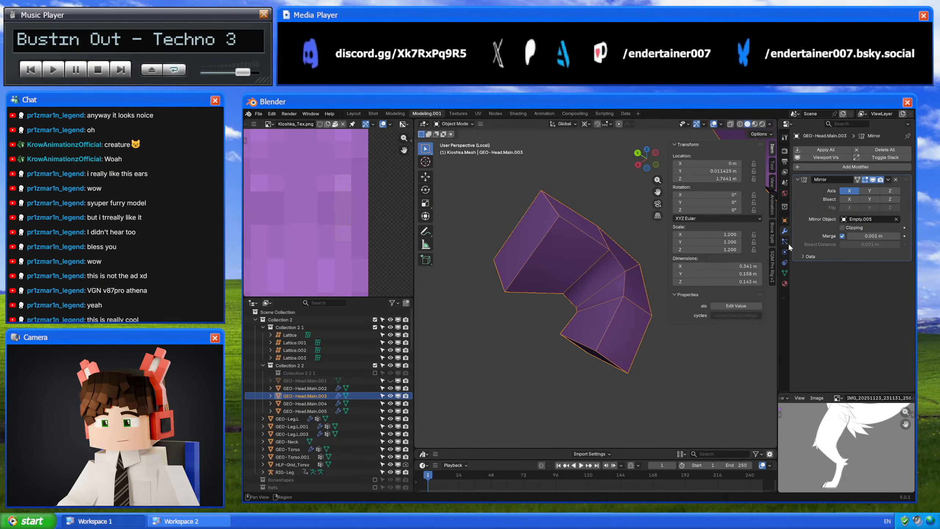
- Apply the side tufts' Mirror modifier and add a Subdivision Surface modifier to them
{"action": "left_click", "coordinate": [889, 180]}
{"action": "left_click", "coordinate": [872, 188]}
{"action": "key", "text": "shift+a"}
{"action": "type", "text": "s"}
{"action": "key", "text": "Return"}
{"action": "middle_click_drag", "start_coordinate": [608, 237], "coordinate": [588, 304]}
{"action": "key", "text": "KP_Divide"}
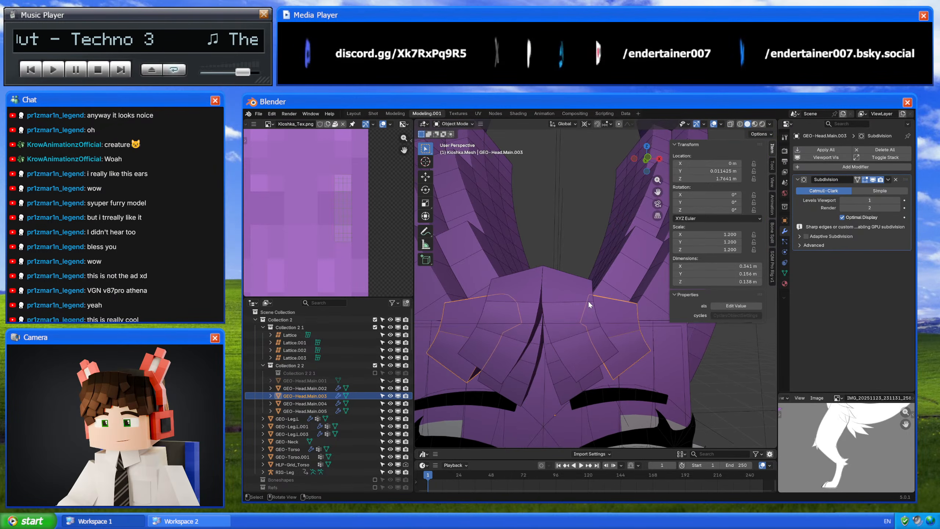
- Isolate the front forehead tuft, apply its Solidify modifier and remove its Subdivision and Mirror modifiers
{"action": "left_click", "coordinate": [543, 356]}
{"action": "key", "text": "KP_Divide"}
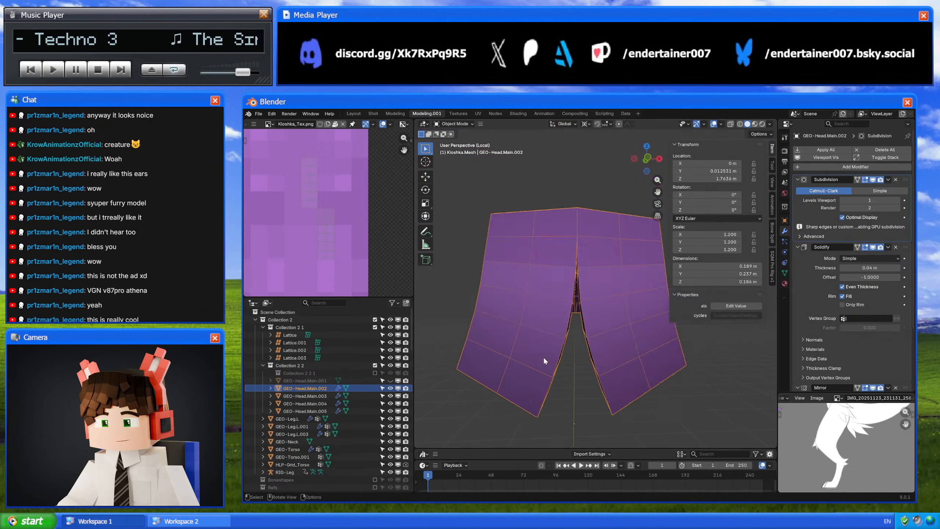
{"action": "scroll", "coordinate": [550, 352], "scroll_direction": "up", "scroll_amount": 4}
{"action": "scroll", "coordinate": [547, 350], "scroll_direction": "down", "scroll_amount": 5}
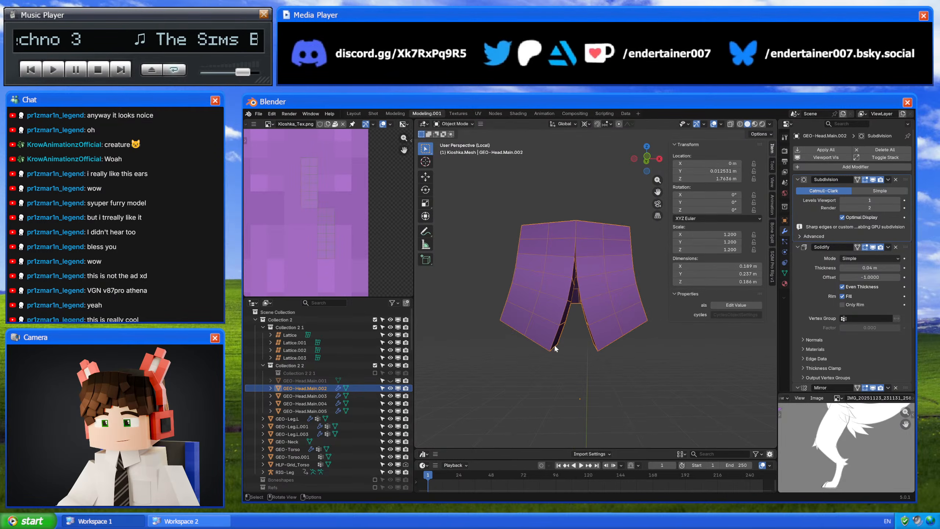
{"action": "left_click", "coordinate": [896, 179]}
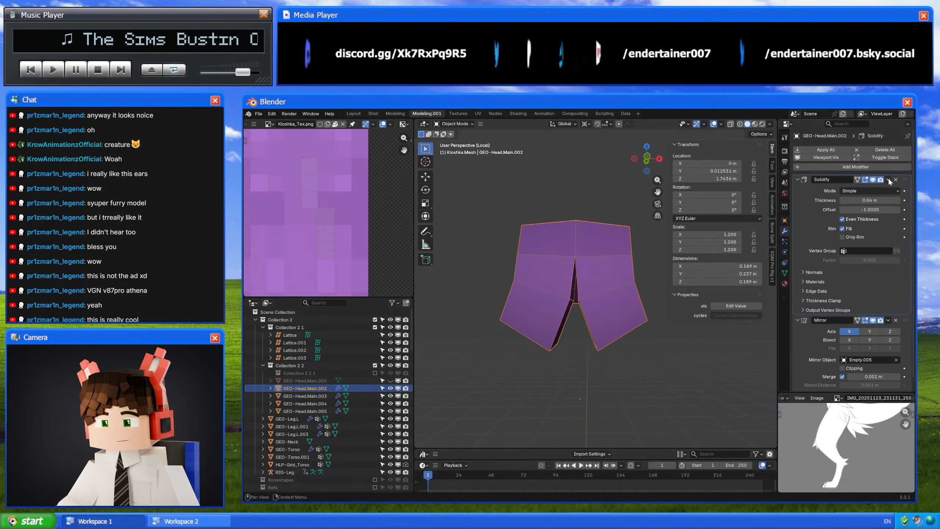
{"action": "left_click", "coordinate": [896, 179]}
{"action": "left_click", "coordinate": [896, 179]}
- Mark the front tuft's outline, end and bend edges as sharp in Edit Mode and raise the mean crease to 1.00
{"action": "middle_click_drag", "start_coordinate": [578, 281], "coordinate": [623, 245]}
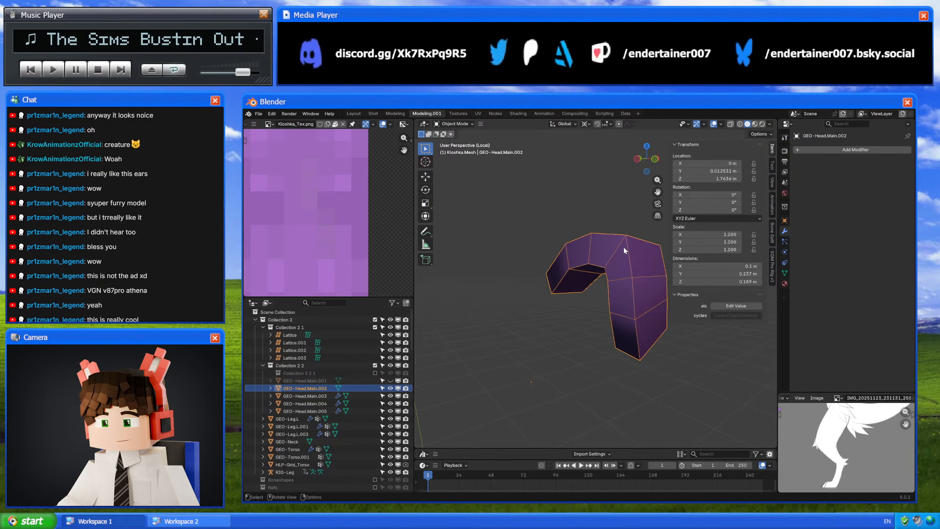
{"action": "key", "text": "Tab"}
{"action": "key", "text": "a"}
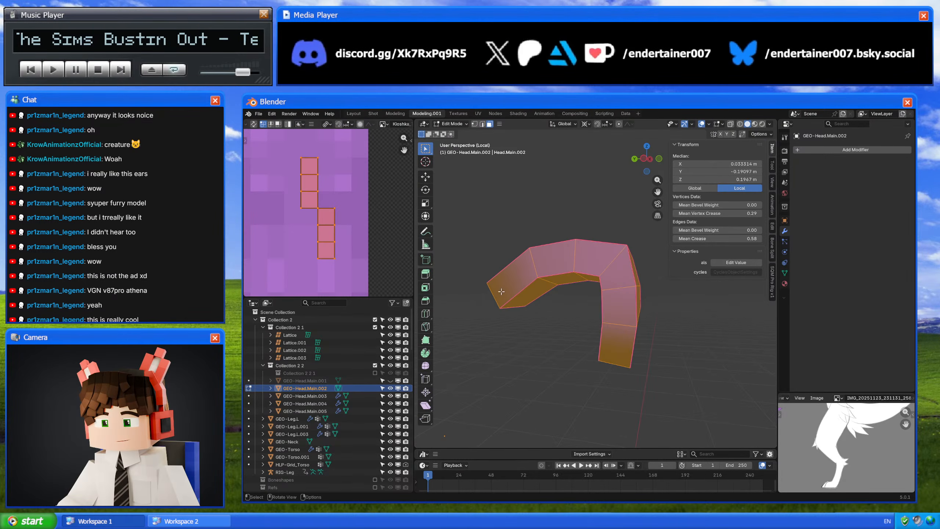
{"action": "left_click", "coordinate": [563, 262], "text": "alt+shift"}
{"action": "left_click", "coordinate": [570, 261], "text": "alt+shift"}
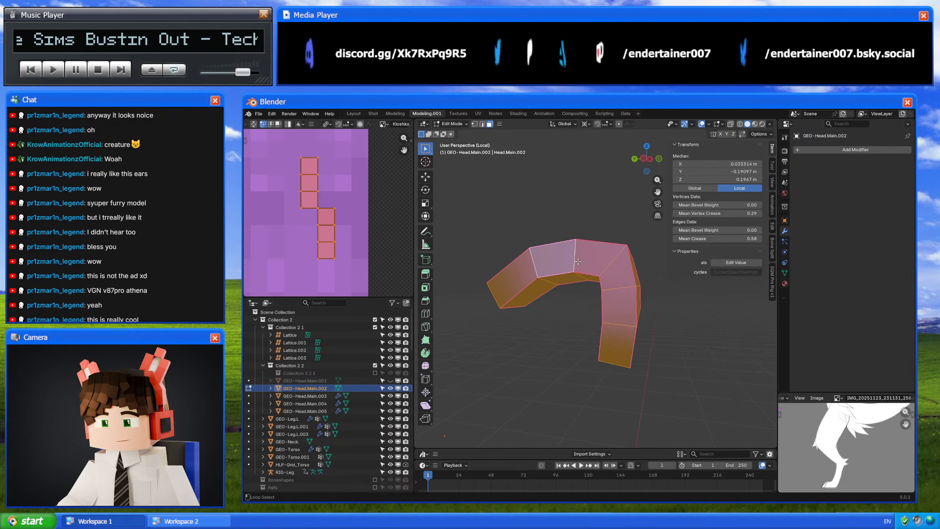
{"action": "key", "text": "2"}
{"action": "left_click", "coordinate": [534, 263], "text": "alt+shift"}
{"action": "left_click", "coordinate": [575, 260], "text": "alt+shift"}
{"action": "left_click", "coordinate": [614, 288], "text": "alt+shift"}
{"action": "left_click", "coordinate": [616, 324], "text": "alt+shift"}
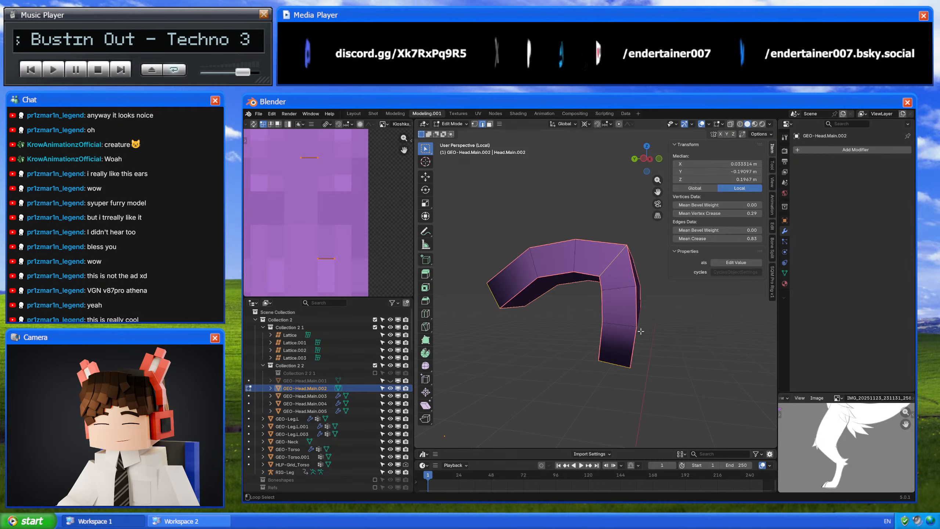
{"action": "right_click", "coordinate": [641, 331]}
{"action": "left_click", "coordinate": [650, 400]}
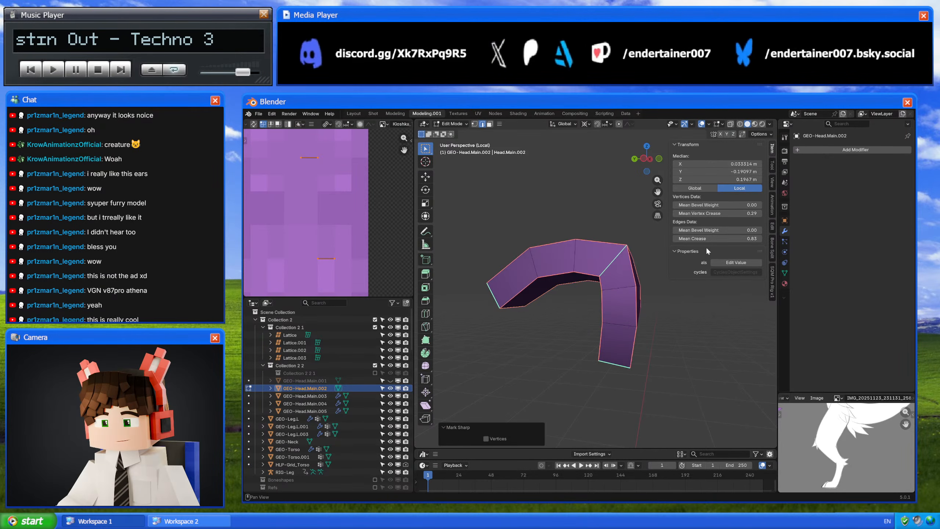
{"action": "left_click_drag", "start_coordinate": [708, 238], "coordinate": [744, 238]}
- Mark the edges crossing the front tuft's bend as sharp and lower their mean crease
{"action": "middle_click_drag", "start_coordinate": [649, 287], "coordinate": [651, 322]}
{"action": "left_click", "coordinate": [627, 256]}
{"action": "right_click", "coordinate": [648, 350]}
{"action": "left_click", "coordinate": [648, 350]}
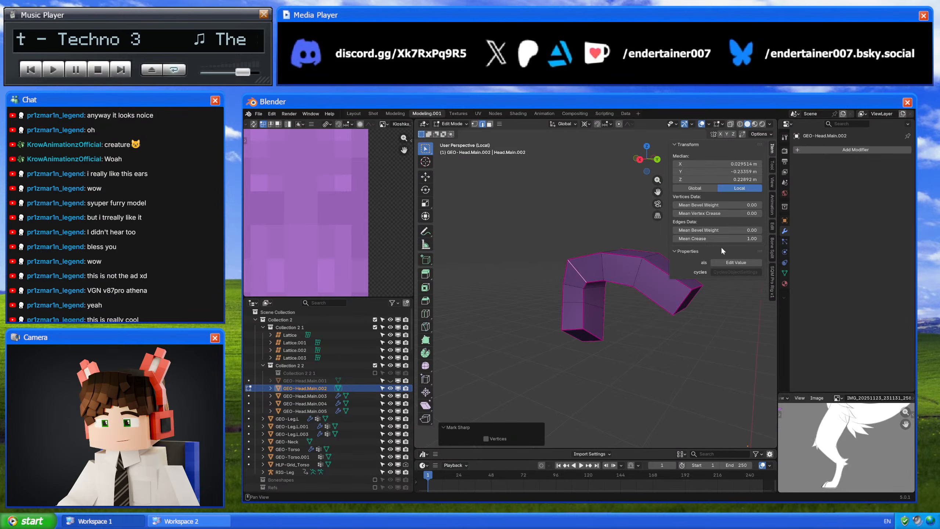
- Select the faces along the front tuft's outer side in face select mode
{"action": "key", "text": "3"}
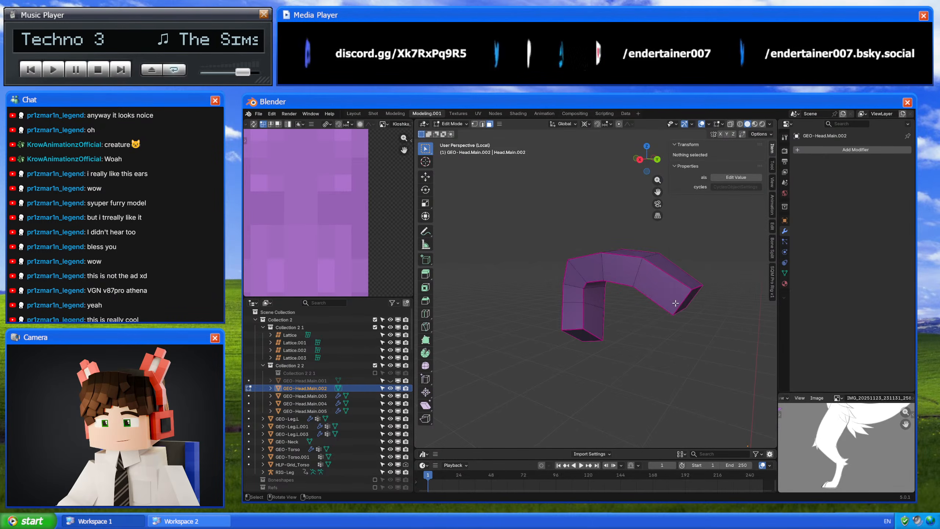
{"action": "left_click", "coordinate": [669, 296]}
{"action": "left_click", "coordinate": [625, 268], "text": "shift"}
{"action": "left_click", "coordinate": [619, 271], "text": "shift"}
{"action": "left_click", "coordinate": [586, 275], "text": "shift"}
{"action": "left_click", "coordinate": [574, 278], "text": "shift"}
{"action": "left_click", "coordinate": [576, 297], "text": "shift"}
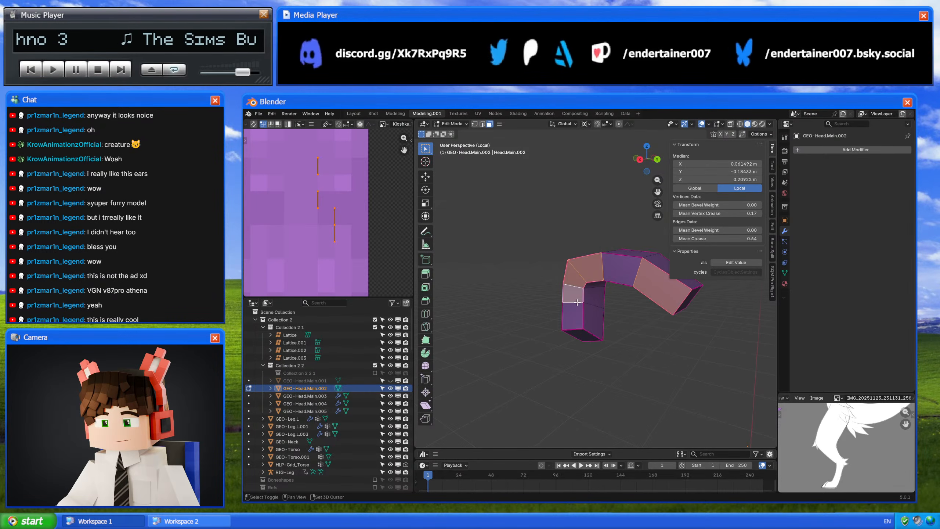
{"action": "left_click", "coordinate": [575, 313], "text": "shift"}
{"action": "middle_click_drag", "start_coordinate": [576, 310], "coordinate": [672, 315]}
{"action": "left_click", "coordinate": [575, 301], "text": "shift"}
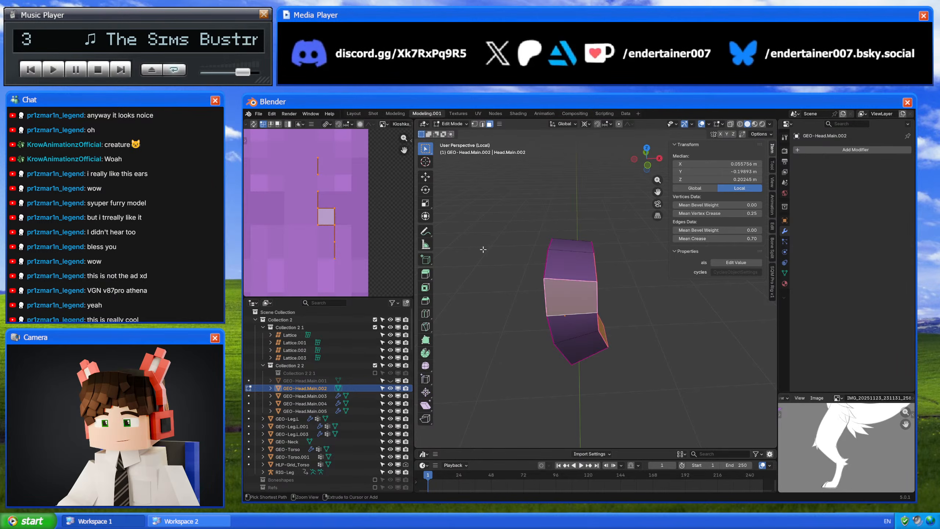
{"action": "key", "text": "ctrl+z"}
{"action": "key", "text": "g"}
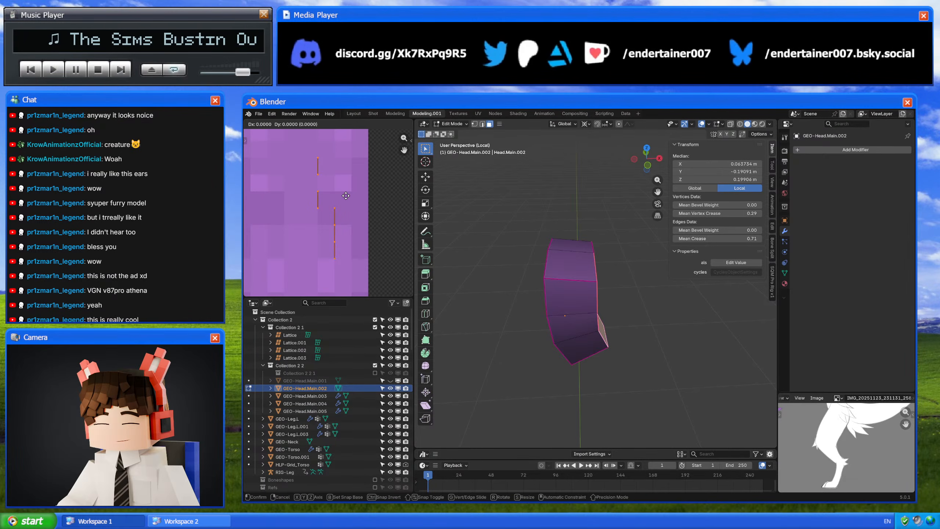
{"action": "right_click", "coordinate": [345, 196]}
- Add the missing outer-side face to the selection and shift the UVs of the outer faces along X onto the adjacent pixels
{"action": "middle_click_drag", "start_coordinate": [533, 259], "coordinate": [453, 237]}
{"action": "left_click", "coordinate": [612, 269], "text": "shift"}
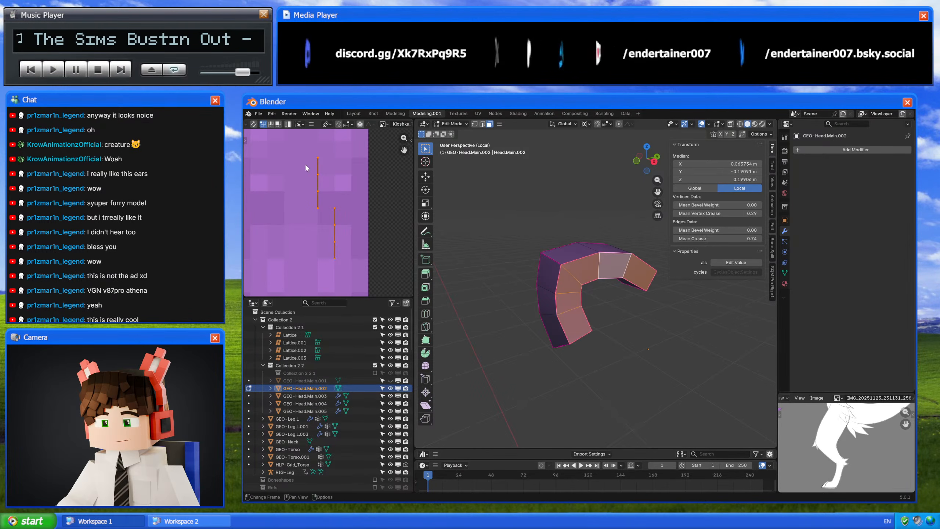
{"action": "left_click_drag", "start_coordinate": [305, 150], "coordinate": [324, 215]}
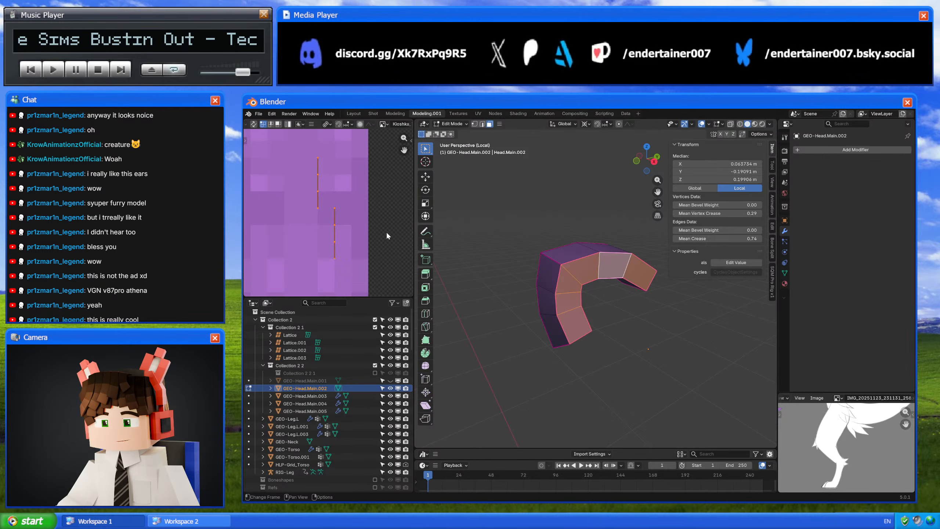
{"action": "left_click", "coordinate": [548, 276], "text": "shift"}
{"action": "left_click", "coordinate": [615, 264]}
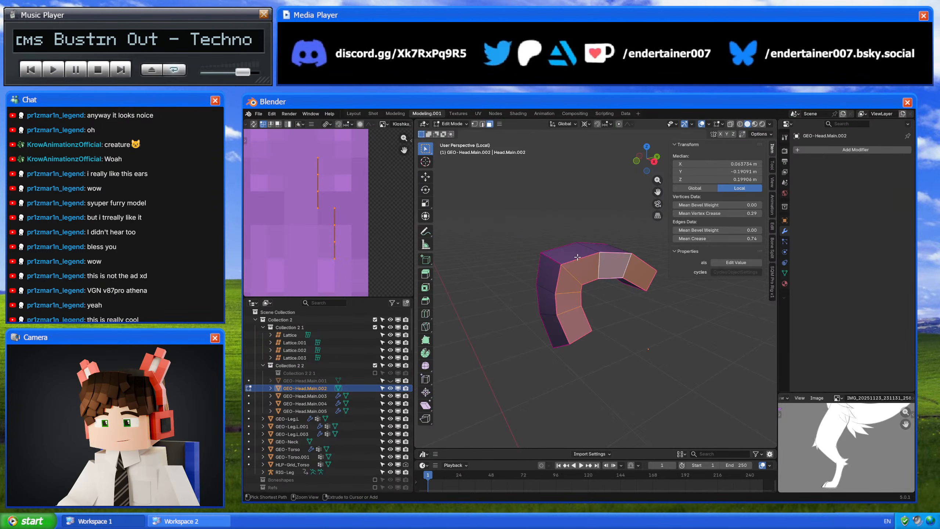
{"action": "key", "text": "g"}
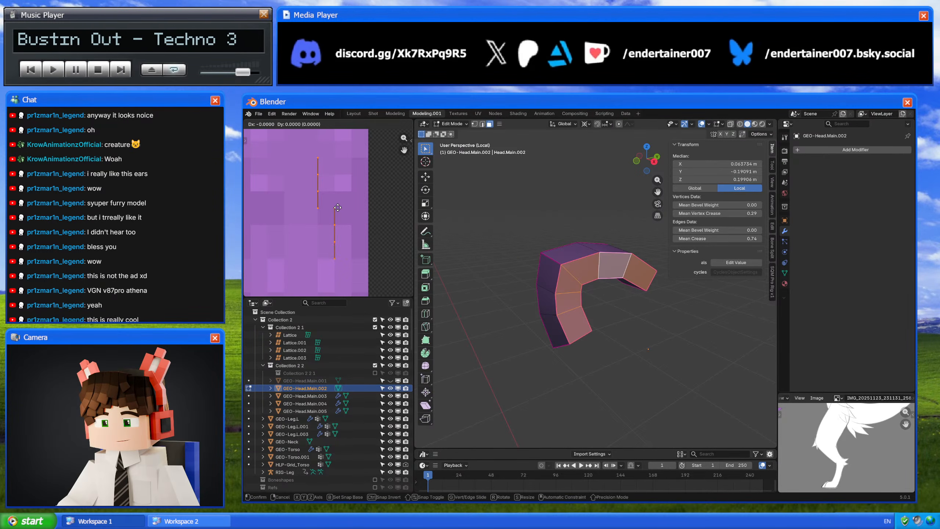
{"action": "left_click", "coordinate": [335, 208]}
- Select the six faces along the front tuft's inner side and shift their UVs along X onto the adjacent pixels
{"action": "middle_click_drag", "start_coordinate": [507, 263], "coordinate": [621, 330]}
{"action": "left_click", "coordinate": [620, 342]}
{"action": "left_click", "coordinate": [625, 315], "text": "shift"}
{"action": "left_click", "coordinate": [625, 278], "text": "shift"}
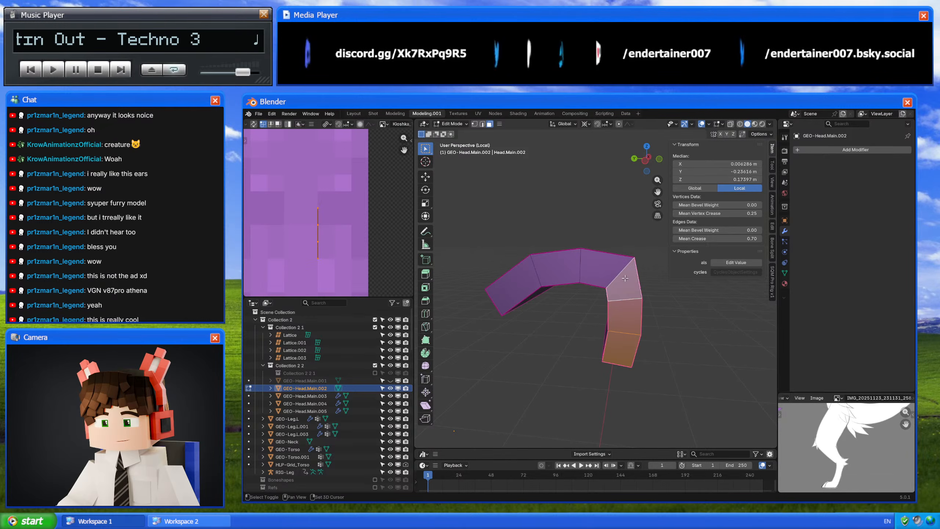
{"action": "left_click", "coordinate": [607, 268], "text": "shift"}
{"action": "left_click", "coordinate": [558, 267], "text": "shift"}
{"action": "left_click", "coordinate": [512, 285], "text": "shift"}
{"action": "key", "text": "g"}
{"action": "left_click", "coordinate": [358, 252]}
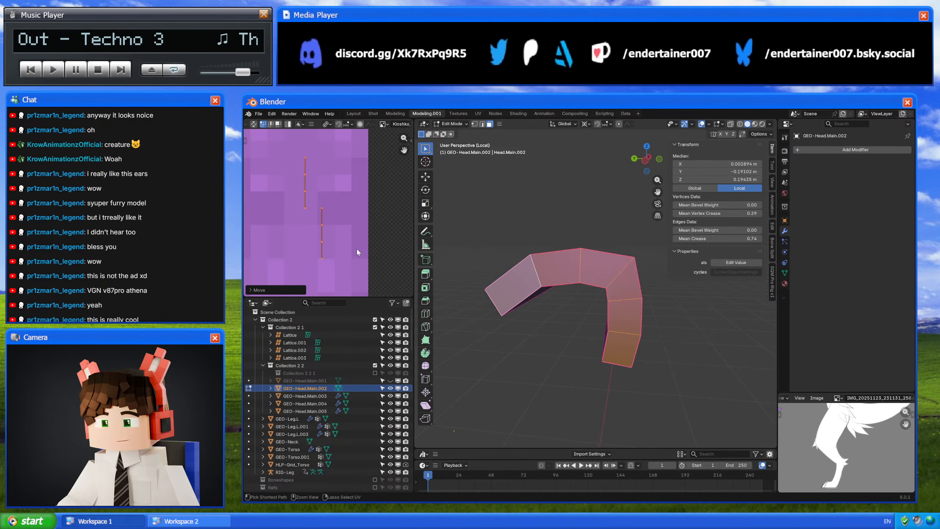
- Shift the UVs of the front tuft's two end faces along Y onto the adjacent pixels and return to Object Mode
{"action": "middle_click_drag", "start_coordinate": [615, 314], "coordinate": [657, 287]}
{"action": "left_click", "coordinate": [589, 309]}
{"action": "key", "text": "g"}
{"action": "left_click", "coordinate": [394, 250]}
{"action": "left_click", "coordinate": [511, 250]}
{"action": "key", "text": "g"}
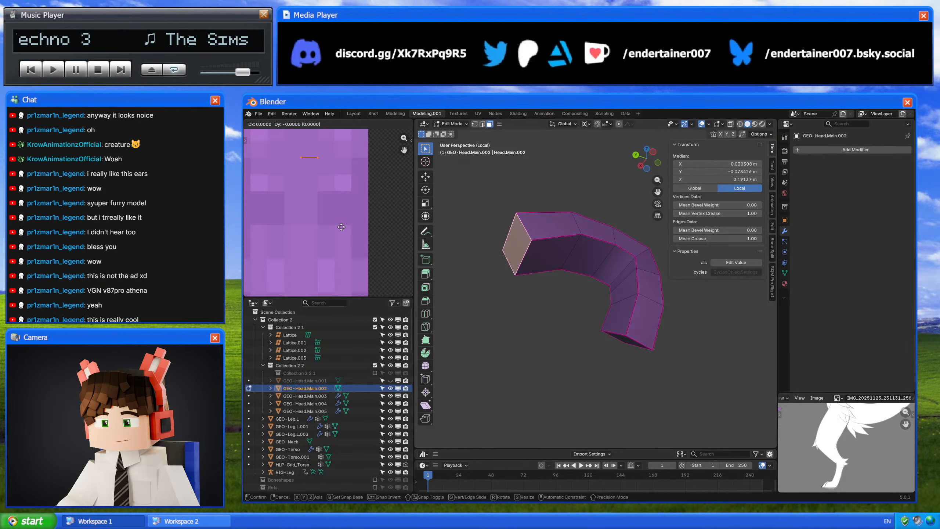
{"action": "left_click", "coordinate": [341, 227]}
{"action": "key", "text": "Tab"}
- Add Subdivision Surface and Mirror modifiers to the front tuft, placing Mirror first in the stack
{"action": "middle_click_drag", "start_coordinate": [455, 263], "coordinate": [585, 315]}
{"action": "key", "text": "shift+a"}
{"action": "type", "text": "s"}
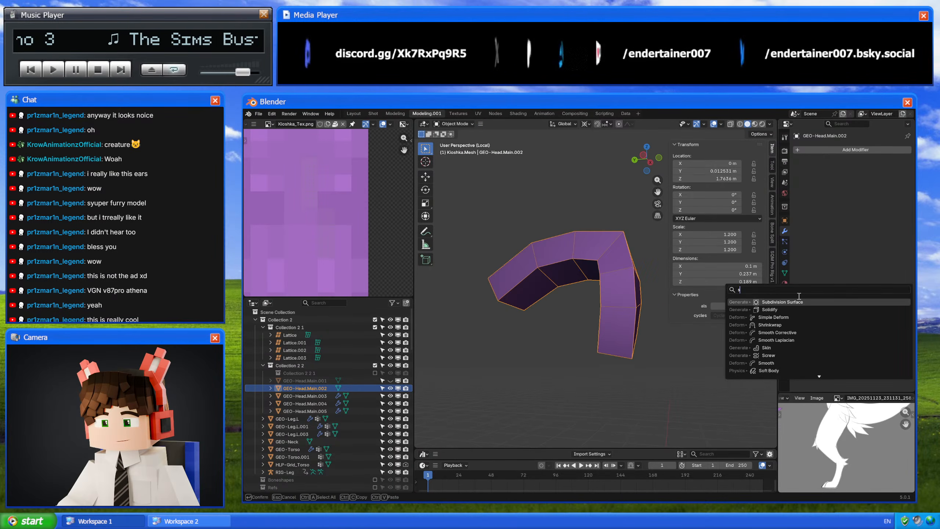
{"action": "key", "text": "Return"}
{"action": "key", "text": "shift+a"}
{"action": "type", "text": "mirr"}
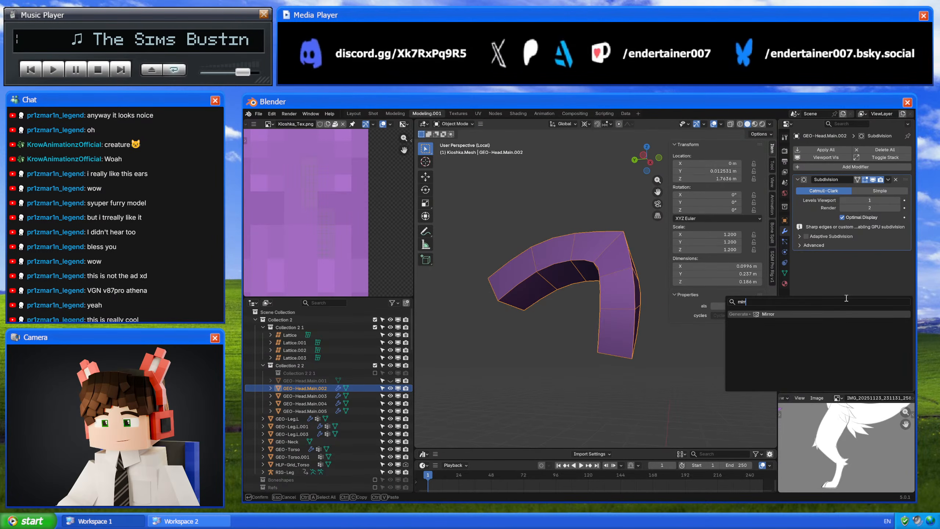
{"action": "key", "text": "Return"}
{"action": "left_click_drag", "start_coordinate": [906, 247], "coordinate": [894, 174]}
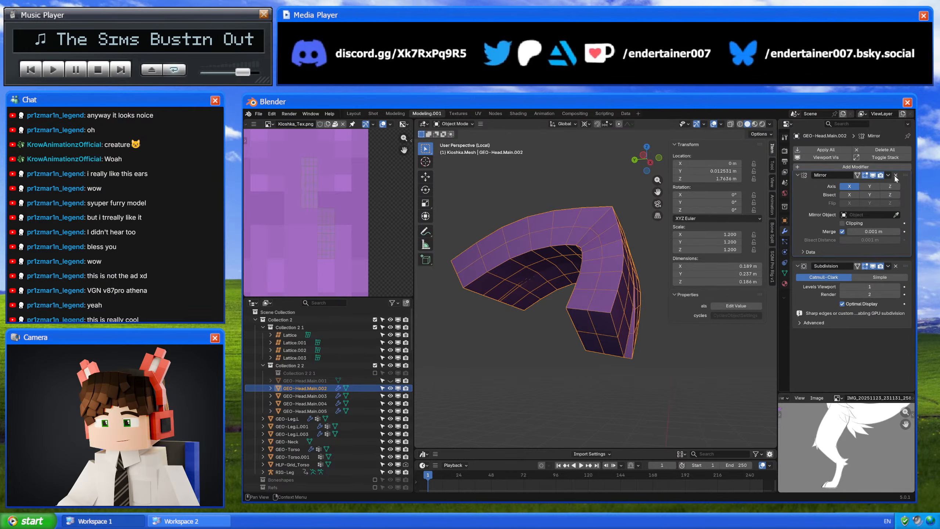
- Leave local view, pick the mirror object for the front tuft's Mirror modifier and apply the modifier
{"action": "middle_click_drag", "start_coordinate": [634, 249], "coordinate": [567, 262]}
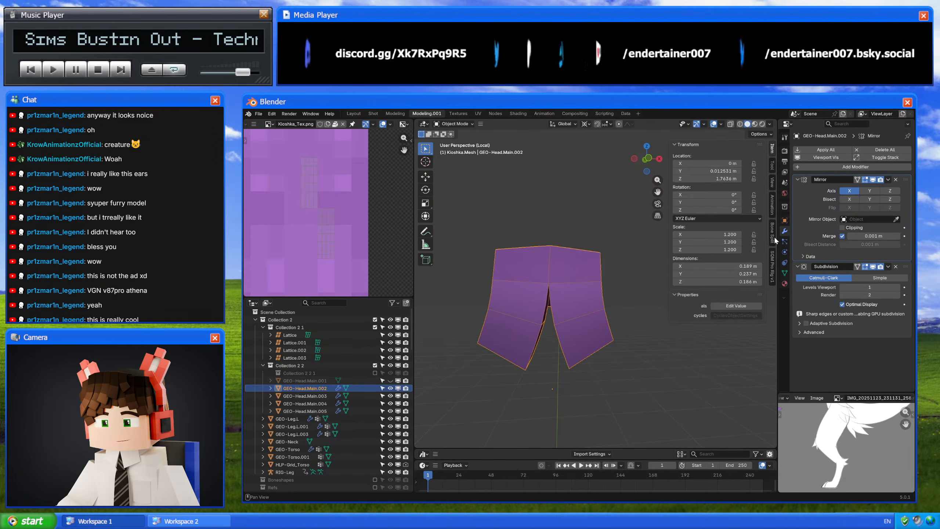
{"action": "key", "text": "KP_Divide"}
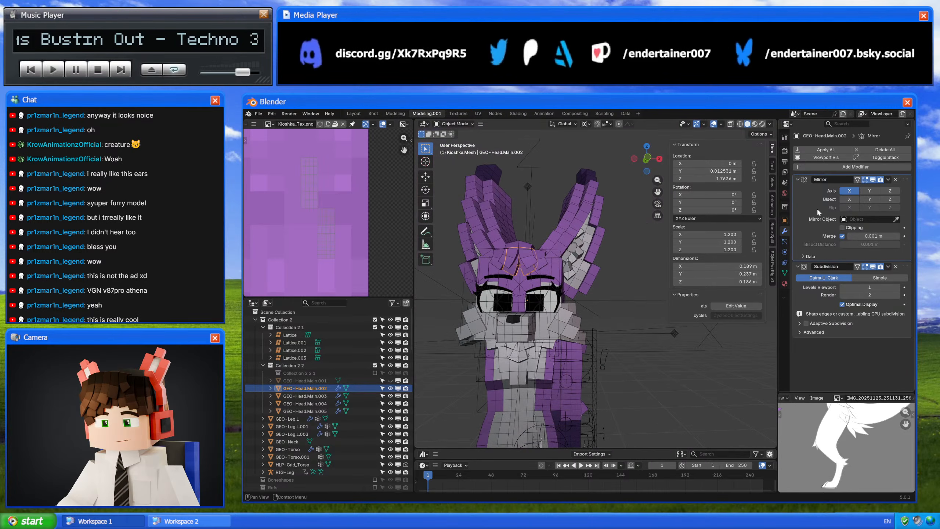
{"action": "key", "text": "Escape"}
{"action": "mouse_move", "coordinate": [624, 329]}
{"action": "middle_mouse_down"}
{"action": "mouse_move", "coordinate": [604, 329]}
{"action": "mouse_move", "coordinate": [609, 336]}
{"action": "mouse_move", "coordinate": [629, 315]}
{"action": "middle_mouse_up"}
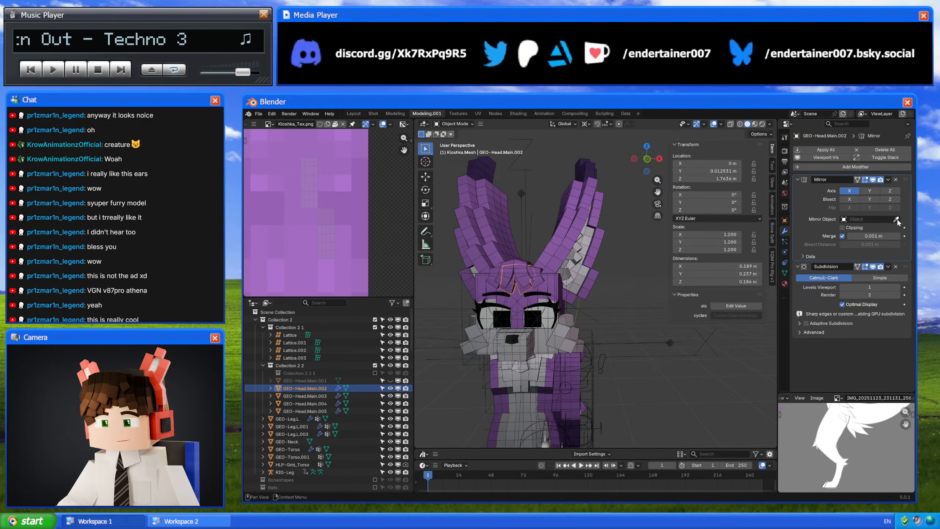
{"action": "left_click", "coordinate": [889, 179]}
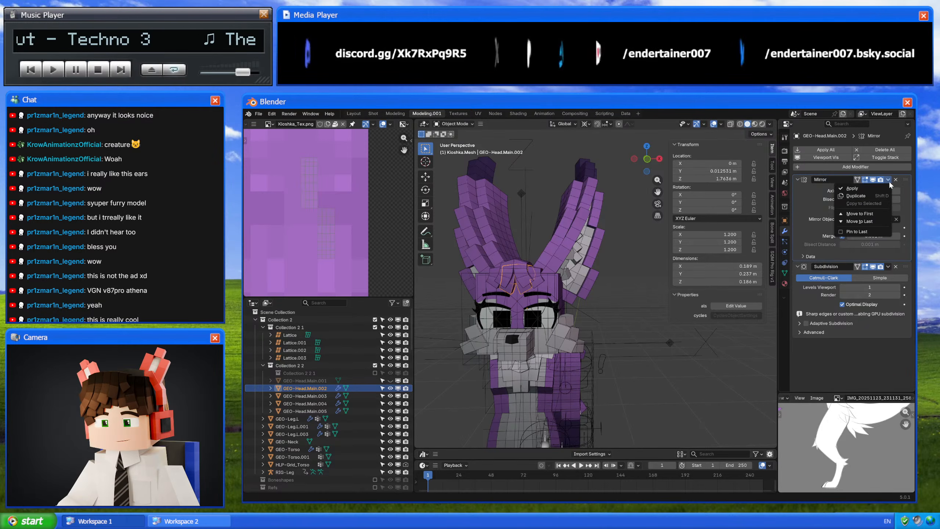
{"action": "left_click", "coordinate": [865, 189]}
- Select the four forehead and side tuft objects, GEO-Head.Main.002 to GEO-Head.Main.005, with GEO-Head.Main.002 active
{"action": "key", "text": "KP_Decimal"}
{"action": "scroll", "coordinate": [643, 276], "scroll_direction": "down", "scroll_amount": 5}
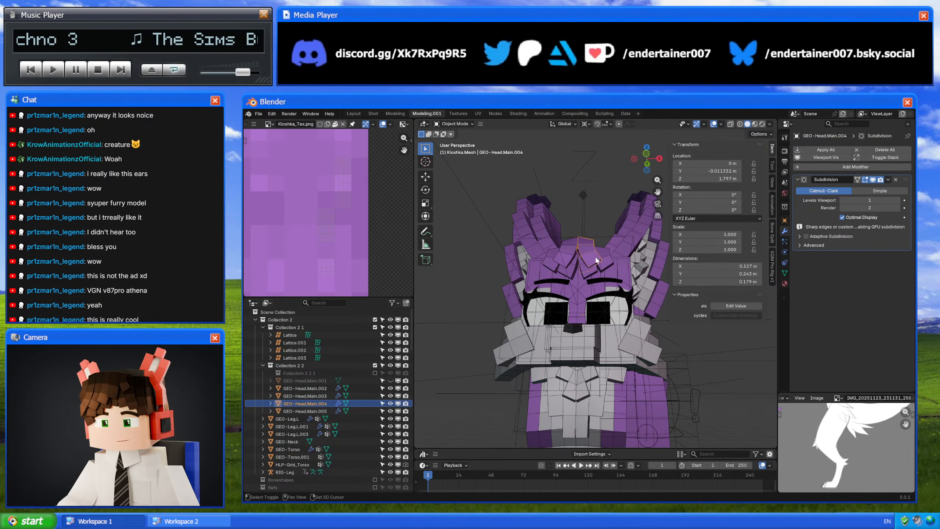
{"action": "left_click", "coordinate": [573, 254]}
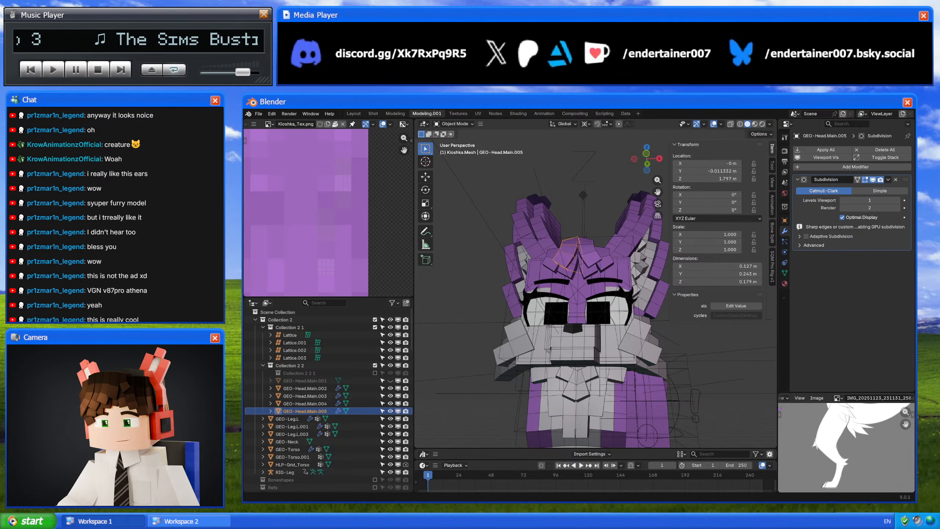
{"action": "scroll", "coordinate": [609, 238], "scroll_direction": "up", "scroll_amount": 5}
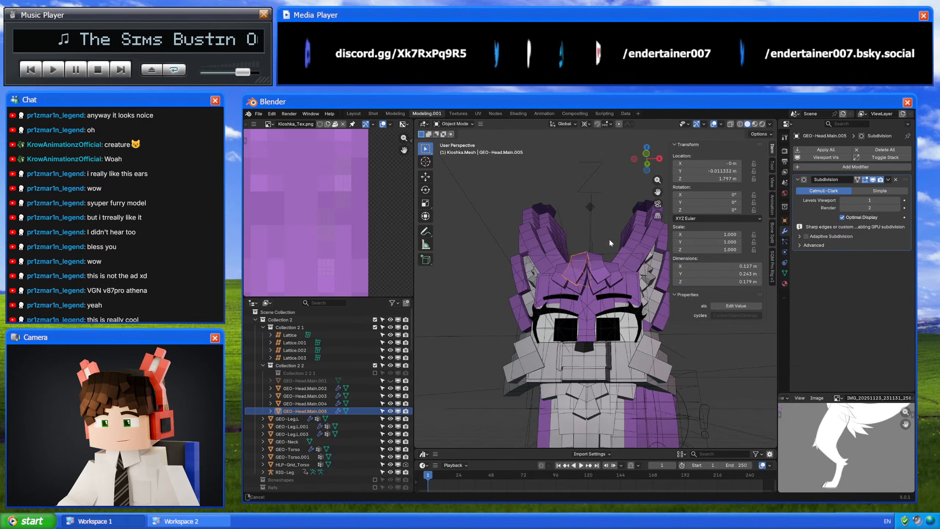
{"action": "left_click", "coordinate": [611, 299], "text": "shift"}
{"action": "left_click", "coordinate": [507, 310], "text": "shift"}
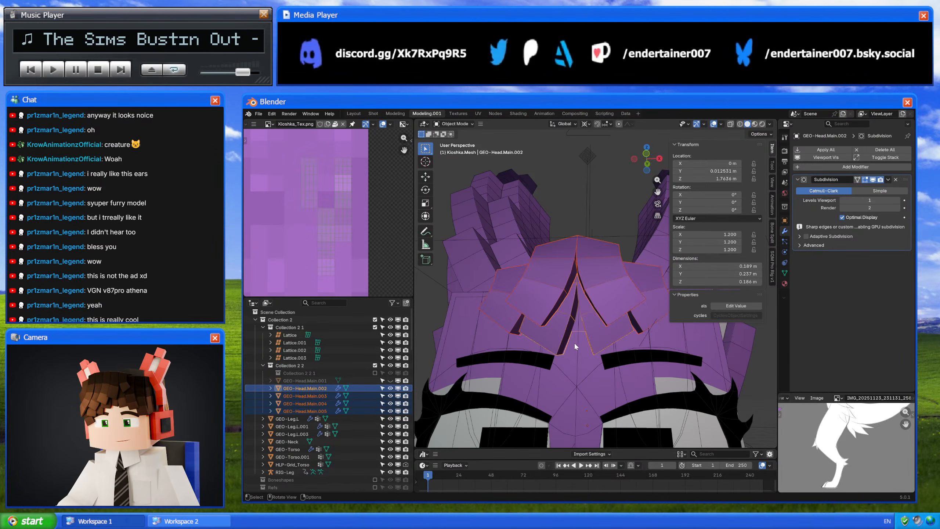
- Reselect the four forehead and side tuft objects with GEO-Head.Main.002 active and join them into it
{"action": "left_click", "coordinate": [596, 369]}
{"action": "left_click", "coordinate": [531, 310]}
{"action": "left_click", "coordinate": [600, 309], "text": "shift"}
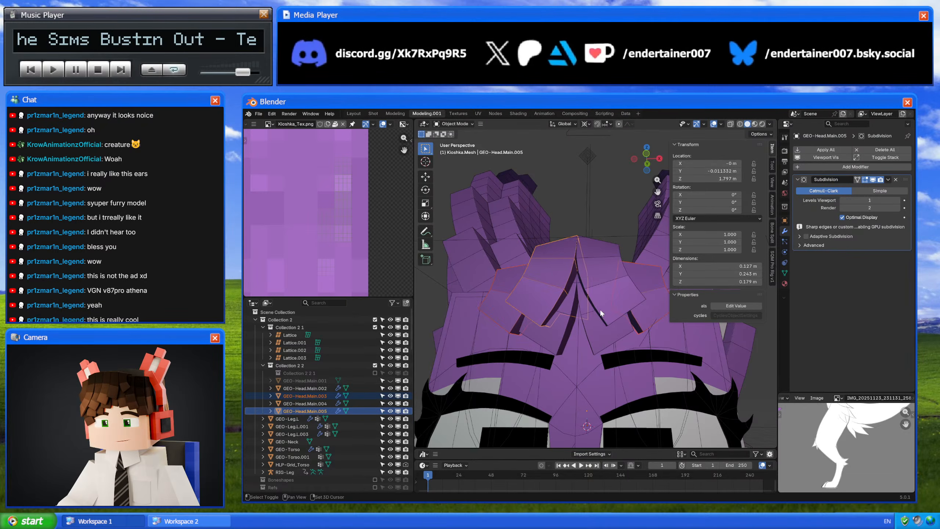
{"action": "left_click", "coordinate": [637, 295], "text": "shift"}
{"action": "left_click", "coordinate": [564, 329], "text": "shift"}
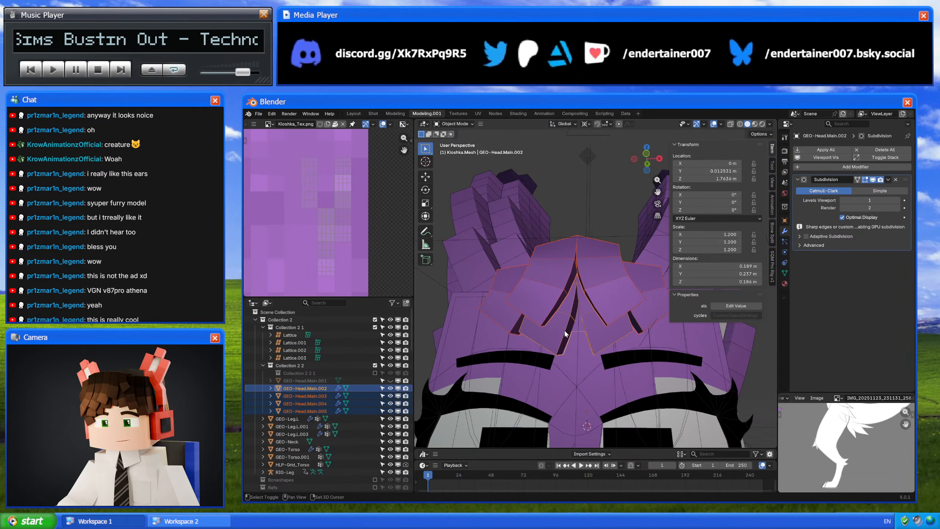
{"action": "right_click", "coordinate": [607, 330]}
{"action": "left_click", "coordinate": [612, 260]}
- Set the joined hair object's origin to the 3D cursor and apply its scale
{"action": "mouse_move", "coordinate": [611, 263]}
{"action": "middle_mouse_down"}
{"action": "mouse_move", "coordinate": [604, 244]}
{"action": "mouse_move", "coordinate": [616, 253]}
{"action": "middle_mouse_up"}
{"action": "right_click", "coordinate": [616, 254]}
{"action": "mouse_move", "coordinate": [600, 286]}
{"action": "left_click", "coordinate": [681, 302]}
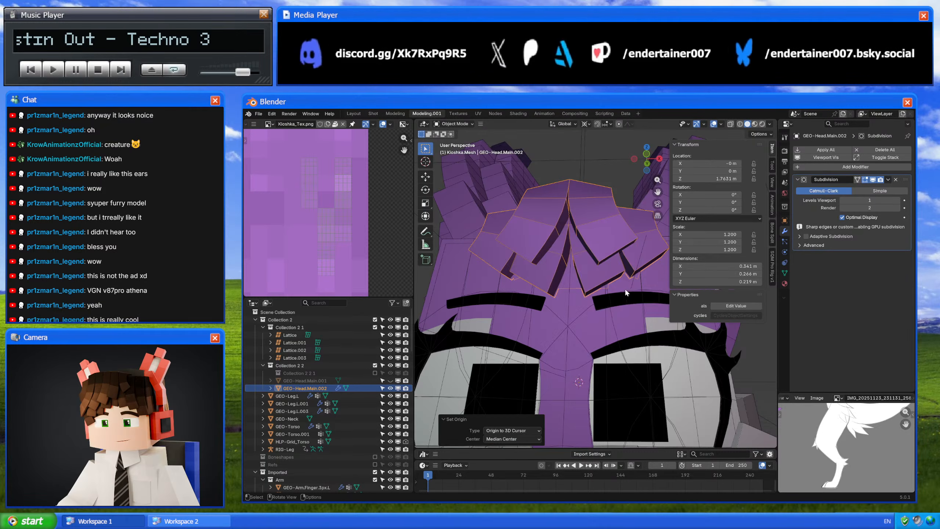
{"action": "middle_click_drag", "start_coordinate": [624, 289], "coordinate": [607, 296]}
{"action": "key", "text": "ctrl+a"}
{"action": "left_click", "coordinate": [601, 296]}
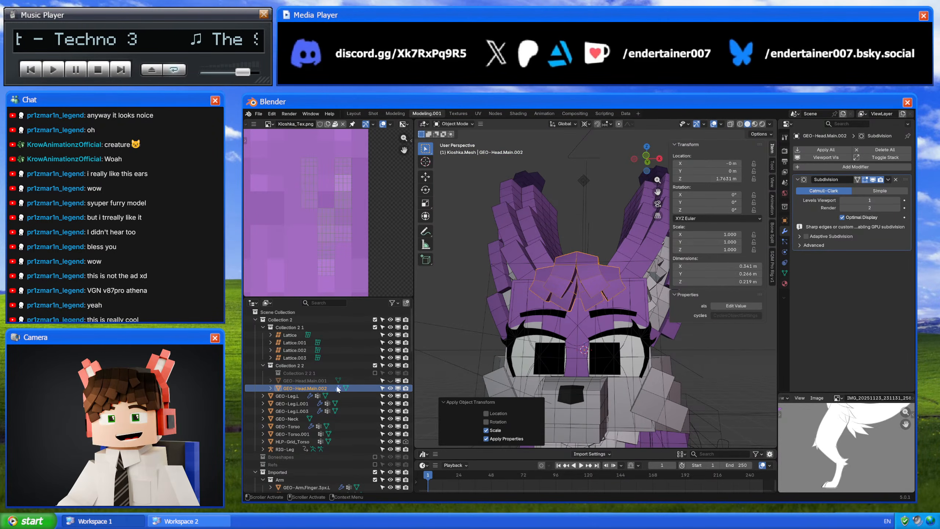
- Move the joined hair object into the Kioshka.Mesh collection and place the CH-Kioshka collection first in the scene hierarchy
{"action": "left_click_drag", "start_coordinate": [329, 387], "coordinate": [328, 463]}
{"action": "left_click", "coordinate": [313, 461]}
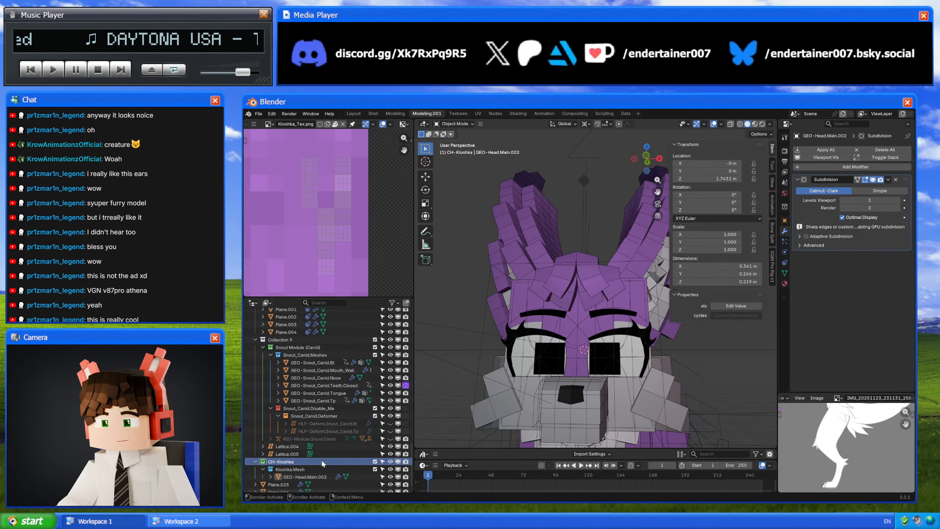
{"action": "left_click_drag", "start_coordinate": [291, 464], "coordinate": [325, 317]}
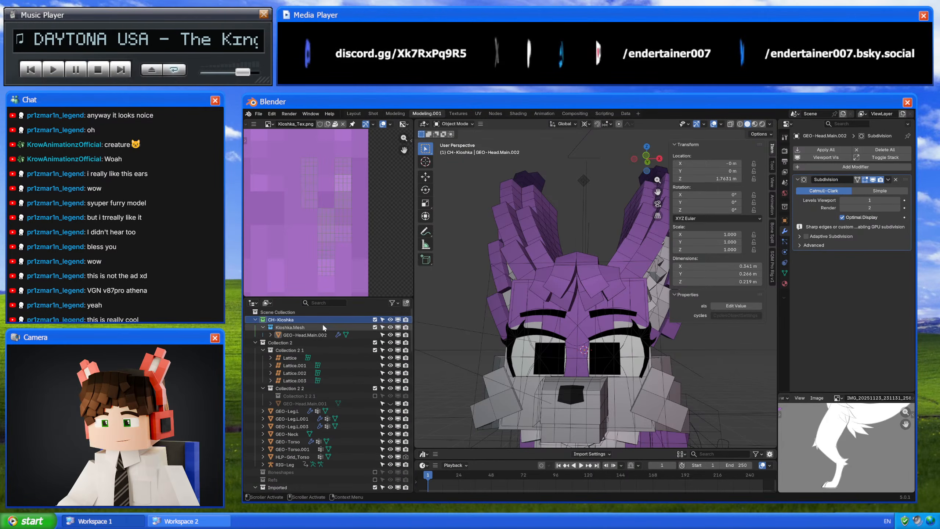
- Rename the joined hair object to GEO-Kioshka.Hair and its mesh data to Kioshka.Hair
{"action": "double_click", "coordinate": [321, 334]}
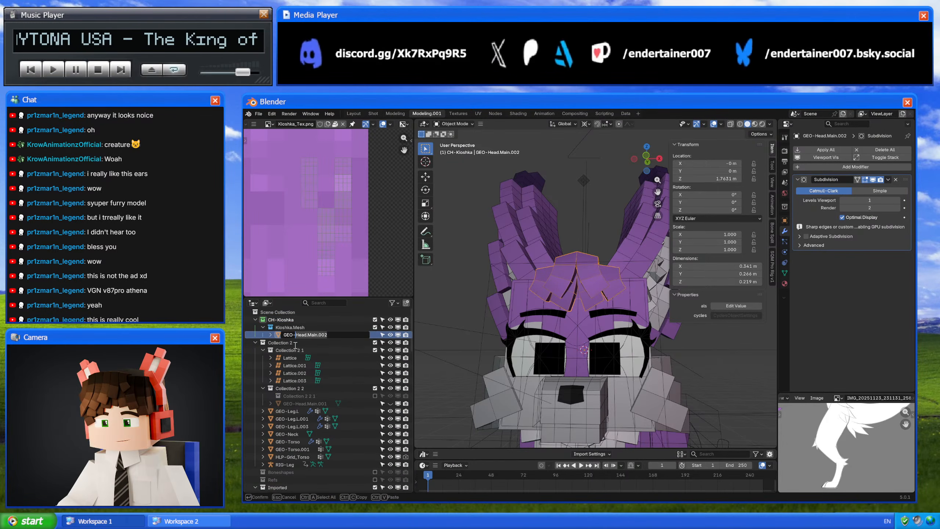
{"action": "type", "text": "Kioshka"}
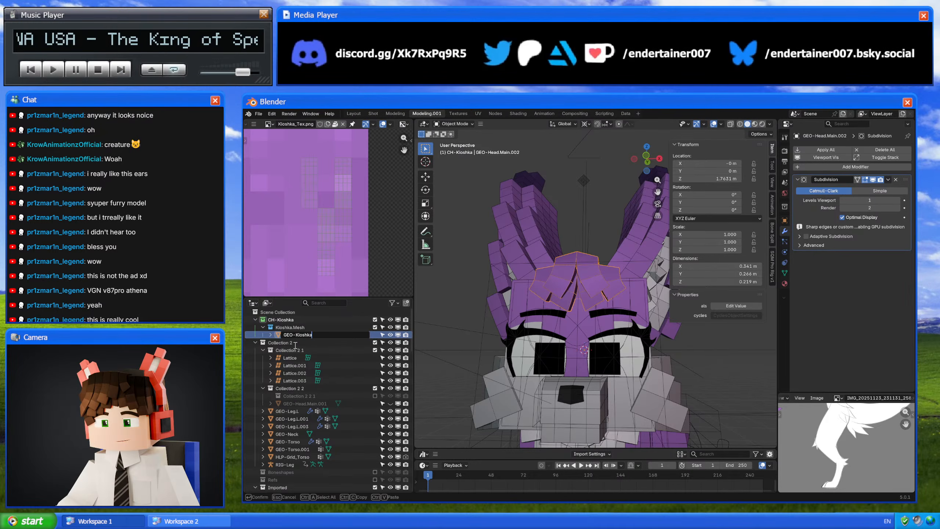
{"action": "type", "text": ".Hair"}
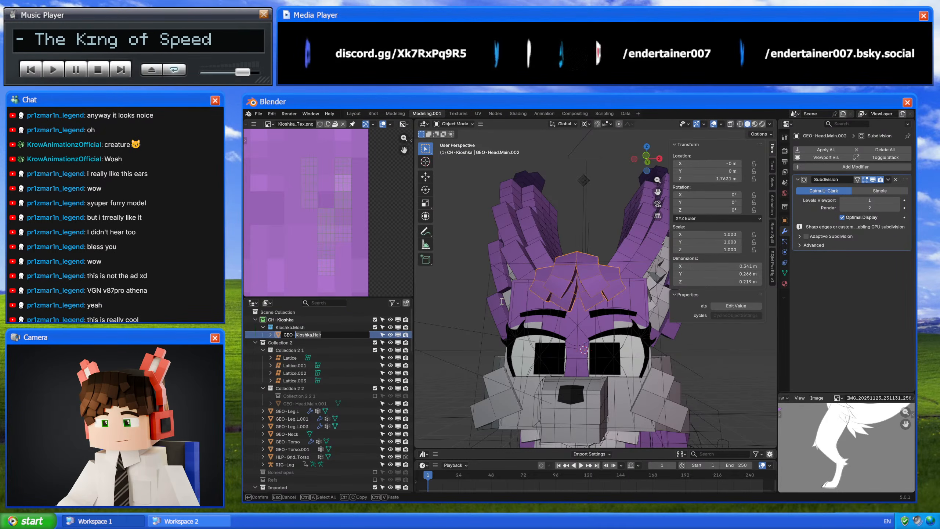
{"action": "key", "text": "Return"}
{"action": "left_click", "coordinate": [785, 273]}
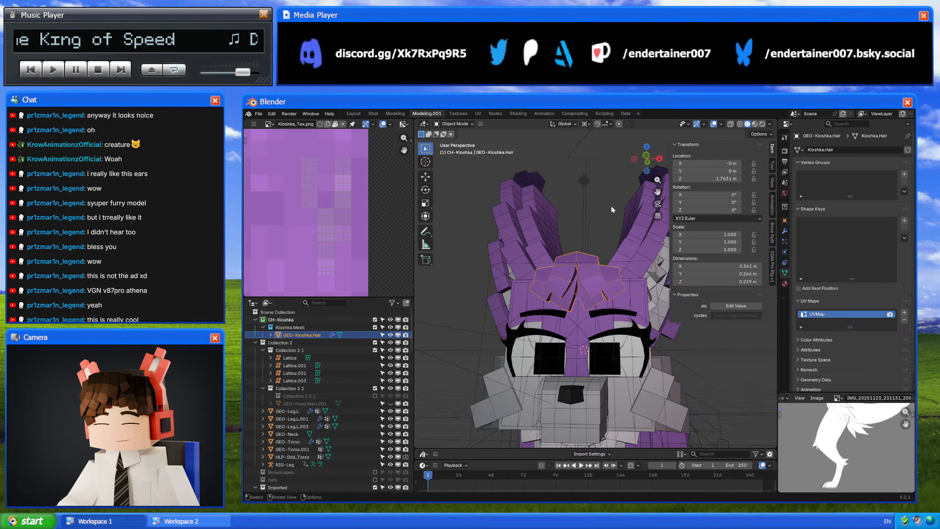
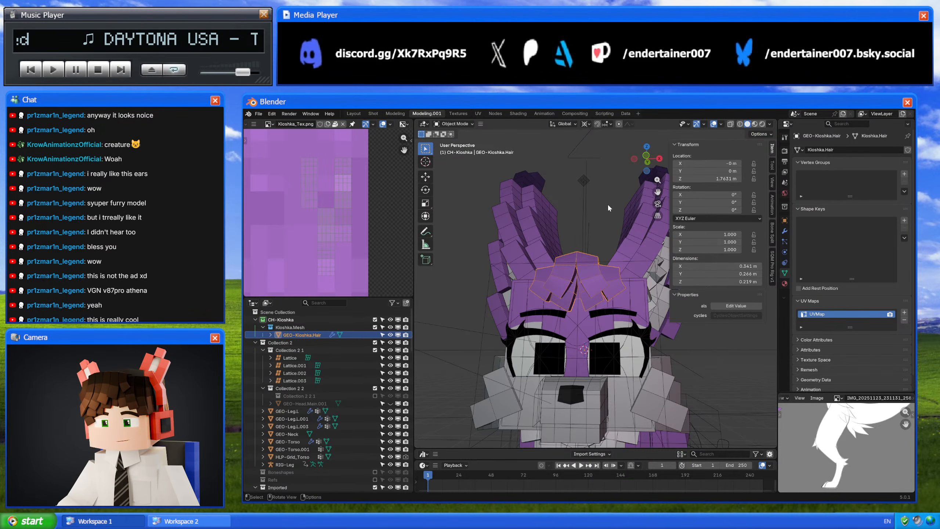
- Remove the Mirror modifier from the ear Plane.023 and from its dark tip block Plane.024
{"action": "middle_click_drag", "start_coordinate": [524, 169], "coordinate": [588, 290]}
{"action": "left_click", "coordinate": [573, 289]}
{"action": "left_click", "coordinate": [585, 274]}
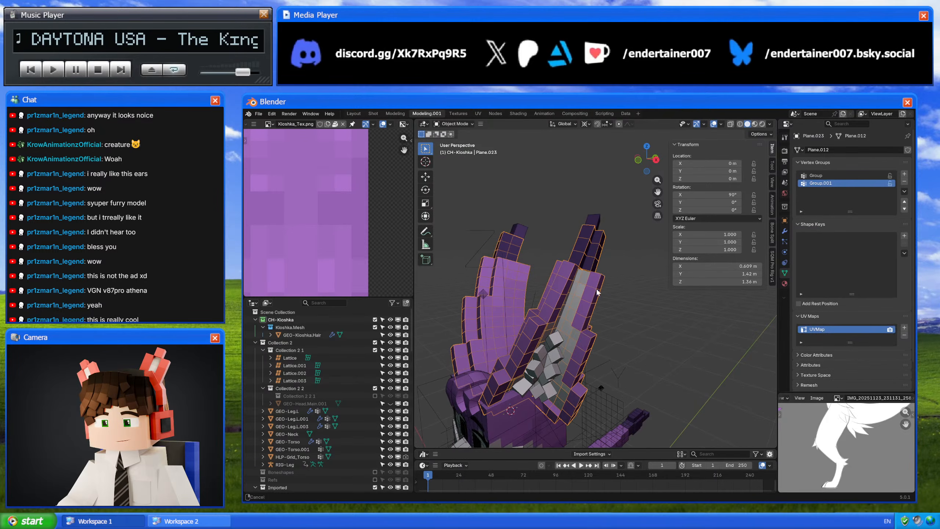
{"action": "left_click", "coordinate": [785, 231]}
{"action": "middle_click_drag", "start_coordinate": [660, 274], "coordinate": [685, 261]}
{"action": "left_click", "coordinate": [896, 180]}
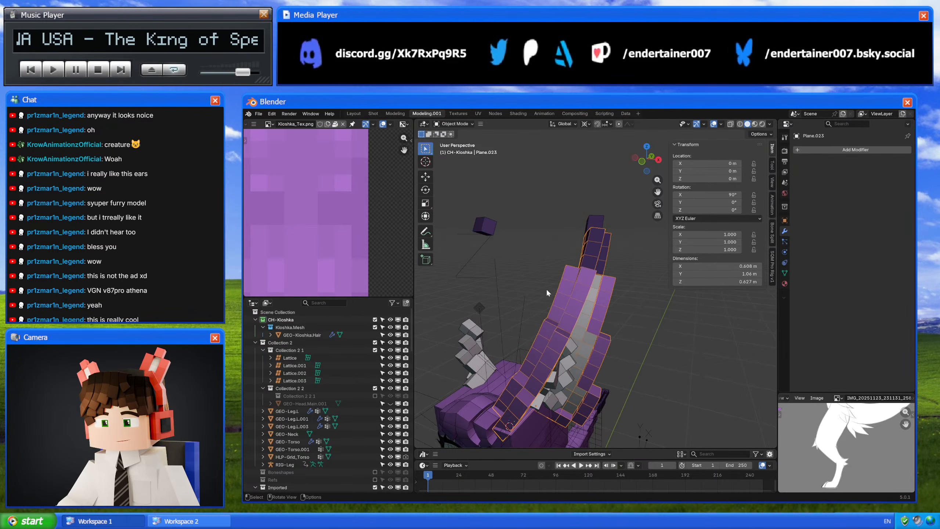
{"action": "left_click", "coordinate": [488, 229]}
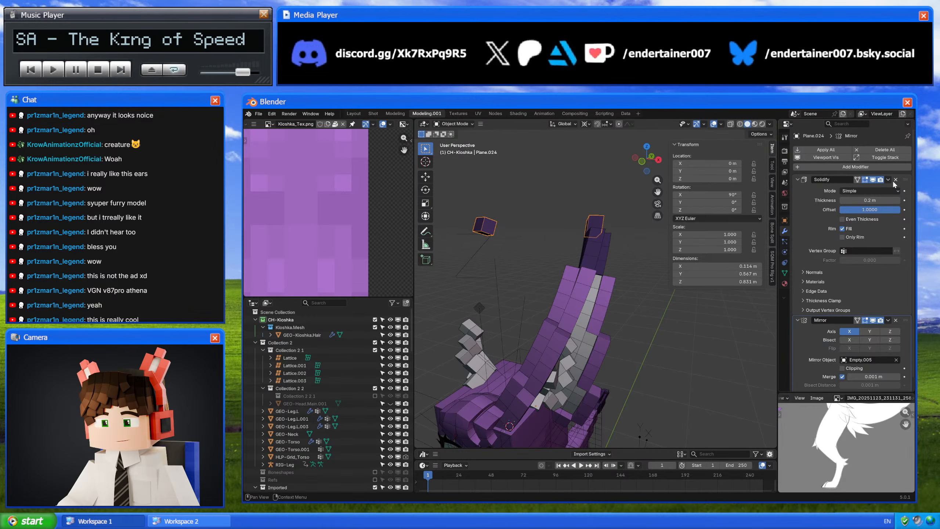
{"action": "left_click", "coordinate": [896, 320]}
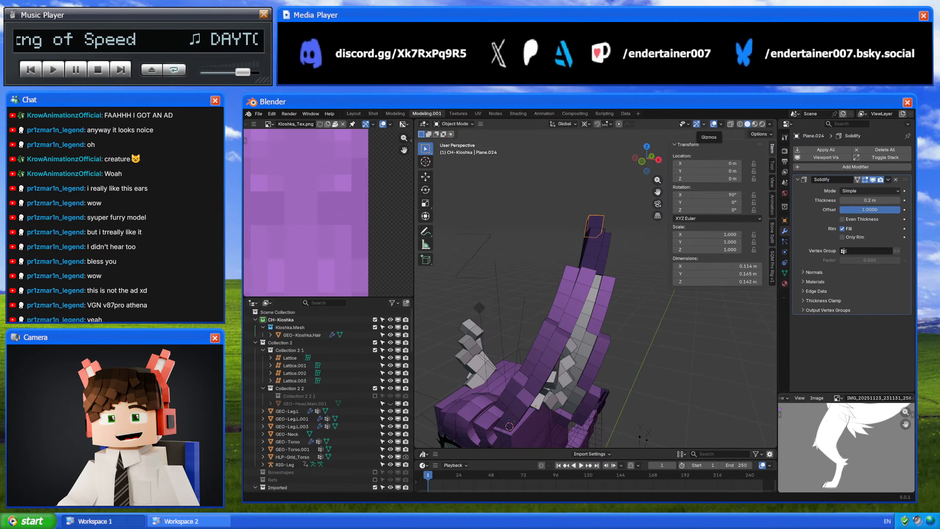
{"action": "middle_click_drag", "start_coordinate": [584, 276], "coordinate": [526, 333]}
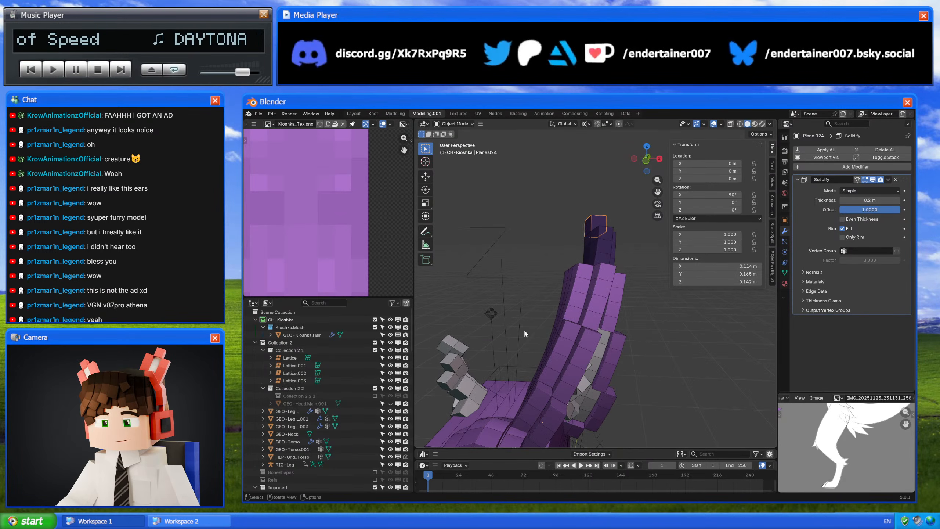
- Remove the Mirror modifier from inner-ear tuft Plane.012 and place the Empty.006 Mirror first in Plane.011's modifier stack
{"action": "left_click", "coordinate": [488, 295]}
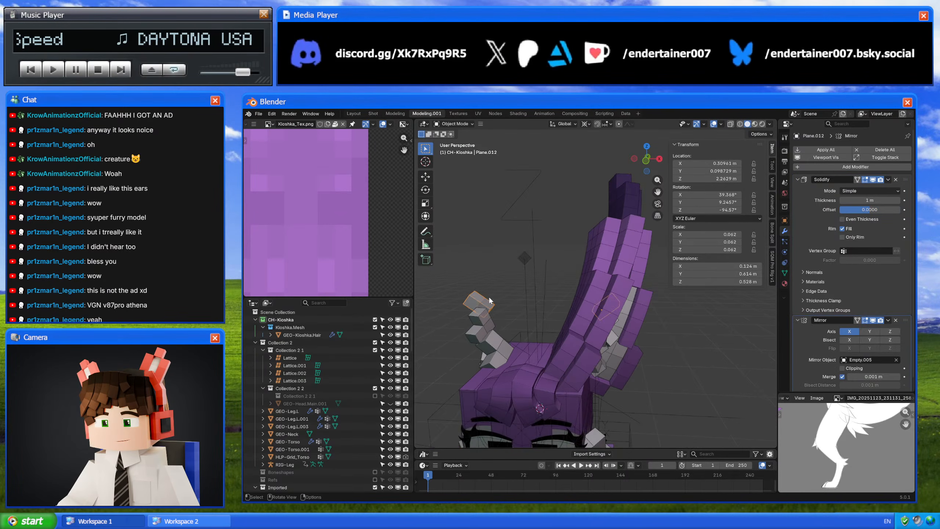
{"action": "middle_click_drag", "start_coordinate": [489, 296], "coordinate": [622, 296]}
{"action": "left_click_drag", "start_coordinate": [905, 320], "coordinate": [905, 192]}
{"action": "left_click", "coordinate": [896, 180]}
{"action": "middle_click_drag", "start_coordinate": [488, 295], "coordinate": [509, 294]}
{"action": "left_click", "coordinate": [509, 293]}
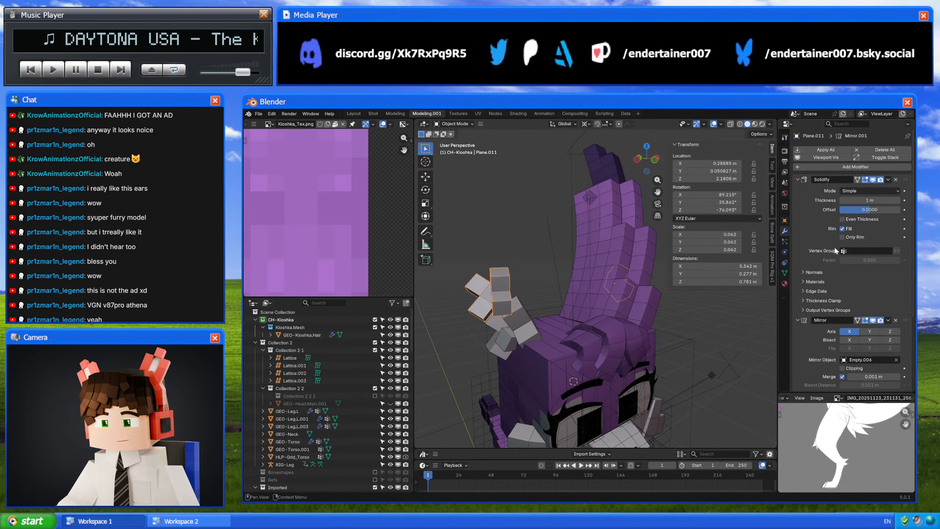
{"action": "left_click_drag", "start_coordinate": [907, 325], "coordinate": [903, 144]}
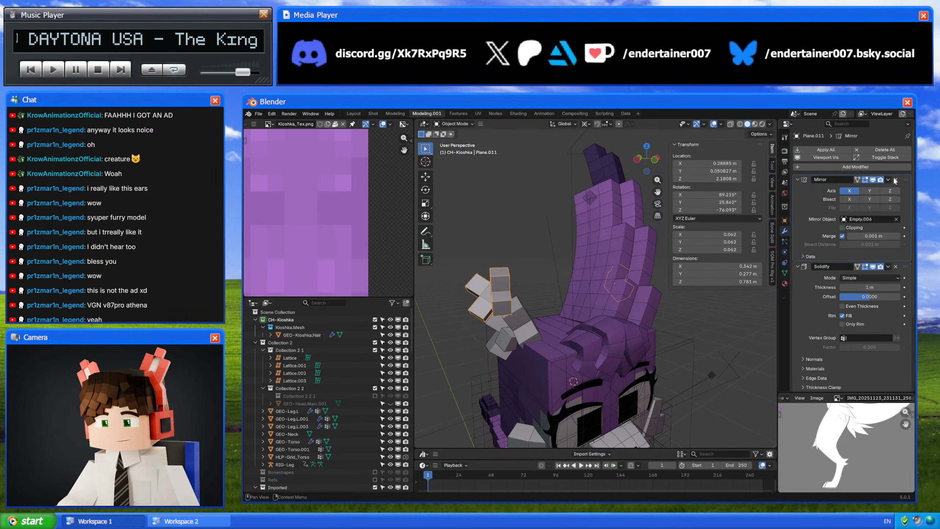
- Try deleting the Empty.006 Mirror modifier from inner-ear tuft Plane.011 and undo the change
{"action": "left_click", "coordinate": [895, 180]}
{"action": "middle_click_drag", "start_coordinate": [464, 306], "coordinate": [539, 312]}
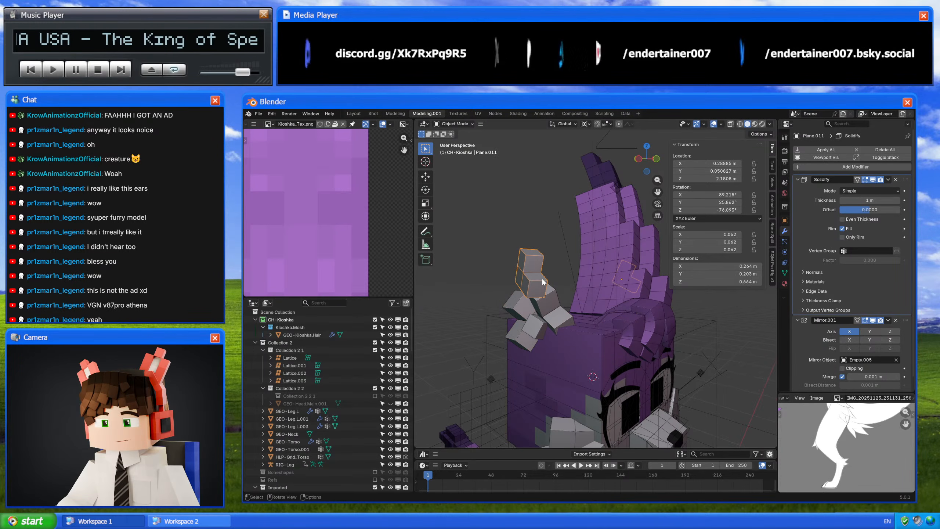
{"action": "left_click", "coordinate": [896, 320]}
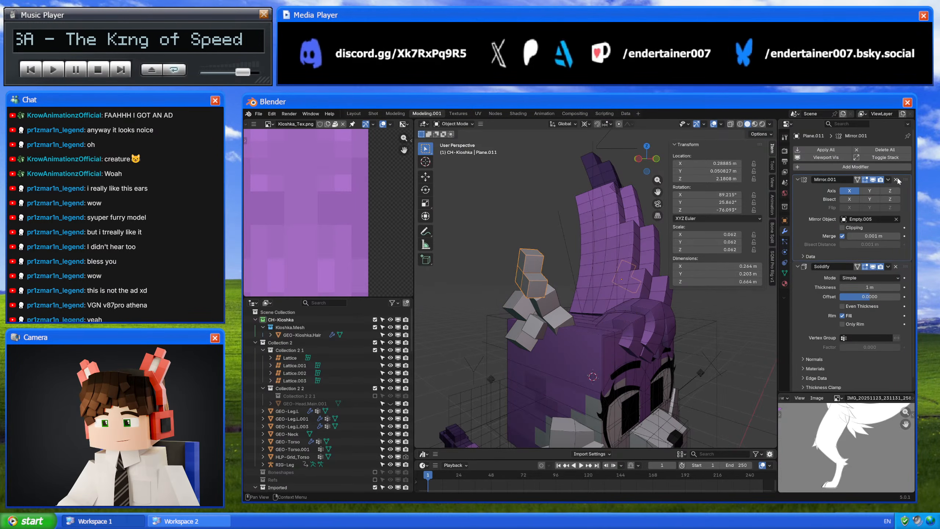
{"action": "middle_click_drag", "start_coordinate": [611, 285], "coordinate": [558, 283]}
{"action": "key", "text": "ctrl+z"}
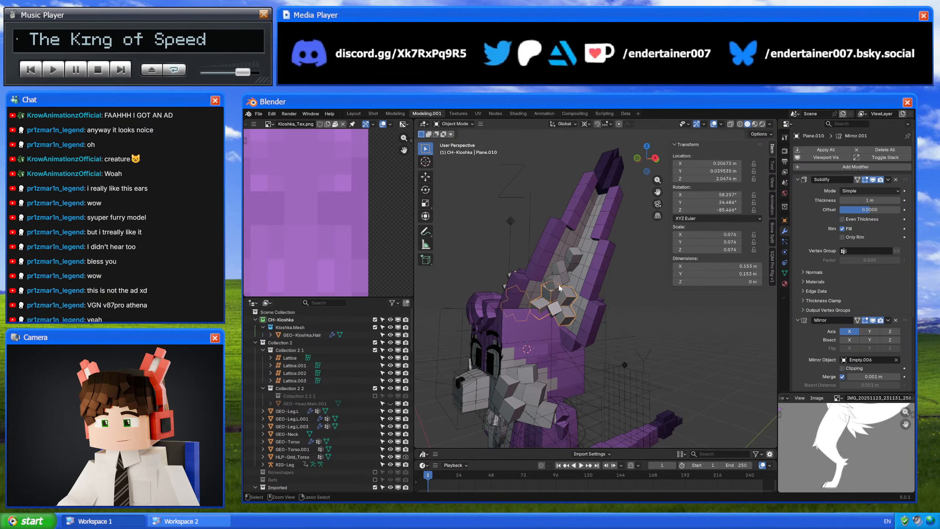
{"action": "key", "text": "ctrl+z"}
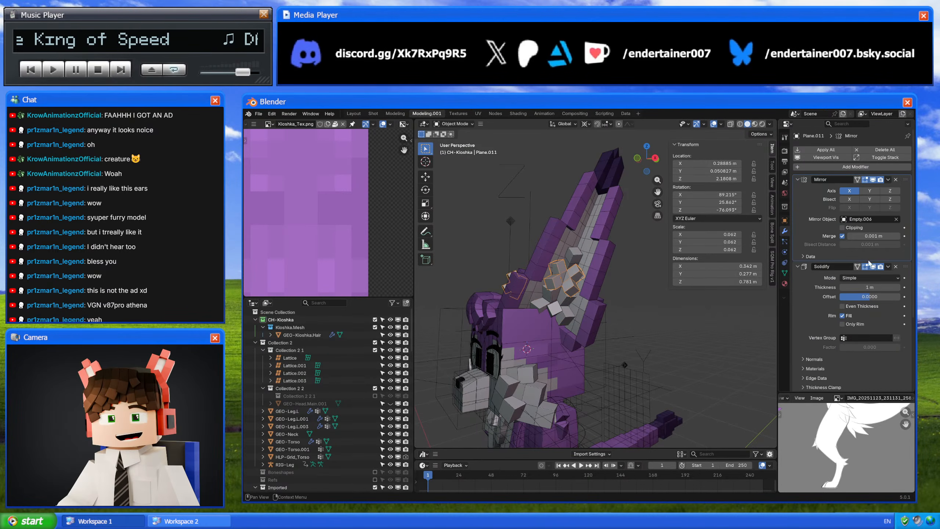
- Move Mirror.001, which uses Empty.005, to the start of Plane.011's modifier stack and delete it
{"action": "scroll", "coordinate": [871, 274], "scroll_direction": "down", "scroll_amount": 3}
{"action": "left_click_drag", "start_coordinate": [906, 362], "coordinate": [891, 160]}
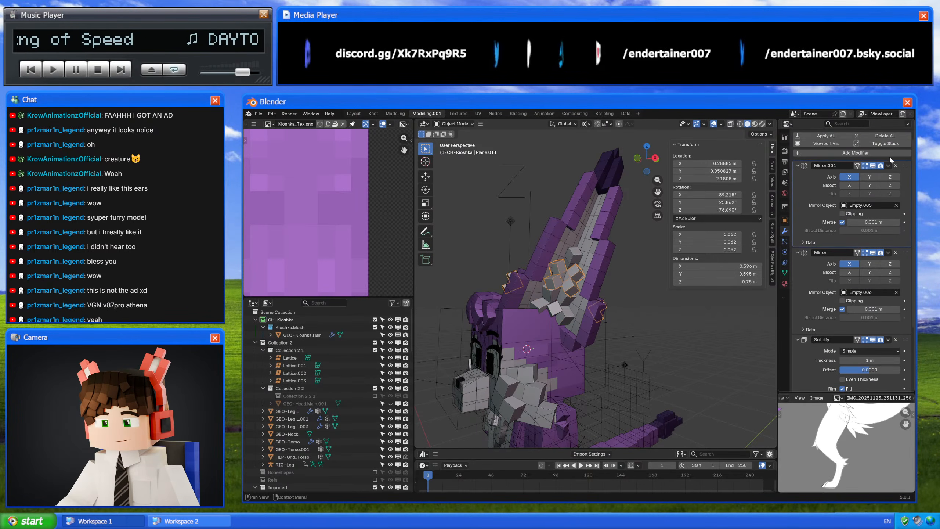
{"action": "left_click", "coordinate": [896, 166]}
- Remove the Mirror modifiers that copy the lower inner-ear tufts across the head, including Mirror.001 on Plane.010
{"action": "middle_click_drag", "start_coordinate": [555, 259], "coordinate": [611, 279]}
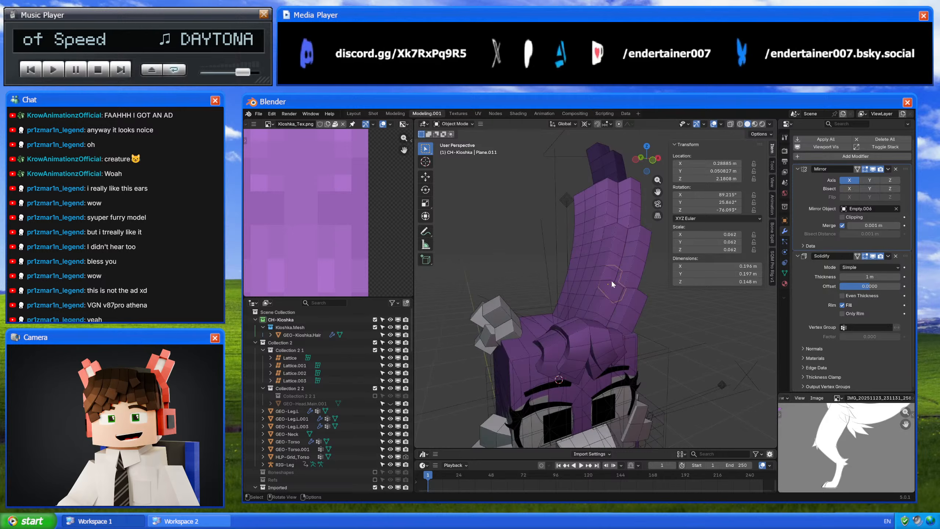
{"action": "left_click", "coordinate": [496, 321]}
{"action": "scroll", "coordinate": [895, 321], "scroll_direction": "down", "scroll_amount": 4}
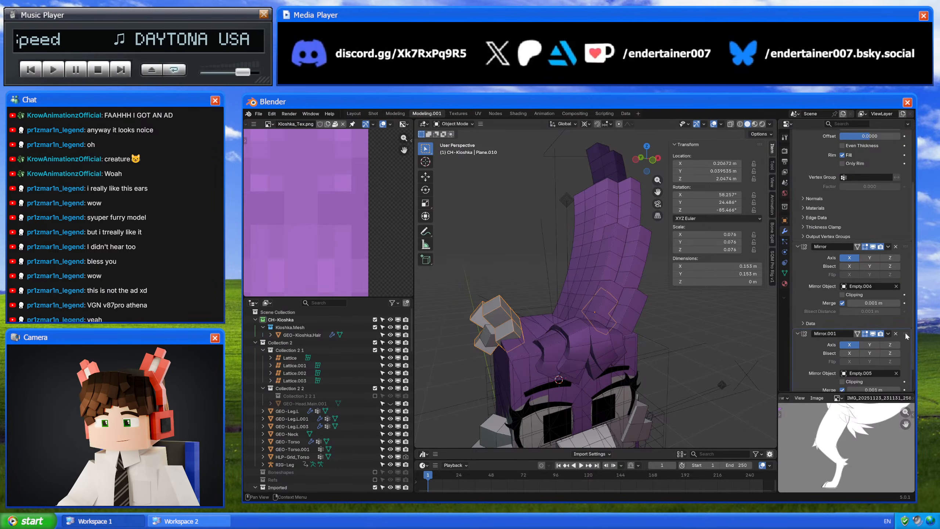
{"action": "left_click_drag", "start_coordinate": [906, 336], "coordinate": [890, 258]}
{"action": "left_click_drag", "start_coordinate": [906, 293], "coordinate": [891, 183]}
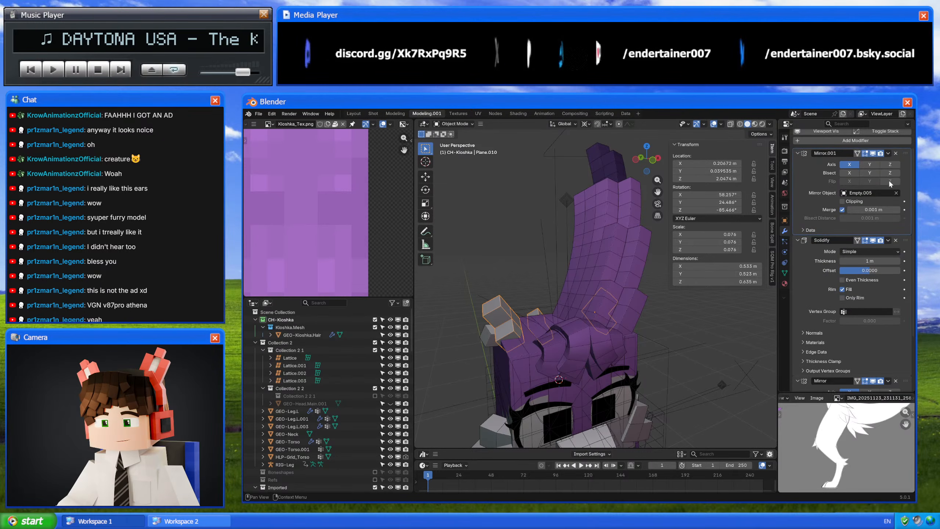
{"action": "left_click", "coordinate": [896, 153]}
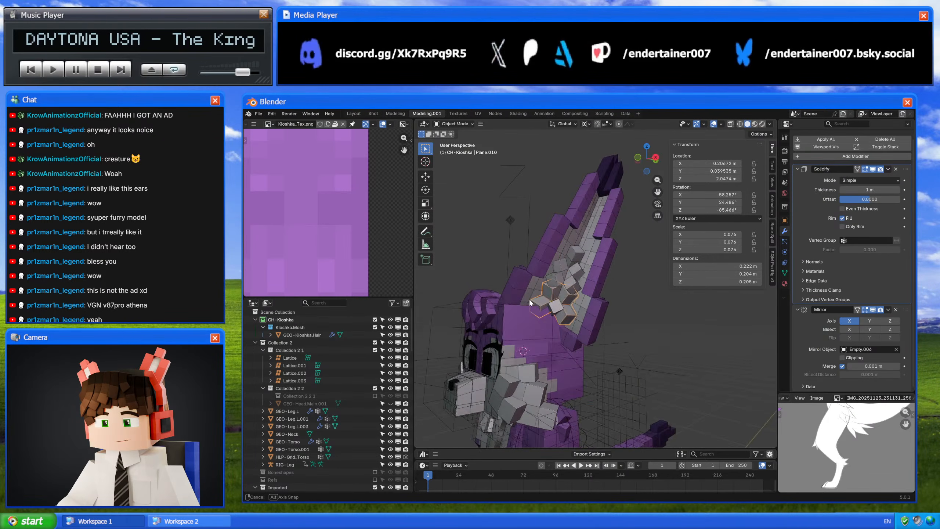
{"action": "left_click", "coordinate": [896, 309]}
- Apply the Solidify modifier on the ear tip Plane.024 and join the tip into the ear Plane.023
{"action": "middle_click_drag", "start_coordinate": [609, 320], "coordinate": [581, 256]}
{"action": "left_click", "coordinate": [601, 271]}
{"action": "left_click", "coordinate": [602, 159]}
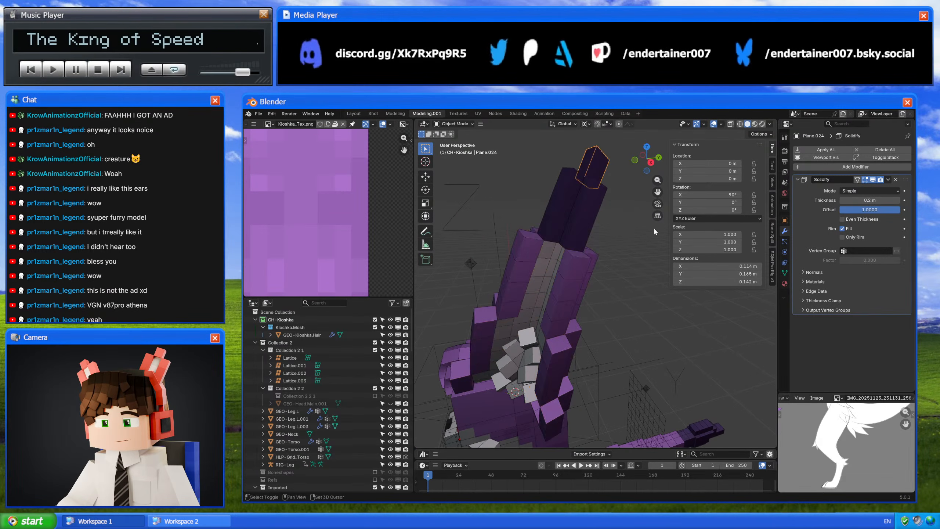
{"action": "middle_click_drag", "start_coordinate": [655, 228], "coordinate": [629, 336], "text": "shift"}
{"action": "scroll", "coordinate": [629, 336], "scroll_direction": "up", "scroll_amount": 2}
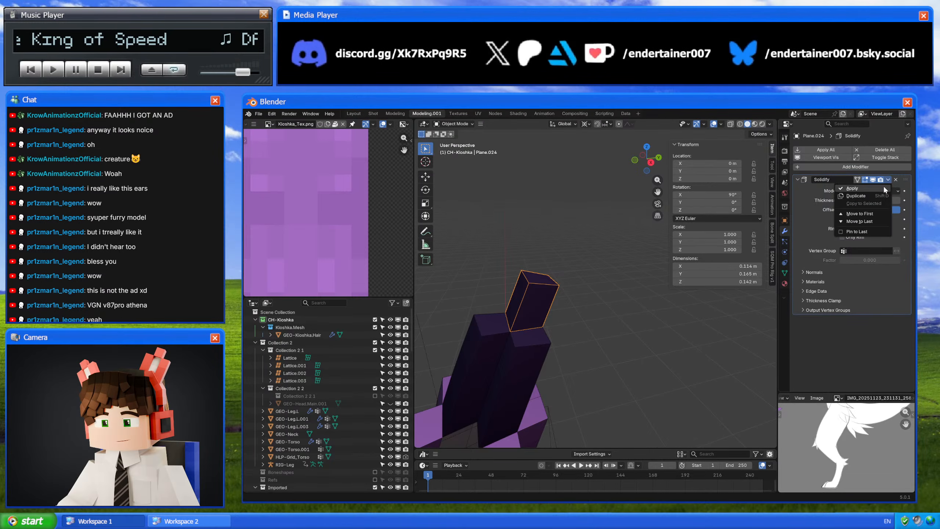
{"action": "left_click", "coordinate": [885, 189]}
{"action": "left_click", "coordinate": [535, 342], "text": "shift"}
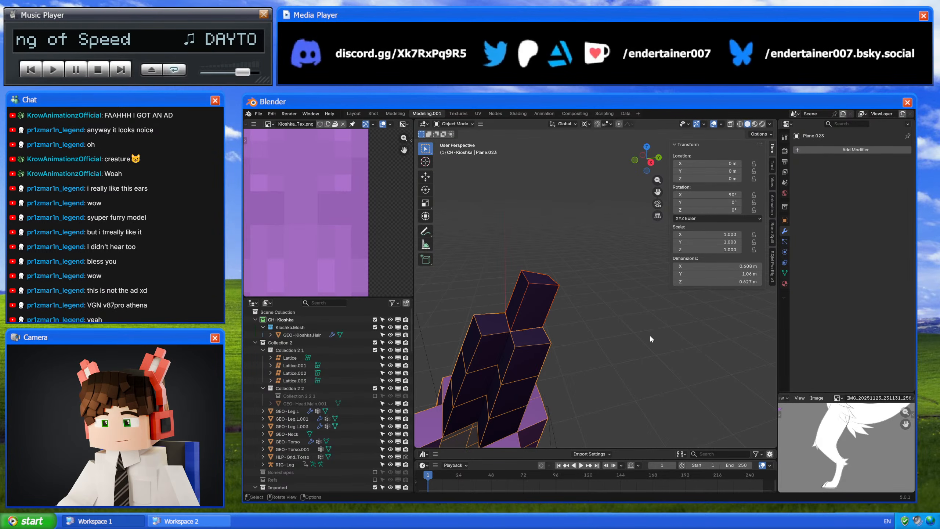
{"action": "right_click", "coordinate": [651, 336]}
{"action": "left_click", "coordinate": [632, 322]}
- Merge all of the joined ear's vertices by distance at 0.0001 m and return to Object Mode
{"action": "key", "text": "Tab"}
{"action": "key", "text": "a"}
{"action": "right_click", "coordinate": [677, 348]}
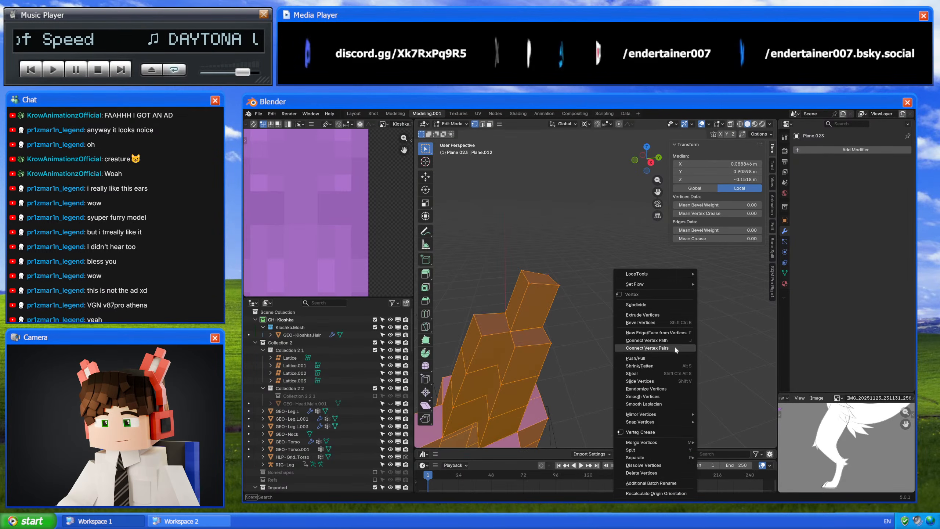
{"action": "left_click", "coordinate": [733, 469]}
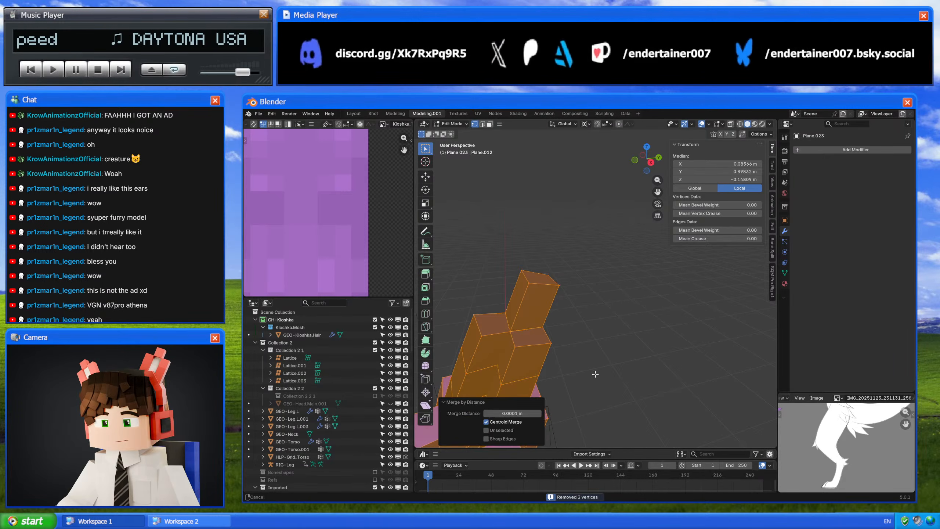
{"action": "key", "text": "Tab"}
- Select all the inner-ear tuft objects and apply all of their modifiers
{"action": "middle_click_drag", "start_coordinate": [595, 343], "coordinate": [577, 307]}
{"action": "left_click", "coordinate": [569, 313]}
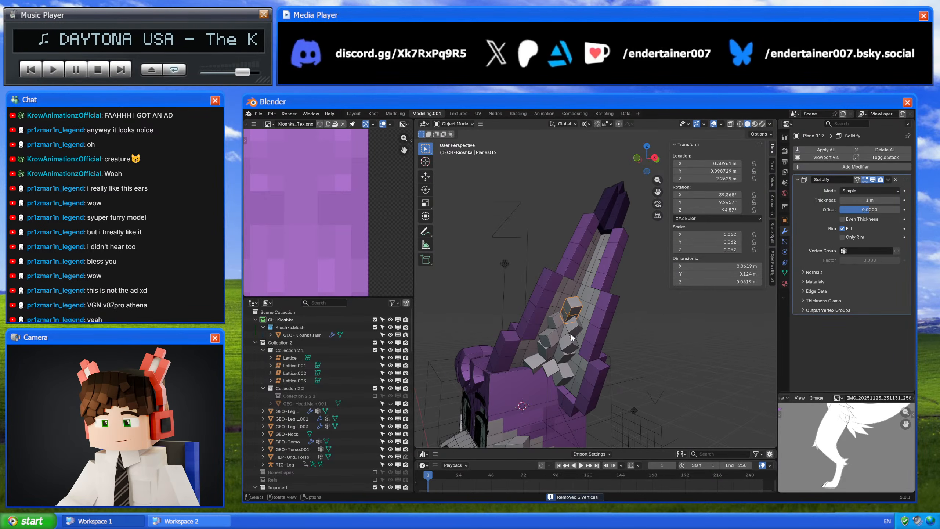
{"action": "left_click", "coordinate": [559, 370]}
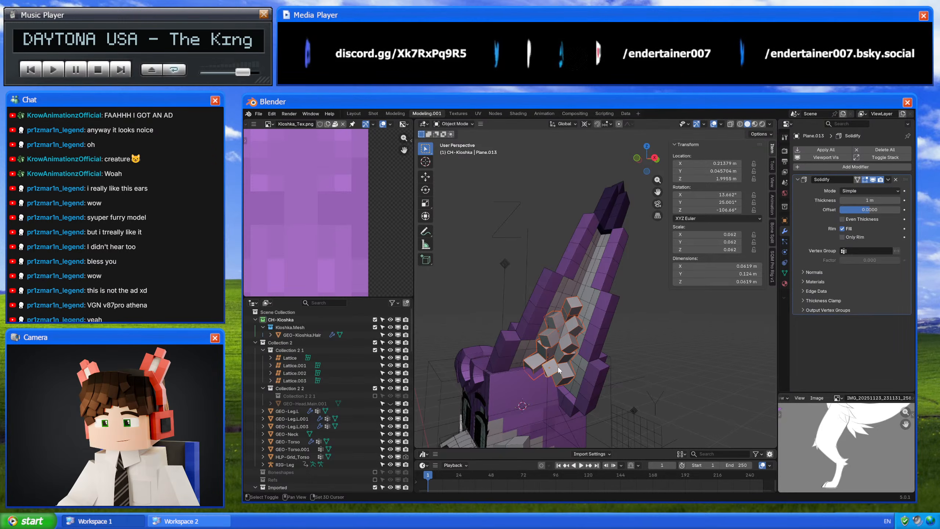
{"action": "left_click", "coordinate": [826, 150]}
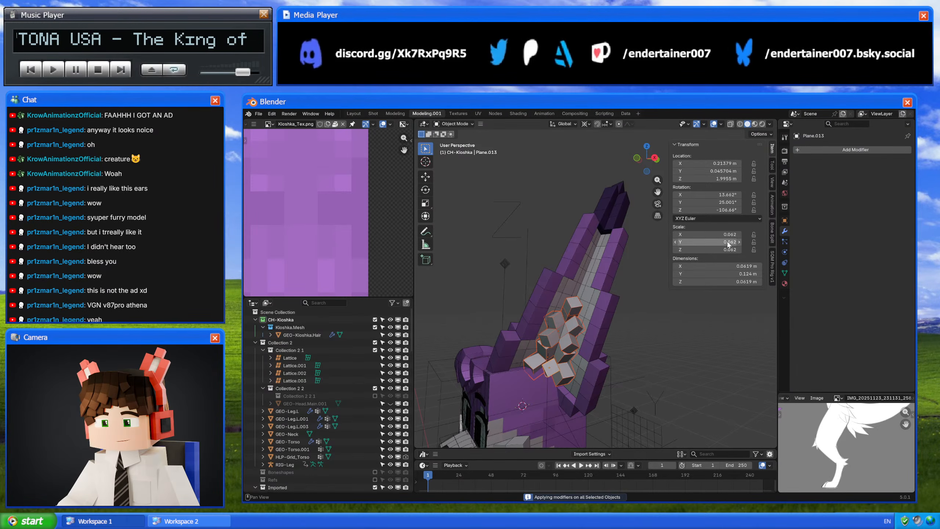
- Add the ear Plane.023 to the selection as the active object and join the inner-ear tufts into it
{"action": "left_click", "coordinate": [605, 279]}
{"action": "right_click", "coordinate": [606, 279]}
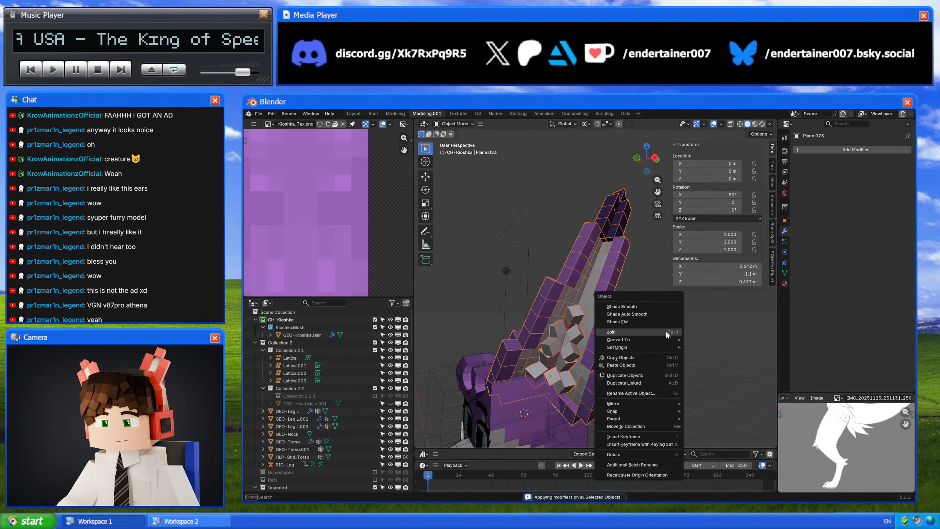
{"action": "key", "text": "Escape"}
- Try moving and freely rotating the joined ear, cancel both transforms, return to frame 1 and deselect the ear
{"action": "middle_click_drag", "start_coordinate": [652, 330], "coordinate": [629, 331]}
{"action": "scroll", "coordinate": [628, 331], "scroll_direction": "down", "scroll_amount": 3}
{"action": "key", "text": "g"}
{"action": "right_click", "coordinate": [639, 304]}
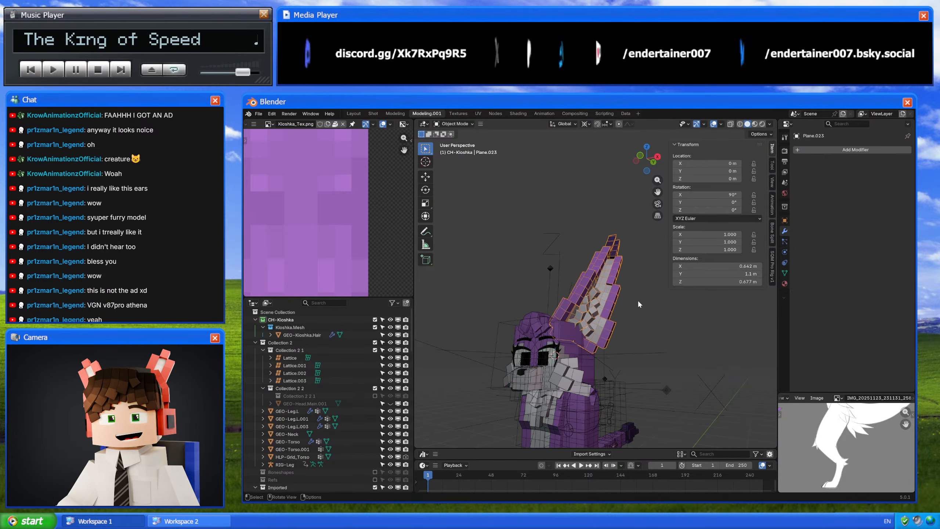
{"action": "key", "text": "r"}
{"action": "key", "text": "r"}
{"action": "right_click", "coordinate": [622, 305]}
{"action": "middle_click_drag", "start_coordinate": [622, 305], "coordinate": [627, 326]}
{"action": "key", "text": "Right"}
{"action": "key", "text": "Left"}
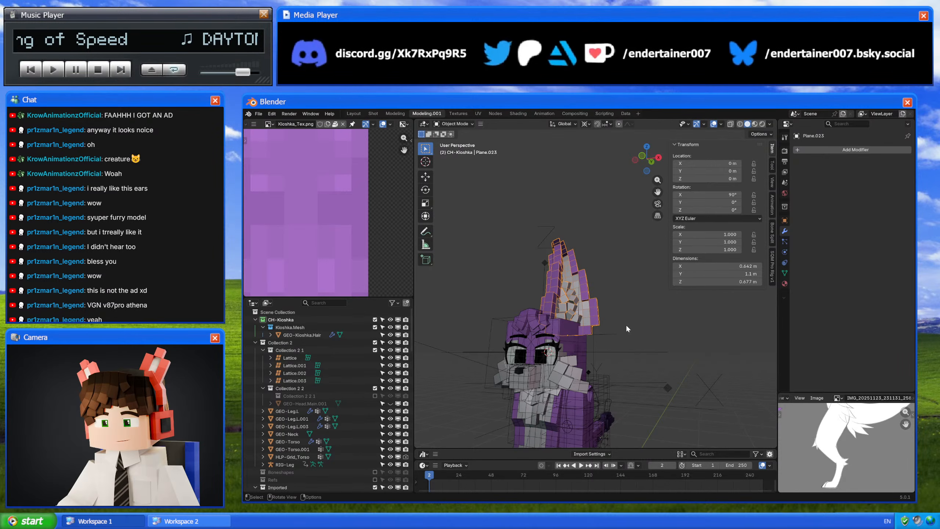
{"action": "left_click", "coordinate": [633, 322]}
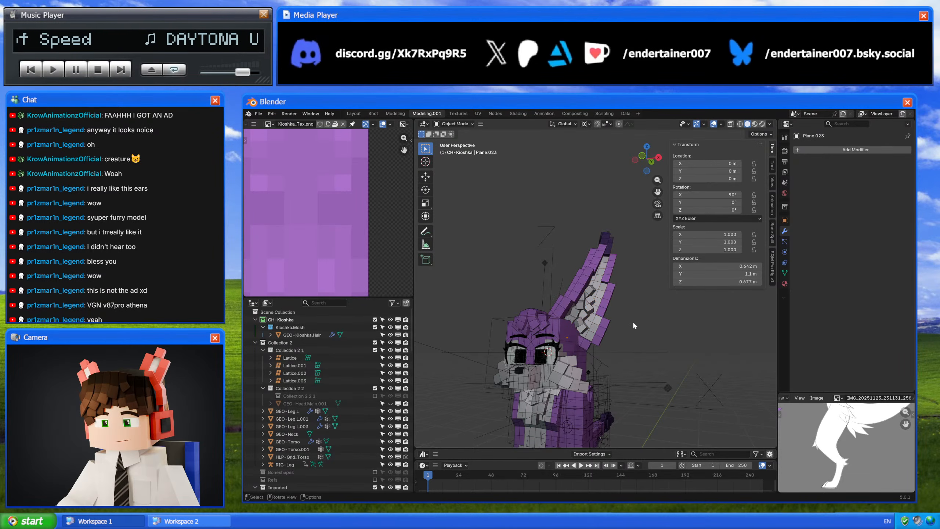
- Try to clear the ear's parent while keeping its transformation, and test moving the empty on the head
{"action": "left_click", "coordinate": [598, 295]}
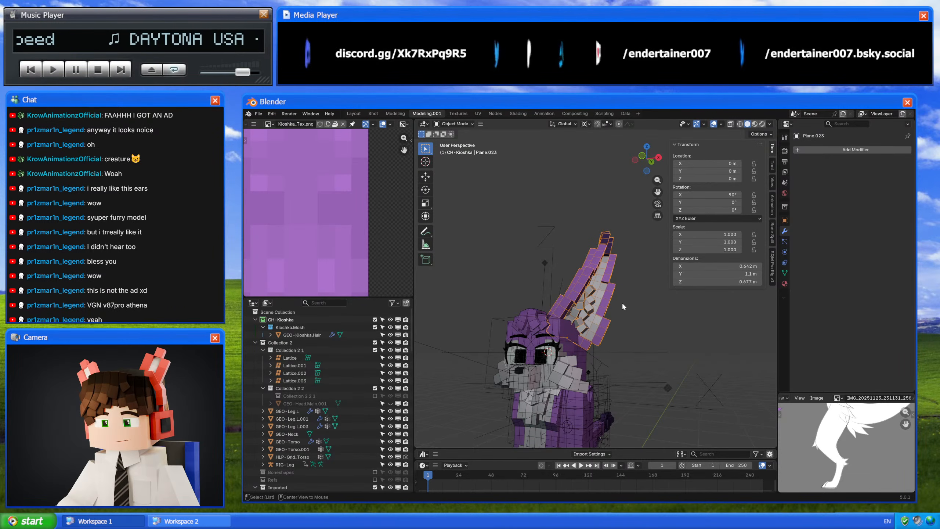
{"action": "key", "text": "alt+p"}
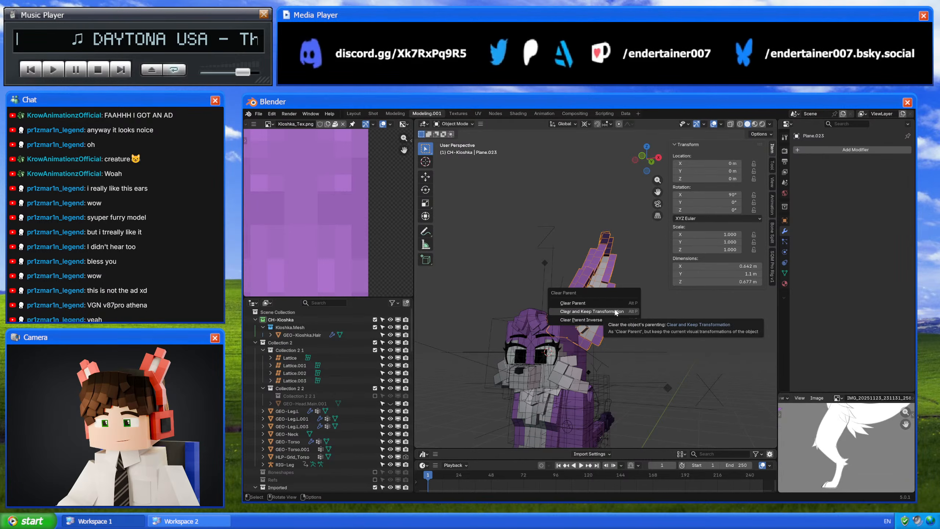
{"action": "left_click", "coordinate": [616, 311]}
{"action": "mouse_move", "coordinate": [616, 312]}
{"action": "middle_mouse_down"}
{"action": "mouse_move", "coordinate": [622, 340]}
{"action": "mouse_move", "coordinate": [656, 326]}
{"action": "mouse_move", "coordinate": [610, 327]}
{"action": "middle_mouse_up"}
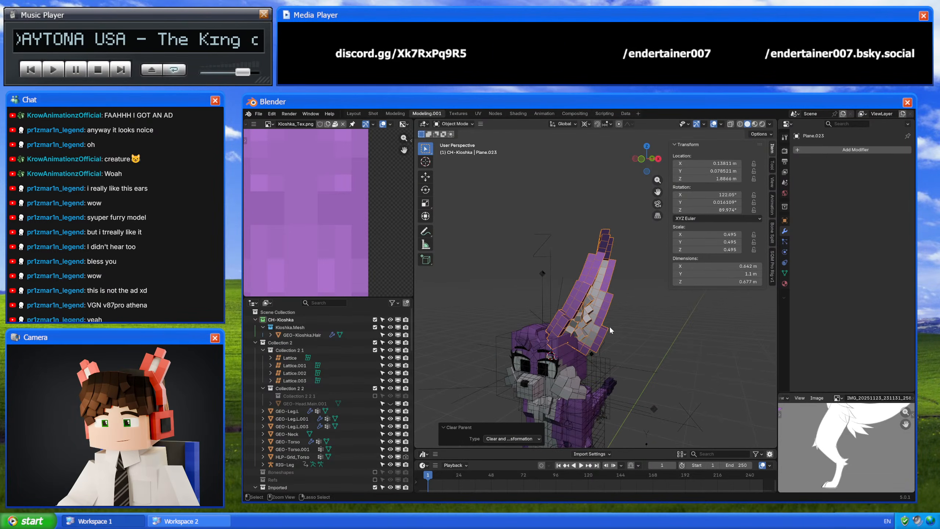
{"action": "left_click", "coordinate": [538, 312]}
{"action": "key", "text": "g"}
{"action": "left_click", "coordinate": [532, 301]}
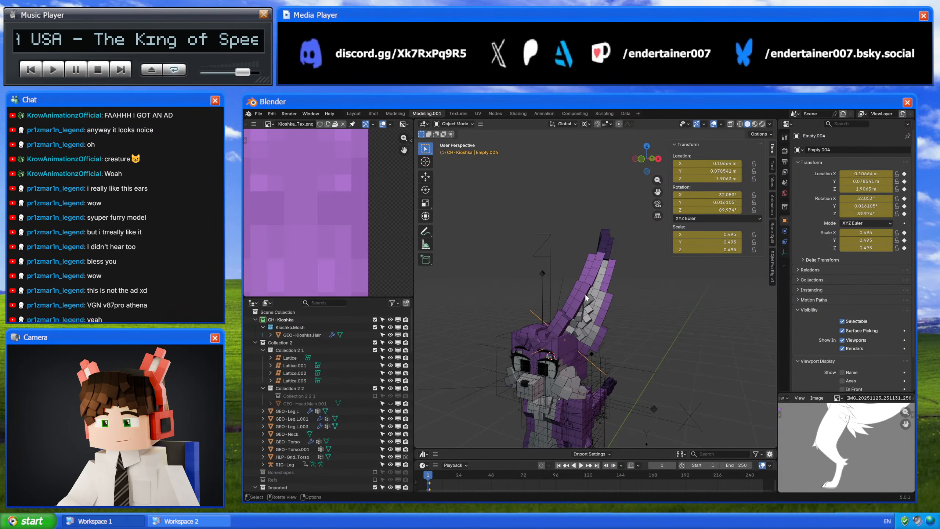
- Isolate the ear mesh in local view and select all of its geometry in Edit Mode
{"action": "middle_click_drag", "start_coordinate": [585, 298], "coordinate": [625, 308]}
{"action": "left_click", "coordinate": [652, 307]}
{"action": "key", "text": "KP_Divide"}
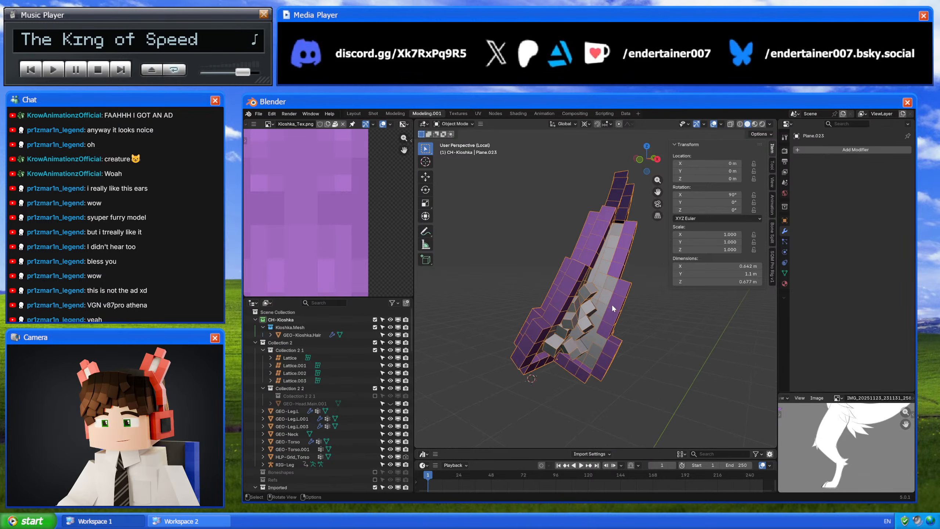
{"action": "key", "text": "Tab"}
{"action": "left_click", "coordinate": [695, 312]}
{"action": "key", "text": "a"}
- Trace the ear's loops and dissolve the stray vertex on the lower outer side wall
{"action": "middle_click_drag", "start_coordinate": [684, 315], "coordinate": [649, 296]}
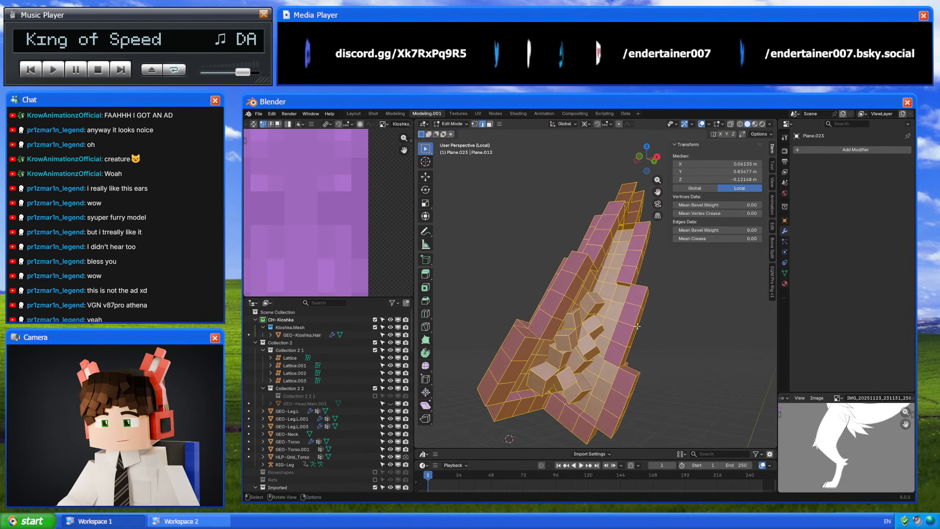
{"action": "middle_click_drag", "start_coordinate": [593, 326], "coordinate": [613, 291], "text": "shift"}
{"action": "middle_click_drag", "start_coordinate": [555, 326], "coordinate": [531, 328]}
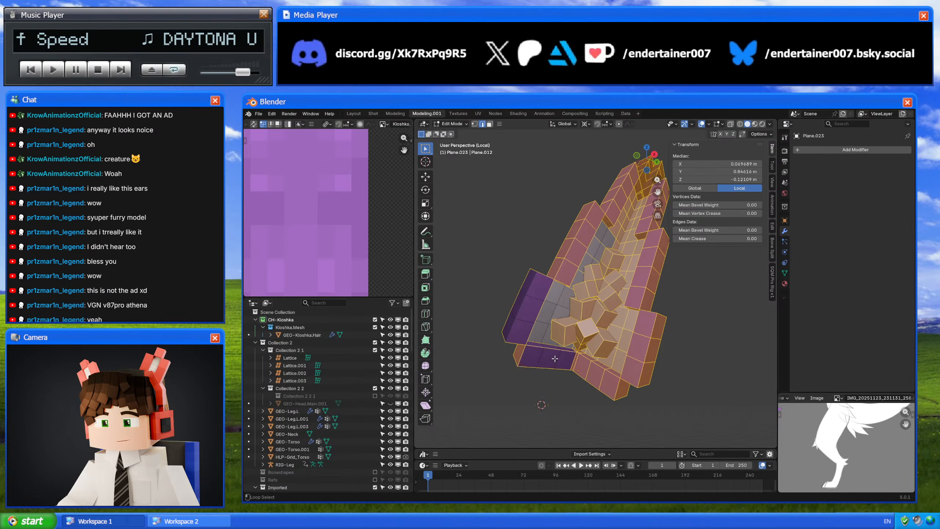
{"action": "scroll", "coordinate": [545, 326], "scroll_direction": "up", "scroll_amount": 3}
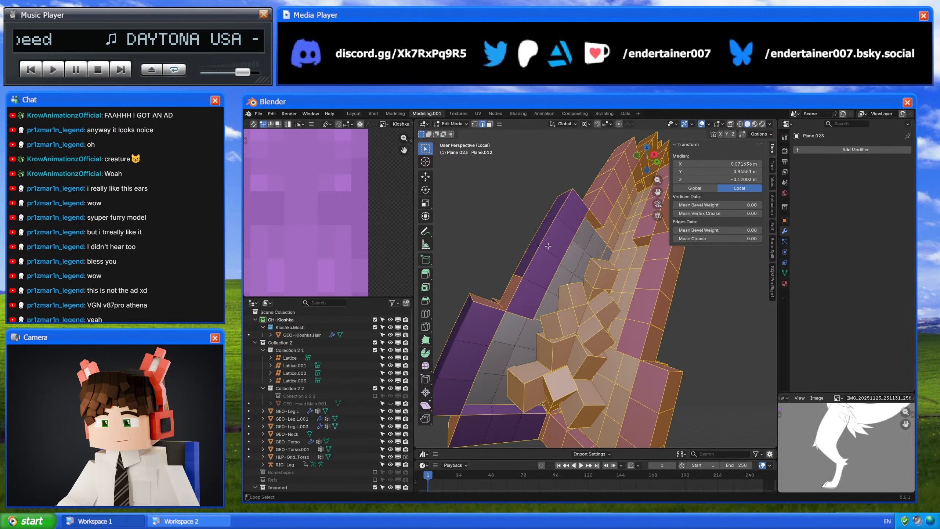
{"action": "middle_click_drag", "start_coordinate": [548, 246], "coordinate": [537, 290]}
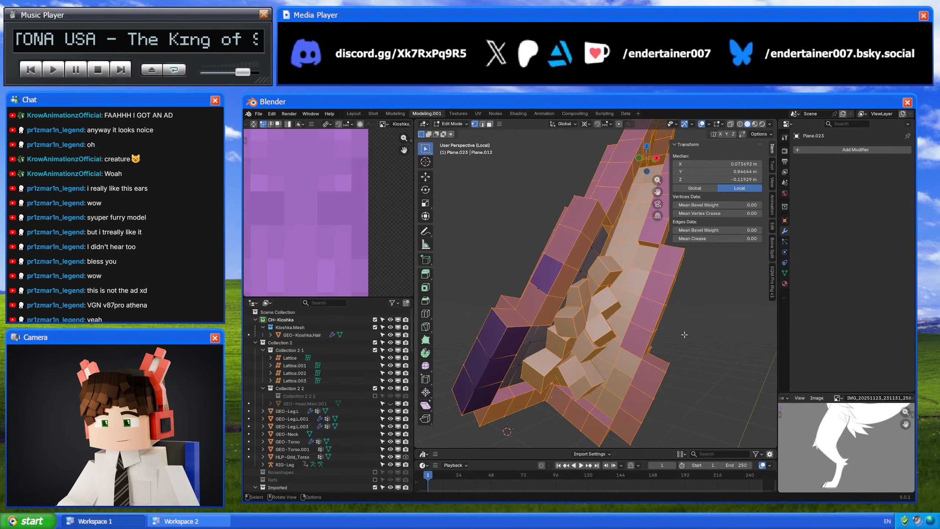
{"action": "key", "text": "alt+a"}
{"action": "scroll", "coordinate": [508, 284], "scroll_direction": "up", "scroll_amount": 3}
{"action": "left_click", "coordinate": [508, 285]}
{"action": "right_click", "coordinate": [646, 309]}
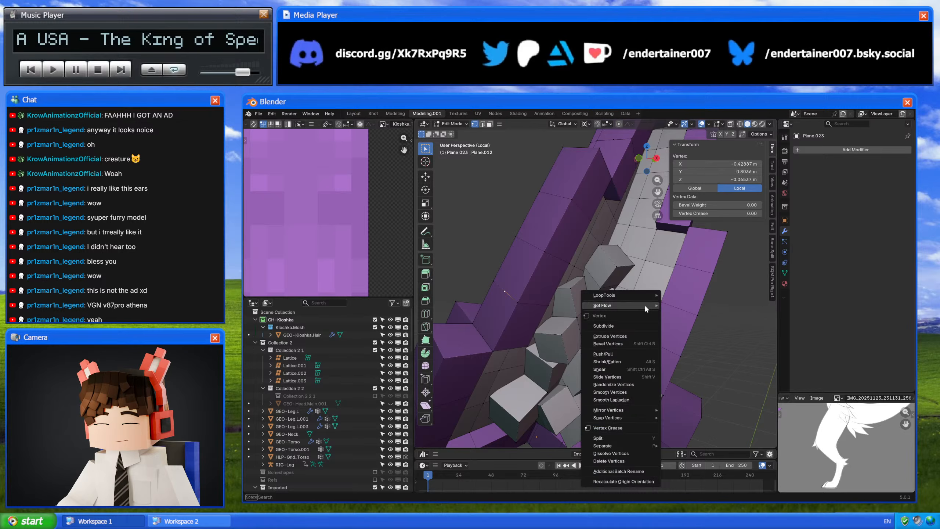
{"action": "left_click", "coordinate": [611, 456]}
- Dissolve the extra vertex on the lower part of the ear's long purple side wall
{"action": "key", "text": "a"}
{"action": "middle_click_drag", "start_coordinate": [646, 333], "coordinate": [622, 318]}
{"action": "scroll", "coordinate": [637, 327], "scroll_direction": "down", "scroll_amount": 4}
{"action": "scroll", "coordinate": [623, 318], "scroll_direction": "up", "scroll_amount": 1}
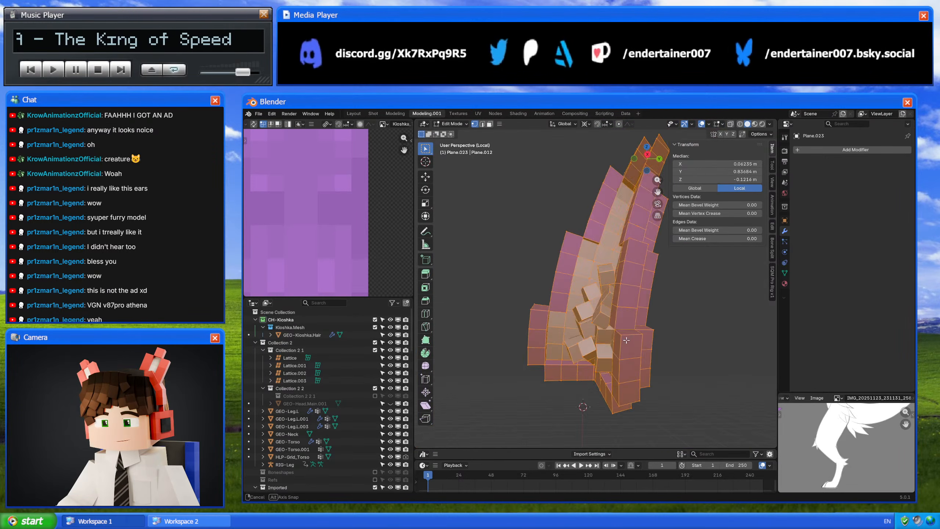
{"action": "left_click", "coordinate": [632, 319]}
{"action": "right_click", "coordinate": [698, 334]}
{"action": "left_click", "coordinate": [692, 332]}
{"action": "key", "text": "a"}
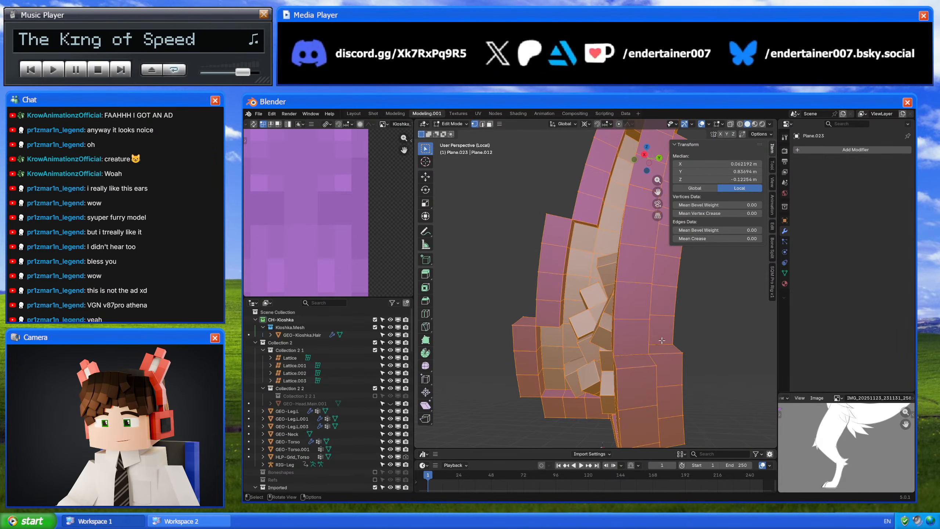
- Try to dissolve two vertices near the ear's base, and undo the change
{"action": "left_click", "coordinate": [636, 355]}
{"action": "middle_click_drag", "start_coordinate": [636, 356], "coordinate": [546, 343]}
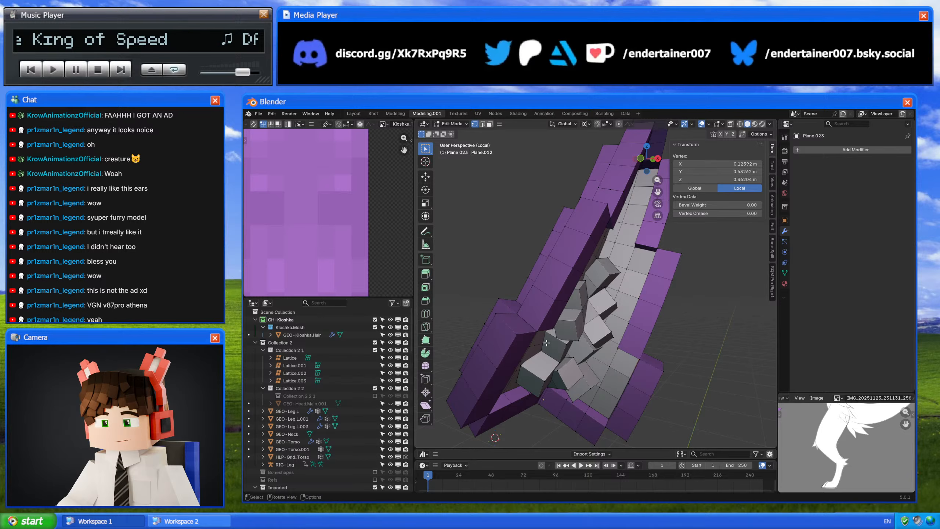
{"action": "left_click", "coordinate": [529, 321], "text": "shift"}
{"action": "right_click", "coordinate": [659, 353]}
{"action": "left_click", "coordinate": [658, 353]}
{"action": "key", "text": "ctrl+z"}
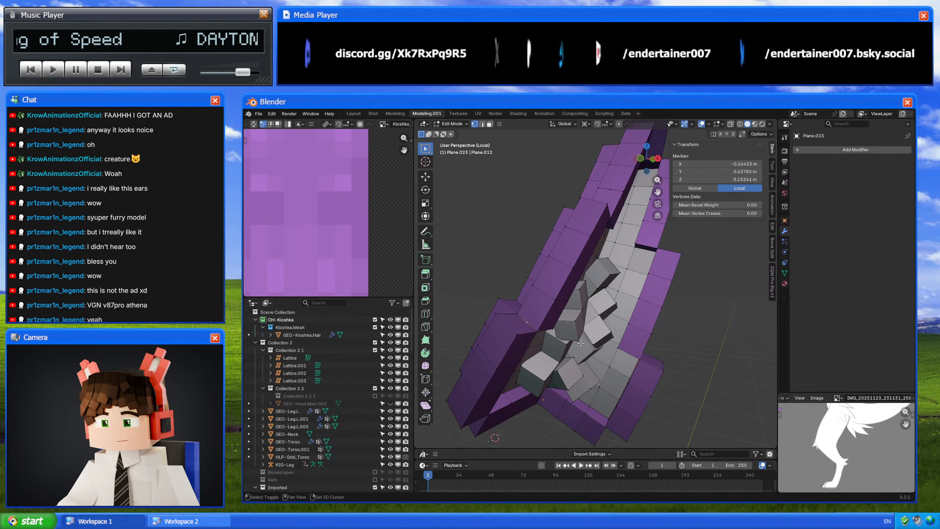
- Test moving the vertex where the ear's lower side blocks meet, without keeping the move
{"action": "middle_click_drag", "start_coordinate": [581, 343], "coordinate": [612, 342]}
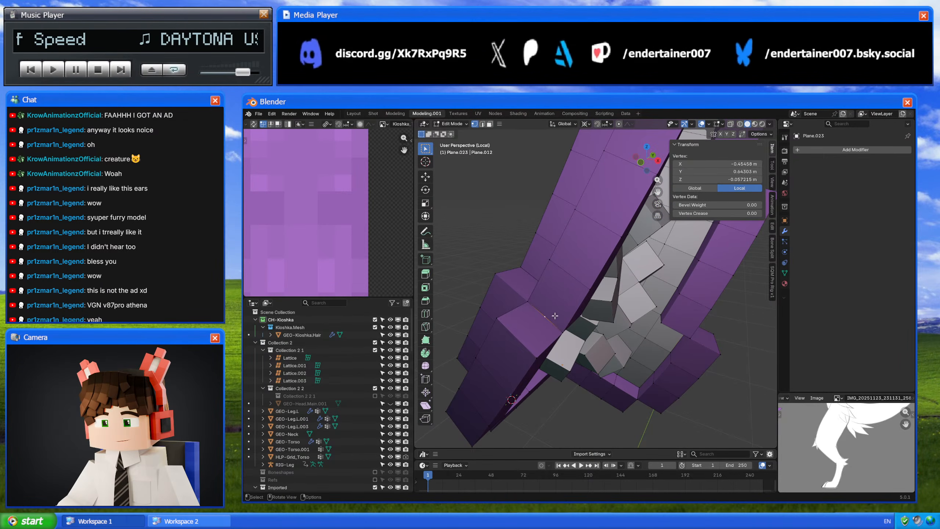
{"action": "key", "text": "g"}
{"action": "middle_click_drag", "start_coordinate": [561, 322], "coordinate": [658, 354]}
{"action": "scroll", "coordinate": [554, 300], "scroll_direction": "up", "scroll_amount": 4}
{"action": "key", "text": "g"}
{"action": "right_click", "coordinate": [558, 282]}
- Merge all of the ear's vertices by distance at 0.0001 m and clear the selection
{"action": "key", "text": "a"}
{"action": "right_click", "coordinate": [659, 354]}
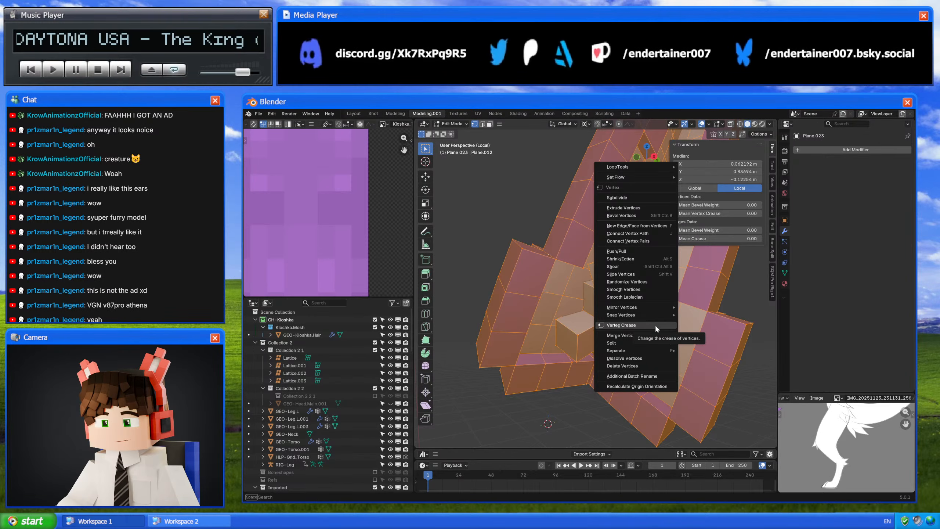
{"action": "mouse_move", "coordinate": [662, 335]}
{"action": "left_click", "coordinate": [704, 382]}
{"action": "scroll", "coordinate": [638, 357], "scroll_direction": "down", "scroll_amount": 3}
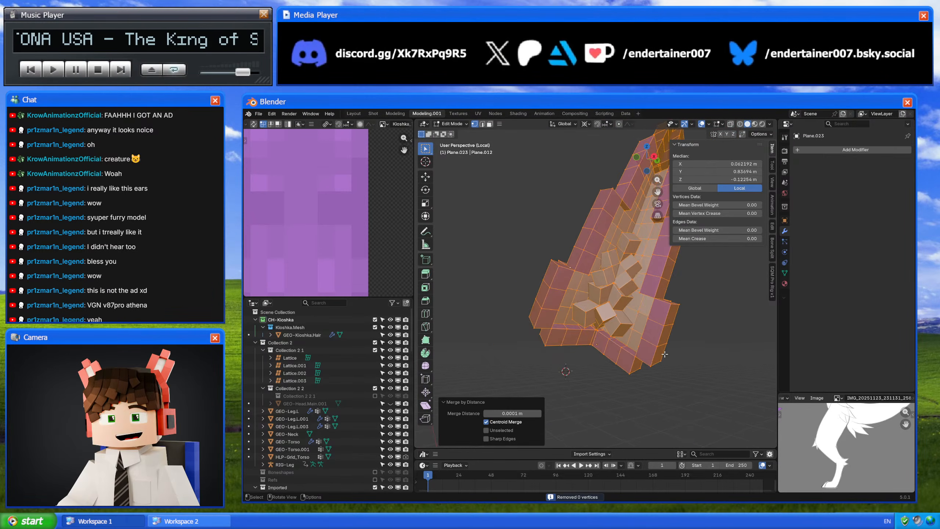
{"action": "left_click", "coordinate": [676, 344]}
- Examine the ear's loop flow by selecting the whole mesh and deselecting individual loops along its walls and tip
{"action": "middle_click_drag", "start_coordinate": [638, 357], "coordinate": [664, 359]}
{"action": "scroll", "coordinate": [629, 356], "scroll_direction": "up", "scroll_amount": 2}
{"action": "middle_click_drag", "start_coordinate": [568, 370], "coordinate": [587, 377]}
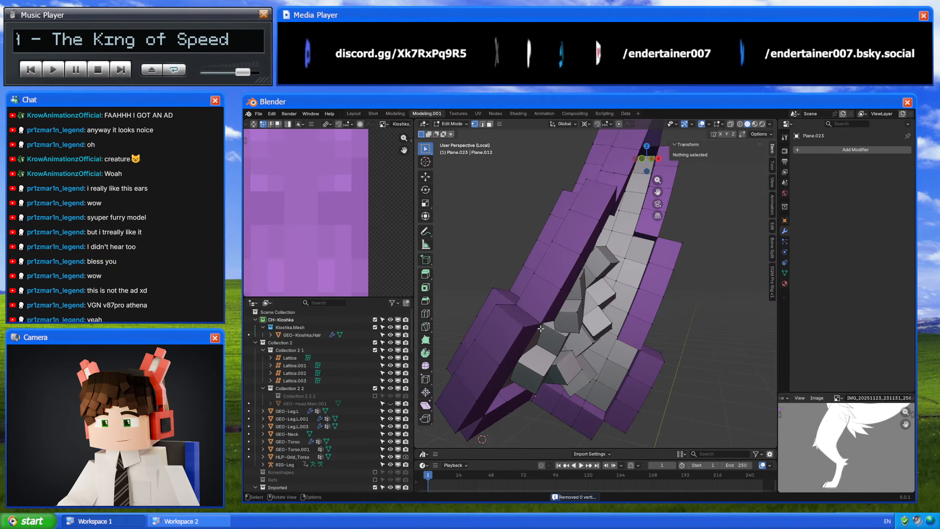
{"action": "middle_click_drag", "start_coordinate": [531, 312], "coordinate": [535, 316]}
{"action": "key", "text": "a"}
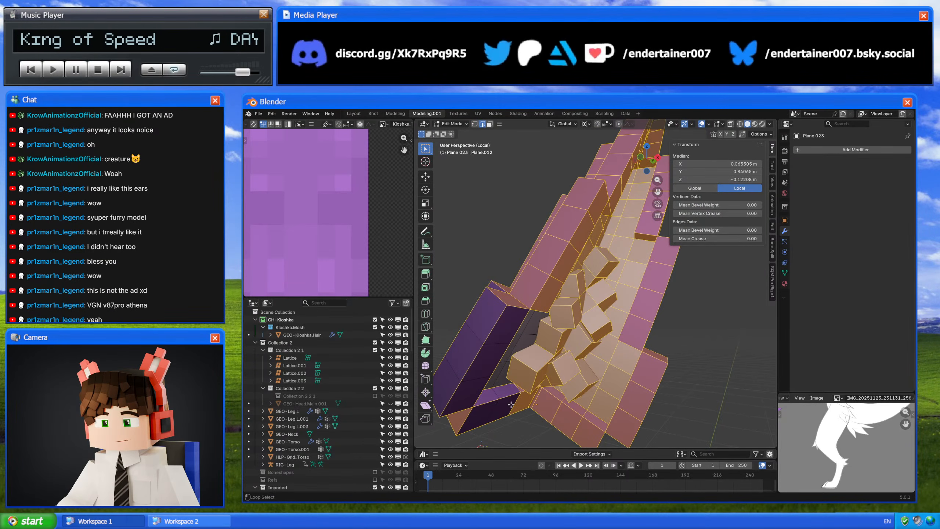
{"action": "key", "text": "shift+l"}
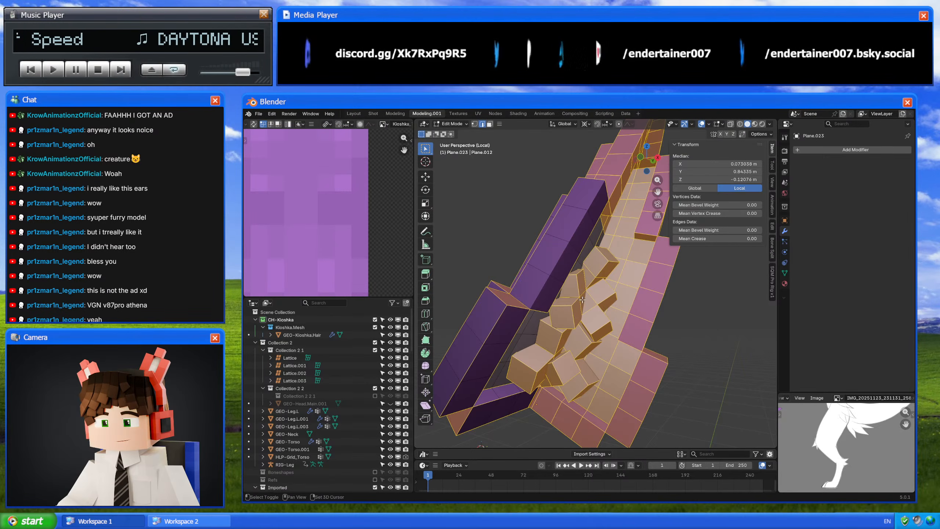
{"action": "middle_click_drag", "start_coordinate": [583, 300], "coordinate": [625, 291]}
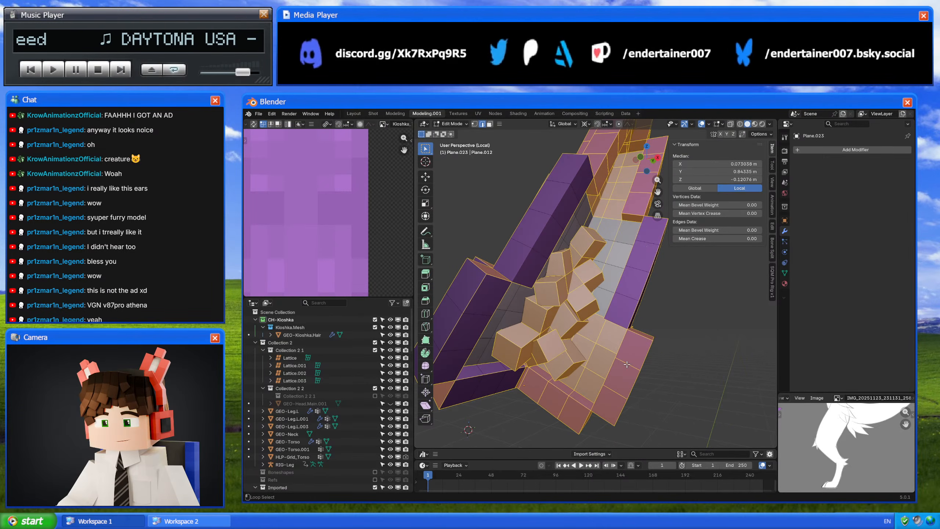
{"action": "middle_click_drag", "start_coordinate": [598, 328], "coordinate": [583, 327]}
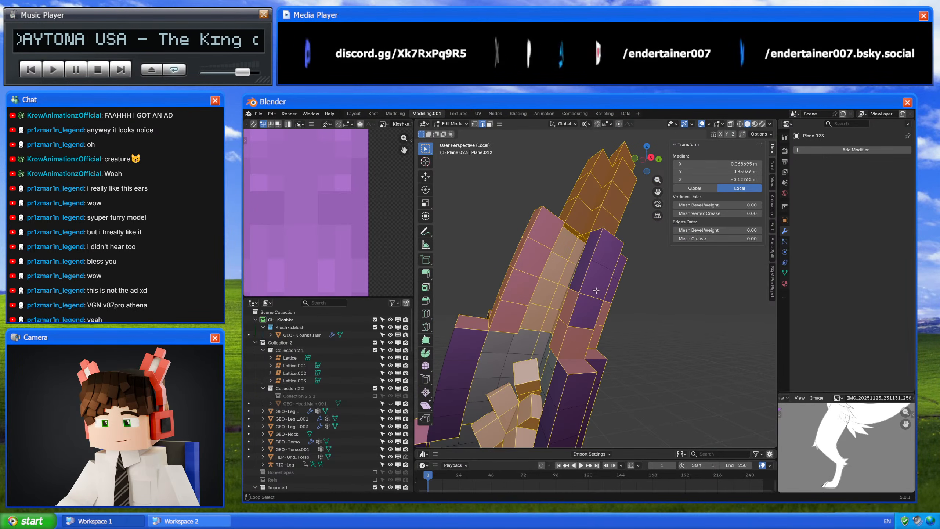
{"action": "left_click", "coordinate": [574, 290], "text": "alt+shift"}
{"action": "middle_click_drag", "start_coordinate": [594, 322], "coordinate": [596, 308]}
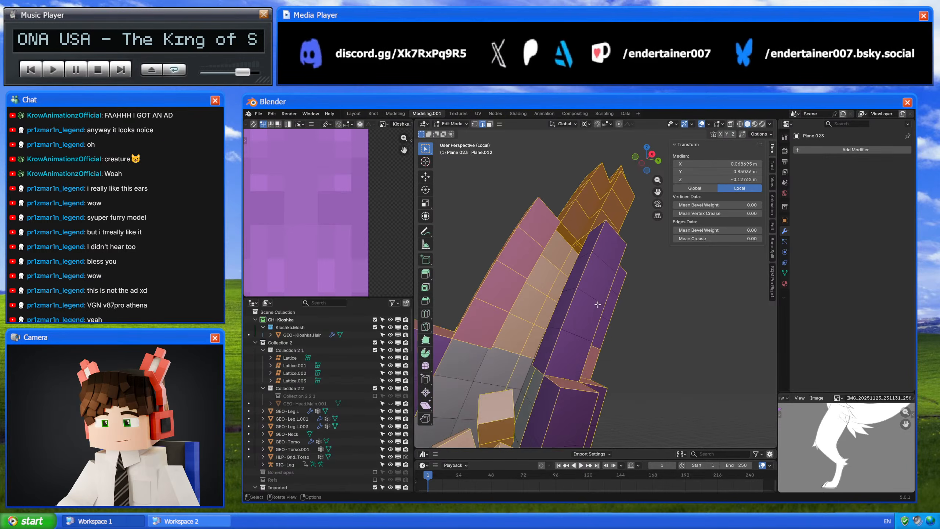
- Dissolve the leftover vertex on the outside of the ear's upper side wall
{"action": "scroll", "coordinate": [595, 313], "scroll_direction": "up", "scroll_amount": 2}
{"action": "key", "text": "alt+z"}
{"action": "middle_click_drag", "start_coordinate": [561, 354], "coordinate": [512, 337]}
{"action": "key", "text": "alt+z"}
{"action": "key", "text": "1"}
{"action": "left_click", "coordinate": [571, 315]}
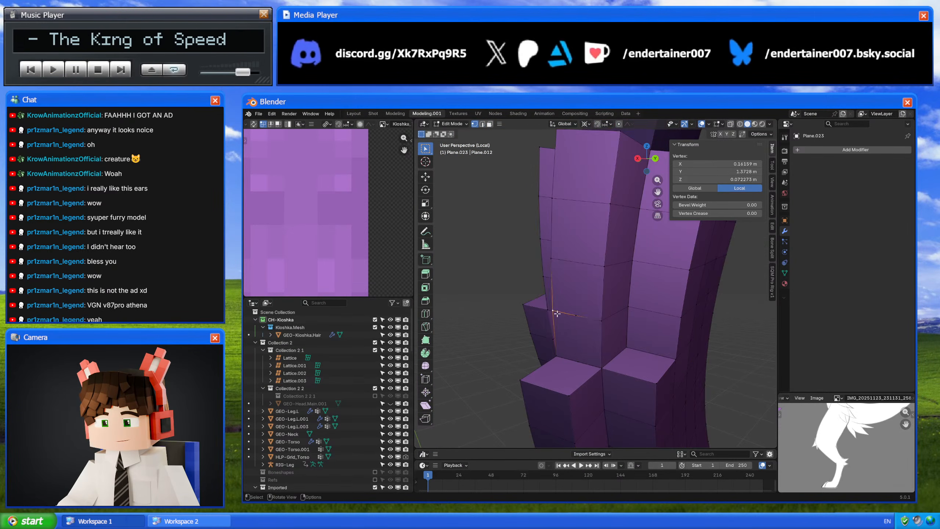
{"action": "key", "text": "g"}
{"action": "right_click", "coordinate": [578, 326]}
{"action": "middle_click_drag", "start_coordinate": [574, 313], "coordinate": [611, 321]}
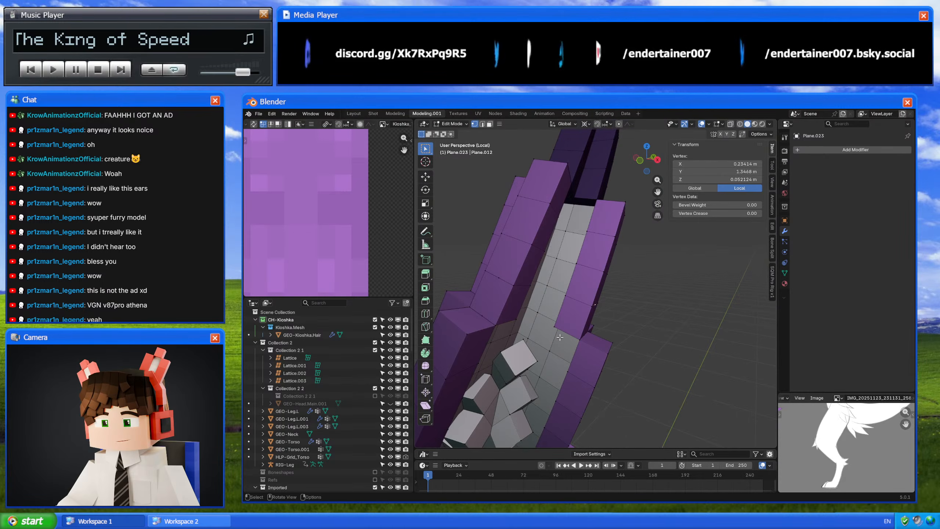
{"action": "right_click", "coordinate": [671, 326]}
{"action": "left_click", "coordinate": [648, 349]}
{"action": "middle_click_drag", "start_coordinate": [648, 349], "coordinate": [620, 313]}
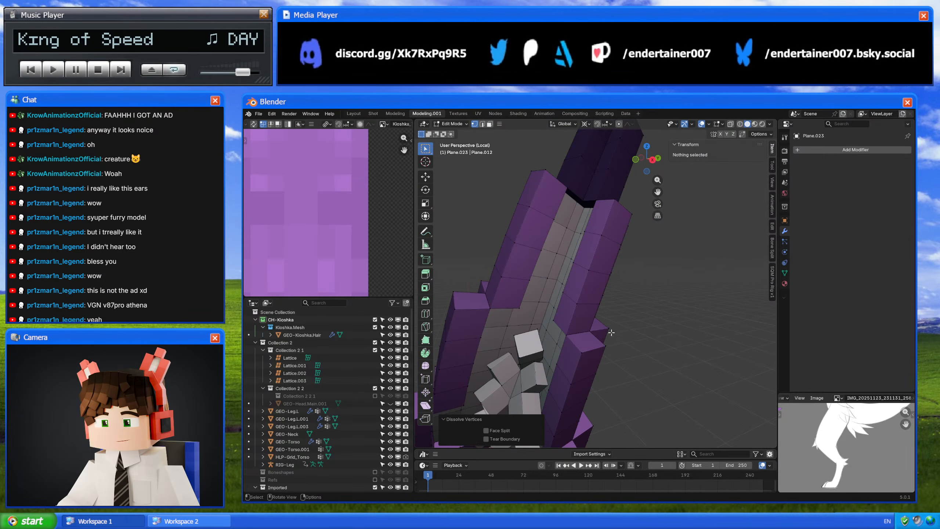
- Recheck the loops around the ear's base and walls by deselecting them from the full mesh selection
{"action": "key", "text": "2"}
{"action": "key", "text": "a"}
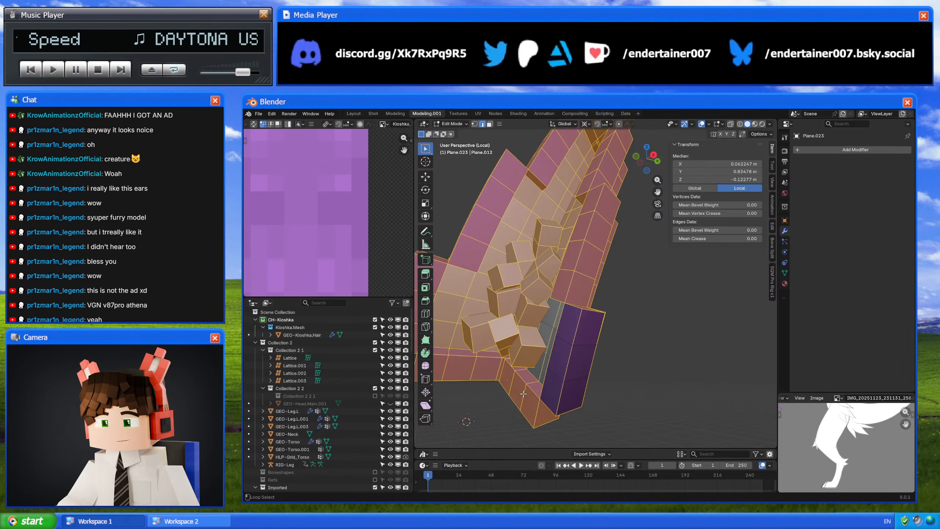
{"action": "left_click", "coordinate": [469, 368], "text": "alt+shift"}
{"action": "middle_click_drag", "start_coordinate": [452, 364], "coordinate": [511, 346], "text": "shift"}
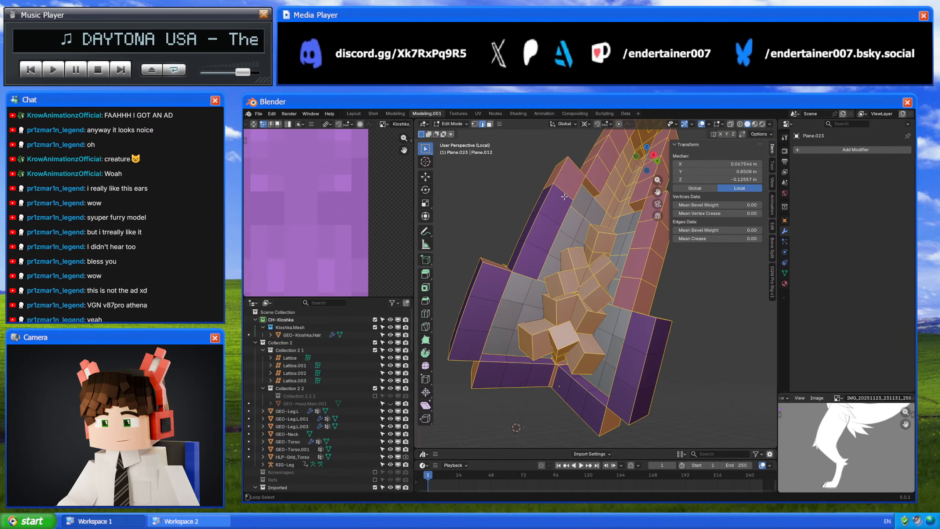
{"action": "scroll", "coordinate": [719, 314], "scroll_direction": "down", "scroll_amount": 1}
{"action": "middle_click_drag", "start_coordinate": [718, 314], "coordinate": [683, 349], "text": "shift"}
{"action": "left_click", "coordinate": [683, 349]}
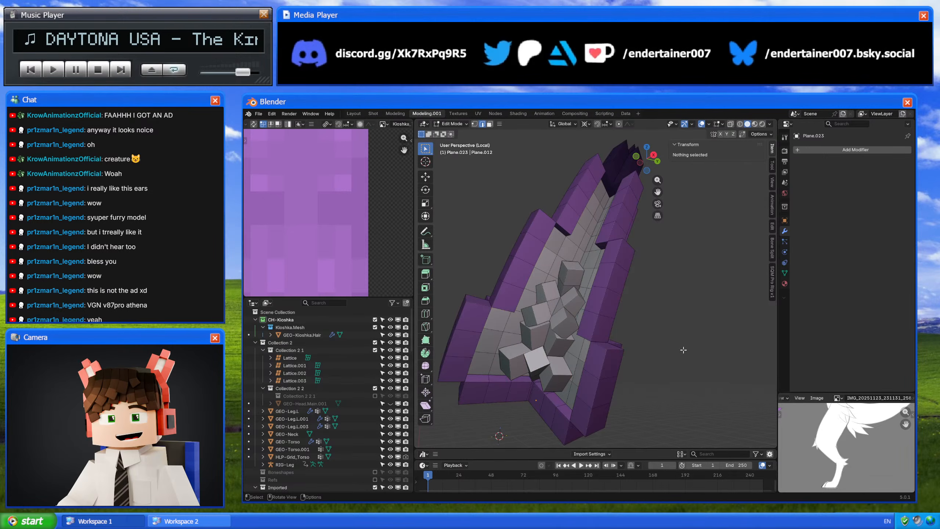
- Select the ear's sharp edges with a sharpness of 30°, mark them as sharp, and return to Object Mode
{"action": "key", "text": "q"}
{"action": "mouse_move", "coordinate": [646, 317]}
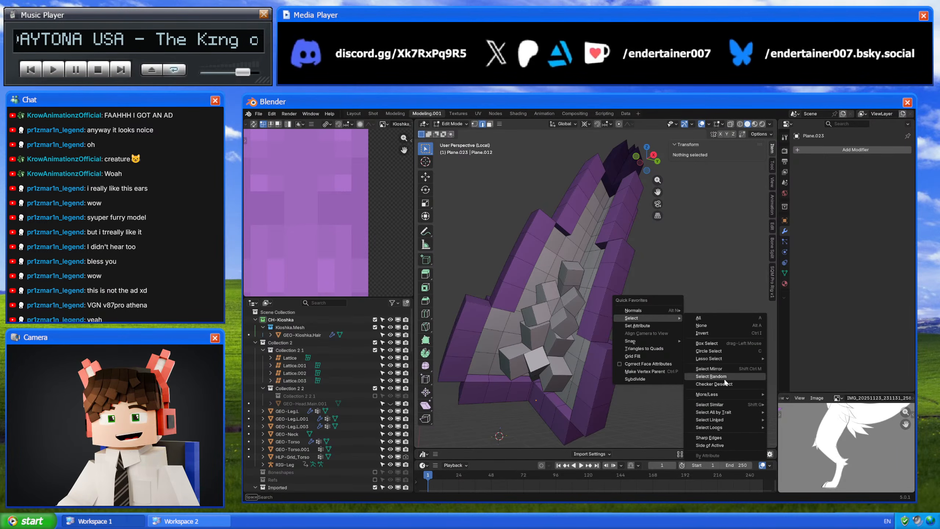
{"action": "left_click", "coordinate": [727, 439]}
{"action": "middle_click_drag", "start_coordinate": [711, 426], "coordinate": [661, 352]}
{"action": "scroll", "coordinate": [665, 334], "scroll_direction": "up", "scroll_amount": 6}
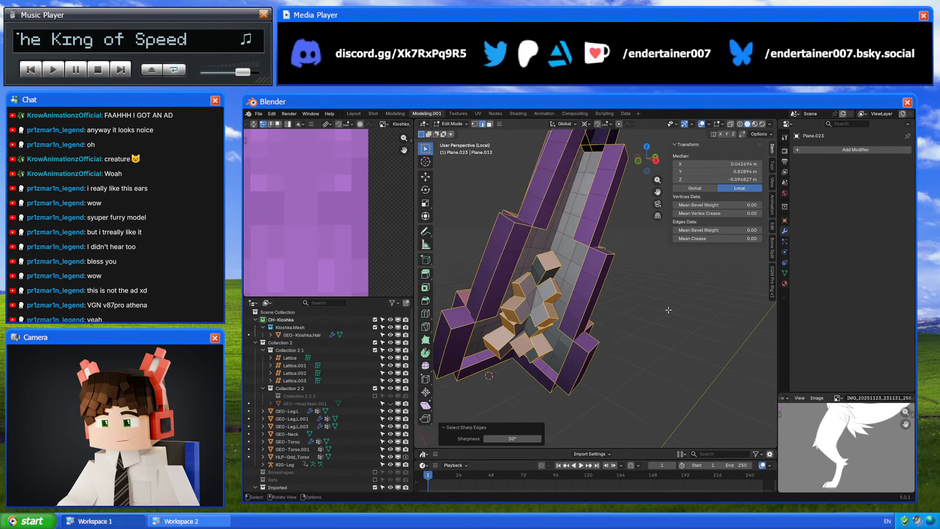
{"action": "key", "text": "ctrl+e"}
{"action": "left_click", "coordinate": [638, 406]}
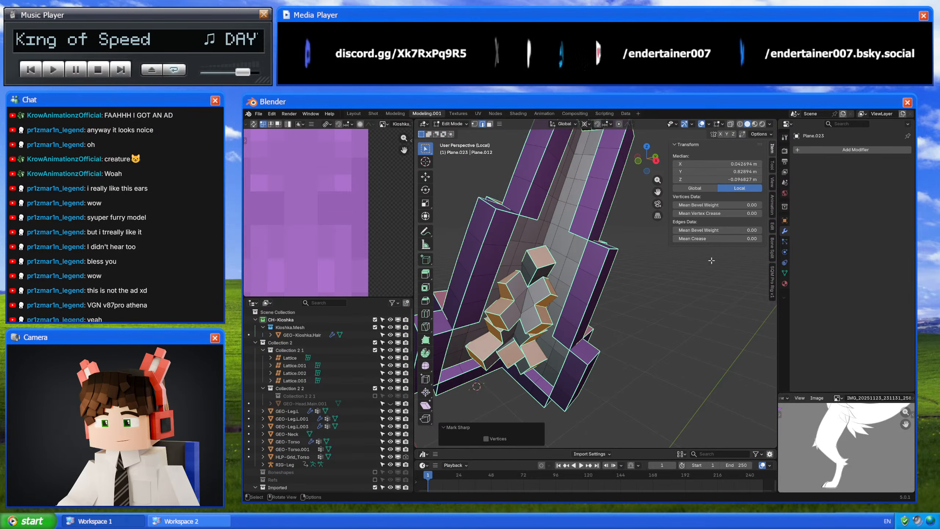
{"action": "key", "text": "Tab"}
- Add a Catmull-Clark Subdivision modifier to the ear and deselect the object
{"action": "left_click", "coordinate": [642, 323]}
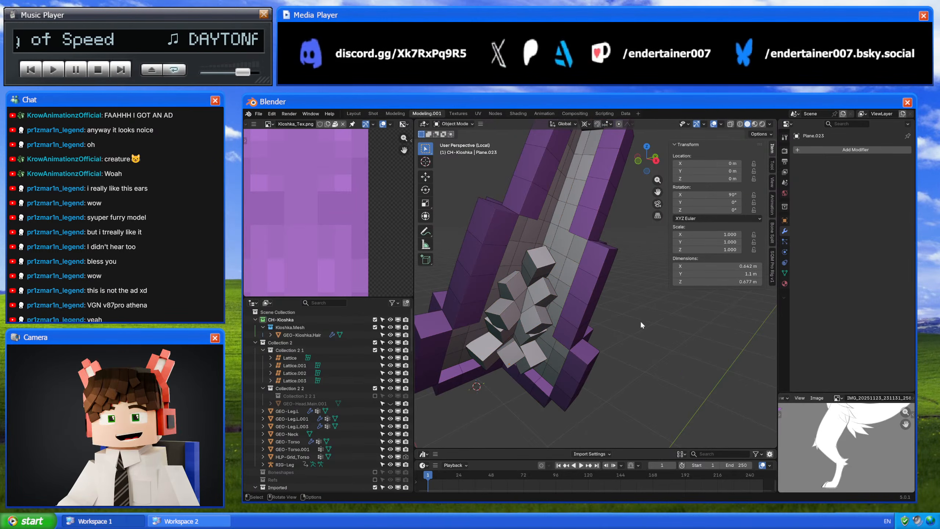
{"action": "key", "text": "shift+a"}
{"action": "type", "text": "s"}
{"action": "key", "text": "Return"}
{"action": "mouse_move", "coordinate": [708, 293]}
{"action": "middle_mouse_down"}
{"action": "mouse_move", "coordinate": [639, 315]}
{"action": "mouse_move", "coordinate": [606, 306]}
{"action": "mouse_move", "coordinate": [617, 310]}
{"action": "mouse_move", "coordinate": [605, 335]}
{"action": "mouse_move", "coordinate": [633, 352]}
{"action": "mouse_move", "coordinate": [683, 359]}
{"action": "mouse_move", "coordinate": [617, 290]}
{"action": "mouse_move", "coordinate": [620, 278]}
{"action": "mouse_move", "coordinate": [685, 331]}
{"action": "mouse_move", "coordinate": [611, 346]}
{"action": "mouse_move", "coordinate": [651, 313]}
{"action": "mouse_move", "coordinate": [670, 328]}
{"action": "mouse_move", "coordinate": [730, 327]}
{"action": "mouse_move", "coordinate": [582, 346]}
{"action": "mouse_move", "coordinate": [597, 304]}
{"action": "mouse_move", "coordinate": [636, 340]}
{"action": "middle_mouse_up"}
{"action": "right_click", "coordinate": [650, 314]}
{"action": "left_click", "coordinate": [651, 314]}
{"action": "scroll", "coordinate": [636, 340], "scroll_direction": "up", "scroll_amount": 8}
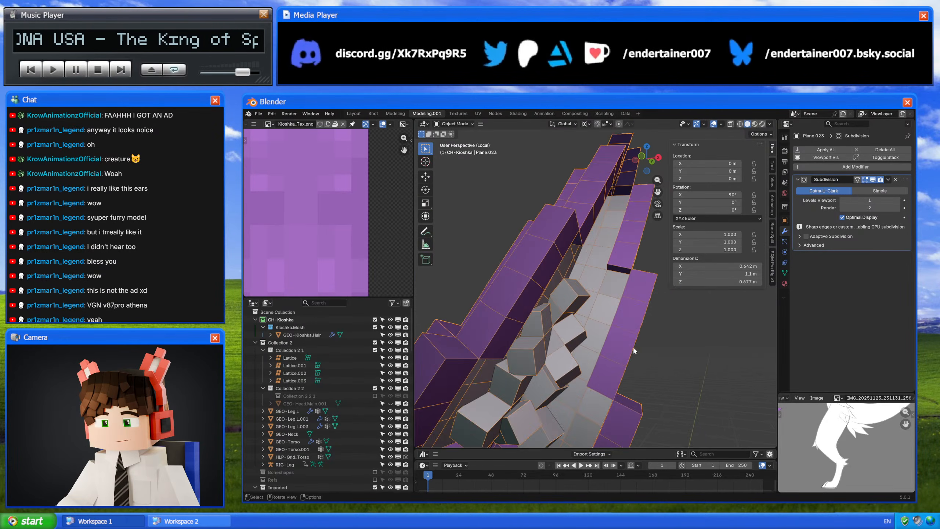
{"action": "left_click", "coordinate": [618, 316], "text": "shift"}
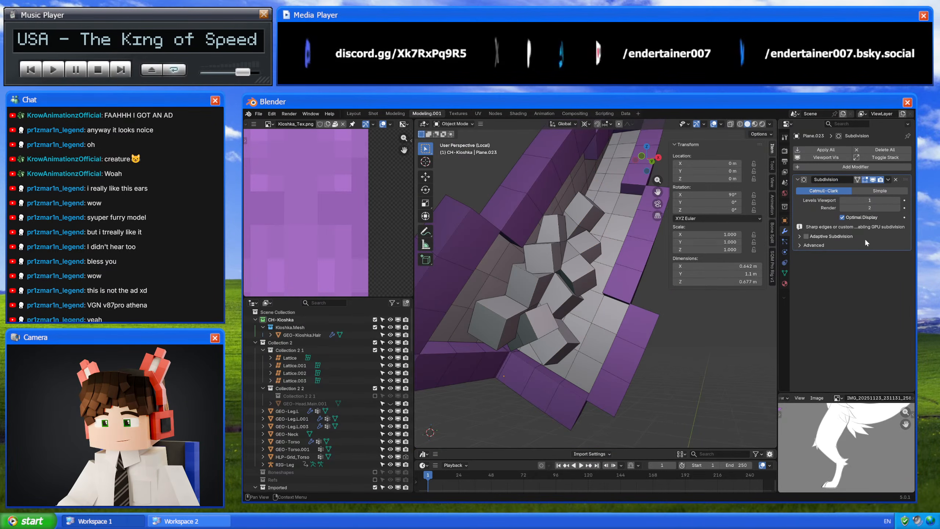
- Try moving vertices at the corner of the ear's outer side wall in Edit Mode to check the mesh
{"action": "middle_click_drag", "start_coordinate": [663, 273], "coordinate": [543, 284]}
{"action": "left_click", "coordinate": [544, 274]}
{"action": "key", "text": "Tab"}
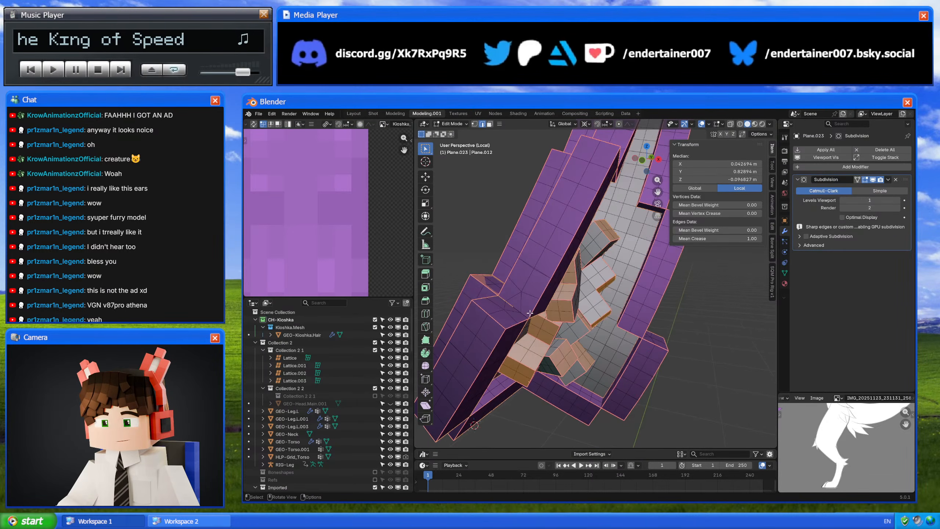
{"action": "left_click", "coordinate": [526, 307]}
{"action": "key", "text": "g"}
{"action": "right_click", "coordinate": [538, 314]}
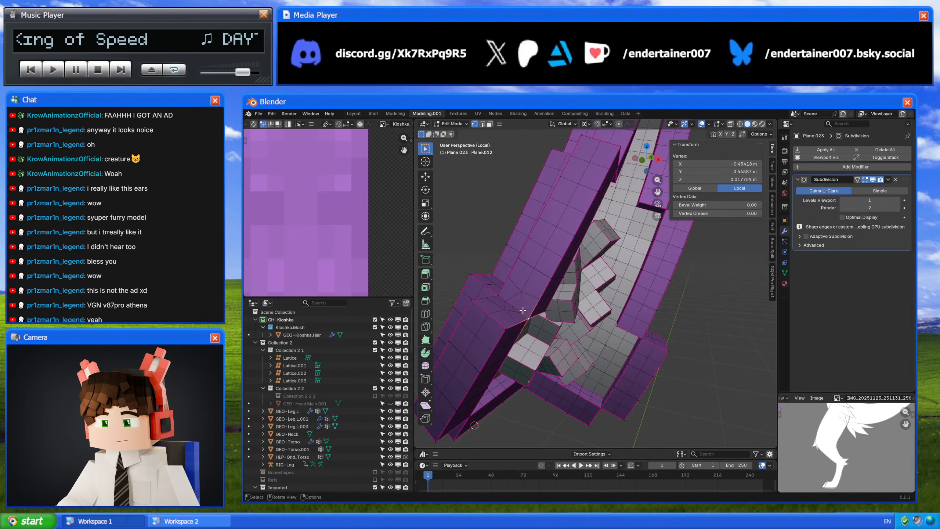
{"action": "left_click", "coordinate": [529, 315]}
{"action": "middle_click_drag", "start_coordinate": [577, 253], "coordinate": [578, 241]}
{"action": "key", "text": "g"}
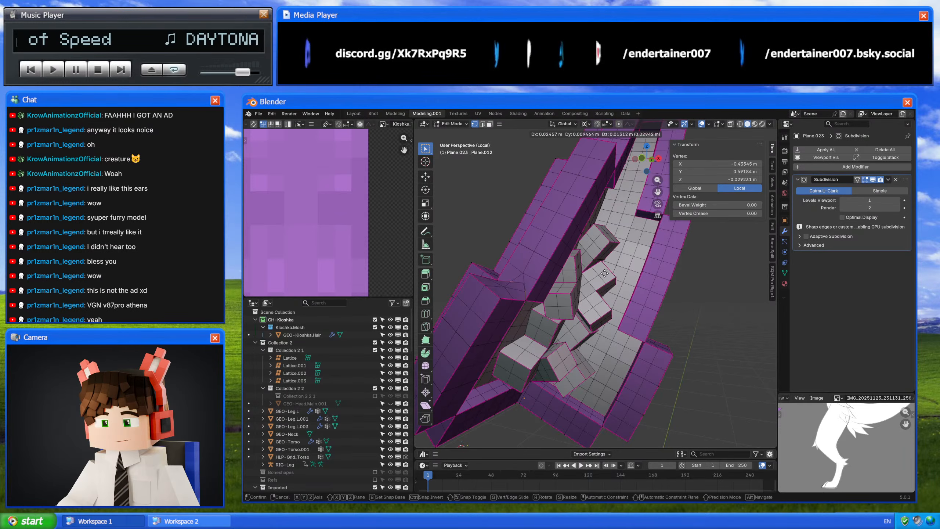
{"action": "left_click", "coordinate": [581, 259]}
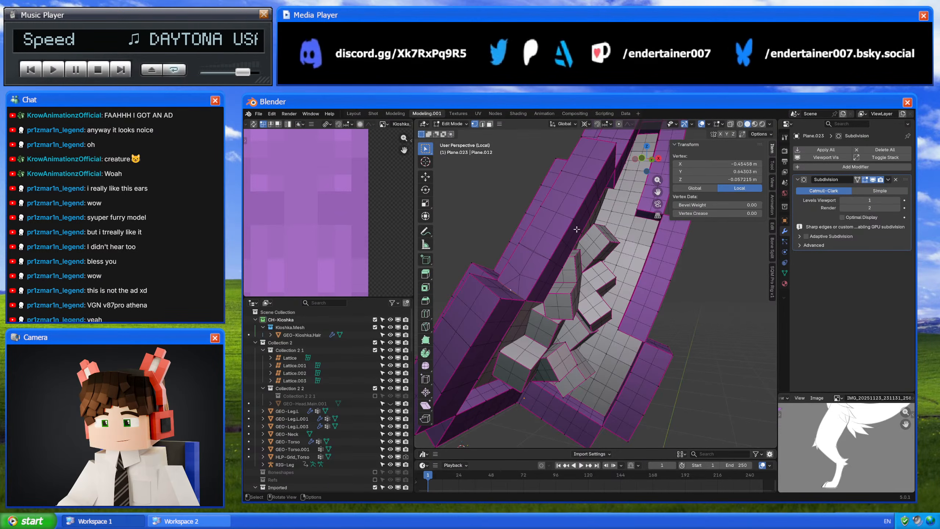
{"action": "middle_click_drag", "start_coordinate": [583, 238], "coordinate": [577, 258], "text": "shift"}
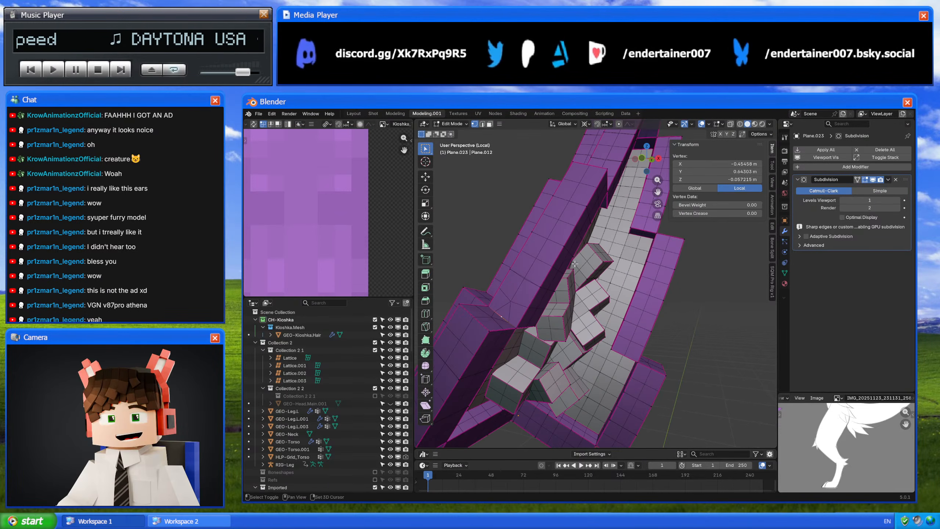
- Enable the Subdivision modifier's Optimal Display, return to Object Mode and leave Local View
{"action": "left_click", "coordinate": [843, 217]}
{"action": "key", "text": "Tab"}
{"action": "scroll", "coordinate": [610, 348], "scroll_direction": "down", "scroll_amount": 3}
{"action": "middle_click_drag", "start_coordinate": [595, 302], "coordinate": [611, 337]}
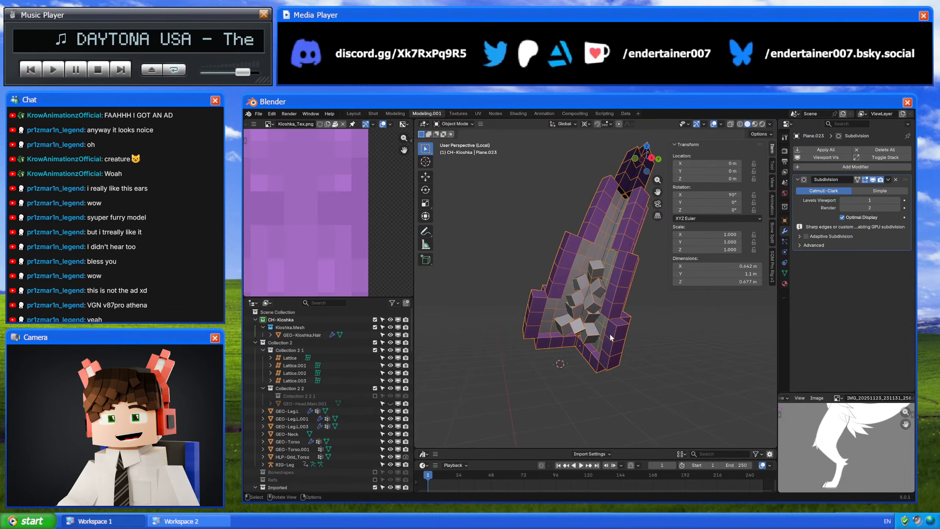
{"action": "key", "text": "KP_Divide"}
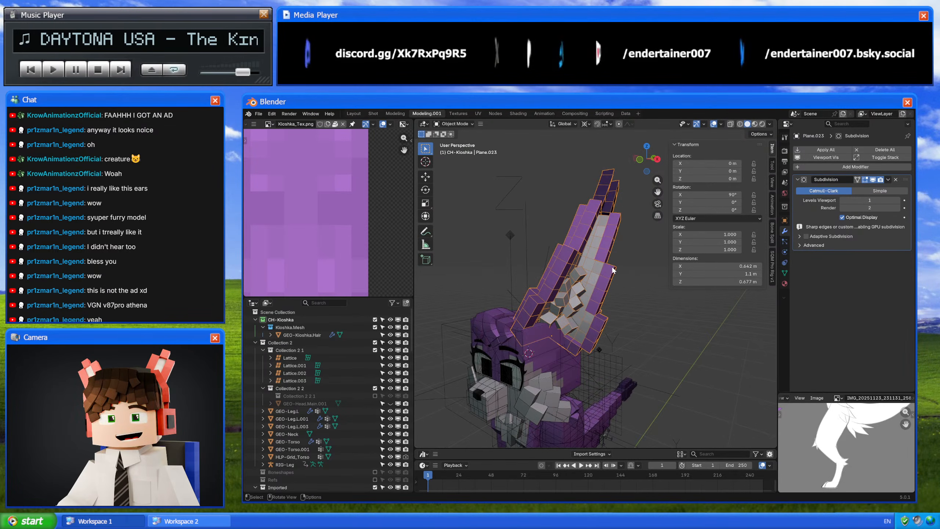
- Clear the ear object's parent while keeping its transformation
{"action": "middle_click_drag", "start_coordinate": [621, 273], "coordinate": [580, 303]}
{"action": "left_click", "coordinate": [589, 311]}
{"action": "left_click", "coordinate": [581, 303]}
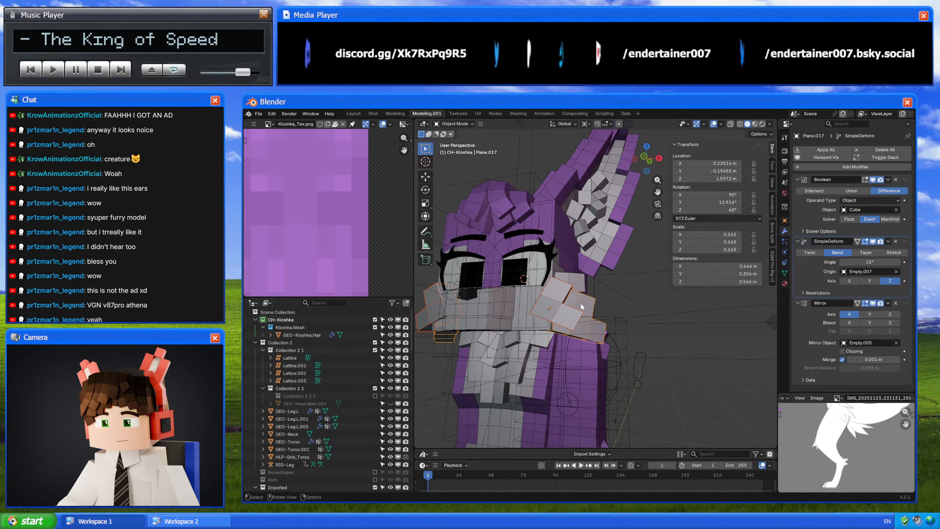
{"action": "left_click", "coordinate": [597, 232]}
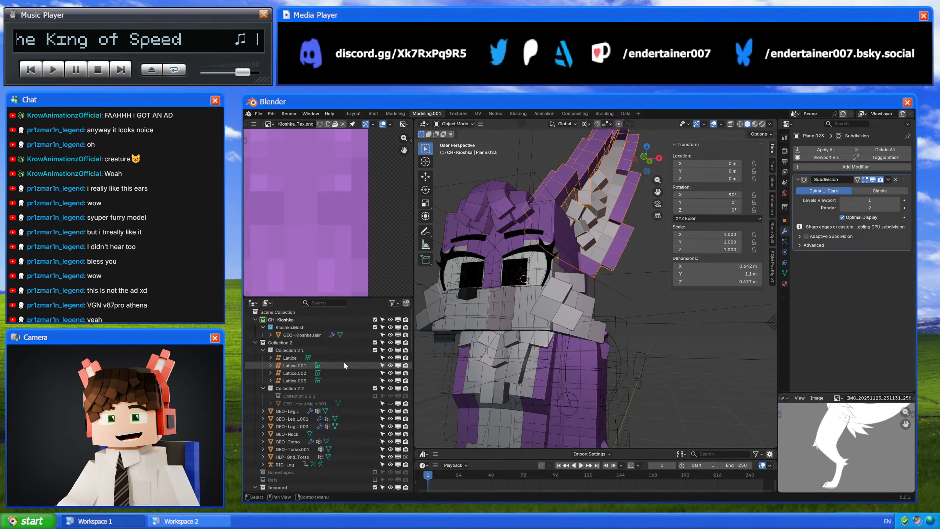
{"action": "scroll", "coordinate": [345, 371], "scroll_direction": "down", "scroll_amount": 15}
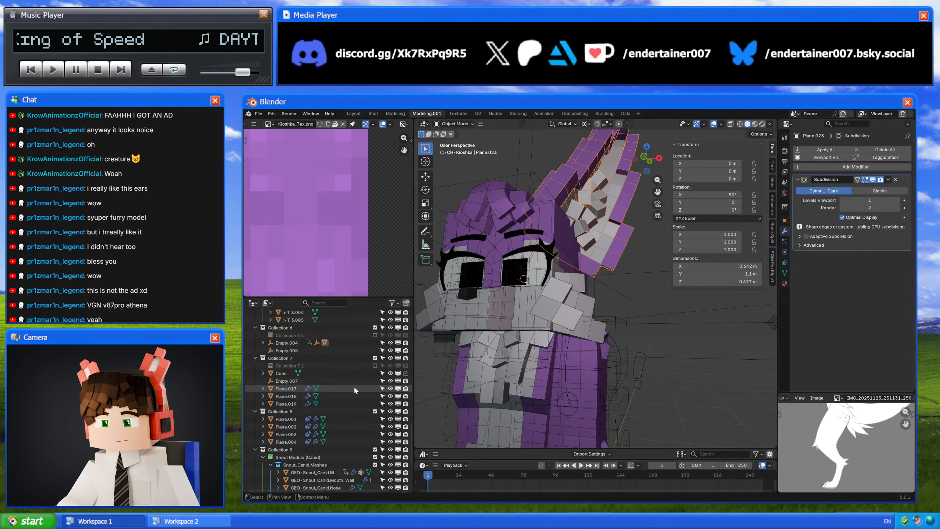
{"action": "scroll", "coordinate": [354, 386], "scroll_direction": "up", "scroll_amount": 15}
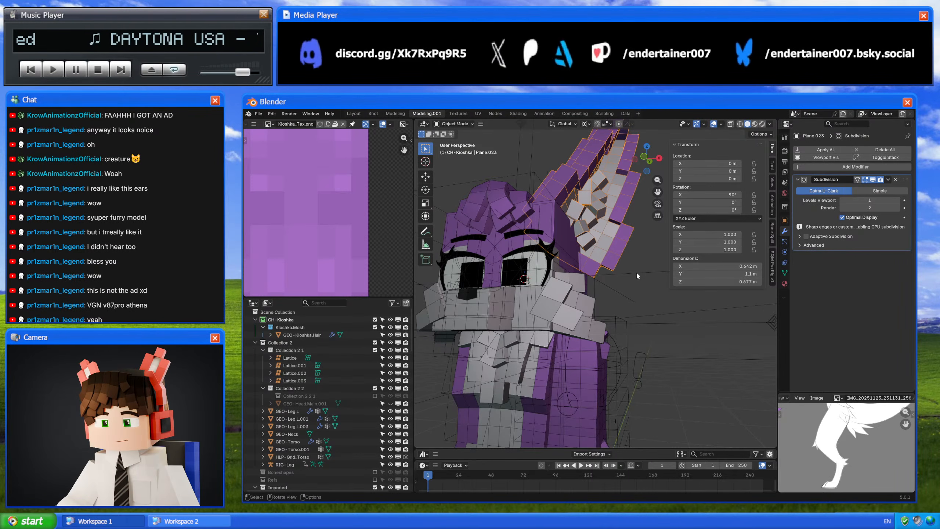
{"action": "key", "text": "alt+p"}
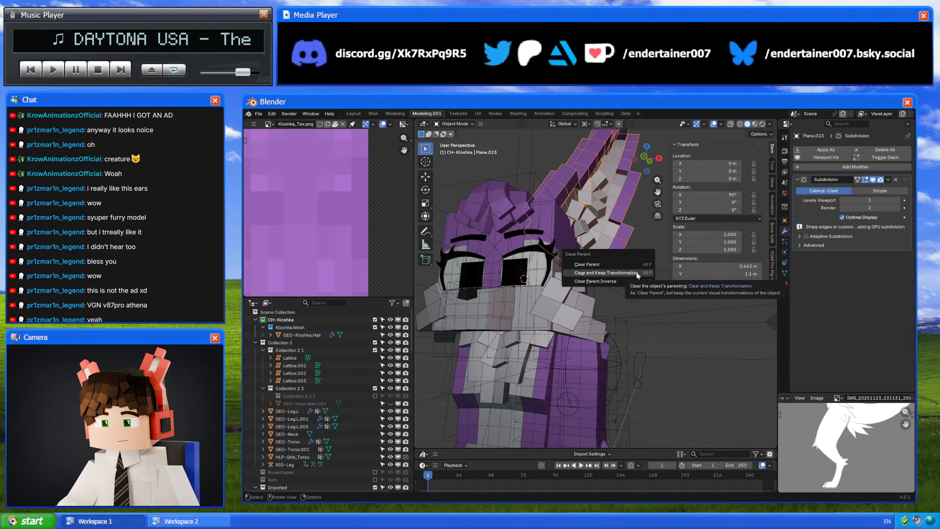
{"action": "left_click", "coordinate": [637, 272]}
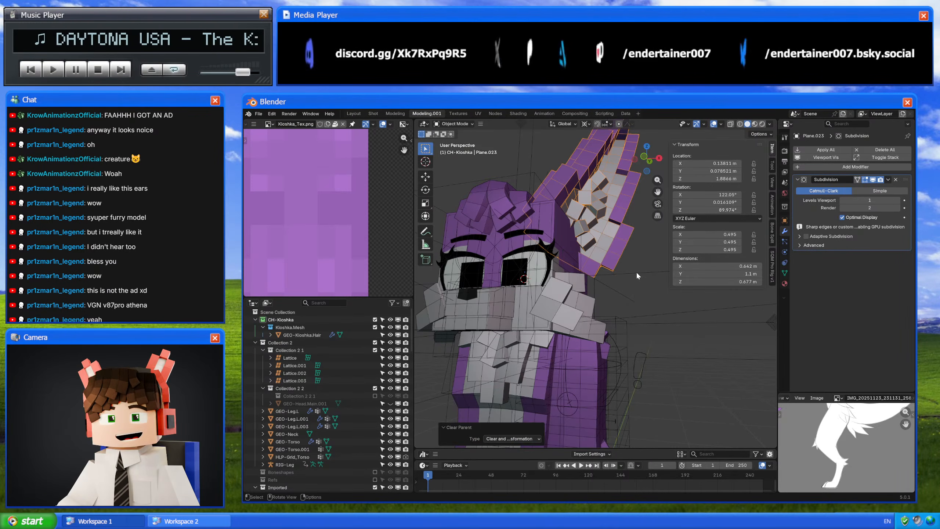
- Try moving the ear's former parent empty to check that the ear no longer follows it
{"action": "left_click", "coordinate": [610, 287]}
{"action": "key", "text": "g"}
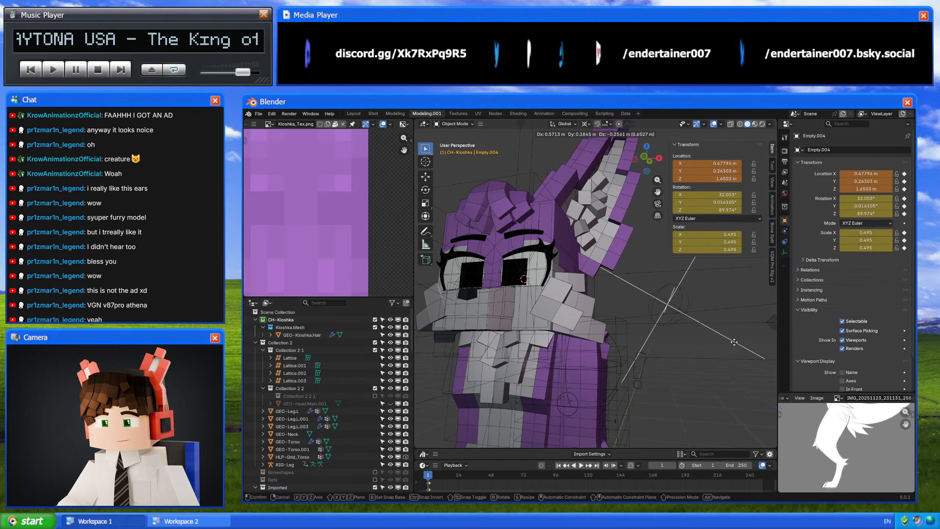
{"action": "left_click", "coordinate": [735, 341]}
- Move the ear object Plane.023 into the Kioshka.Mesh collection
{"action": "left_click", "coordinate": [607, 247]}
{"action": "scroll", "coordinate": [336, 395], "scroll_direction": "down", "scroll_amount": 15}
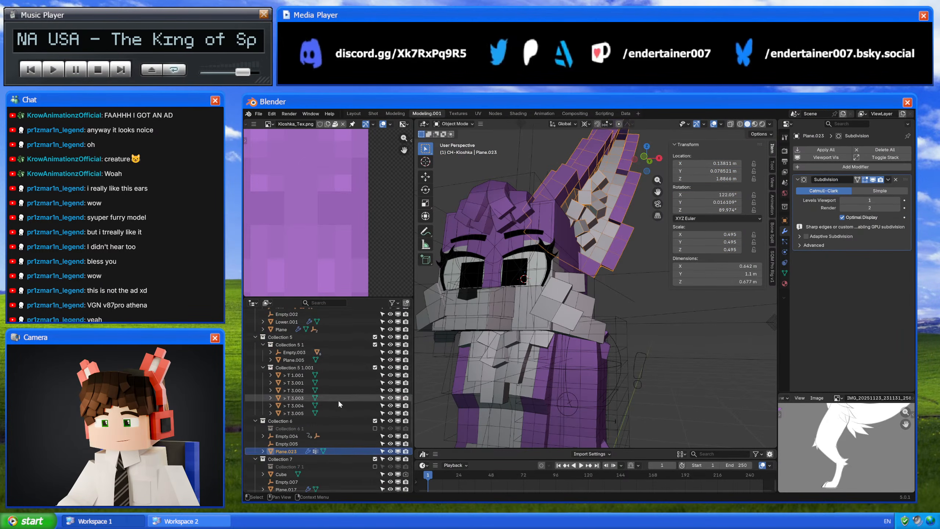
{"action": "scroll", "coordinate": [339, 401], "scroll_direction": "down", "scroll_amount": 5}
{"action": "left_click_drag", "start_coordinate": [295, 373], "coordinate": [331, 335]}
- Rename the ear object as GEO-Kioshka.Ear.L
{"action": "double_click", "coordinate": [301, 342]}
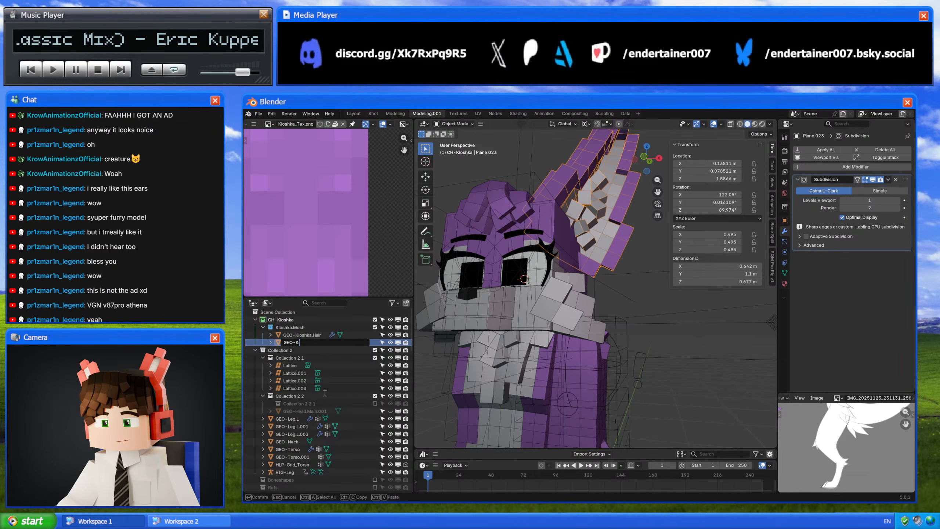
{"action": "type", "text": "GEO-Kioshka.Ear.L"}
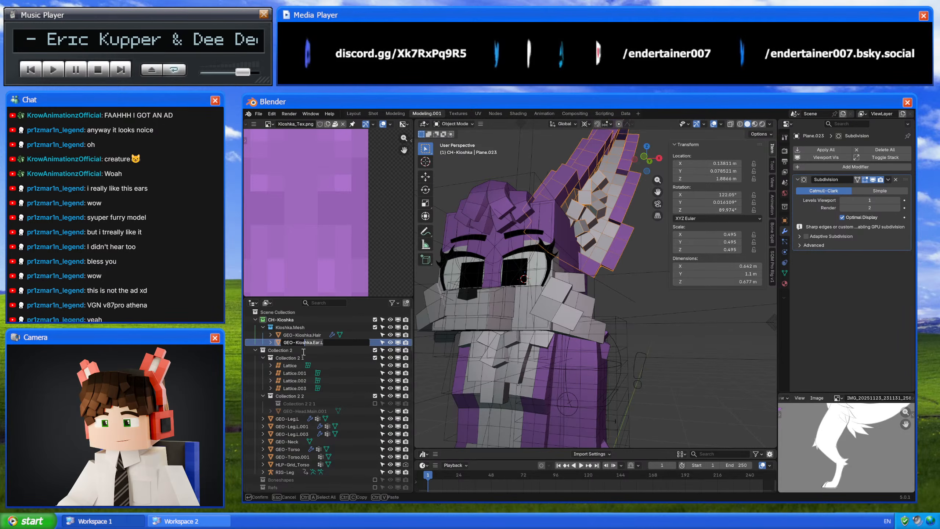
{"action": "key", "text": "Return"}
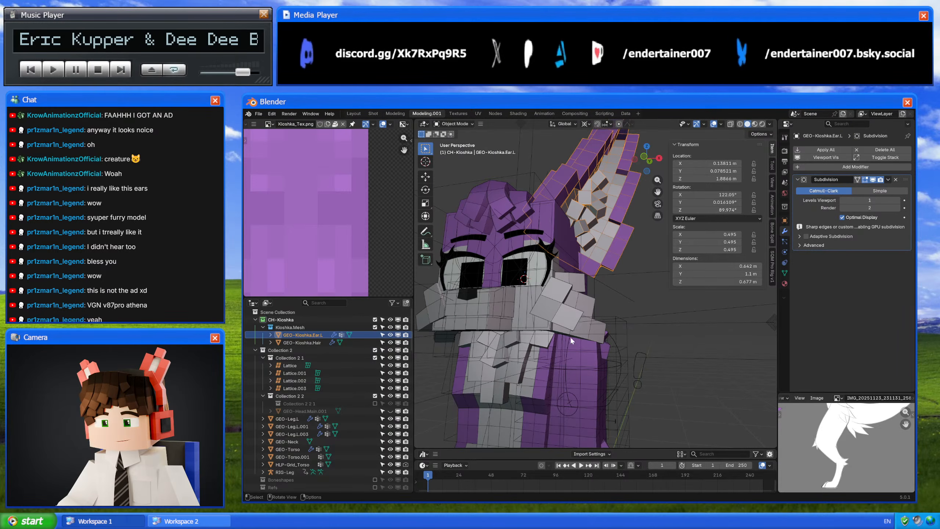
- Remove the vertex groups Group and Group.001 from the ear mesh and show the ear's modifiers again
{"action": "left_click", "coordinate": [785, 274]}
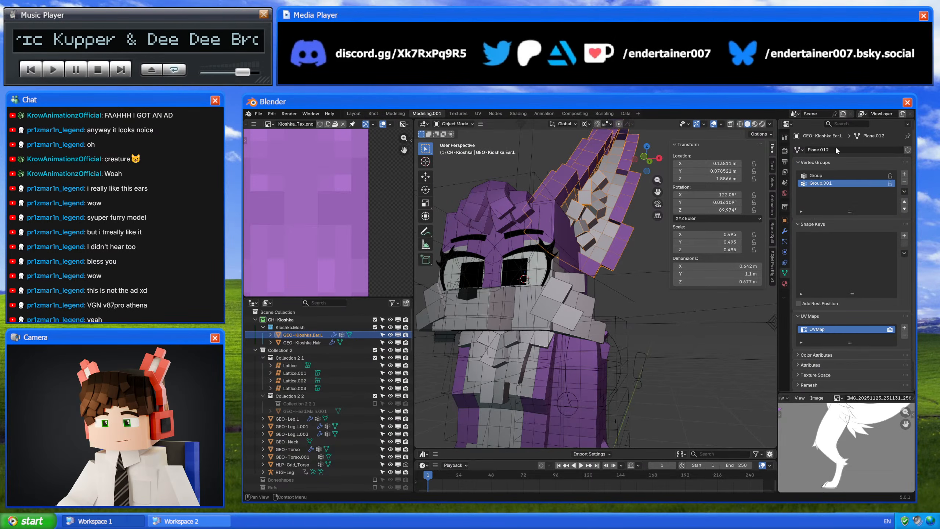
{"action": "left_click", "coordinate": [904, 182]}
{"action": "left_click", "coordinate": [904, 182]}
{"action": "left_click", "coordinate": [321, 340]}
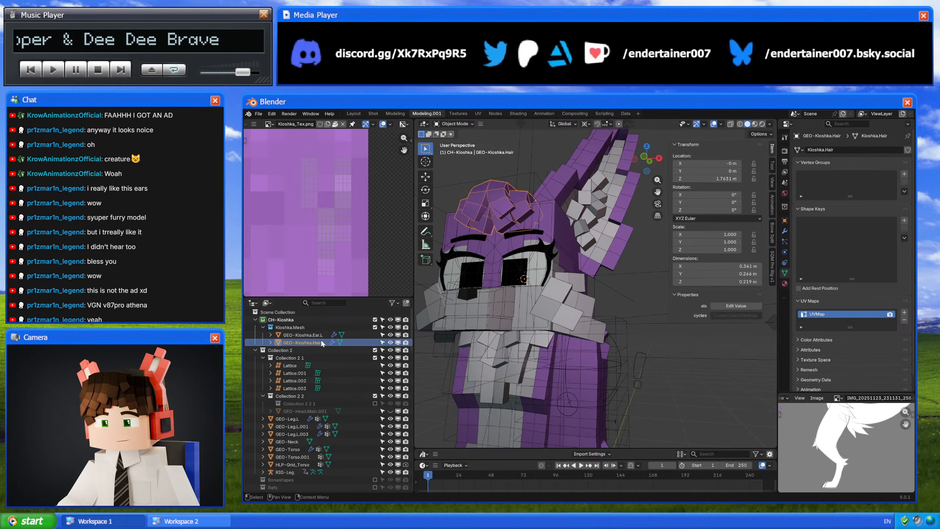
{"action": "left_click", "coordinate": [320, 335]}
{"action": "left_click", "coordinate": [785, 231]}
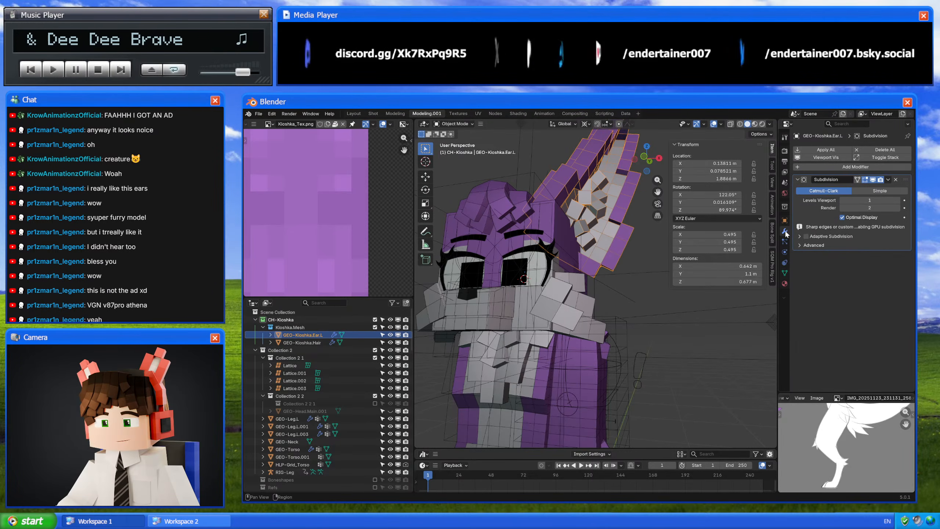
- Move the cheek fur objects Plane.017, Plane.018 and Plane.019 into the Kioshka.Mesh collection
{"action": "middle_click_drag", "start_coordinate": [566, 256], "coordinate": [533, 281]}
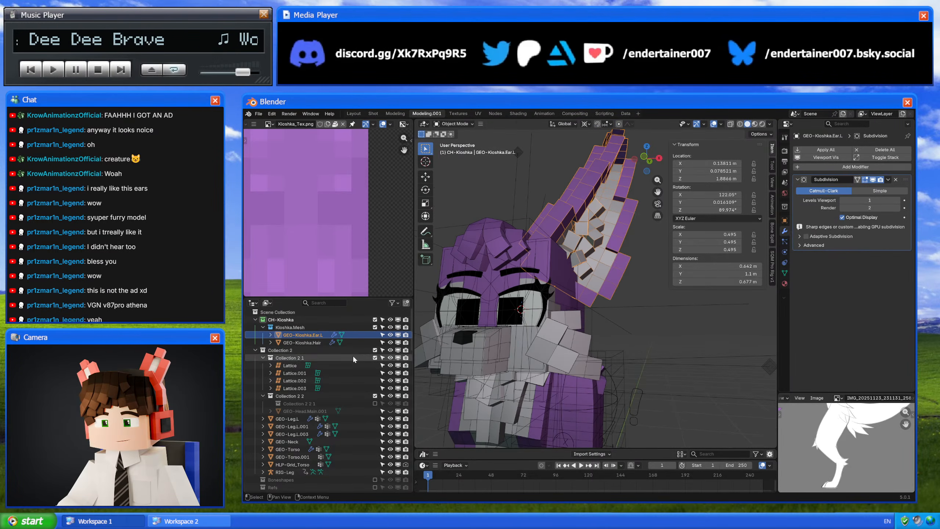
{"action": "left_click", "coordinate": [570, 345]}
{"action": "scroll", "coordinate": [328, 411], "scroll_direction": "down", "scroll_amount": 4}
{"action": "scroll", "coordinate": [330, 414], "scroll_direction": "down", "scroll_amount": 20}
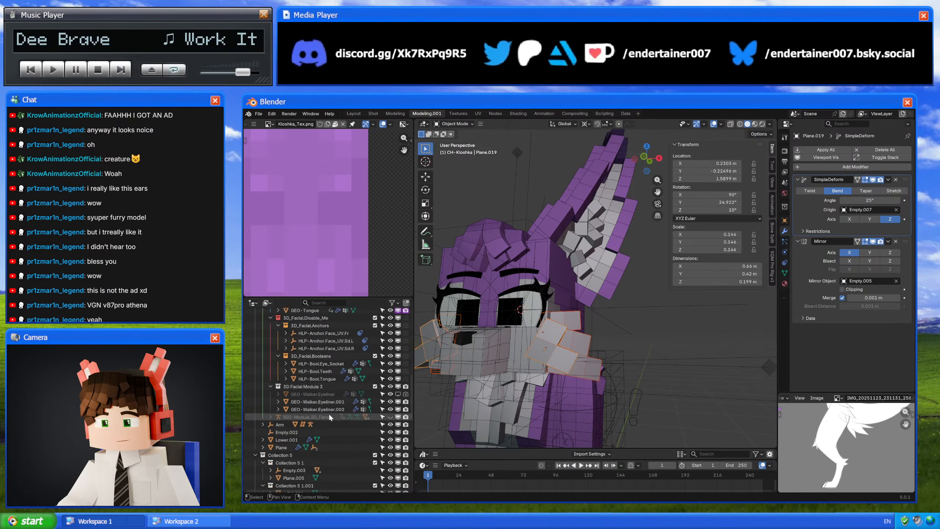
{"action": "left_click_drag", "start_coordinate": [297, 347], "coordinate": [313, 327]}
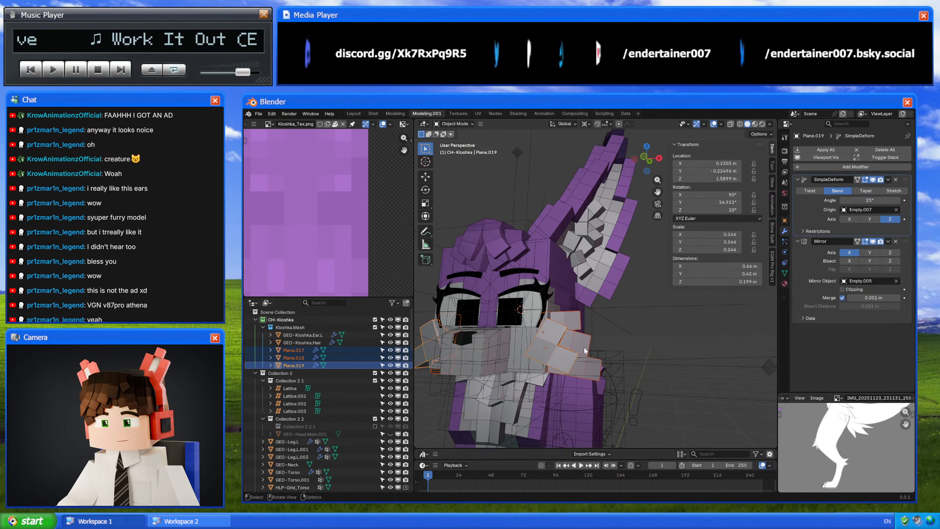
- Isolate the three cheek fur objects in Local View and inspect their shapes and modifiers
{"action": "key", "text": "slash"}
{"action": "left_click", "coordinate": [616, 295]}
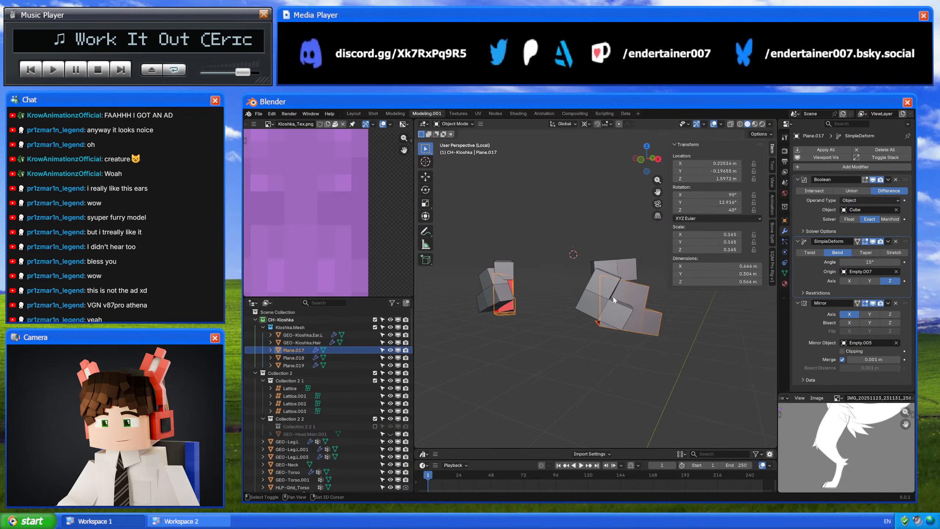
{"action": "left_click", "coordinate": [614, 299]}
{"action": "middle_click_drag", "start_coordinate": [600, 297], "coordinate": [649, 281]}
{"action": "middle_click_drag", "start_coordinate": [515, 303], "coordinate": [520, 318]}
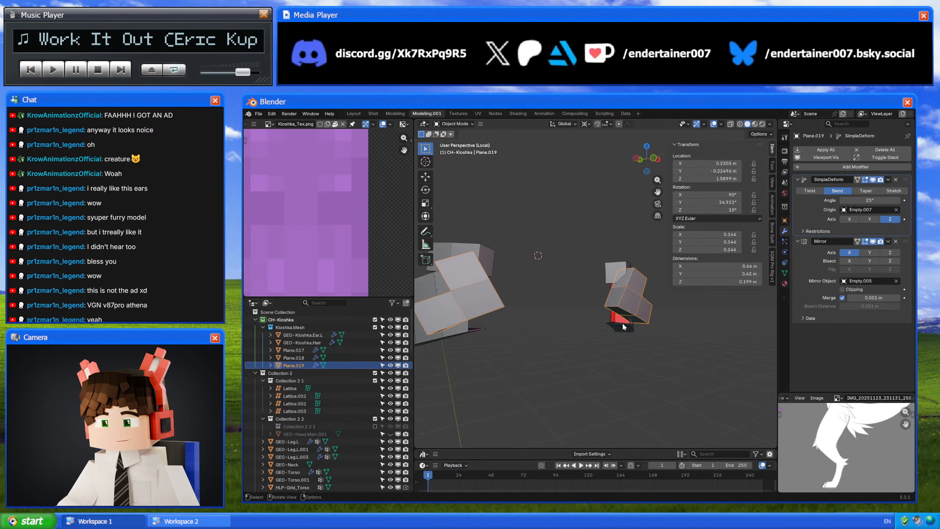
{"action": "left_click", "coordinate": [623, 326]}
{"action": "middle_click_drag", "start_coordinate": [623, 325], "coordinate": [699, 302]}
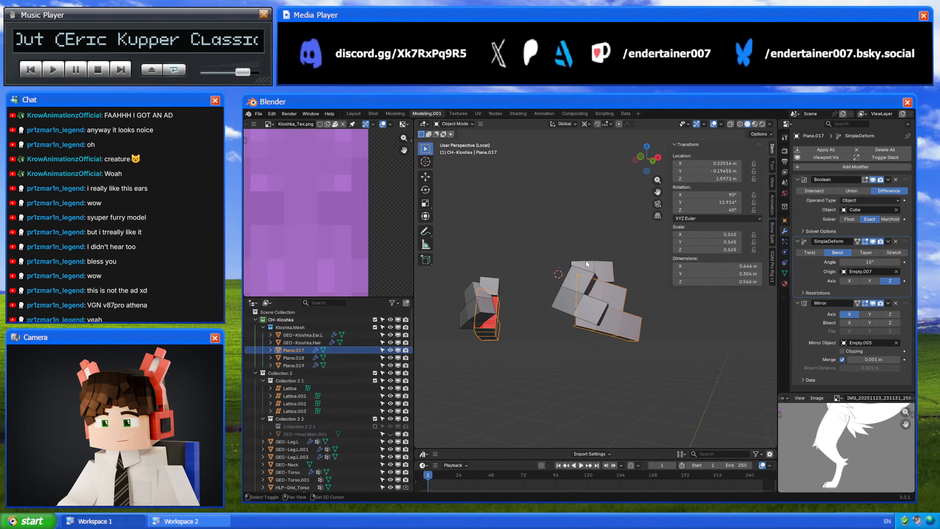
{"action": "left_click", "coordinate": [601, 269], "text": "shift"}
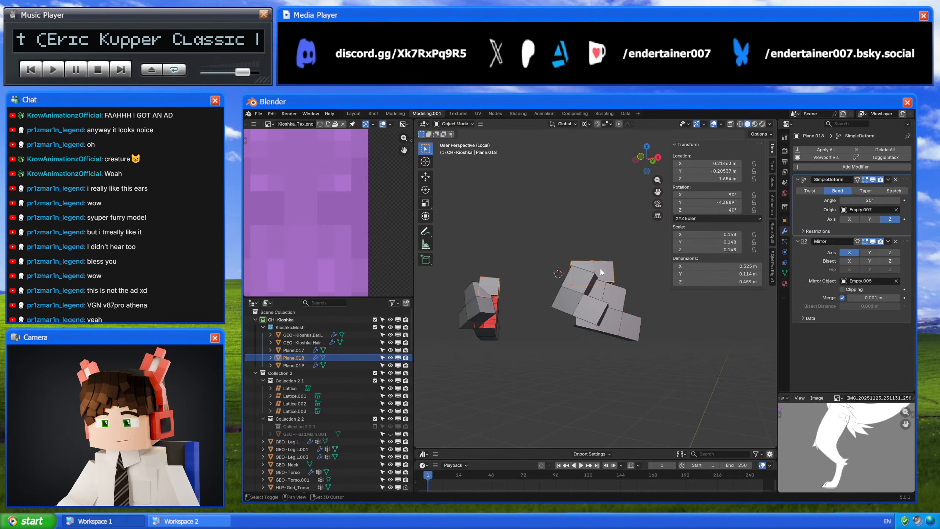
- Apply the SimpleDeform modifier on the cheek fur objects Plane.019 and Plane.018
{"action": "left_click", "coordinate": [580, 292]}
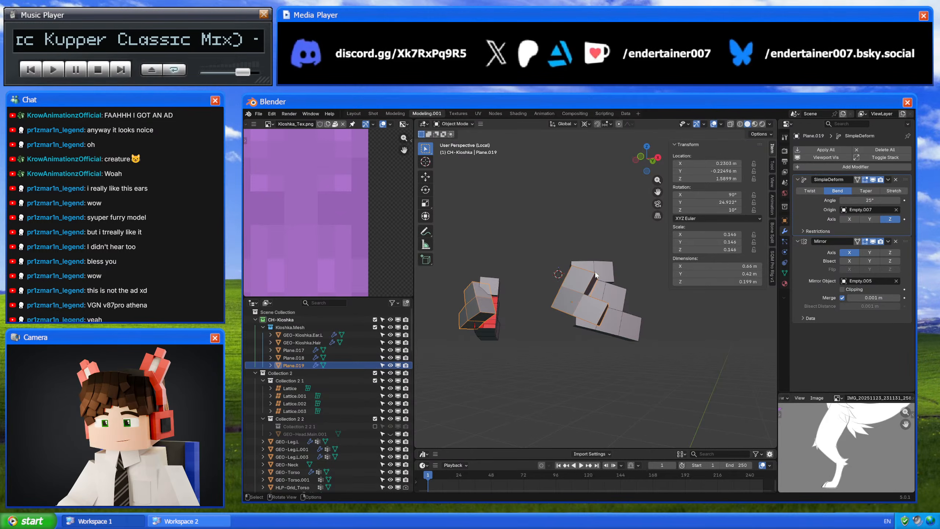
{"action": "left_click", "coordinate": [888, 180]}
{"action": "left_click", "coordinate": [880, 188]}
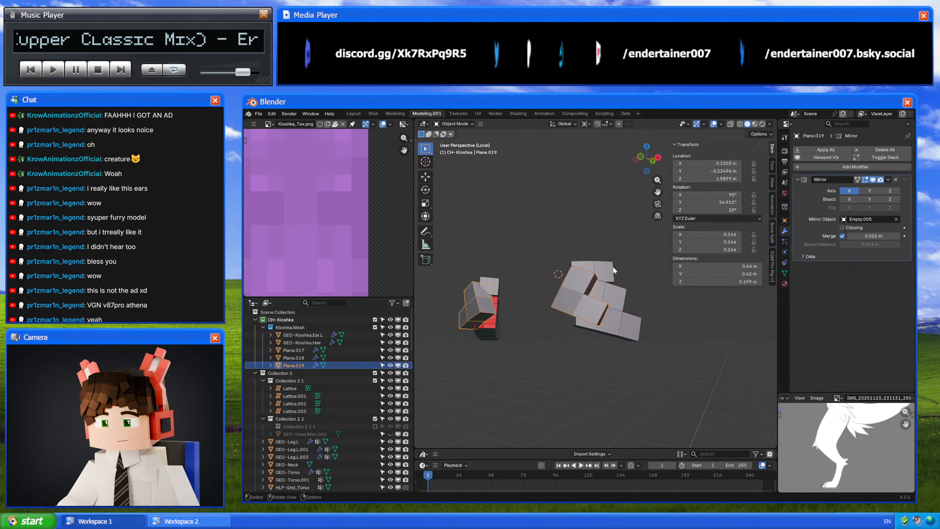
{"action": "left_click", "coordinate": [604, 270]}
{"action": "left_click", "coordinate": [888, 180]}
{"action": "left_click", "coordinate": [880, 188]}
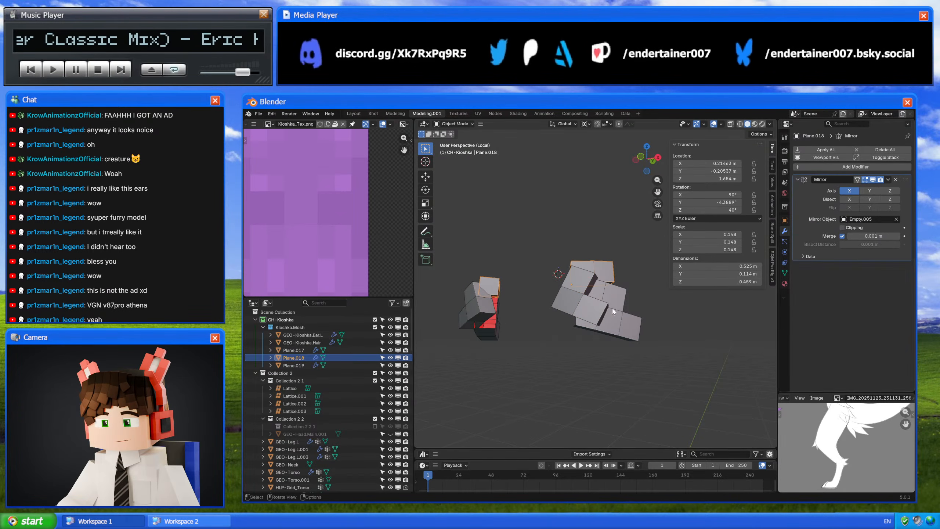
- Apply the Boolean and SimpleDeform modifiers on the lower cheek fur object Plane.017
{"action": "left_click", "coordinate": [612, 307]}
{"action": "left_click", "coordinate": [889, 180]}
{"action": "left_click", "coordinate": [880, 187]}
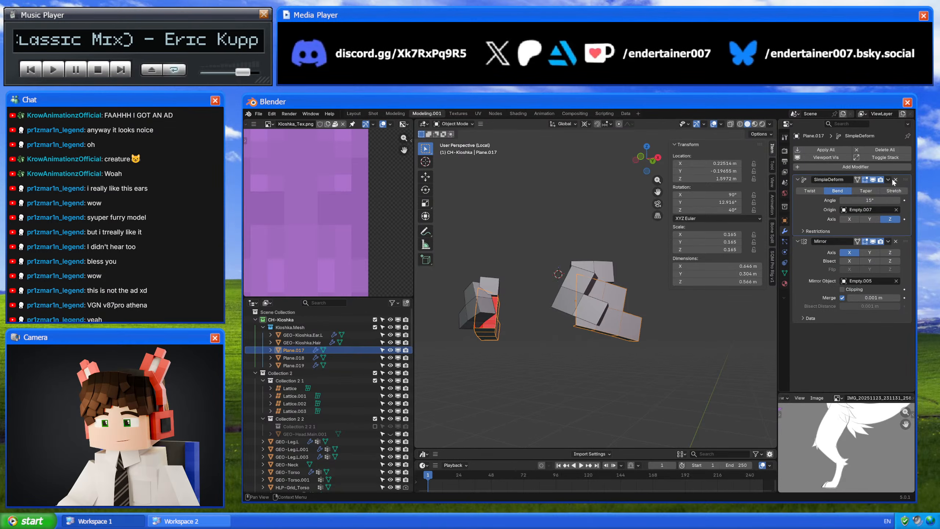
{"action": "left_click", "coordinate": [888, 180]}
{"action": "left_click", "coordinate": [881, 187]}
- Select the sharp edges of cheek fur object Plane.019 in Edit Mode and mark them as sharp
{"action": "left_click", "coordinate": [572, 293]}
{"action": "key", "text": "Tab"}
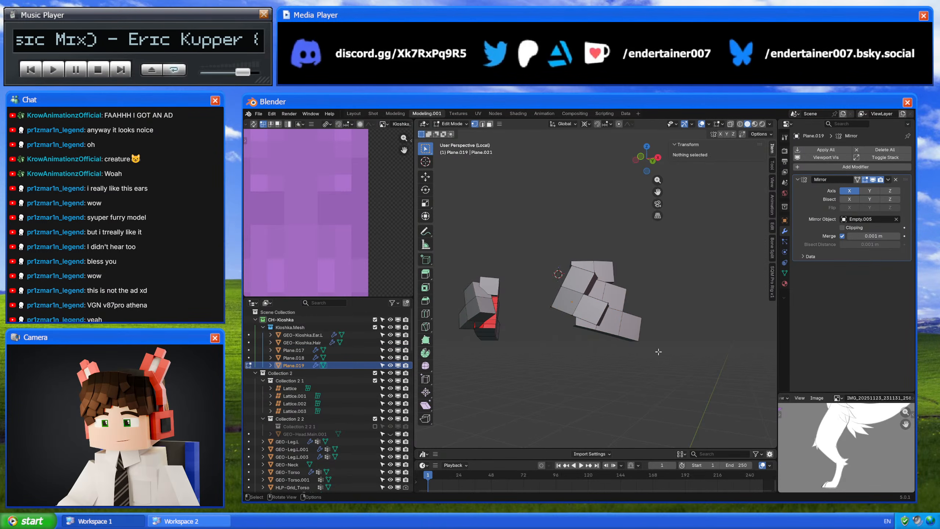
{"action": "key", "text": "q"}
{"action": "mouse_move", "coordinate": [618, 292]}
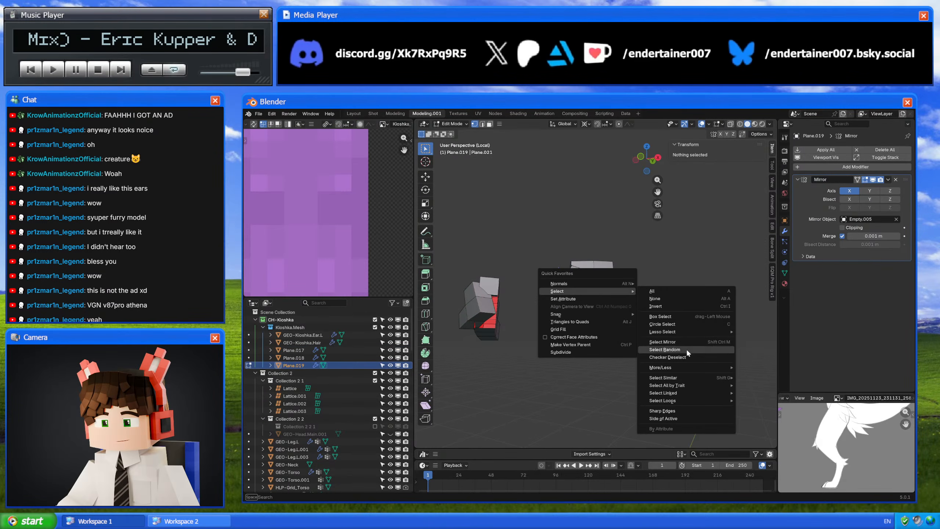
{"action": "left_click", "coordinate": [670, 411]}
{"action": "right_click", "coordinate": [703, 334]}
{"action": "left_click", "coordinate": [677, 333]}
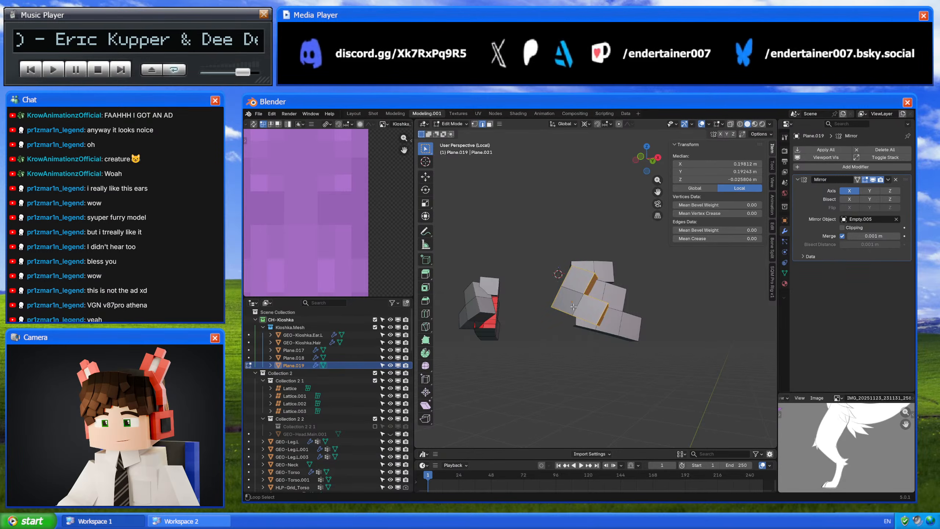
- Mark the selected edges of cheek fur object Plane.019 as sharp and raise their mean crease
{"action": "middle_click_drag", "start_coordinate": [637, 343], "coordinate": [677, 343]}
{"action": "right_click", "coordinate": [678, 343]}
{"action": "left_click", "coordinate": [689, 406]}
{"action": "left_click_drag", "start_coordinate": [714, 238], "coordinate": [748, 238]}
{"action": "key", "text": "Tab"}
- Mark all edges of the upper cheek fur object Plane.018 as sharp and raise their mean crease
{"action": "left_click", "coordinate": [594, 278]}
{"action": "key", "text": "Tab"}
{"action": "key", "text": "a"}
{"action": "middle_click_drag", "start_coordinate": [595, 274], "coordinate": [721, 316]}
{"action": "right_click", "coordinate": [721, 317]}
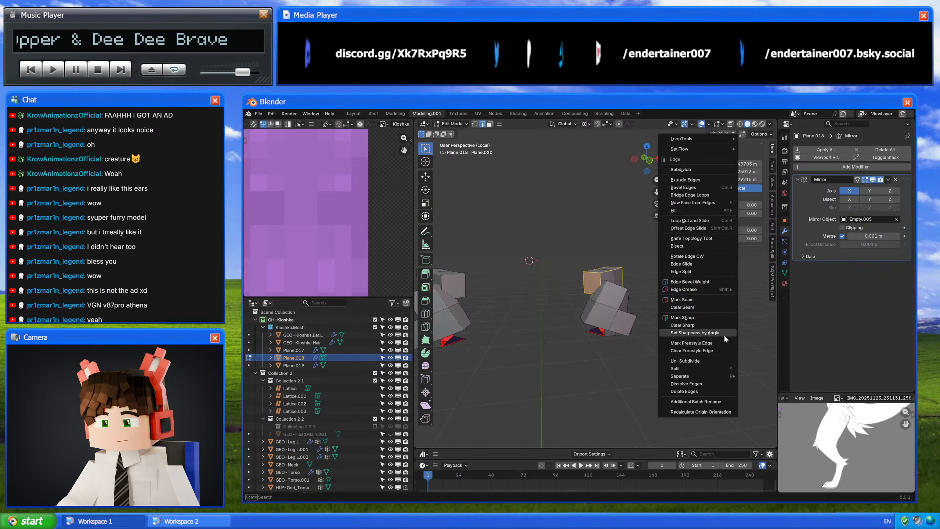
{"action": "left_click", "coordinate": [722, 323]}
{"action": "right_click", "coordinate": [720, 322]}
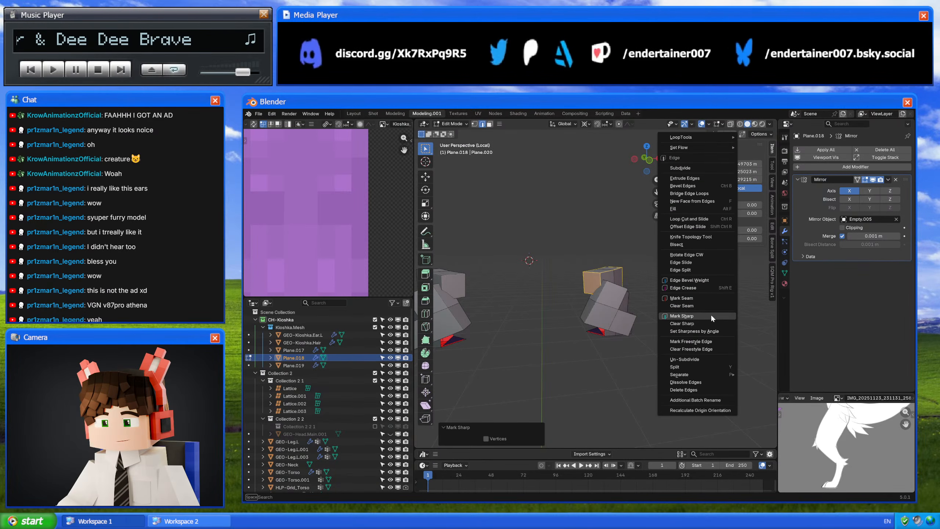
{"action": "left_click", "coordinate": [711, 316]}
{"action": "left_click_drag", "start_coordinate": [721, 239], "coordinate": [748, 239]}
{"action": "key", "text": "Tab"}
- Mark all edges of the lower cheek fur object Plane.017 as sharp and raise their mean crease
{"action": "middle_click_drag", "start_coordinate": [607, 291], "coordinate": [460, 319]}
{"action": "left_click", "coordinate": [607, 307]}
{"action": "key", "text": "Tab"}
{"action": "key", "text": "a"}
{"action": "key", "text": "alt+z"}
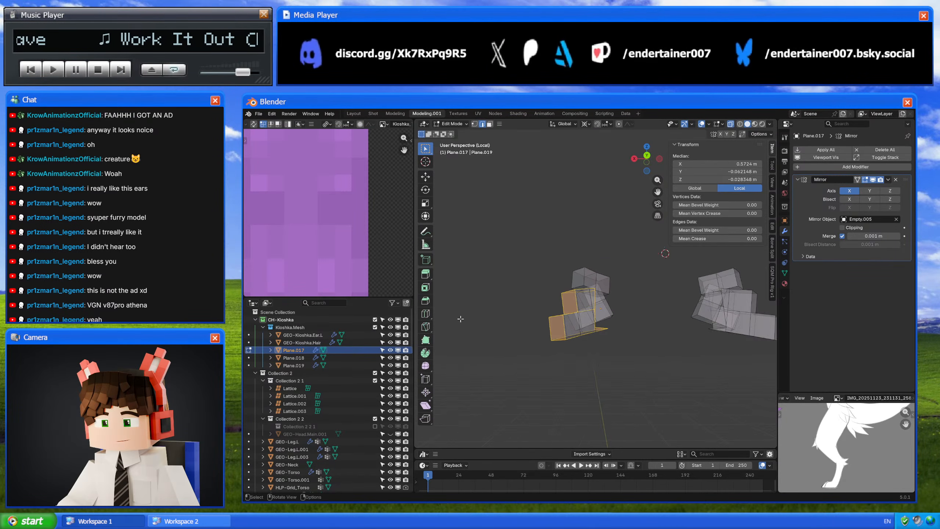
{"action": "scroll", "coordinate": [597, 324], "scroll_direction": "up", "scroll_amount": 3}
{"action": "middle_click_drag", "start_coordinate": [597, 324], "coordinate": [723, 338]}
{"action": "key", "text": "alt+z"}
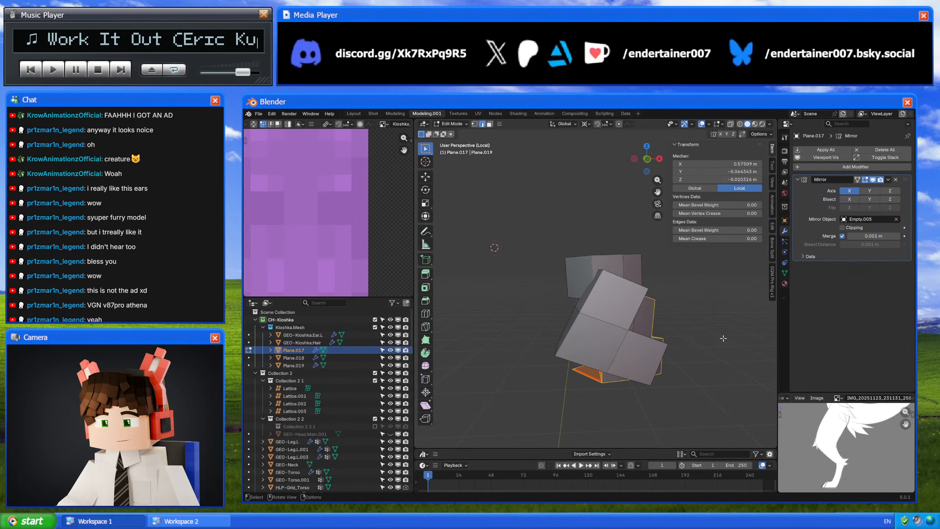
{"action": "right_click", "coordinate": [728, 337]}
{"action": "left_click", "coordinate": [730, 336]}
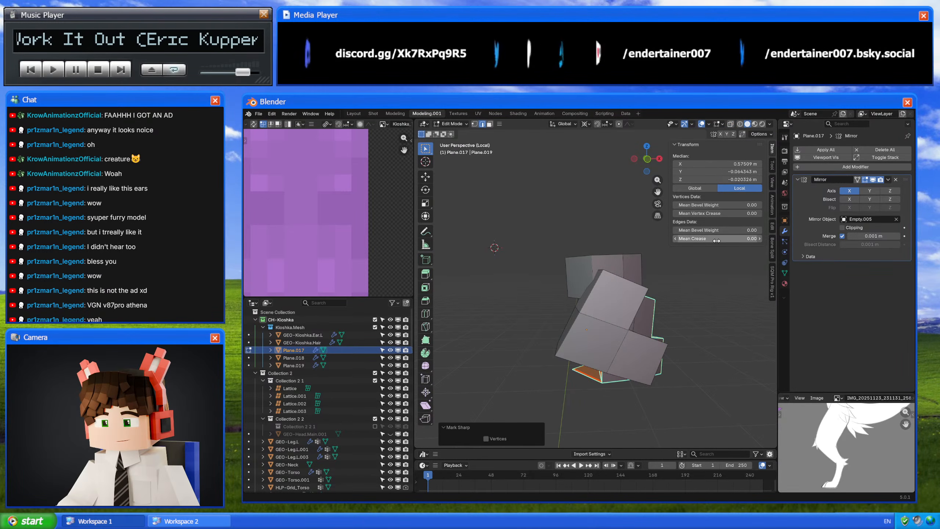
{"action": "left_click", "coordinate": [736, 279]}
{"action": "key", "text": "Tab"}
- Select Plane.017, Plane.018 and Plane.019 together and apply all their modifiers, including Mirror
{"action": "middle_click_drag", "start_coordinate": [723, 335], "coordinate": [681, 335]}
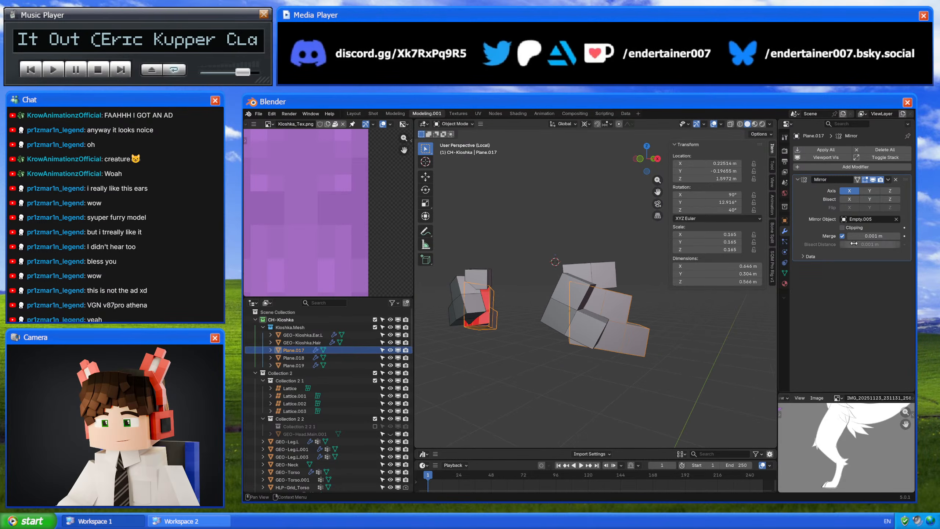
{"action": "left_click", "coordinate": [608, 273], "text": "shift"}
{"action": "left_click", "coordinate": [585, 291], "text": "shift"}
{"action": "left_click", "coordinate": [820, 150]}
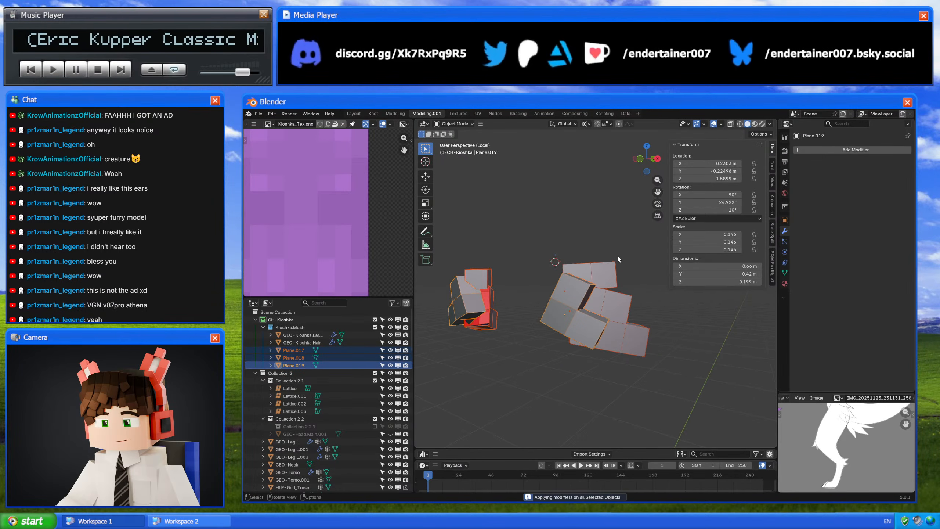
- Add a Subdivision Surface modifier to cheek fur object Plane.019 and shade it smooth
{"action": "left_click", "coordinate": [605, 265]}
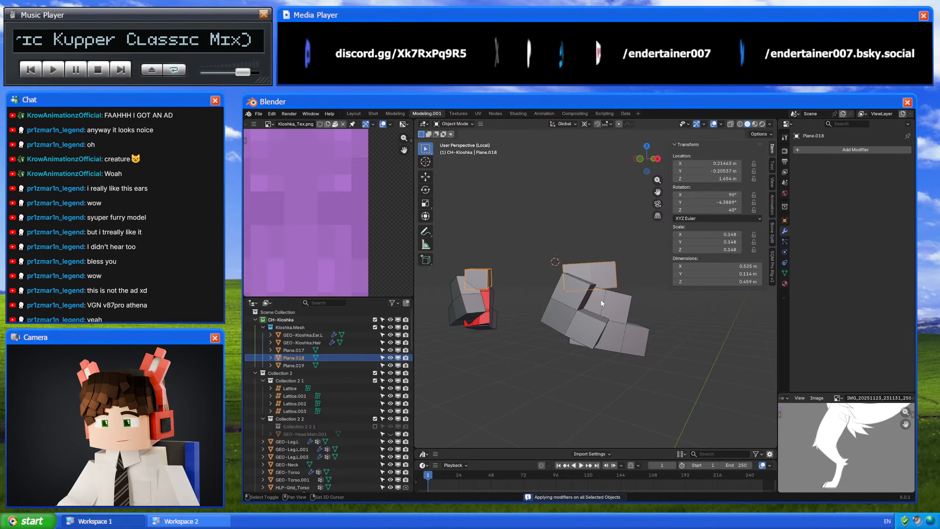
{"action": "left_click", "coordinate": [592, 315]}
{"action": "key", "text": "shift+a"}
{"action": "type", "text": "s"}
{"action": "left_click", "coordinate": [847, 286]}
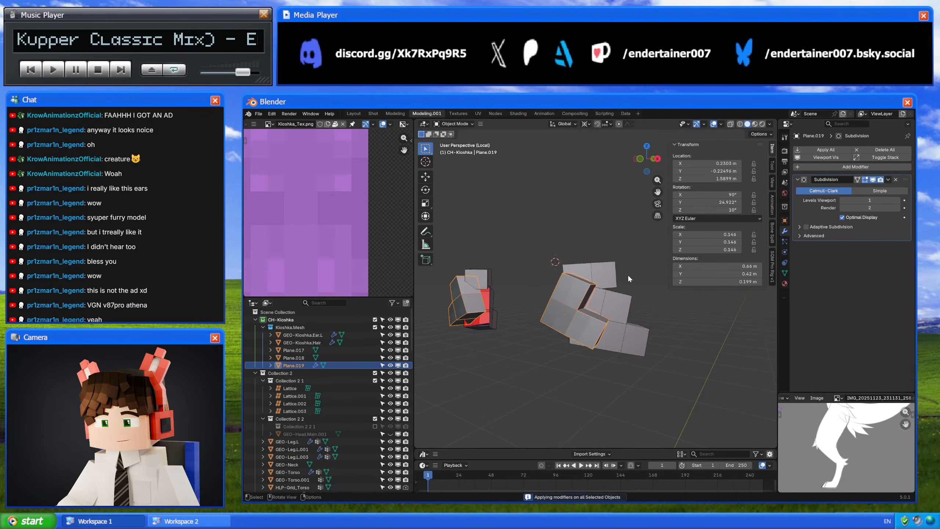
{"action": "right_click", "coordinate": [628, 278]}
{"action": "left_click", "coordinate": [628, 274]}
- Add a Subdivision Surface modifier to the upper cheek fur object Plane.018 and shade it smooth
{"action": "left_click", "coordinate": [597, 276]}
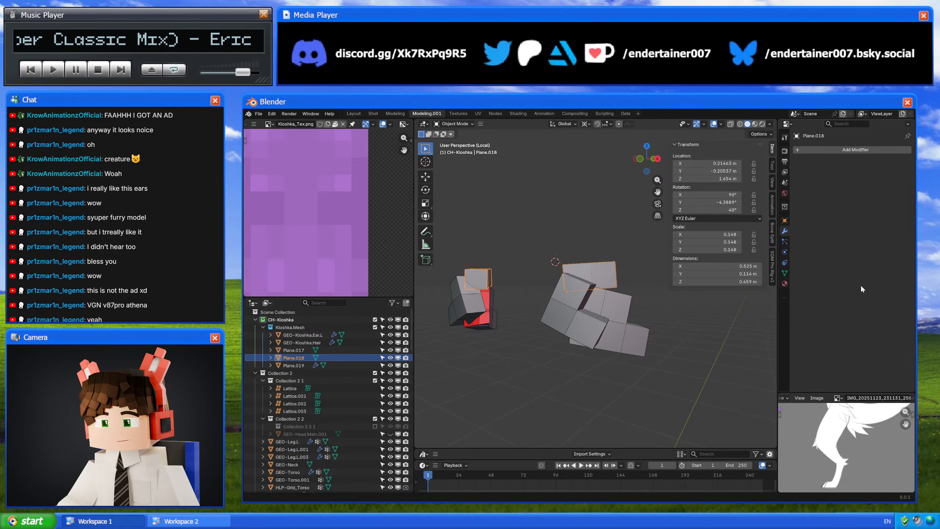
{"action": "key", "text": "shift+a"}
{"action": "type", "text": "s"}
{"action": "left_click", "coordinate": [763, 302]}
{"action": "right_click", "coordinate": [621, 247]}
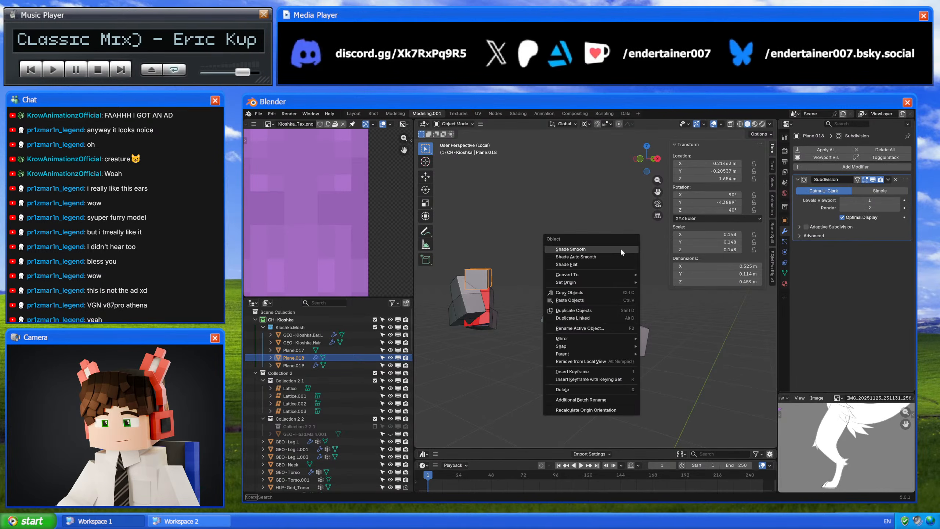
{"action": "left_click", "coordinate": [620, 248]}
- Add a Subdivision Surface modifier to the lower cheek fur object Plane.017 and shade it smooth
{"action": "left_click", "coordinate": [617, 312]}
{"action": "key", "text": "shift+a"}
{"action": "type", "text": "s"}
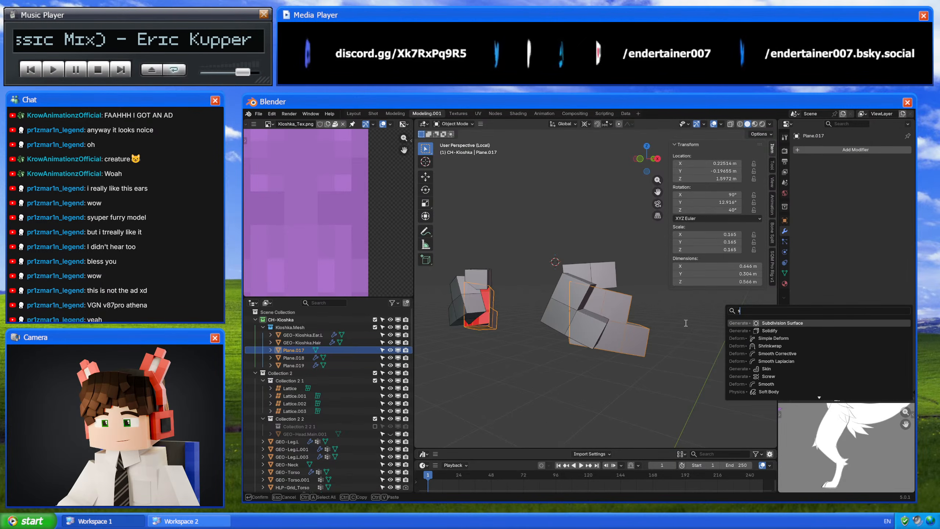
{"action": "left_click", "coordinate": [786, 321]}
{"action": "right_click", "coordinate": [679, 326]}
{"action": "left_click", "coordinate": [679, 326]}
- Select the three cheek fur objects with Plane.017 active and join them into one object
{"action": "left_click", "coordinate": [668, 351]}
{"action": "middle_click_drag", "start_coordinate": [669, 352], "coordinate": [611, 303]}
{"action": "left_click", "coordinate": [606, 284]}
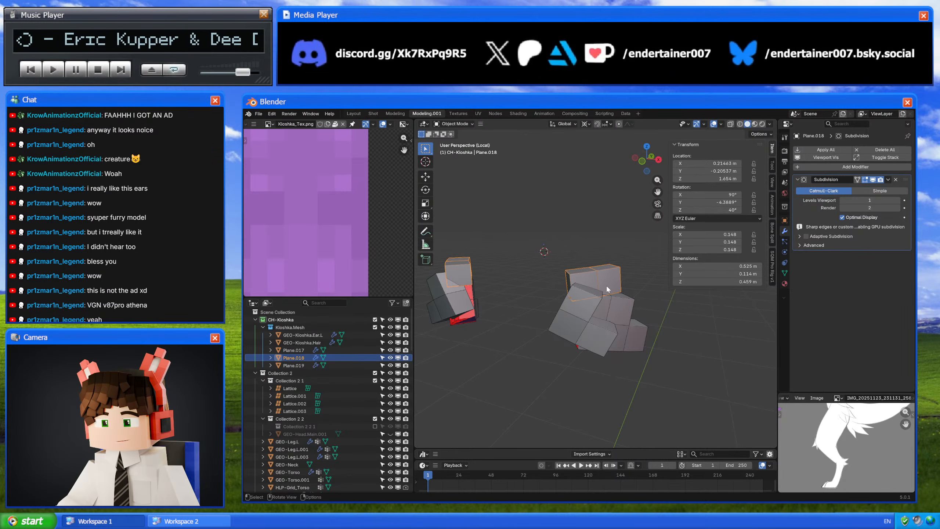
{"action": "left_click", "coordinate": [587, 310], "text": "shift"}
{"action": "left_click", "coordinate": [582, 316], "text": "shift"}
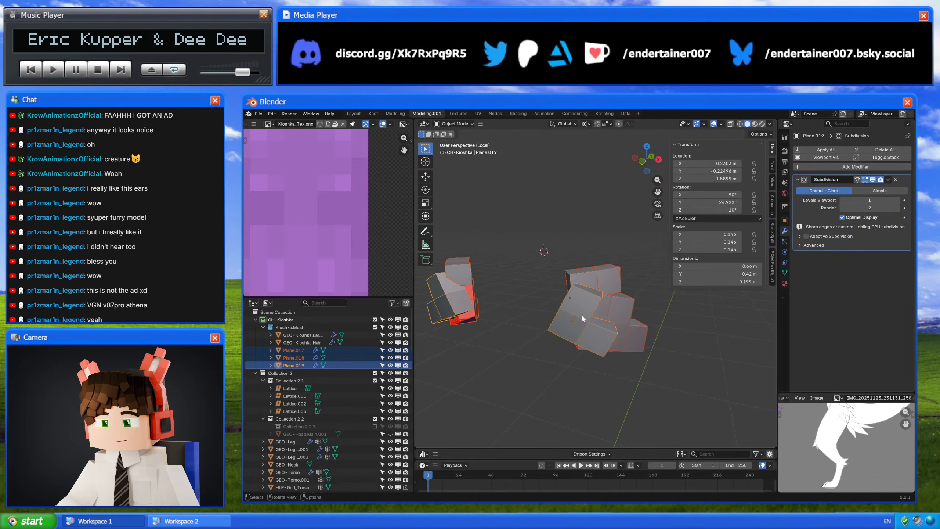
{"action": "key", "text": "KP_Divide"}
{"action": "left_click", "coordinate": [555, 261]}
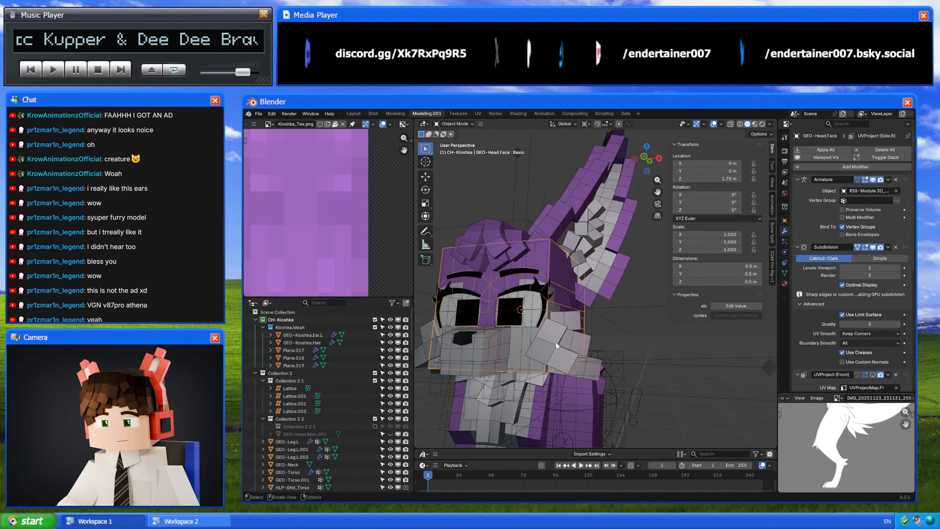
{"action": "key", "text": "ctrl+z"}
{"action": "key", "text": "KP_Divide"}
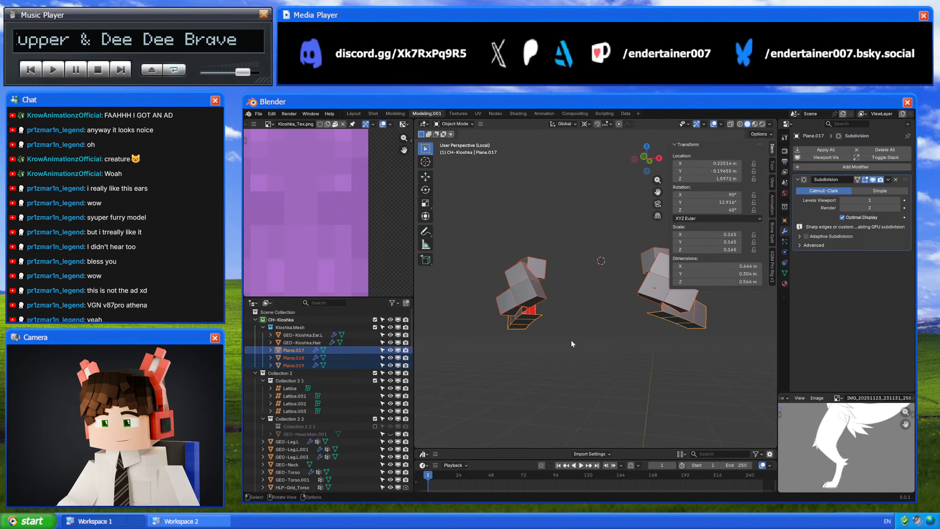
{"action": "right_click", "coordinate": [598, 334]}
{"action": "left_click", "coordinate": [634, 348]}
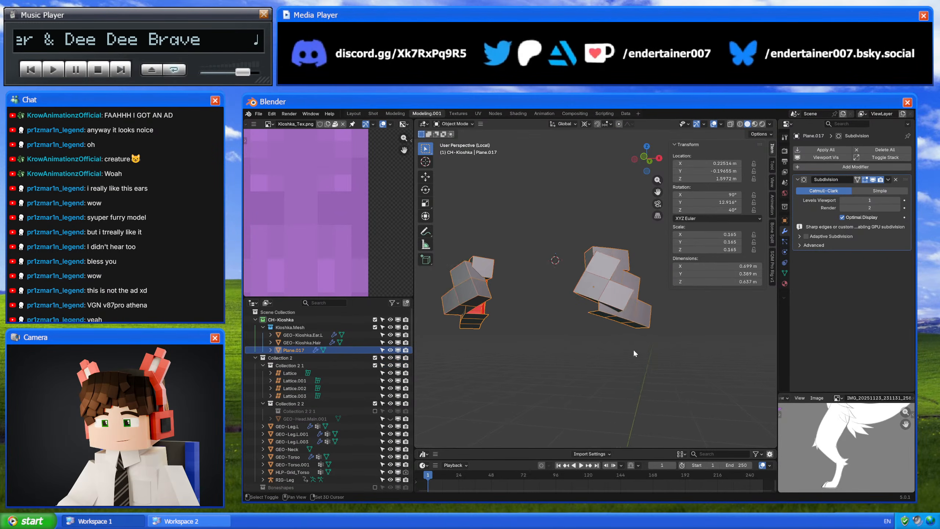
- Set the joined cheek fur's origin to the 3D cursor, and apply its rotation and scale
{"action": "right_click", "coordinate": [649, 323]}
{"action": "mouse_move", "coordinate": [629, 356]}
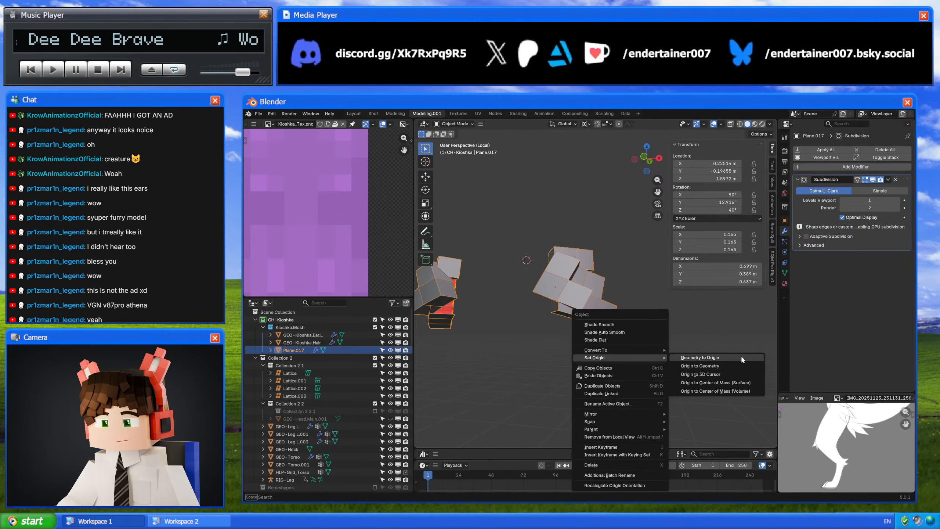
{"action": "left_click", "coordinate": [742, 373]}
{"action": "key", "text": "ctrl+a"}
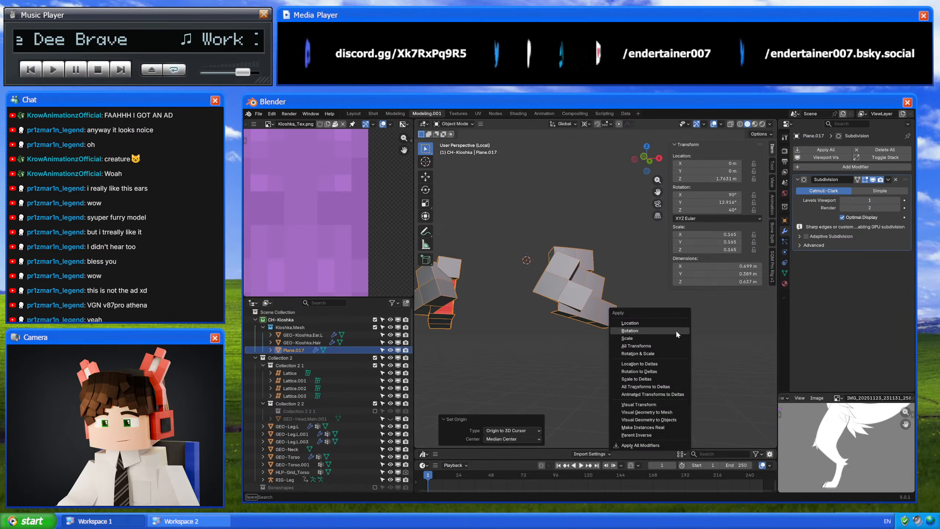
{"action": "left_click", "coordinate": [677, 332]}
{"action": "key", "text": "ctrl+a"}
{"action": "left_click", "coordinate": [651, 365]}
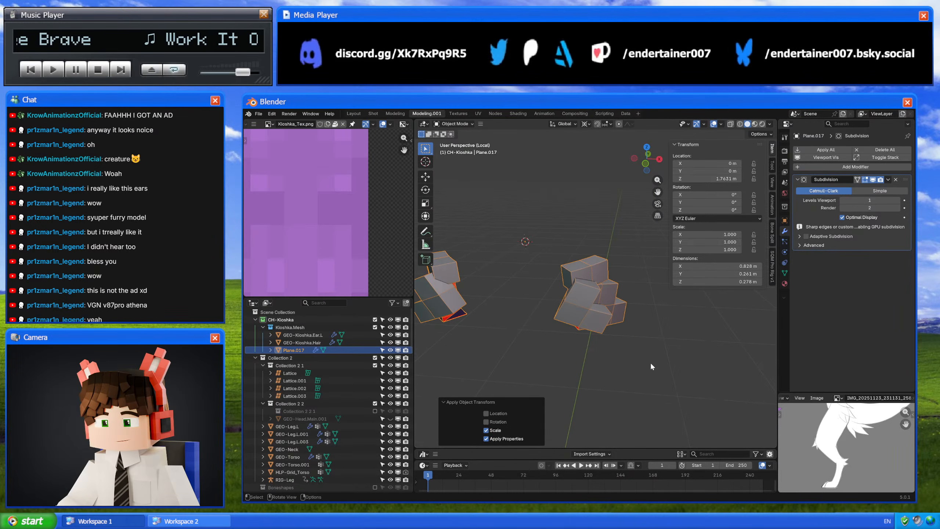
- Rename the joined cheek fur object to GEO-Kioshka.Tuft and its mesh data to Kioshka.Tuft
{"action": "double_click", "coordinate": [304, 348]}
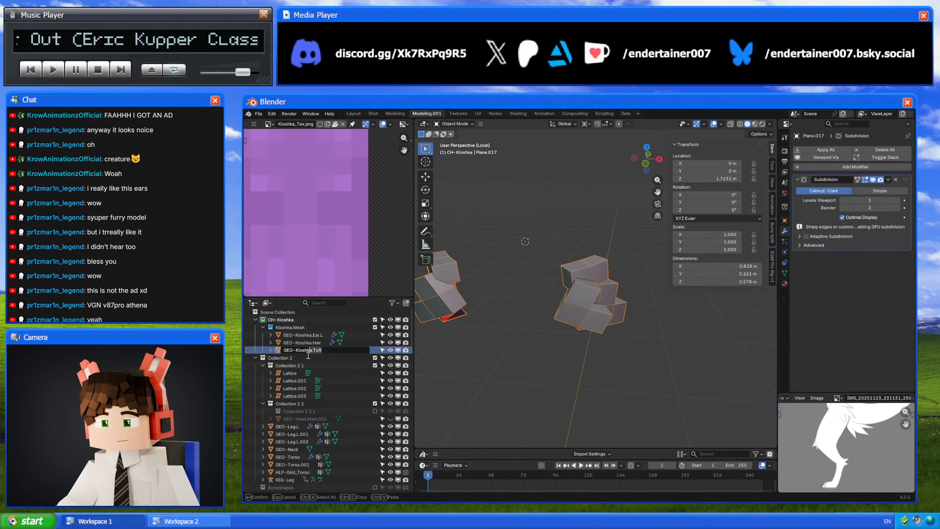
{"action": "key", "text": "Return"}
{"action": "left_click", "coordinate": [785, 273]}
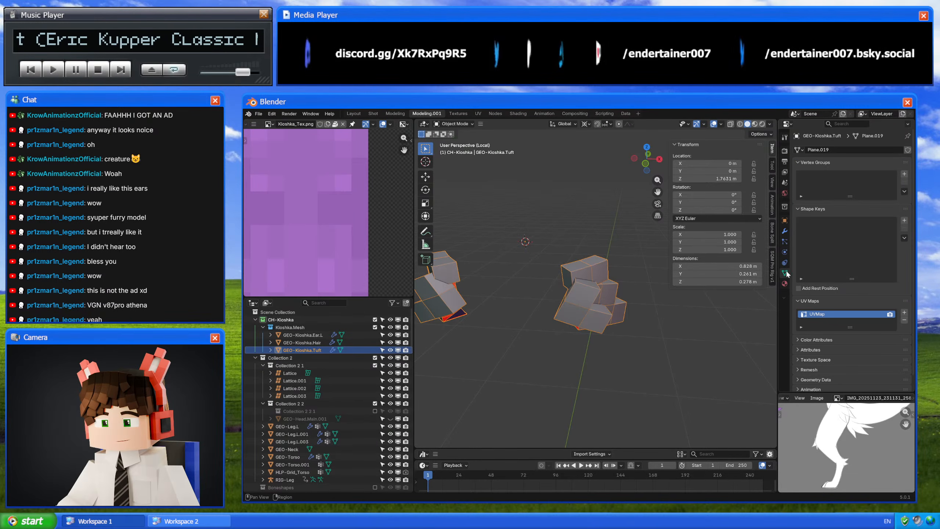
{"action": "left_click", "coordinate": [837, 149]}
{"action": "type", "text": "Kioshka.Tuft"}
{"action": "key", "text": "Return"}
- Leave Local View, deselect the tuft and exclude the Kioshka.Mesh collection from the view layer
{"action": "middle_click_drag", "start_coordinate": [552, 310], "coordinate": [571, 276]}
{"action": "middle_click_drag", "start_coordinate": [571, 276], "coordinate": [597, 290], "text": "shift"}
{"action": "key", "text": "KP_Divide"}
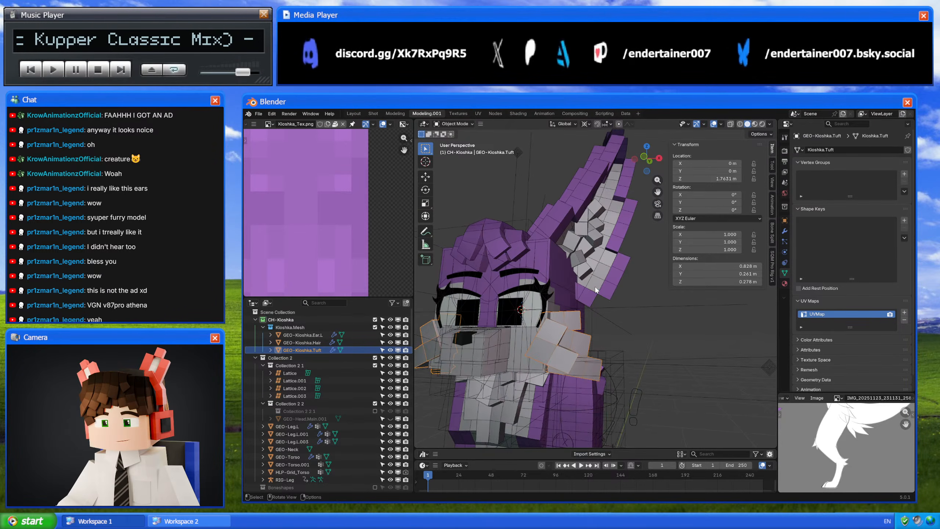
{"action": "left_click", "coordinate": [666, 333]}
{"action": "mouse_move", "coordinate": [666, 333]}
{"action": "middle_mouse_down"}
{"action": "mouse_move", "coordinate": [700, 307]}
{"action": "mouse_move", "coordinate": [695, 354]}
{"action": "mouse_move", "coordinate": [655, 363]}
{"action": "mouse_move", "coordinate": [664, 328]}
{"action": "mouse_move", "coordinate": [653, 328]}
{"action": "middle_mouse_up"}
{"action": "scroll", "coordinate": [665, 328], "scroll_direction": "down", "scroll_amount": 4}
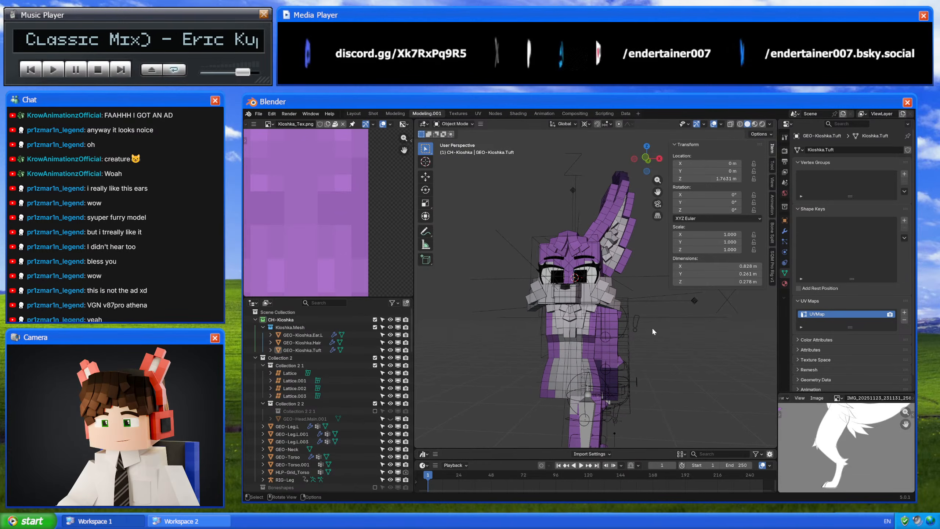
{"action": "scroll", "coordinate": [582, 296], "scroll_direction": "up", "scroll_amount": 3}
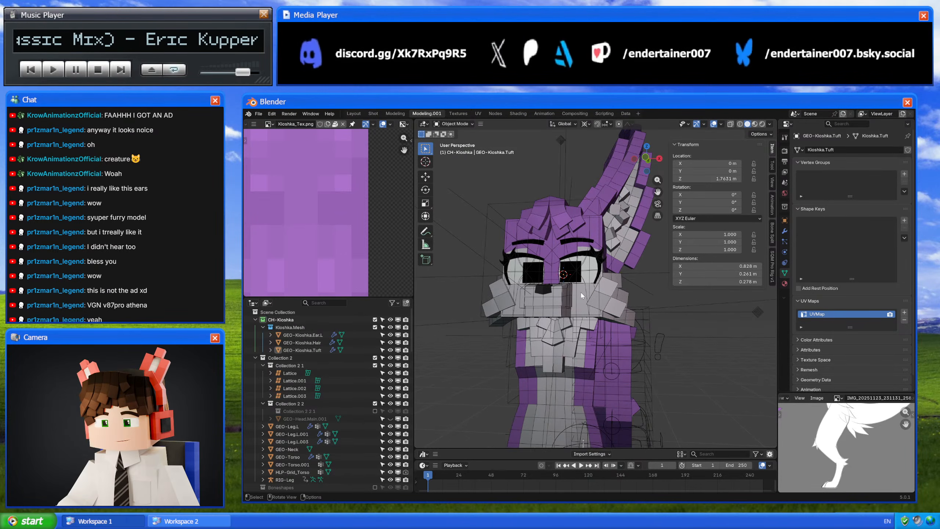
{"action": "left_click", "coordinate": [375, 328]}
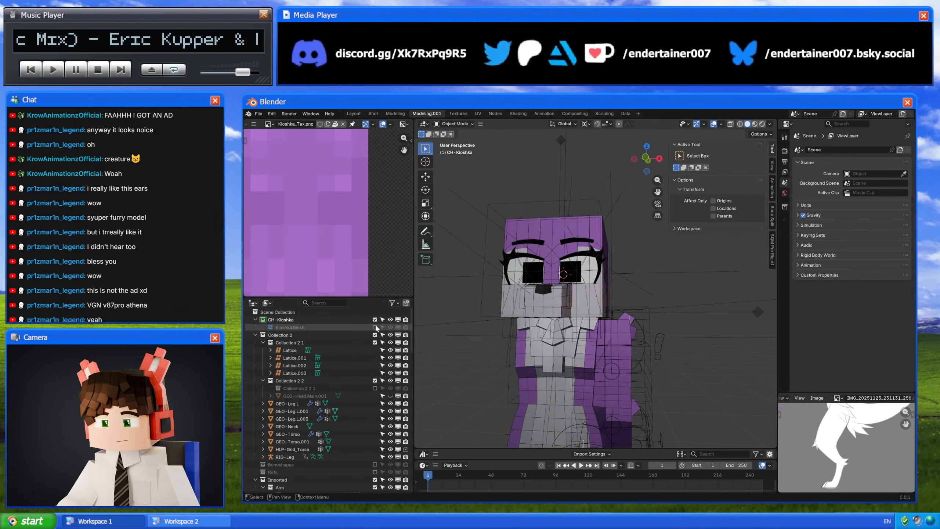
- Select the arm fur objects Plane.001 and Plane.003 and move them into the CH-Kioshka collection
{"action": "middle_click_drag", "start_coordinate": [623, 393], "coordinate": [600, 326], "text": "shift"}
{"action": "left_click", "coordinate": [600, 326]}
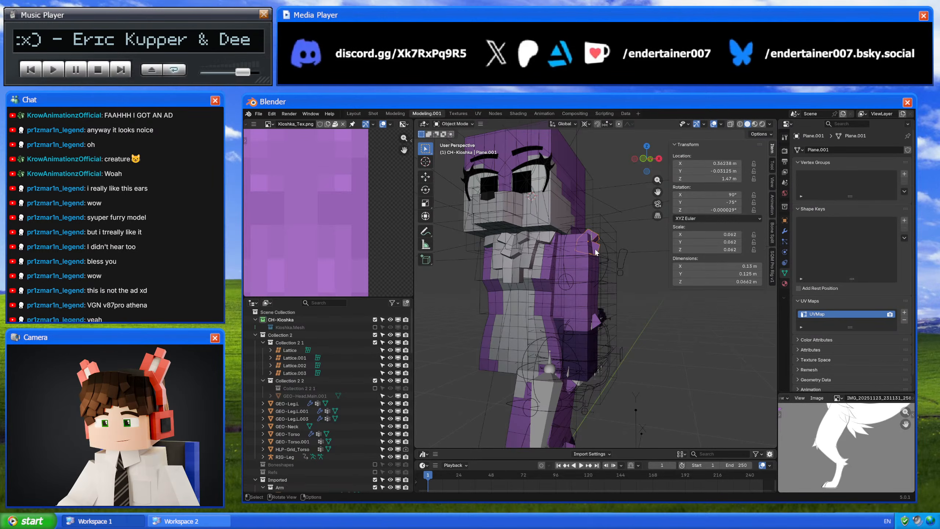
{"action": "left_click", "coordinate": [600, 326]}
{"action": "scroll", "coordinate": [351, 344], "scroll_direction": "down", "scroll_amount": 10}
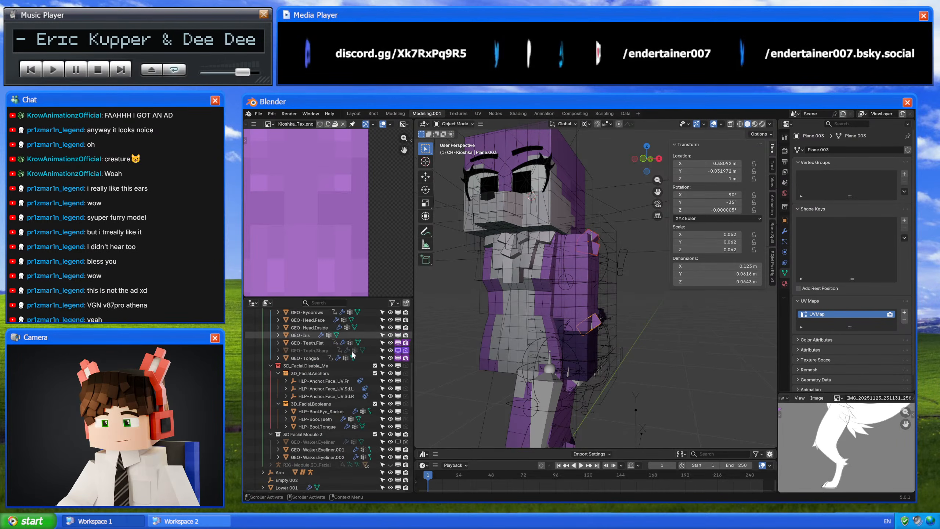
{"action": "scroll", "coordinate": [352, 351], "scroll_direction": "down", "scroll_amount": 7}
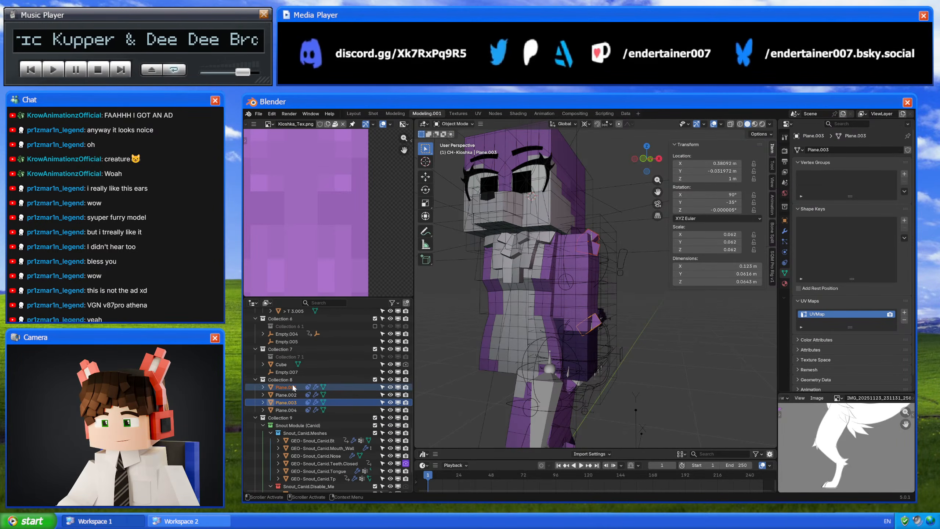
{"action": "left_click_drag", "start_coordinate": [292, 386], "coordinate": [314, 321]}
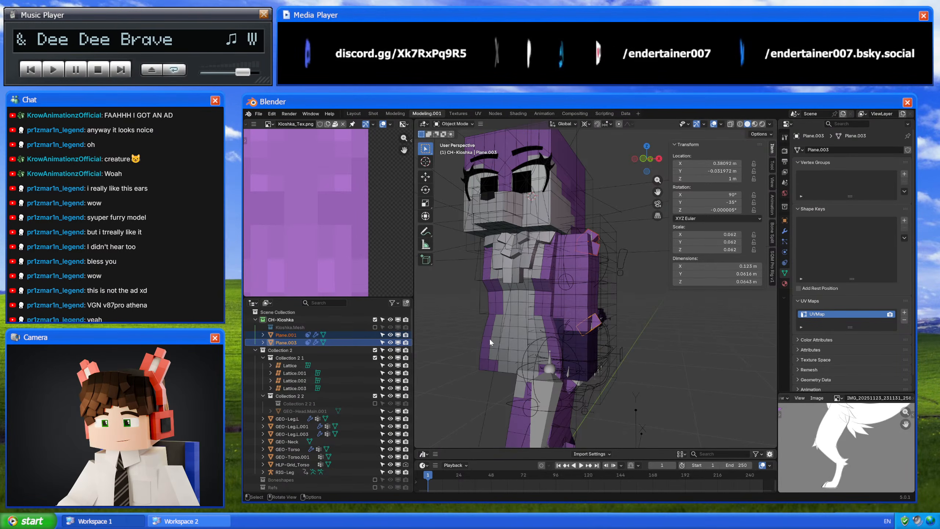
- Isolate the two arm fur objects in Local View and apply the Solidify modifier on Plane.001
{"action": "key", "text": "KP_Divide"}
{"action": "left_click", "coordinate": [577, 206]}
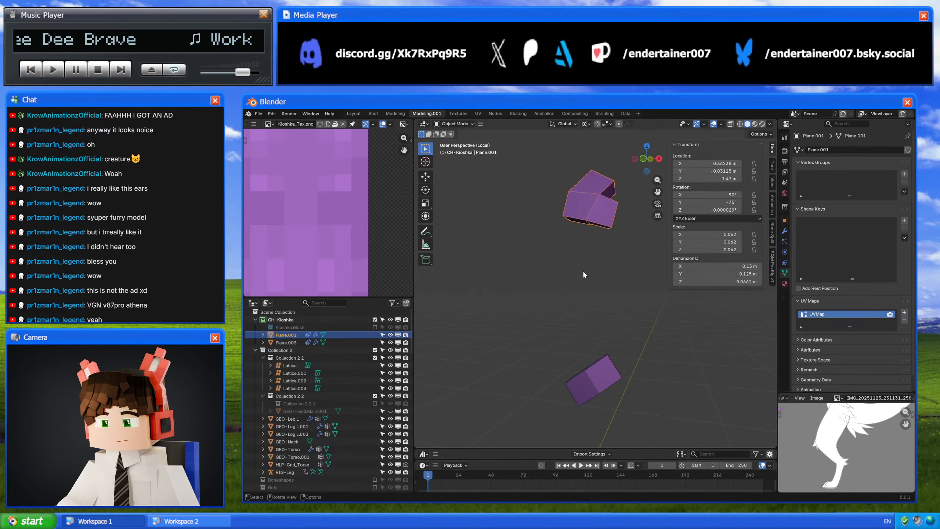
{"action": "key", "text": "Tab"}
{"action": "middle_click_drag", "start_coordinate": [626, 260], "coordinate": [563, 281]}
{"action": "key", "text": "Tab"}
{"action": "left_click", "coordinate": [785, 231]}
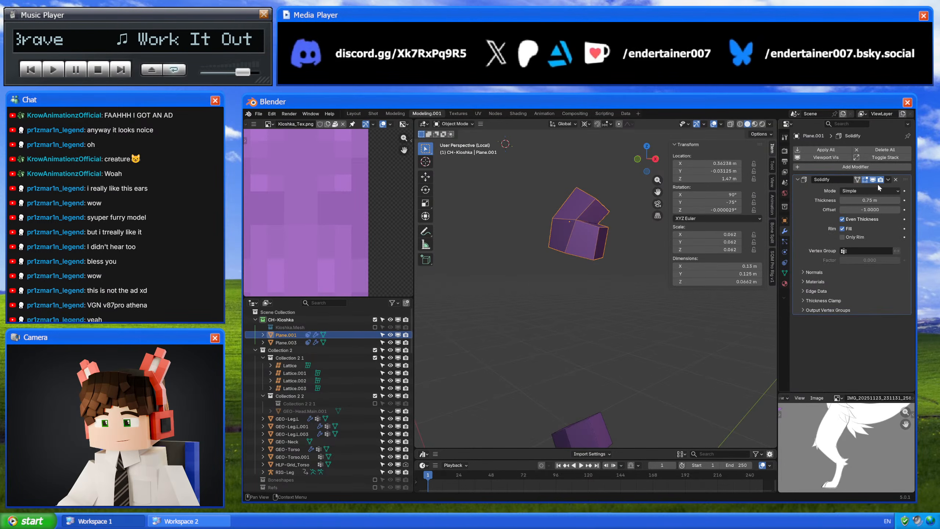
{"action": "left_click", "coordinate": [888, 180]}
{"action": "left_click", "coordinate": [872, 186]}
- Examine the UV layout of arm fur object Plane.001 over the texture in Edit Mode
{"action": "key", "text": "Tab"}
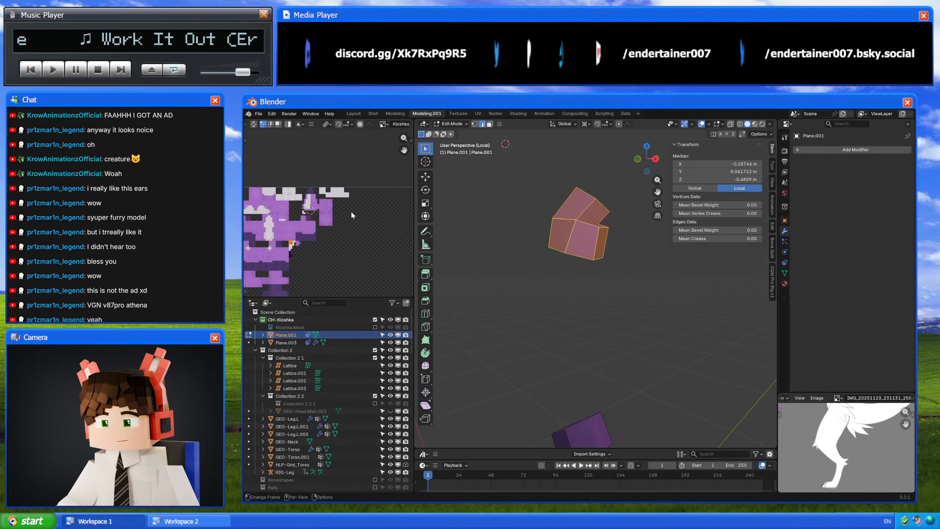
{"action": "scroll", "coordinate": [351, 212], "scroll_direction": "down", "scroll_amount": 2}
{"action": "scroll", "coordinate": [333, 215], "scroll_direction": "up", "scroll_amount": 5}
{"action": "middle_click_drag", "start_coordinate": [255, 267], "coordinate": [356, 221]}
{"action": "scroll", "coordinate": [357, 220], "scroll_direction": "up", "scroll_amount": 5}
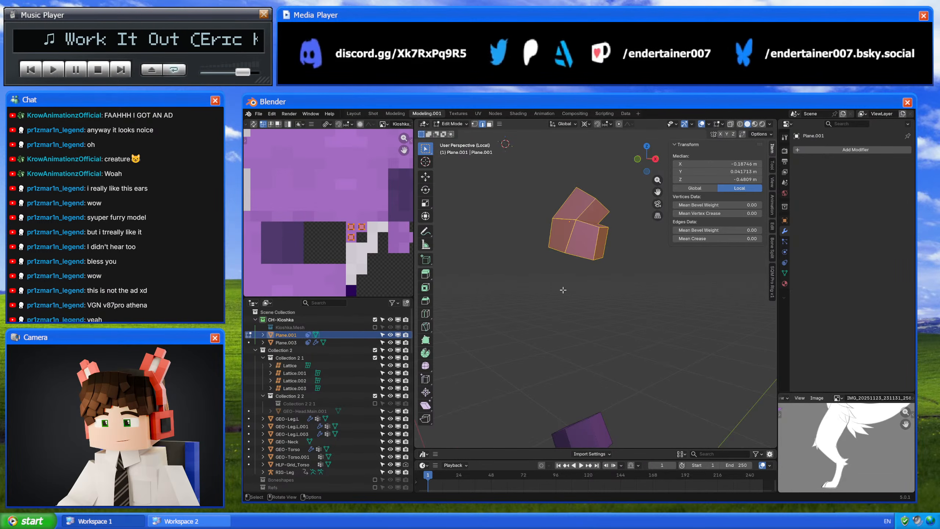
{"action": "key", "text": "Tab"}
- Apply the Solidify modifier on the lower arm fur object Plane.003 and mark its border edges sharp
{"action": "left_click", "coordinate": [569, 431]}
{"action": "left_click", "coordinate": [889, 180]}
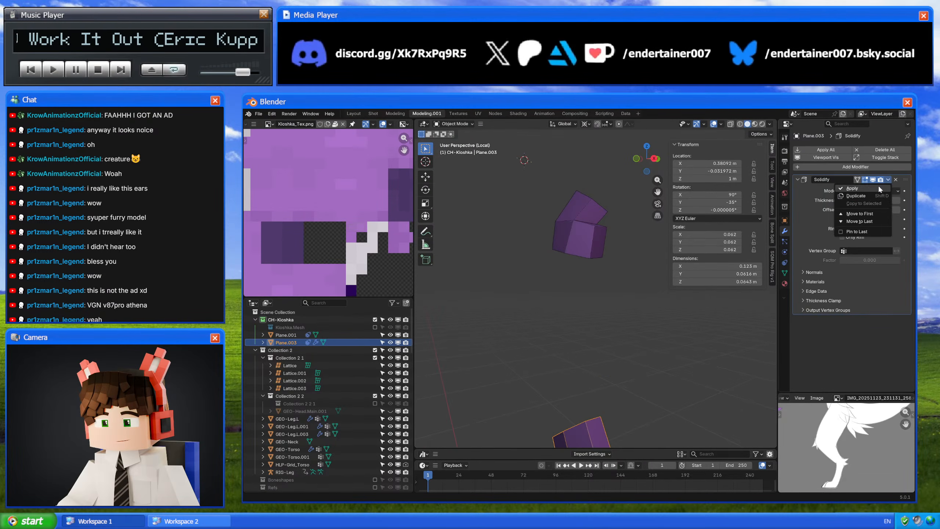
{"action": "left_click", "coordinate": [880, 188]}
{"action": "key", "text": "Tab"}
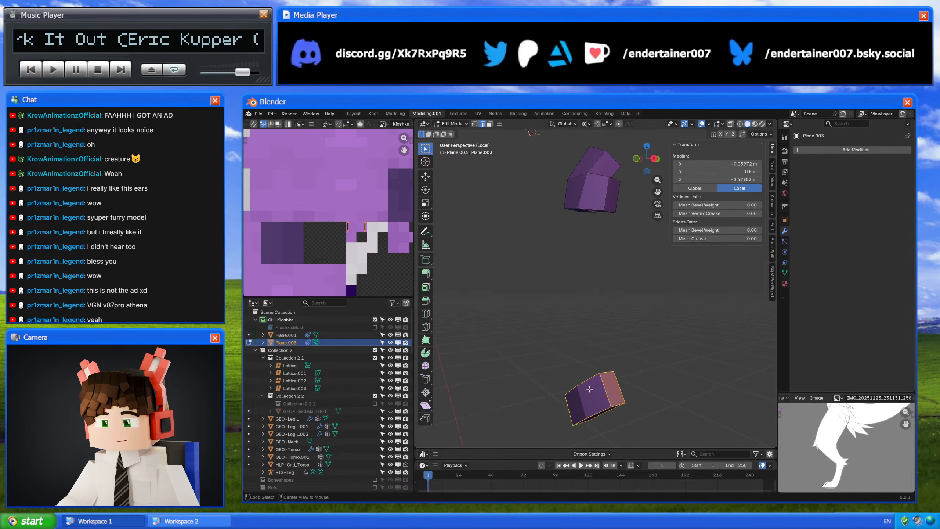
{"action": "middle_click_drag", "start_coordinate": [589, 389], "coordinate": [624, 395]}
{"action": "key", "text": "ctrl+e"}
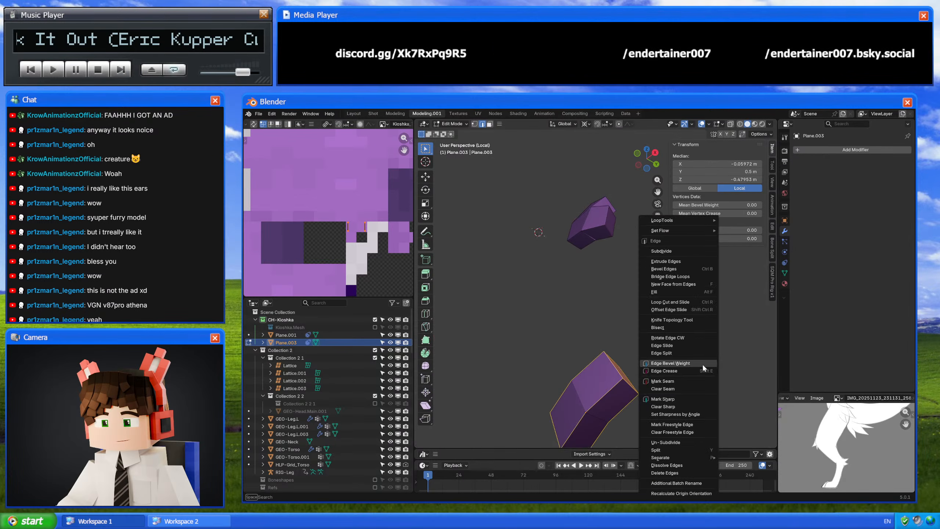
{"action": "left_click", "coordinate": [662, 399]}
- Add a Subdivision Surface modifier to Plane.003 and shade it smooth
{"action": "key", "text": "Tab"}
{"action": "key", "text": "shift+a"}
{"action": "type", "text": "s"}
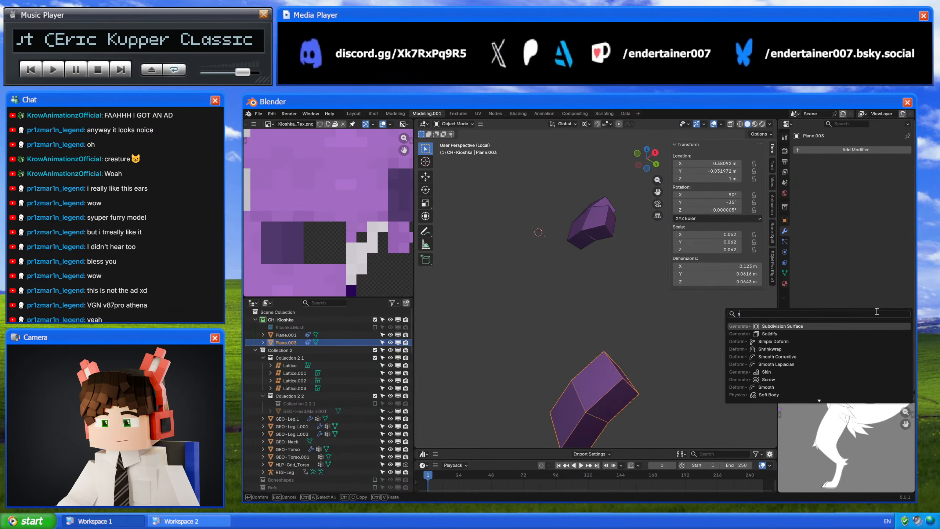
{"action": "key", "text": "Return"}
{"action": "right_click", "coordinate": [695, 327]}
{"action": "left_click", "coordinate": [651, 290]}
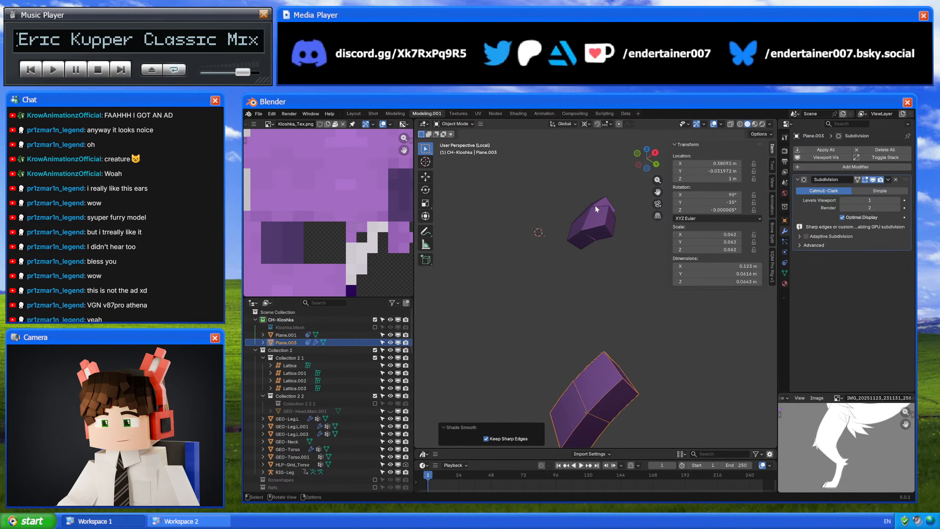
- Mark the border edges of arm fur object Plane.001 sharp and set their mean crease to 1.00
{"action": "left_click", "coordinate": [595, 204]}
{"action": "key", "text": "Tab"}
{"action": "key", "text": "KP_Decimal"}
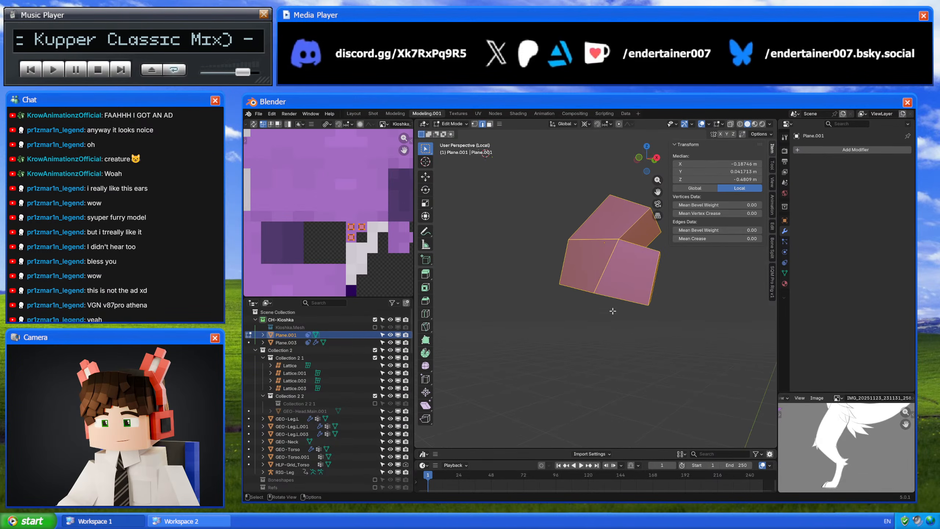
{"action": "key", "text": "shift+n"}
{"action": "mouse_move", "coordinate": [599, 245]}
{"action": "middle_mouse_down"}
{"action": "mouse_move", "coordinate": [649, 328]}
{"action": "mouse_move", "coordinate": [700, 323]}
{"action": "middle_mouse_up"}
{"action": "right_click", "coordinate": [700, 323]}
{"action": "left_click", "coordinate": [700, 323]}
{"action": "middle_click_drag", "start_coordinate": [640, 320], "coordinate": [711, 311]}
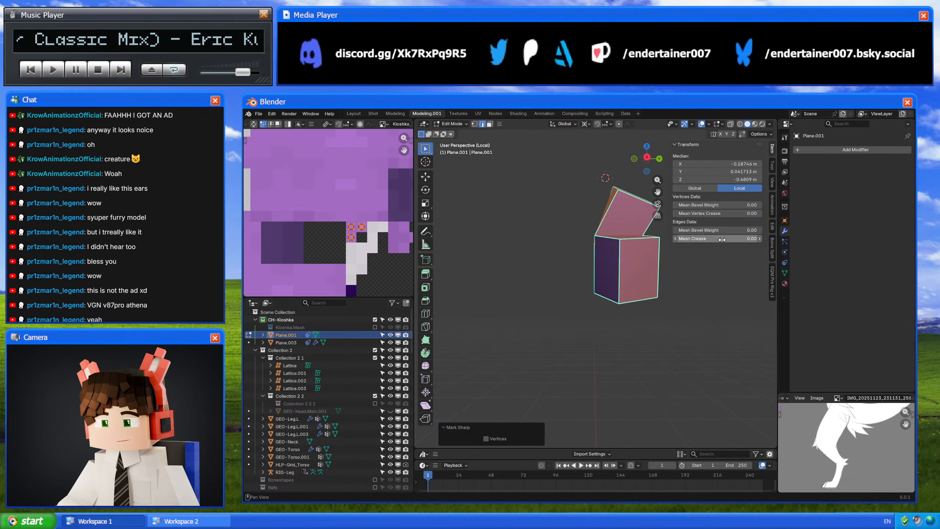
{"action": "left_click_drag", "start_coordinate": [724, 239], "coordinate": [757, 239]}
- Add a Subdivision Surface modifier to Plane.001 and shade it smooth
{"action": "key", "text": "Tab"}
{"action": "left_click", "coordinate": [856, 150]}
{"action": "left_click", "coordinate": [778, 366]}
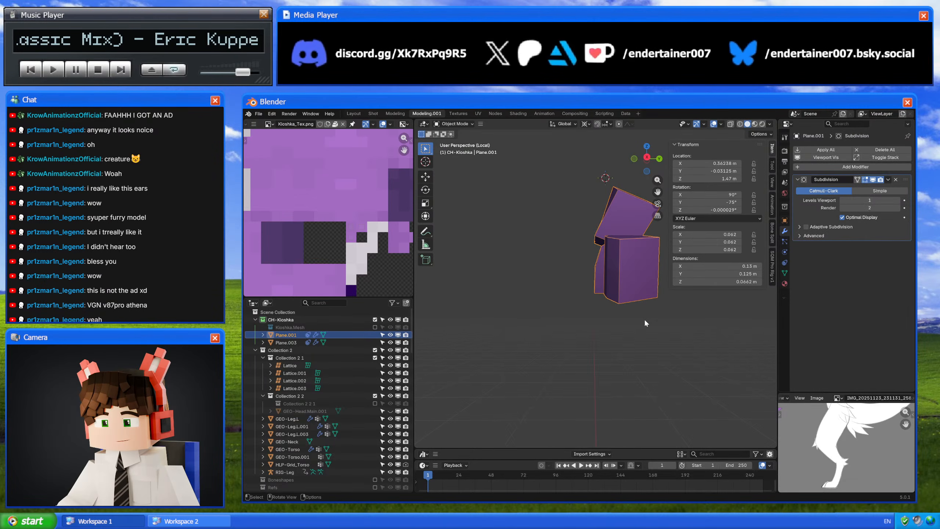
{"action": "right_click", "coordinate": [617, 322]}
{"action": "left_click", "coordinate": [617, 322]}
- Merge the overlapping vertices at the central corner of Plane.001 by distance, using see-through display
{"action": "middle_click_drag", "start_coordinate": [617, 321], "coordinate": [578, 302]}
{"action": "scroll", "coordinate": [594, 301], "scroll_direction": "up", "scroll_amount": 3}
{"action": "key", "text": "Tab"}
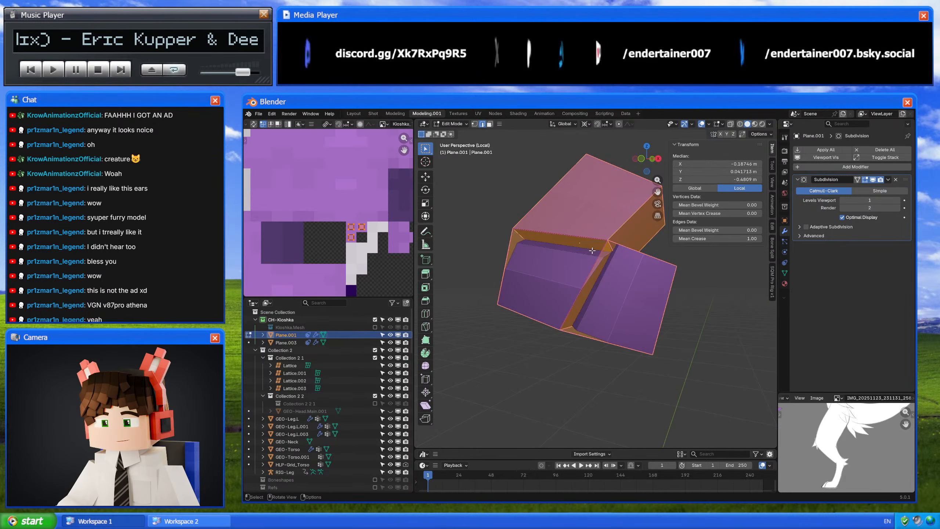
{"action": "key", "text": "a"}
{"action": "left_click_drag", "start_coordinate": [612, 245], "coordinate": [613, 246]}
{"action": "right_click", "coordinate": [721, 334]}
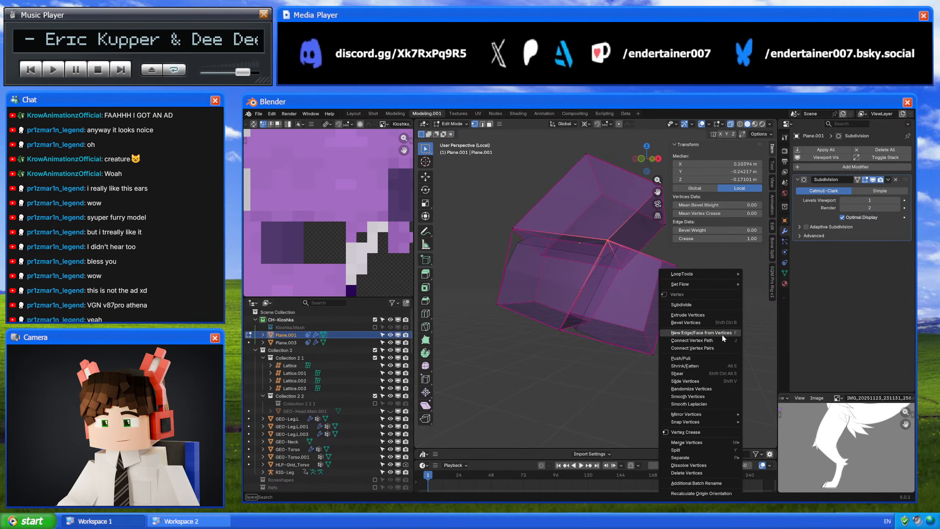
{"action": "mouse_move", "coordinate": [701, 444]}
{"action": "left_click", "coordinate": [785, 466]}
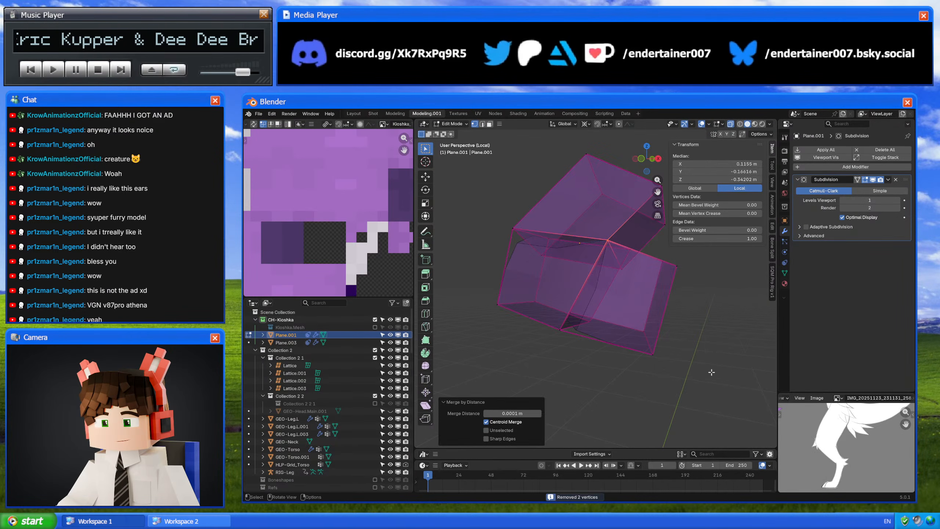
- Merge the overlapping vertices at the two outer ends of Plane.001's inner edges by distance and return to Object Mode
{"action": "left_click_drag", "start_coordinate": [509, 222], "coordinate": [519, 237]}
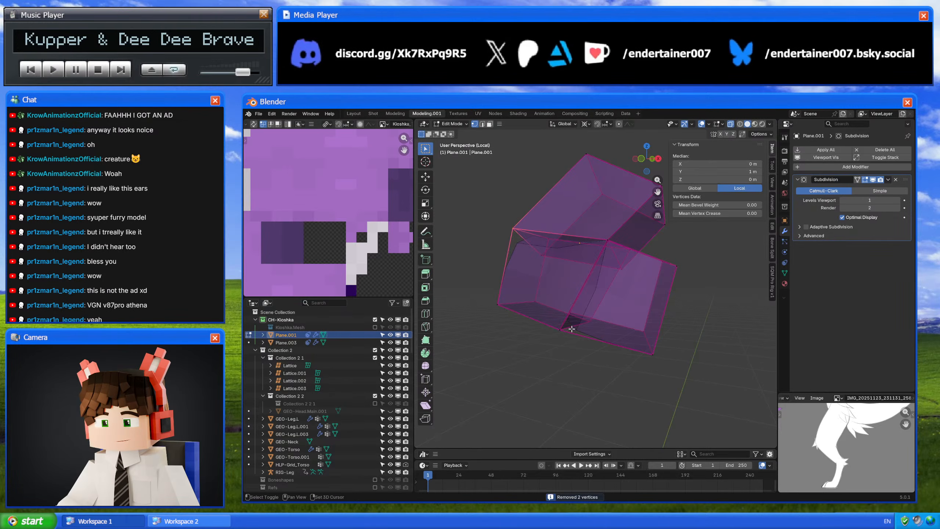
{"action": "right_click", "coordinate": [676, 346]}
{"action": "mouse_move", "coordinate": [676, 345]}
{"action": "left_click", "coordinate": [730, 373]}
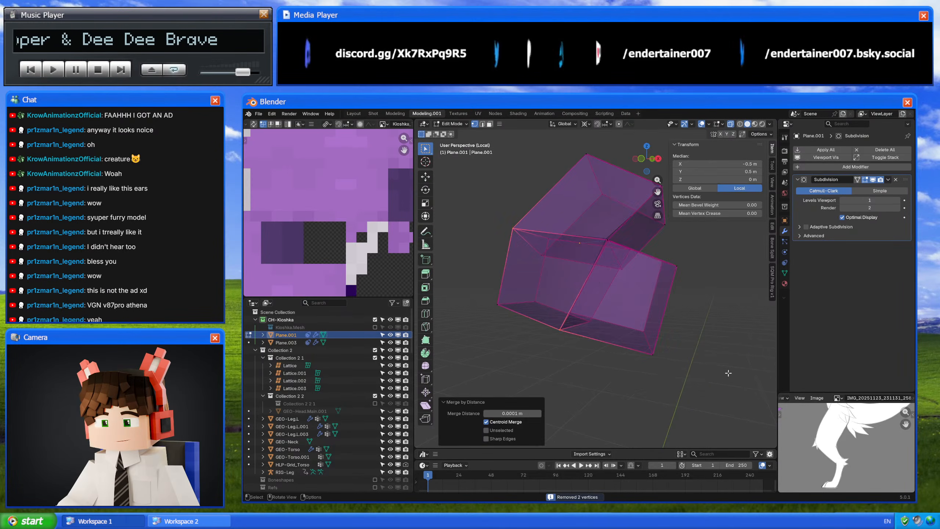
{"action": "key", "text": "Tab"}
{"action": "mouse_move", "coordinate": [695, 359]}
{"action": "middle_mouse_down"}
{"action": "mouse_move", "coordinate": [711, 364]}
{"action": "mouse_move", "coordinate": [641, 381]}
{"action": "mouse_move", "coordinate": [574, 377]}
{"action": "mouse_move", "coordinate": [584, 311]}
{"action": "mouse_move", "coordinate": [698, 318]}
{"action": "mouse_move", "coordinate": [673, 342]}
{"action": "mouse_move", "coordinate": [691, 368]}
{"action": "middle_mouse_up"}
{"action": "right_click", "coordinate": [698, 319]}
{"action": "left_click", "coordinate": [695, 318]}
{"action": "scroll", "coordinate": [695, 372], "scroll_direction": "down", "scroll_amount": 4}
- Clear the sharp marks on the two inner edges between Plane.001's faces and set their crease to 0
{"action": "left_click", "coordinate": [697, 374]}
{"action": "middle_click_drag", "start_coordinate": [611, 290], "coordinate": [596, 278]}
{"action": "left_click", "coordinate": [621, 289]}
{"action": "key", "text": "Tab"}
{"action": "key", "text": "2"}
{"action": "left_click", "coordinate": [590, 280]}
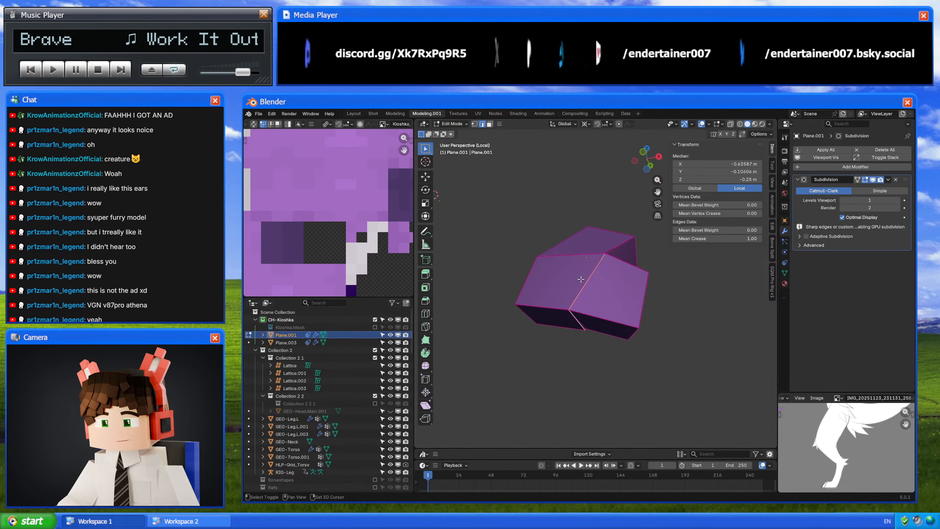
{"action": "right_click", "coordinate": [711, 372]}
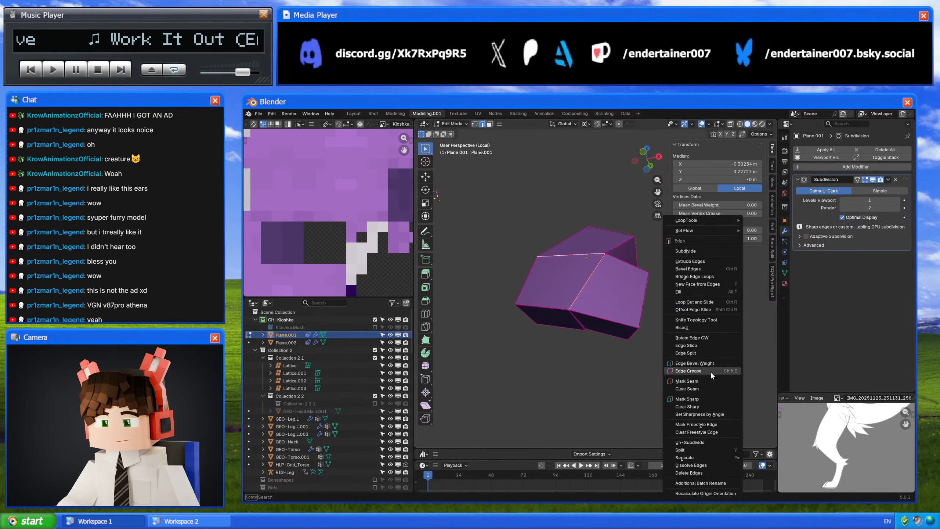
{"action": "left_click", "coordinate": [698, 406]}
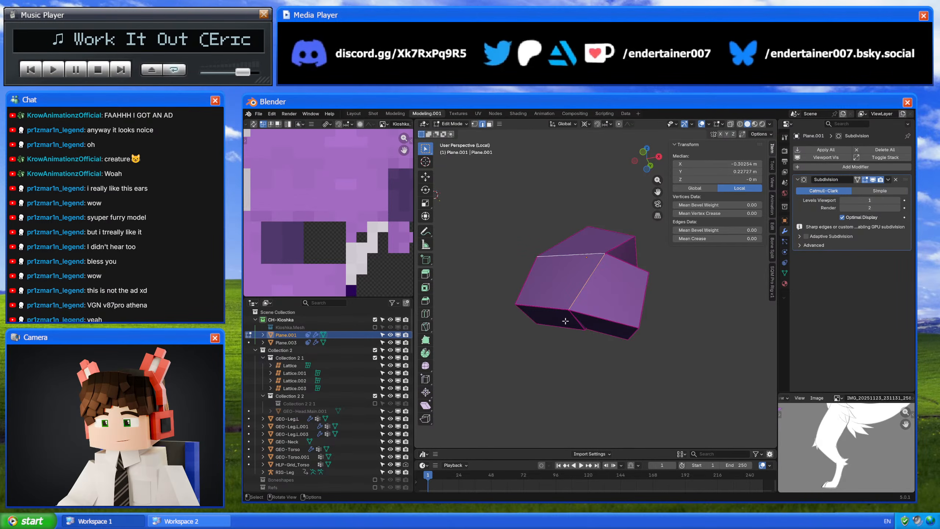
- Check the smoothed shape of Plane.001 in Object Mode and leave Local View
{"action": "key", "text": "Tab"}
{"action": "scroll", "coordinate": [675, 360], "scroll_direction": "up", "scroll_amount": 4}
{"action": "middle_click_drag", "start_coordinate": [655, 340], "coordinate": [600, 302]}
{"action": "scroll", "coordinate": [633, 325], "scroll_direction": "down", "scroll_amount": 2}
{"action": "key", "text": "Tab"}
{"action": "key", "text": "Tab"}
{"action": "left_click", "coordinate": [692, 375]}
{"action": "left_click", "coordinate": [599, 297]}
{"action": "key", "text": "KP_Divide"}
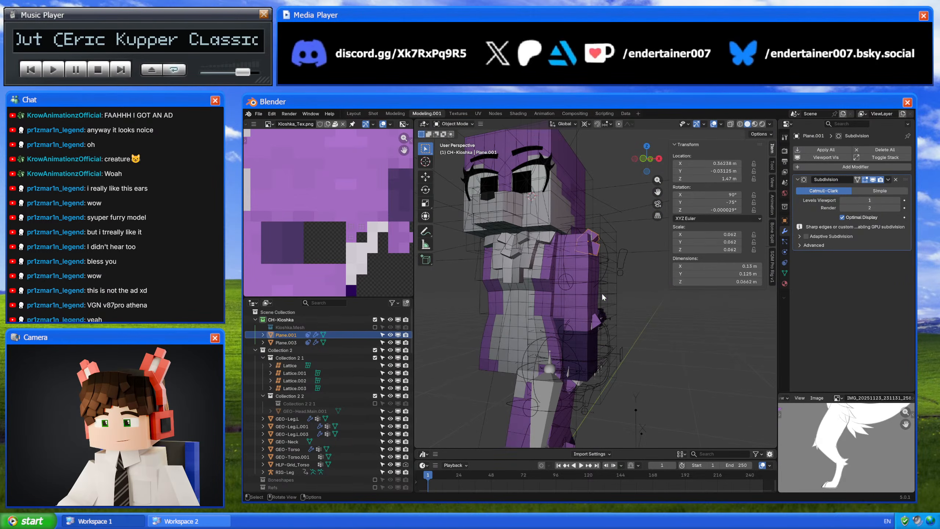
- Select the leg fur objects Plane.002 and Plane.004 and isolate them in Local View
{"action": "left_click", "coordinate": [661, 310]}
{"action": "scroll", "coordinate": [661, 310], "scroll_direction": "up", "scroll_amount": 4}
{"action": "mouse_move", "coordinate": [661, 310]}
{"action": "middle_mouse_down", "text": "shift"}
{"action": "mouse_move", "coordinate": [674, 337]}
{"action": "mouse_move", "coordinate": [657, 344]}
{"action": "mouse_move", "coordinate": [673, 308]}
{"action": "middle_mouse_up", "text": "shift"}
{"action": "scroll", "coordinate": [674, 337], "scroll_direction": "down", "scroll_amount": 5}
{"action": "scroll", "coordinate": [657, 344], "scroll_direction": "up", "scroll_amount": 4}
{"action": "middle_click_drag", "start_coordinate": [597, 339], "coordinate": [602, 282], "text": "shift"}
{"action": "left_click", "coordinate": [577, 272]}
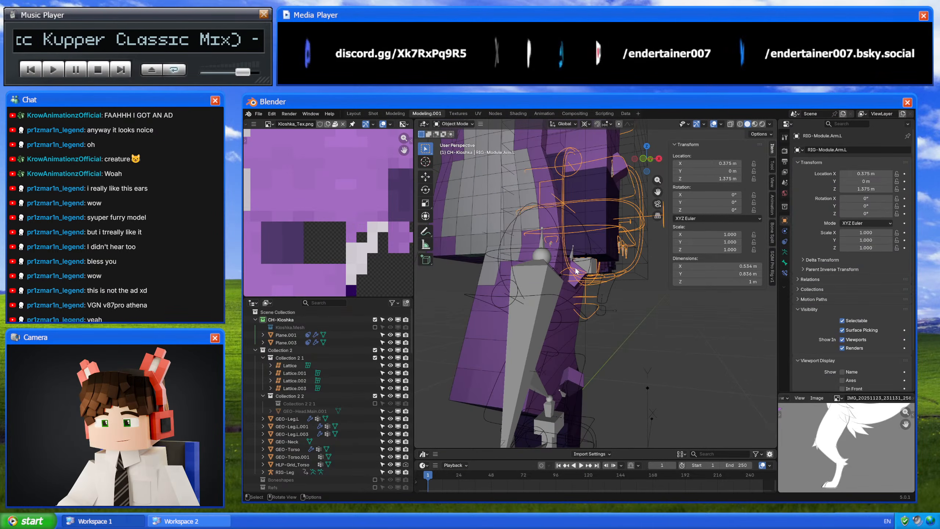
{"action": "left_click", "coordinate": [577, 271]}
{"action": "middle_click_drag", "start_coordinate": [578, 385], "coordinate": [595, 328], "text": "shift"}
{"action": "key", "text": "KP_Divide"}
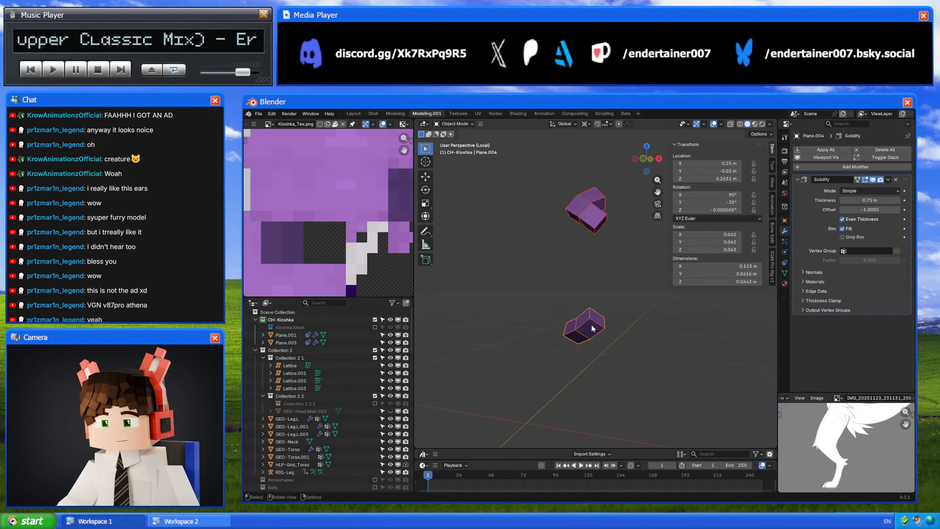
- Select the upper leg fur object Plane.002 and apply its Solidify modifier
{"action": "left_click", "coordinate": [607, 234]}
{"action": "key", "text": "Tab"}
{"action": "middle_click_drag", "start_coordinate": [610, 252], "coordinate": [593, 262]}
{"action": "key", "text": "Tab"}
{"action": "left_click", "coordinate": [889, 180]}
{"action": "left_click", "coordinate": [852, 188]}
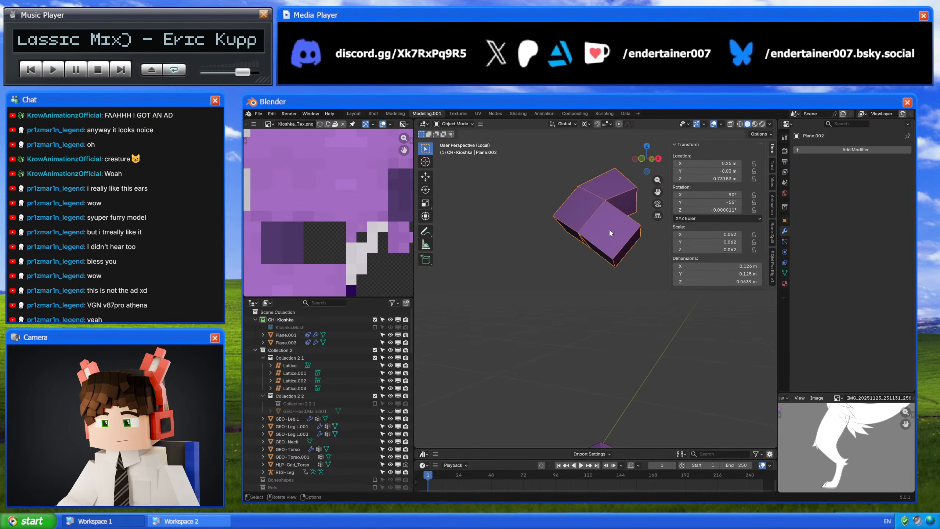
- Merge the overlapping vertices along Plane.002's inner edges by distance
{"action": "middle_click_drag", "start_coordinate": [609, 227], "coordinate": [594, 251]}
{"action": "key", "text": "Tab"}
{"action": "left_click_drag", "start_coordinate": [588, 249], "coordinate": [565, 280]}
{"action": "right_click", "coordinate": [653, 277]}
{"action": "mouse_move", "coordinate": [610, 443]}
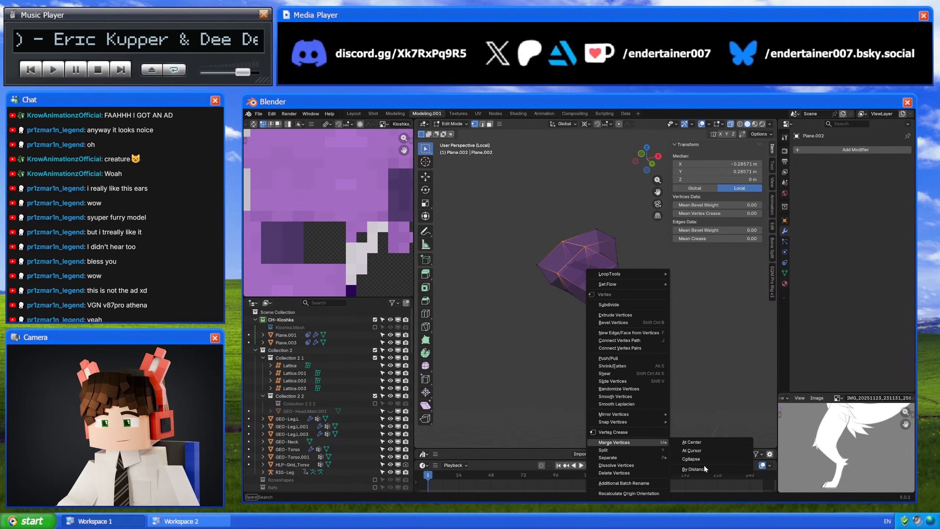
{"action": "left_click", "coordinate": [705, 468]}
{"action": "key", "text": "Tab"}
- Select the border edges of Plane.002, mark them sharp and raise their mean crease
{"action": "key", "text": "Tab"}
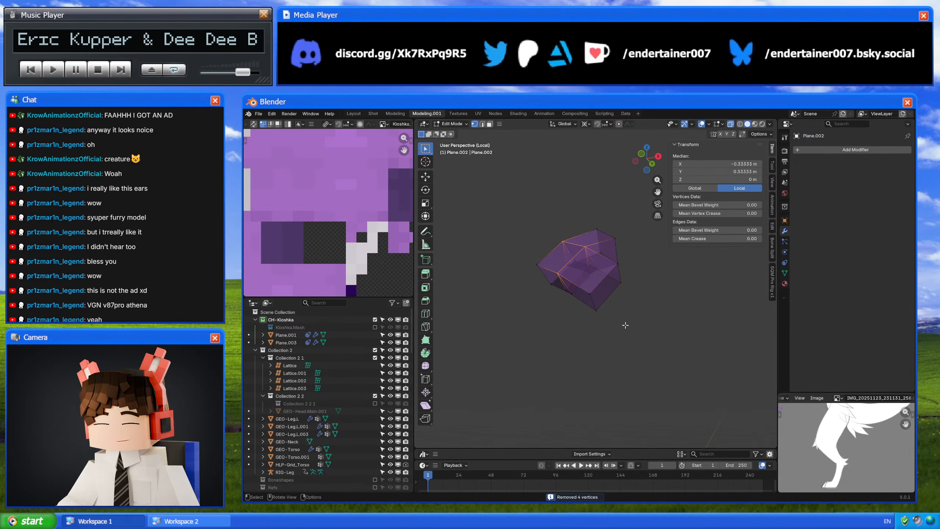
{"action": "key", "text": "2"}
{"action": "key", "text": "a"}
{"action": "middle_click_drag", "start_coordinate": [578, 303], "coordinate": [574, 289]}
{"action": "key", "text": "alt+z"}
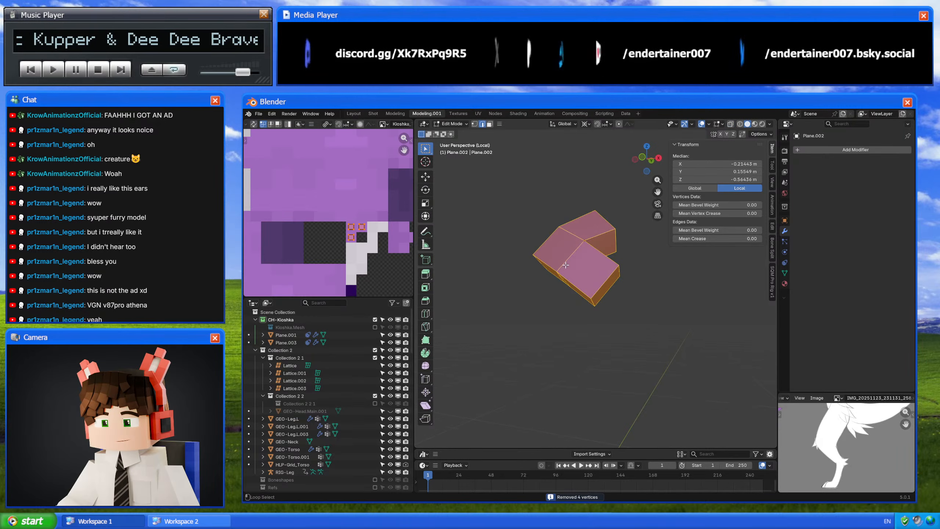
{"action": "left_click", "coordinate": [563, 260], "text": "alt+shift"}
{"action": "key", "text": "ctrl+e"}
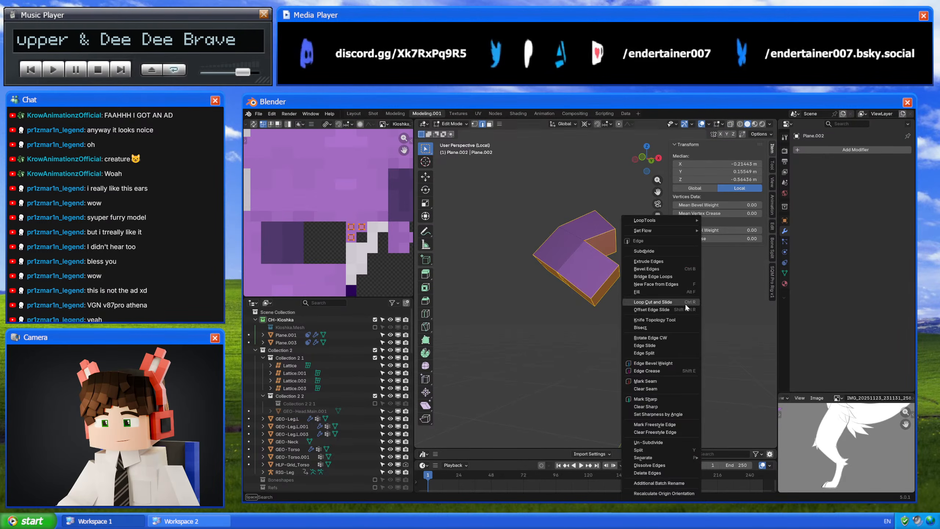
{"action": "left_click", "coordinate": [662, 398]}
{"action": "left_click_drag", "start_coordinate": [718, 239], "coordinate": [759, 239]}
- Add a Subdivision Surface modifier to Plane.002 and shade it smooth
{"action": "key", "text": "Tab"}
{"action": "key", "text": "shift+a"}
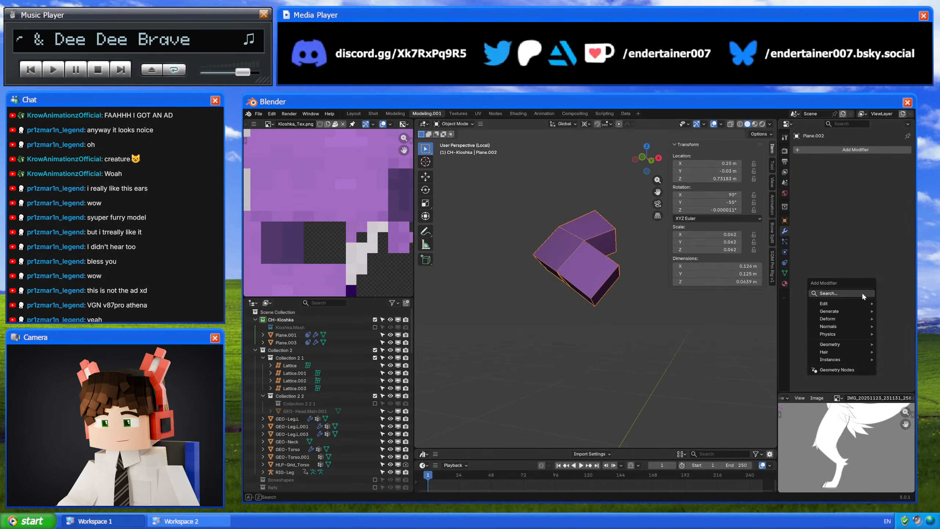
{"action": "type", "text": "sub"}
{"action": "key", "text": "Return"}
{"action": "middle_click_drag", "start_coordinate": [580, 308], "coordinate": [604, 291]}
{"action": "right_click", "coordinate": [624, 303]}
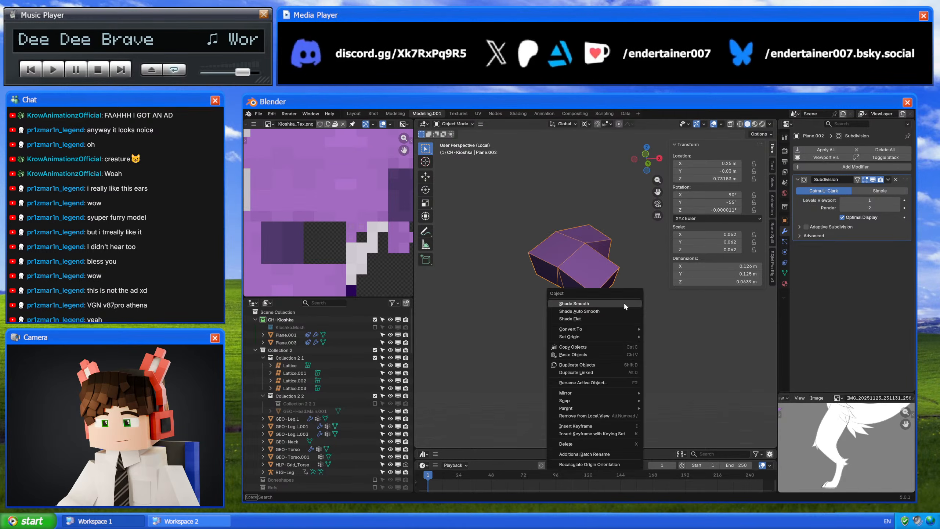
{"action": "left_click", "coordinate": [624, 305]}
- Isolate the lower leg fur object Plane.004 in Local View and apply its Solidify modifier
{"action": "key", "text": "slash"}
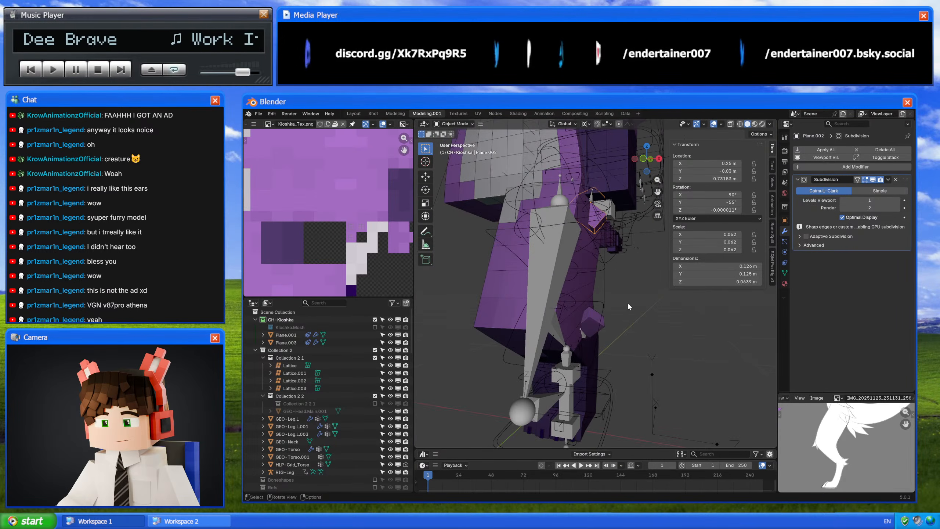
{"action": "left_click", "coordinate": [594, 318]}
{"action": "key", "text": "slash"}
{"action": "key", "text": "Tab"}
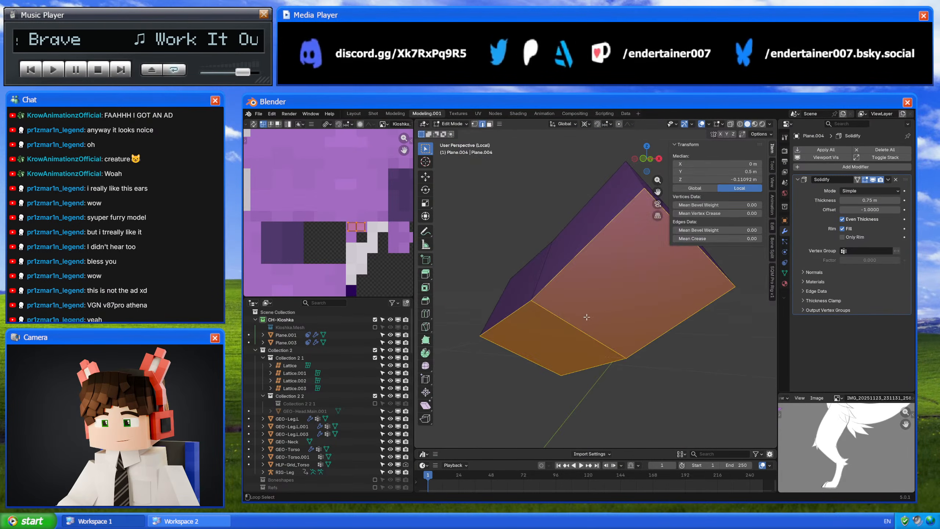
{"action": "key", "text": "Tab"}
{"action": "left_click", "coordinate": [838, 150]}
- Mark the border edges of Plane.004 sharp and set their mean crease to 1.00
{"action": "key", "text": "Tab"}
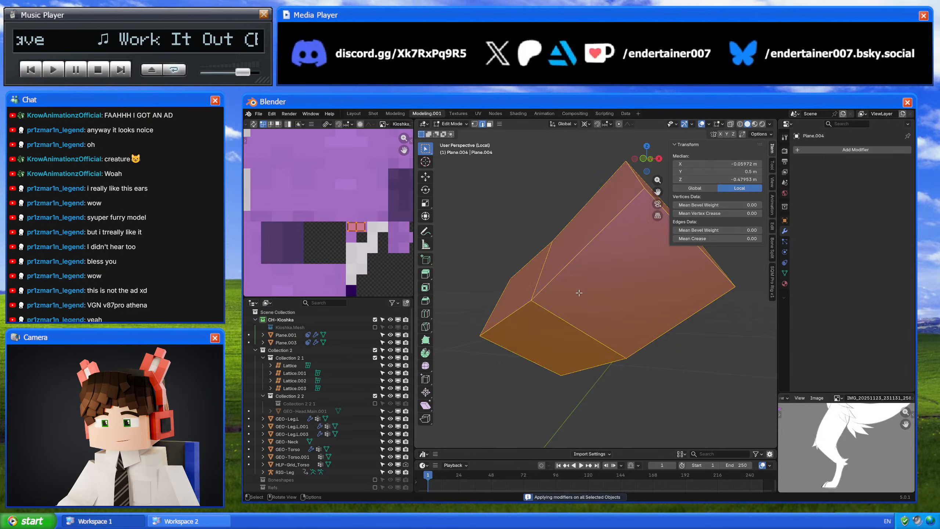
{"action": "left_click", "coordinate": [574, 323], "text": "alt+shift"}
{"action": "right_click", "coordinate": [674, 321]}
{"action": "left_click", "coordinate": [667, 329]}
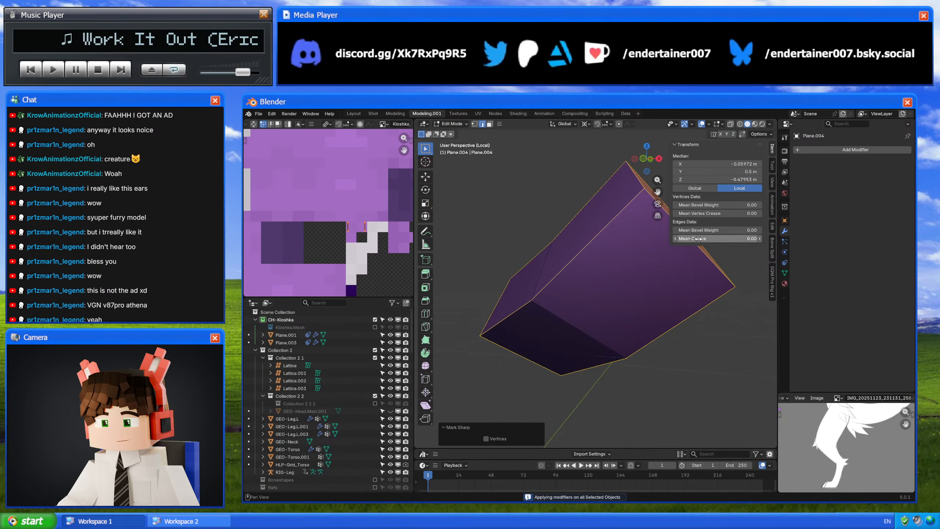
{"action": "right_click", "coordinate": [636, 299]}
{"action": "left_click", "coordinate": [636, 298]}
{"action": "left_click_drag", "start_coordinate": [701, 239], "coordinate": [755, 239]}
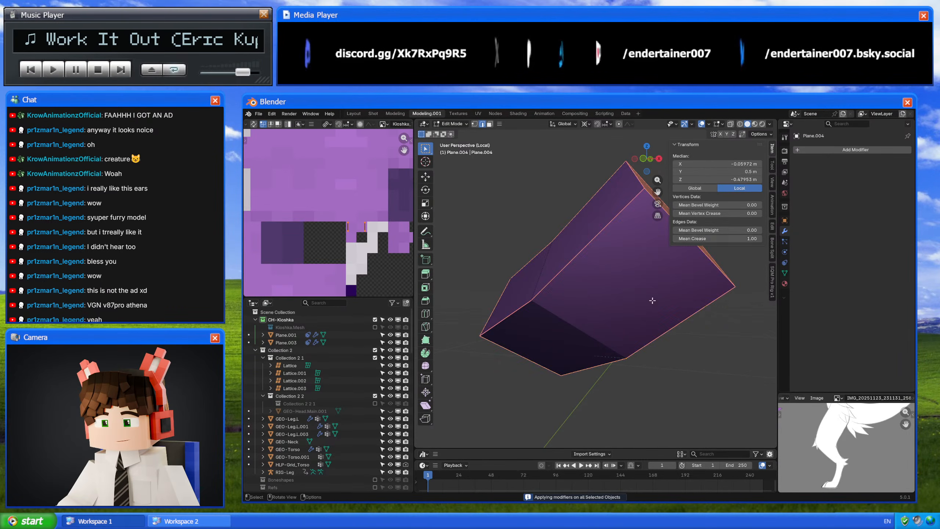
- Add a Subdivision Surface modifier to Plane.004 and shade it smooth
{"action": "key", "text": "Tab"}
{"action": "key", "text": "shift+a"}
{"action": "type", "text": "s"}
{"action": "key", "text": "Return"}
{"action": "right_click", "coordinate": [591, 320]}
{"action": "left_click", "coordinate": [591, 319]}
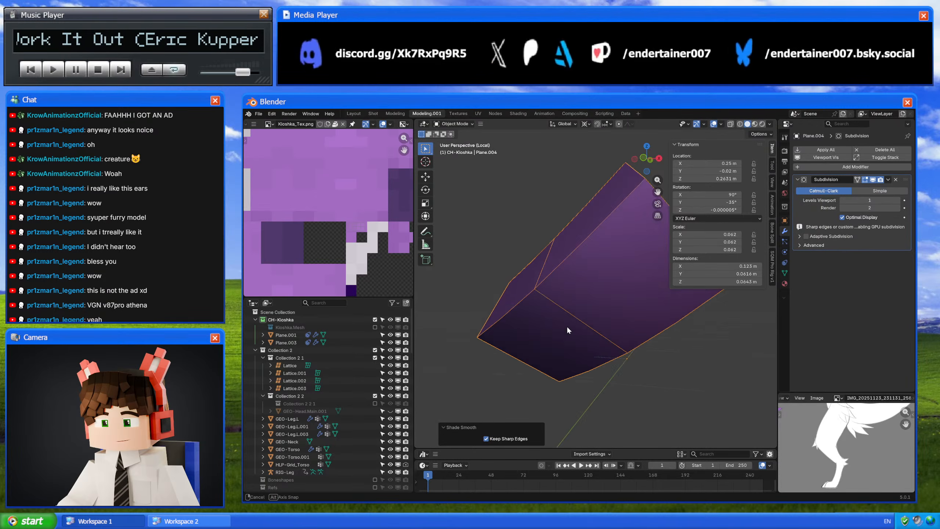
- Leave Local View and select the chest fur object Plane below the character's head
{"action": "scroll", "coordinate": [648, 380], "scroll_direction": "down", "scroll_amount": 4}
{"action": "middle_click_drag", "start_coordinate": [568, 328], "coordinate": [559, 372]}
{"action": "key", "text": "KP_Divide"}
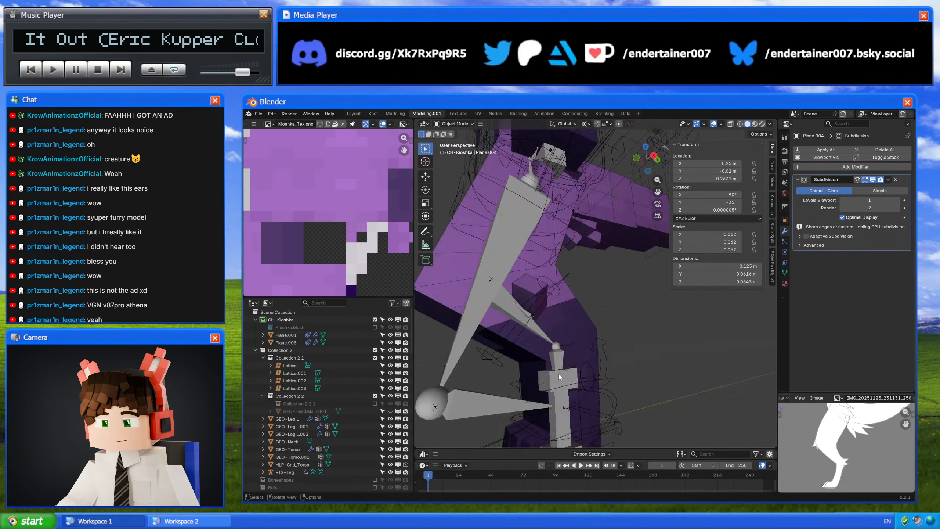
{"action": "scroll", "coordinate": [607, 337], "scroll_direction": "down", "scroll_amount": 5}
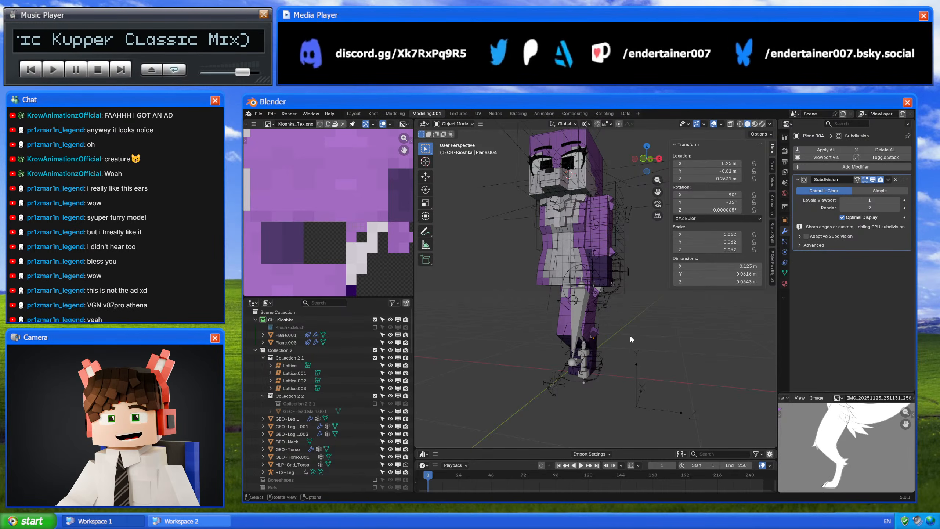
{"action": "middle_click_drag", "start_coordinate": [627, 259], "coordinate": [599, 285]}
{"action": "scroll", "coordinate": [600, 285], "scroll_direction": "up", "scroll_amount": 4}
{"action": "middle_click_drag", "start_coordinate": [589, 252], "coordinate": [591, 329], "text": "shift"}
{"action": "scroll", "coordinate": [593, 328], "scroll_direction": "down", "scroll_amount": 1}
{"action": "scroll", "coordinate": [592, 329], "scroll_direction": "up", "scroll_amount": 2}
{"action": "scroll", "coordinate": [591, 333], "scroll_direction": "up", "scroll_amount": 2}
{"action": "left_click", "coordinate": [578, 293]}
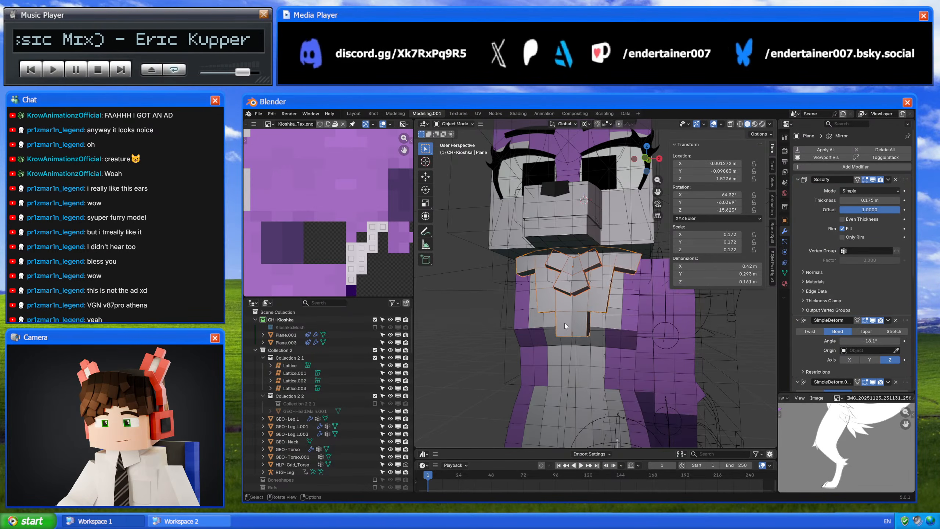
- Isolate the chest fur in Local View and apply all modifiers on the upper chest tuft Lower.001
{"action": "key", "text": "KP_Divide"}
{"action": "middle_click_drag", "start_coordinate": [606, 266], "coordinate": [555, 310], "text": "shift"}
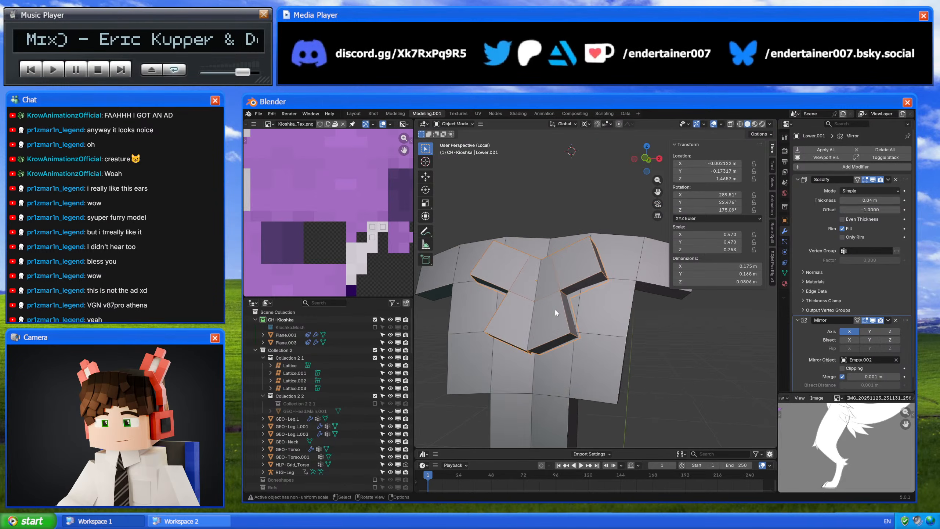
{"action": "scroll", "coordinate": [556, 309], "scroll_direction": "up", "scroll_amount": 1}
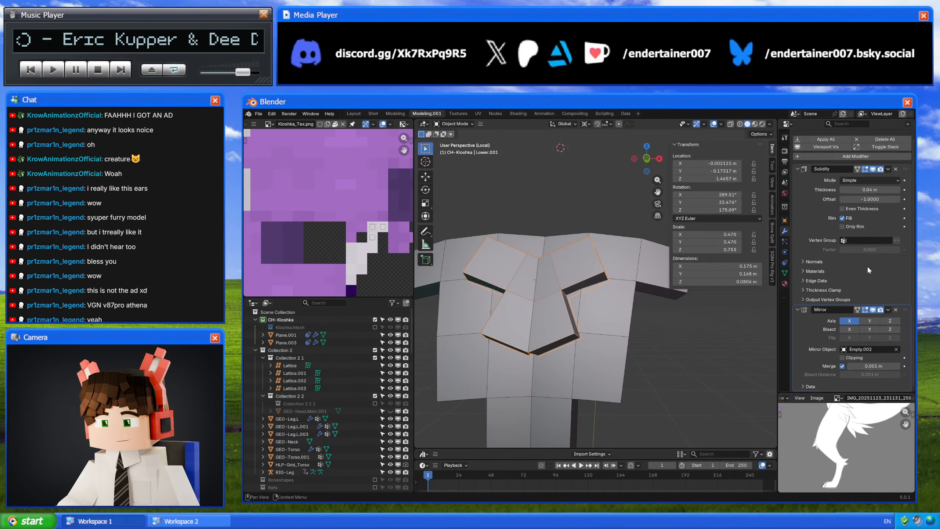
{"action": "left_click", "coordinate": [826, 150]}
- Select the whole Lower.001 mesh and mark its edges sharp
{"action": "key", "text": "Tab"}
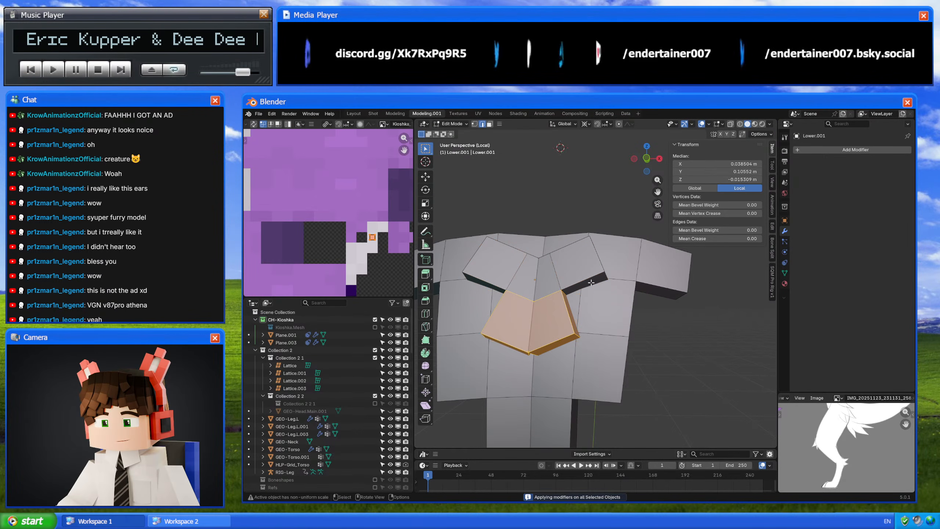
{"action": "key", "text": "a"}
{"action": "middle_click_drag", "start_coordinate": [545, 307], "coordinate": [551, 284]}
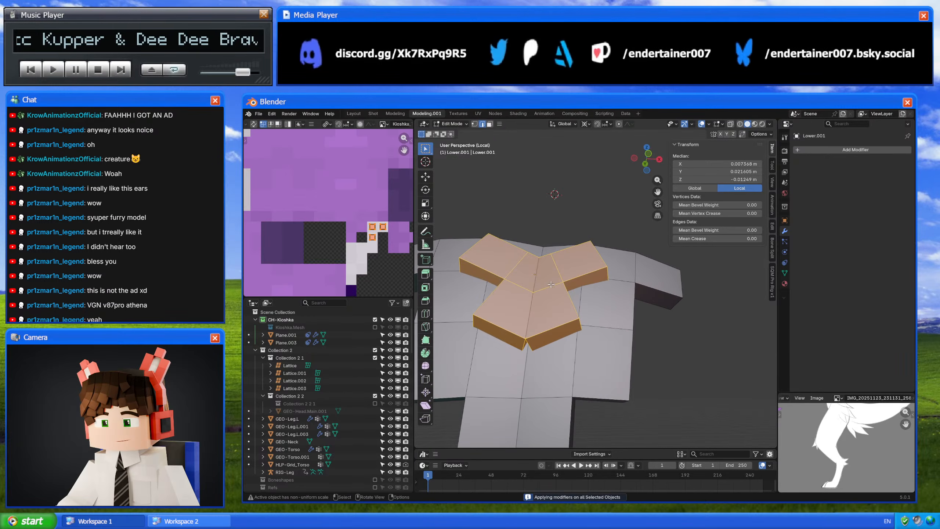
{"action": "right_click", "coordinate": [646, 314]}
{"action": "left_click", "coordinate": [645, 313]}
- Add a Subdivision Surface modifier to Lower.001 and shade it smooth
{"action": "key", "text": "Tab"}
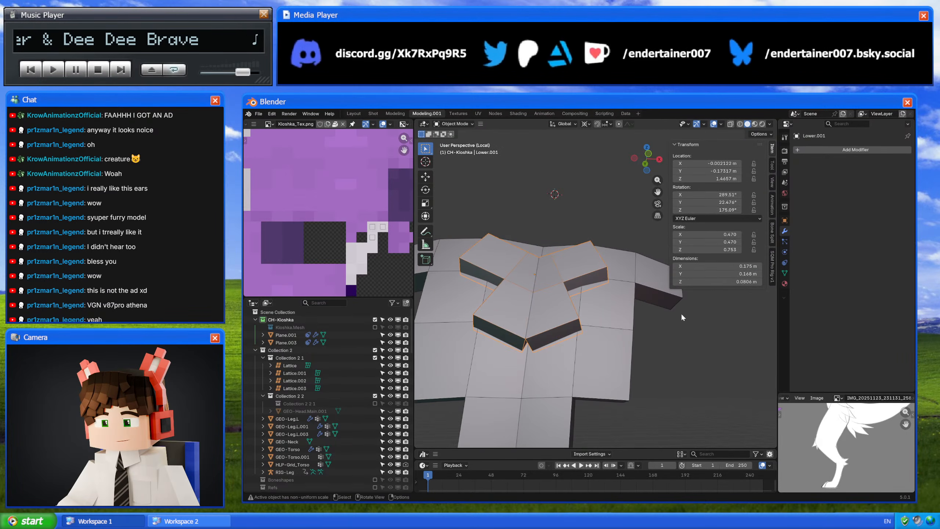
{"action": "key", "text": "shift+a"}
{"action": "type", "text": "s"}
{"action": "left_click", "coordinate": [842, 315]}
{"action": "right_click", "coordinate": [621, 323]}
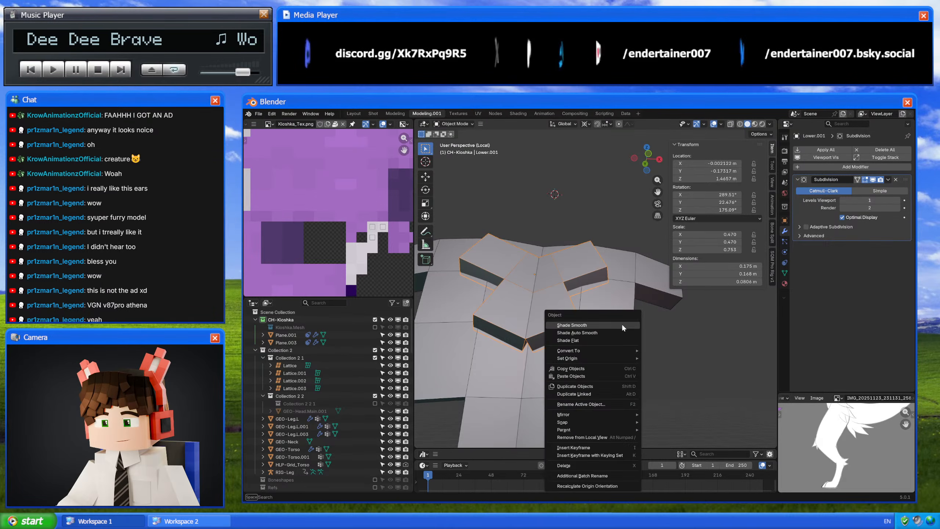
{"action": "left_click", "coordinate": [622, 323]}
- Select the larger chest fur object Plane beneath the tuft and apply all its modifiers
{"action": "middle_click_drag", "start_coordinate": [622, 324], "coordinate": [668, 304]}
{"action": "left_click", "coordinate": [621, 323]}
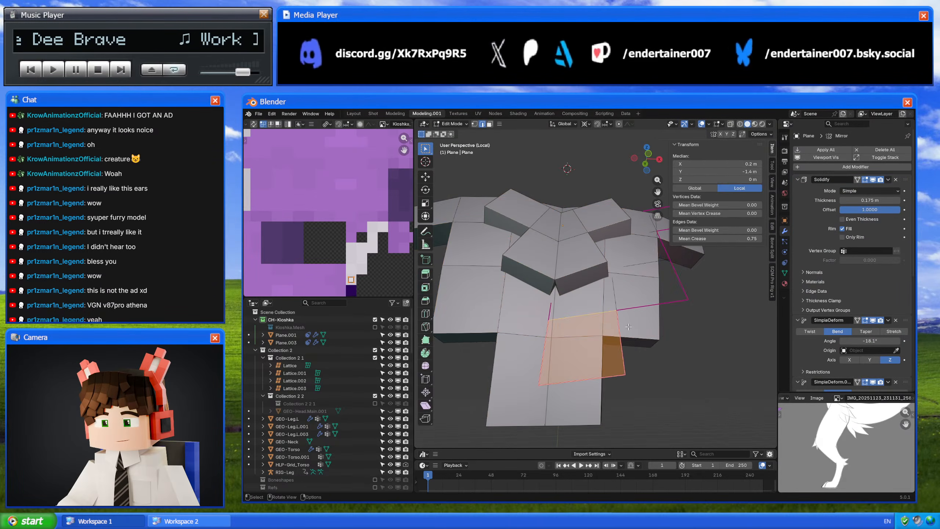
{"action": "scroll", "coordinate": [851, 264], "scroll_direction": "down", "scroll_amount": 5}
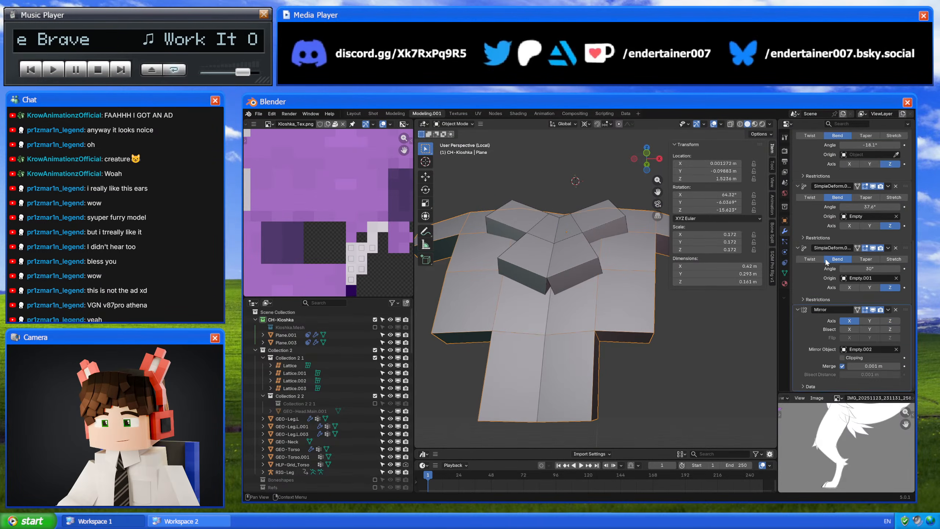
{"action": "scroll", "coordinate": [824, 248], "scroll_direction": "up", "scroll_amount": 5}
{"action": "left_click", "coordinate": [827, 151]}
- Select the border edge loops of the chest fur object Plane and mark them sharp
{"action": "key", "text": "Tab"}
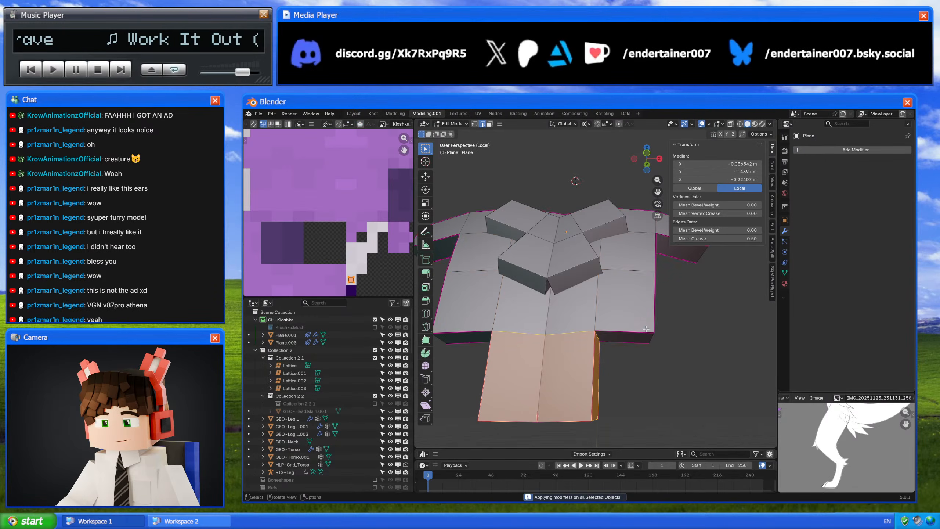
{"action": "left_click", "coordinate": [511, 326], "text": "alt+shift"}
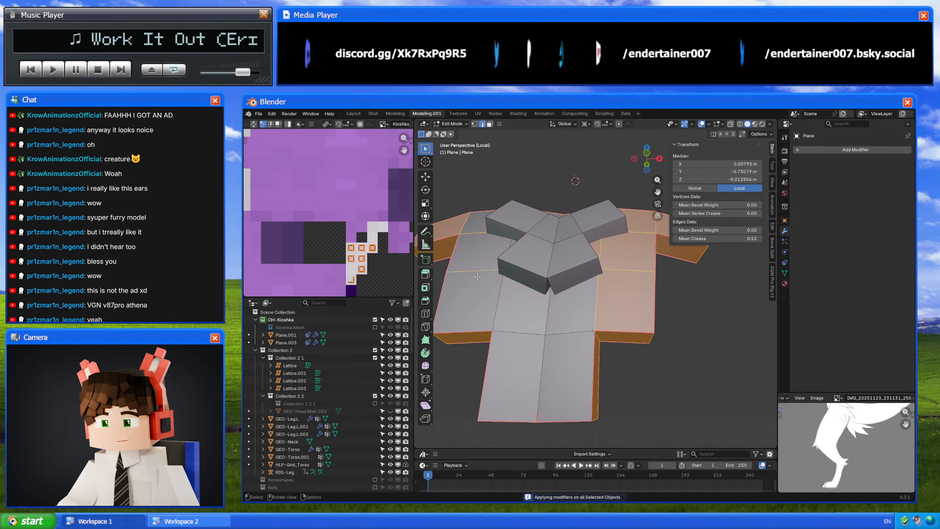
{"action": "left_click", "coordinate": [473, 241], "text": "alt+shift"}
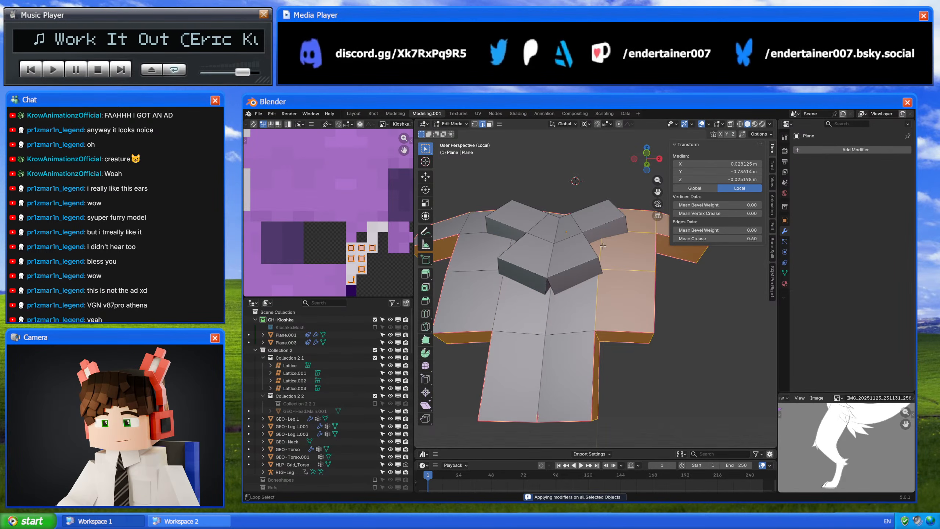
{"action": "left_click", "coordinate": [602, 246], "text": "alt+shift"}
{"action": "left_click", "coordinate": [626, 271], "text": "alt+shift"}
{"action": "middle_click_drag", "start_coordinate": [645, 255], "coordinate": [607, 280], "text": "shift"}
{"action": "left_click", "coordinate": [626, 245], "text": "alt+shift"}
{"action": "right_click", "coordinate": [715, 324]}
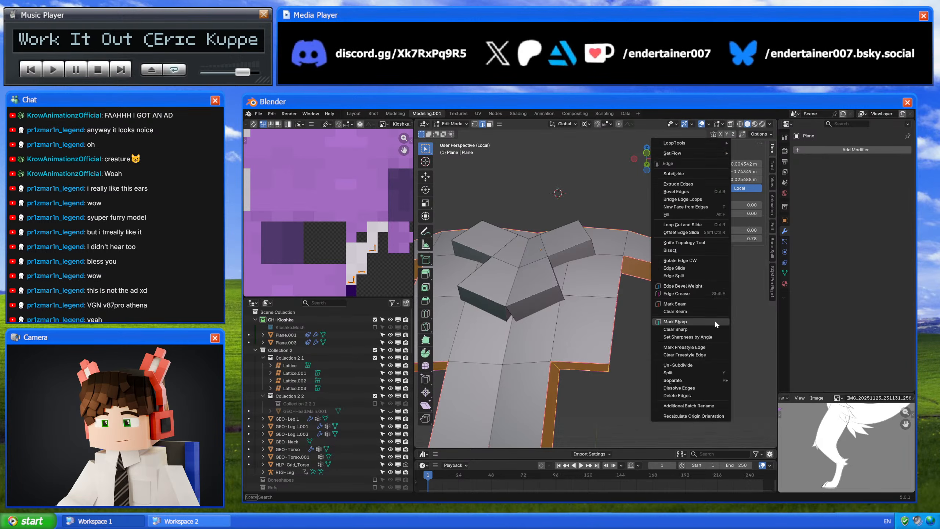
{"action": "left_click", "coordinate": [715, 321]}
- Add a Subdivision Surface modifier to the chest fur object Plane and shade it smooth
{"action": "key", "text": "Tab"}
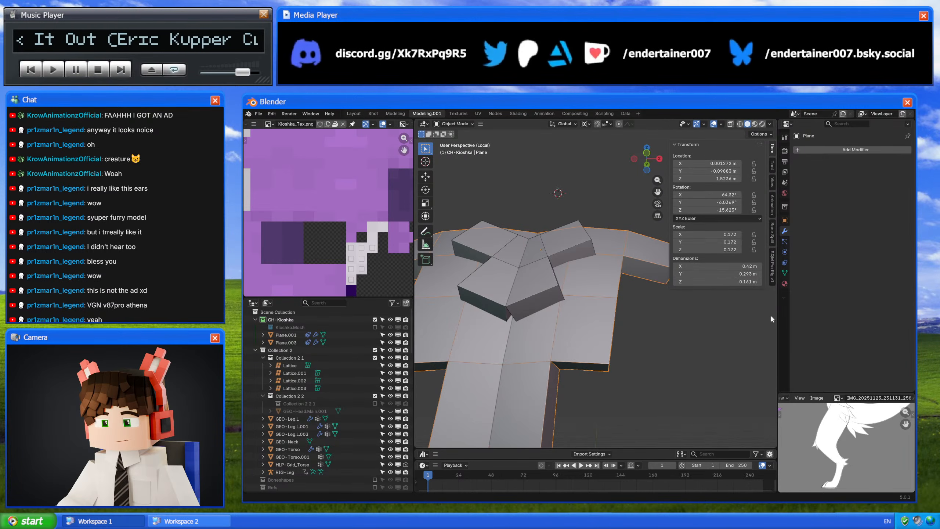
{"action": "key", "text": "shift+a"}
{"action": "type", "text": "s"}
{"action": "key", "text": "Return"}
{"action": "right_click", "coordinate": [600, 325]}
{"action": "left_click", "coordinate": [599, 325]}
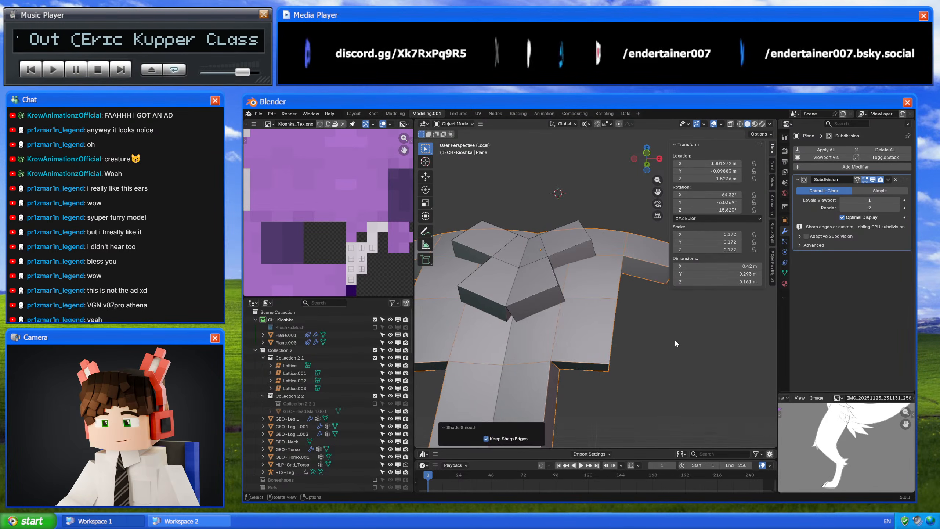
- Leave Local View and check the whole character with the viewport overlays temporarily hidden
{"action": "middle_click_drag", "start_coordinate": [676, 344], "coordinate": [583, 337]}
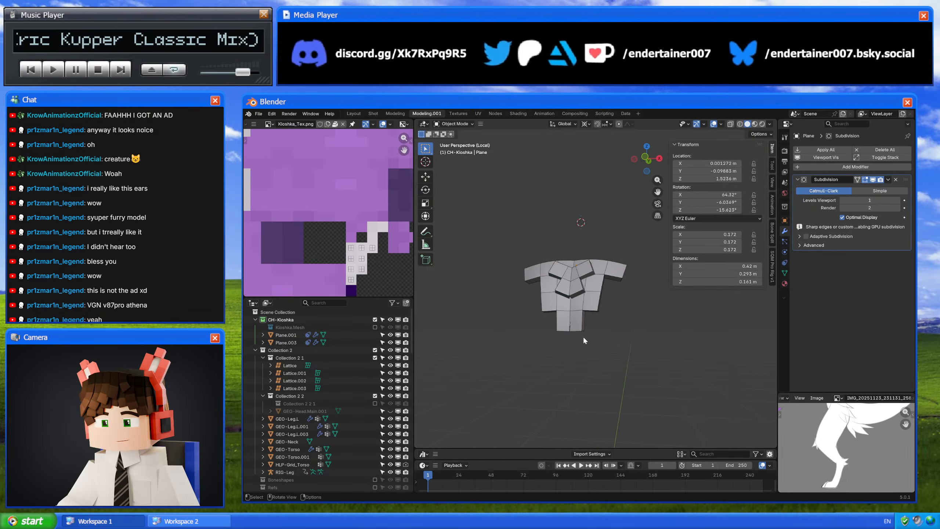
{"action": "key", "text": "KP_Divide"}
{"action": "left_click", "coordinate": [714, 124]}
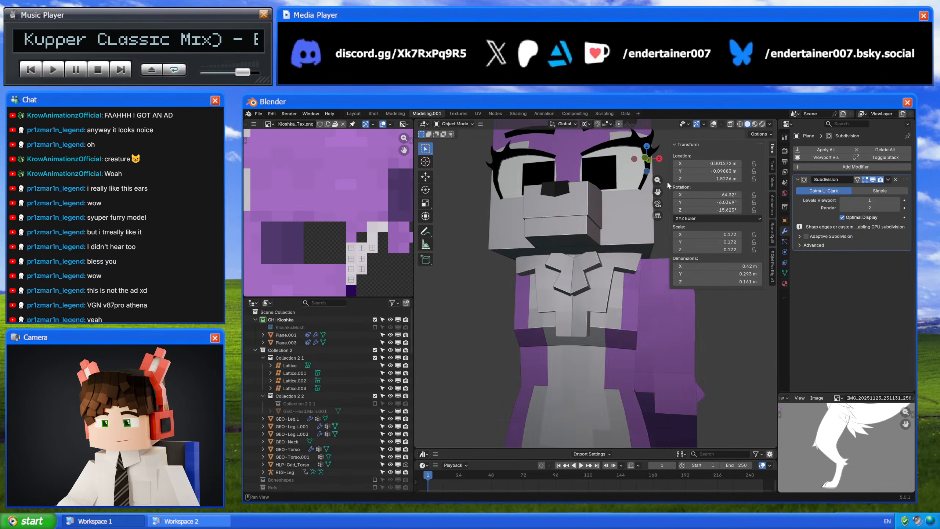
{"action": "scroll", "coordinate": [638, 219], "scroll_direction": "down", "scroll_amount": 6}
{"action": "mouse_move", "coordinate": [627, 234]}
{"action": "middle_mouse_down"}
{"action": "mouse_move", "coordinate": [621, 241]}
{"action": "mouse_move", "coordinate": [617, 217]}
{"action": "mouse_move", "coordinate": [626, 234]}
{"action": "middle_mouse_up"}
{"action": "left_click", "coordinate": [714, 124]}
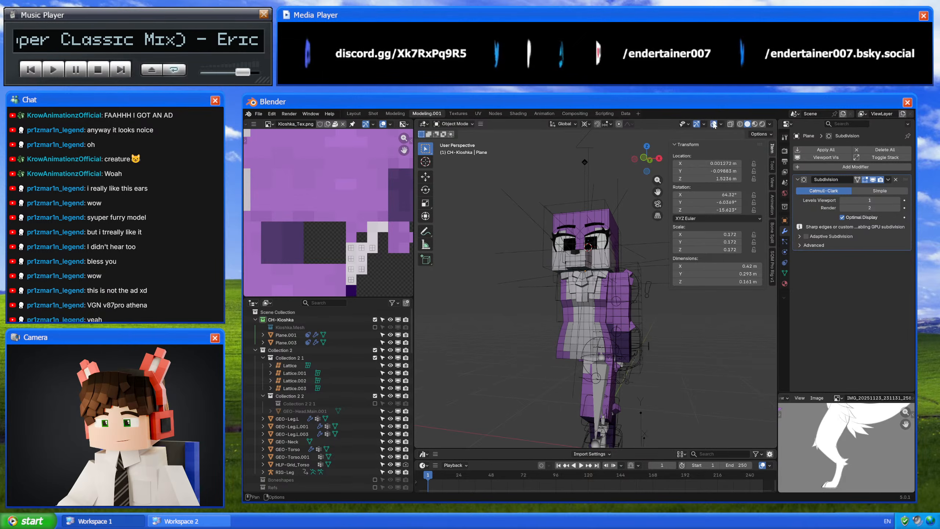
- Apply all lattice modifiers on the torso object GEO-Torso and isolate it in Local View
{"action": "left_click", "coordinate": [575, 335]}
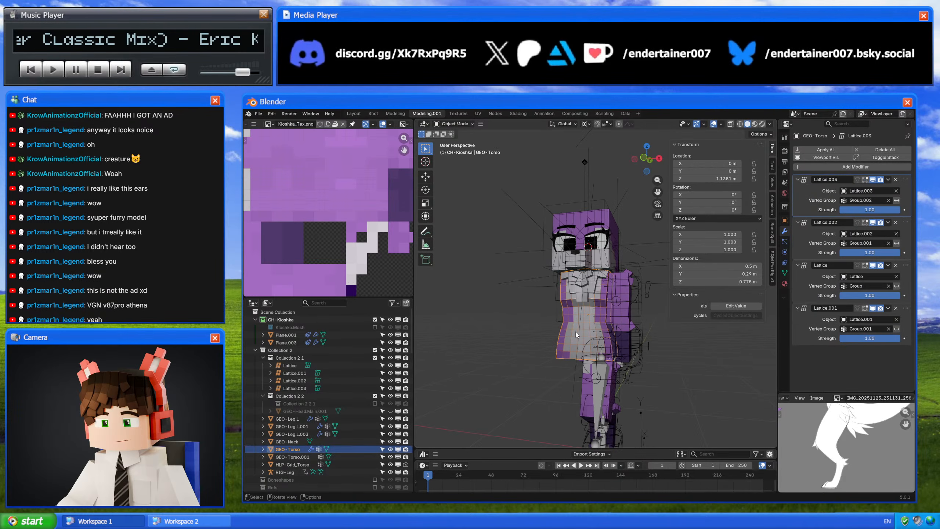
{"action": "left_click", "coordinate": [822, 150]}
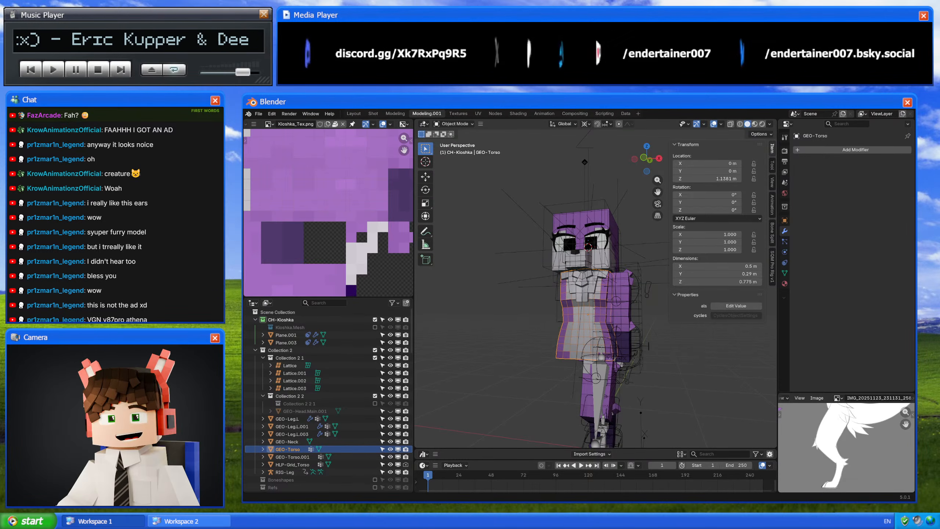
{"action": "middle_click_drag", "start_coordinate": [600, 291], "coordinate": [597, 265]}
{"action": "key", "text": "KP_Divide"}
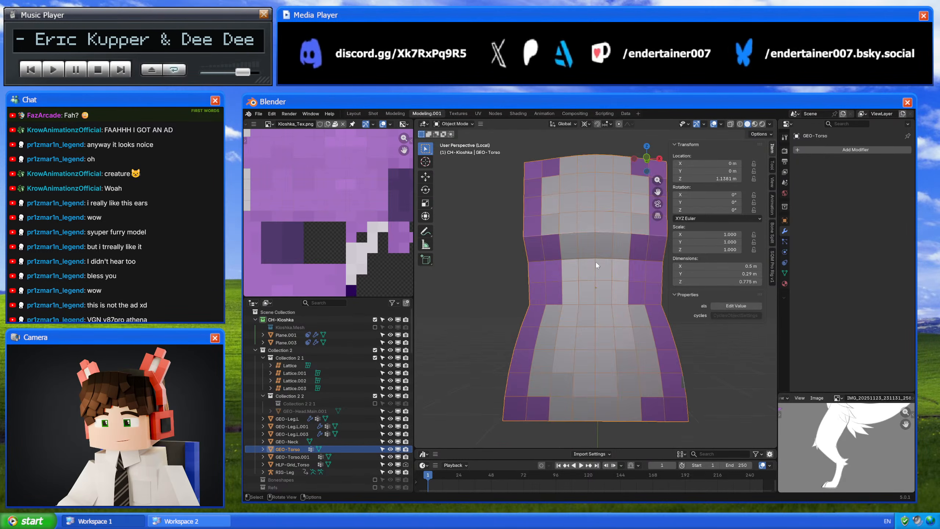
- Select the side edges along the torso's waist and mark them sharp
{"action": "key", "text": "Tab"}
{"action": "middle_click_drag", "start_coordinate": [548, 309], "coordinate": [573, 313]}
{"action": "left_click", "coordinate": [602, 319], "text": "alt"}
{"action": "left_click", "coordinate": [632, 311], "text": "alt+shift"}
{"action": "left_click", "coordinate": [577, 310], "text": "shift"}
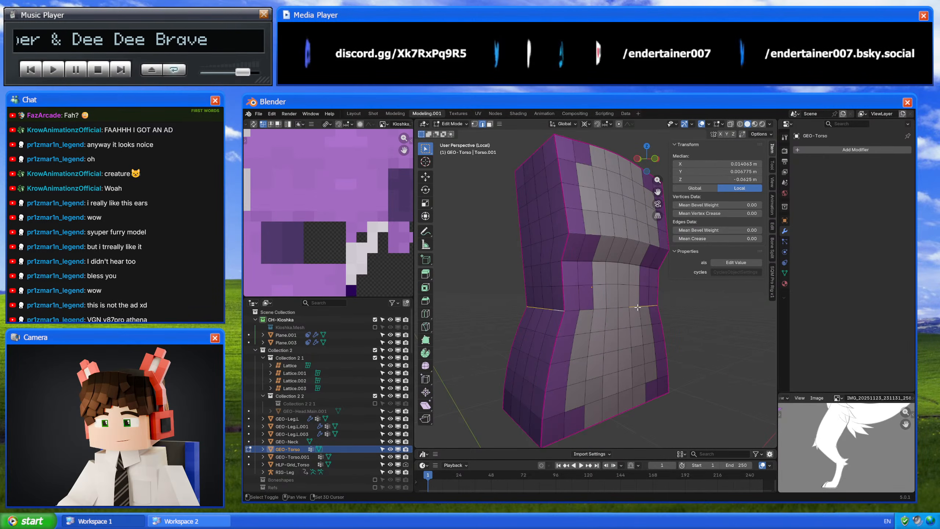
{"action": "right_click", "coordinate": [747, 332]}
{"action": "left_click", "coordinate": [743, 333]}
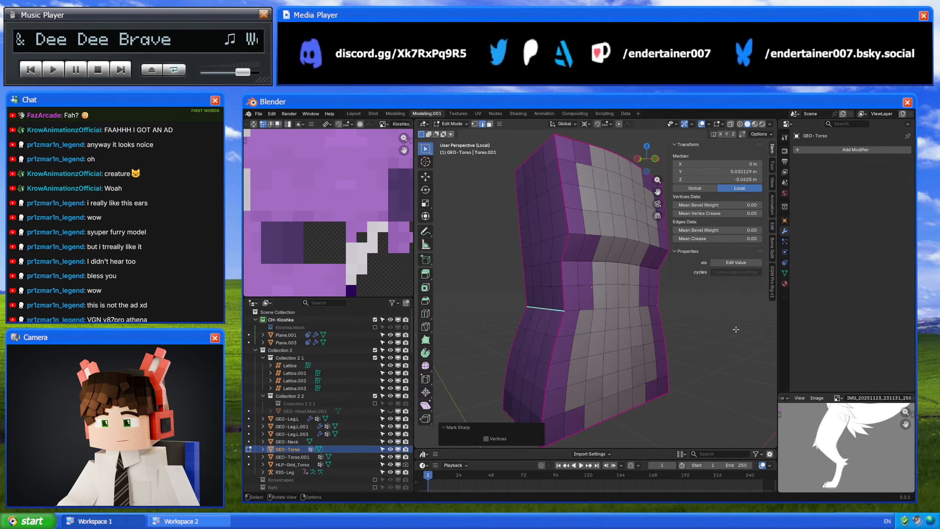
- Add a Subdivision Surface modifier to GEO-Torso and set the selected waist edges' mean crease to 1.00
{"action": "key", "text": "Tab"}
{"action": "key", "text": "shift+a"}
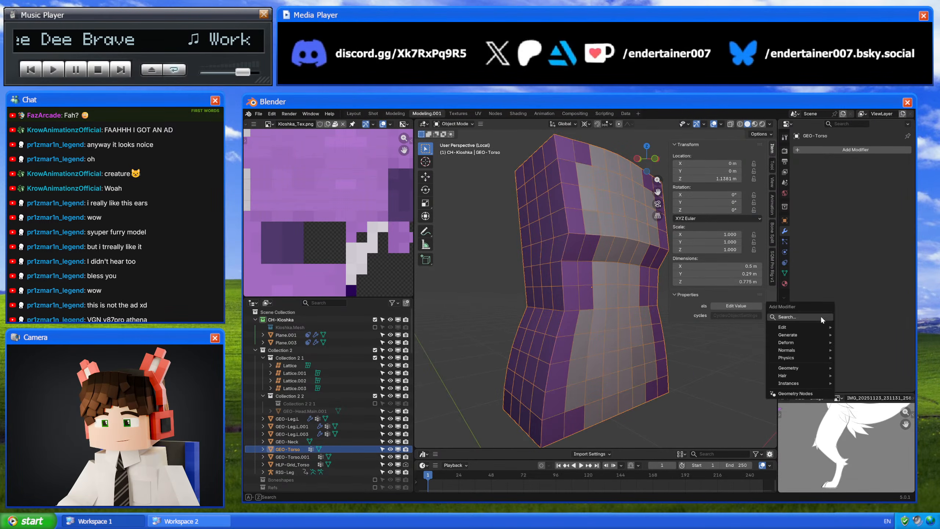
{"action": "left_click", "coordinate": [799, 326]}
{"action": "middle_click_drag", "start_coordinate": [668, 340], "coordinate": [608, 339]}
{"action": "key", "text": "Tab"}
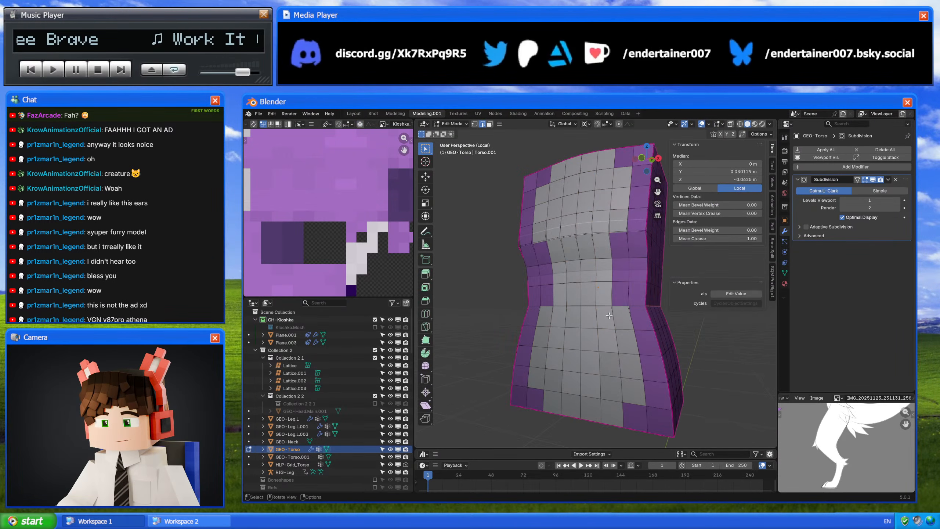
- Hide the corner geometry at both ends of the torso's chest ledge to limit loop selection to the front
{"action": "middle_click_drag", "start_coordinate": [632, 234], "coordinate": [612, 235]}
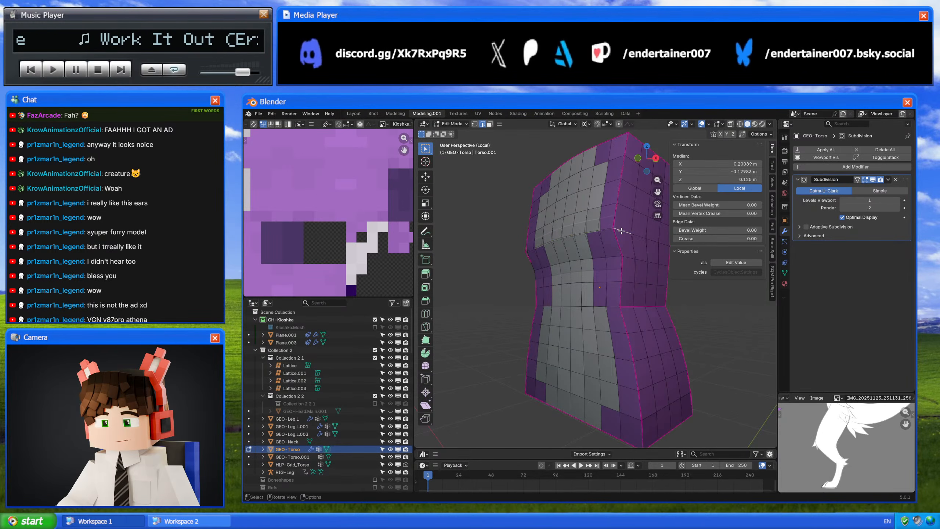
{"action": "key", "text": "h"}
{"action": "middle_click_drag", "start_coordinate": [615, 232], "coordinate": [566, 287]}
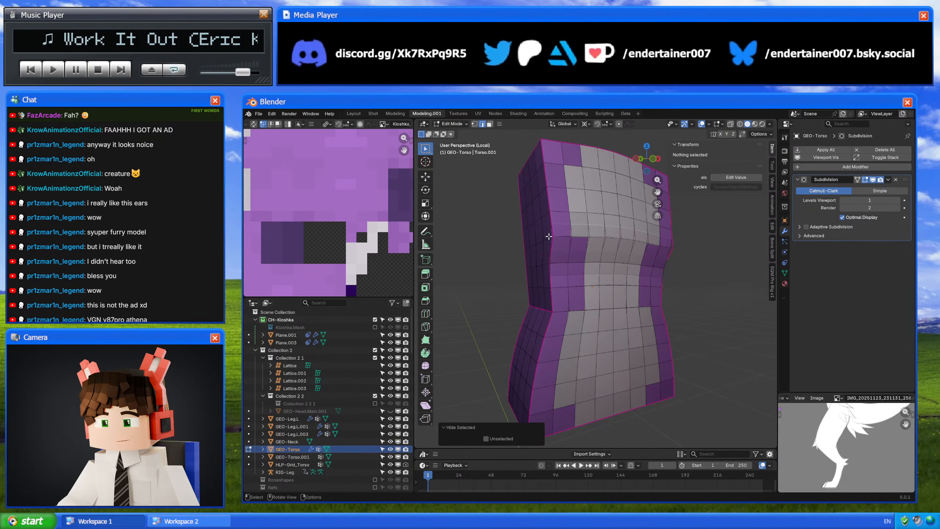
{"action": "left_click", "coordinate": [550, 235], "text": "alt"}
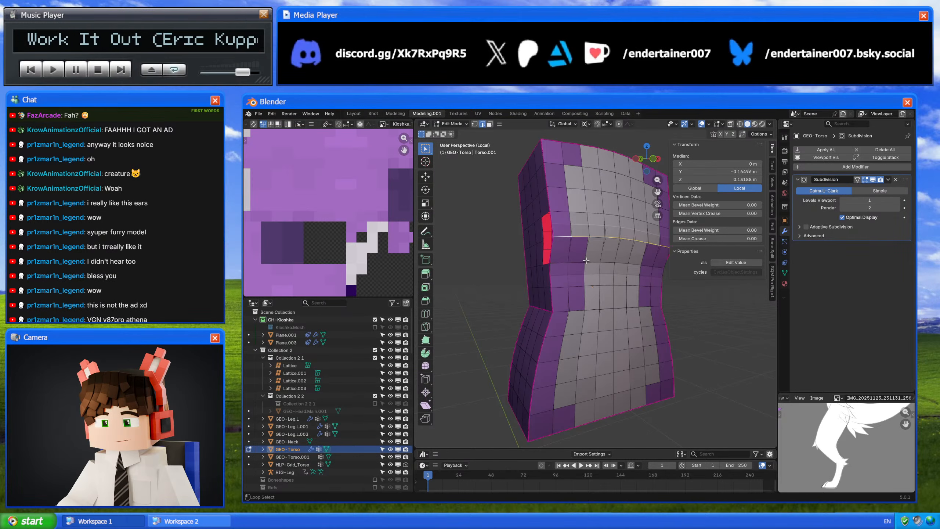
{"action": "left_click", "coordinate": [547, 265]}
{"action": "middle_click_drag", "start_coordinate": [548, 265], "coordinate": [629, 266]}
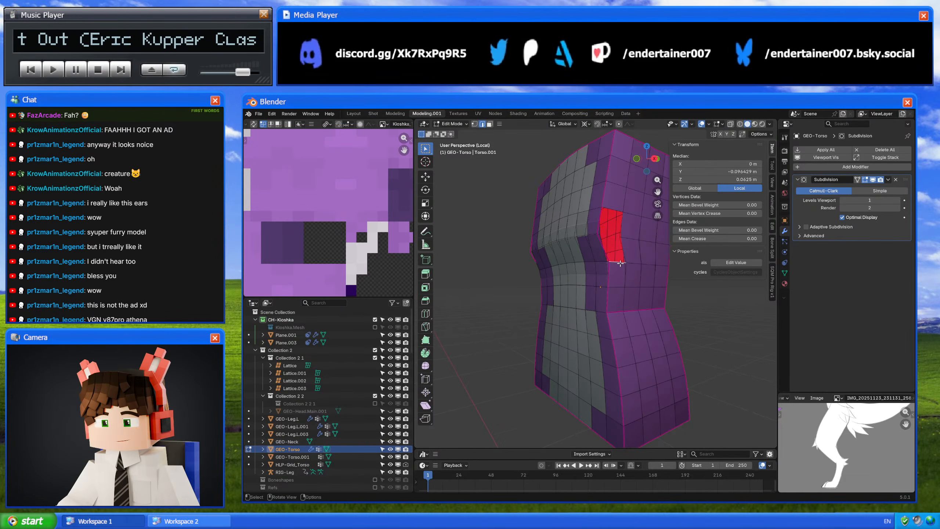
{"action": "key", "text": "h"}
- Mark the two front edge loops of the torso's chest ledge sharp and set their mean crease to 1.00
{"action": "left_click", "coordinate": [605, 262], "text": "alt"}
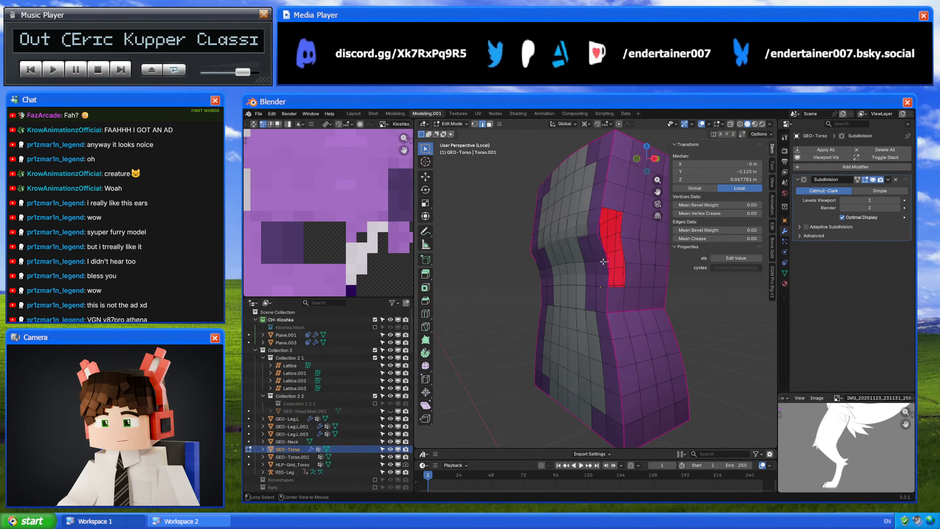
{"action": "right_click", "coordinate": [648, 287]}
{"action": "left_click", "coordinate": [635, 296]}
{"action": "left_click_drag", "start_coordinate": [720, 239], "coordinate": [763, 238]}
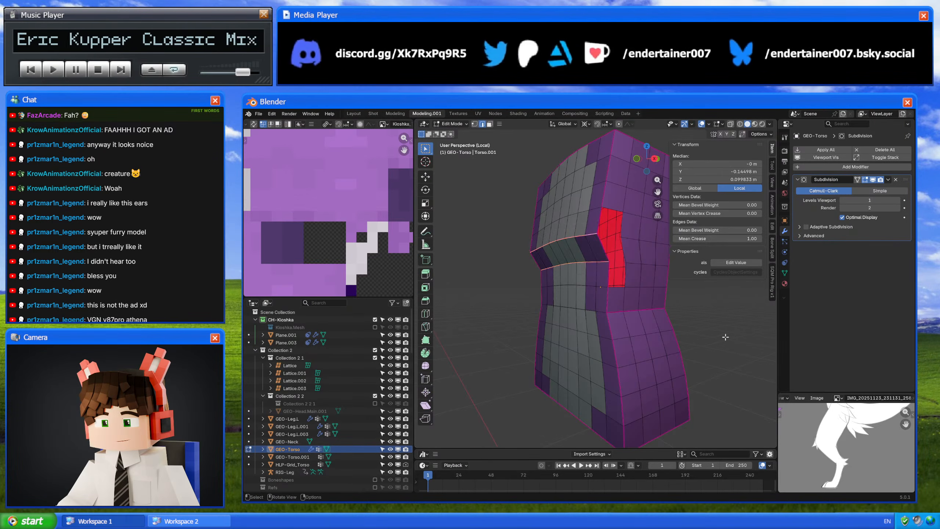
{"action": "key", "text": "Tab"}
{"action": "key", "text": "Tab"}
- Reveal the torso's hidden geometry and deselect everything
{"action": "mouse_move", "coordinate": [618, 356]}
{"action": "middle_mouse_down"}
{"action": "mouse_move", "coordinate": [601, 357]}
{"action": "mouse_move", "coordinate": [615, 372]}
{"action": "mouse_move", "coordinate": [531, 369]}
{"action": "mouse_move", "coordinate": [759, 387]}
{"action": "mouse_move", "coordinate": [407, 374]}
{"action": "mouse_move", "coordinate": [514, 375]}
{"action": "mouse_move", "coordinate": [604, 333]}
{"action": "middle_mouse_up"}
{"action": "key", "text": "alt+h"}
{"action": "key", "text": "alt+a"}
{"action": "key", "text": "Tab"}
{"action": "left_click", "coordinate": [558, 342]}
{"action": "key", "text": "Tab"}
- Set the mean crease of the torso's waist edge loop to 0.00
{"action": "scroll", "coordinate": [605, 333], "scroll_direction": "up", "scroll_amount": 3}
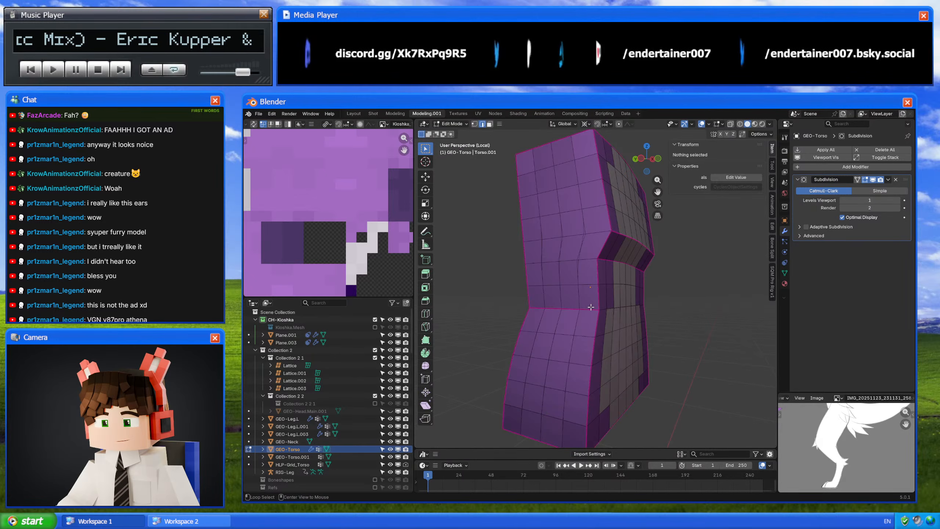
{"action": "left_click", "coordinate": [591, 307], "text": "alt"}
{"action": "left_click_drag", "start_coordinate": [734, 239], "coordinate": [685, 241]}
{"action": "key", "text": "Tab"}
{"action": "middle_click_drag", "start_coordinate": [701, 343], "coordinate": [646, 361]}
{"action": "scroll", "coordinate": [659, 351], "scroll_direction": "down", "scroll_amount": 4}
{"action": "scroll", "coordinate": [667, 351], "scroll_direction": "up", "scroll_amount": 3}
{"action": "key", "text": "Tab"}
{"action": "key", "text": "Tab"}
- Clear the sharp marking from the torso's waist edge loop
{"action": "right_click", "coordinate": [708, 355]}
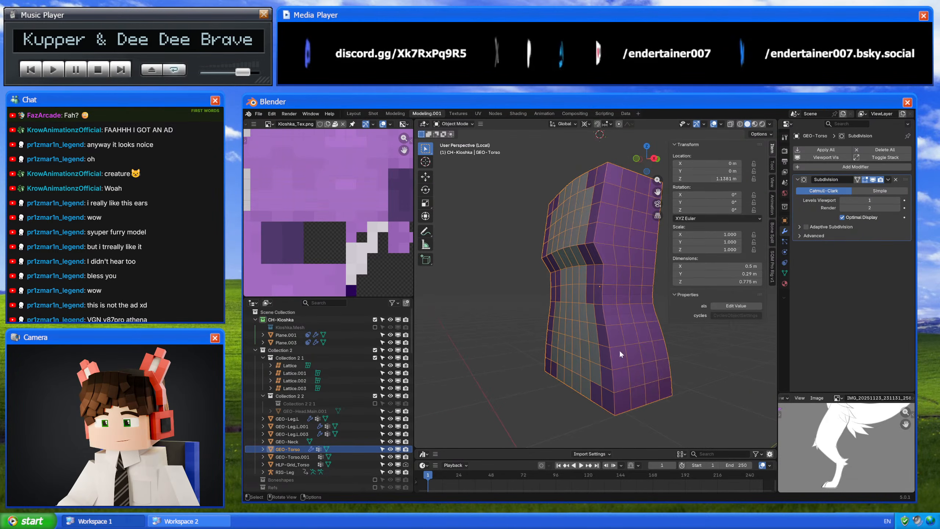
{"action": "key", "text": "Tab"}
{"action": "key", "text": "Tab"}
{"action": "key", "text": "Tab"}
{"action": "right_click", "coordinate": [713, 335]}
{"action": "left_click", "coordinate": [706, 344]}
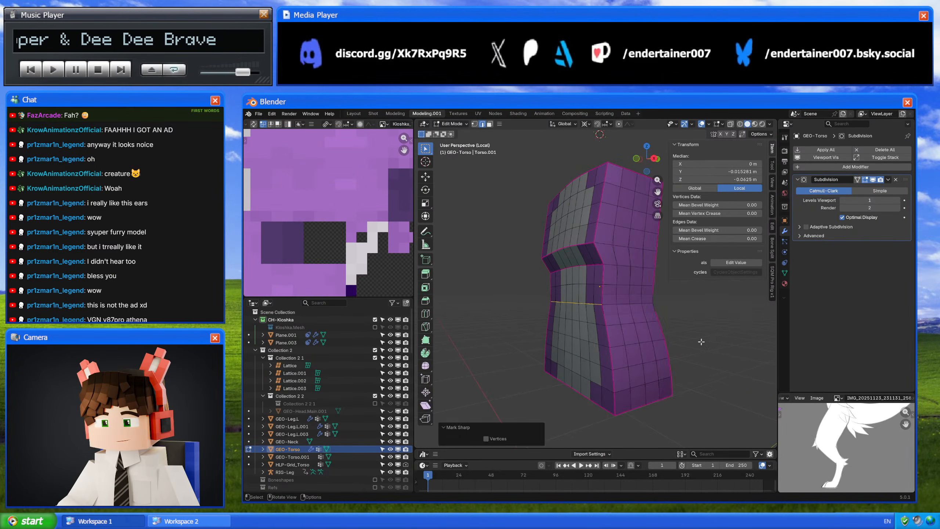
- Examine the torso's waist and side profile with X-ray enabled
{"action": "key", "text": "Tab"}
{"action": "left_click", "coordinate": [707, 351]}
{"action": "key", "text": "Tab"}
{"action": "mouse_move", "coordinate": [690, 352]}
{"action": "middle_mouse_down"}
{"action": "mouse_move", "coordinate": [638, 347]}
{"action": "mouse_move", "coordinate": [705, 350]}
{"action": "middle_mouse_up"}
{"action": "key", "text": "alt+z"}
{"action": "left_click", "coordinate": [692, 360]}
{"action": "key", "text": "Tab"}
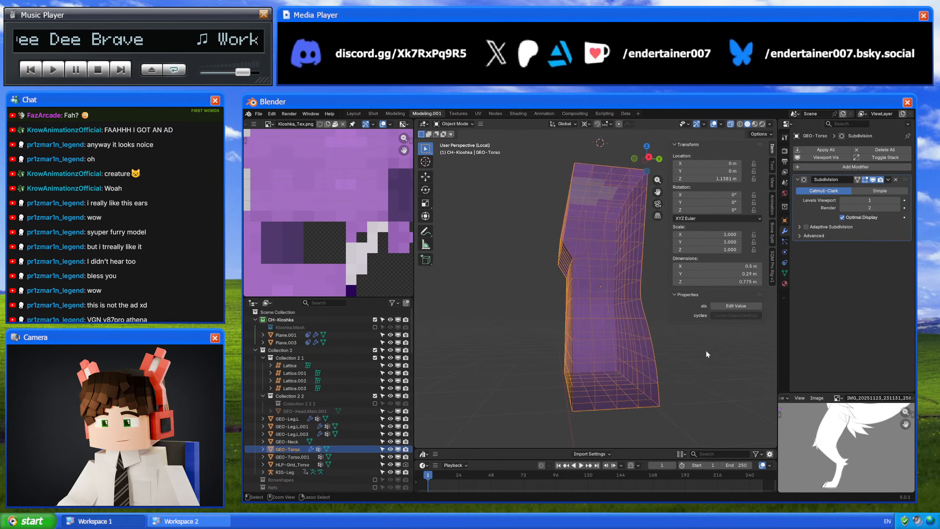
- Step back through the recent torso edits
{"action": "left_click", "coordinate": [705, 350]}
{"action": "key", "text": "ctrl+z"}
{"action": "key", "text": "ctrl+z"}
{"action": "key", "text": "ctrl+z"}
{"action": "key", "text": "ctrl+z"}
{"action": "key", "text": "ctrl+z"}
{"action": "key", "text": "ctrl+z"}
{"action": "key", "text": "ctrl+z"}
{"action": "key", "text": "ctrl+z"}
{"action": "key", "text": "ctrl+z"}
{"action": "key", "text": "ctrl+z"}
{"action": "key", "text": "ctrl+z"}
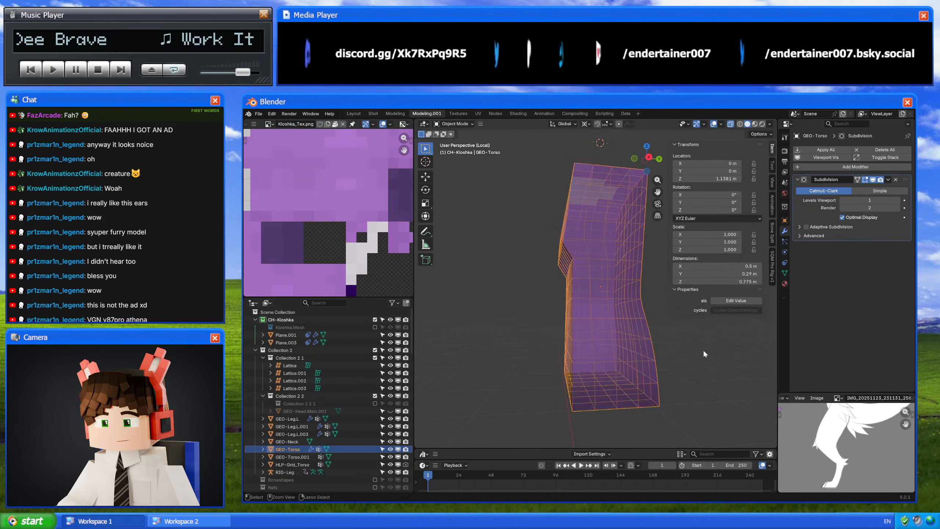
{"action": "key", "text": "Tab"}
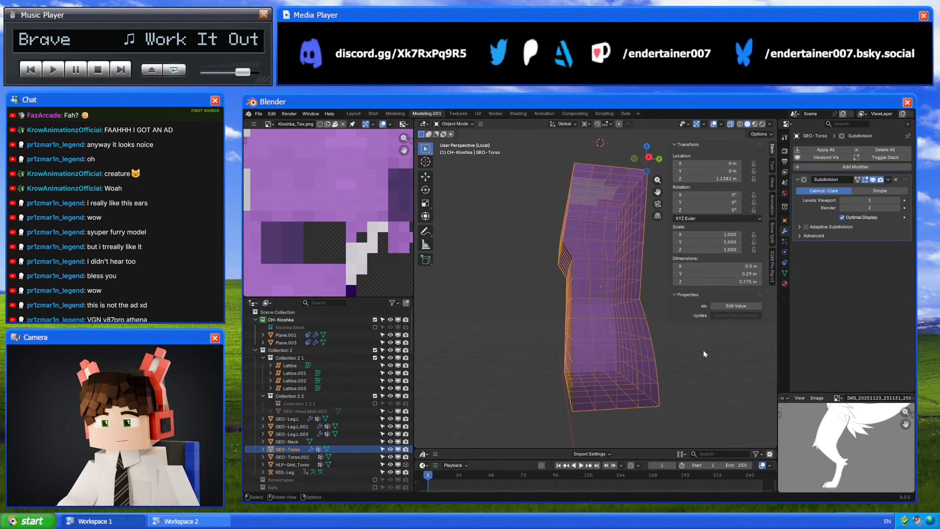
- Turn off X-ray and leave the torso's local view, framing the torso within the full character
{"action": "left_click", "coordinate": [703, 350]}
{"action": "key", "text": "alt+z"}
{"action": "scroll", "coordinate": [668, 370], "scroll_direction": "down", "scroll_amount": 4}
{"action": "mouse_move", "coordinate": [602, 366]}
{"action": "middle_mouse_down"}
{"action": "mouse_move", "coordinate": [669, 370]}
{"action": "mouse_move", "coordinate": [596, 372]}
{"action": "middle_mouse_up"}
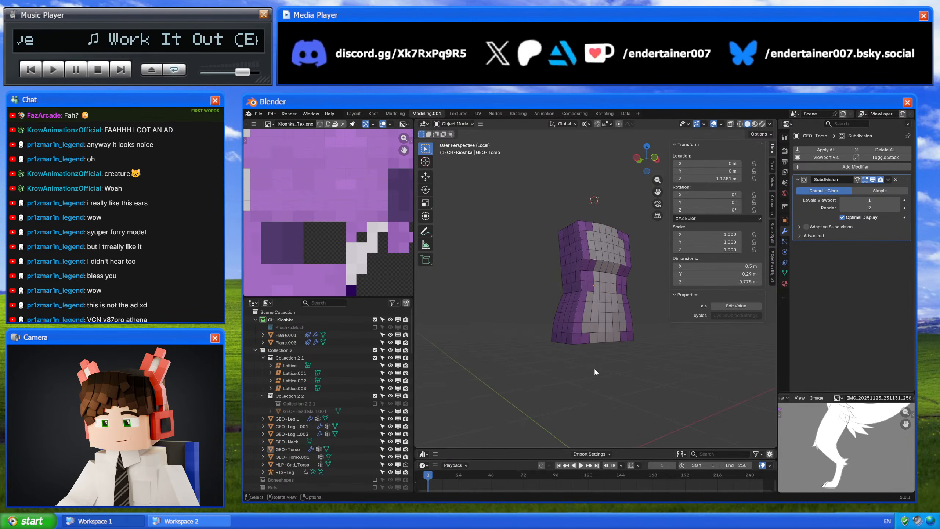
{"action": "left_click", "coordinate": [591, 343]}
{"action": "key", "text": "KP_Divide"}
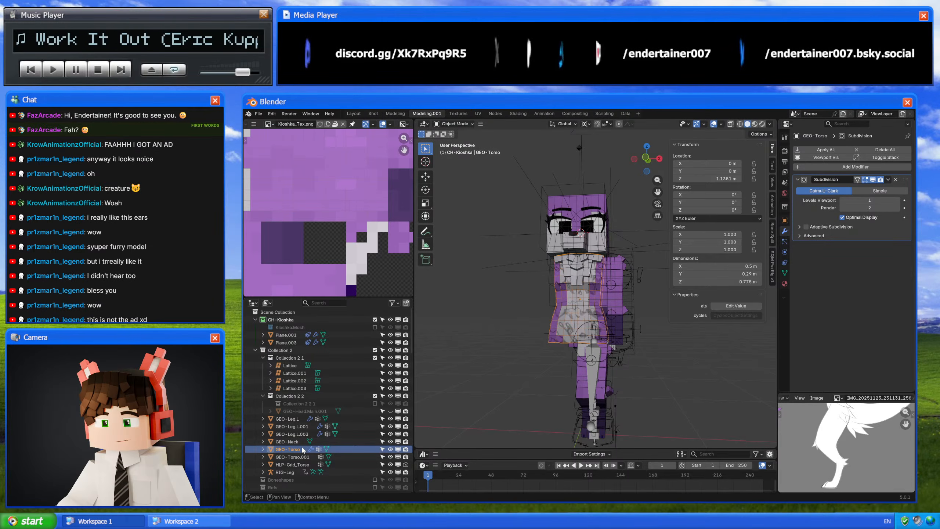
{"action": "key", "text": "KP_Decimal"}
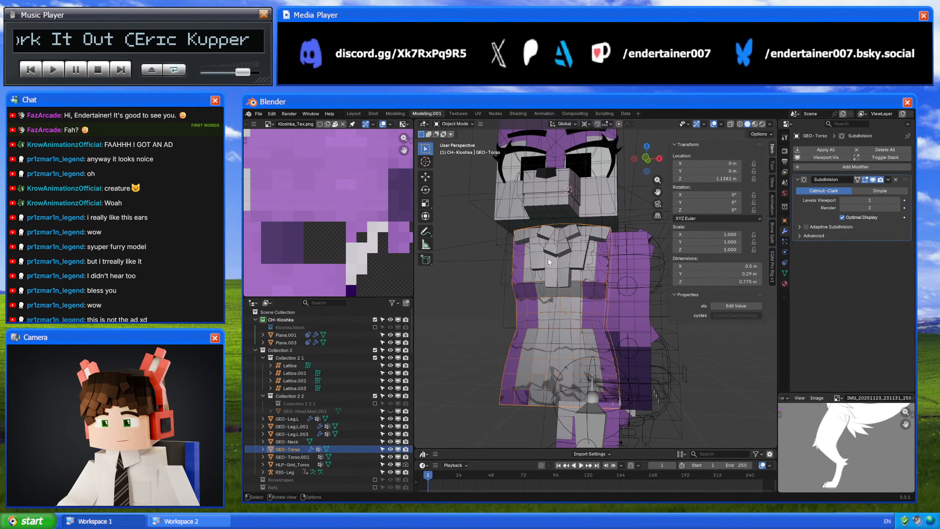
- Select the torso with the chest, arm and leg fluff meshes and move them into the CH-Kioshka collection
{"action": "left_click", "coordinate": [557, 264], "text": "shift"}
{"action": "middle_click_drag", "start_coordinate": [564, 269], "coordinate": [622, 246]}
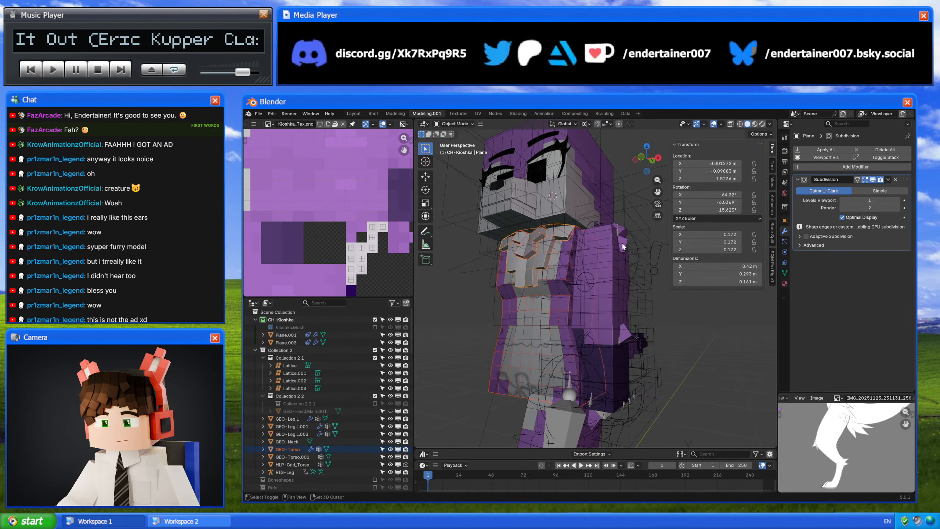
{"action": "scroll", "coordinate": [621, 237], "scroll_direction": "up", "scroll_amount": 3}
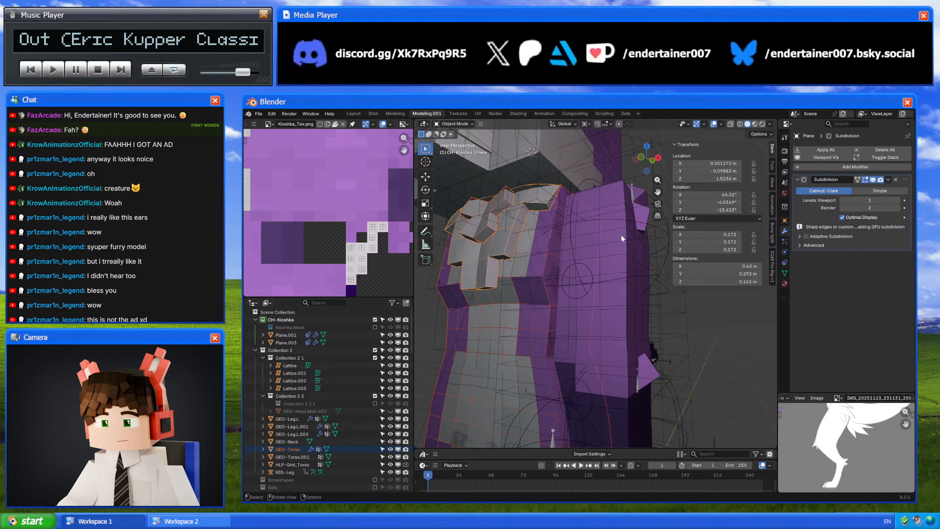
{"action": "left_click", "coordinate": [640, 221], "text": "shift"}
{"action": "left_click", "coordinate": [647, 367], "text": "shift"}
{"action": "scroll", "coordinate": [646, 370], "scroll_direction": "down", "scroll_amount": 5}
{"action": "middle_click_drag", "start_coordinate": [633, 400], "coordinate": [616, 326], "text": "shift"}
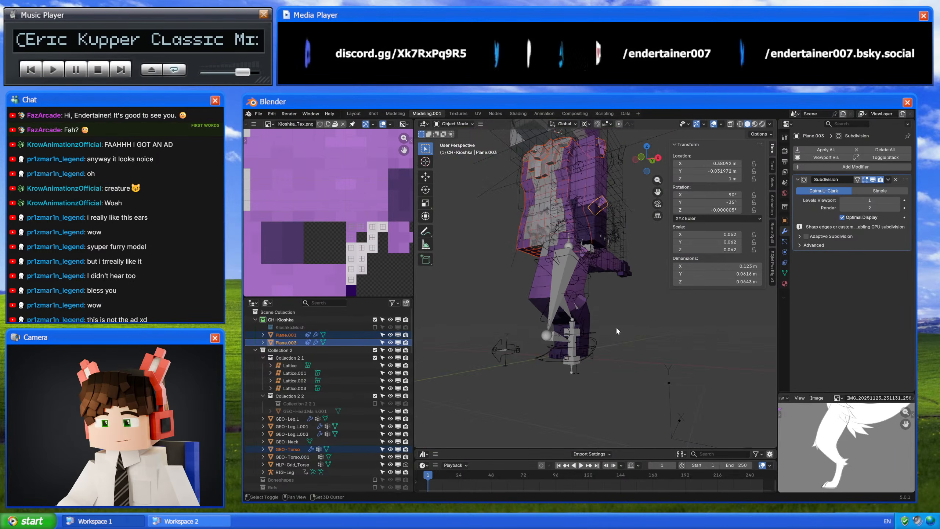
{"action": "scroll", "coordinate": [611, 325], "scroll_direction": "up", "scroll_amount": 4}
{"action": "left_click", "coordinate": [564, 321], "text": "shift"}
{"action": "left_click", "coordinate": [566, 224], "text": "shift"}
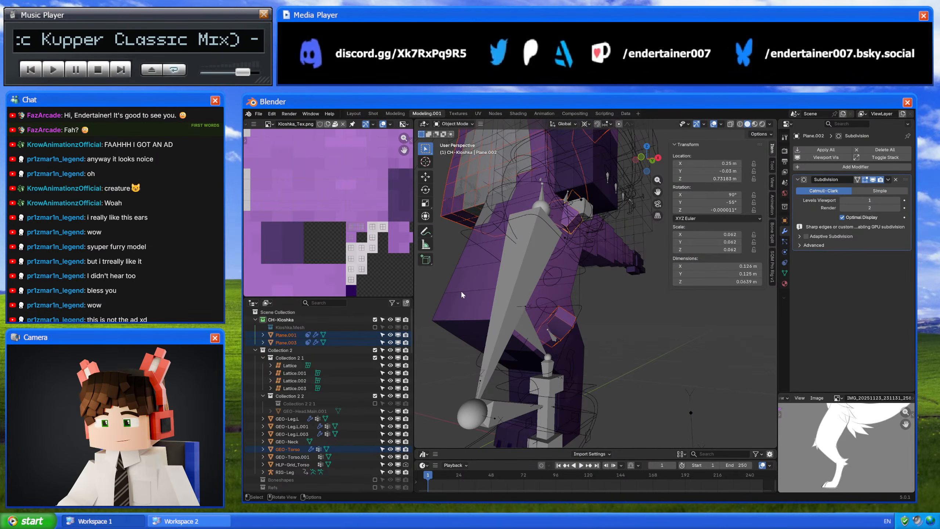
{"action": "left_click_drag", "start_coordinate": [289, 449], "coordinate": [317, 320]}
{"action": "scroll", "coordinate": [324, 335], "scroll_direction": "down", "scroll_amount": 20}
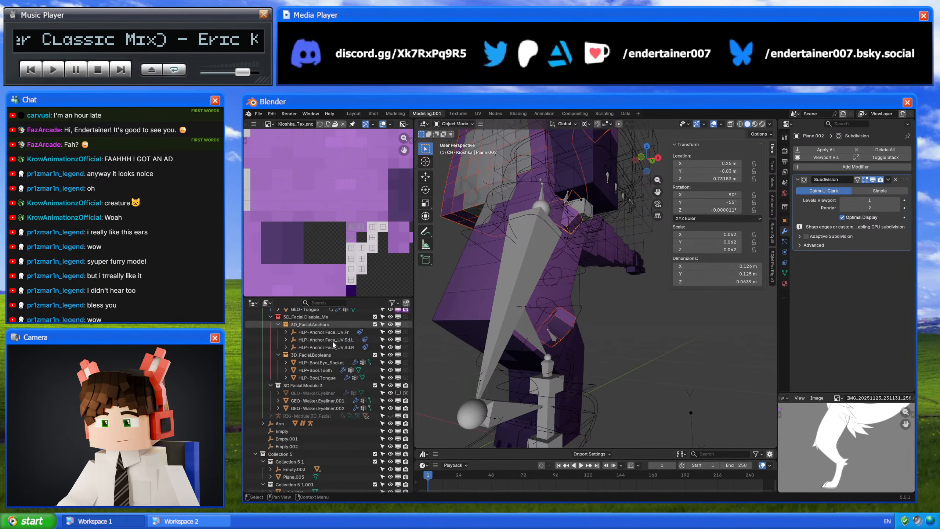
{"action": "scroll", "coordinate": [581, 341], "scroll_direction": "down", "scroll_amount": 8}
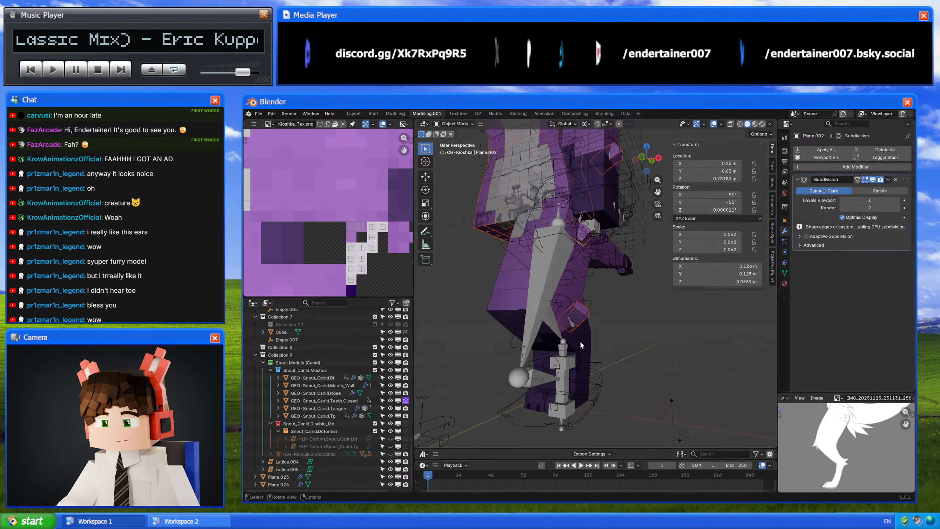
- Try moving the duplicate torso aside to tell the two overlapping torso meshes apart
{"action": "scroll", "coordinate": [354, 362], "scroll_direction": "up", "scroll_amount": 10}
{"action": "scroll", "coordinate": [354, 361], "scroll_direction": "up", "scroll_amount": 5}
{"action": "left_click", "coordinate": [539, 247]}
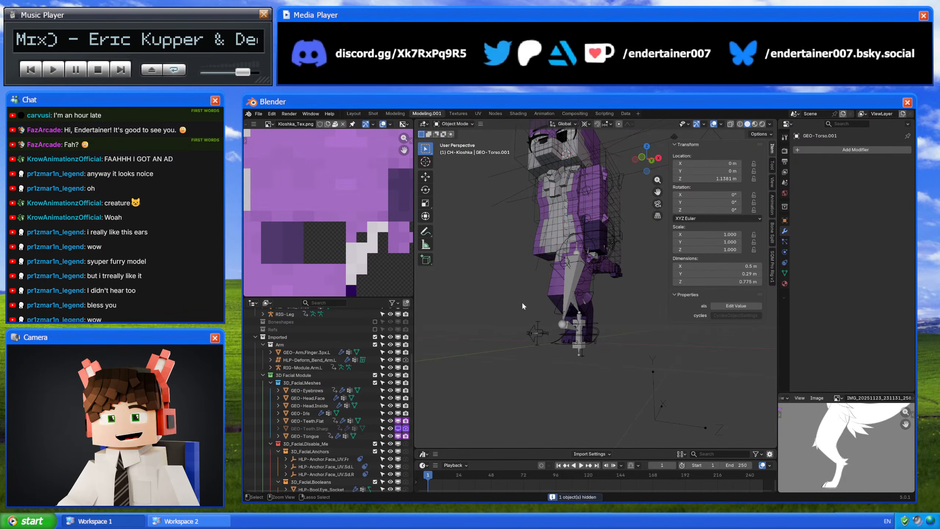
{"action": "key", "text": "g"}
{"action": "right_click", "coordinate": [479, 330]}
{"action": "middle_click_drag", "start_coordinate": [481, 330], "coordinate": [601, 335]}
{"action": "key", "text": "g"}
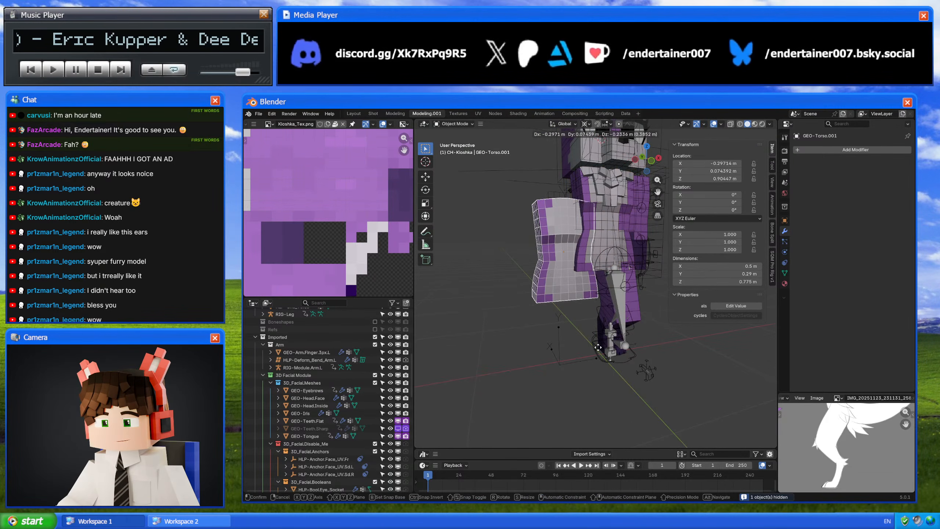
{"action": "right_click", "coordinate": [570, 363]}
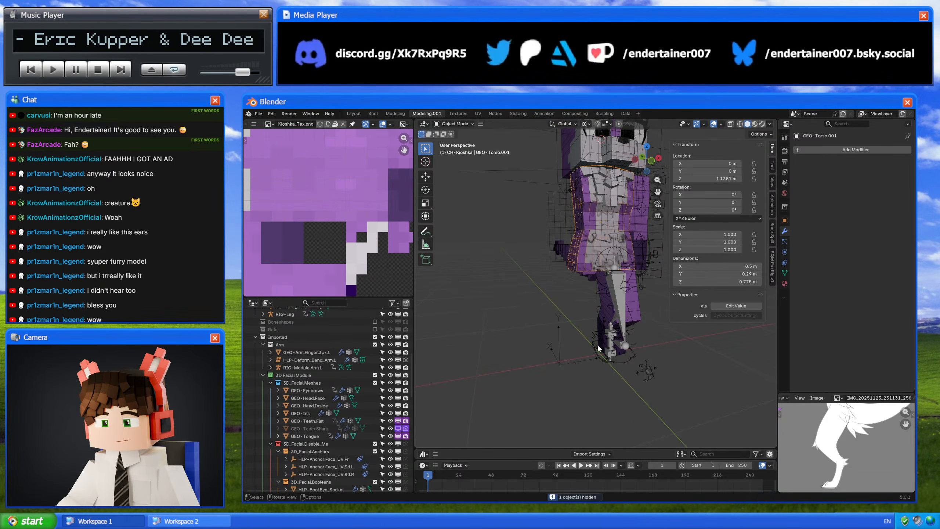
{"action": "left_click", "coordinate": [575, 245]}
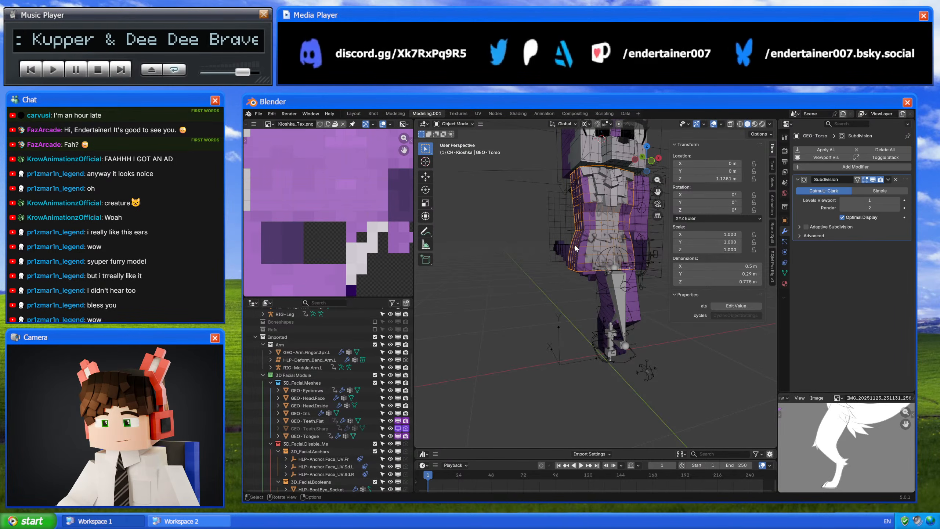
{"action": "middle_click_drag", "start_coordinate": [573, 260], "coordinate": [548, 264]}
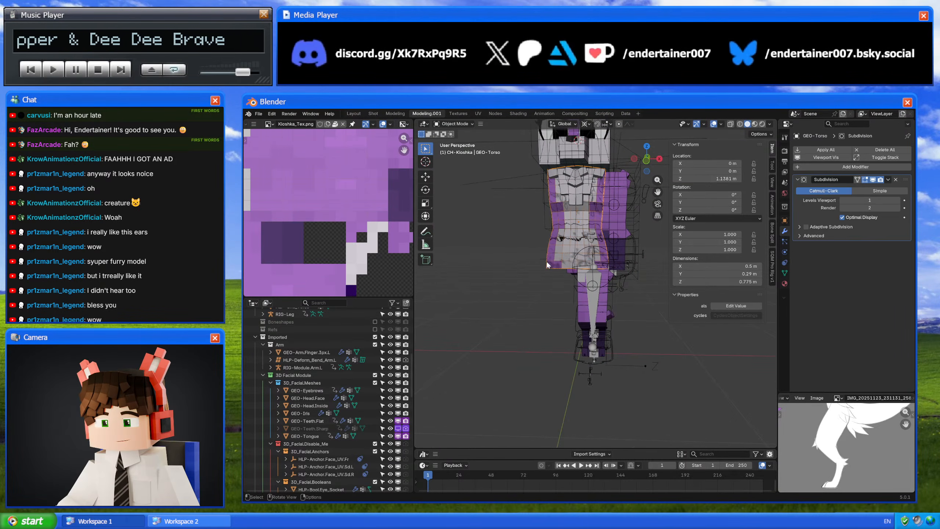
- Delete the duplicate torso object GEO-Torso.001
{"action": "left_click", "coordinate": [548, 264]}
{"action": "middle_click_drag", "start_coordinate": [569, 336], "coordinate": [573, 333], "text": "shift"}
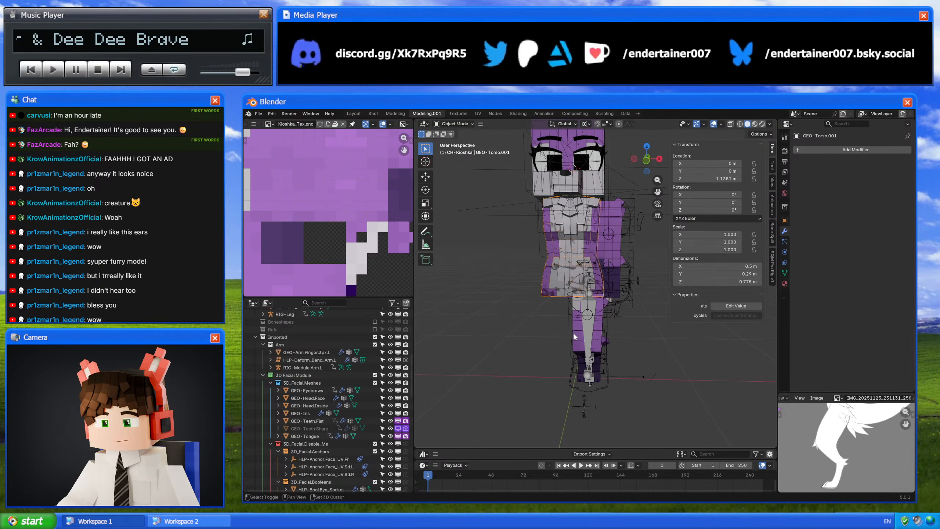
{"action": "key", "text": "x"}
{"action": "left_click", "coordinate": [612, 302]}
- Examine the remaining torso's marked edges in Edit Mode and return to Object Mode
{"action": "middle_click_drag", "start_coordinate": [538, 294], "coordinate": [554, 308]}
{"action": "scroll", "coordinate": [554, 307], "scroll_direction": "up", "scroll_amount": 3}
{"action": "left_click", "coordinate": [554, 307]}
{"action": "key", "text": "Tab"}
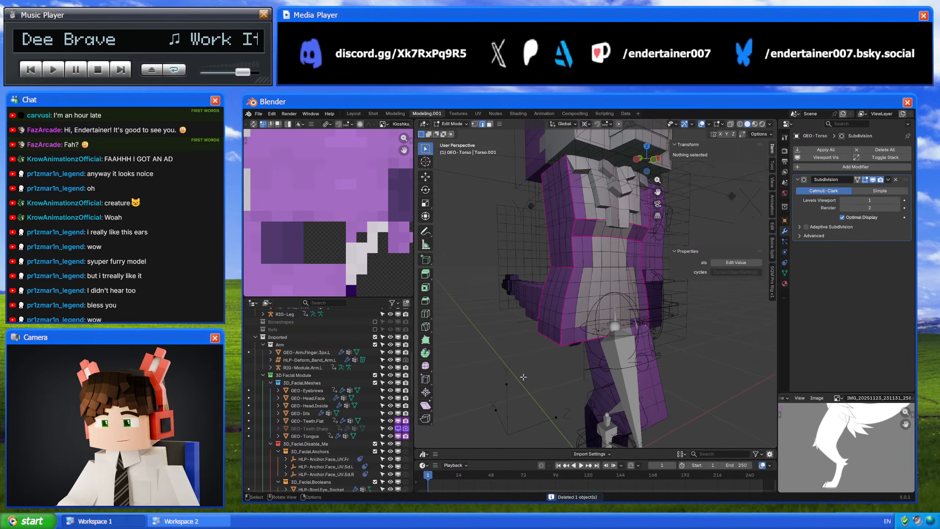
{"action": "middle_click_drag", "start_coordinate": [524, 377], "coordinate": [548, 367]}
{"action": "key", "text": "Tab"}
- Rename the torso object in the CH-Kioshka collection as GEO-Kioshka.Torso
{"action": "scroll", "coordinate": [316, 354], "scroll_direction": "down", "scroll_amount": 2}
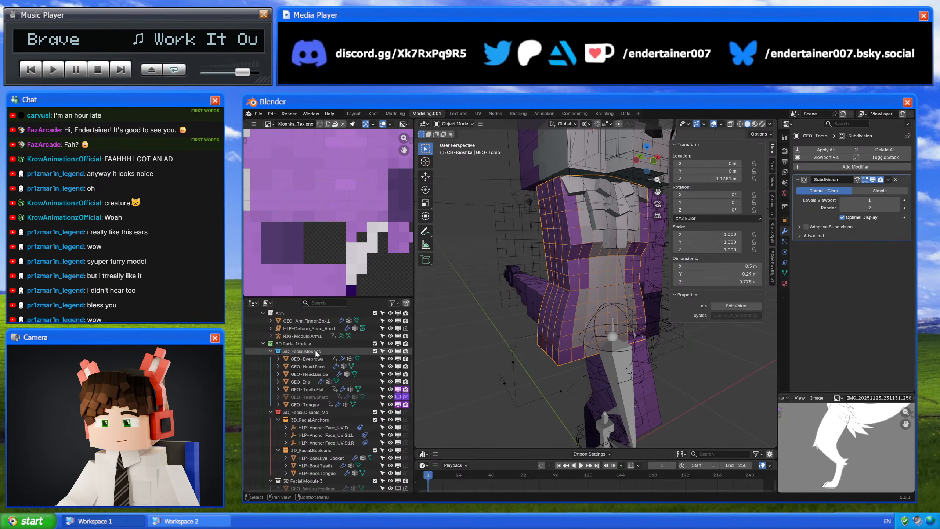
{"action": "scroll", "coordinate": [317, 353], "scroll_direction": "up", "scroll_amount": 10}
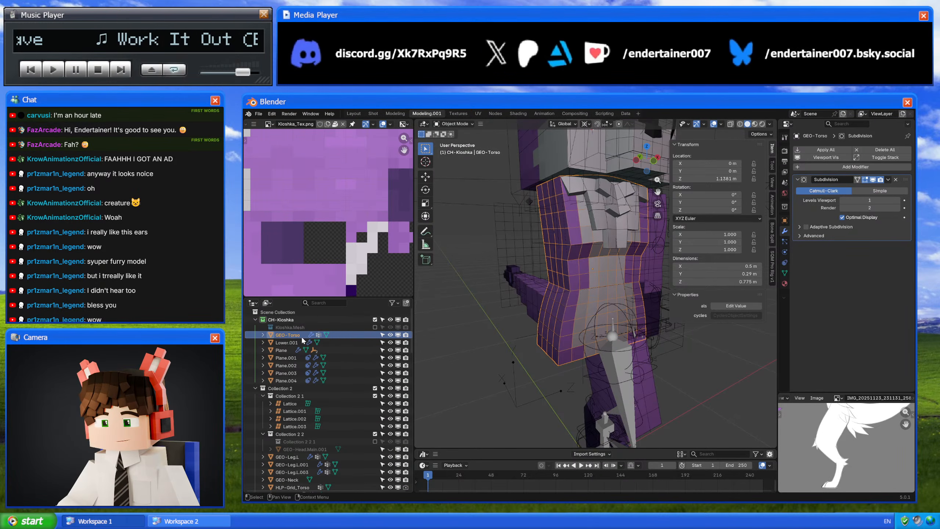
{"action": "double_click", "coordinate": [301, 336]}
{"action": "left_click", "coordinate": [289, 335]}
{"action": "type", "text": "Kioshka"}
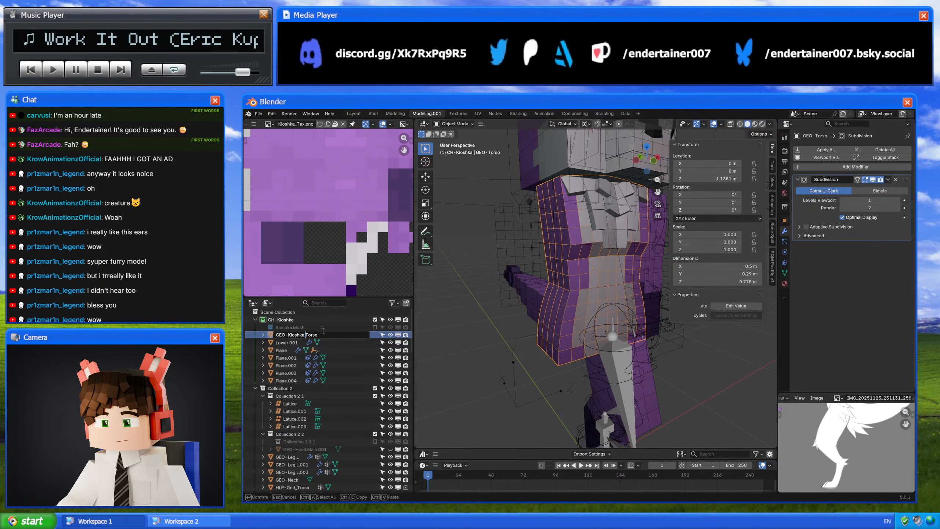
{"action": "left_click_drag", "start_coordinate": [328, 335], "coordinate": [288, 344]}
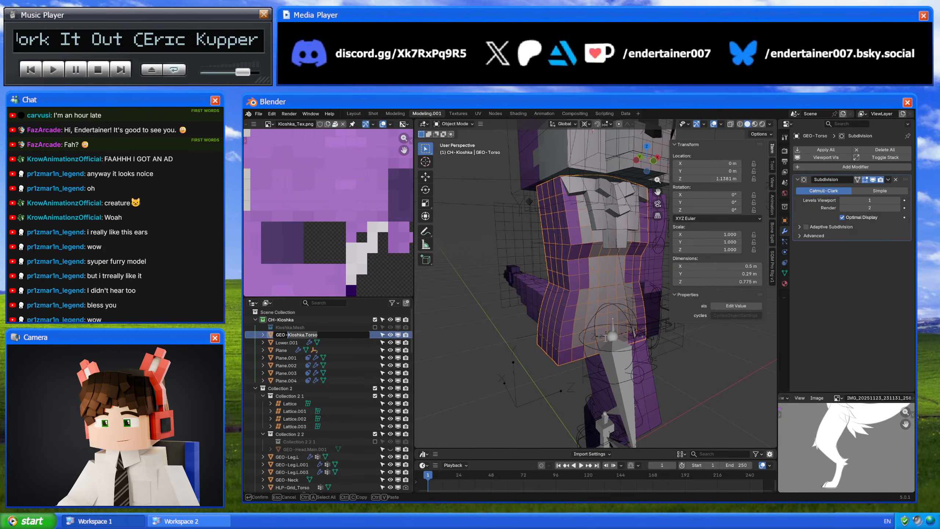
{"action": "key", "text": "Return"}
- Remove all of the torso's vertex groups and rename its mesh data as Kioshka.Torso
{"action": "left_click", "coordinate": [785, 273]}
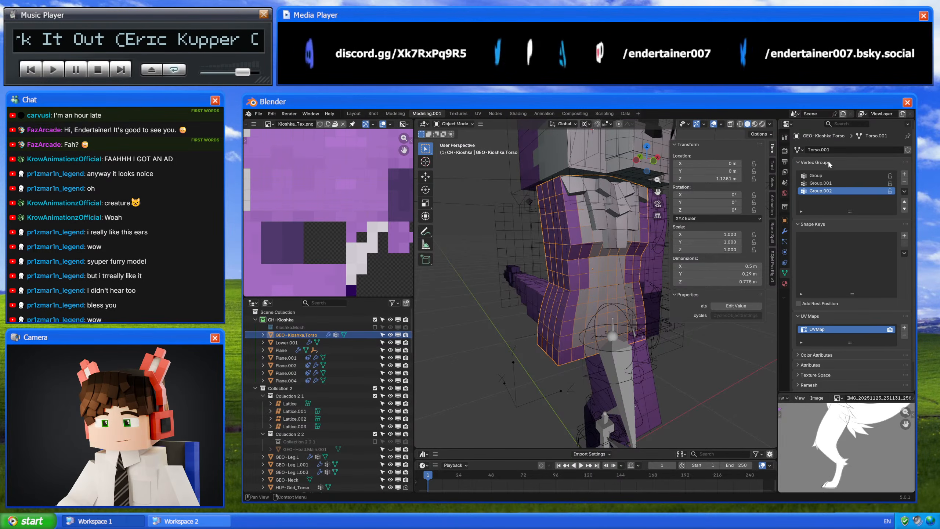
{"action": "left_click", "coordinate": [904, 182]}
{"action": "left_click", "coordinate": [905, 181]}
{"action": "left_click", "coordinate": [904, 182]}
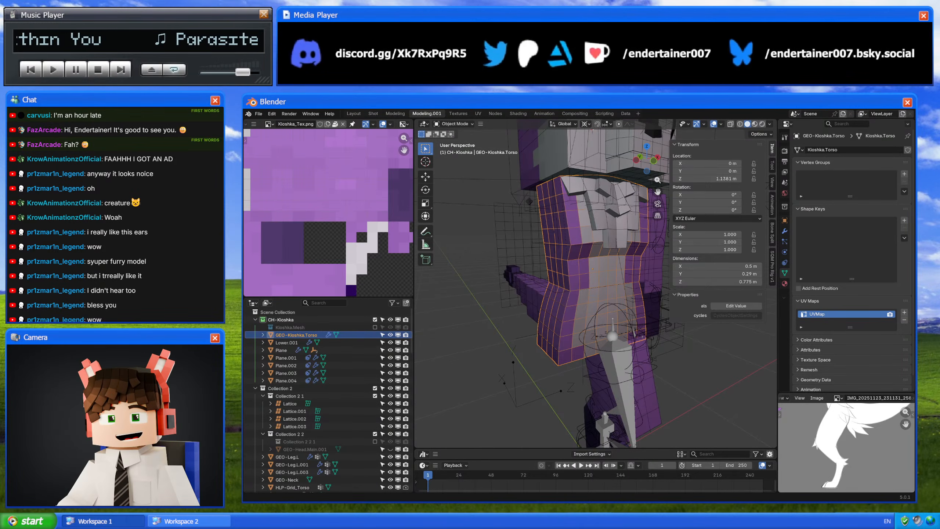
- Rename the larger chest fluff object as GEO-Kioshka.Torso.Fluff.Bk and its mesh data as Kioshka.Torso.Fluff.Bk
{"action": "middle_click_drag", "start_coordinate": [587, 280], "coordinate": [574, 301]}
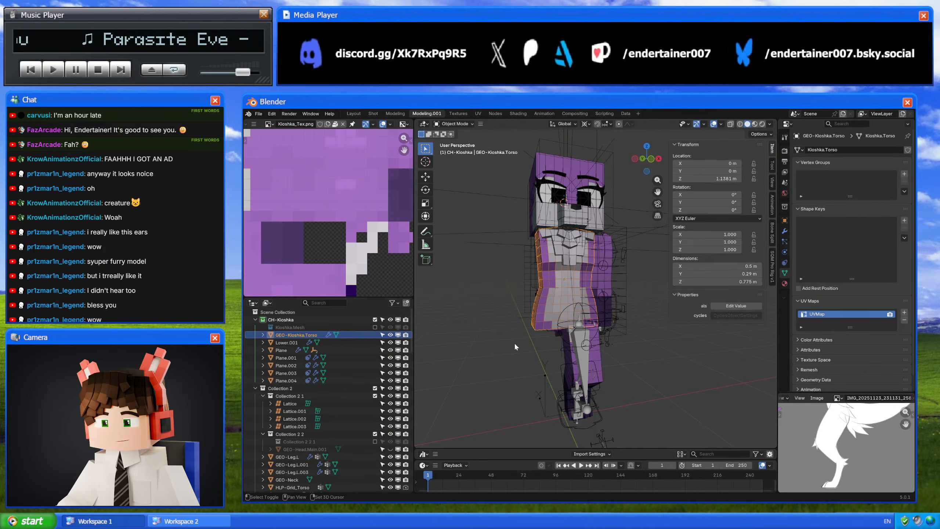
{"action": "left_click", "coordinate": [292, 349]}
{"action": "key", "text": "KP_Decimal"}
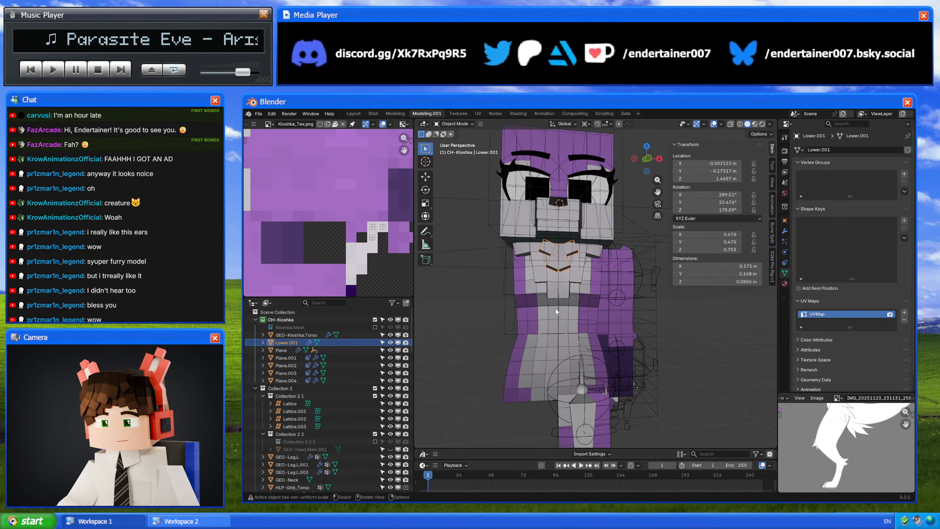
{"action": "double_click", "coordinate": [305, 335]}
{"action": "key", "text": "ctrl+c"}
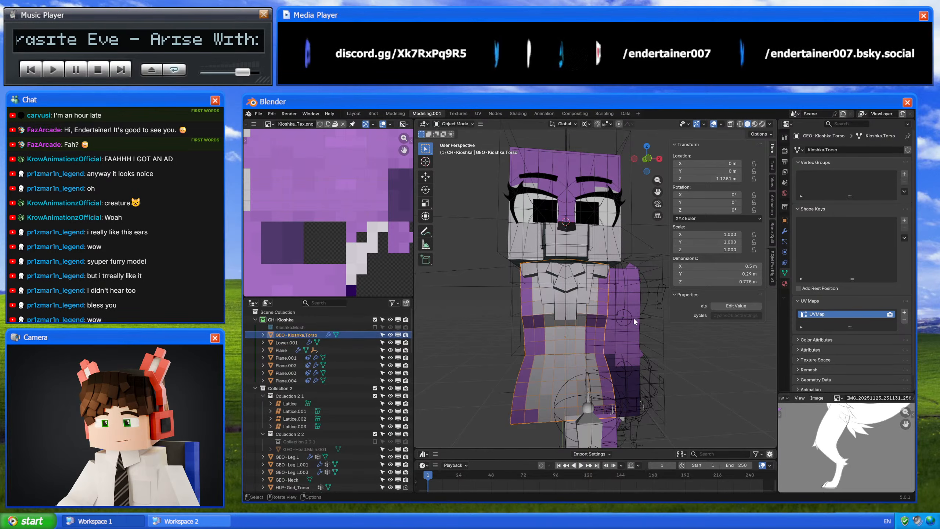
{"action": "left_click", "coordinate": [293, 350]}
{"action": "double_click", "coordinate": [313, 350]}
{"action": "key", "text": "ctrl+v"}
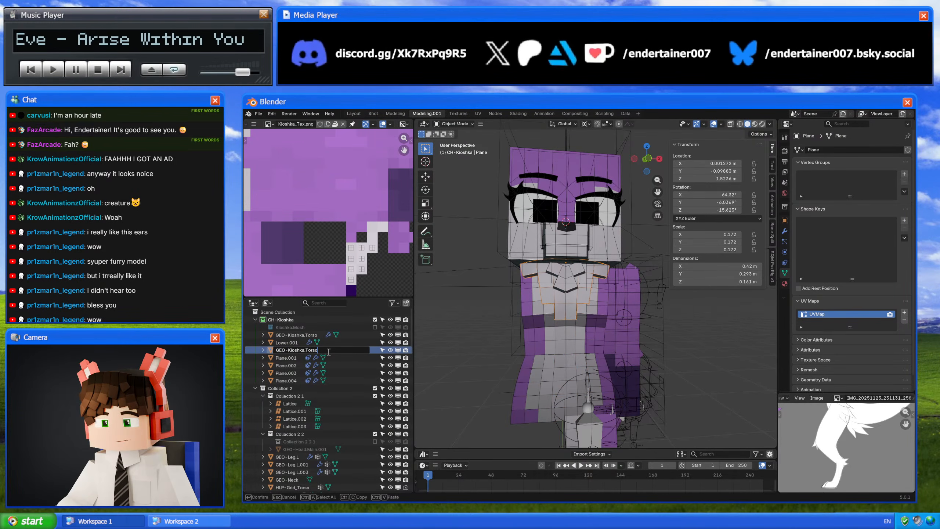
{"action": "type", "text": ".Fluff.Bk"}
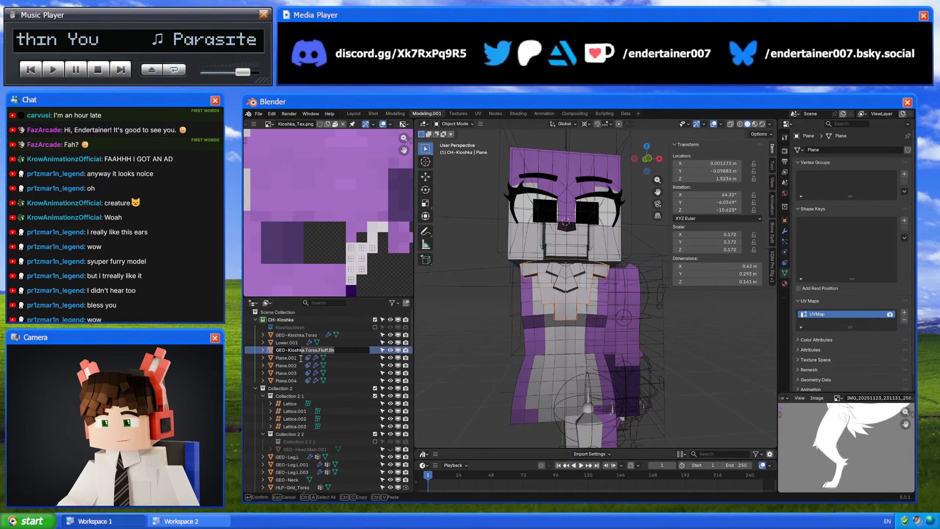
{"action": "left_click", "coordinate": [288, 351]}
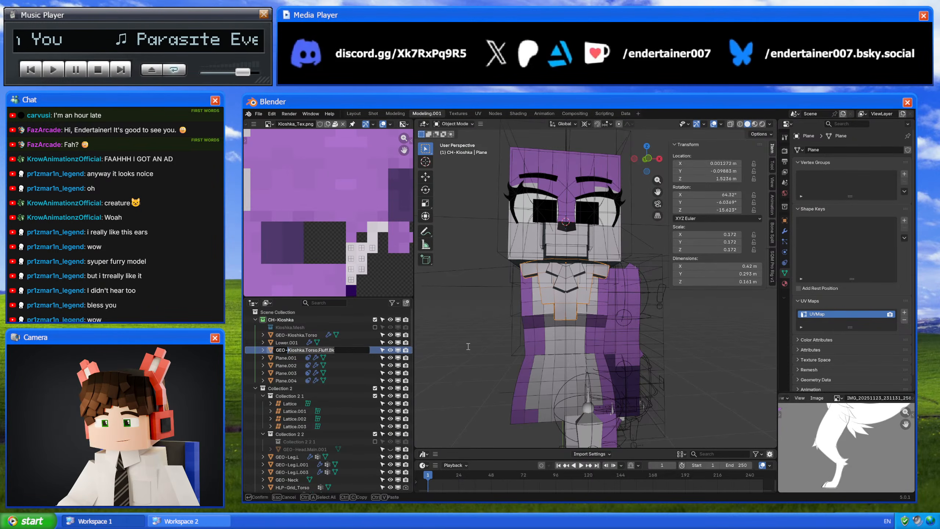
{"action": "key", "text": "Return"}
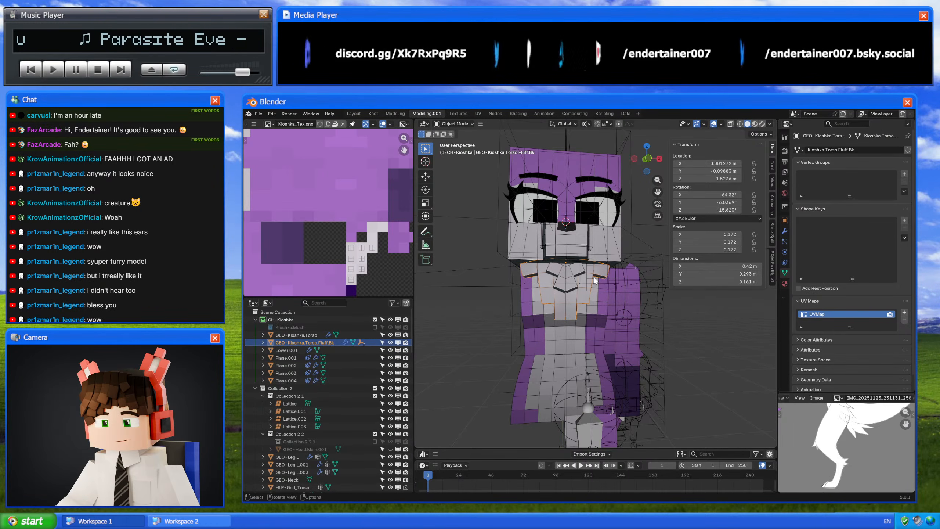
- Rename the smaller chest fluff object Lower.001 as GEO-Kioshka.Torso.Fluff.Fr and its mesh data as Kioshka.Torso.Fluff.Fr
{"action": "left_click", "coordinate": [595, 280]}
{"action": "double_click", "coordinate": [294, 350]}
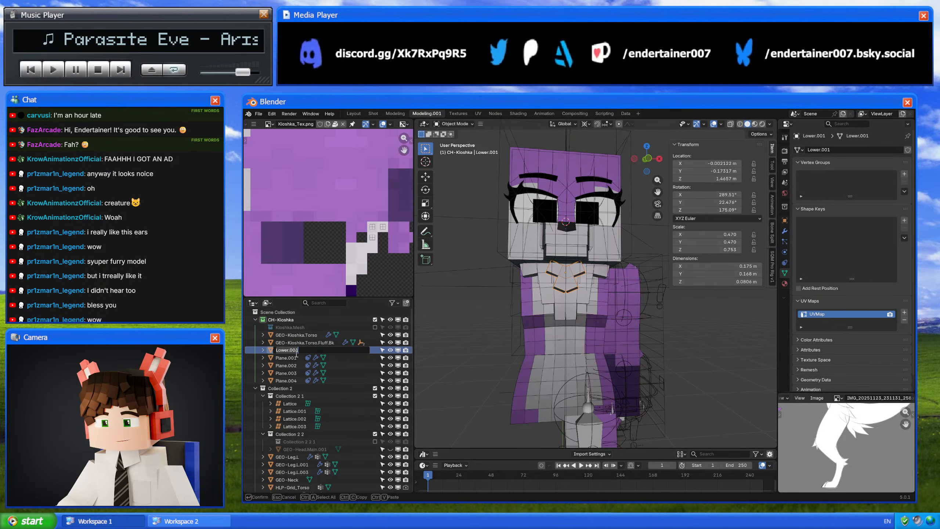
{"action": "type", "text": "Kioshka.Torso.Fluff.Bk"}
{"action": "key", "text": "ctrl+a"}
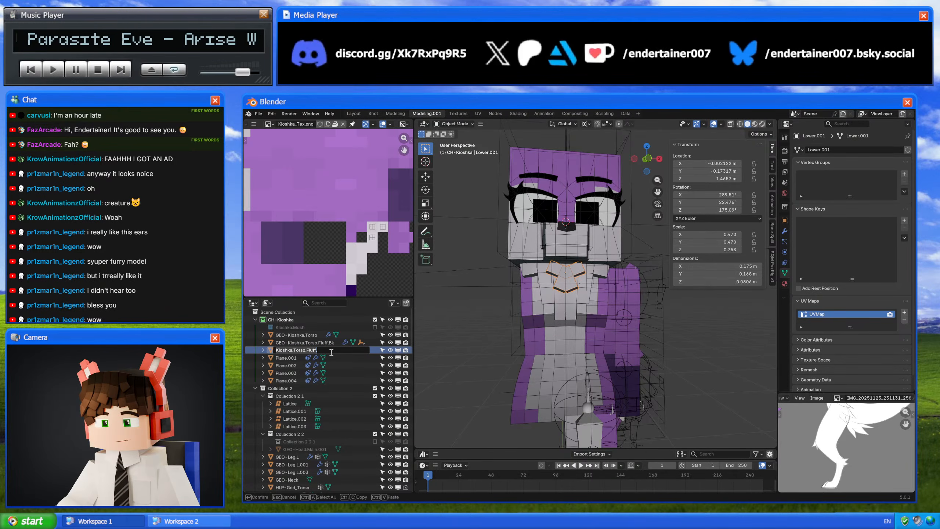
{"action": "type", "text": "GEO-"}
{"action": "type", "text": "Kioshka.Torso.Fluff.Bk"}
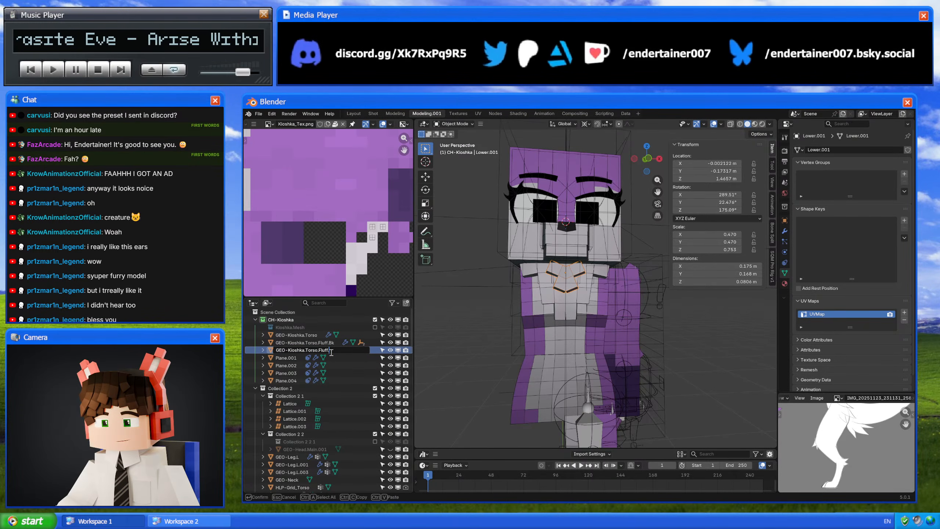
{"action": "type", "text": ".Fr"}
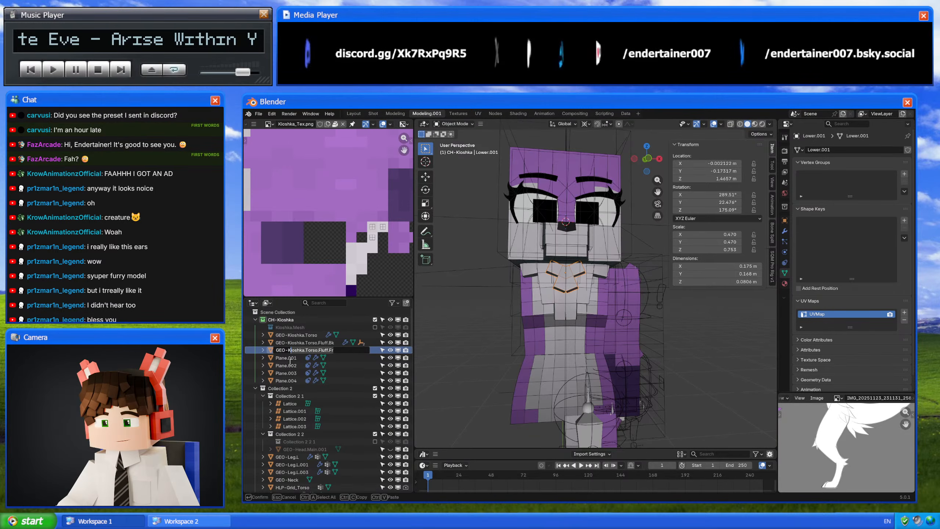
{"action": "key", "text": "Return"}
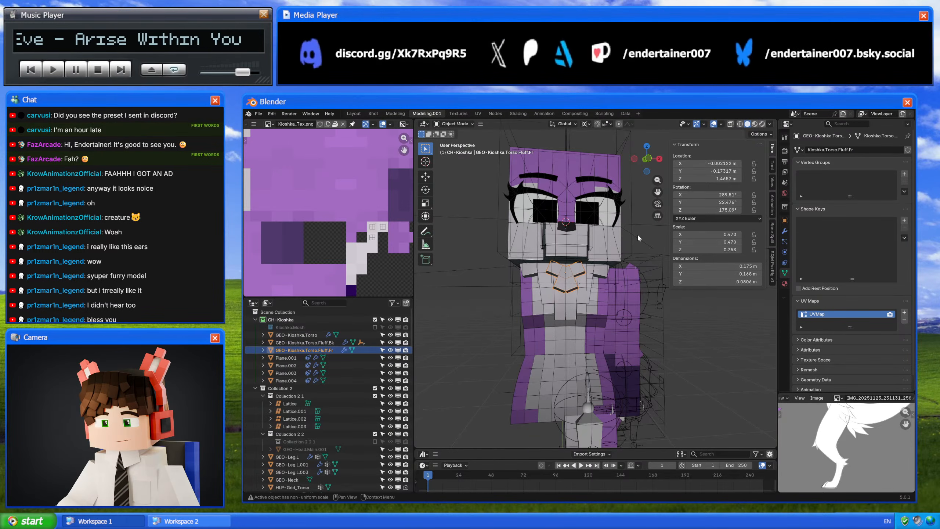
- Rename the shoulder fluff object Plane.001 as GEO-Kioshka.Arm.Fluff.Tp and copy the name without its GEO- prefix
{"action": "middle_click_drag", "start_coordinate": [638, 233], "coordinate": [596, 251]}
{"action": "scroll", "coordinate": [603, 262], "scroll_direction": "up", "scroll_amount": 5}
{"action": "left_click", "coordinate": [590, 275]}
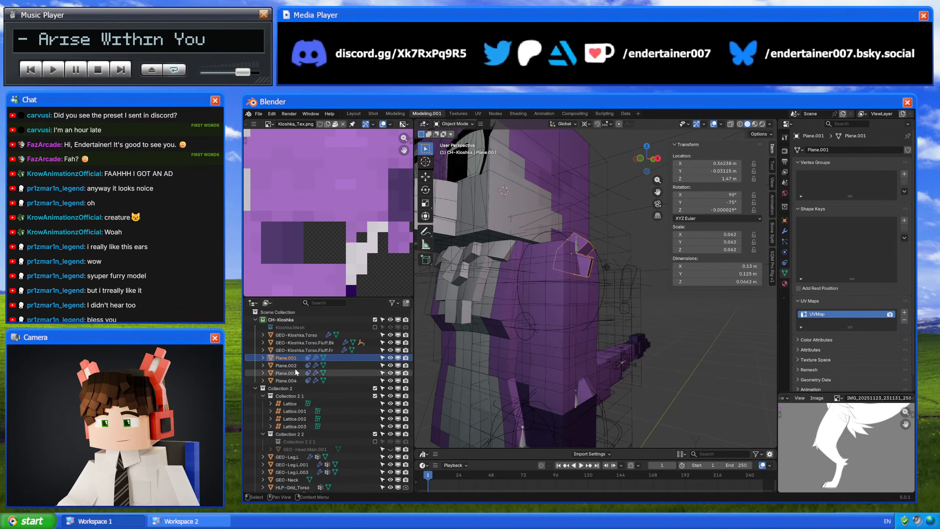
{"action": "double_click", "coordinate": [287, 358]}
{"action": "type", "text": "GEO"}
{"action": "type", "text": "-Kioshka.Torso.Fluff.Fr"}
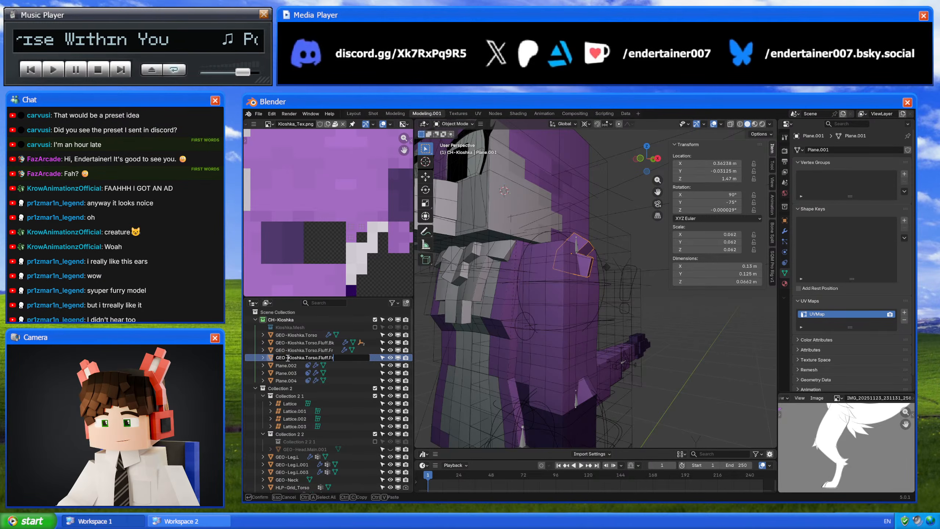
{"action": "double_click", "coordinate": [312, 358]}
{"action": "type", "text": "Arm"}
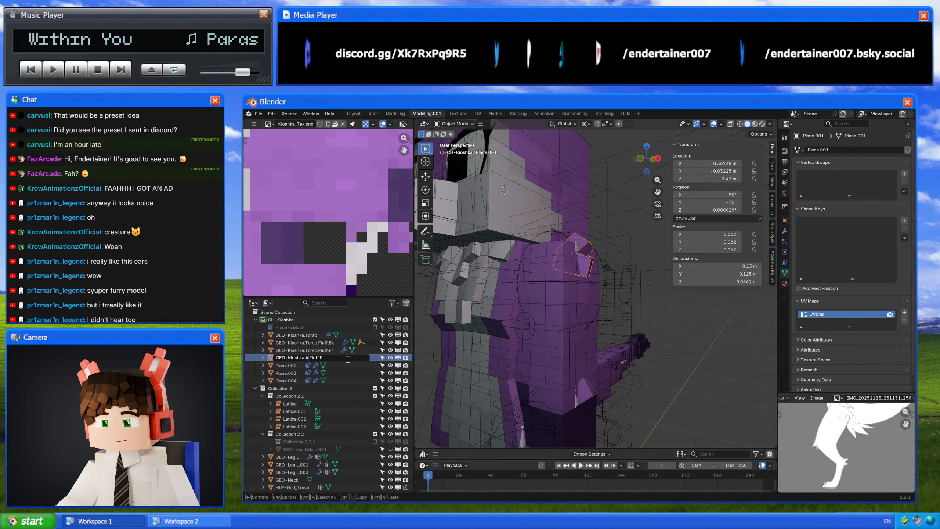
{"action": "double_click", "coordinate": [328, 357]}
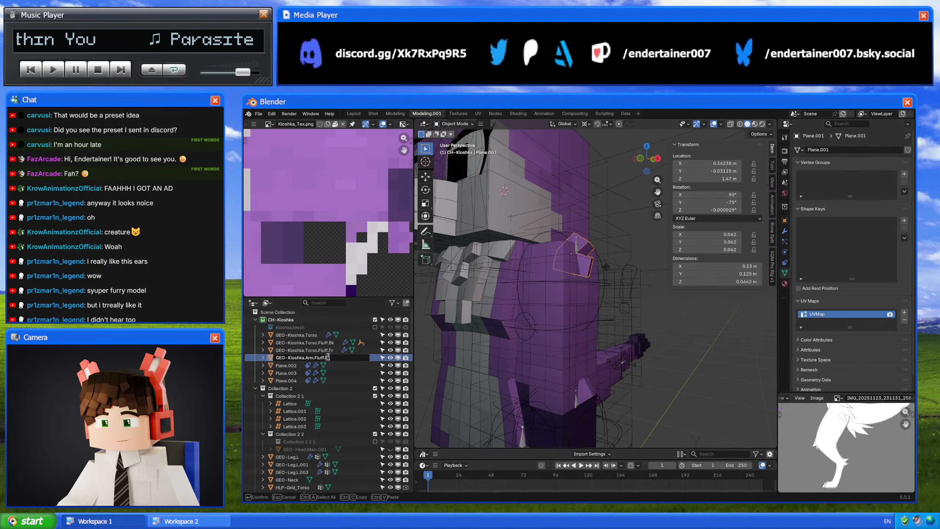
{"action": "type", "text": "Tp"}
{"action": "left_click_drag", "start_coordinate": [341, 357], "coordinate": [290, 369]}
{"action": "key", "text": "ctrl+c"}
{"action": "key", "text": "Return"}
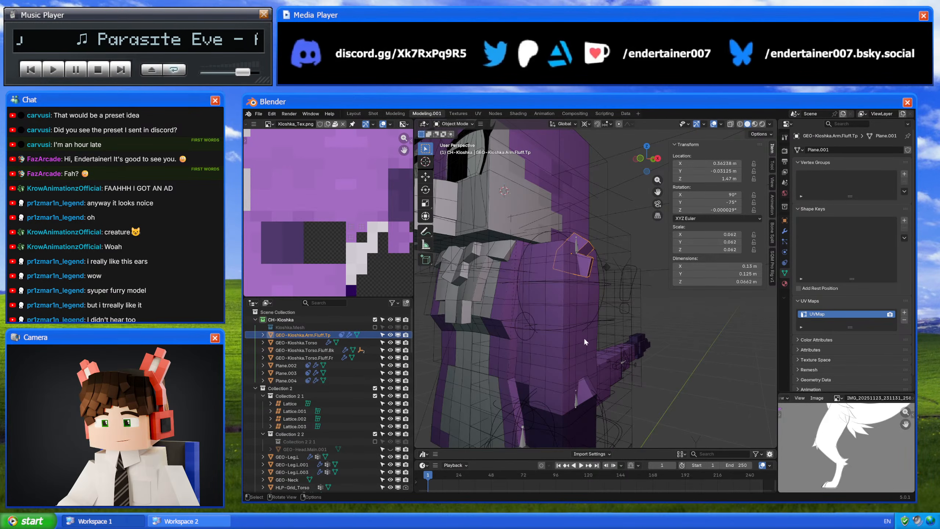
- Rename the lower arm fluff object Plane.003 as GEO-Kioshka.Arm.Fluff.Bt and its mesh data as Kioshka.Arm.Fluff.Bt
{"action": "left_click", "coordinate": [577, 383]}
{"action": "double_click", "coordinate": [286, 373]}
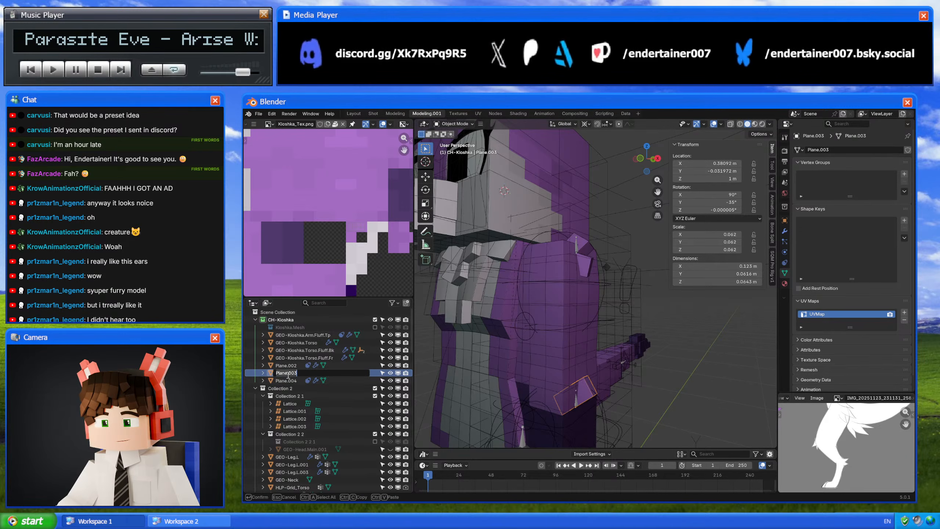
{"action": "type", "text": "GEO-Kioshka.Arm.Fluff.Bt"}
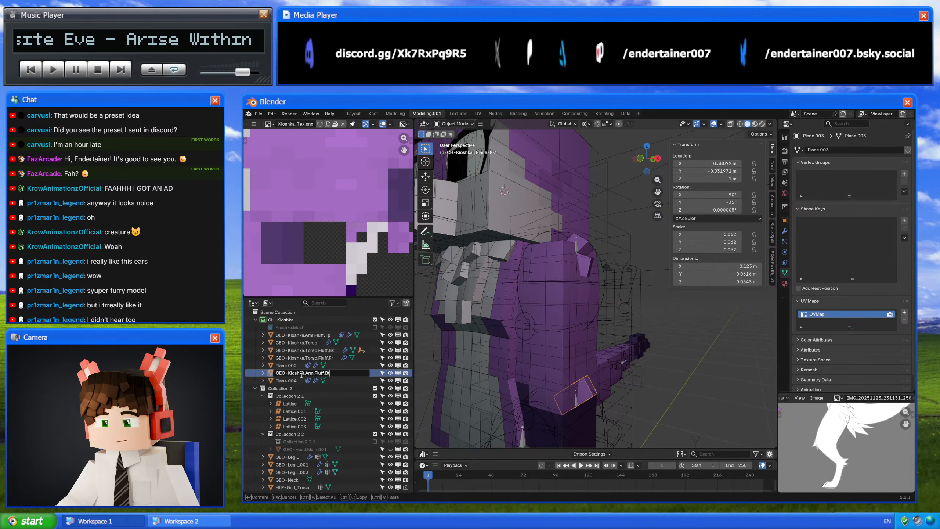
{"action": "key", "text": "Return"}
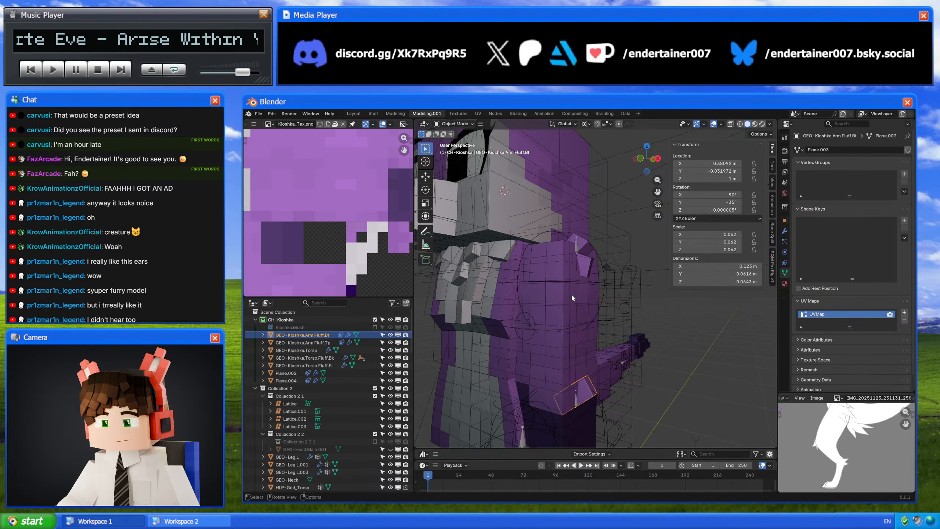
{"action": "left_click", "coordinate": [840, 148]}
{"action": "key", "text": "ctrl+v"}
{"action": "key", "text": "BackSpace"}
{"action": "key", "text": "BackSpace"}
{"action": "type", "text": "Bt"}
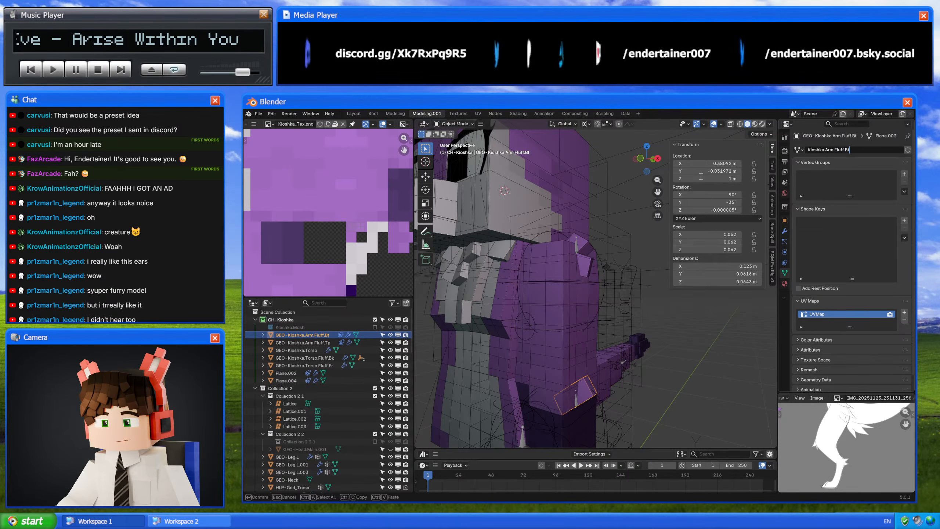
{"action": "key", "text": "Return"}
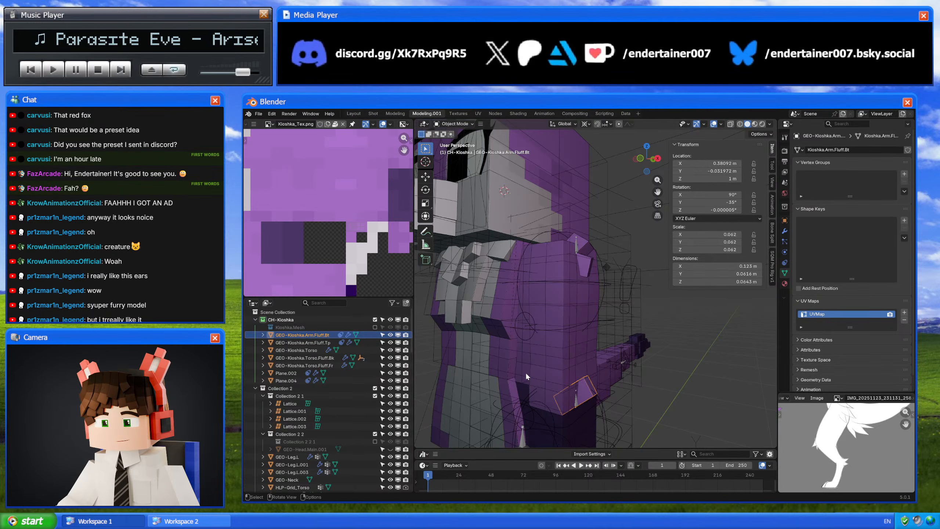
- Rename the upper leg fluff object Plane.002 as GEO-Kioshka.Leg.Fluff.Tp and its mesh data as Kioshka.Leg.Fluff.Tp
{"action": "left_click", "coordinate": [298, 373]}
{"action": "key", "text": "KP_Decimal"}
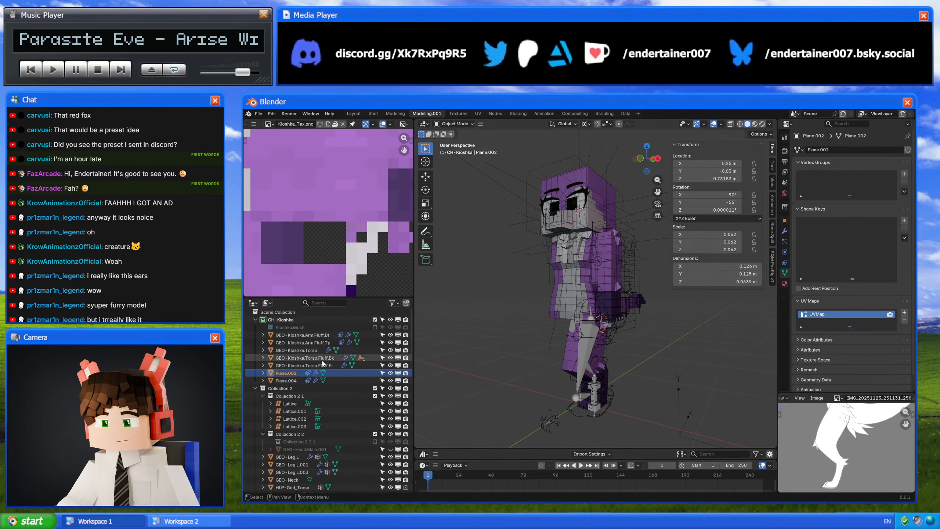
{"action": "double_click", "coordinate": [298, 374]}
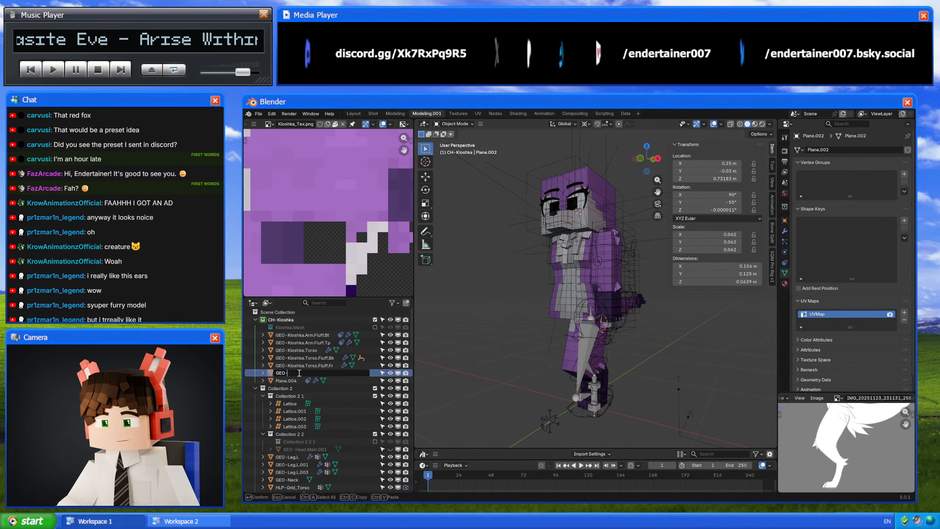
{"action": "type", "text": "GEO-Kioshka.Arm.Fluff.Tp"}
{"action": "key", "text": "BackSpace"}
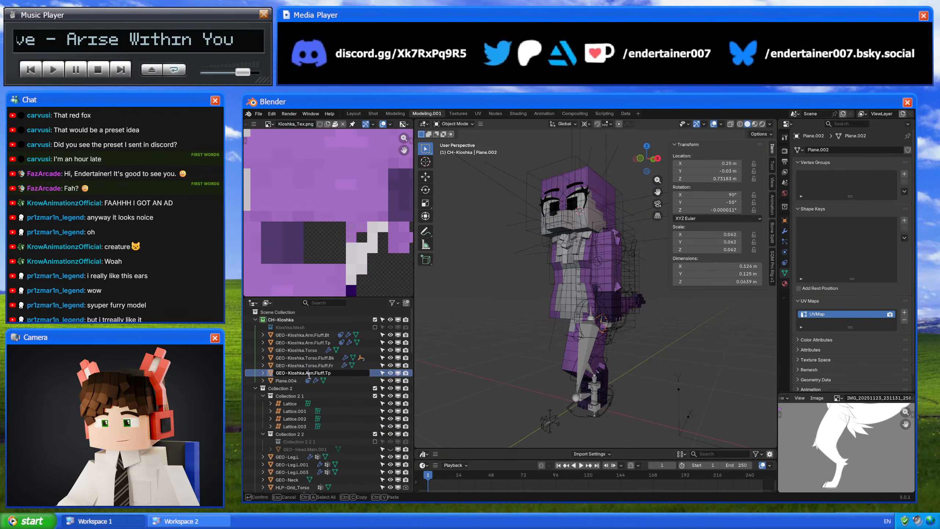
{"action": "double_click", "coordinate": [309, 374]}
{"action": "type", "text": "Leg"}
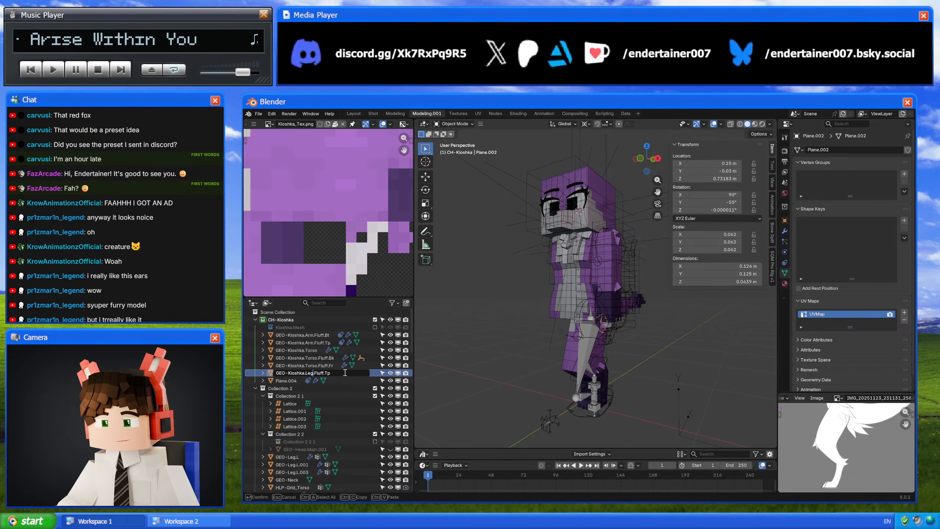
{"action": "left_click_drag", "start_coordinate": [345, 373], "coordinate": [289, 386]}
{"action": "key", "text": "ctrl+c"}
{"action": "key", "text": "Return"}
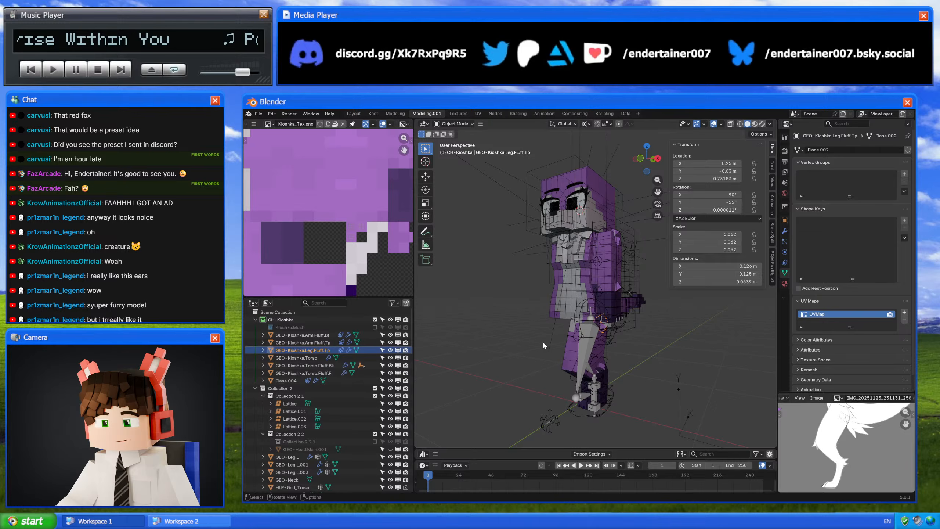
{"action": "left_click", "coordinate": [811, 151]}
{"action": "key", "text": "ctrl+v"}
{"action": "key", "text": "Return"}
- Rename the lower leg fluff object Plane.004 as GEO-Kioshka.Leg.Fluff.Bt
{"action": "middle_click_drag", "start_coordinate": [609, 363], "coordinate": [626, 322], "text": "shift"}
{"action": "scroll", "coordinate": [627, 326], "scroll_direction": "up", "scroll_amount": 3}
{"action": "left_click", "coordinate": [289, 381]}
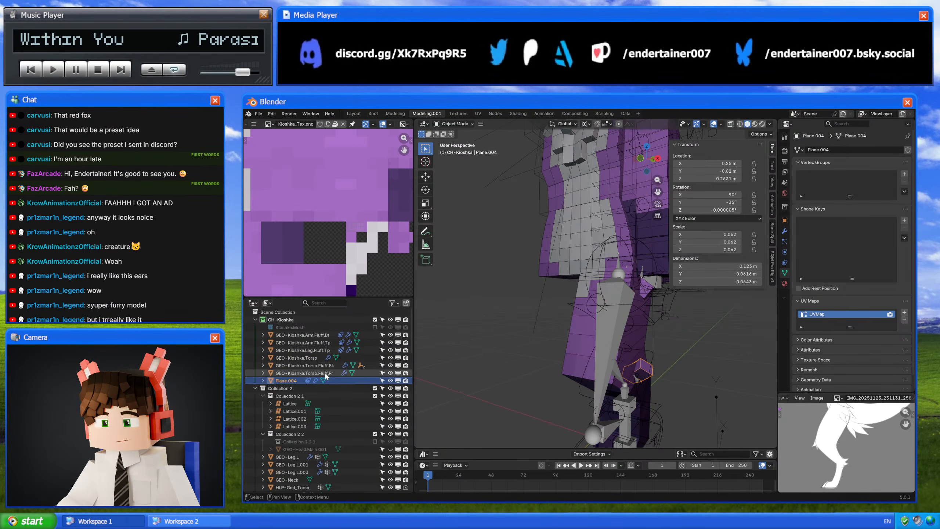
{"action": "double_click", "coordinate": [293, 381]}
{"action": "type", "text": "GEO-"}
{"action": "key", "text": "ctrl+v"}
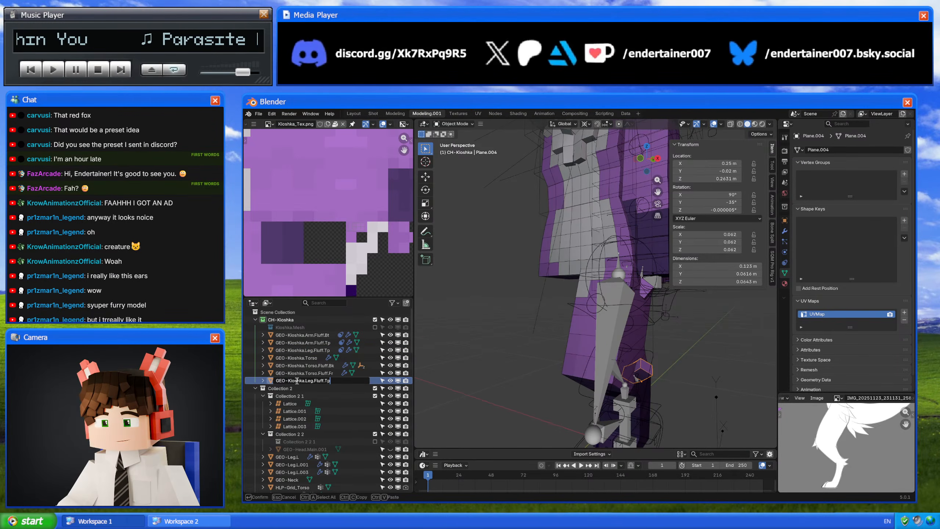
{"action": "key", "text": "BackSpace"}
{"action": "key", "text": "BackSpace"}
{"action": "type", "text": "Bt"}
{"action": "key", "text": "Return"}
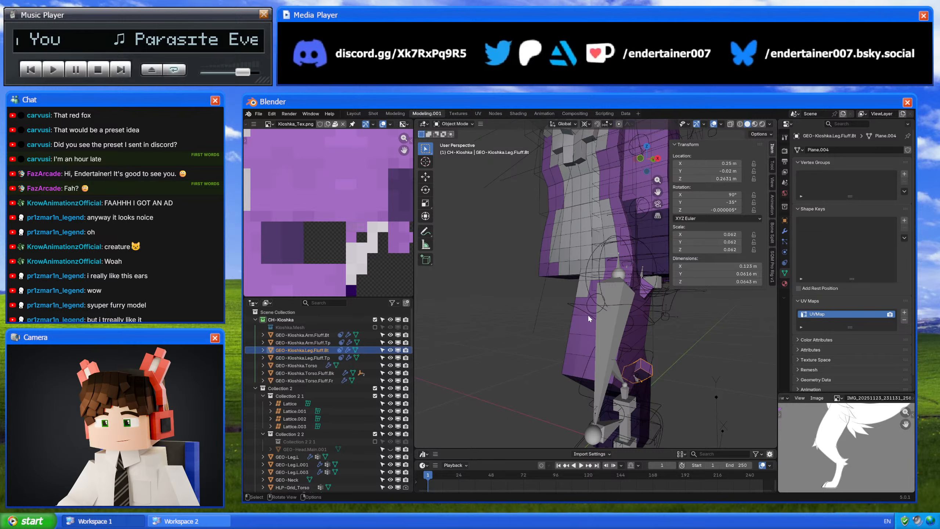
- Rename the lower leg fluff's mesh data as Kioshka.Leg.Fluff.Bt
{"action": "left_click", "coordinate": [832, 149]}
{"action": "key", "text": "ctrl+v"}
{"action": "key", "text": "BackSpace"}
{"action": "key", "text": "BackSpace"}
{"action": "type", "text": "Bt"}
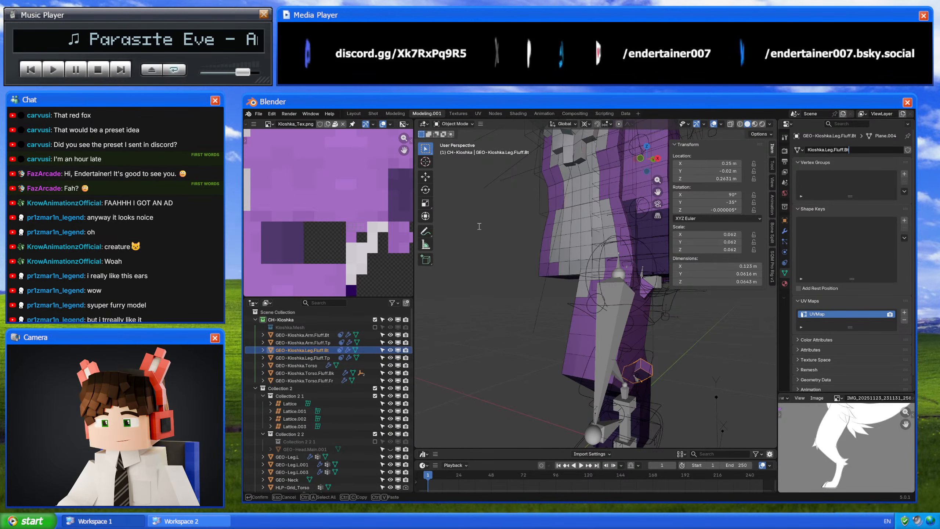
{"action": "key", "text": "Return"}
- Examine the character's body, face and chest fluff from several angles
{"action": "middle_click_drag", "start_coordinate": [563, 277], "coordinate": [574, 296]}
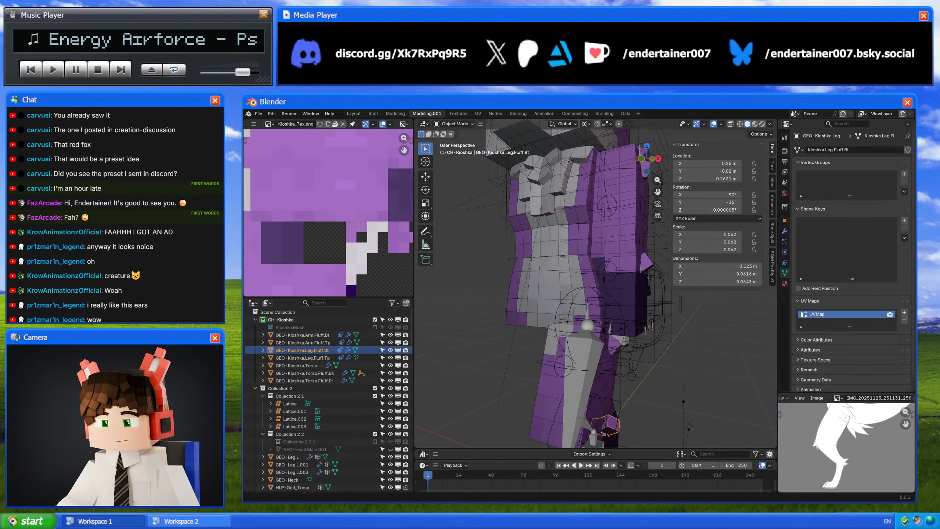
{"action": "scroll", "coordinate": [602, 244], "scroll_direction": "down", "scroll_amount": 1}
{"action": "middle_click_drag", "start_coordinate": [602, 244], "coordinate": [603, 373], "text": "shift"}
{"action": "middle_click_drag", "start_coordinate": [574, 260], "coordinate": [590, 293]}
{"action": "middle_click_drag", "start_coordinate": [589, 293], "coordinate": [572, 326]}
{"action": "scroll", "coordinate": [596, 310], "scroll_direction": "up", "scroll_amount": 4}
{"action": "scroll", "coordinate": [566, 302], "scroll_direction": "down", "scroll_amount": 3}
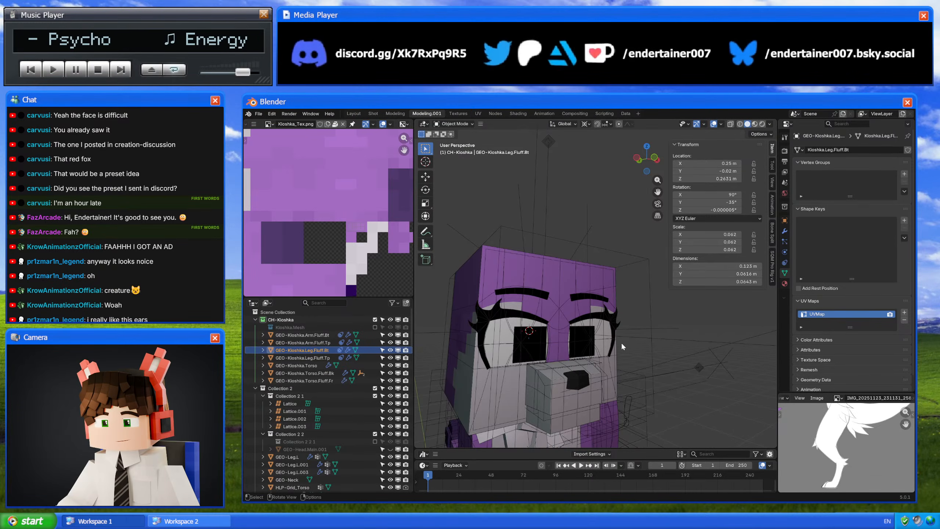
{"action": "middle_click_drag", "start_coordinate": [622, 342], "coordinate": [612, 302], "text": "shift"}
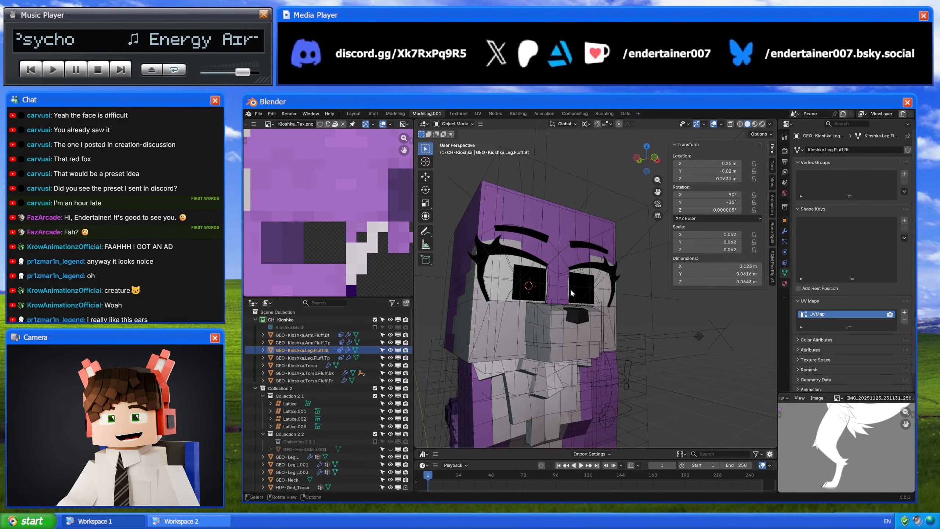
{"action": "middle_click_drag", "start_coordinate": [570, 267], "coordinate": [612, 243]}
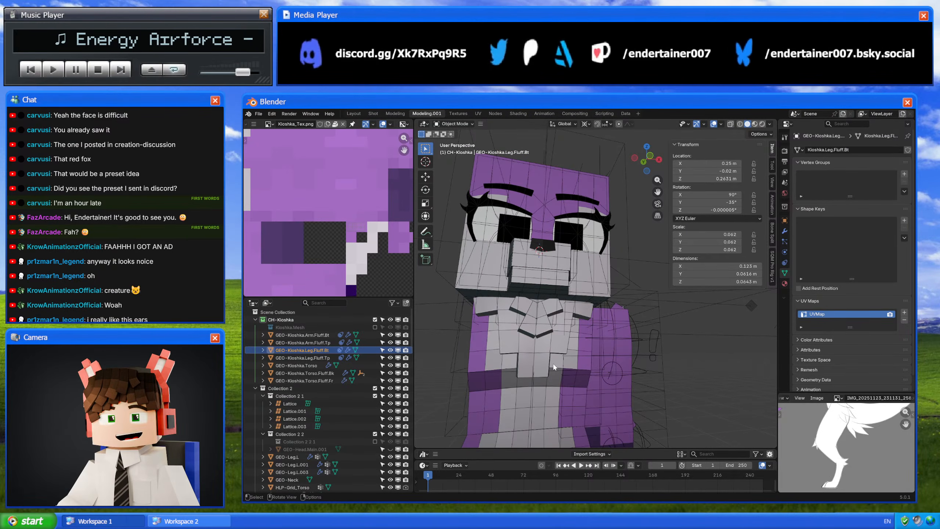
- Move the arm mesh GEO-Arm.Finger.3px.L from the imported Arm collection into the CH-Kioshka collection
{"action": "left_click", "coordinate": [607, 404]}
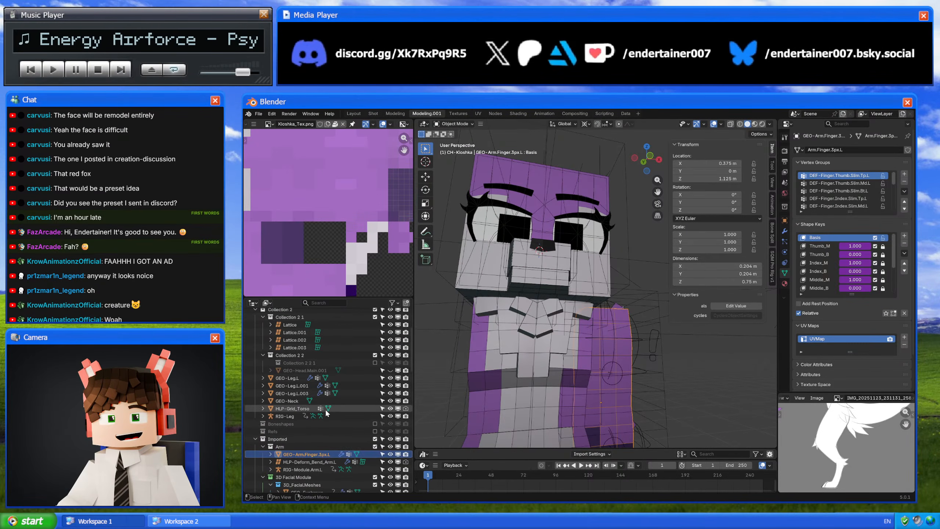
{"action": "scroll", "coordinate": [325, 408], "scroll_direction": "down", "scroll_amount": 5}
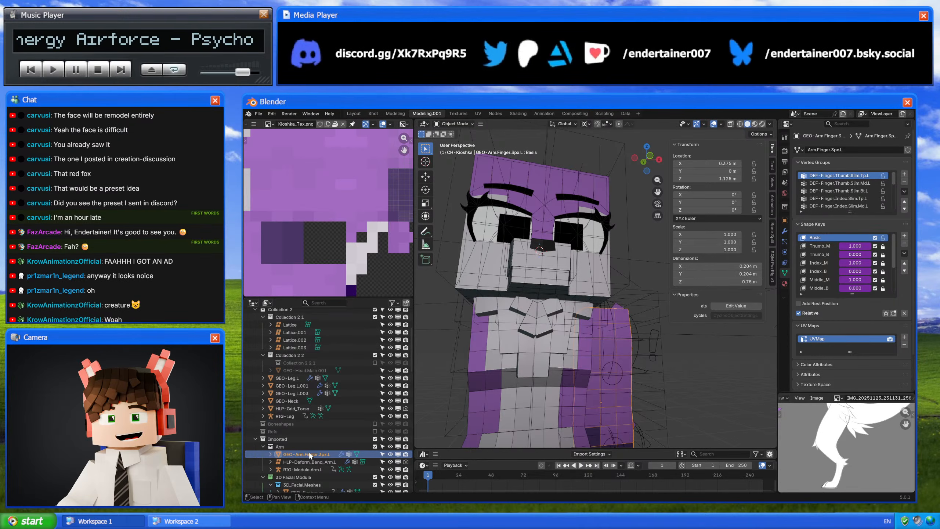
{"action": "left_click_drag", "start_coordinate": [310, 455], "coordinate": [329, 317]}
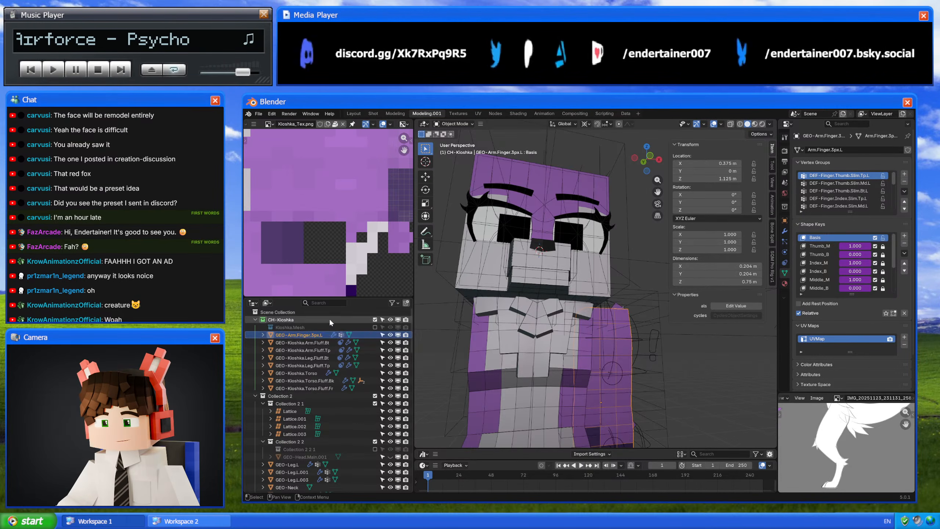
- Rename the arm object as GEO-Kioshka.Arm.L and its mesh data as Kioshka.Arm.L
{"action": "double_click", "coordinate": [317, 334]}
{"action": "left_click", "coordinate": [304, 335]}
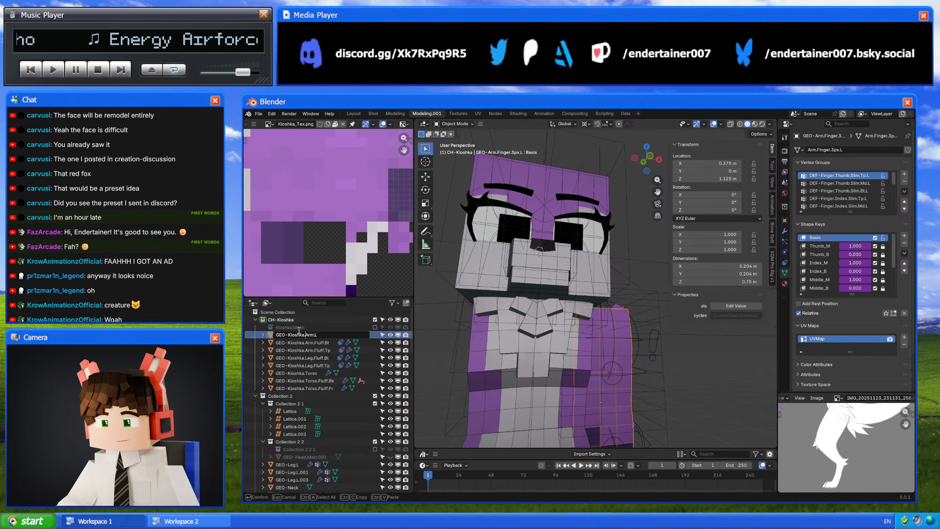
{"action": "type", "text": "."}
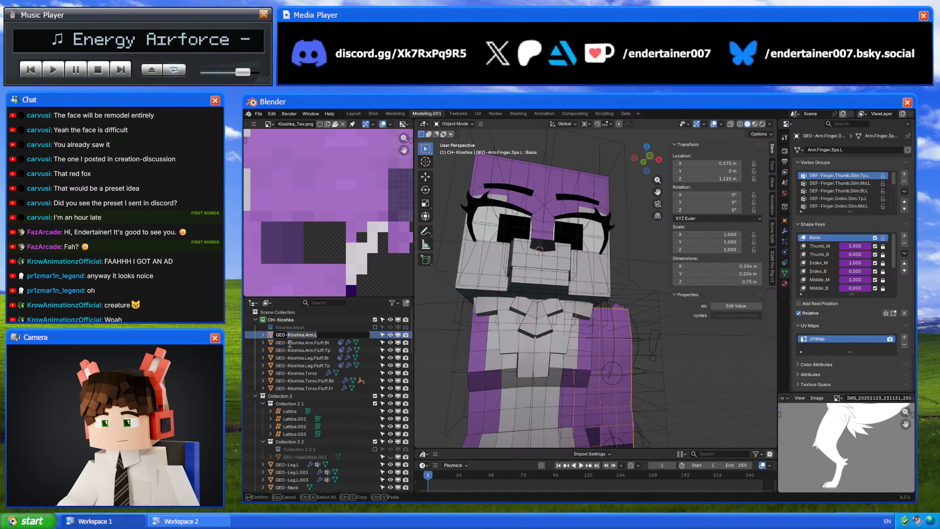
{"action": "key", "text": "Return"}
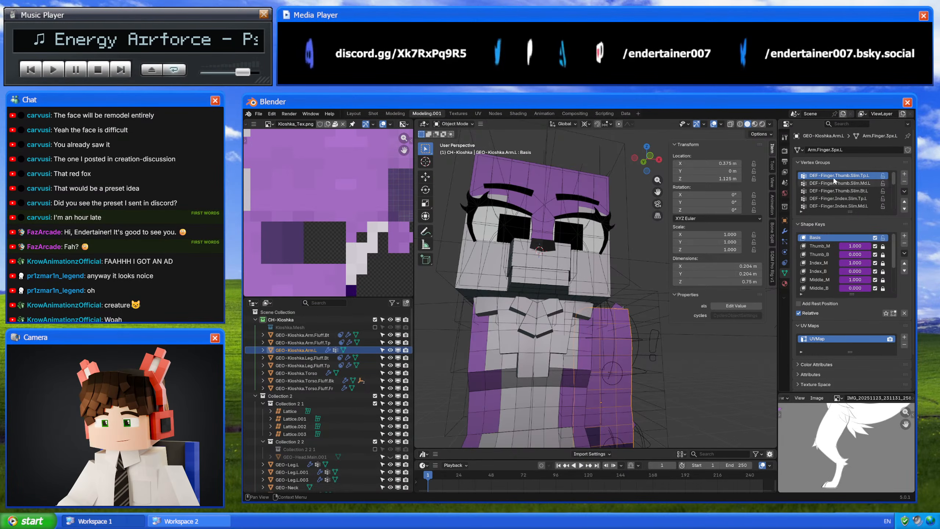
{"action": "left_click", "coordinate": [852, 150]}
{"action": "key", "text": "ctrl+v"}
{"action": "key", "text": "Return"}
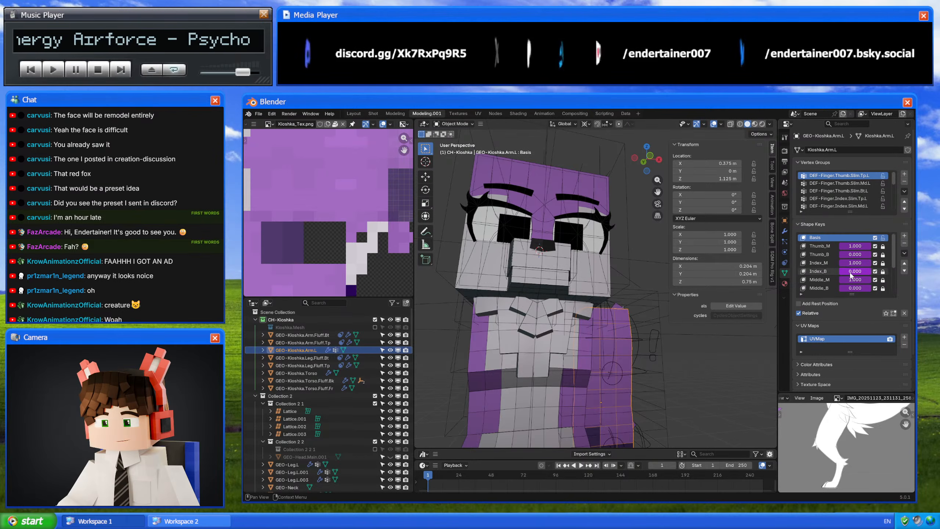
- Lock the arm mesh's Basis shape key
{"action": "left_click", "coordinate": [884, 237]}
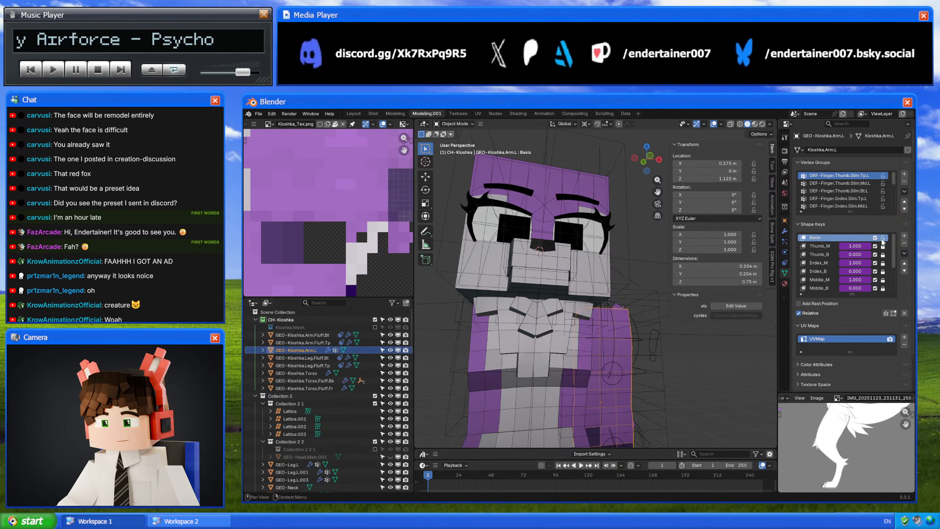
- Move the leg mesh GEO-Leg.L from Collection 2 2 into the CH-Kioshka collection
{"action": "middle_click_drag", "start_coordinate": [483, 349], "coordinate": [562, 338]}
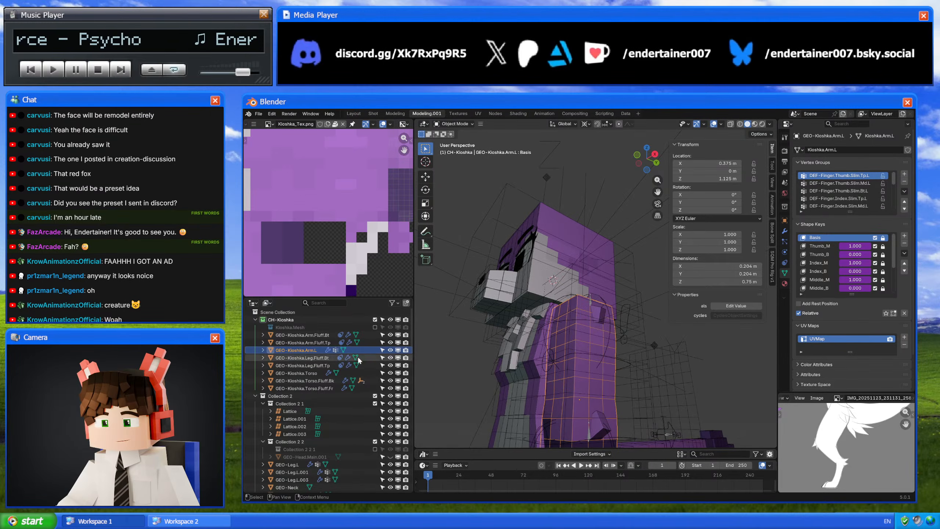
{"action": "scroll", "coordinate": [336, 388], "scroll_direction": "down", "scroll_amount": 5}
{"action": "scroll", "coordinate": [554, 369], "scroll_direction": "down", "scroll_amount": 5}
{"action": "left_click", "coordinate": [286, 402]}
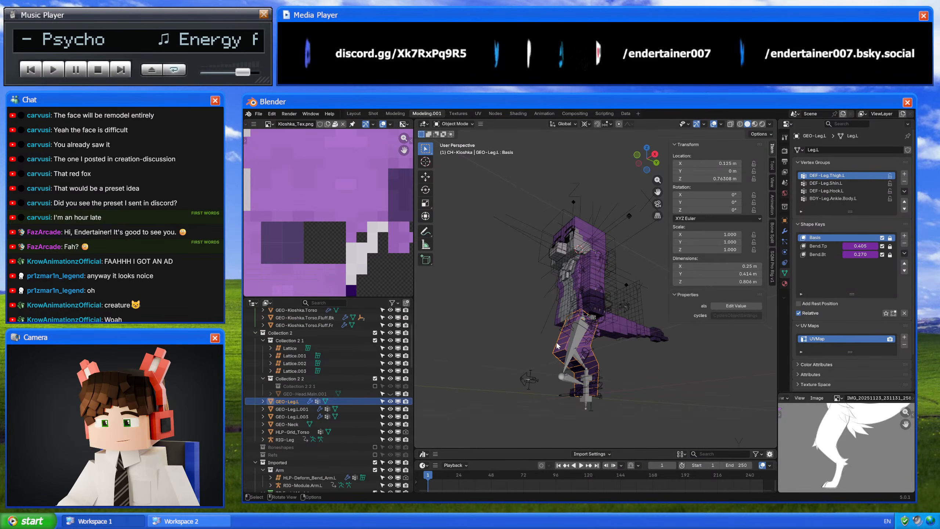
{"action": "left_click_drag", "start_coordinate": [285, 403], "coordinate": [313, 320]}
- Rename the leg object as GEO-Kioshka.Leg.L and its mesh data as Kioshka.Leg.L
{"action": "double_click", "coordinate": [296, 395]}
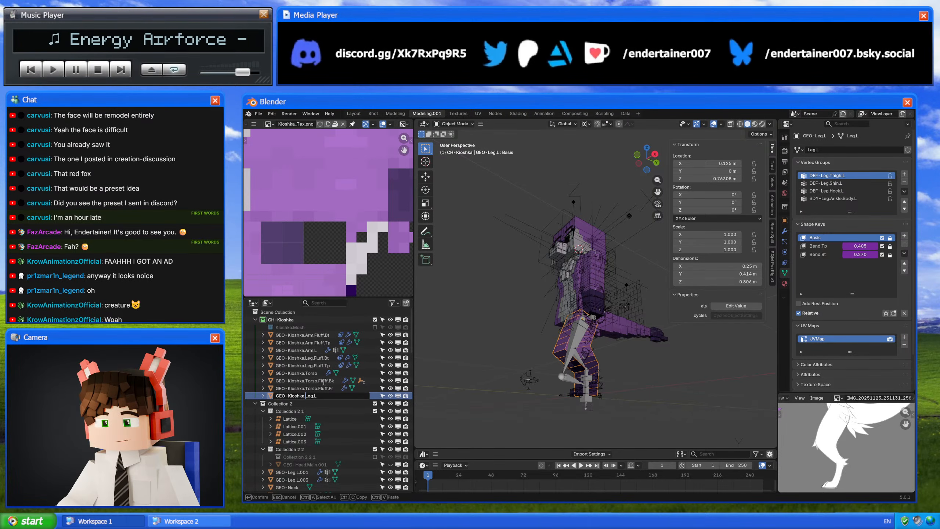
{"action": "type", "text": "Kioshka."}
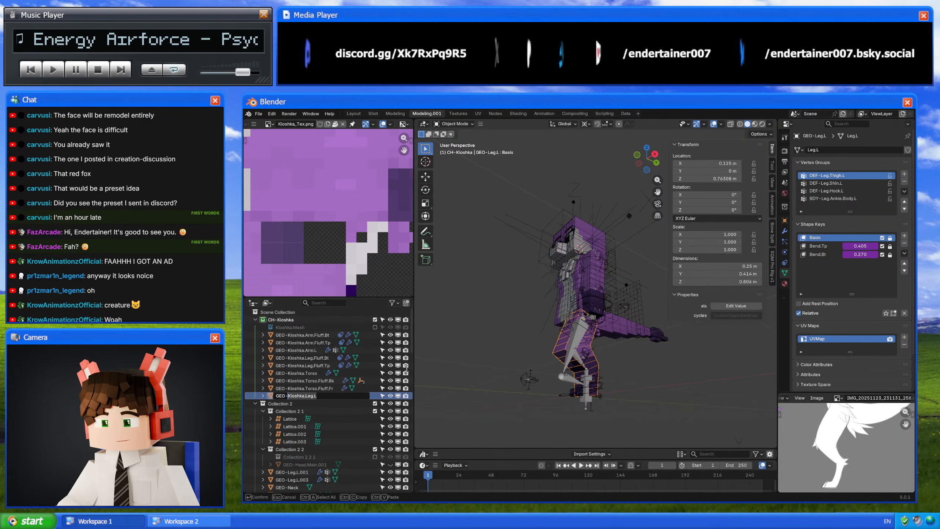
{"action": "key", "text": "Return"}
{"action": "left_click", "coordinate": [824, 149]}
{"action": "key", "text": "Home"}
{"action": "type", "text": "Kioshka."}
{"action": "key", "text": "Return"}
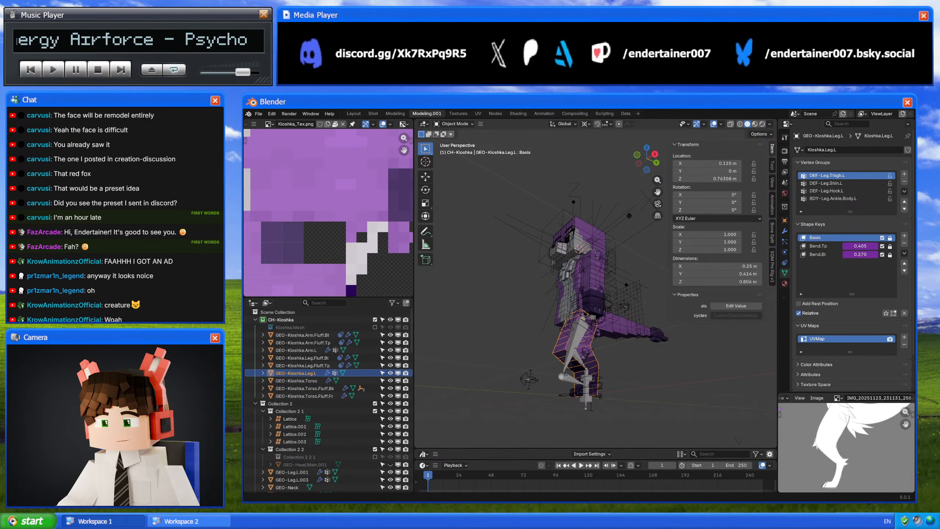
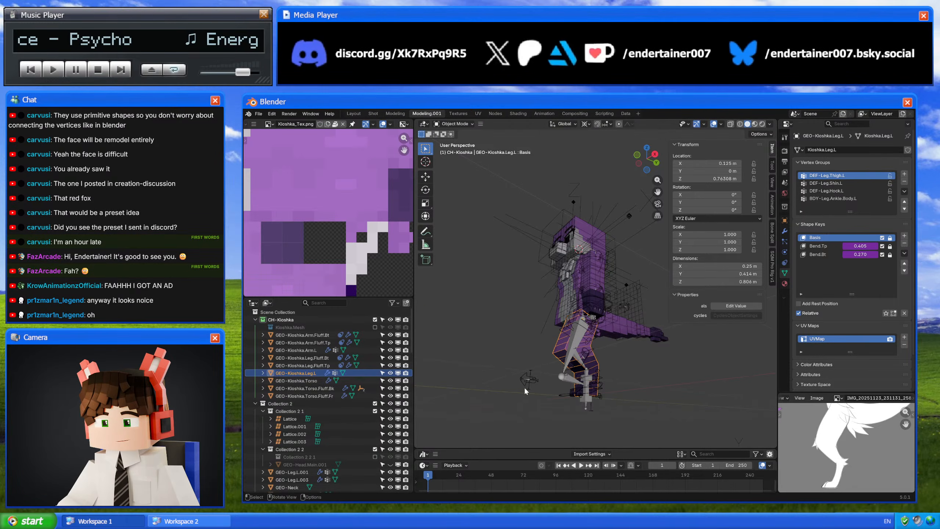
- Select the paw mesh GEO-Leg.L.001 at the foot and move it into the CH-Kioshka collection
{"action": "middle_click_drag", "start_coordinate": [612, 426], "coordinate": [626, 353], "text": "shift"}
{"action": "scroll", "coordinate": [626, 353], "scroll_direction": "up", "scroll_amount": 6}
{"action": "left_click", "coordinate": [567, 373]}
{"action": "middle_click_drag", "start_coordinate": [568, 373], "coordinate": [568, 327]}
{"action": "left_click", "coordinate": [585, 337]}
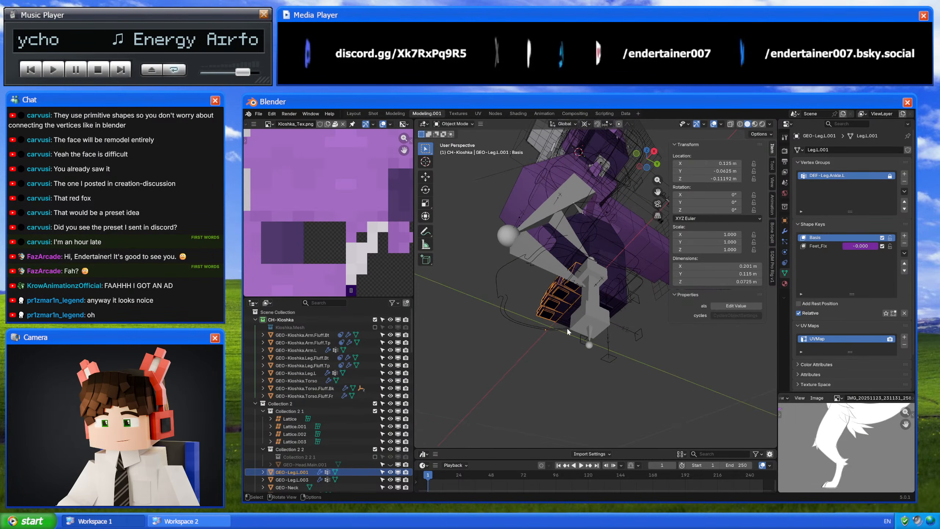
{"action": "left_click_drag", "start_coordinate": [296, 472], "coordinate": [320, 322]}
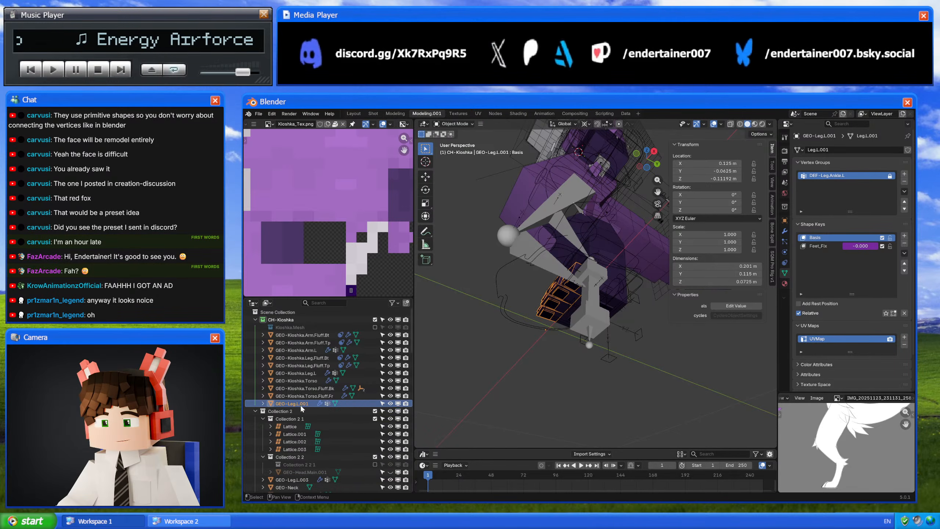
- Rename the paw object as GEO-Kioshka.Paw.L and its mesh data as Kioshka.Paw.L
{"action": "double_click", "coordinate": [299, 405]}
{"action": "left_click_drag", "start_coordinate": [288, 405], "coordinate": [356, 406]}
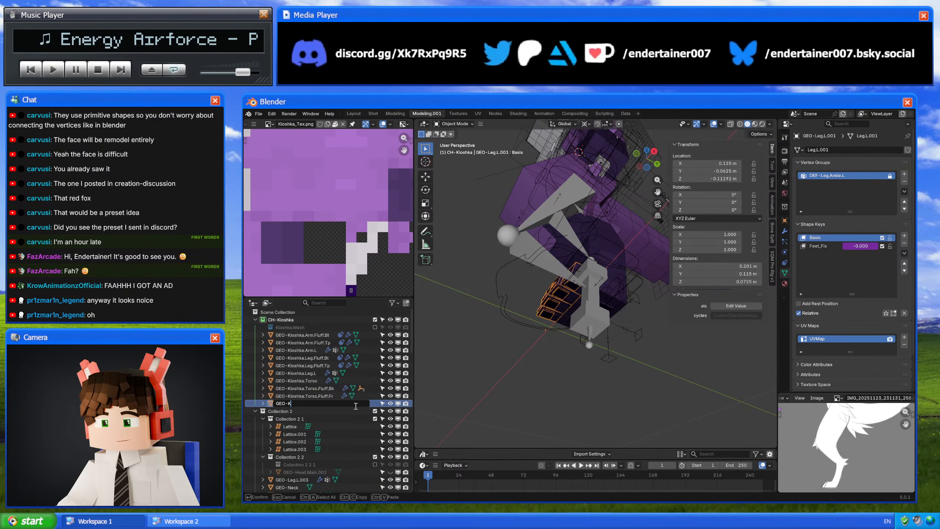
{"action": "type", "text": "Kioshka.Paw.L"}
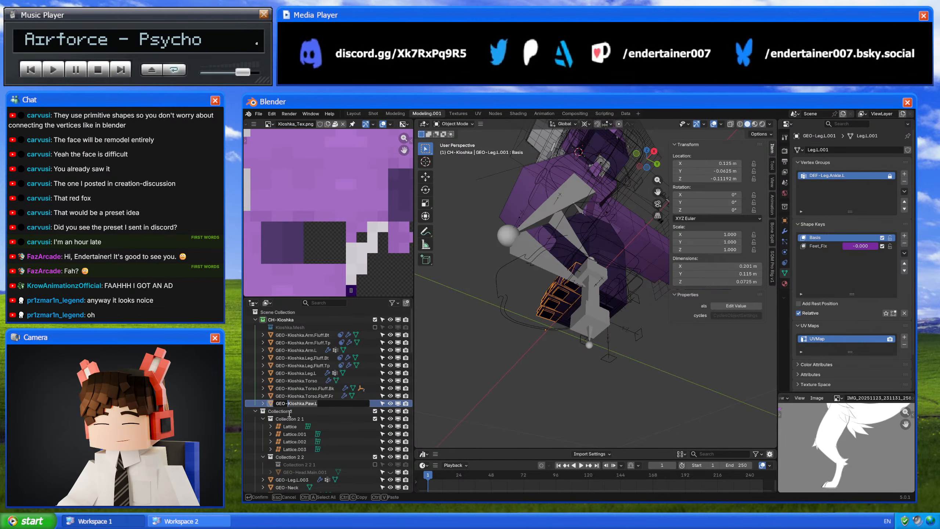
{"action": "key", "text": "Return"}
{"action": "left_click", "coordinate": [841, 148]}
{"action": "type", "text": "Kioshka.Paw.L"}
{"action": "key", "text": "Return"}
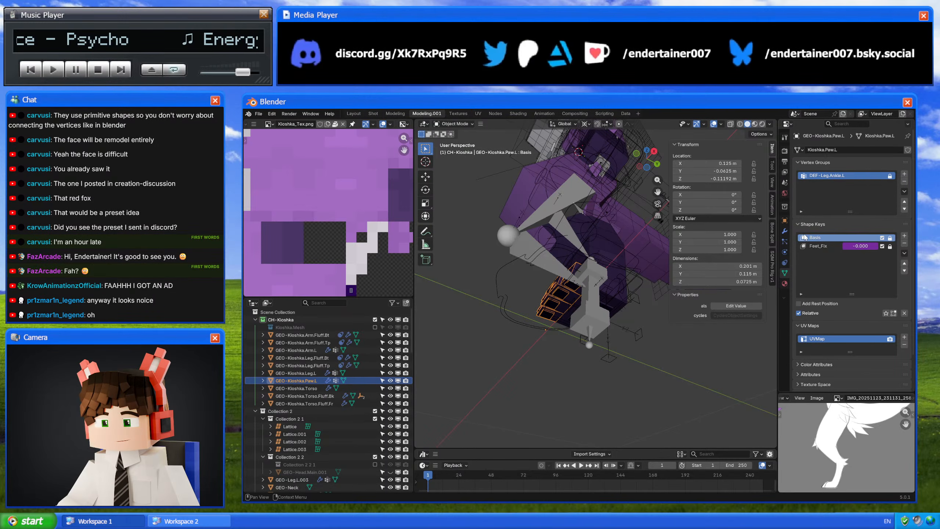
- Rename the paw's Feet_Fix shape key as Paw_Fix and check the paw's modifiers
{"action": "double_click", "coordinate": [818, 248]}
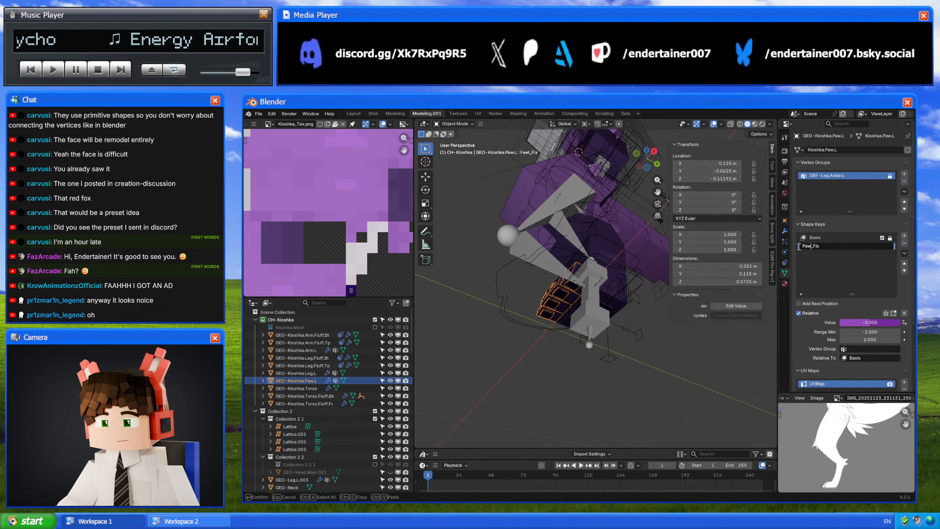
{"action": "type", "text": "Paw"}
{"action": "key", "text": "Return"}
{"action": "left_click", "coordinate": [785, 232]}
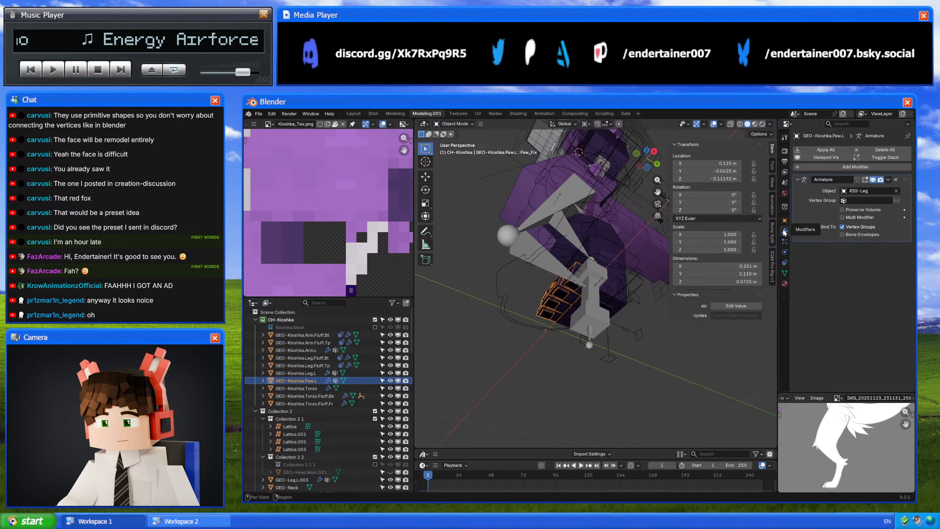
{"action": "left_click", "coordinate": [786, 273]}
- Select the foot pad mesh GEO-Leg.L.003 under the paw and move it into the CH-Kioshka collection
{"action": "scroll", "coordinate": [620, 326], "scroll_direction": "up", "scroll_amount": 6}
{"action": "left_click", "coordinate": [623, 343]}
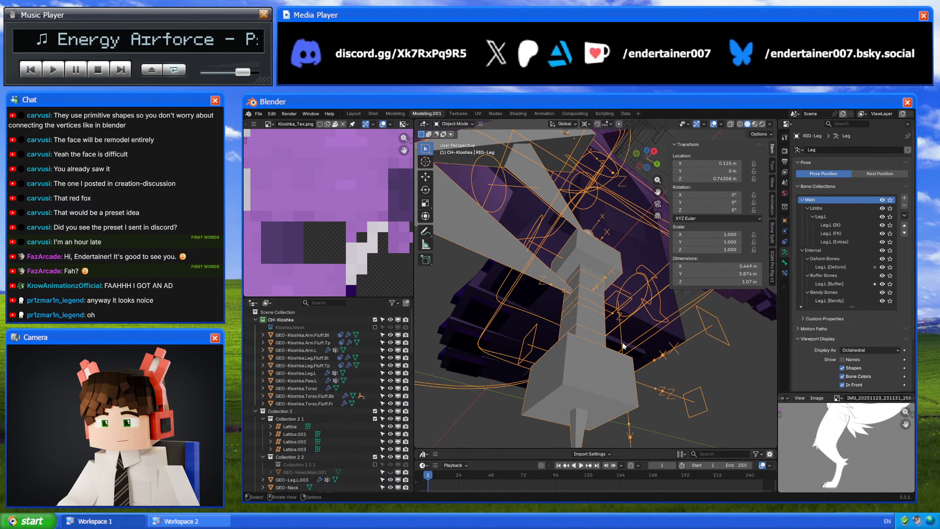
{"action": "left_click", "coordinate": [623, 344]}
{"action": "left_click_drag", "start_coordinate": [306, 480], "coordinate": [323, 323]}
- Rename the foot pad object as GEO-Kioshka.Leg.Pad.L and its mesh data as Kioshka.Leg.Pad.L, and lock its vertex group
{"action": "double_click", "coordinate": [296, 396]}
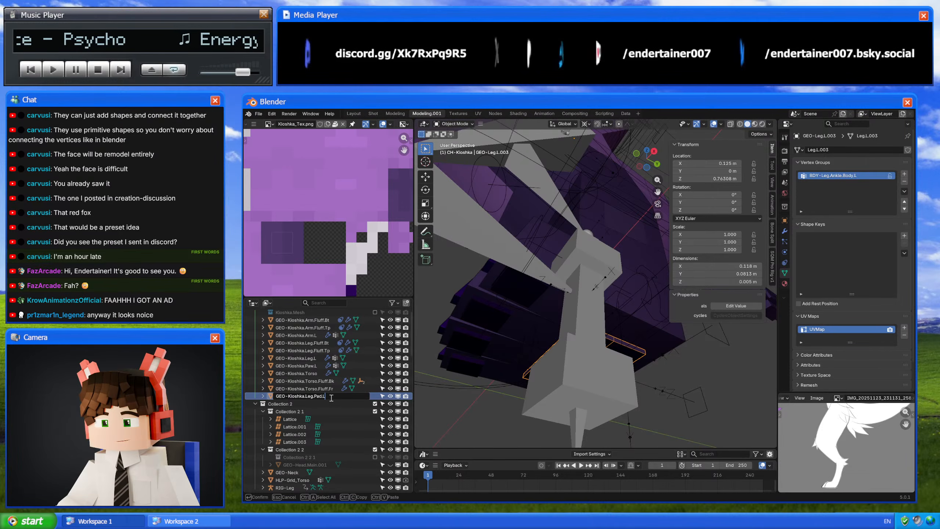
{"action": "key", "text": "Return"}
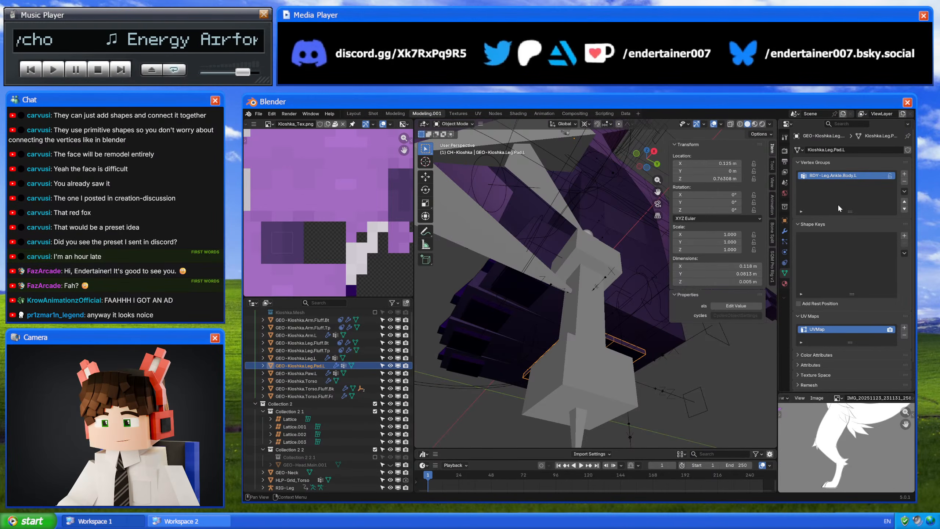
{"action": "left_click", "coordinate": [888, 177]}
{"action": "left_click", "coordinate": [785, 231]}
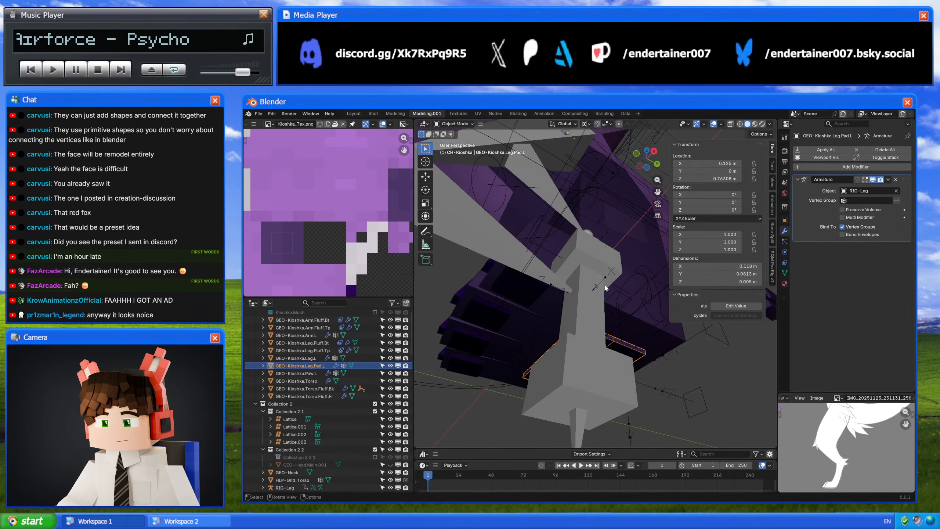
- Move all the renamed arm, leg, paw and torso meshes into the excluded Kioshka.Mesh collection
{"action": "middle_click_drag", "start_coordinate": [605, 285], "coordinate": [573, 328]}
{"action": "scroll", "coordinate": [589, 292], "scroll_direction": "down", "scroll_amount": 7}
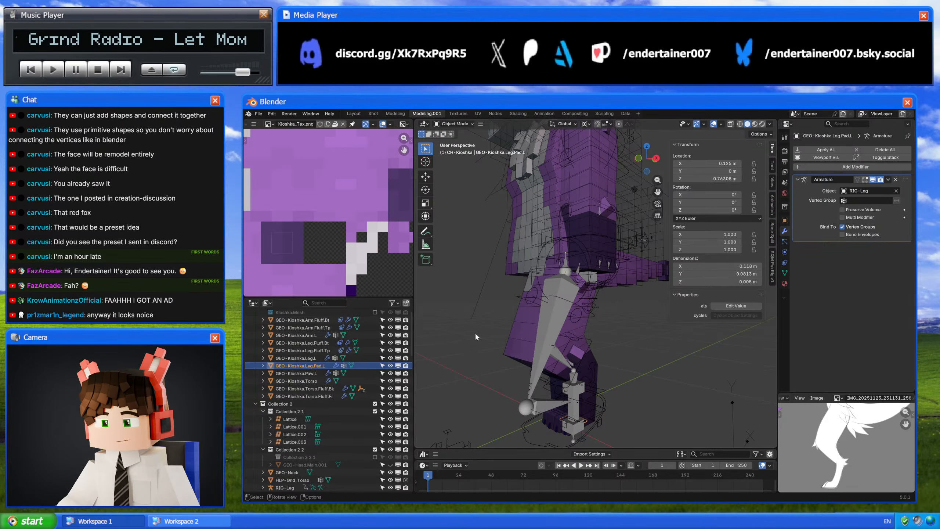
{"action": "scroll", "coordinate": [350, 359], "scroll_direction": "down", "scroll_amount": 4}
{"action": "scroll", "coordinate": [356, 386], "scroll_direction": "down", "scroll_amount": 3}
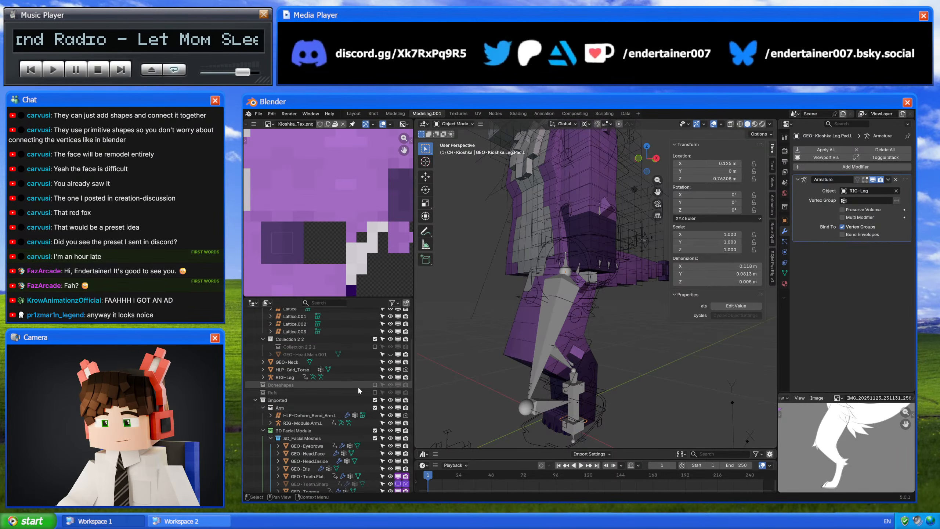
{"action": "scroll", "coordinate": [363, 372], "scroll_direction": "up", "scroll_amount": 8}
{"action": "left_click", "coordinate": [309, 335]}
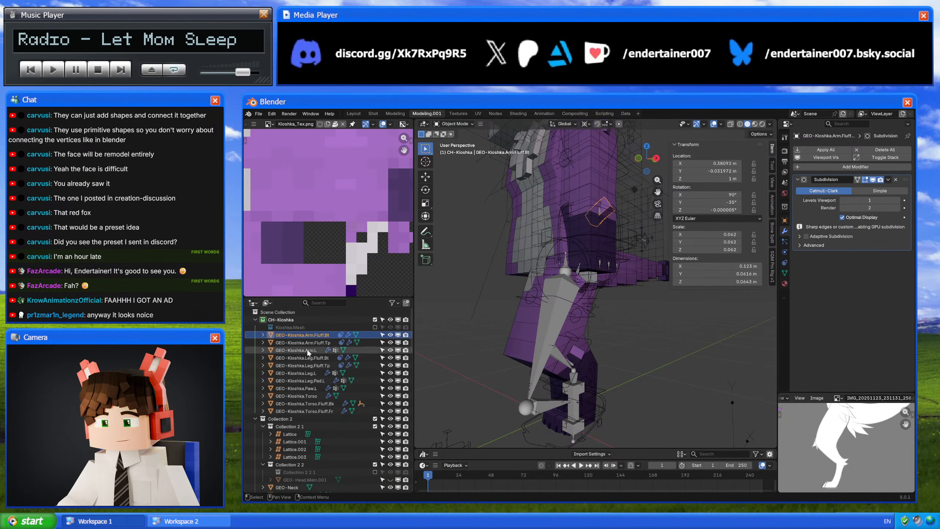
{"action": "left_click", "coordinate": [307, 407], "text": "shift"}
{"action": "key", "text": "x"}
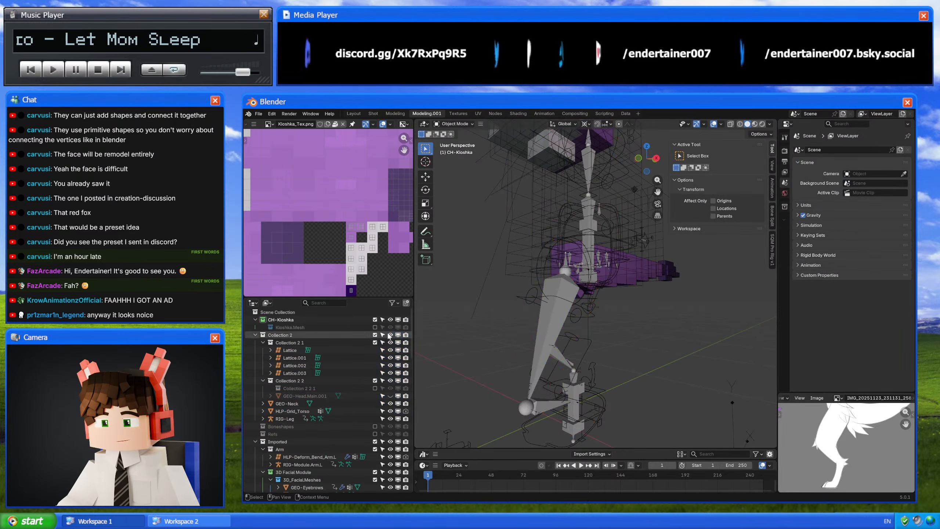
- Rename the head object GEO-Head.Face as GEO-Kioshka.Head
{"action": "scroll", "coordinate": [656, 327], "scroll_direction": "down", "scroll_amount": 3}
{"action": "middle_click_drag", "start_coordinate": [612, 306], "coordinate": [600, 353]}
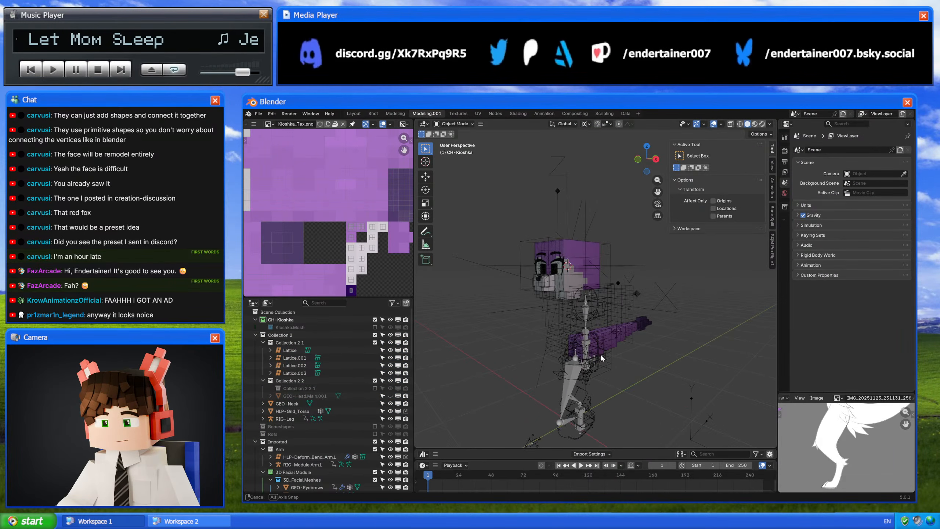
{"action": "left_click", "coordinate": [576, 247]}
{"action": "scroll", "coordinate": [370, 370], "scroll_direction": "down", "scroll_amount": 6}
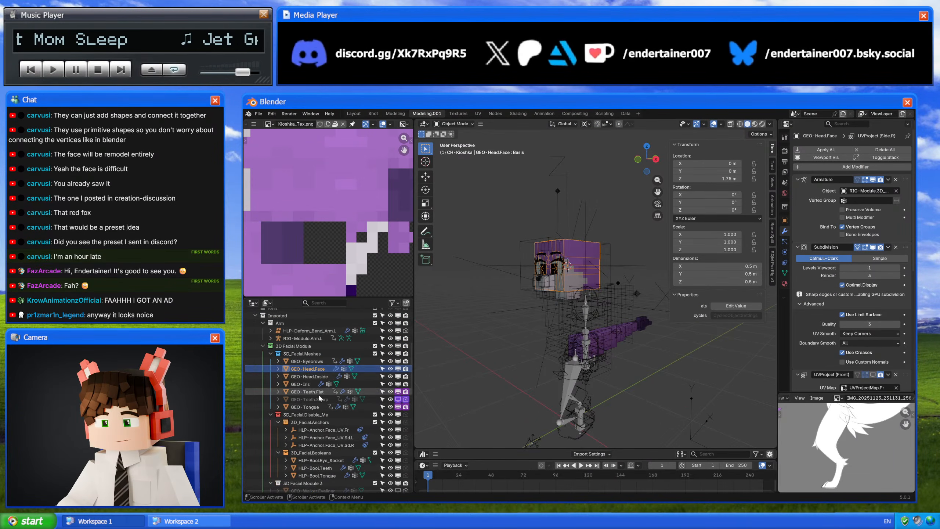
{"action": "double_click", "coordinate": [308, 397]}
{"action": "left_click", "coordinate": [303, 396]}
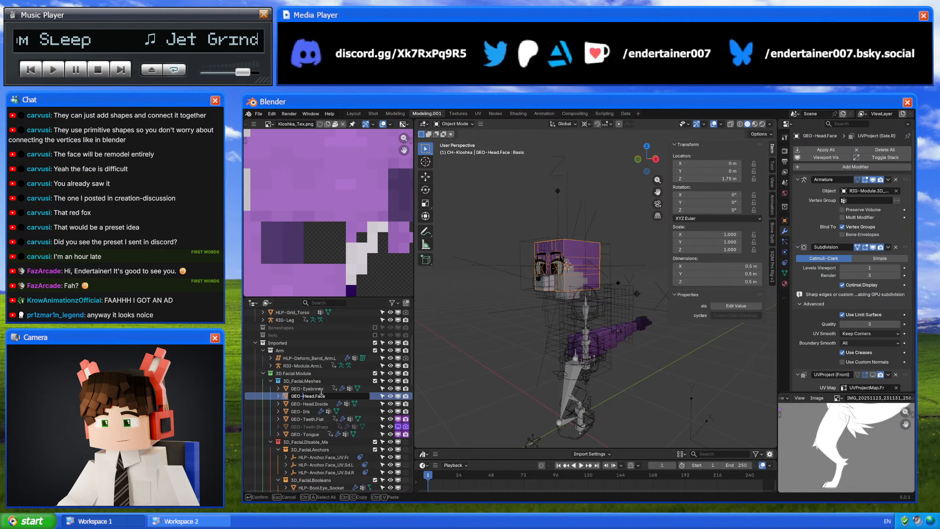
{"action": "type", "text": "Kioshka"}
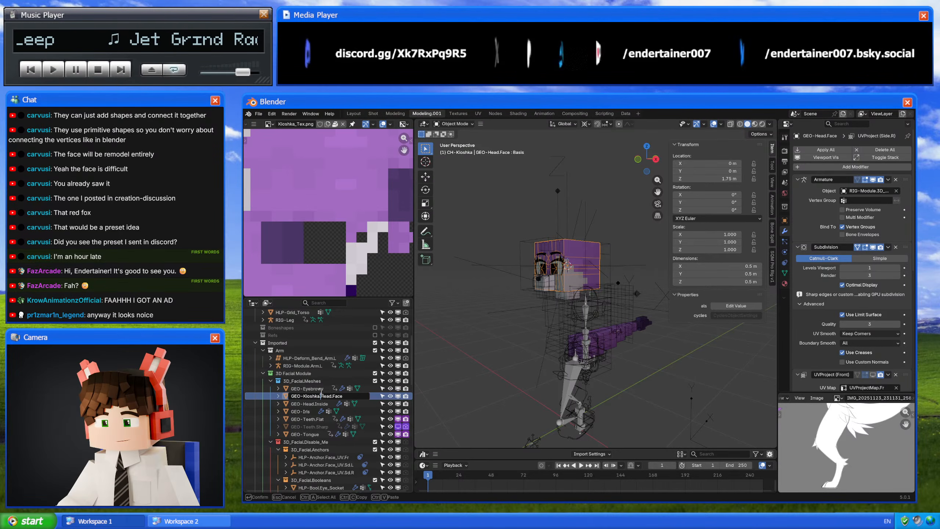
{"action": "double_click", "coordinate": [338, 396]}
{"action": "key", "text": "BackSpace"}
{"action": "key", "text": "BackSpace"}
{"action": "left_click_drag", "start_coordinate": [337, 396], "coordinate": [306, 402]}
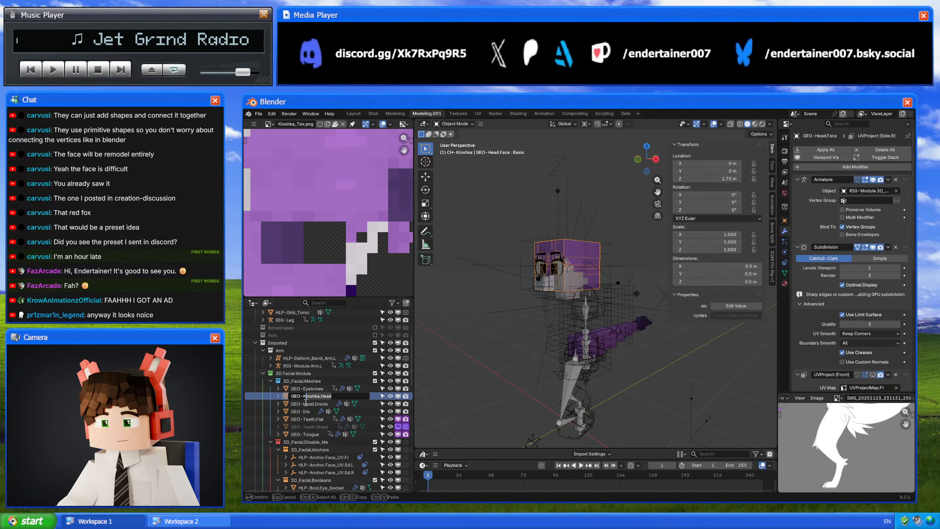
{"action": "key", "text": "Return"}
- Rename the head's mesh data as Kioshka.Head and move the head into the CH-Kioshka collection
{"action": "left_click", "coordinate": [786, 274]}
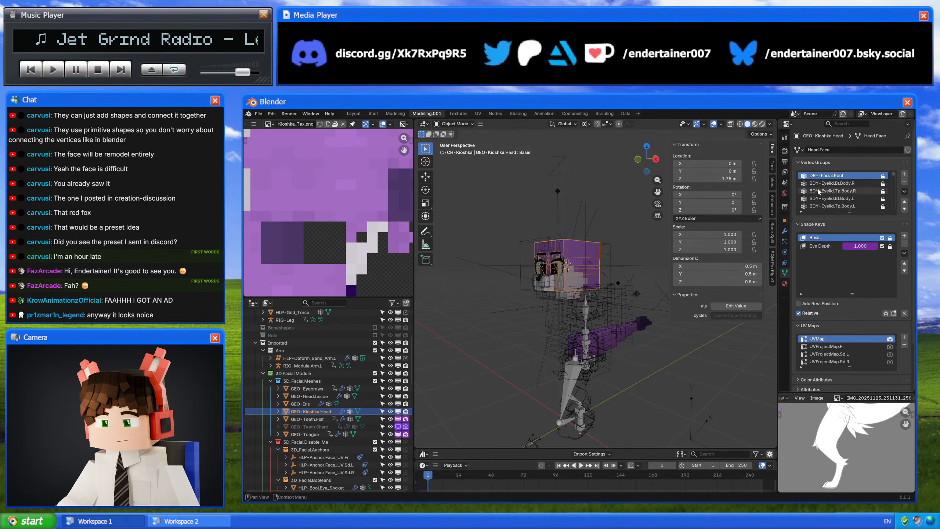
{"action": "type", "text": "Kioshka.Head"}
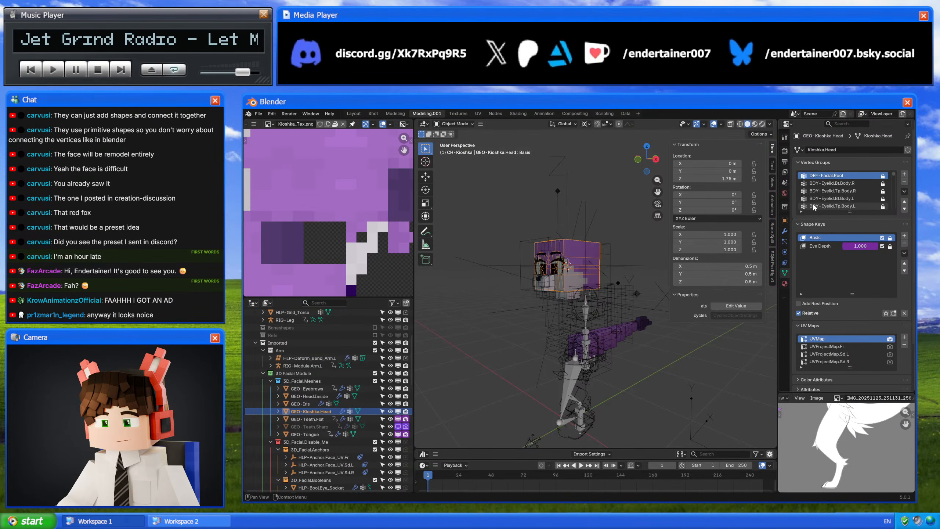
{"action": "scroll", "coordinate": [814, 206], "scroll_direction": "down", "scroll_amount": 8}
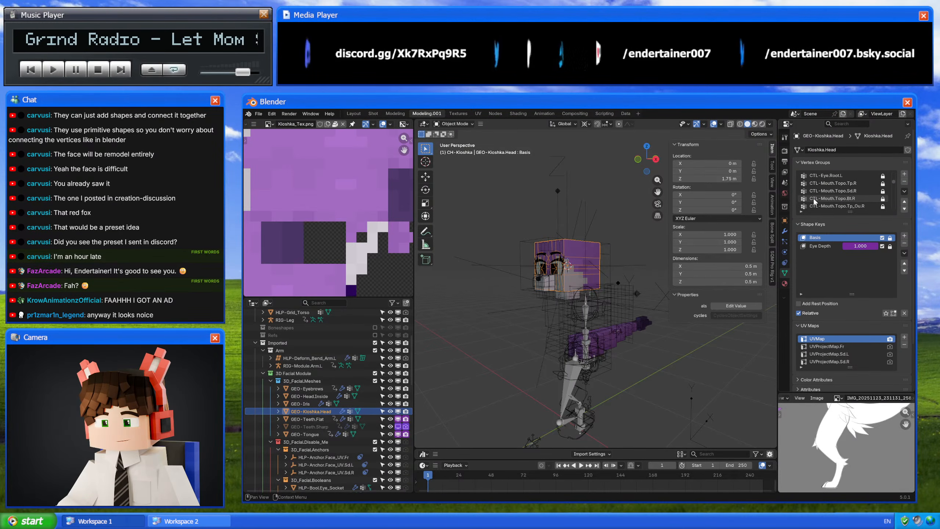
{"action": "scroll", "coordinate": [814, 202], "scroll_direction": "up", "scroll_amount": 8}
{"action": "left_click_drag", "start_coordinate": [312, 411], "coordinate": [325, 317]}
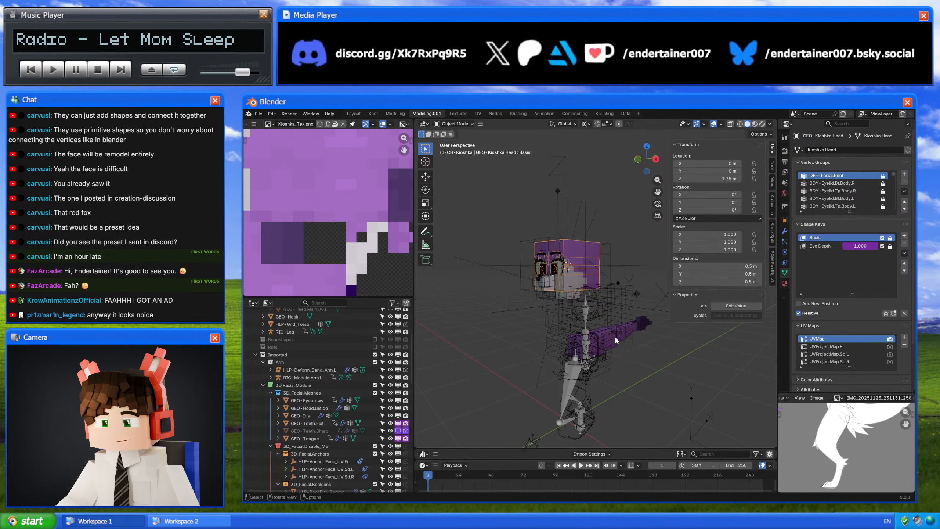
- Select both eyeliner meshes, GEO-Walker.Eyeliner.001 and GEO-Walker.Eyeliner.002, and move them into the CH-Kioshka collection
{"action": "scroll", "coordinate": [515, 331], "scroll_direction": "up", "scroll_amount": 2}
{"action": "middle_click_drag", "start_coordinate": [534, 317], "coordinate": [531, 329], "text": "shift"}
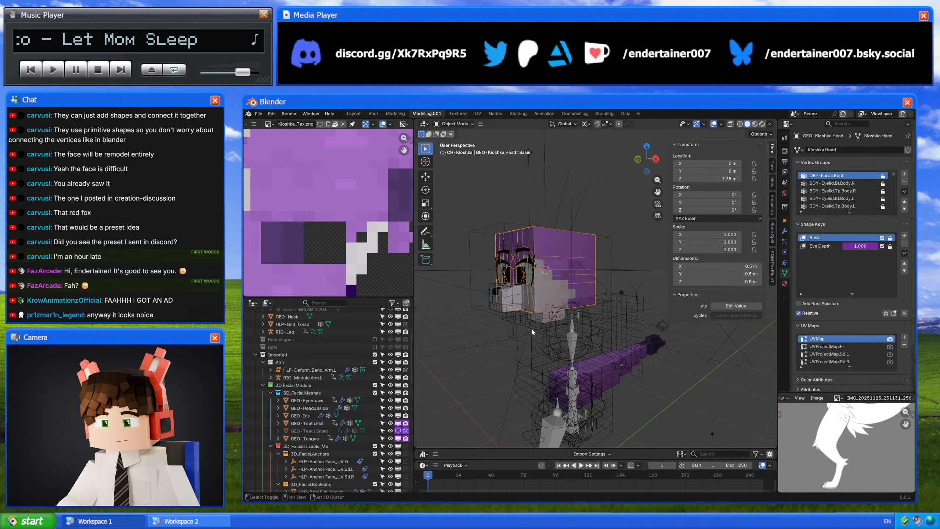
{"action": "scroll", "coordinate": [551, 336], "scroll_direction": "up", "scroll_amount": 3}
{"action": "left_click", "coordinate": [568, 308]}
{"action": "scroll", "coordinate": [555, 316], "scroll_direction": "up", "scroll_amount": 4}
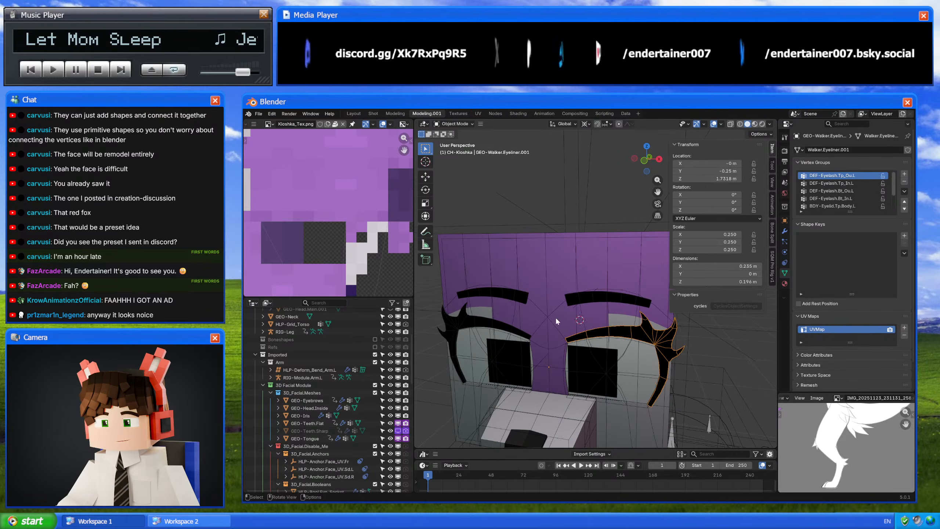
{"action": "left_click", "coordinate": [500, 324], "text": "shift"}
{"action": "scroll", "coordinate": [336, 360], "scroll_direction": "down", "scroll_amount": 10}
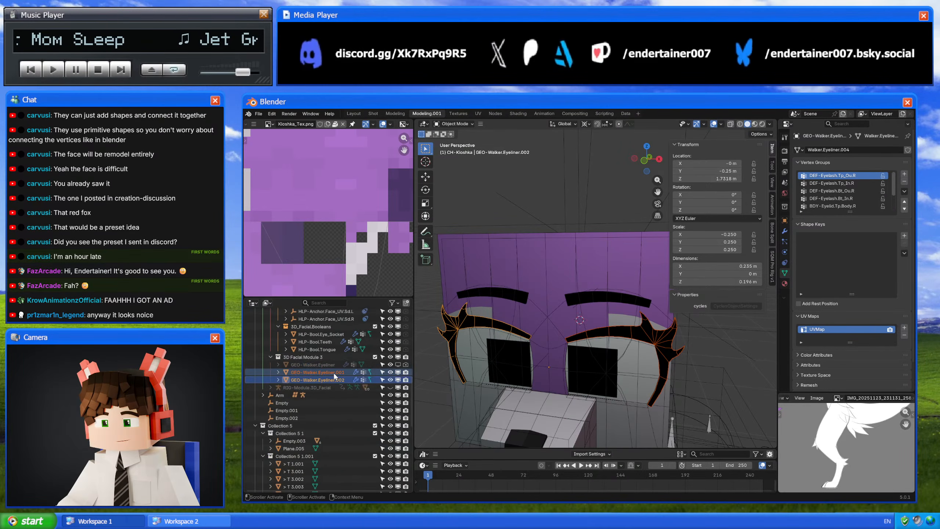
{"action": "scroll", "coordinate": [334, 365], "scroll_direction": "up", "scroll_amount": 10}
{"action": "left_click_drag", "start_coordinate": [334, 375], "coordinate": [287, 352]}
- Rename the eyeliner object GEO-Walker.Eyeliner.001 as GEO-Kioshka.Eyelash.L
{"action": "double_click", "coordinate": [311, 345]}
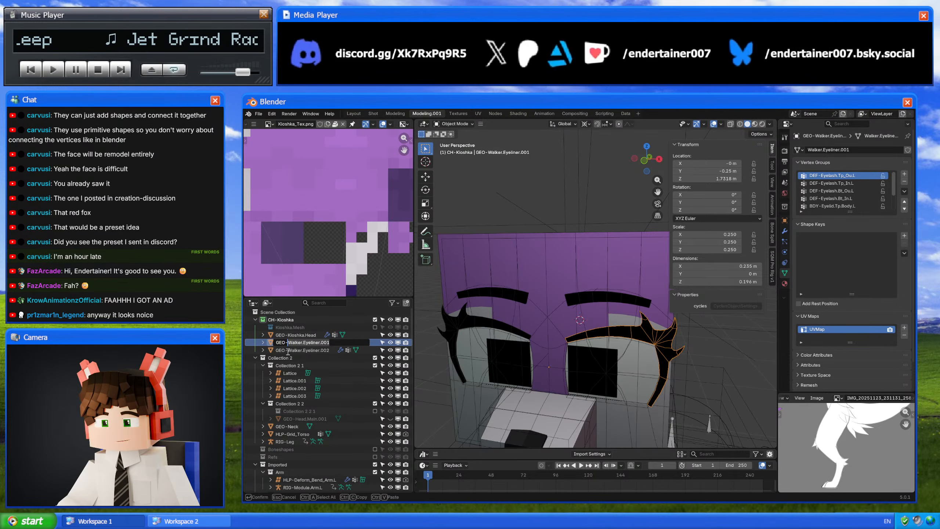
{"action": "type", "text": "Kioshka."}
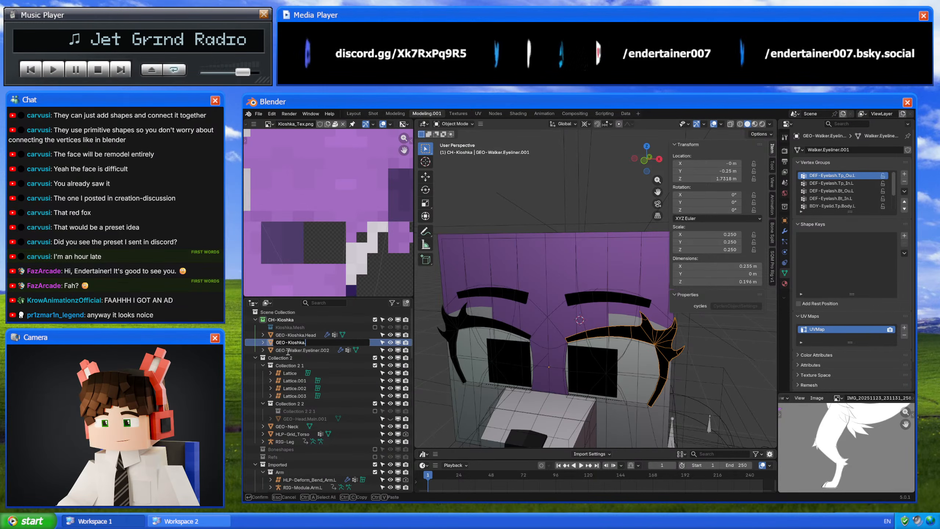
{"action": "type", "text": "Eyelash.L"}
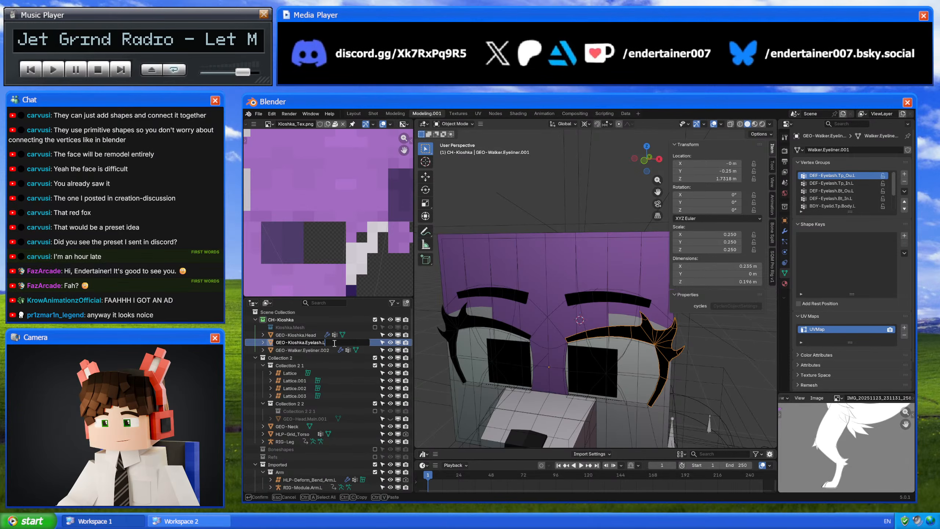
{"action": "key", "text": "Return"}
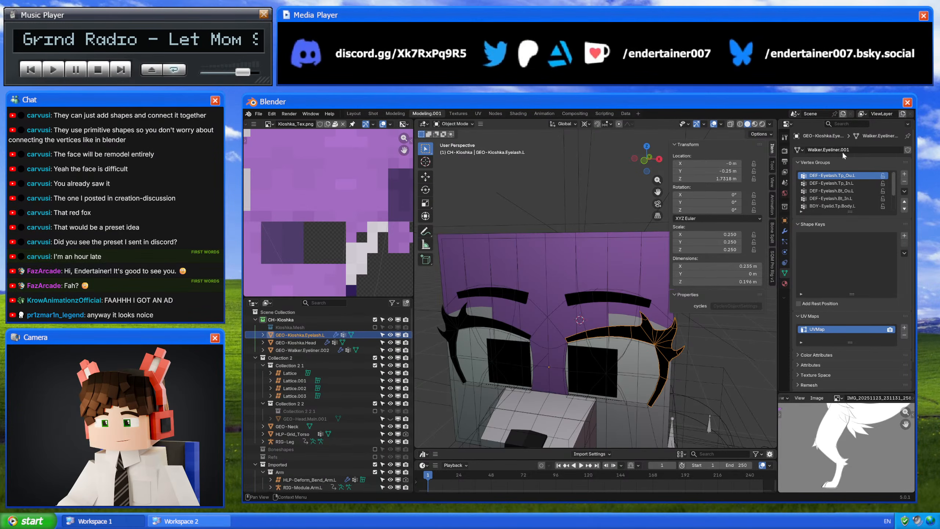
- Rename the other eyeliner object, GEO-Walker.Eyeliner.002, as GEO-Kioshka.Eyelash.R
{"action": "double_click", "coordinate": [314, 350]}
{"action": "left_click_drag", "start_coordinate": [343, 351], "coordinate": [289, 361]}
{"action": "type", "text": "Kioshka.Eyelash.L"}
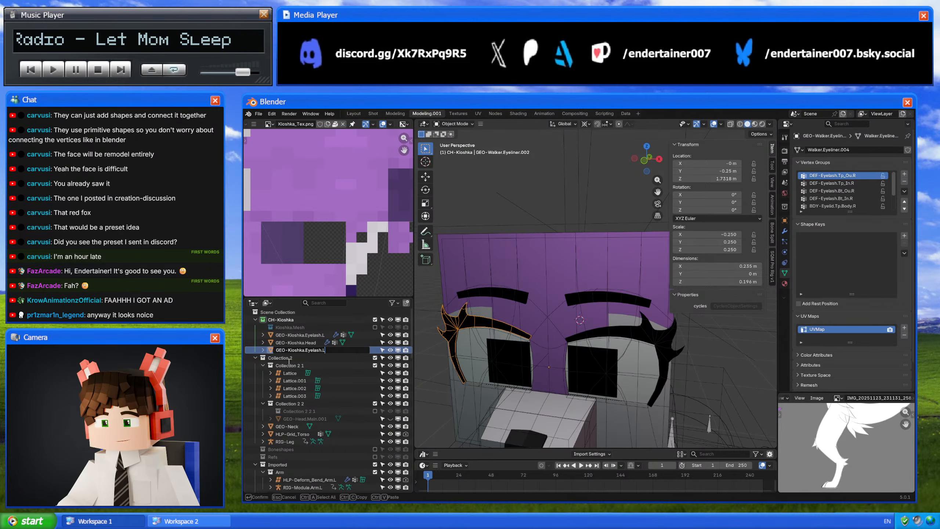
{"action": "key", "text": "BackSpace"}
{"action": "type", "text": "R"}
{"action": "key", "text": "Return"}
- Rename the mesh data of GEO-Kioshka.Eyelash.R as Kioshka.Eyelash.R
{"action": "left_click", "coordinate": [847, 149]}
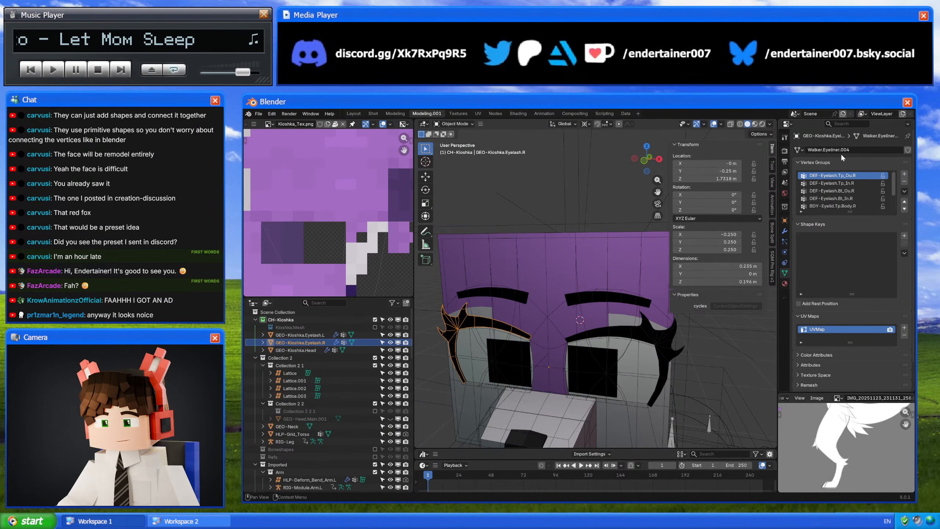
{"action": "key", "text": "ctrl+a"}
{"action": "type", "text": "Kioshka.Eyelash.L"}
{"action": "key", "text": "BackSpace"}
{"action": "type", "text": "R"}
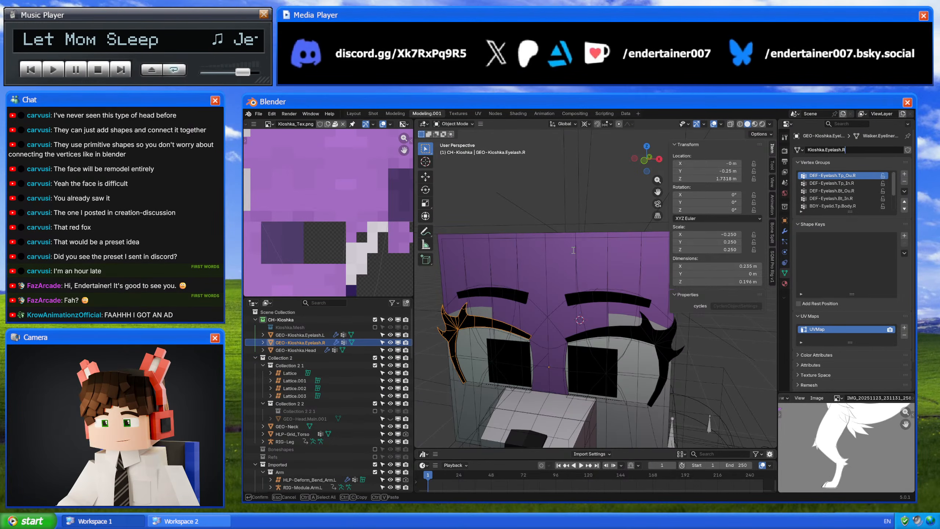
{"action": "key", "text": "Return"}
- Try to move both eyelash meshes and the head into the Kioshka.Mesh collection
{"action": "left_click", "coordinate": [312, 335]}
{"action": "left_click", "coordinate": [311, 350], "text": "shift"}
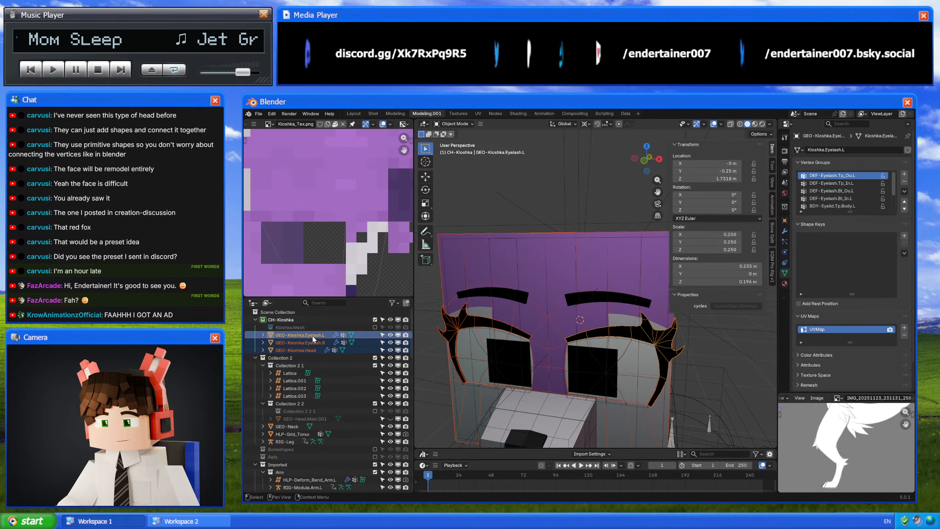
{"action": "left_click_drag", "start_coordinate": [313, 335], "coordinate": [317, 328]}
{"action": "key", "text": "ctrl+z"}
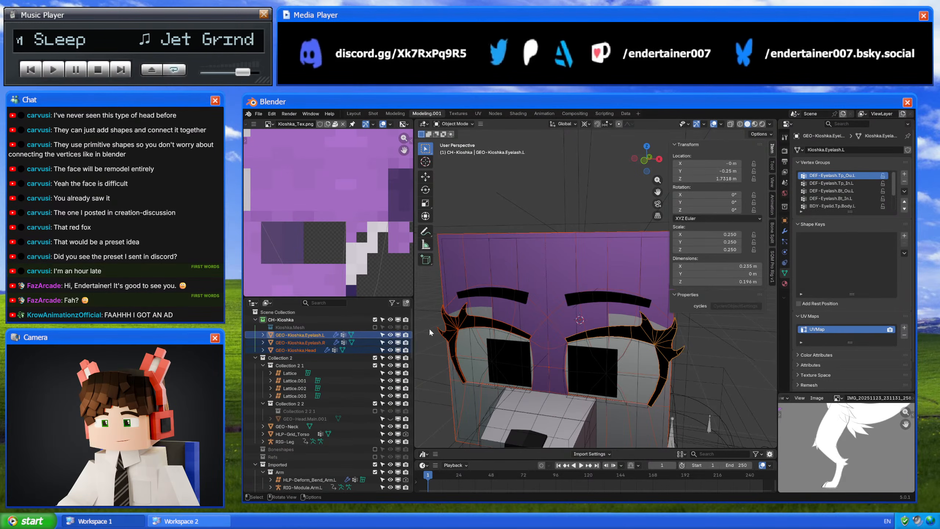
- Select the eyebrows mesh, GEO-Eyebrows, and move it from 3D_Facial.Meshes into the CH-Kioshka collection
{"action": "left_click", "coordinate": [486, 292]}
{"action": "scroll", "coordinate": [325, 380], "scroll_direction": "down", "scroll_amount": 5}
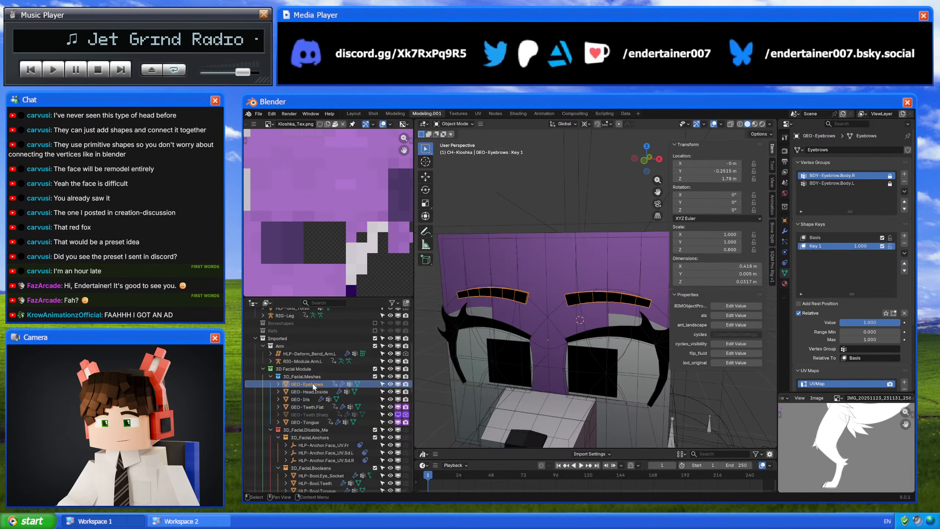
{"action": "left_click_drag", "start_coordinate": [316, 385], "coordinate": [325, 319]}
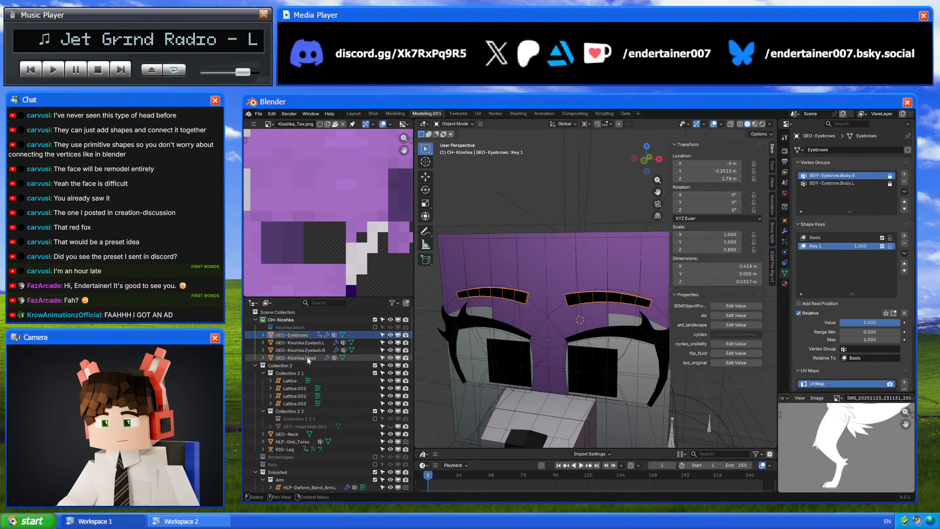
- Rename the eyebrows object as GEO-Kioshka.Eyebrows and its mesh data as Kioshka.Eyebrows
{"action": "double_click", "coordinate": [288, 334]}
{"action": "left_click", "coordinate": [288, 335]}
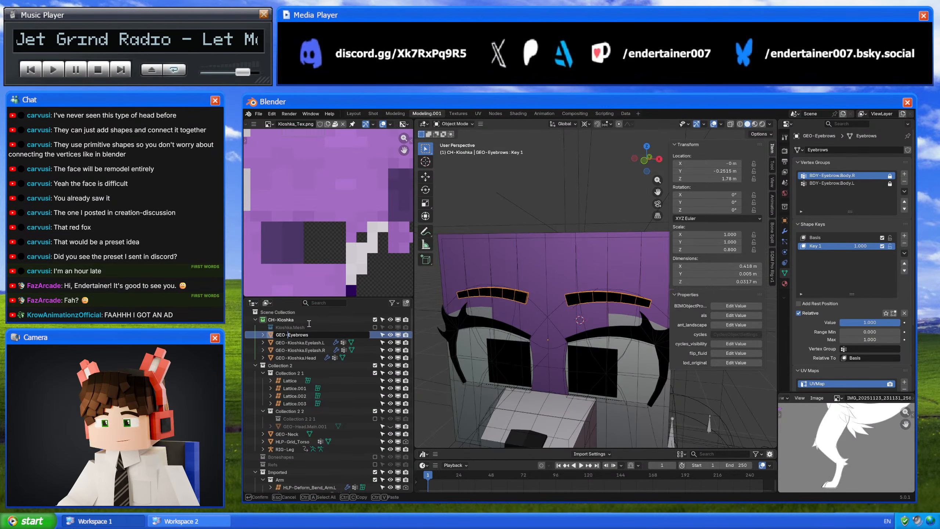
{"action": "type", "text": "Kioshka."}
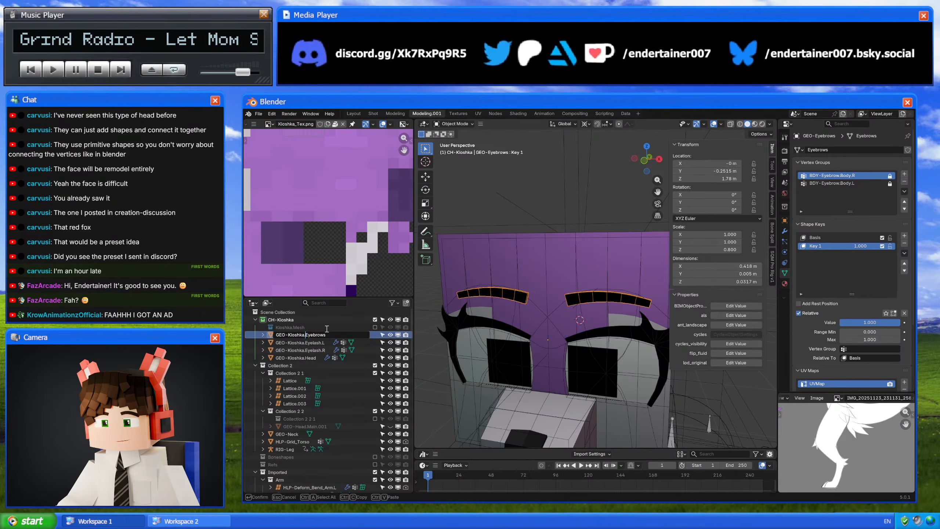
{"action": "key", "text": "Return"}
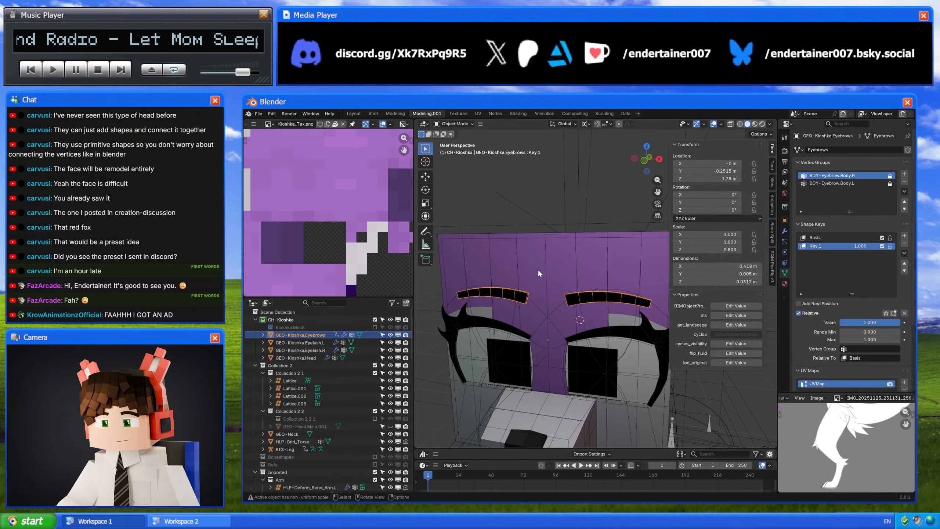
{"action": "left_click", "coordinate": [826, 149]}
{"action": "type", "text": "Kioshka.Eyebrows"}
{"action": "key", "text": "Return"}
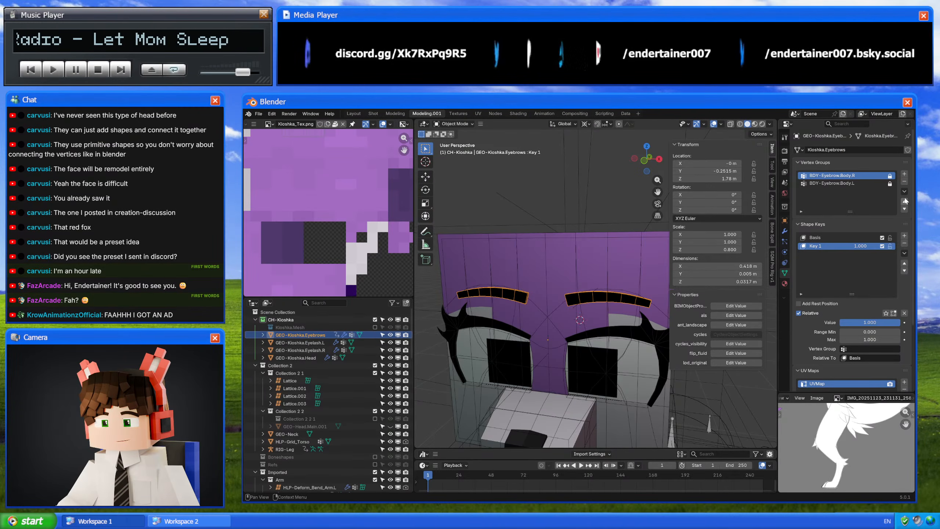
- Move the head, eyebrows and both eyelash meshes into the excluded Kioshka.Mesh collection
{"action": "left_click", "coordinate": [308, 357]}
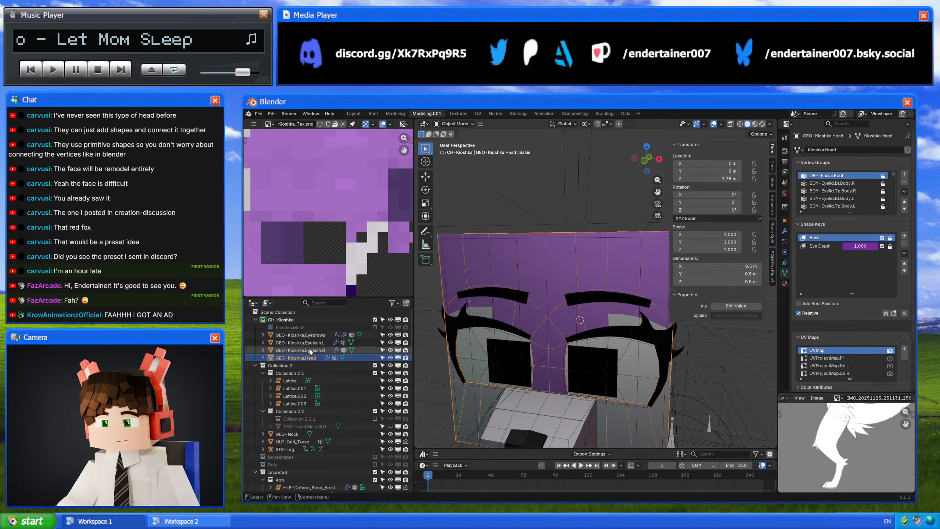
{"action": "left_click", "coordinate": [306, 335], "text": "shift"}
{"action": "left_click_drag", "start_coordinate": [306, 334], "coordinate": [313, 327]}
{"action": "left_click", "coordinate": [547, 288]}
{"action": "middle_click_drag", "start_coordinate": [547, 289], "coordinate": [566, 334]}
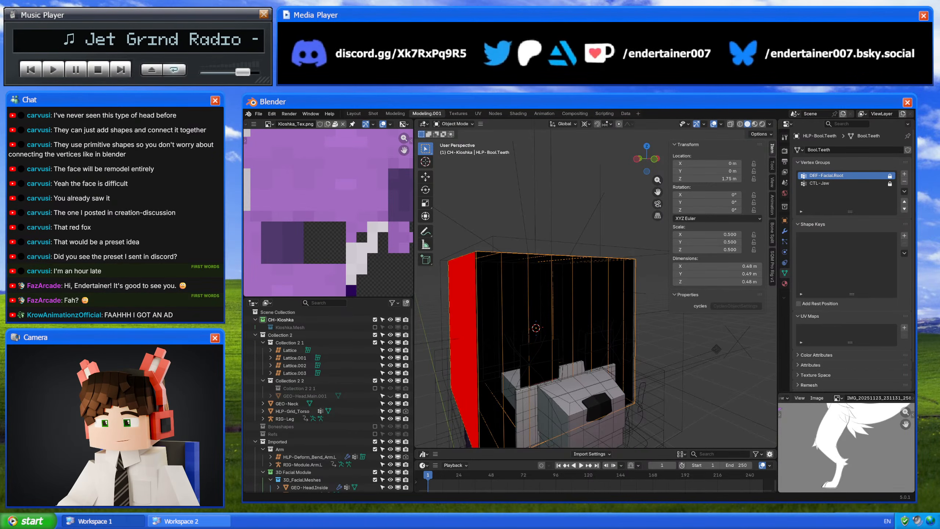
{"action": "mouse_move", "coordinate": [569, 299]}
{"action": "middle_mouse_down"}
{"action": "mouse_move", "coordinate": [579, 267]}
{"action": "mouse_move", "coordinate": [567, 282]}
{"action": "middle_mouse_up"}
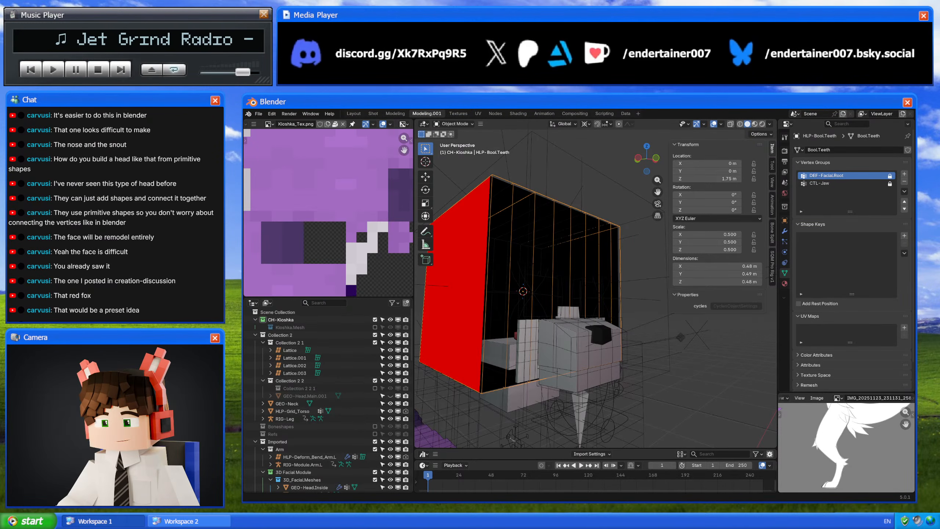
{"action": "key", "text": "alt+Tab"}
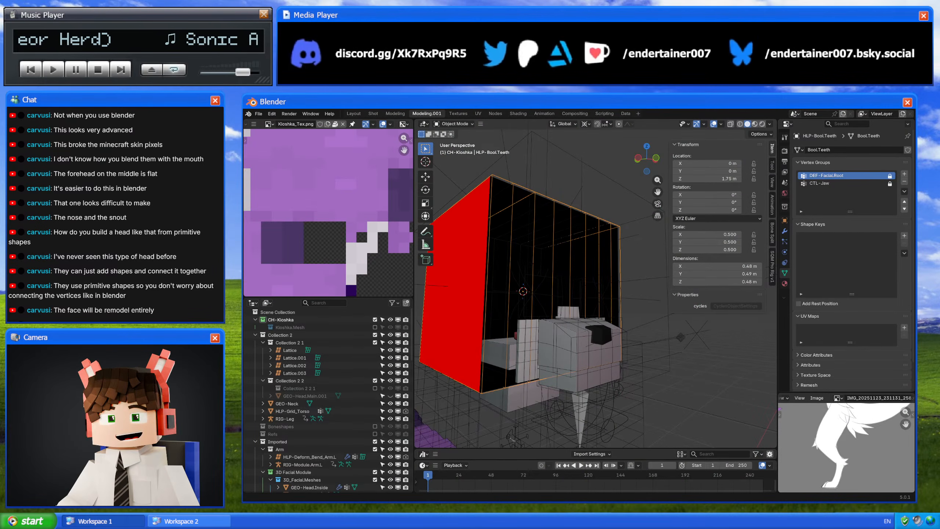
- Delete the red inner head mesh, GEO-Head.Inside
{"action": "middle_click_drag", "start_coordinate": [535, 227], "coordinate": [611, 279], "text": "shift"}
{"action": "left_click", "coordinate": [520, 287]}
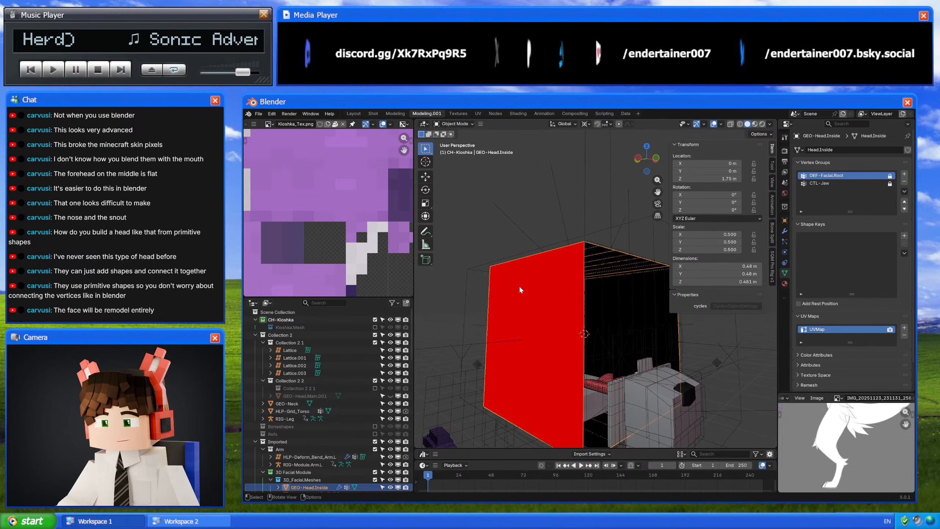
{"action": "key", "text": "x"}
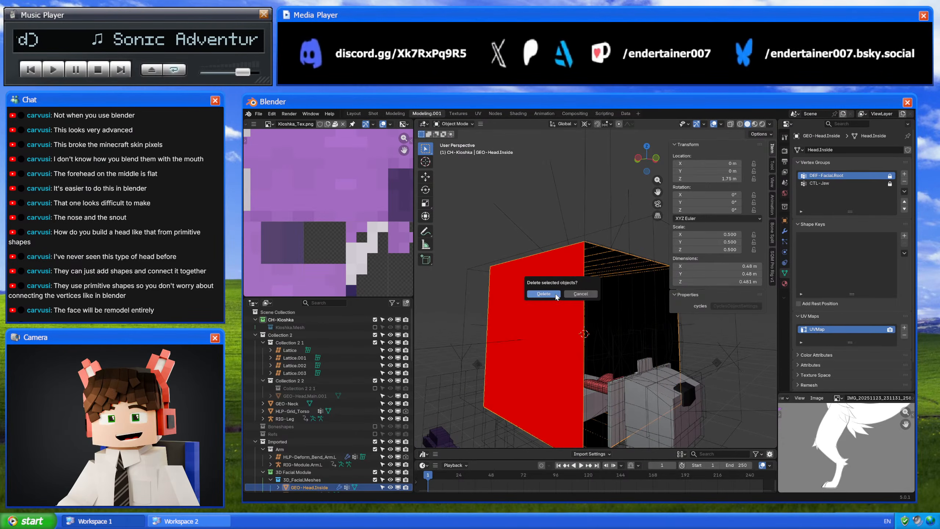
{"action": "left_click", "coordinate": [556, 294]}
- Select the iris mesh, GEO-Iris, and move it into the CH-Kioshka collection
{"action": "middle_click_drag", "start_coordinate": [559, 302], "coordinate": [600, 311]}
{"action": "left_click", "coordinate": [579, 300]}
{"action": "left_click", "coordinate": [571, 297]}
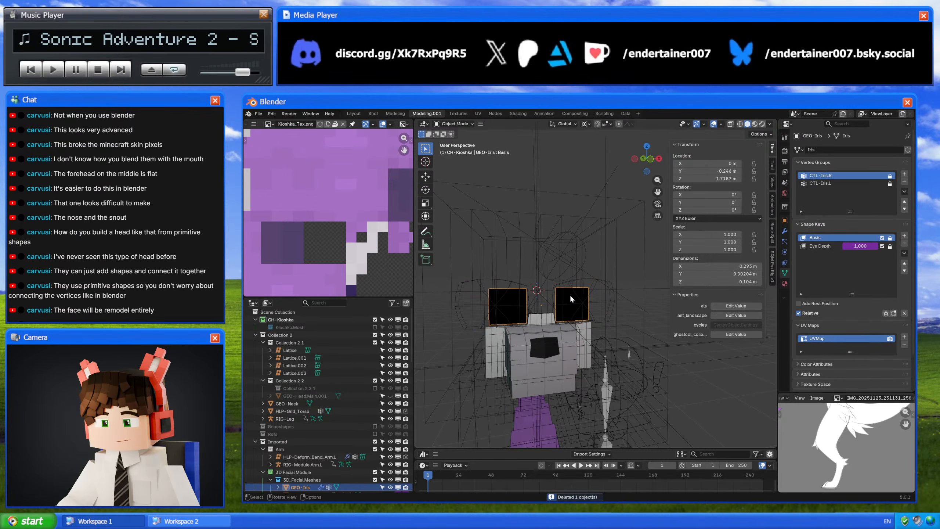
{"action": "left_click_drag", "start_coordinate": [306, 488], "coordinate": [334, 321]}
- Rename the iris object as GEO-Kioshka.Iris, copying the Kioshka.Iris part of the name
{"action": "double_click", "coordinate": [288, 335]}
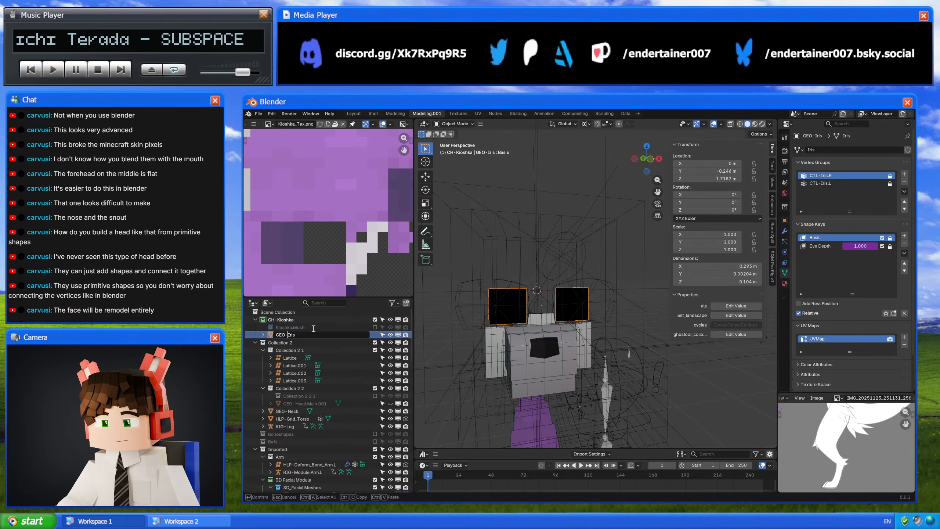
{"action": "left_click", "coordinate": [287, 335]}
{"action": "type", "text": "Kiosh"}
{"action": "type", "text": "ka."}
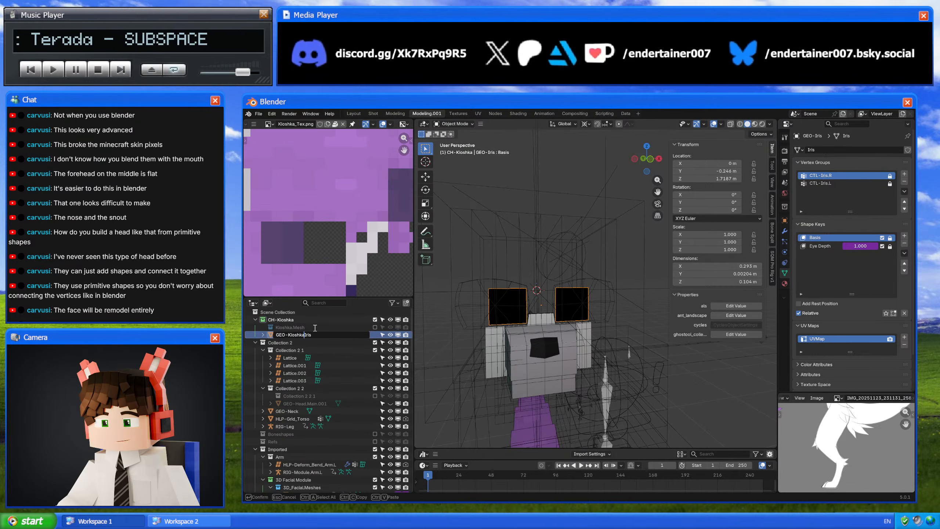
{"action": "left_click_drag", "start_coordinate": [313, 336], "coordinate": [290, 346]}
{"action": "key", "text": "ctrl+c"}
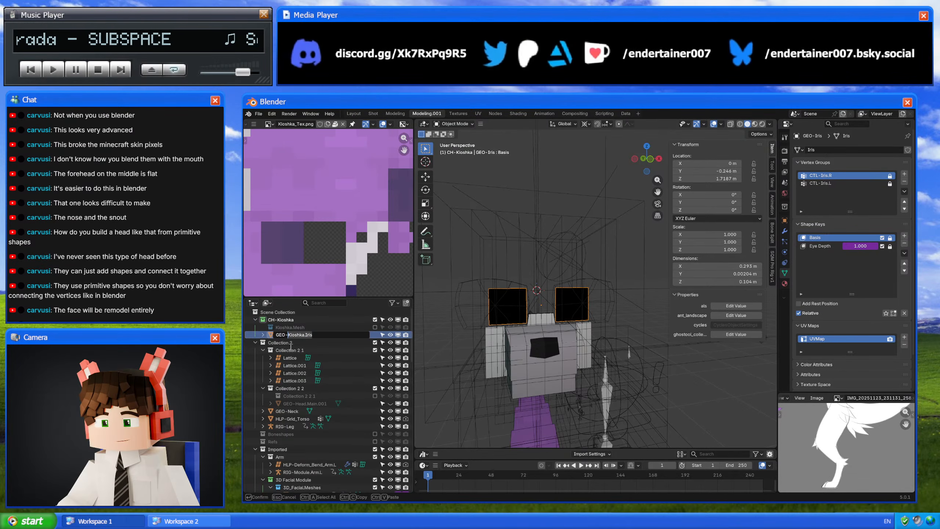
{"action": "key", "text": "Return"}
- Rename the iris mesh data as Kioshka.Iris and move the iris into the excluded Kioshka.Mesh collection
{"action": "left_click", "coordinate": [815, 151]}
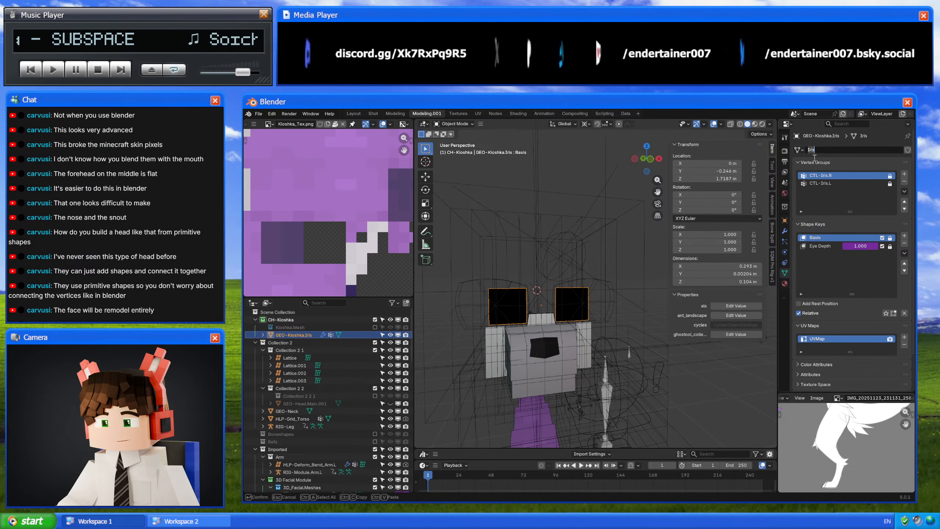
{"action": "key", "text": "ctrl+v"}
{"action": "key", "text": "Return"}
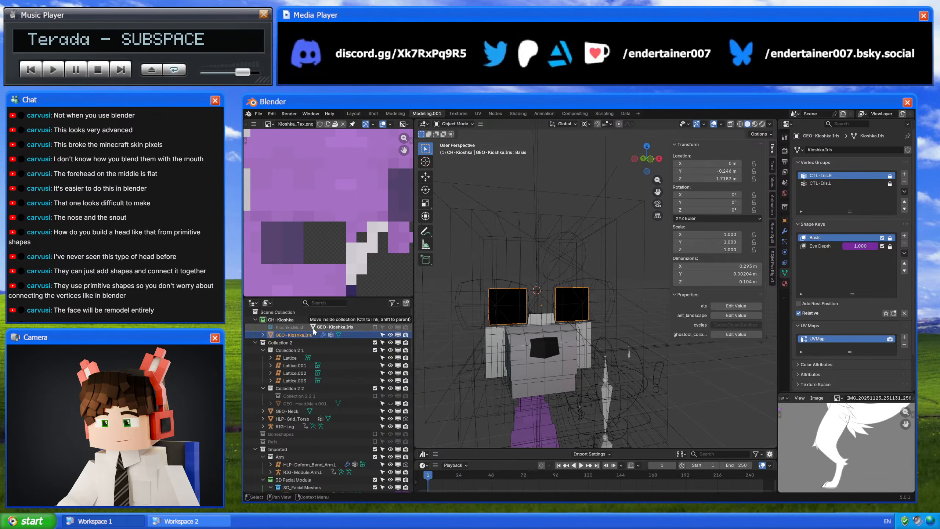
{"action": "key", "text": "Delete"}
- Delete the two teeth meshes, GEO-Teeth.Flat and GEO-Teeth.Sharp, from the 3D_Facial.Meshes collection
{"action": "left_click", "coordinate": [508, 283]}
{"action": "scroll", "coordinate": [355, 359], "scroll_direction": "down", "scroll_amount": 8}
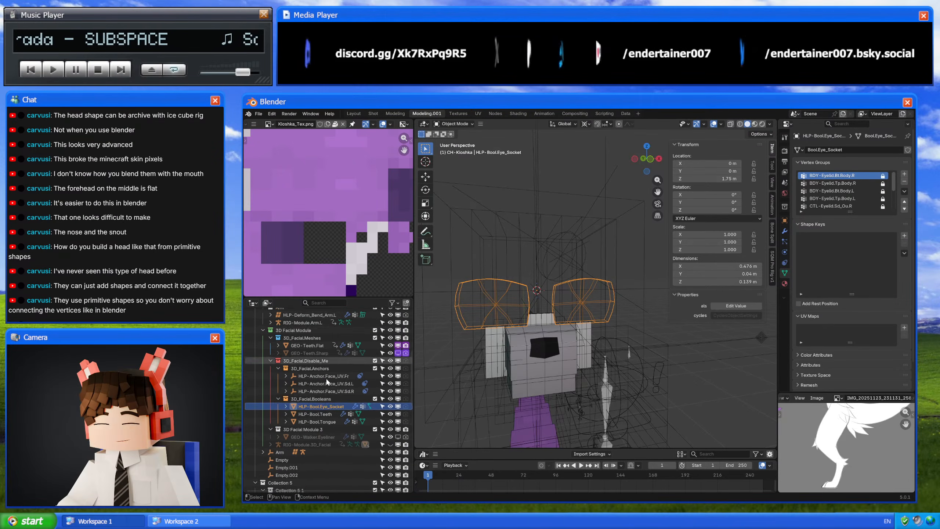
{"action": "middle_click_drag", "start_coordinate": [517, 324], "coordinate": [554, 316]}
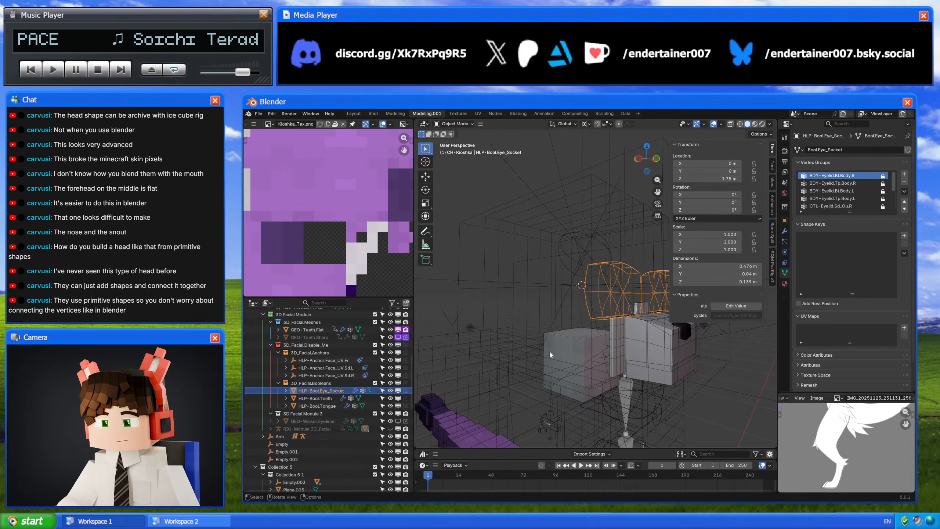
{"action": "left_click", "coordinate": [612, 329]}
{"action": "key", "text": "x"}
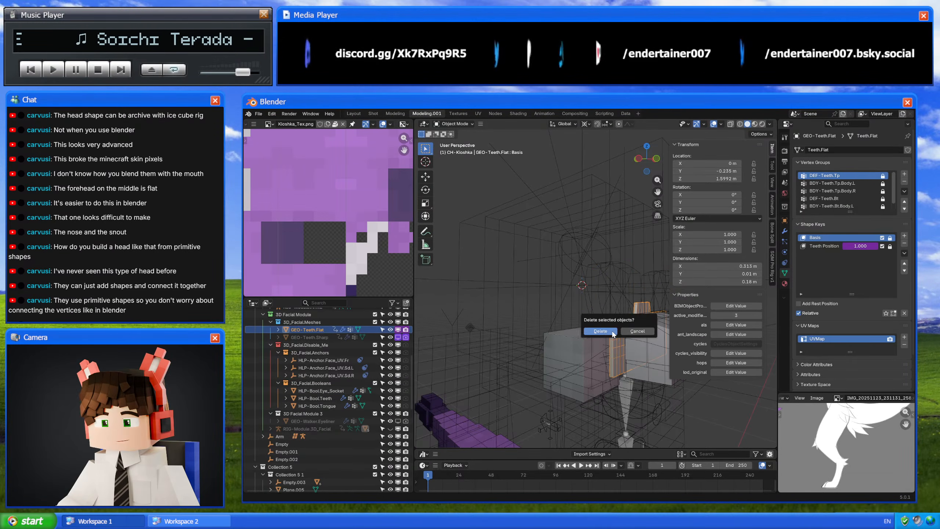
{"action": "left_click", "coordinate": [614, 333]}
{"action": "left_click", "coordinate": [325, 330]}
{"action": "key", "text": "x"}
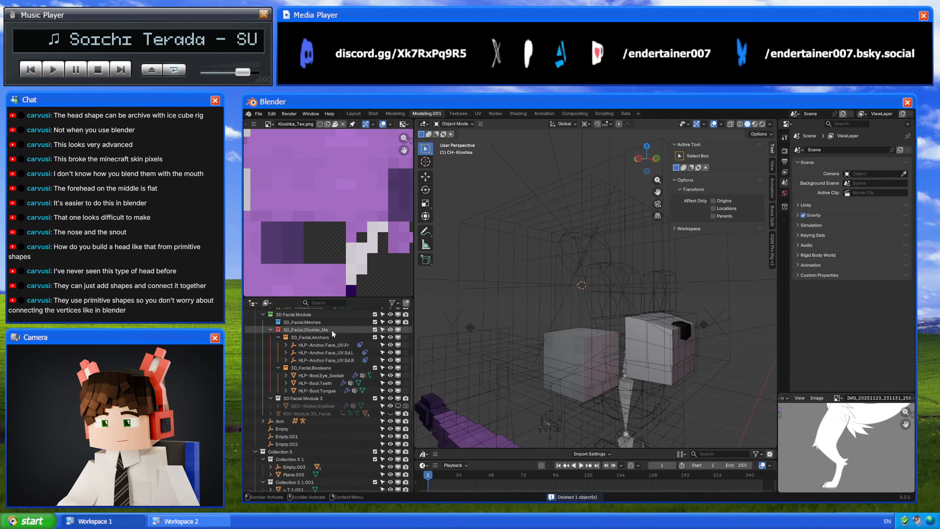
- Delete the eye socket boolean helper, HLP-Bool.Eye_Socket
{"action": "left_click", "coordinate": [655, 350]}
{"action": "left_click", "coordinate": [616, 317]}
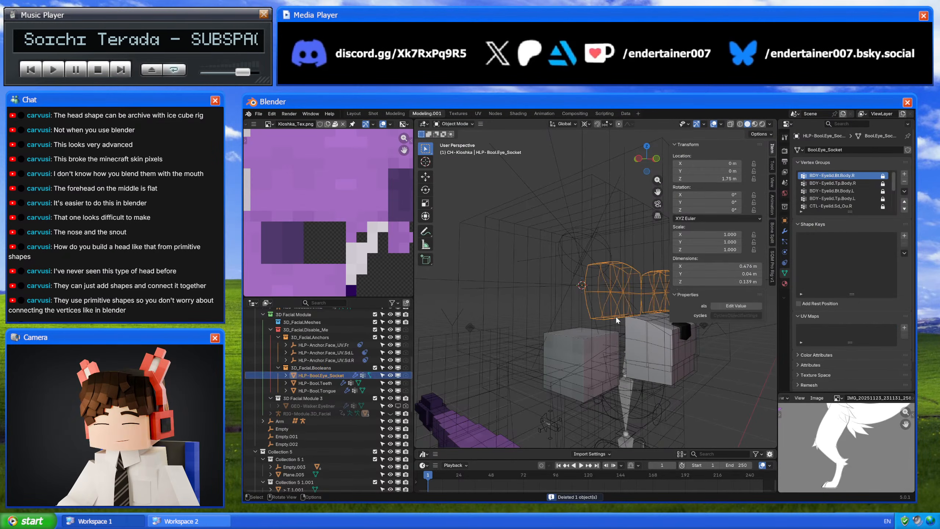
{"action": "key", "text": "x"}
{"action": "left_click", "coordinate": [616, 317]}
- Check the teeth and tongue boolean helpers in 3D_Facial.Booleans and delete the tongue one, HLP-Bool.Tongue
{"action": "left_click", "coordinate": [325, 375]}
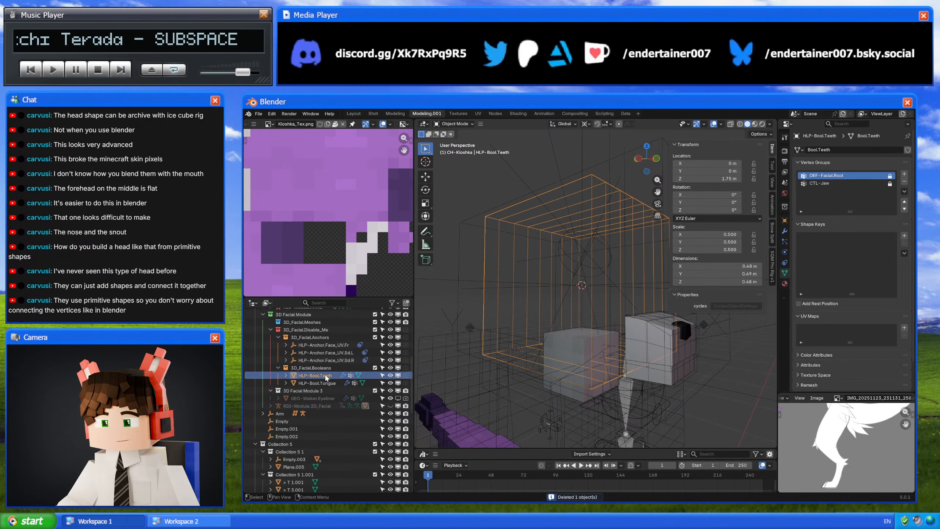
{"action": "left_click", "coordinate": [325, 382], "text": "shift"}
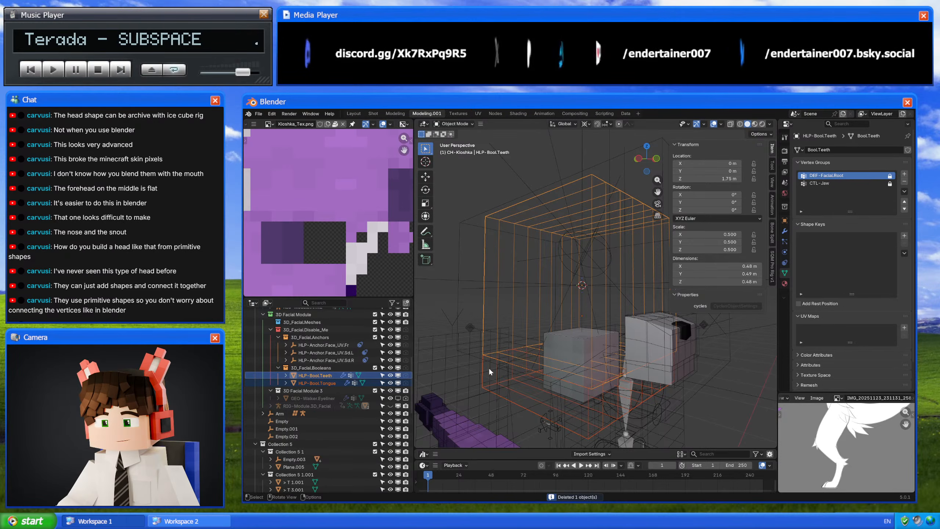
{"action": "left_click", "coordinate": [326, 383]}
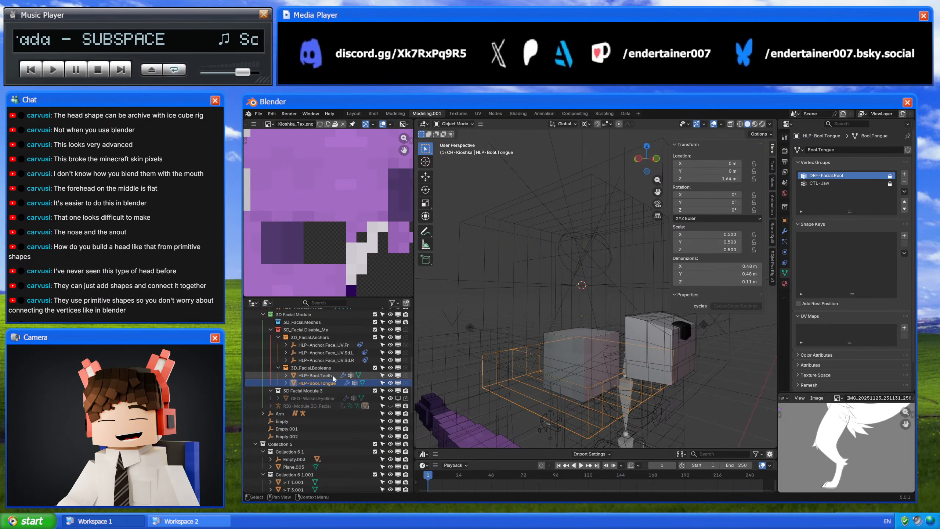
{"action": "left_click", "coordinate": [330, 377]}
{"action": "left_click", "coordinate": [332, 383]}
{"action": "key", "text": "x"}
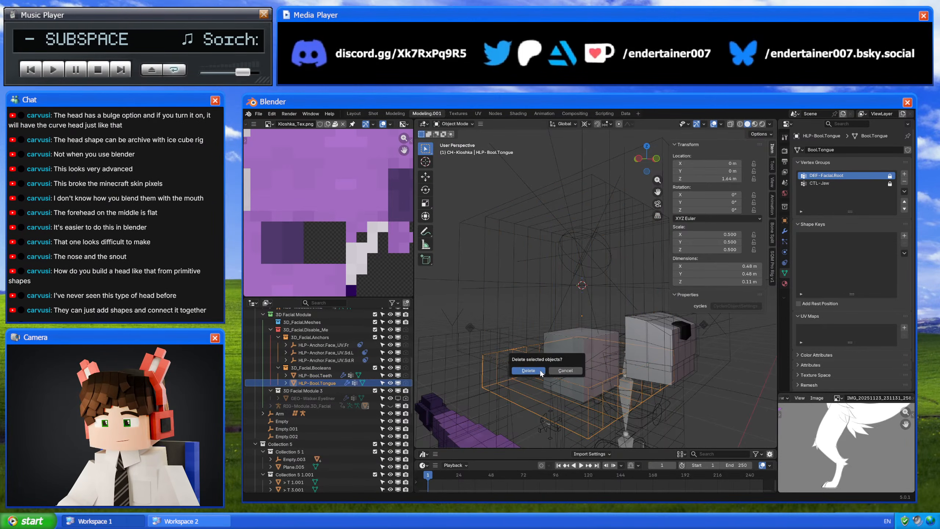
{"action": "left_click", "coordinate": [566, 368]}
{"action": "left_click", "coordinate": [558, 347]}
{"action": "middle_click_drag", "start_coordinate": [558, 347], "coordinate": [574, 327]}
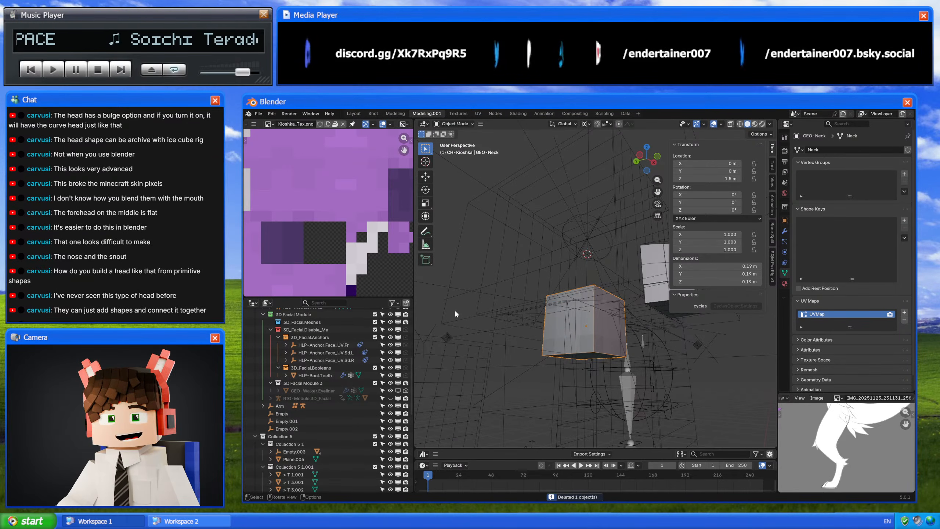
- Delete the remaining teeth boolean helper, HLP-Bool.Teeth, from the 3D_Facial.Booleans collection
{"action": "left_click", "coordinate": [328, 375]}
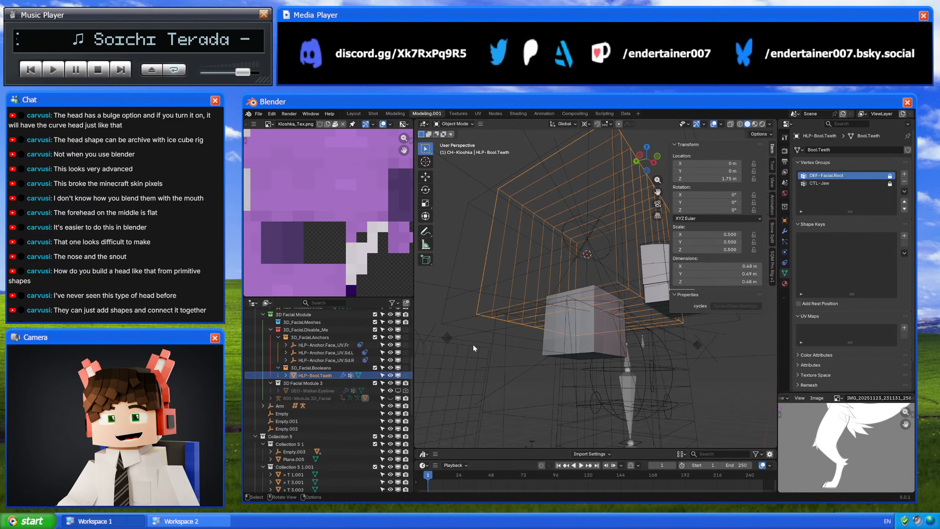
{"action": "key", "text": "x"}
{"action": "left_click", "coordinate": [533, 319]}
{"action": "middle_click_drag", "start_coordinate": [534, 318], "coordinate": [562, 307]}
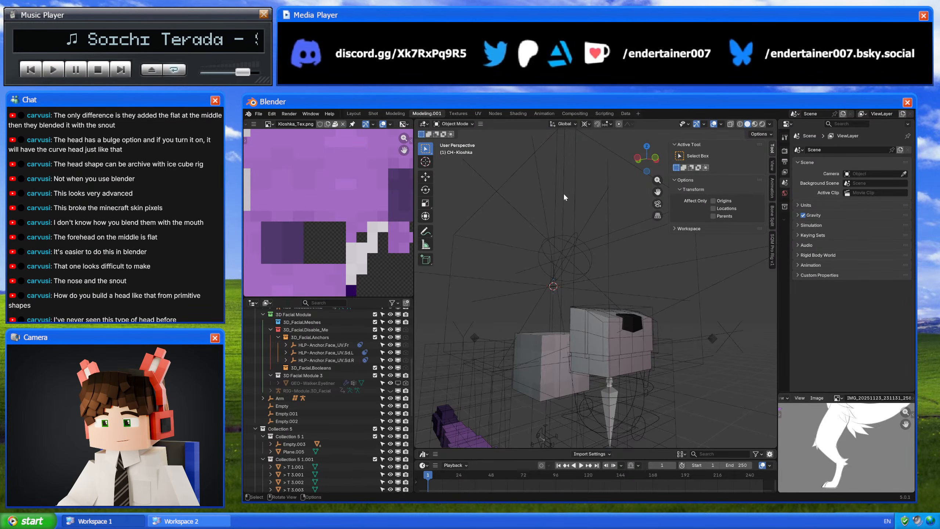
- Rename the neck object as GEO-Kioshka.Neck, correcting the spelling of the inserted Kioshka prefix
{"action": "left_click", "coordinate": [555, 350]}
{"action": "scroll", "coordinate": [326, 378], "scroll_direction": "up", "scroll_amount": 6}
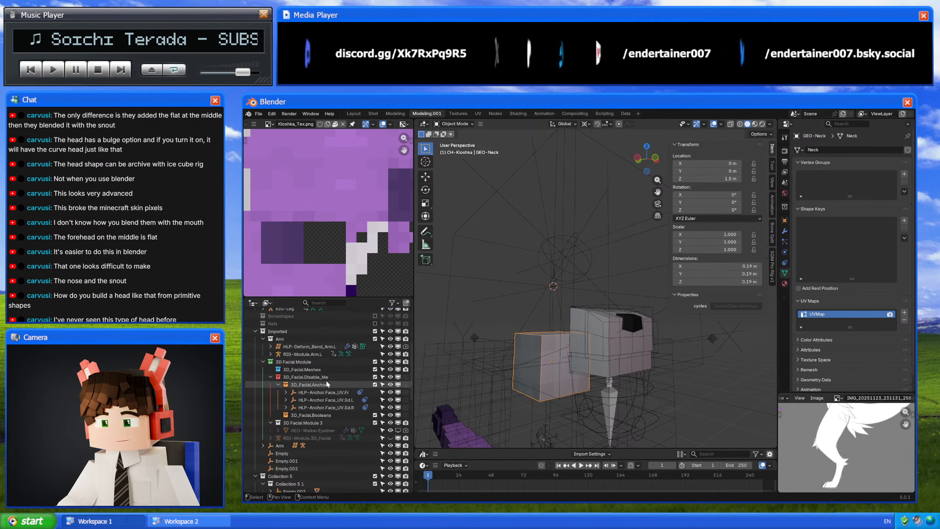
{"action": "double_click", "coordinate": [303, 374]}
{"action": "scroll", "coordinate": [301, 375], "scroll_direction": "up", "scroll_amount": 2}
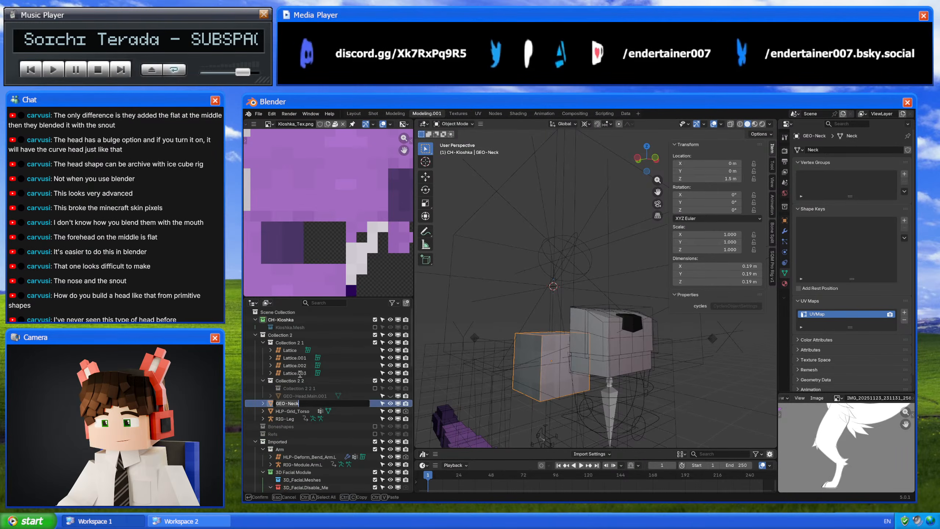
{"action": "left_click", "coordinate": [290, 404]}
{"action": "type", "text": "Kioshka"}
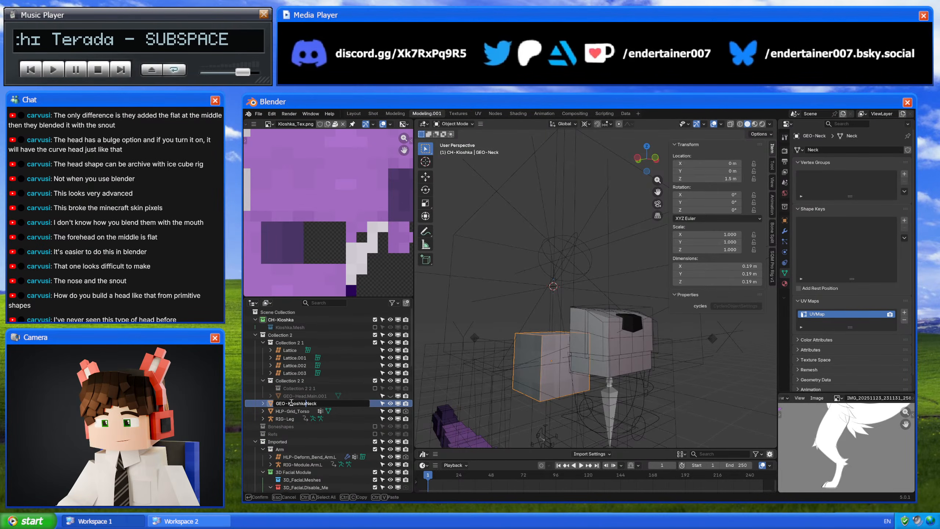
{"action": "type", "text": "."}
{"action": "left_click_drag", "start_coordinate": [319, 403], "coordinate": [290, 413]}
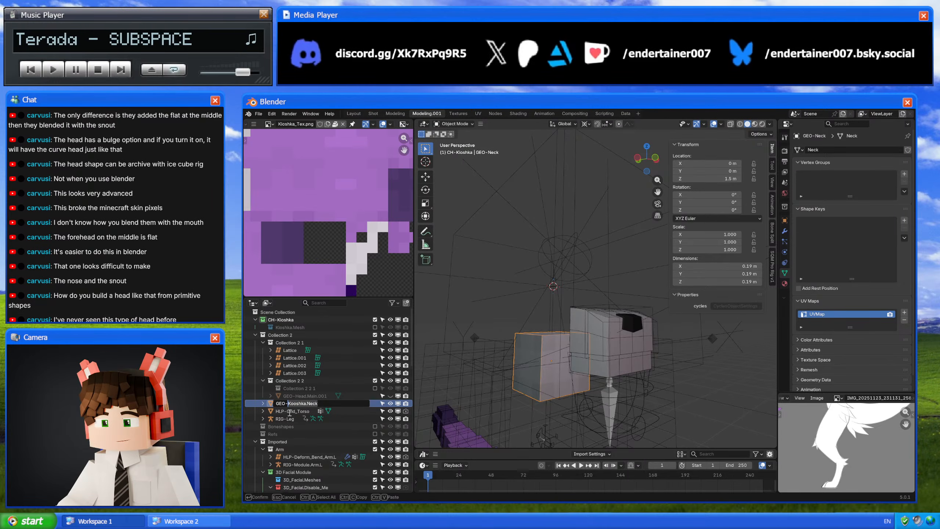
{"action": "left_click", "coordinate": [295, 404]}
{"action": "key", "text": "BackSpace"}
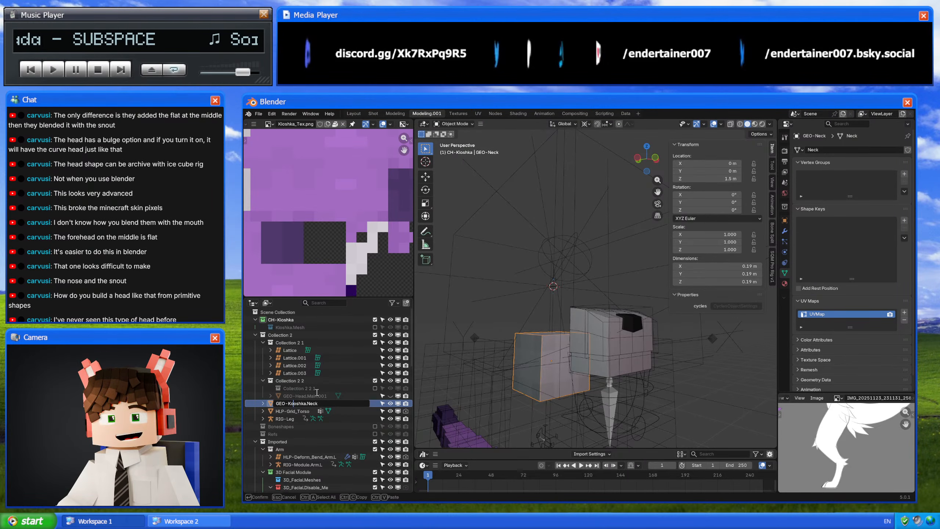
- Rename the neck object to GEO-Kioshka.Neck and its mesh data to Kioshka.Neck, placing the object in the Kioshka.Mesh collection
{"action": "type", "text": "i"}
{"action": "left_click_drag", "start_coordinate": [318, 404], "coordinate": [288, 408]}
{"action": "key", "text": "Return"}
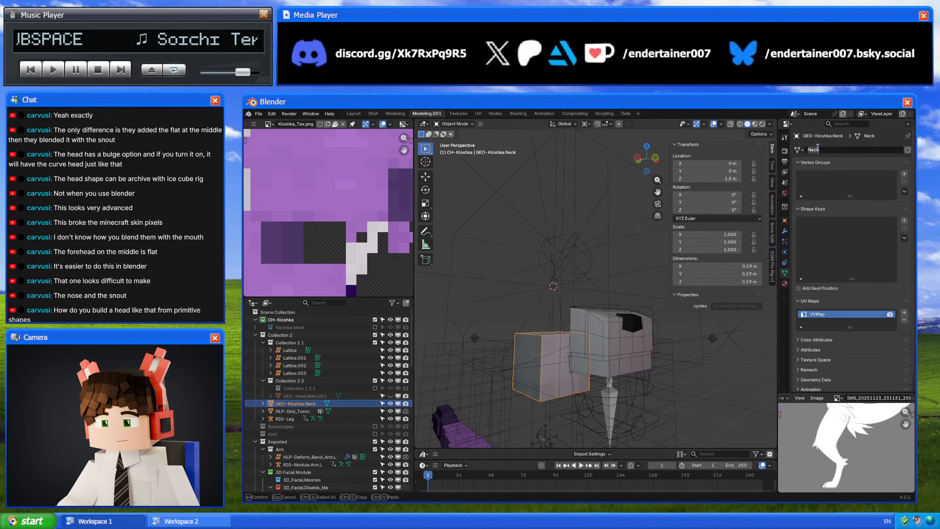
{"action": "right_click", "coordinate": [312, 407]}
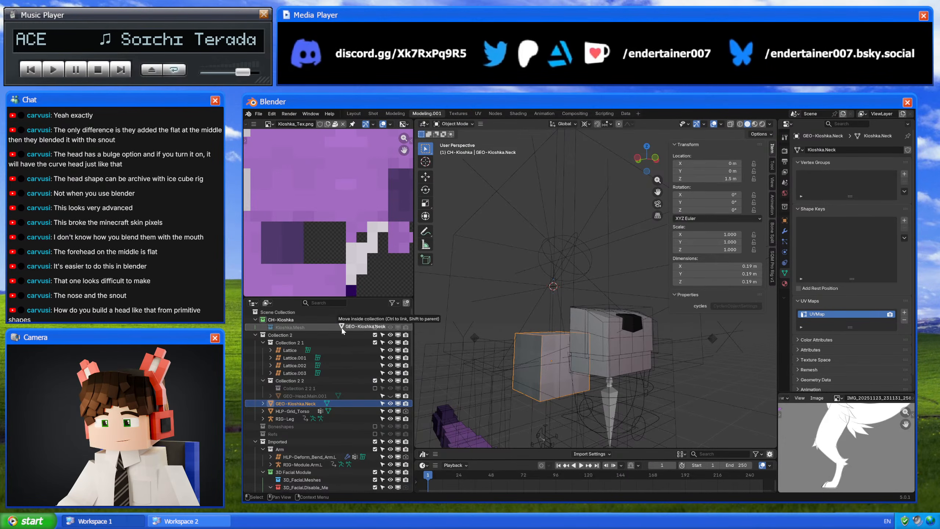
{"action": "left_click", "coordinate": [342, 325]}
- Move all tail segments, the tail tip and both fluff pieces at the tail base into the CH-Kioshka collection
{"action": "middle_click_drag", "start_coordinate": [603, 338], "coordinate": [607, 364]}
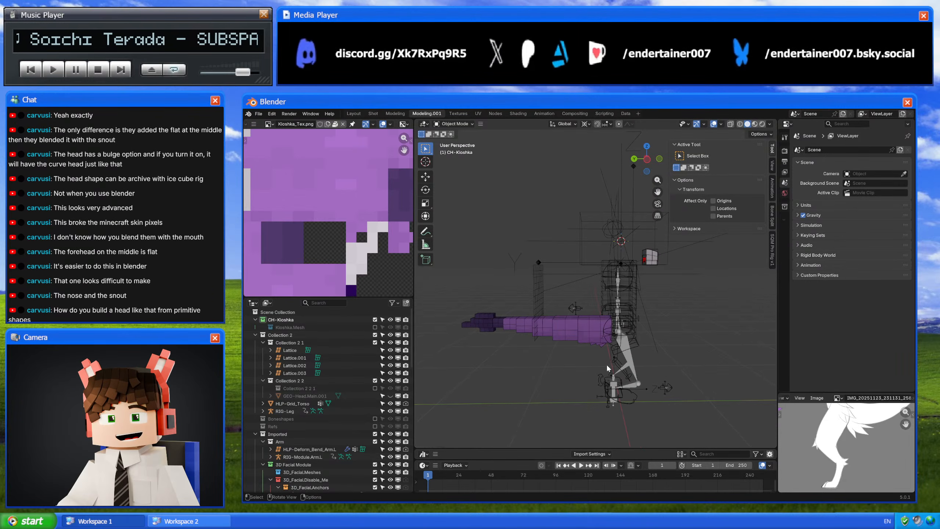
{"action": "left_click", "coordinate": [589, 327]}
{"action": "mouse_move", "coordinate": [589, 327]}
{"action": "middle_mouse_down"}
{"action": "mouse_move", "coordinate": [609, 353]}
{"action": "mouse_move", "coordinate": [592, 316]}
{"action": "middle_mouse_up"}
{"action": "scroll", "coordinate": [592, 316], "scroll_direction": "up", "scroll_amount": 3}
{"action": "left_click", "coordinate": [582, 283]}
{"action": "left_click", "coordinate": [580, 282], "text": "shift"}
{"action": "left_click", "coordinate": [592, 272], "text": "shift"}
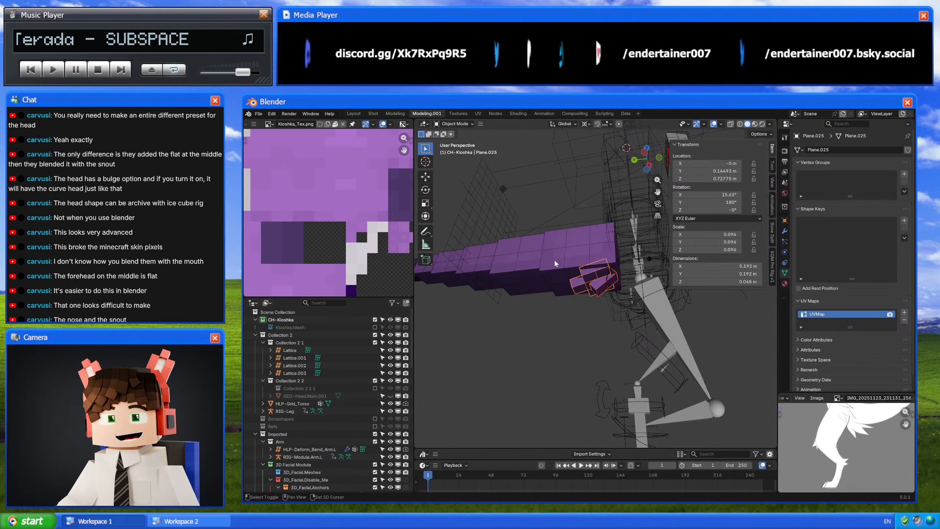
{"action": "left_click", "coordinate": [556, 264], "text": "shift"}
{"action": "left_click", "coordinate": [513, 266], "text": "shift"}
{"action": "left_click", "coordinate": [478, 272], "text": "shift"}
{"action": "middle_click_drag", "start_coordinate": [473, 275], "coordinate": [541, 328], "text": "shift"}
{"action": "left_click", "coordinate": [517, 324], "text": "shift"}
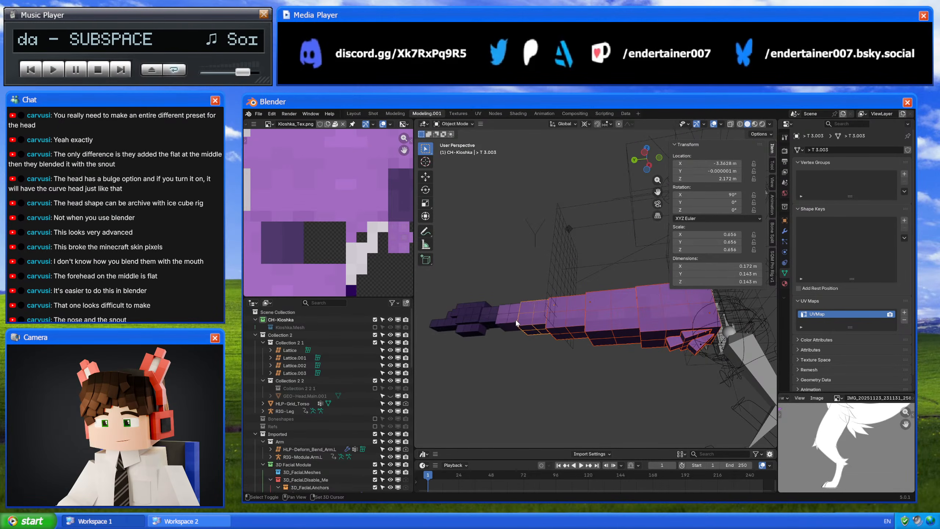
{"action": "left_click", "coordinate": [500, 320], "text": "shift"}
{"action": "left_click", "coordinate": [483, 315], "text": "shift"}
{"action": "left_click", "coordinate": [431, 330], "text": "shift"}
{"action": "scroll", "coordinate": [295, 410], "scroll_direction": "down", "scroll_amount": 10}
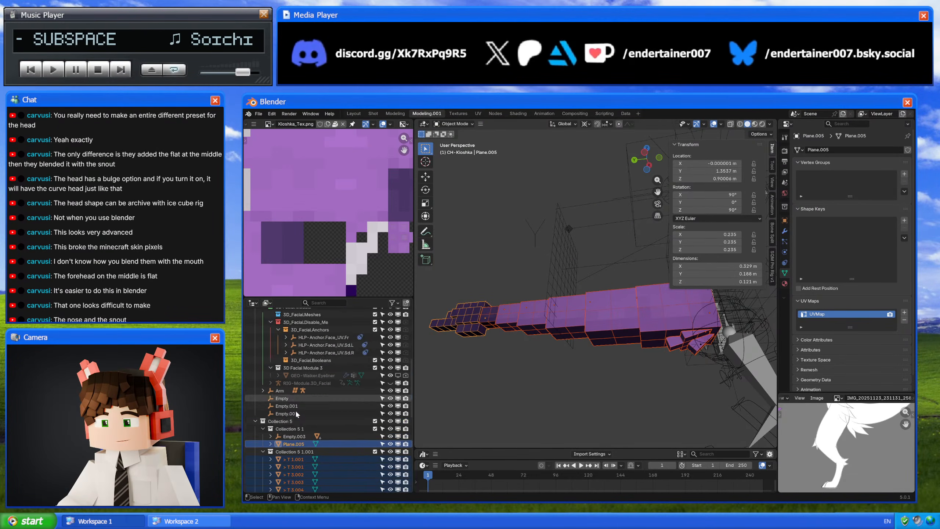
{"action": "left_click_drag", "start_coordinate": [298, 382], "coordinate": [320, 321]}
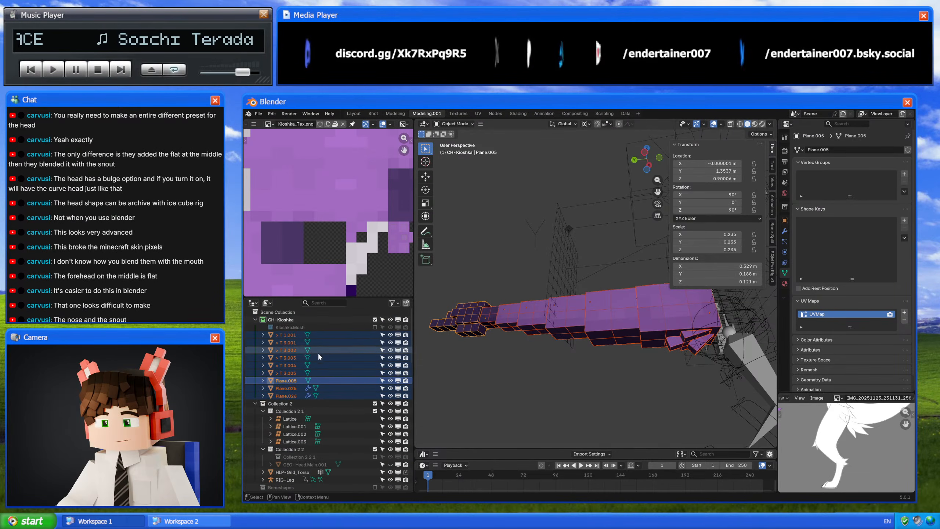
- Clear the parent of the selected tail parts while keeping their transformation
{"action": "key", "text": "alt+p"}
{"action": "left_click", "coordinate": [517, 375]}
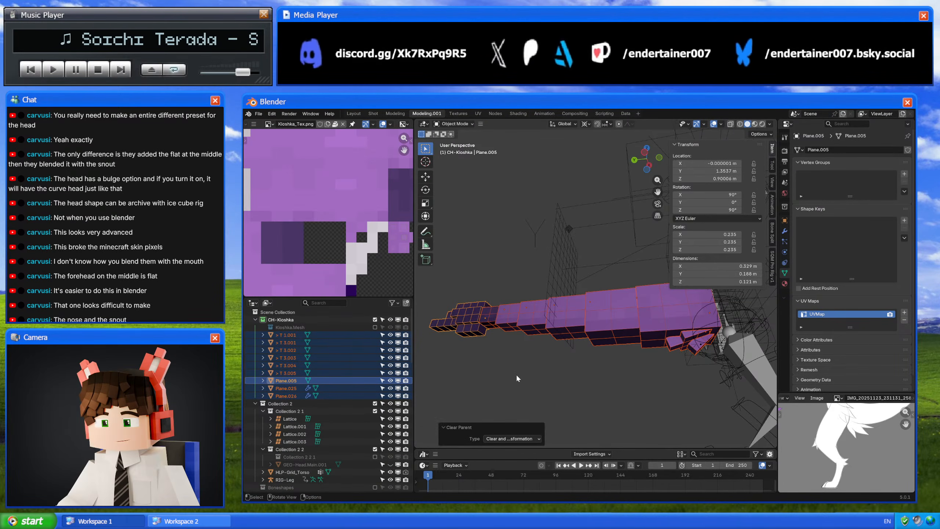
{"action": "left_click", "coordinate": [516, 373]}
- Rename the tail's base segment to GEO-Kioshka.Tail.001 and its mesh data to Kioshka.Tail.001
{"action": "left_click", "coordinate": [680, 333]}
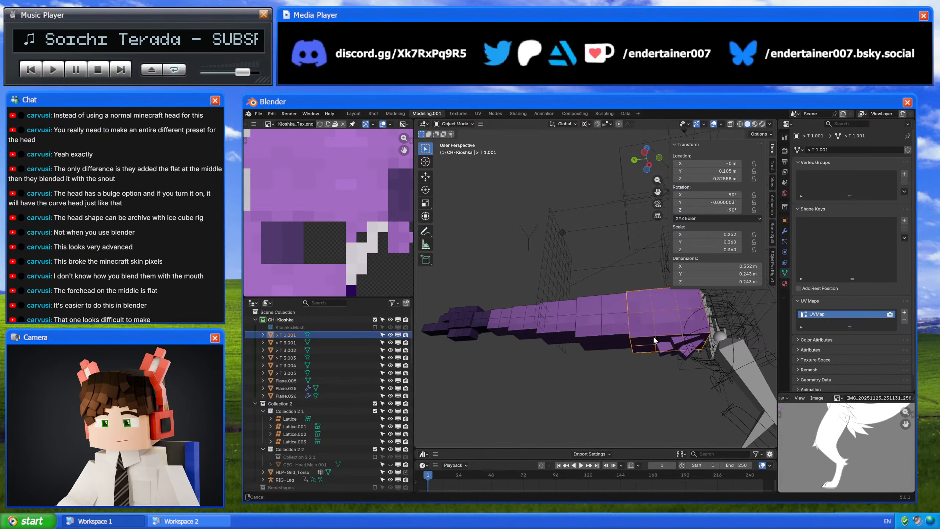
{"action": "double_click", "coordinate": [295, 334]}
{"action": "type", "text": "GEO"}
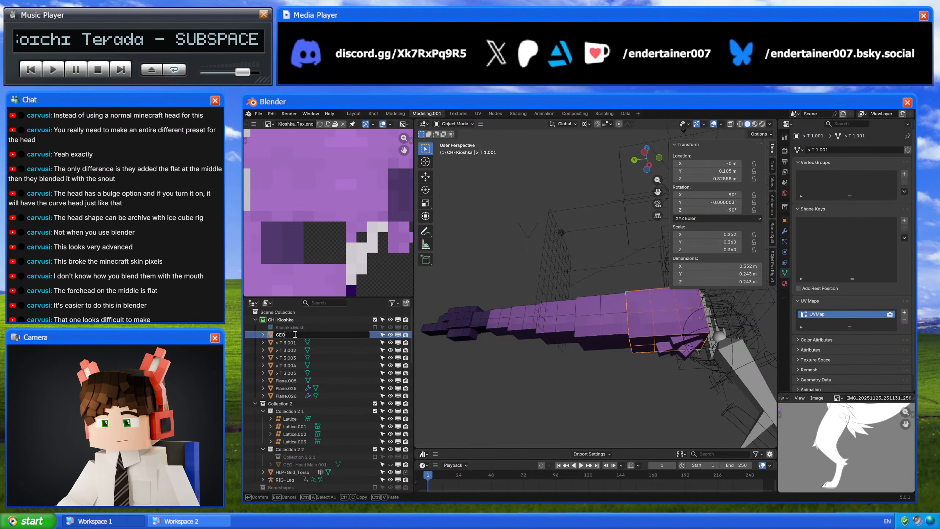
{"action": "type", "text": "-Kioshka"}
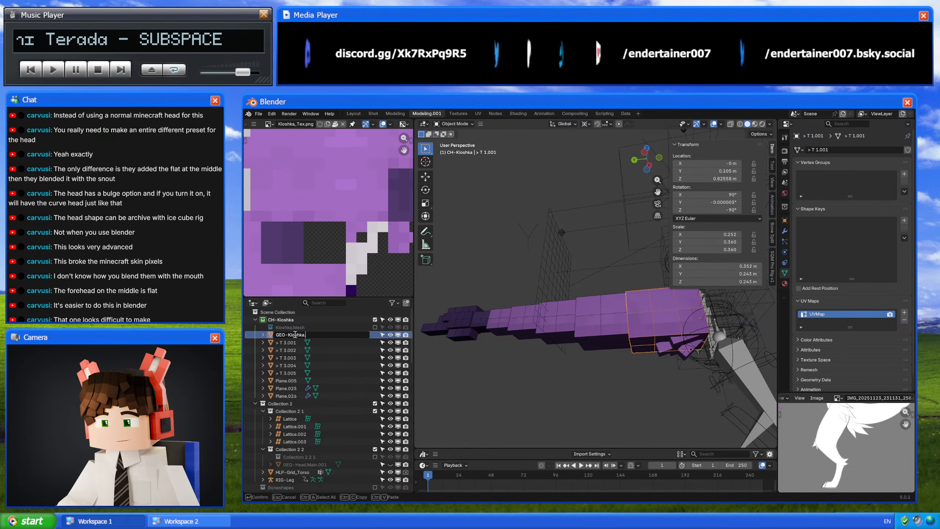
{"action": "type", "text": ".Tail.001"}
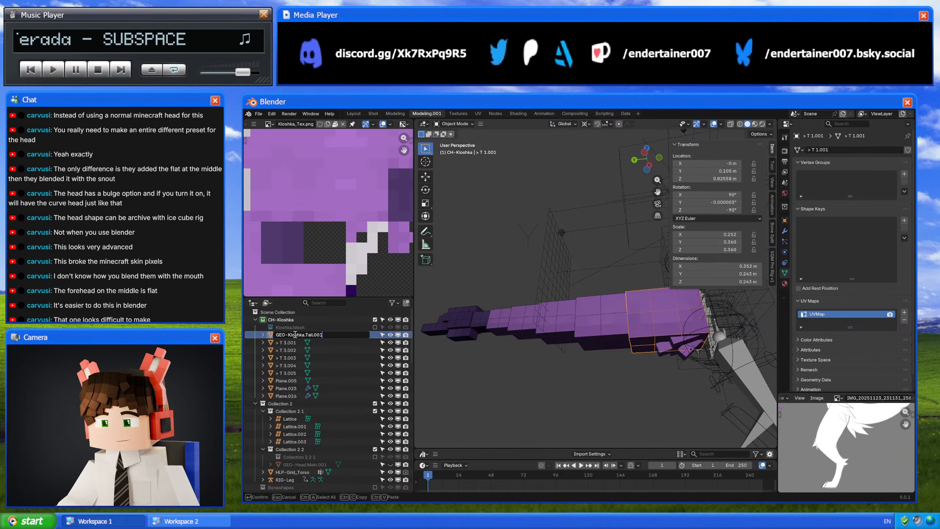
{"action": "left_click_drag", "start_coordinate": [330, 331], "coordinate": [288, 346]}
{"action": "key", "text": "ctrl+c"}
{"action": "key", "text": "Return"}
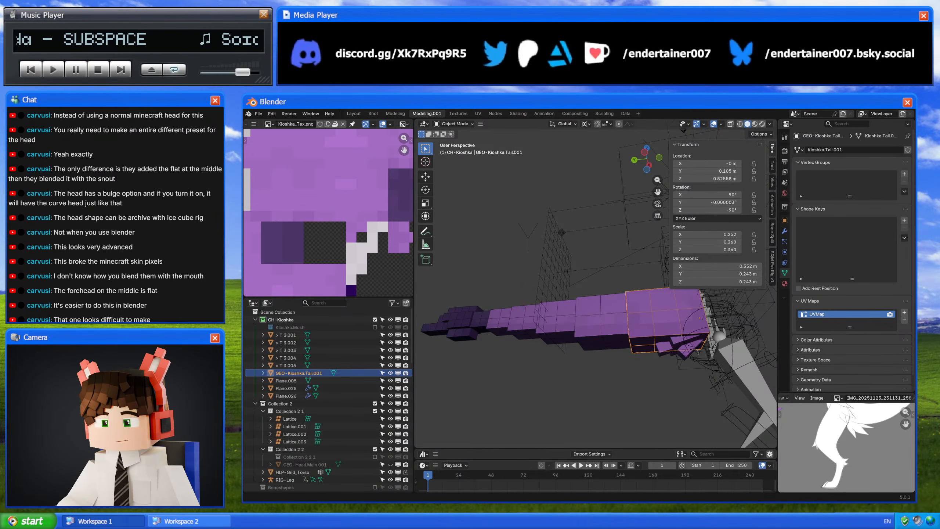
- Rename the second tail segment, > T 3.001, to continue the numbering as GEO-Kioshka.Tail.002
{"action": "double_click", "coordinate": [292, 365]}
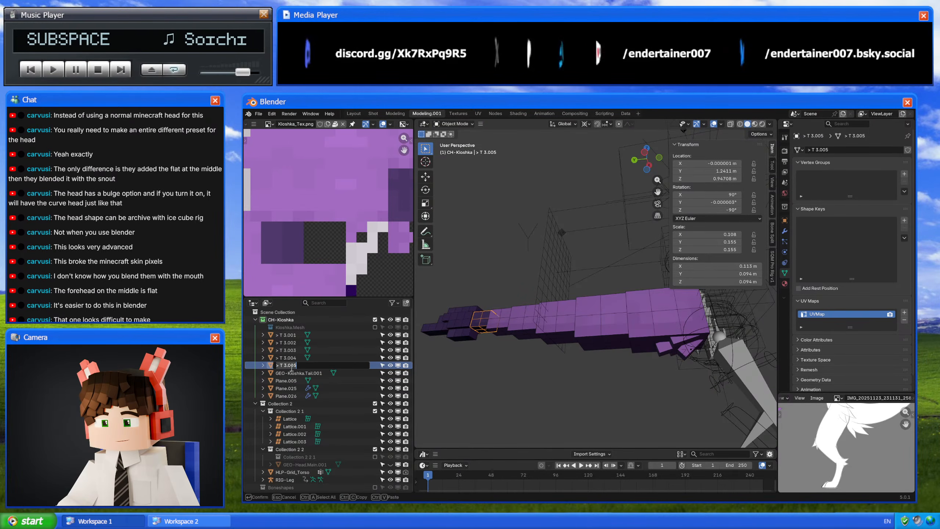
{"action": "key", "text": "Escape"}
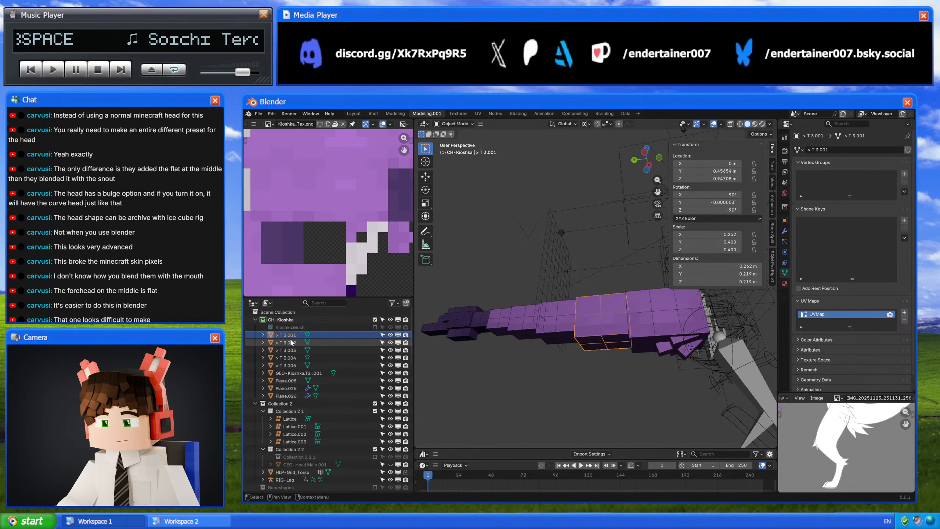
{"action": "left_click", "coordinate": [288, 342]}
{"action": "double_click", "coordinate": [290, 335]}
{"action": "type", "text": "GEO"}
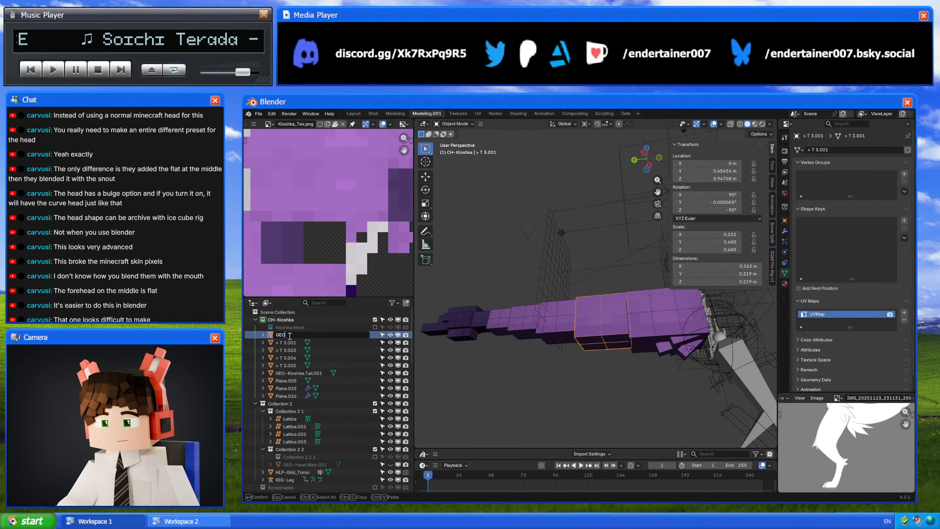
{"action": "type", "text": "-Kioshka.Tail.001"}
{"action": "key", "text": "Return"}
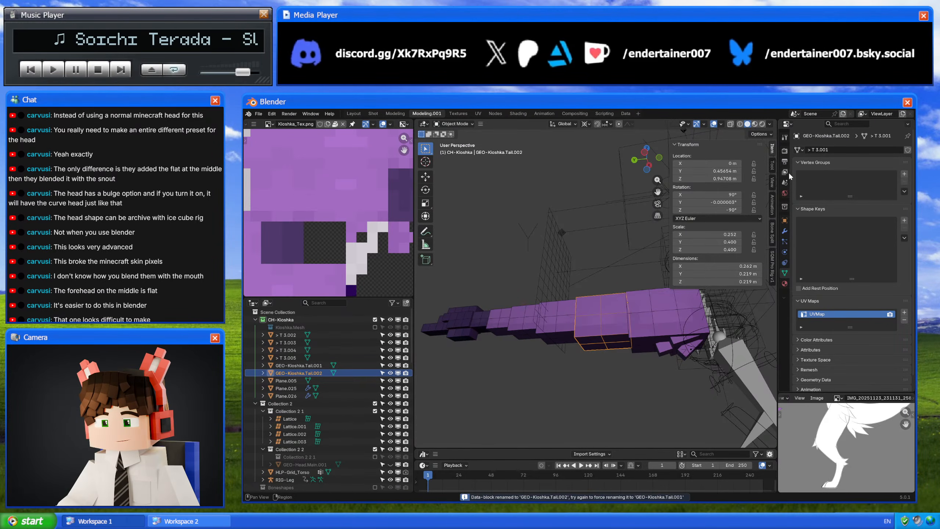
- Rename the third tail segment, > T 3.002, to continue the numbering as GEO-Kioshka.Tail.003
{"action": "left_click", "coordinate": [288, 335]}
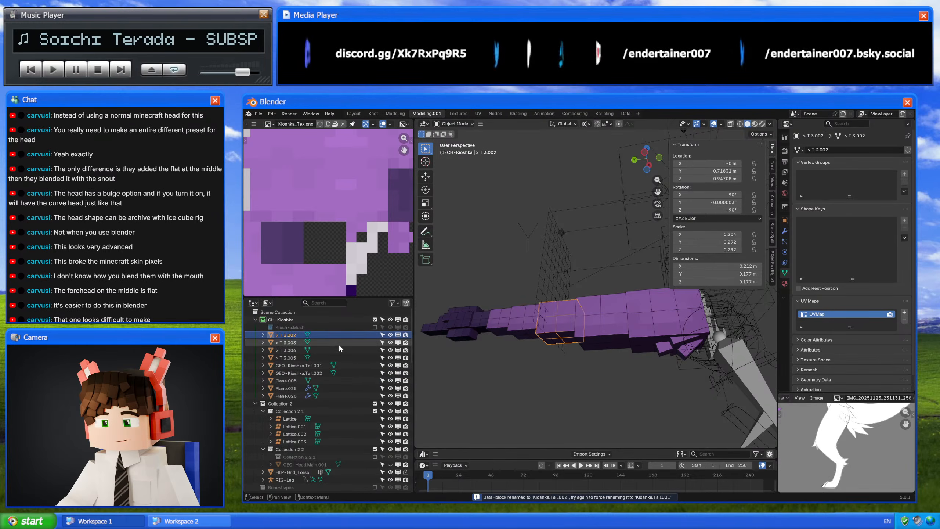
{"action": "double_click", "coordinate": [281, 336]}
{"action": "type", "text": "GEO-"}
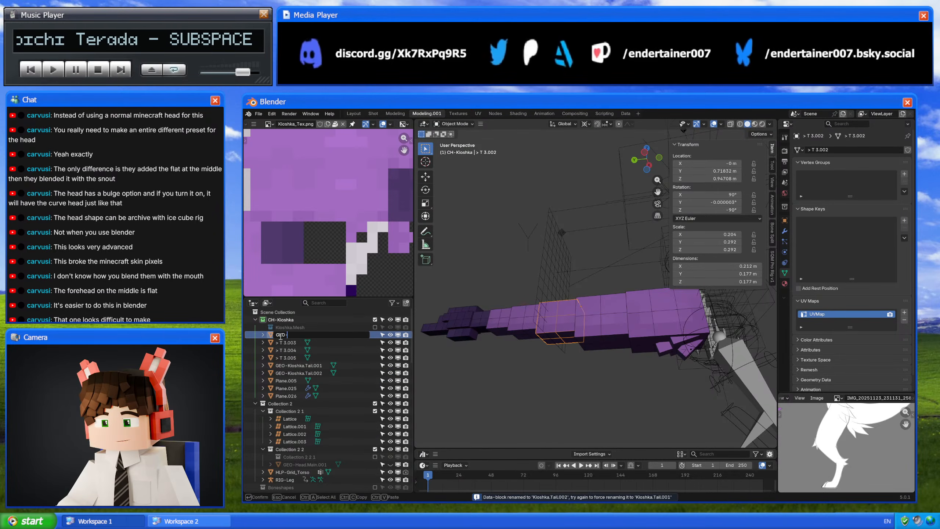
{"action": "key", "text": "ctrl+v"}
{"action": "key", "text": "Return"}
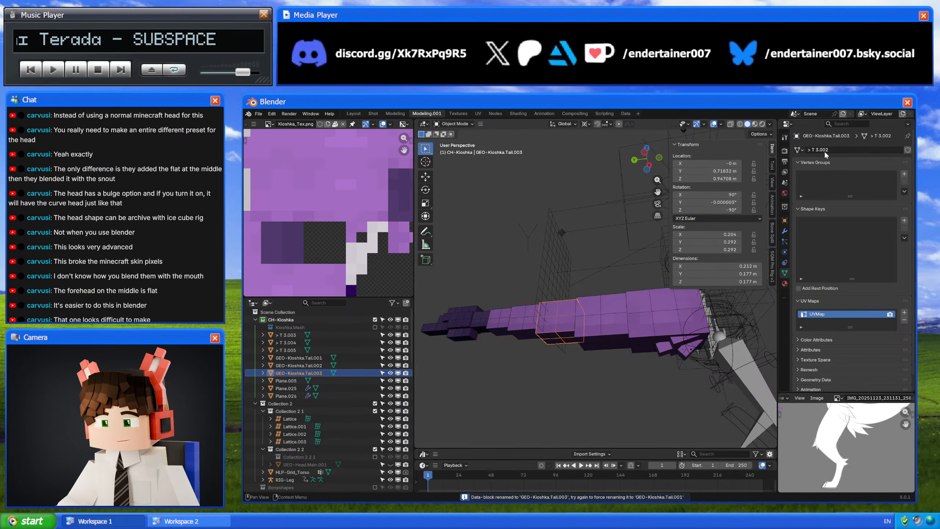
- Rename the fourth tail segment, > T 3.003, to GEO-Kioshka.Tail.004 and its mesh data to Kioshka.Tail.004
{"action": "left_click", "coordinate": [288, 335]}
{"action": "double_click", "coordinate": [293, 336]}
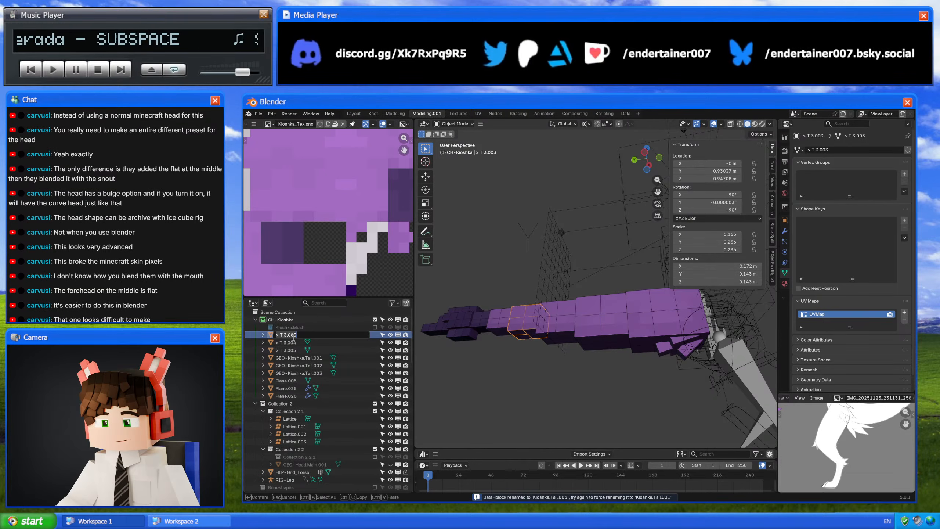
{"action": "type", "text": "GEO-"}
{"action": "key", "text": "ctrl+v"}
{"action": "key", "text": "Return"}
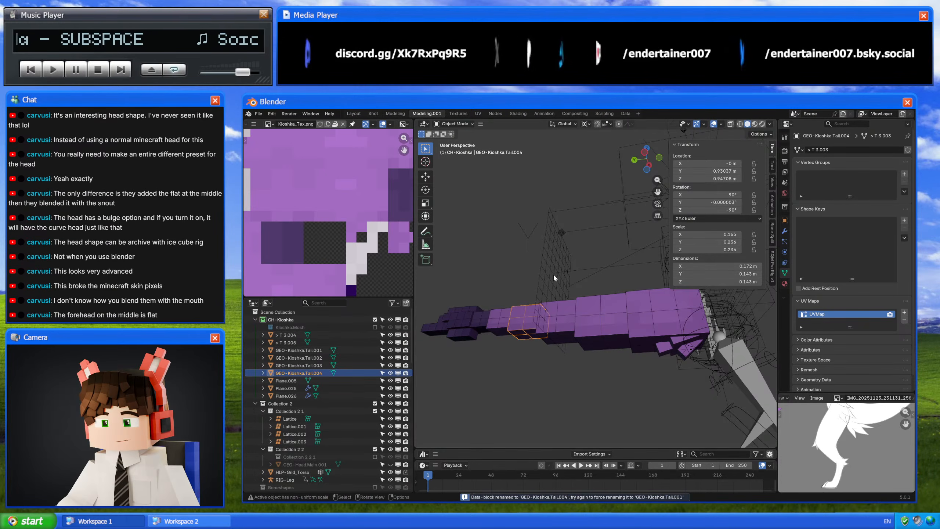
{"action": "left_click", "coordinate": [834, 150]}
{"action": "type", "text": "Kioshka.Tail.004"}
{"action": "key", "text": "Return"}
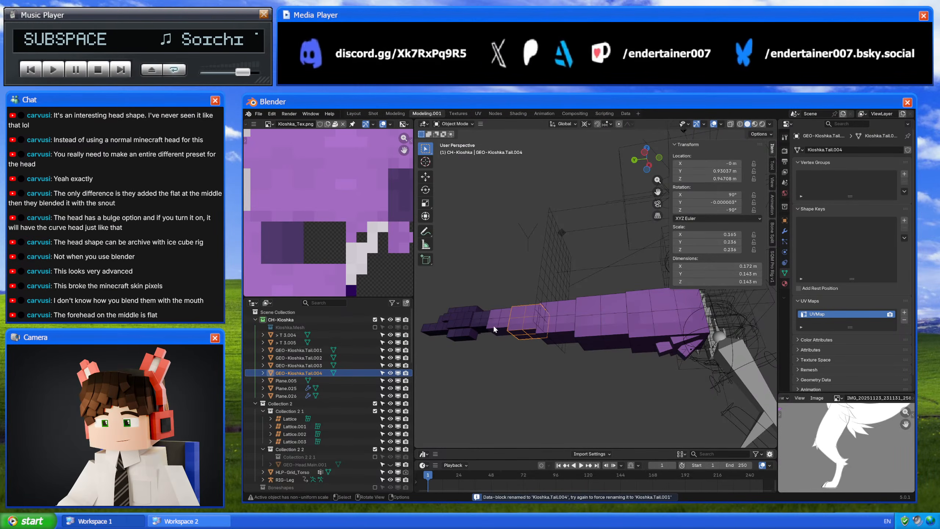
- Rename segments > T 3.004 and > T 3.005 to GEO-Kioshka.Tail.005 and GEO-Kioshka.Tail.006, with matching Kioshka.Tail mesh data names
{"action": "left_click", "coordinate": [292, 335]}
{"action": "double_click", "coordinate": [295, 337]}
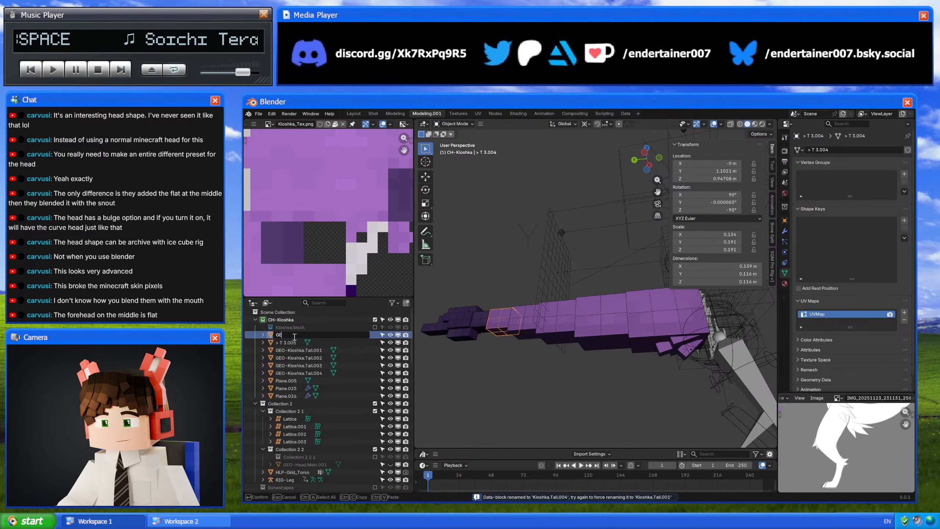
{"action": "type", "text": "GEO-"}
{"action": "key", "text": "ctrl+v"}
{"action": "left_click", "coordinate": [846, 150]}
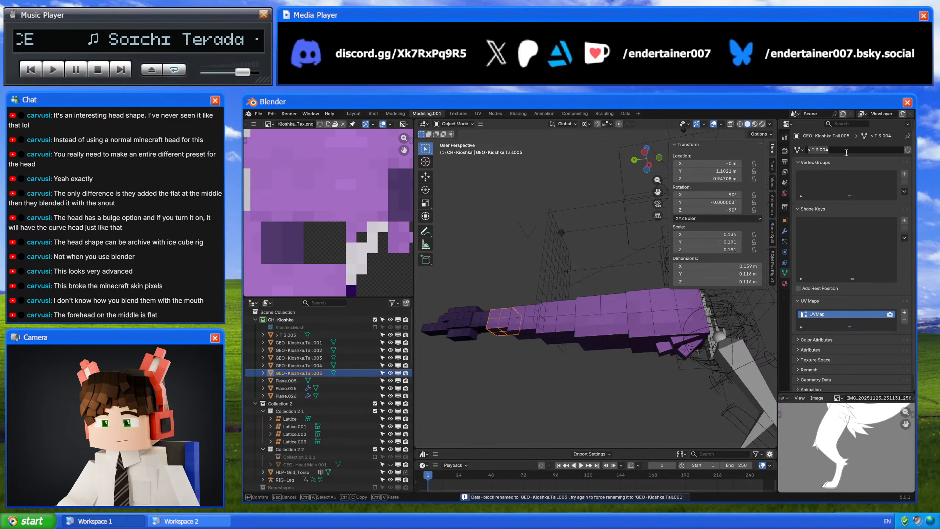
{"action": "key", "text": "ctrl+v"}
{"action": "key", "text": "Return"}
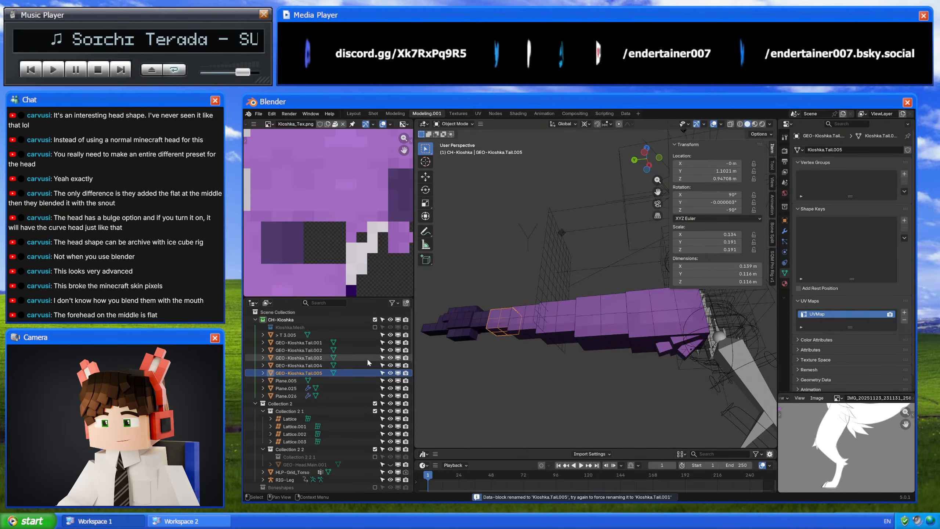
{"action": "double_click", "coordinate": [295, 335]}
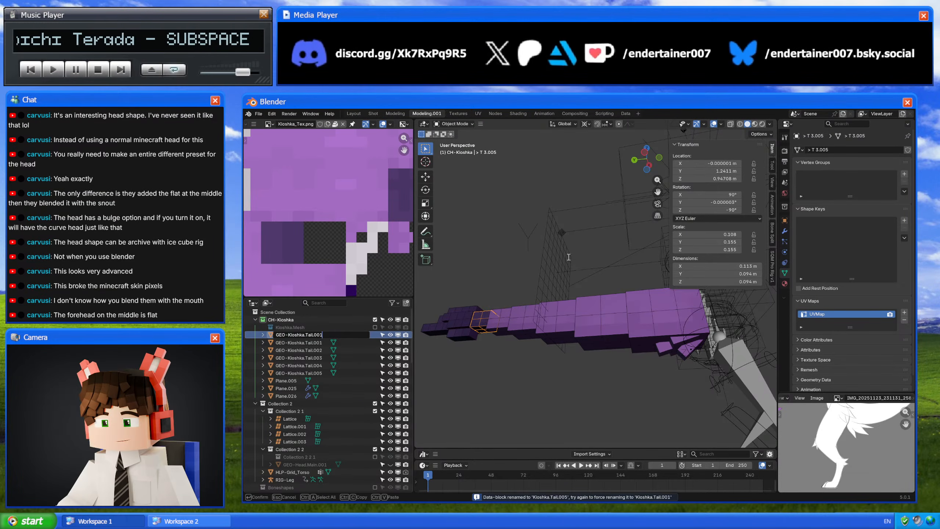
{"action": "key", "text": "Return"}
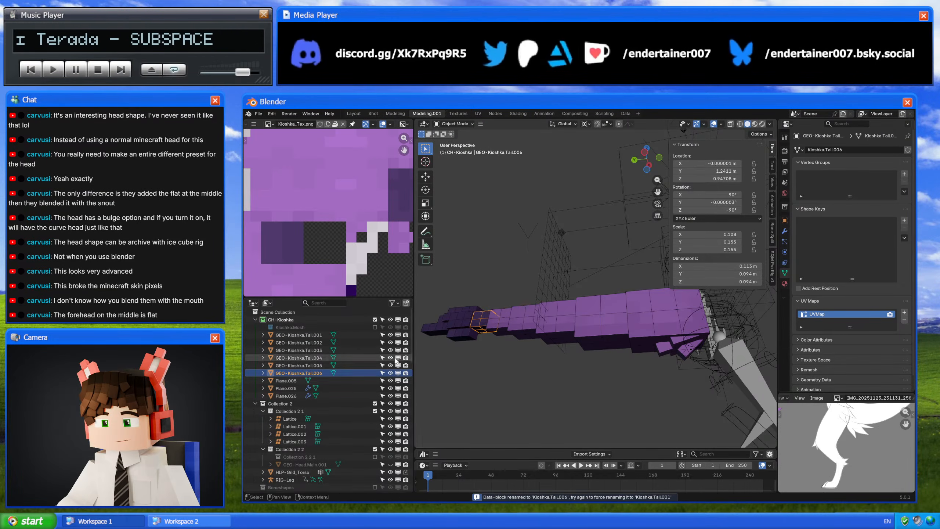
- Rename the tail tip, Plane.005, to GEO-Kioshka.Tail.007 and its mesh data to Kioshka.Tail.007
{"action": "left_click", "coordinate": [287, 380]}
{"action": "double_click", "coordinate": [289, 380]}
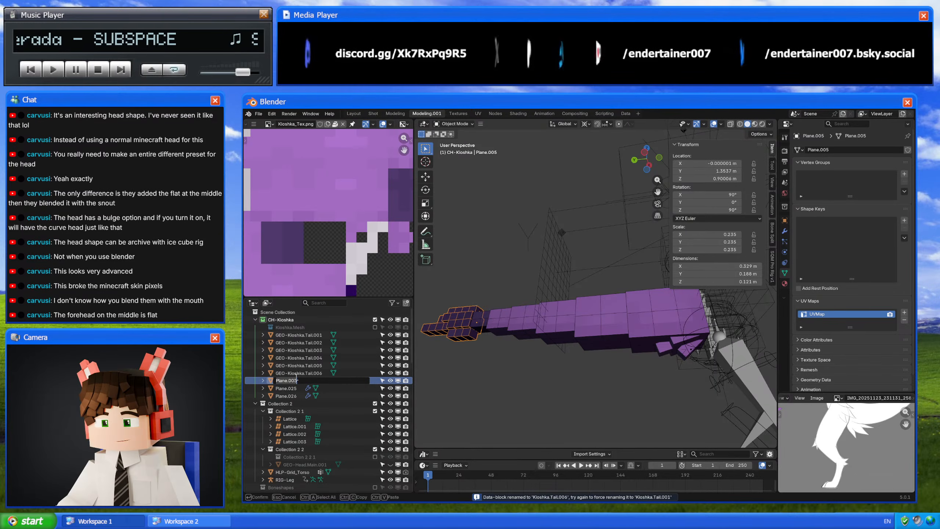
{"action": "key", "text": "Return"}
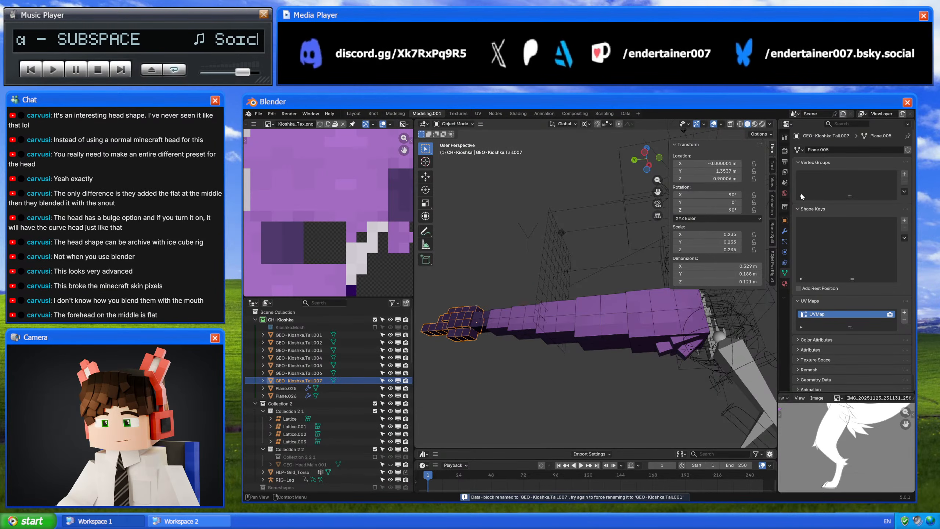
{"action": "double_click", "coordinate": [840, 151]}
{"action": "key", "text": "ctrl+v"}
{"action": "key", "text": "Return"}
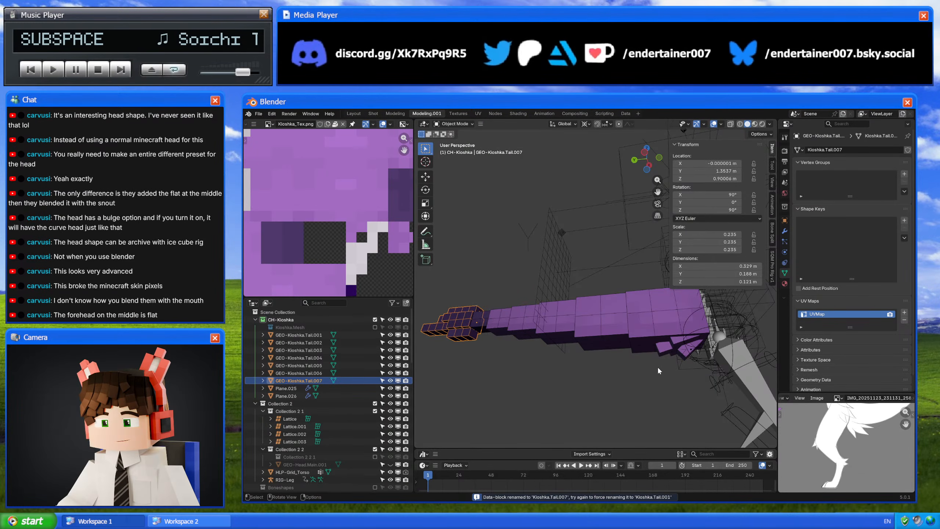
- Rename the fluff piece Plane.025 at the tail base to GEO-Kioshka.Tail.Fluff.Tp
{"action": "left_click", "coordinate": [673, 350]}
{"action": "double_click", "coordinate": [292, 388]}
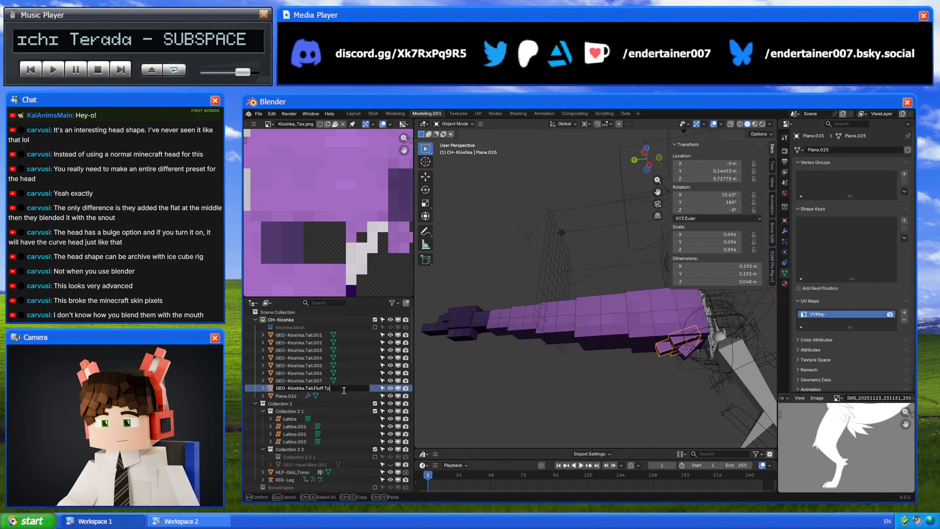
{"action": "key", "text": "Return"}
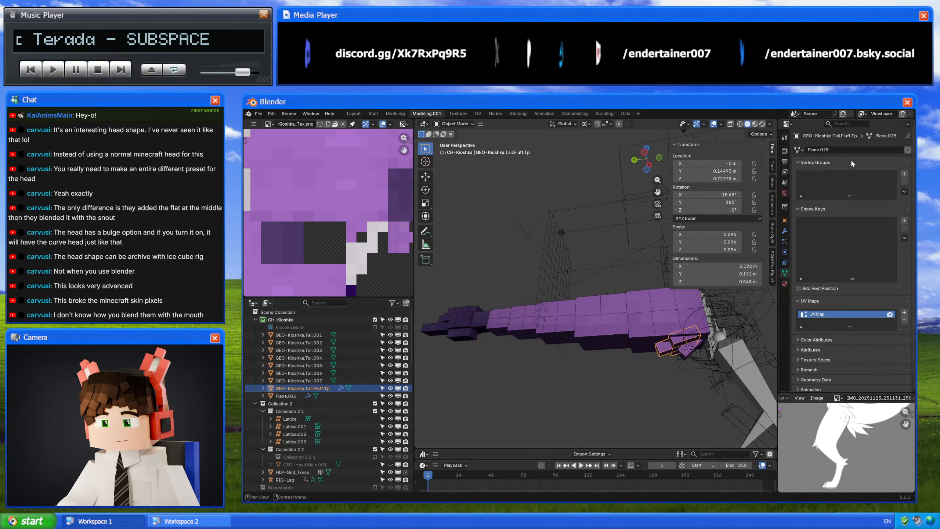
- Rename the fluff piece Plane.026 to GEO-Kioshka.Tail.Fluff.Bt and its mesh data to Kioshka.Tail.Fluff.Bt
{"action": "double_click", "coordinate": [292, 396]}
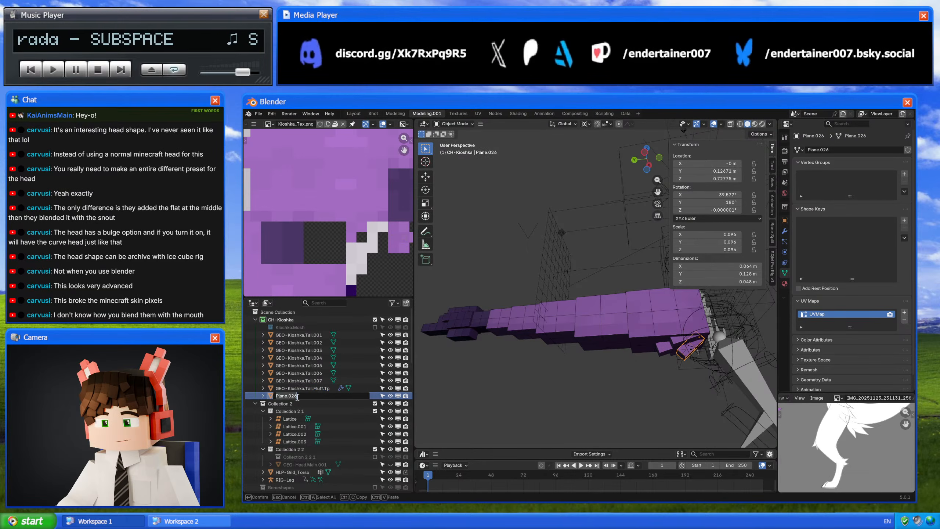
{"action": "key", "text": "BackSpace"}
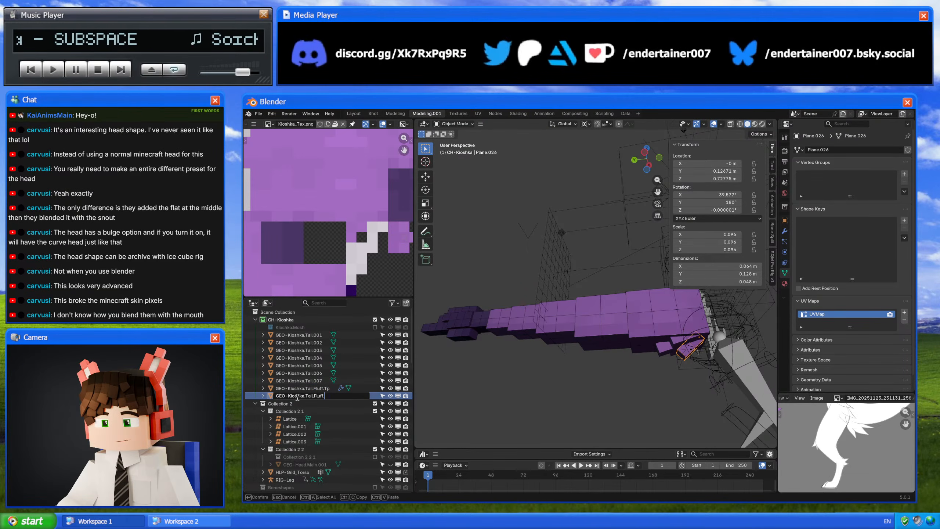
{"action": "key", "text": "Return"}
{"action": "left_click", "coordinate": [831, 150]}
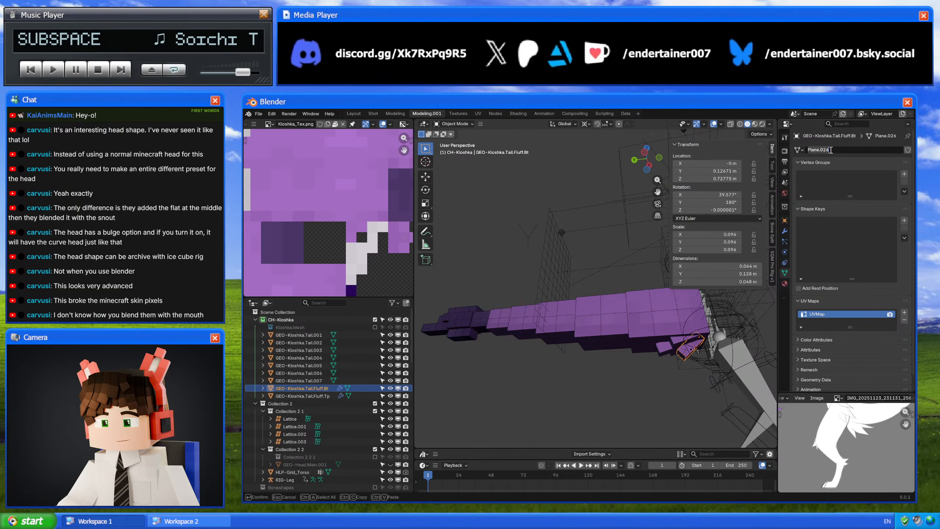
{"action": "type", "text": "Kioshka.Tail.Fluff.Tp"}
{"action": "key", "text": "BackSpace"}
{"action": "key", "text": "BackSpace"}
{"action": "type", "text": "Bt"}
{"action": "key", "text": "Return"}
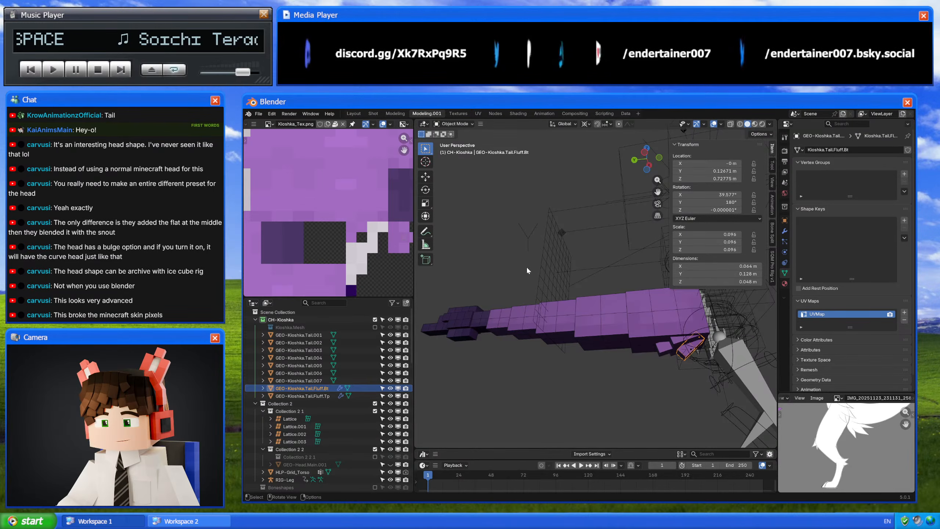
- Try to move all seven tail segments and both fluff pieces into the Kioshka.Mesh collection, and undo the move
{"action": "left_click", "coordinate": [325, 336]}
{"action": "left_click", "coordinate": [316, 396], "text": "shift"}
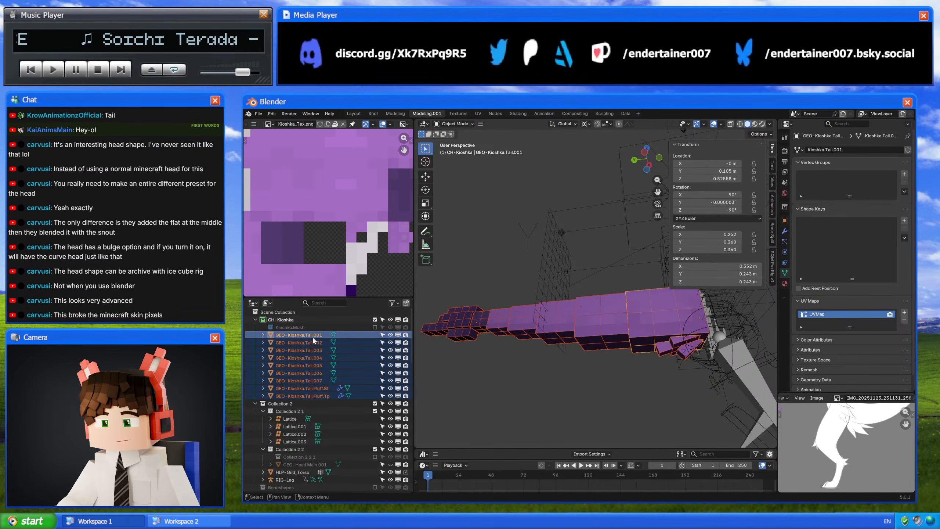
{"action": "left_click_drag", "start_coordinate": [313, 336], "coordinate": [320, 328]}
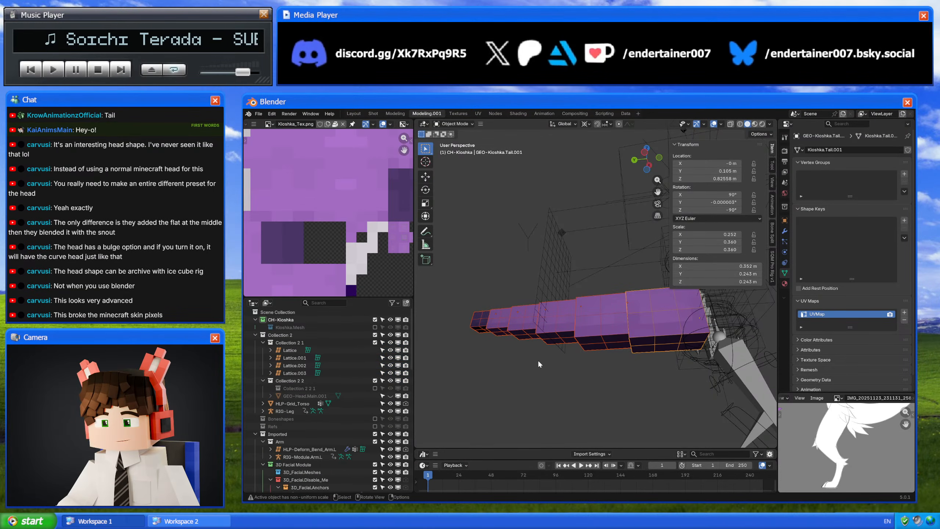
{"action": "key", "text": "ctrl+z"}
{"action": "key", "text": "g"}
{"action": "key", "text": "Escape"}
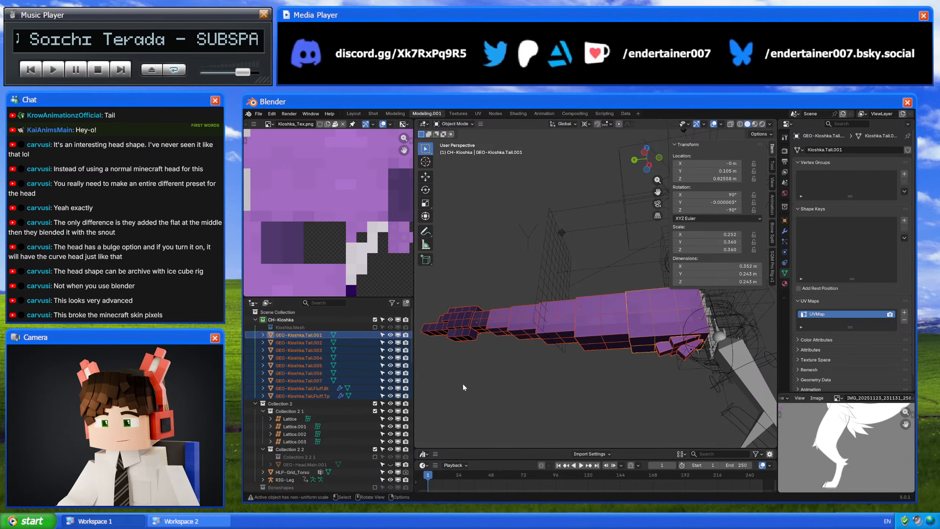
- Clear the parent of all tail segments and both fluff pieces while keeping their transformation
{"action": "left_click", "coordinate": [298, 335]}
{"action": "left_click", "coordinate": [306, 394], "text": "shift"}
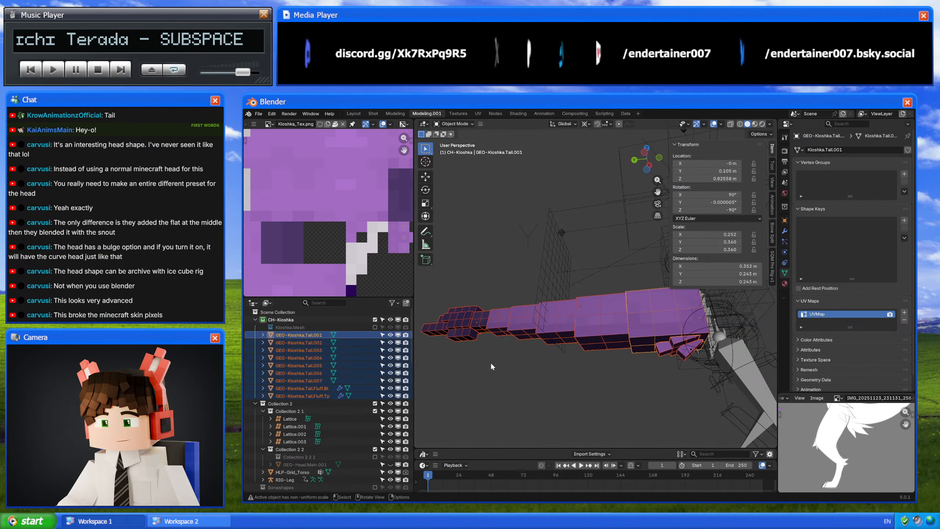
{"action": "key", "text": "alt+p"}
{"action": "left_click", "coordinate": [507, 365]}
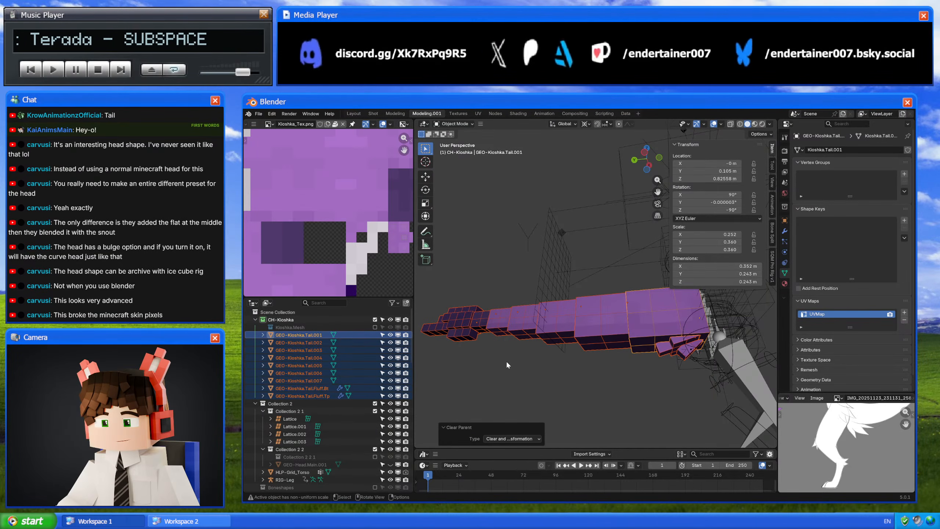
{"action": "left_click", "coordinate": [506, 360]}
{"action": "left_click", "coordinate": [503, 322]}
- Try to move only GEO-Kioshka.Tail.001 through GEO-Kioshka.Tail.007 into Kioshka.Mesh, and undo the move
{"action": "left_click", "coordinate": [323, 336]}
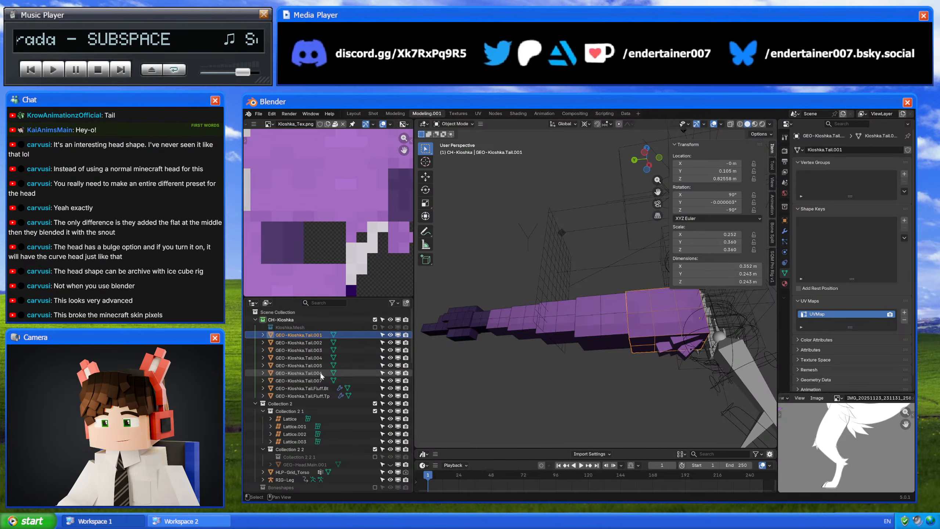
{"action": "left_click", "coordinate": [321, 381], "text": "shift"}
{"action": "left_click_drag", "start_coordinate": [317, 341], "coordinate": [323, 326]}
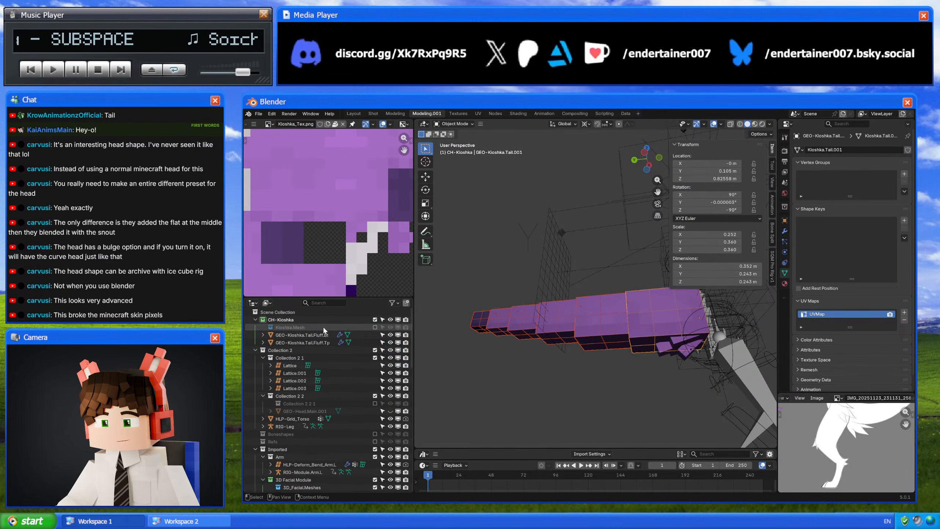
{"action": "key", "text": "ctrl+z"}
{"action": "key", "text": "g"}
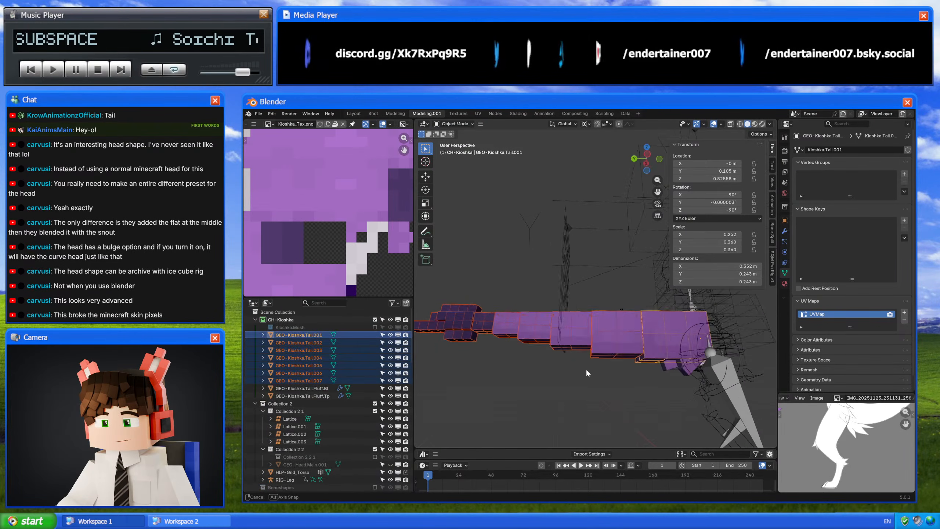
{"action": "right_click", "coordinate": [581, 397]}
{"action": "middle_click_drag", "start_coordinate": [585, 395], "coordinate": [676, 405]}
- Locate the other collection that holds the tail segments by test-moving them into Kioshka.Mesh, and undo the move
{"action": "left_click_drag", "start_coordinate": [310, 355], "coordinate": [317, 328]}
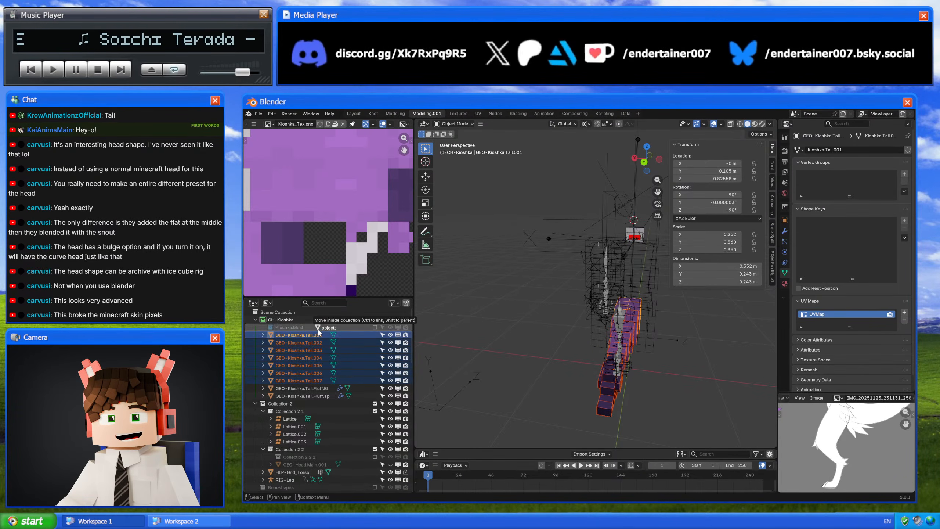
{"action": "middle_click_drag", "start_coordinate": [621, 368], "coordinate": [566, 354]}
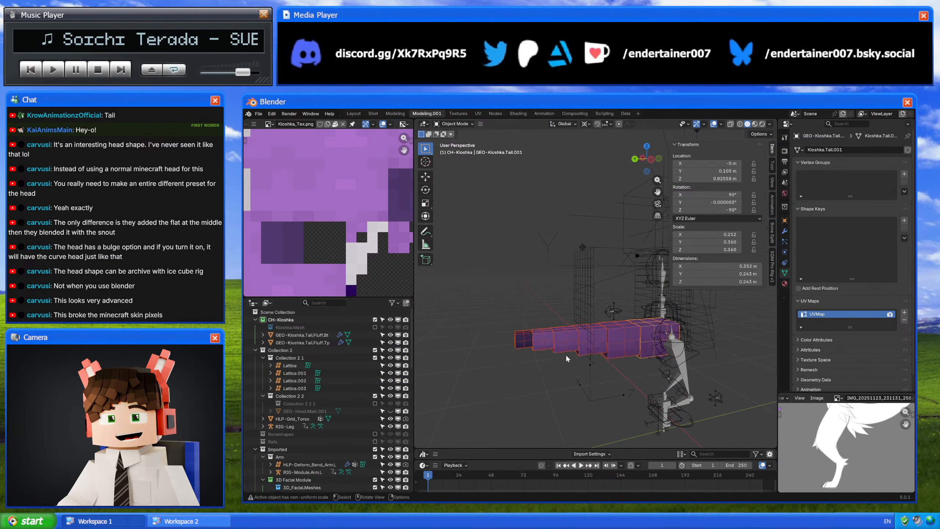
{"action": "left_click", "coordinate": [548, 337]}
{"action": "scroll", "coordinate": [330, 367], "scroll_direction": "down", "scroll_amount": 7}
{"action": "scroll", "coordinate": [329, 368], "scroll_direction": "down", "scroll_amount": 10}
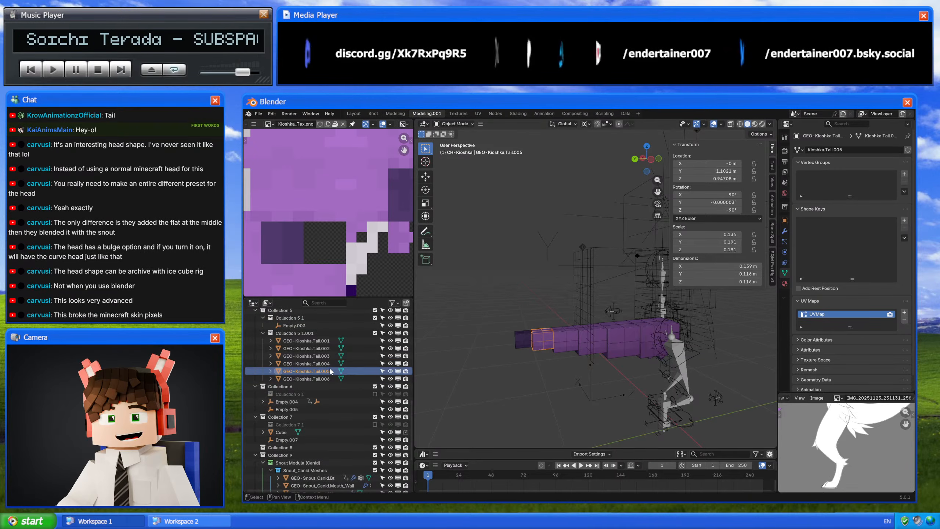
{"action": "key", "text": "ctrl+z"}
{"action": "key", "text": "ctrl+z"}
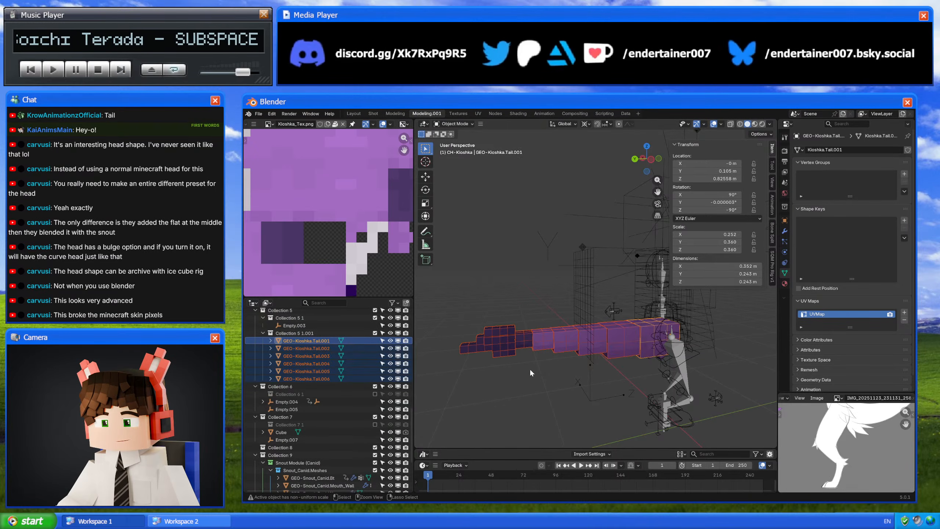
- Move the collection Collection 5 1.001, which also links the tail segments, into CH-Kioshka
{"action": "left_click", "coordinate": [315, 335]}
{"action": "left_click_drag", "start_coordinate": [309, 335], "coordinate": [326, 318]}
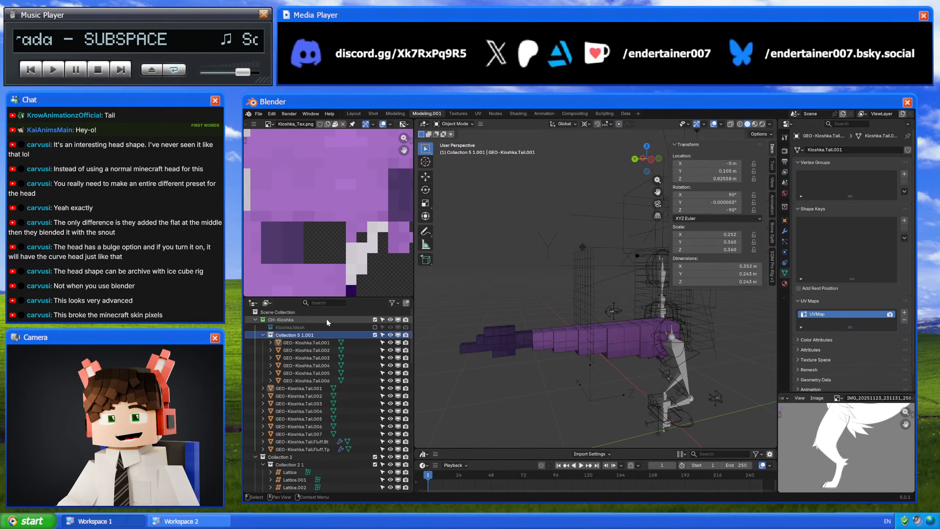
{"action": "right_click", "coordinate": [312, 336]}
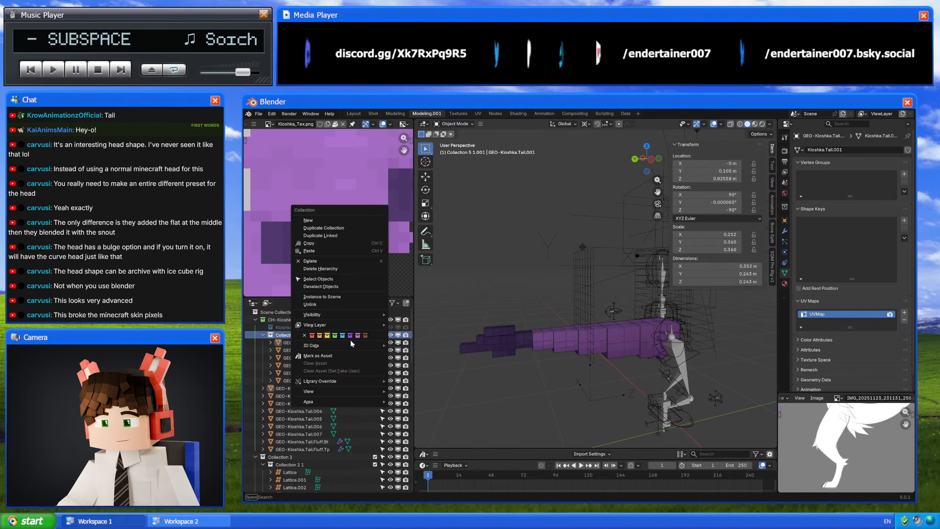
{"action": "left_click", "coordinate": [297, 341]}
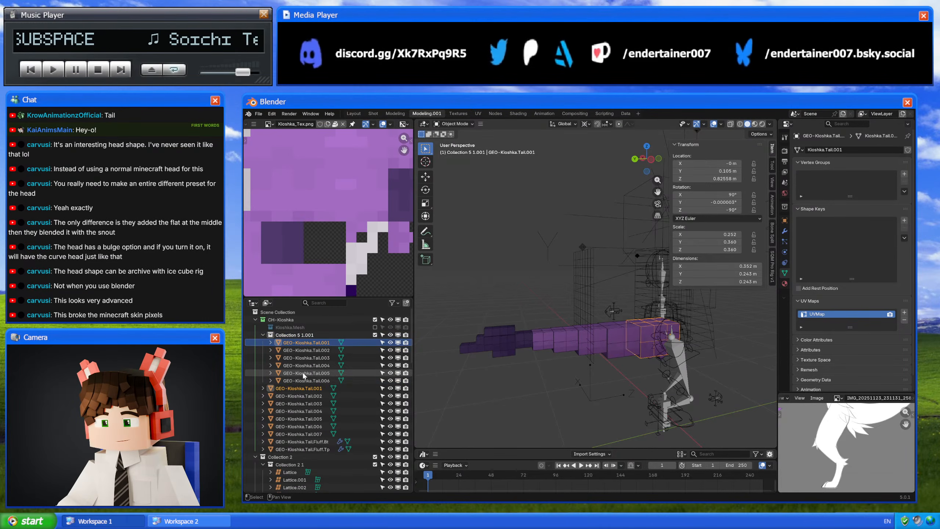
- Compare the tail segments linked in both places and delete the redundant collection Collection 5 1.001 from CH-Kioshka
{"action": "left_click", "coordinate": [303, 380], "text": "shift"}
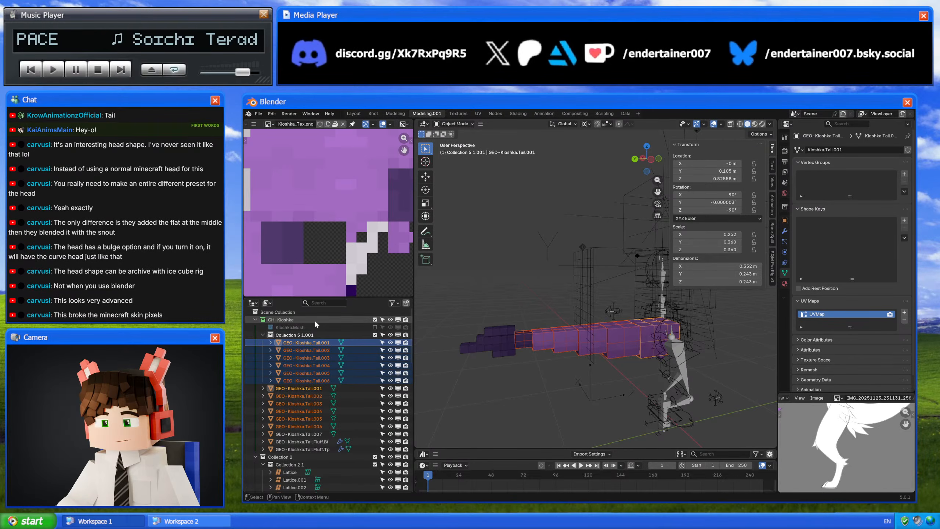
{"action": "left_click", "coordinate": [311, 336]}
{"action": "left_click", "coordinate": [317, 342]}
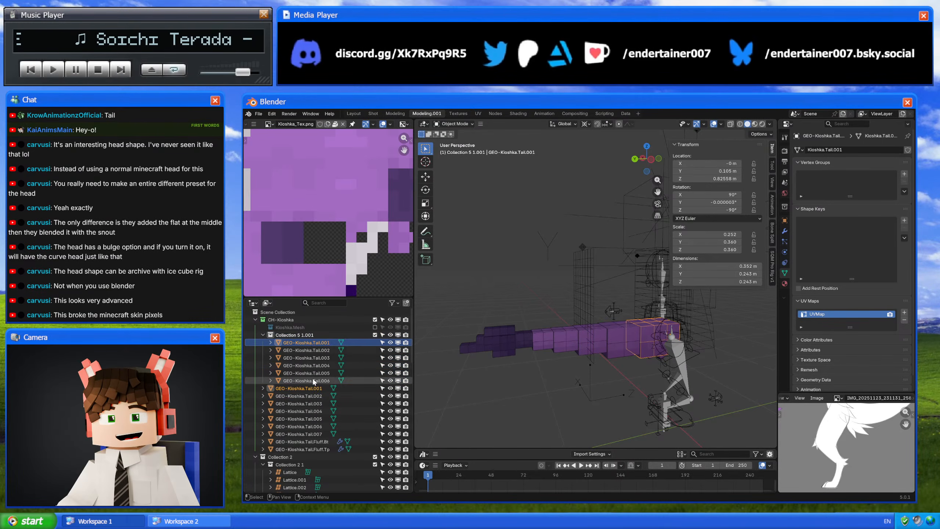
{"action": "left_click", "coordinate": [311, 381], "text": "shift"}
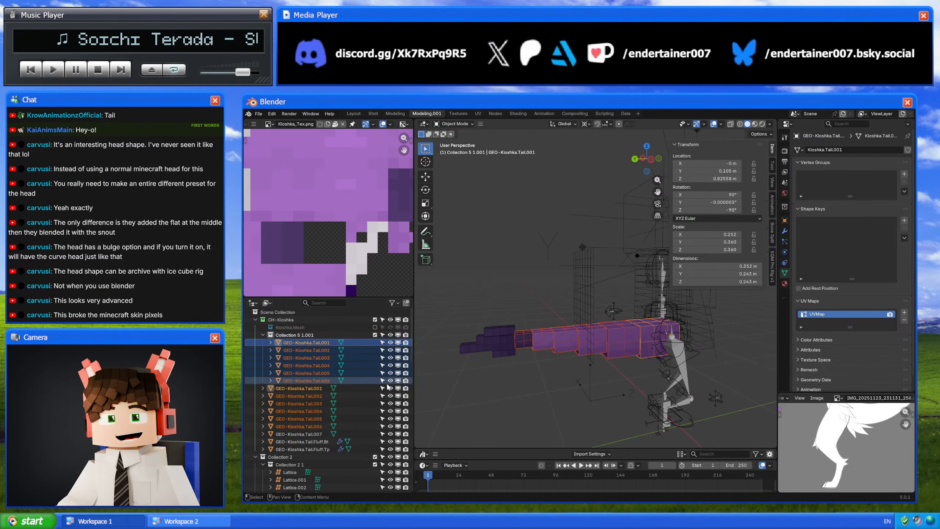
{"action": "left_click", "coordinate": [304, 386]}
{"action": "left_click", "coordinate": [312, 418], "text": "shift"}
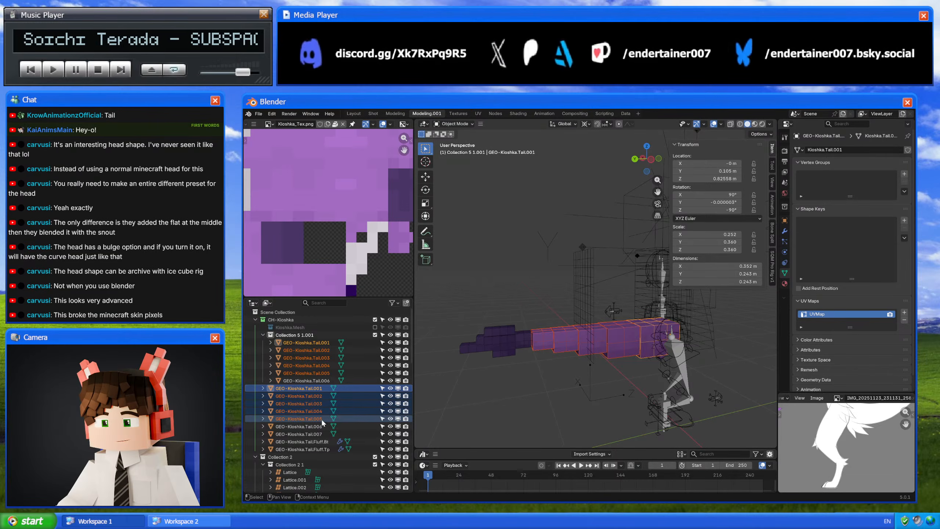
{"action": "left_click", "coordinate": [320, 426], "text": "shift"}
{"action": "left_click", "coordinate": [319, 432], "text": "shift"}
{"action": "left_click_drag", "start_coordinate": [319, 433], "coordinate": [329, 338]}
{"action": "left_click", "coordinate": [328, 338]}
{"action": "key", "text": "x"}
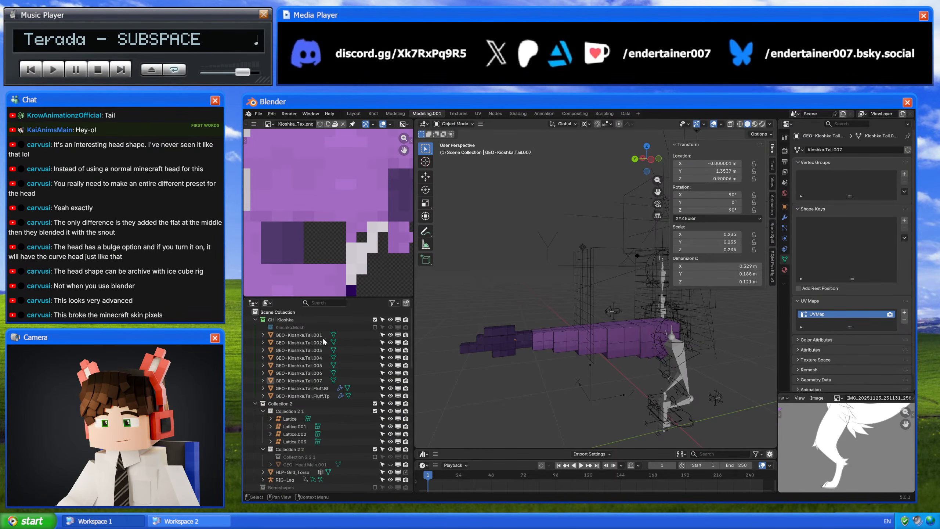
- Move the seven GEO-Kioshka.Tail segments and both tail fluff pieces from CH-Kioshka into the Kioshka.Mesh collection
{"action": "left_click", "coordinate": [322, 337], "text": "shift"}
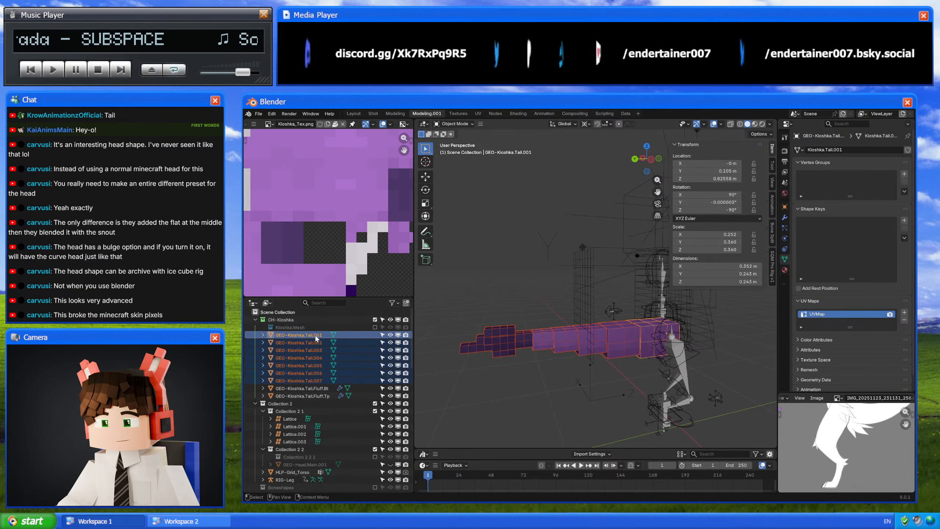
{"action": "key", "text": "x"}
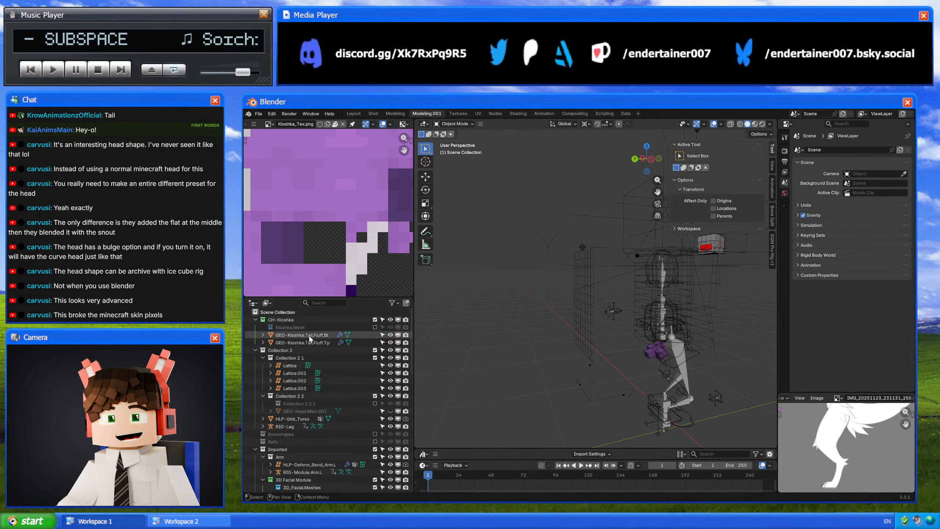
{"action": "left_click", "coordinate": [309, 335]}
{"action": "key", "text": "x"}
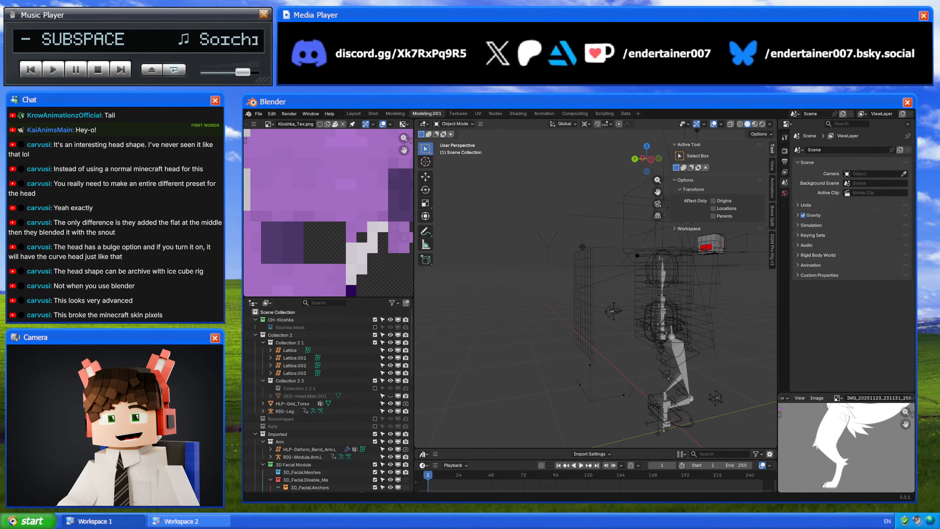
- Rename the lower snout mesh GEO-Snout_Canid.Bt in Snout_Canid.Meshes to GEO-Kioshka.Snout.Bt
{"action": "middle_click_drag", "start_coordinate": [638, 247], "coordinate": [588, 263]}
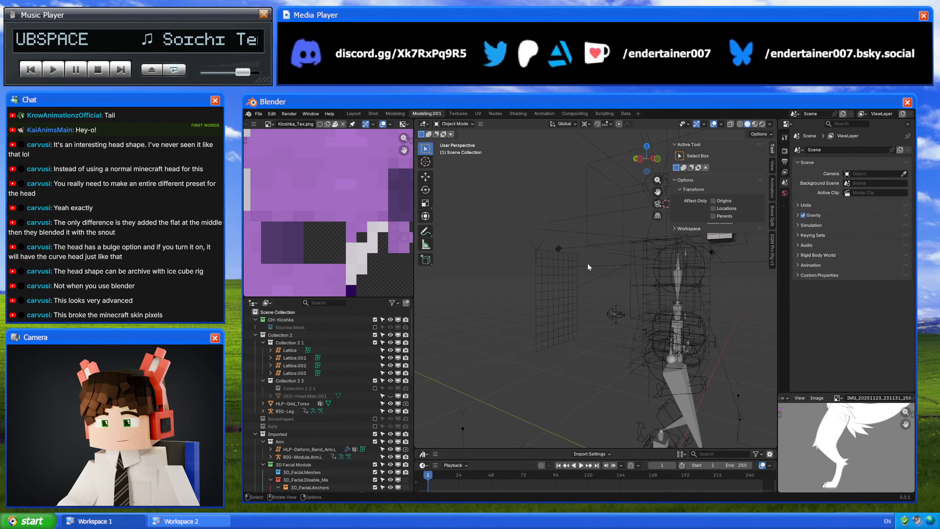
{"action": "middle_click_drag", "start_coordinate": [620, 297], "coordinate": [577, 347], "text": "shift"}
{"action": "scroll", "coordinate": [578, 347], "scroll_direction": "up", "scroll_amount": 4}
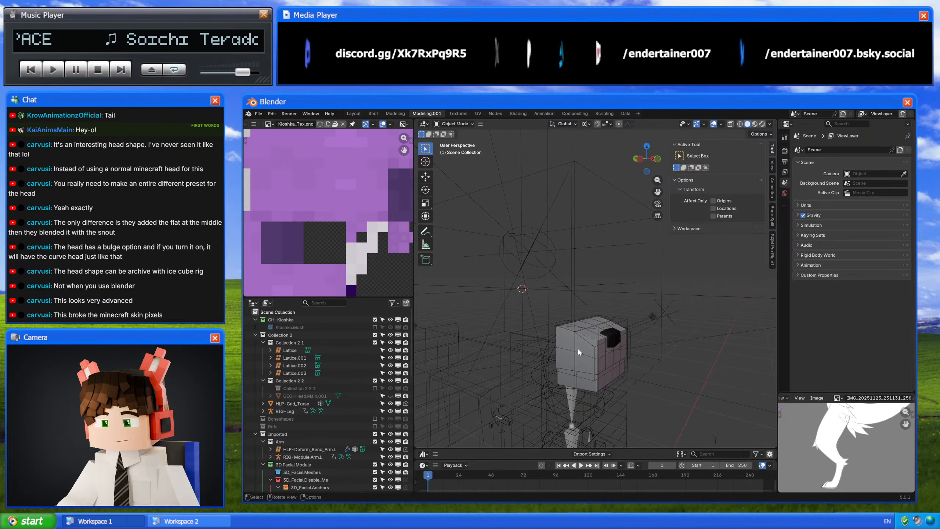
{"action": "left_click", "coordinate": [578, 348]}
{"action": "scroll", "coordinate": [345, 382], "scroll_direction": "down", "scroll_amount": 20}
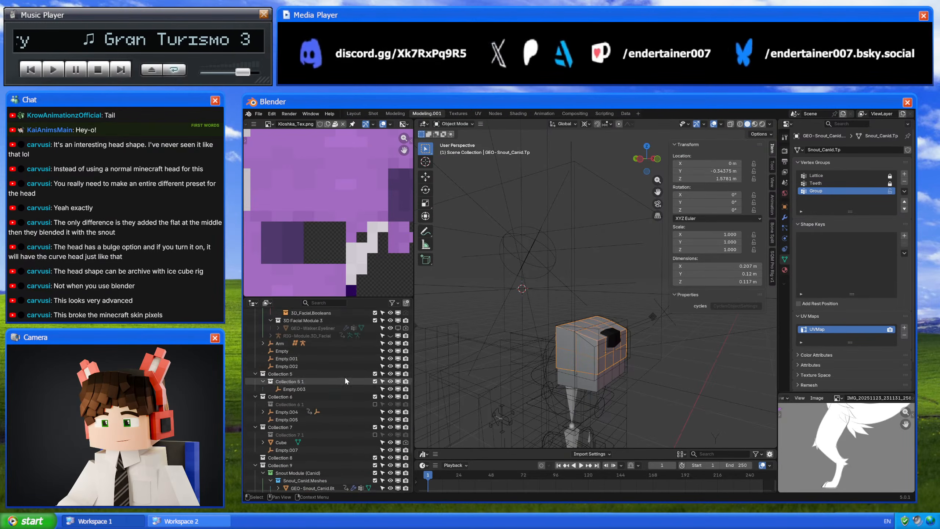
{"action": "double_click", "coordinate": [304, 394]}
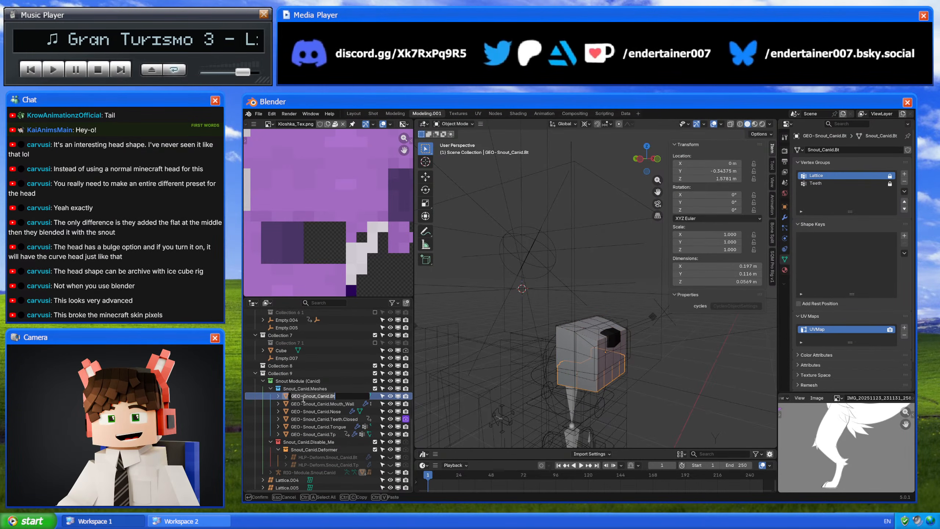
{"action": "left_click", "coordinate": [303, 396]}
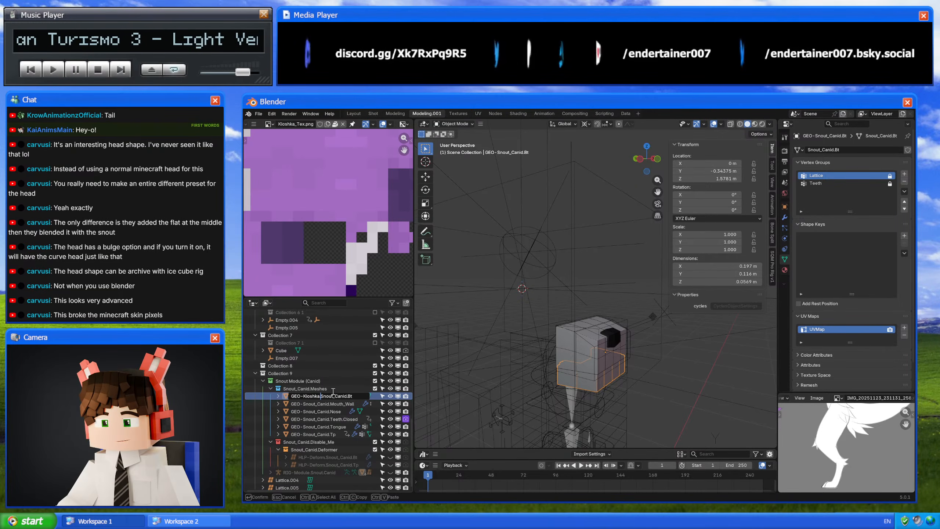
{"action": "type", "text": "Kioshka."}
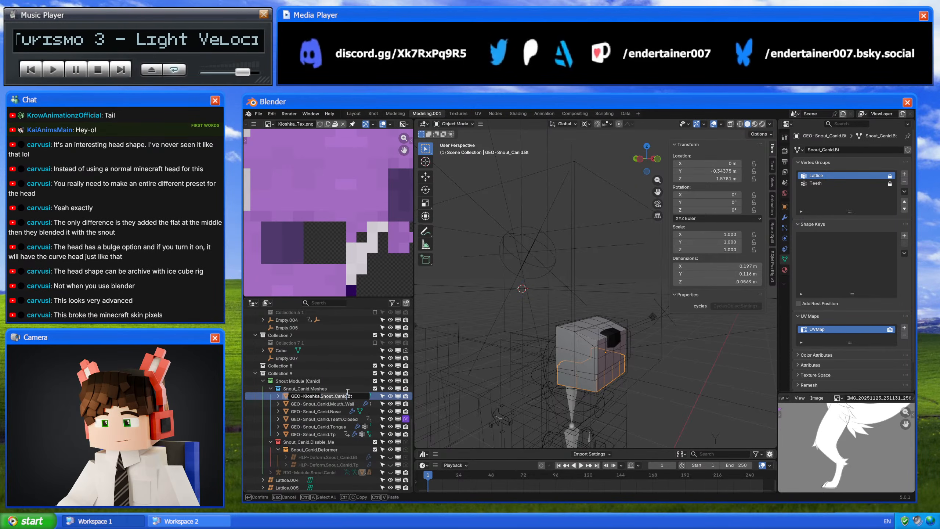
{"action": "type", "text": "S"}
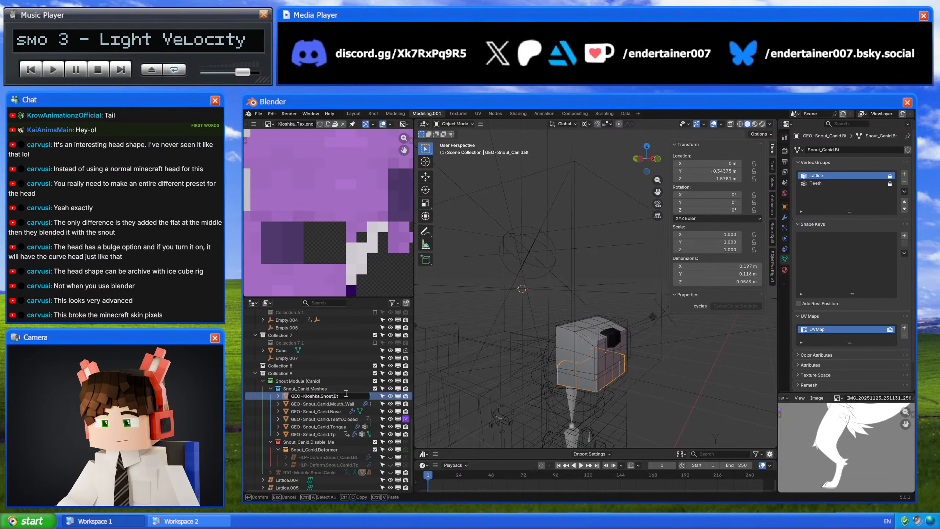
{"action": "left_click", "coordinate": [300, 396]}
{"action": "key", "text": "Return"}
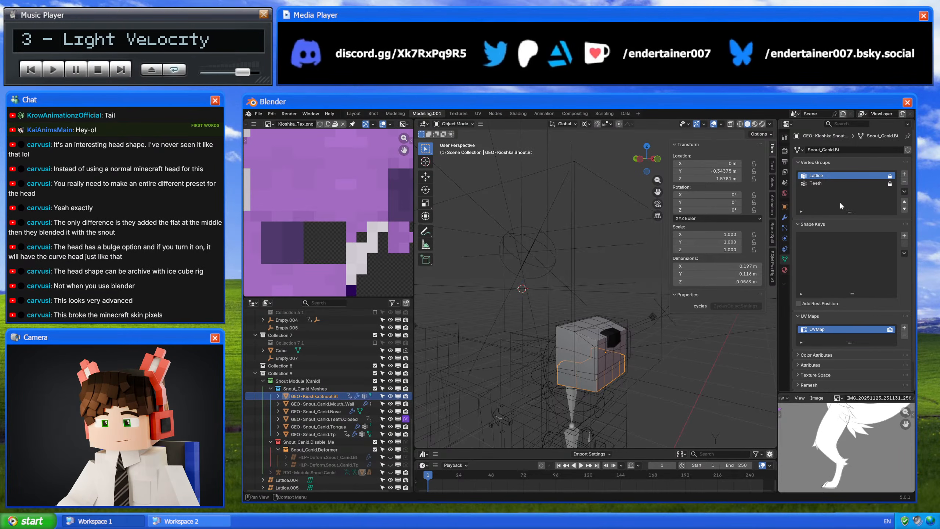
- Rename the lower snout's mesh data to Kioshka.Snout.Bt
{"action": "left_click", "coordinate": [845, 148]}
{"action": "type", "text": "Kioshka.Snout.Bt"}
{"action": "key", "text": "Return"}
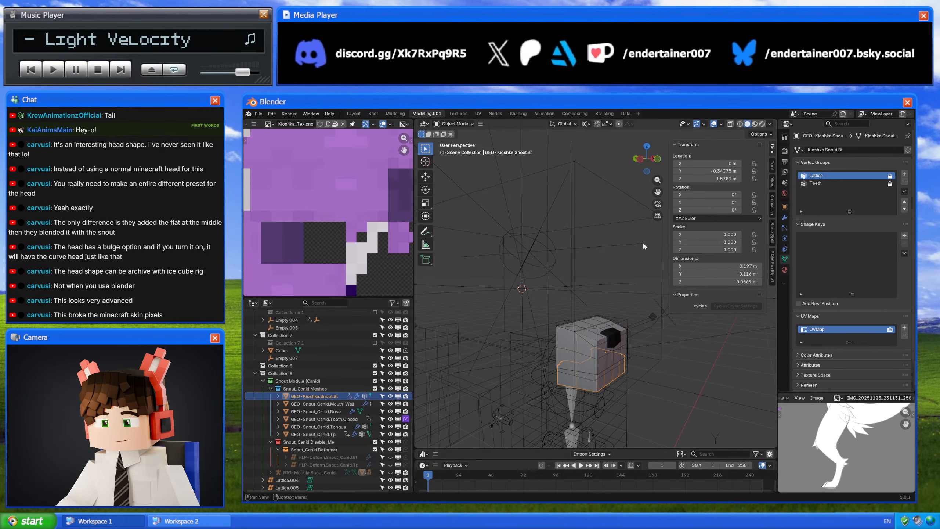
- Rename the mouth wall object to GEO-Kioshka.Snout.Mouth_Wall and its mesh data to Kioshka.Snout.Mouth_Wall
{"action": "left_click", "coordinate": [330, 403]}
{"action": "double_click", "coordinate": [330, 404]}
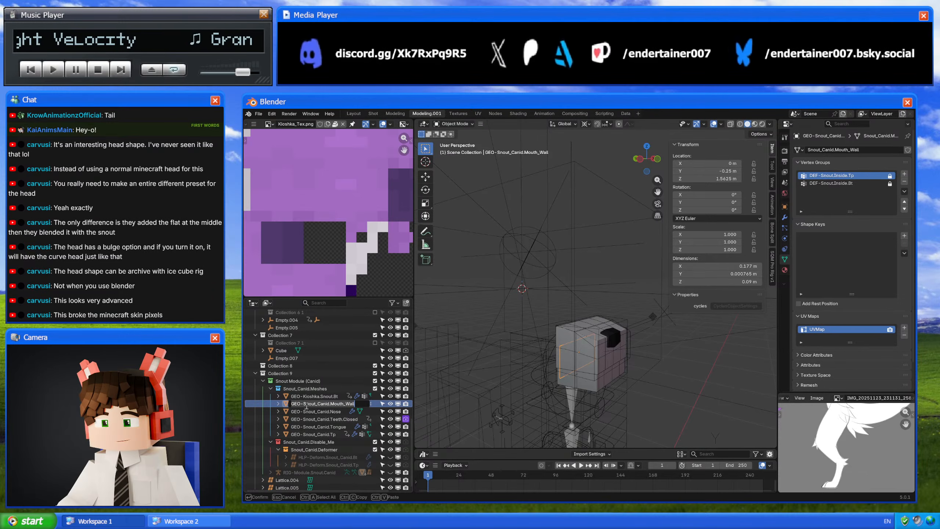
{"action": "type", "text": "Kioshka.Snout.Bt"}
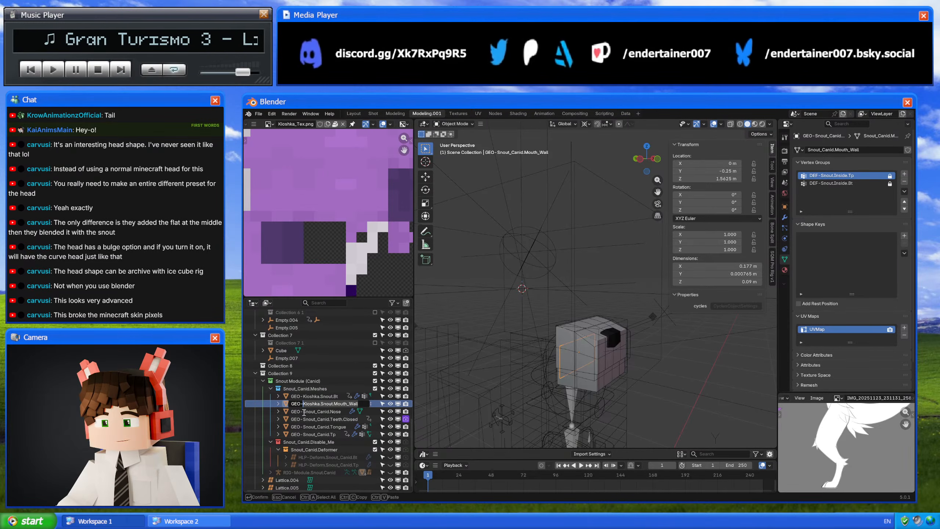
{"action": "key", "text": "Return"}
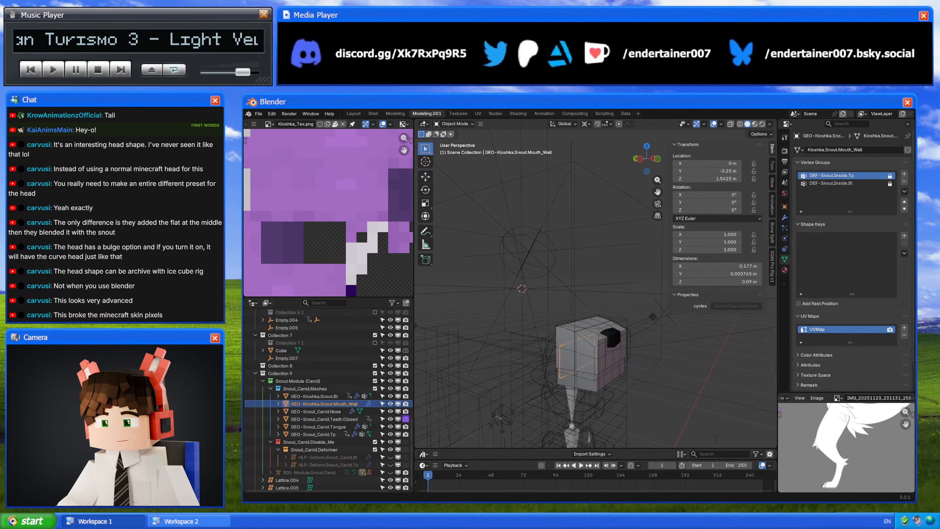
- Rename the nose object to GEO-Kioshka.Snout.Nose and its mesh data to Kioshka.Snout.Nose
{"action": "left_click", "coordinate": [315, 412]}
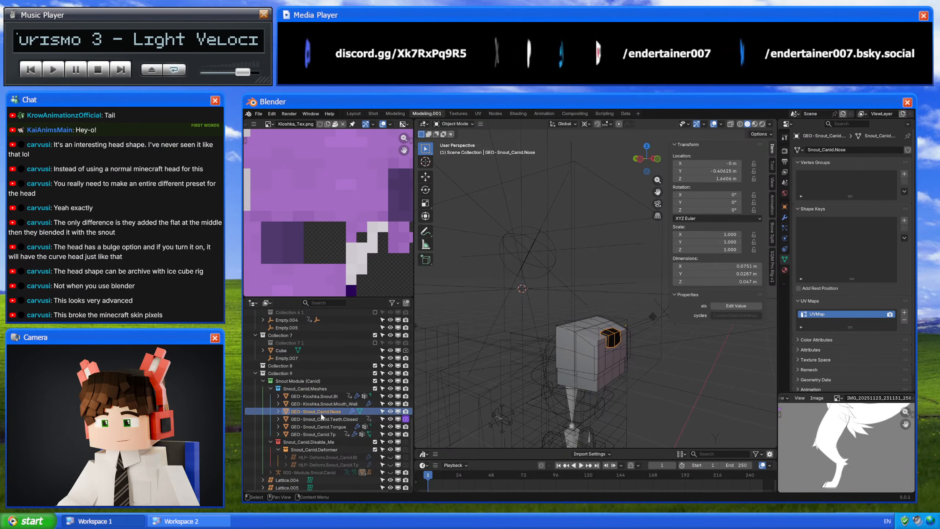
{"action": "double_click", "coordinate": [321, 412]}
{"action": "left_click", "coordinate": [304, 412]}
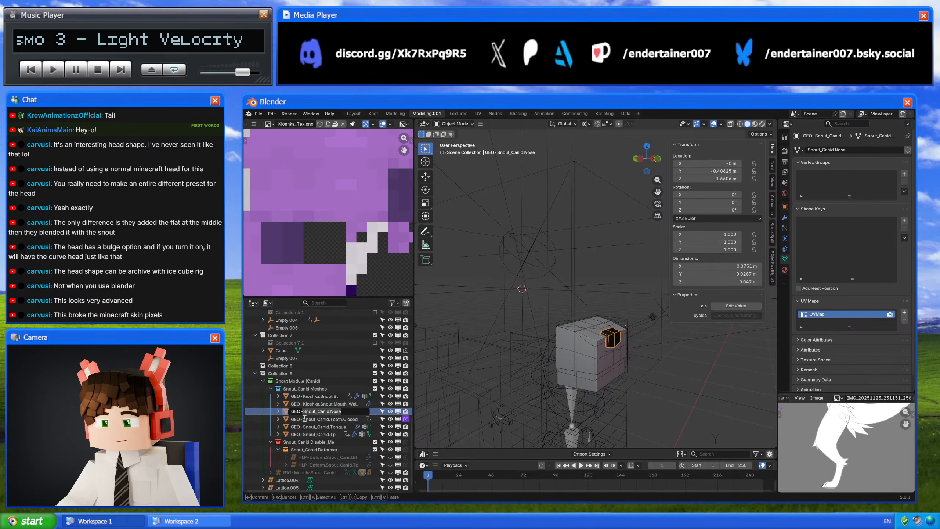
{"action": "type", "text": "Kioshka.Snout.Mouth_Wall"}
{"action": "key", "text": "BackSpace"}
{"action": "key", "text": "BackSpace"}
{"action": "key", "text": "BackSpace"}
{"action": "key", "text": "BackSpace"}
{"action": "key", "text": "BackSpace"}
{"action": "key", "text": "BackSpace"}
{"action": "key", "text": "BackSpace"}
{"action": "key", "text": "BackSpace"}
{"action": "key", "text": "BackSpace"}
{"action": "key", "text": "BackSpace"}
{"action": "type", "text": "Nose"}
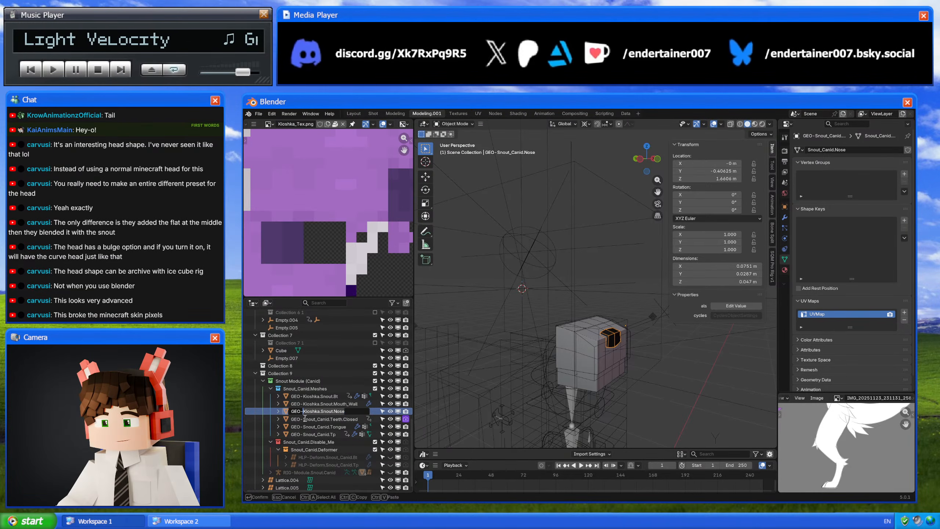
{"action": "key", "text": "Return"}
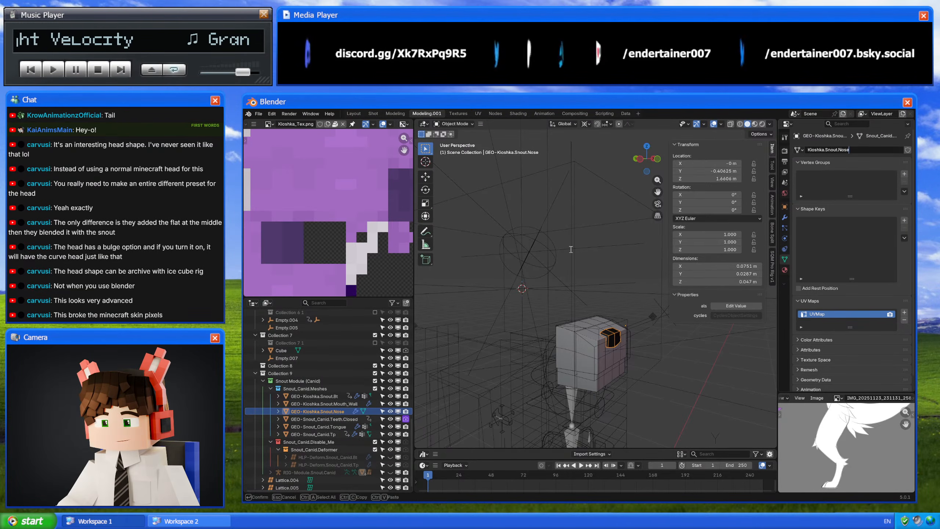
{"action": "double_click", "coordinate": [341, 421]}
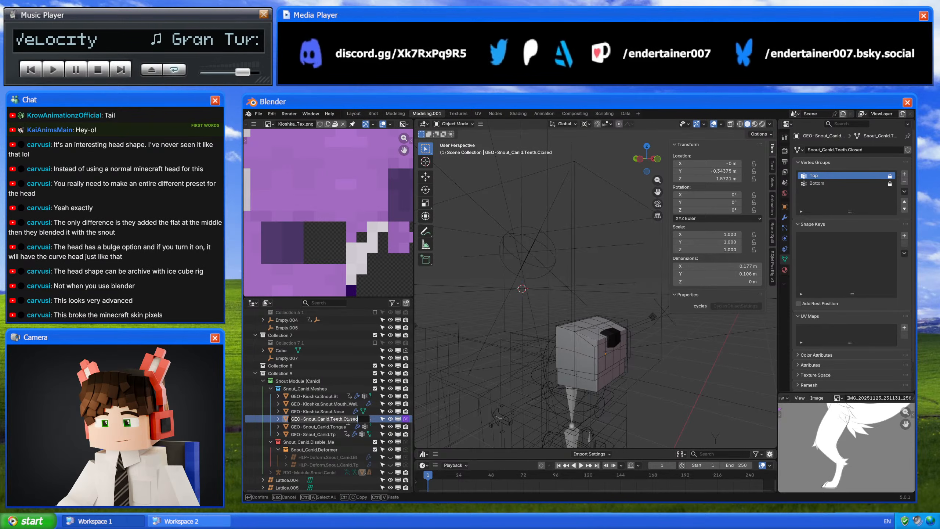
{"action": "double_click", "coordinate": [324, 419]}
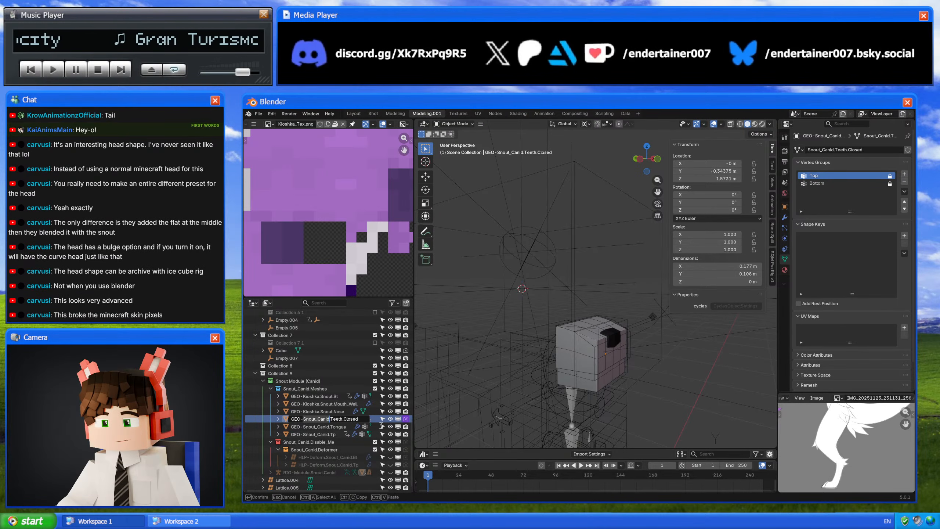
{"action": "key", "text": "Escape"}
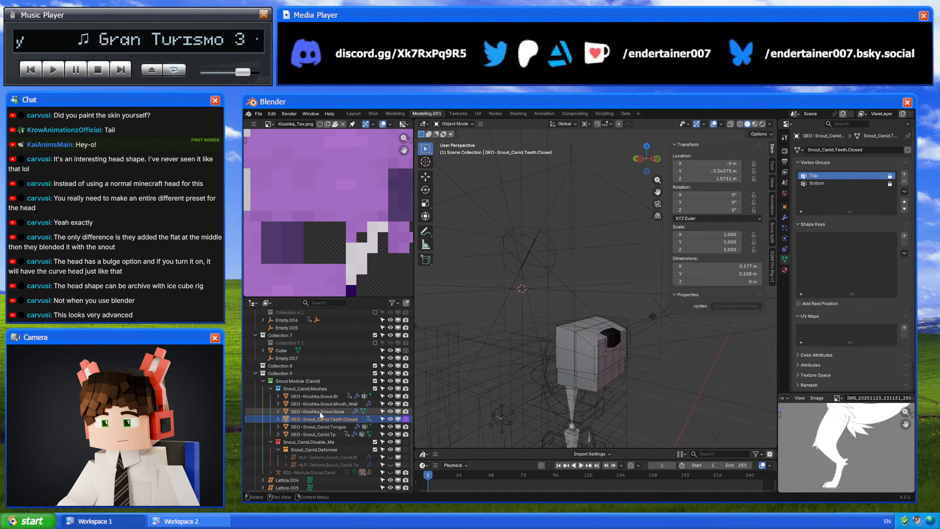
- Using the prefix copied from the nose's name, rename the closed teeth object GEO-Kioshka.Snout.Teeth.Closed and its mesh data Kioshka.Snout.Teeth.Closed
{"action": "double_click", "coordinate": [319, 412]}
{"action": "left_click_drag", "start_coordinate": [303, 411], "coordinate": [333, 412]}
{"action": "key", "text": "ctrl+c"}
{"action": "key", "text": "Return"}
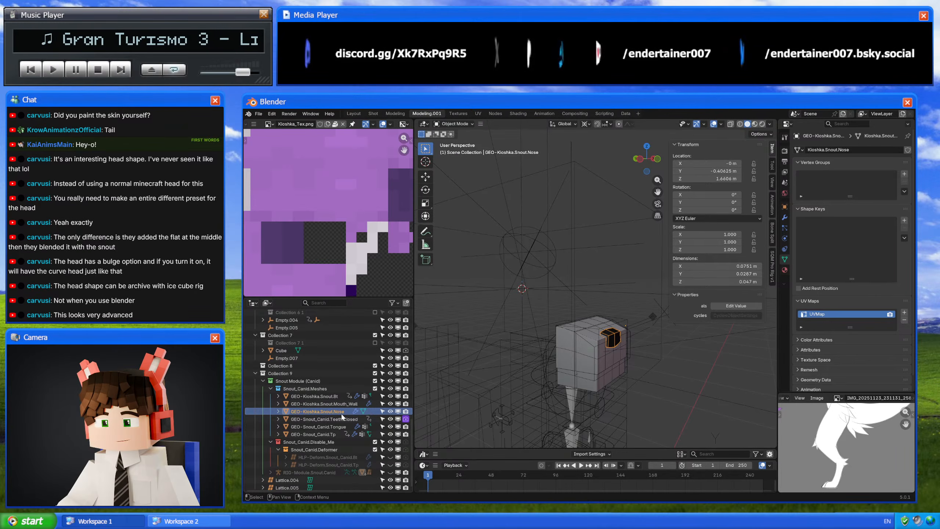
{"action": "left_click", "coordinate": [326, 419]}
{"action": "double_click", "coordinate": [326, 419]}
{"action": "double_click", "coordinate": [316, 419]}
{"action": "key", "text": "ctrl+v"}
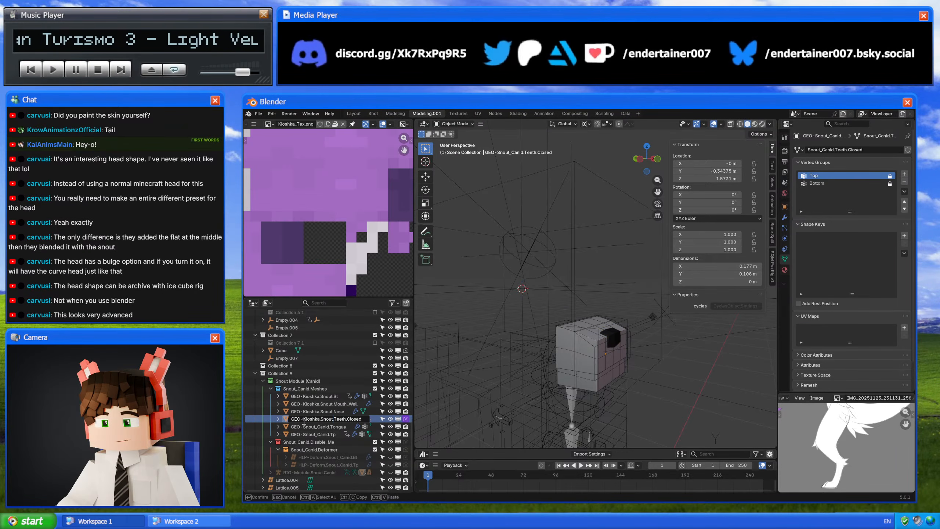
{"action": "left_click_drag", "start_coordinate": [304, 421], "coordinate": [363, 424]}
{"action": "key", "text": "Return"}
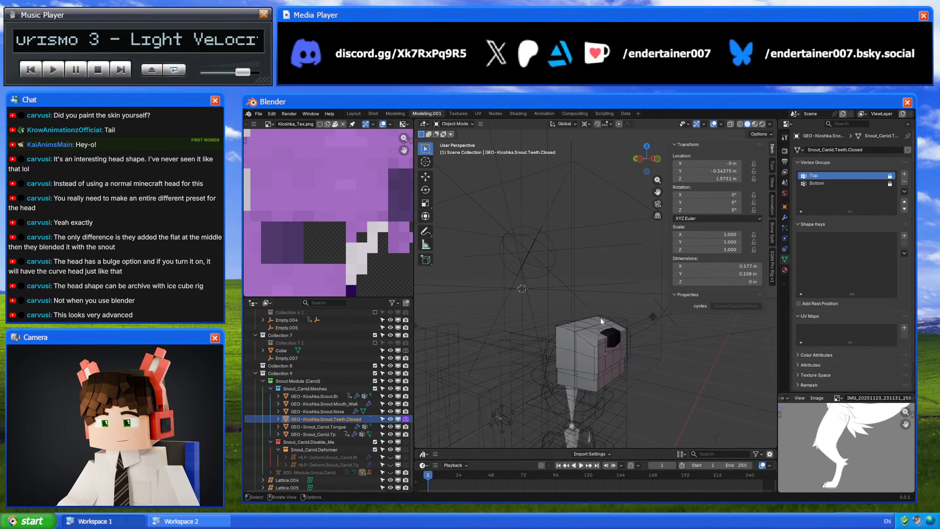
- Rename the tongue object to GEO-Kioshka.Snout.Tongue and give its mesh data the matching name Kioshka.Snout.Tongue
{"action": "left_click", "coordinate": [321, 426]}
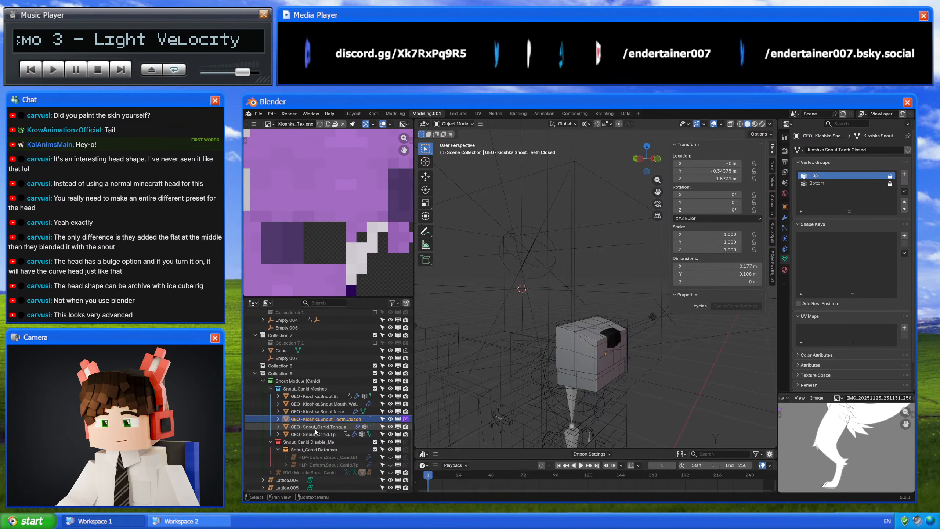
{"action": "double_click", "coordinate": [322, 427]}
{"action": "left_click", "coordinate": [345, 427]}
{"action": "left_click_drag", "start_coordinate": [345, 428], "coordinate": [302, 427]}
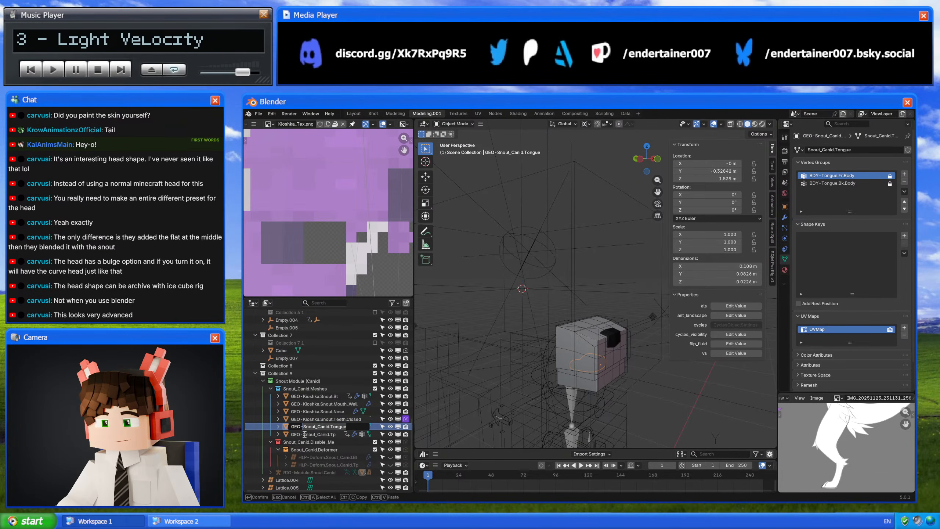
{"action": "key", "text": "ctrl+v"}
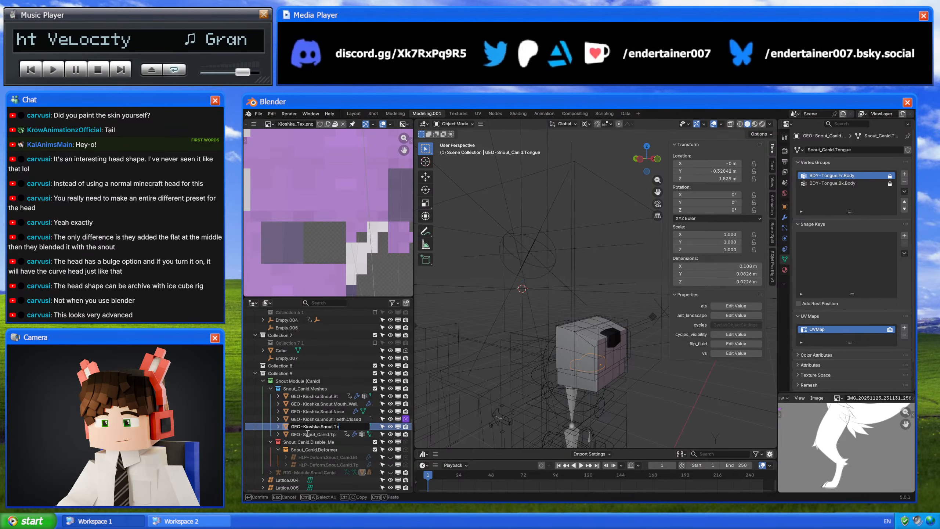
{"action": "left_click_drag", "start_coordinate": [359, 426], "coordinate": [305, 437]}
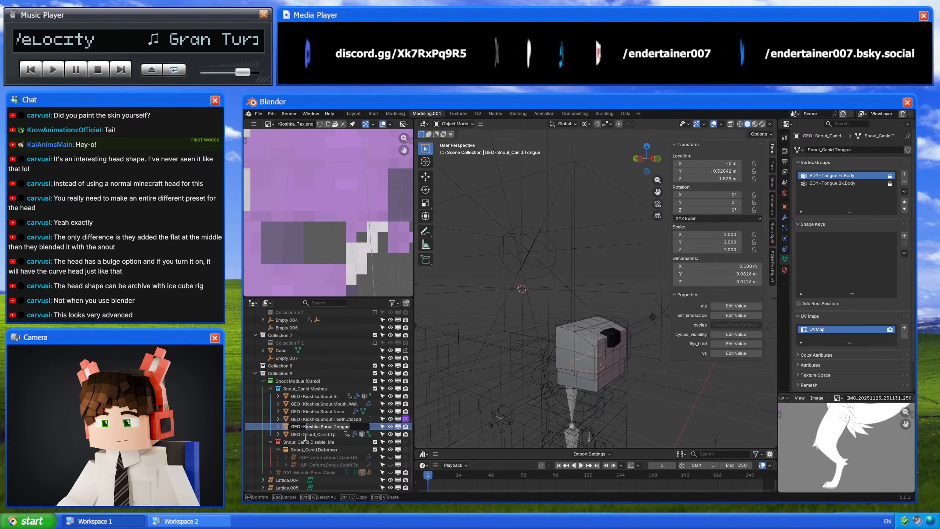
{"action": "key", "text": "ctrl+c"}
{"action": "key", "text": "Return"}
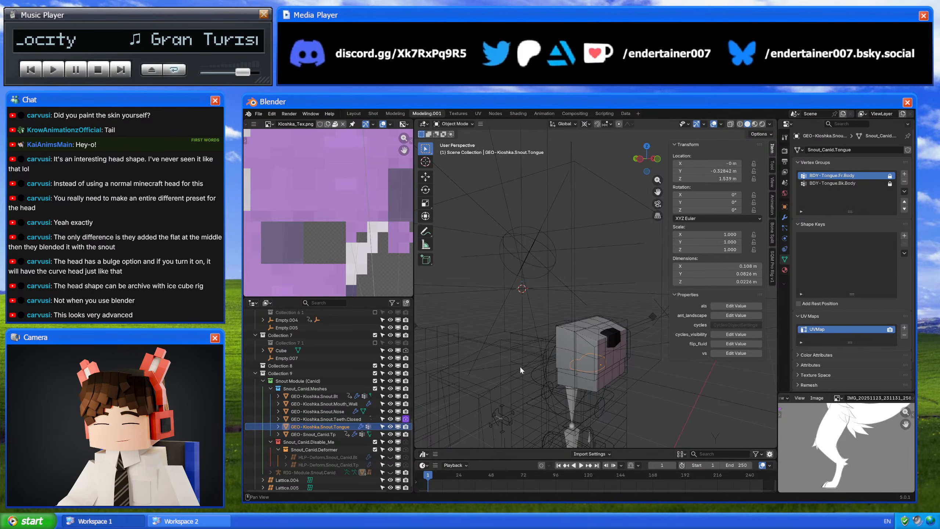
{"action": "left_click", "coordinate": [843, 150]}
{"action": "key", "text": "ctrl+v"}
{"action": "key", "text": "Return"}
- Rename the upper snout object to GEO-Kioshka.Snout.Tp and its mesh data to Kioshka.Snout.Tp
{"action": "double_click", "coordinate": [329, 435]}
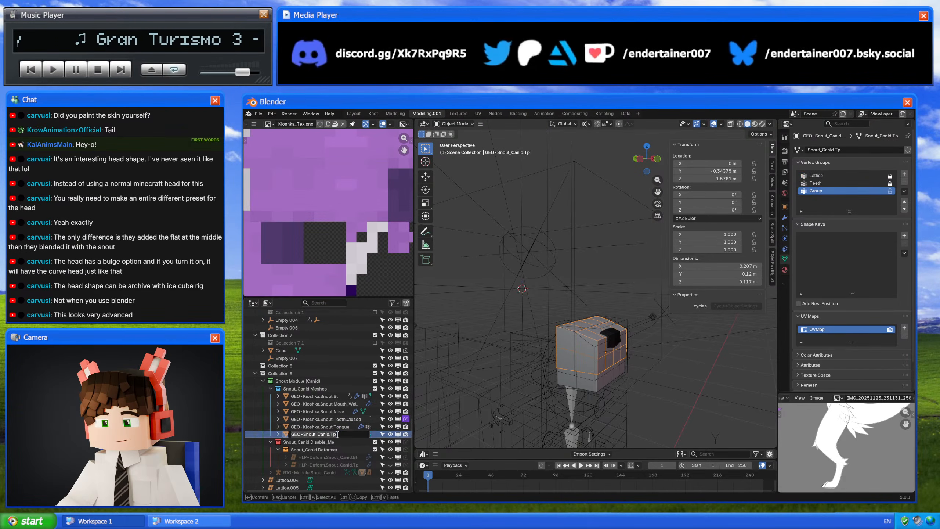
{"action": "double_click", "coordinate": [339, 396]}
{"action": "left_click_drag", "start_coordinate": [339, 396], "coordinate": [303, 403]}
{"action": "key", "text": "ctrl+c"}
{"action": "left_click", "coordinate": [516, 399]}
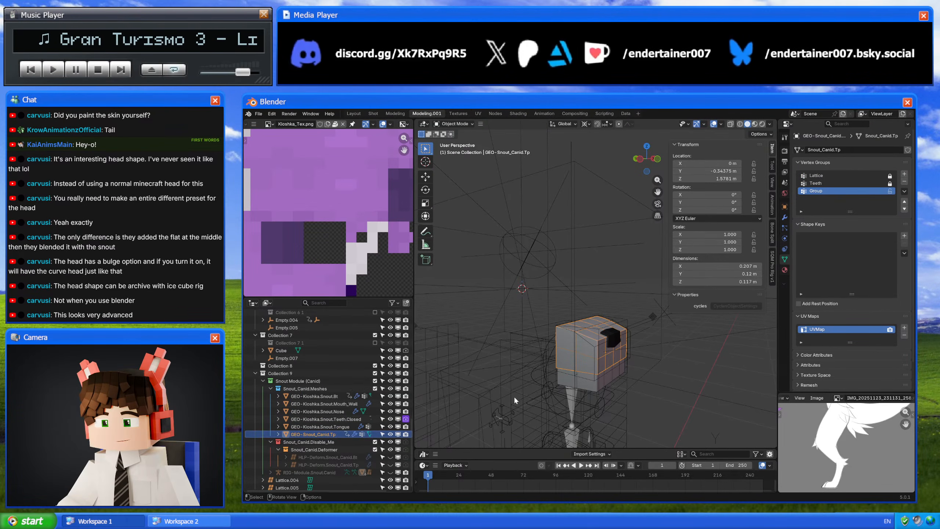
{"action": "double_click", "coordinate": [330, 435]}
{"action": "key", "text": "ctrl+v"}
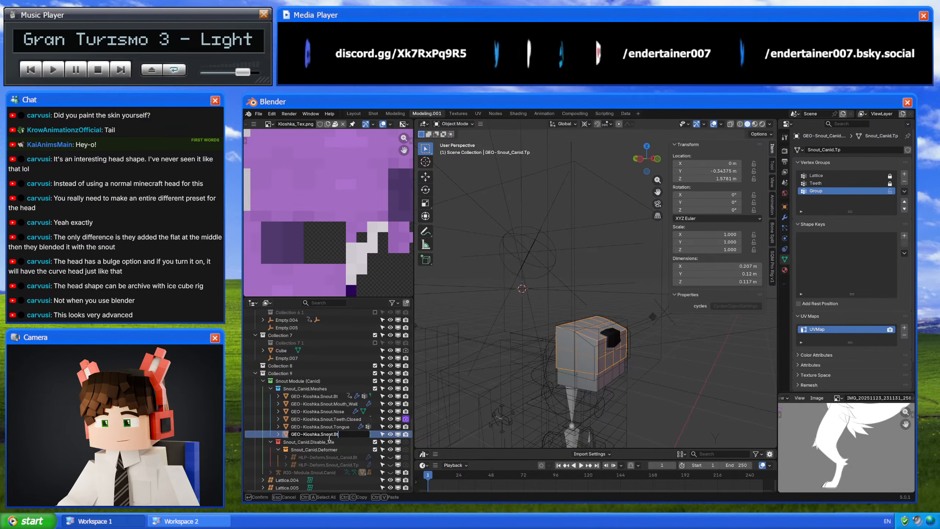
{"action": "key", "text": "BackSpace"}
{"action": "type", "text": "Tp"}
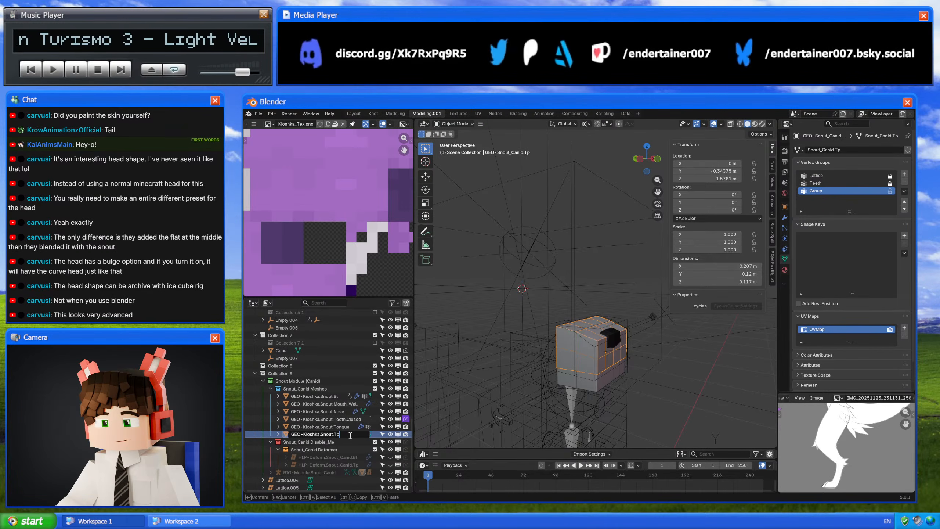
{"action": "left_click_drag", "start_coordinate": [351, 435], "coordinate": [303, 449]}
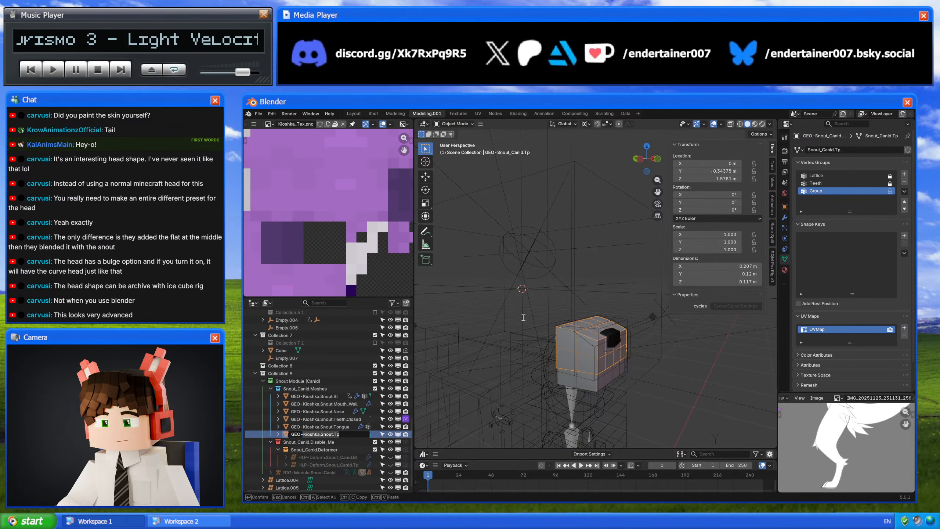
{"action": "key", "text": "Return"}
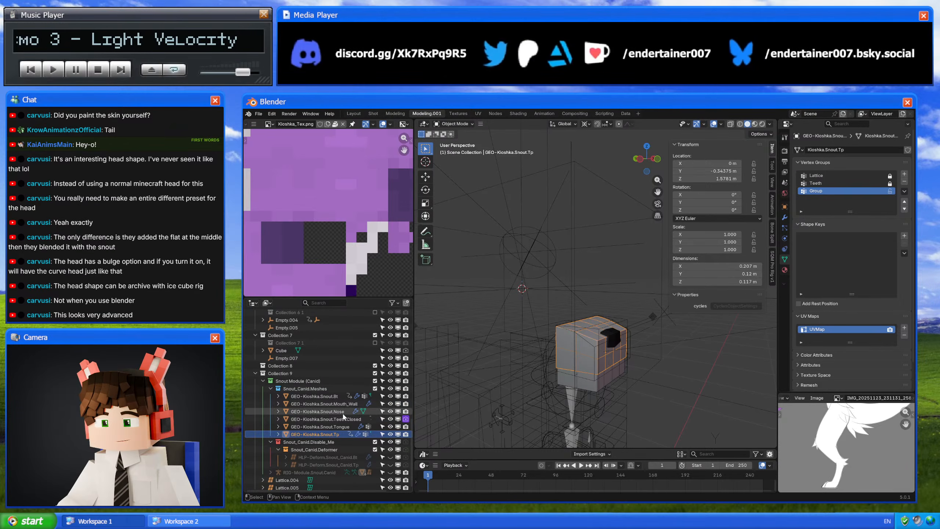
- Move the six renamed GEO-Kioshka.Snout meshes into the Kioshka.Mesh collection and save the file as a new incremental version
{"action": "left_click", "coordinate": [320, 396], "text": "shift"}
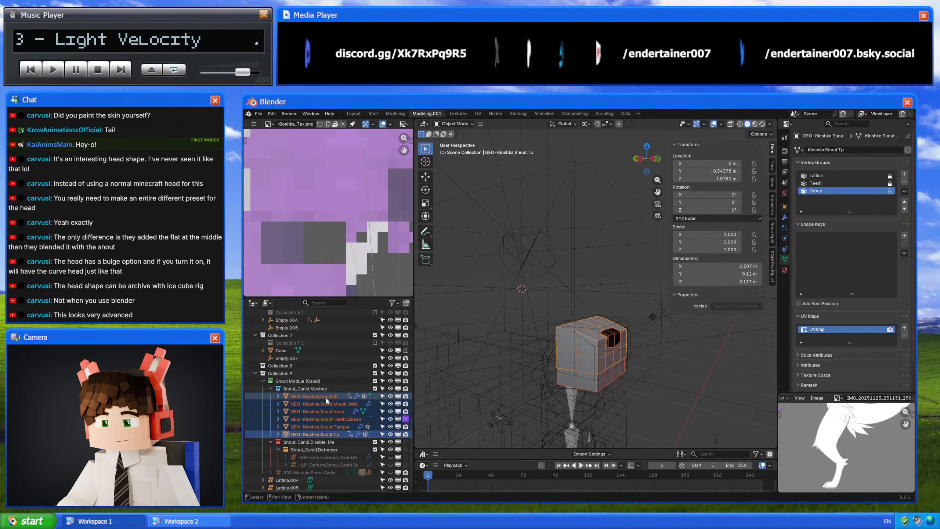
{"action": "left_click_drag", "start_coordinate": [323, 397], "coordinate": [340, 329]}
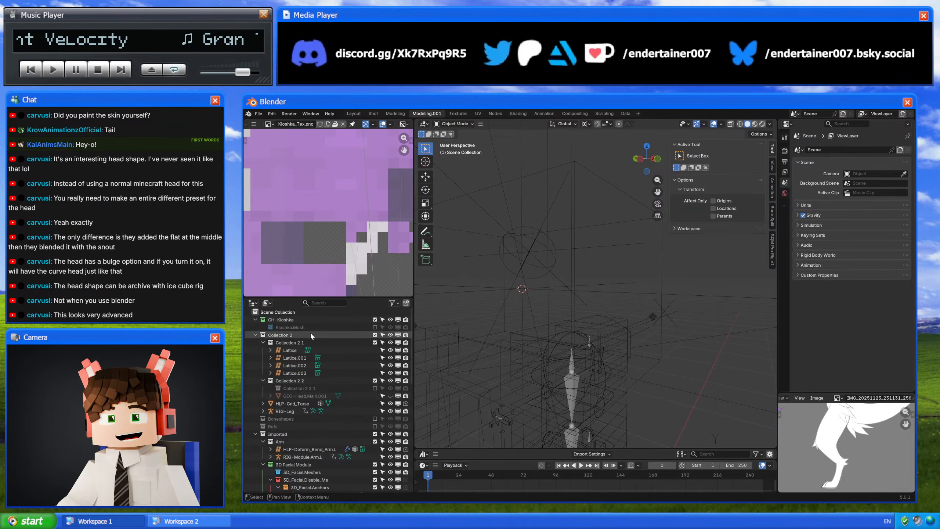
{"action": "left_click", "coordinate": [259, 114]}
{"action": "left_click", "coordinate": [277, 186]}
- Enable the Kioshka.Mesh collection, select all its meshes from GEO-Kioshka.Arm.Fluff.Bt to GEO-Kioshka.Tuft, and isolate them in local view
{"action": "scroll", "coordinate": [324, 382], "scroll_direction": "down", "scroll_amount": 10}
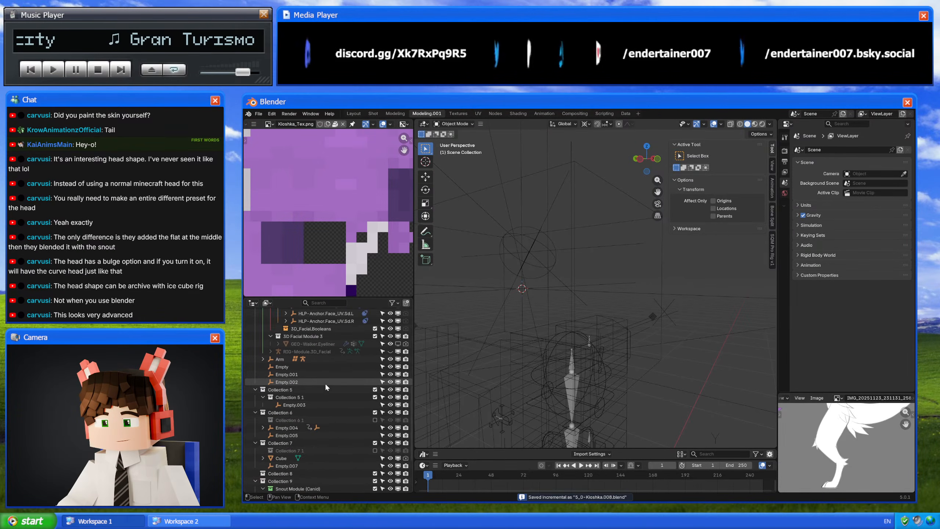
{"action": "scroll", "coordinate": [329, 385], "scroll_direction": "up", "scroll_amount": 10}
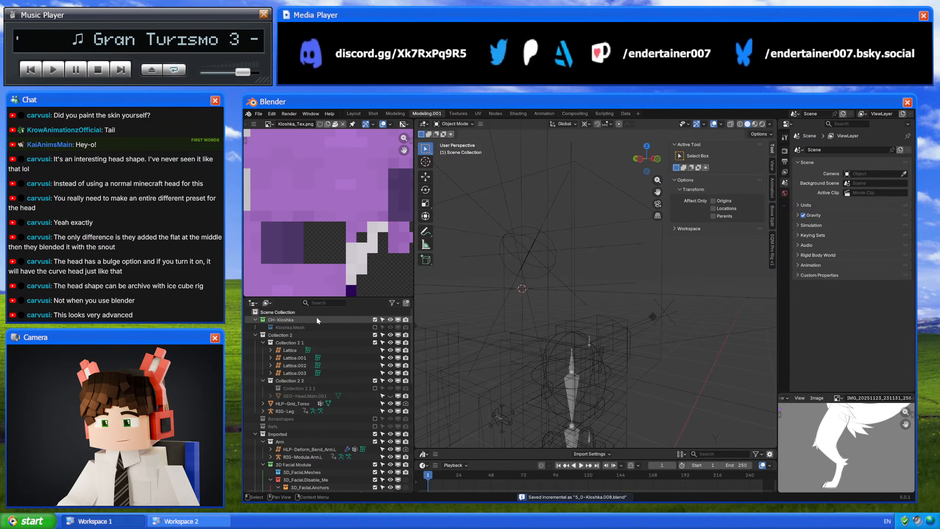
{"action": "left_click", "coordinate": [318, 320]}
{"action": "left_click", "coordinate": [375, 327]}
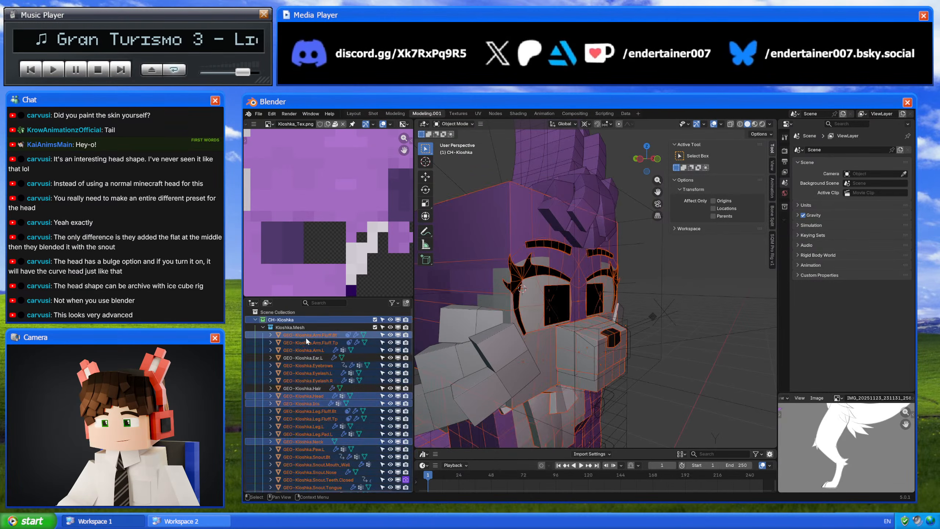
{"action": "left_click", "coordinate": [307, 337]}
{"action": "scroll", "coordinate": [307, 341], "scroll_direction": "down", "scroll_amount": 2}
{"action": "scroll", "coordinate": [310, 348], "scroll_direction": "down", "scroll_amount": 8}
{"action": "left_click", "coordinate": [311, 373], "text": "shift"}
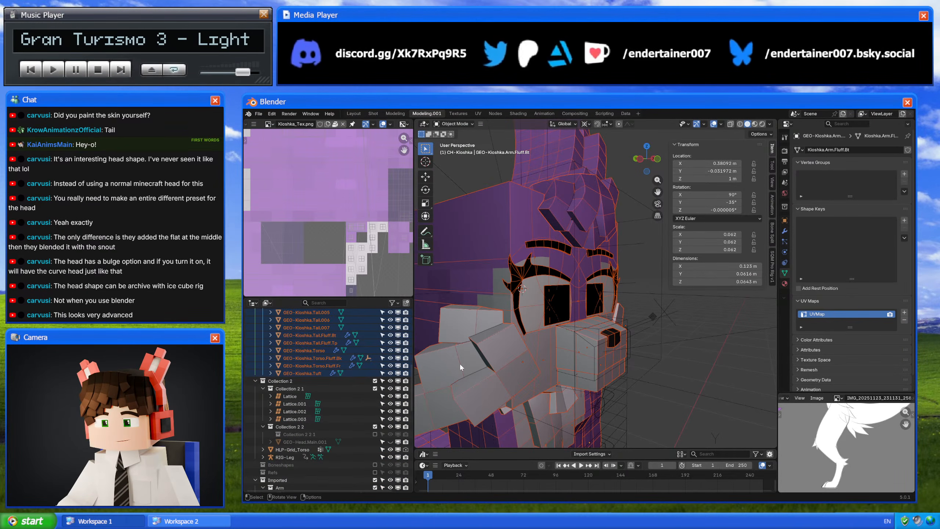
{"action": "key", "text": "KP_Divide"}
{"action": "middle_click_drag", "start_coordinate": [473, 357], "coordinate": [595, 360]}
- Inspect the modifiers of each Kioshka mesh in turn, from GEO-Kioshka.Arm.Fluff.Bt through GEO-Kioshka.Leg.L
{"action": "left_click", "coordinate": [785, 233]}
{"action": "scroll", "coordinate": [310, 355], "scroll_direction": "up", "scroll_amount": 10}
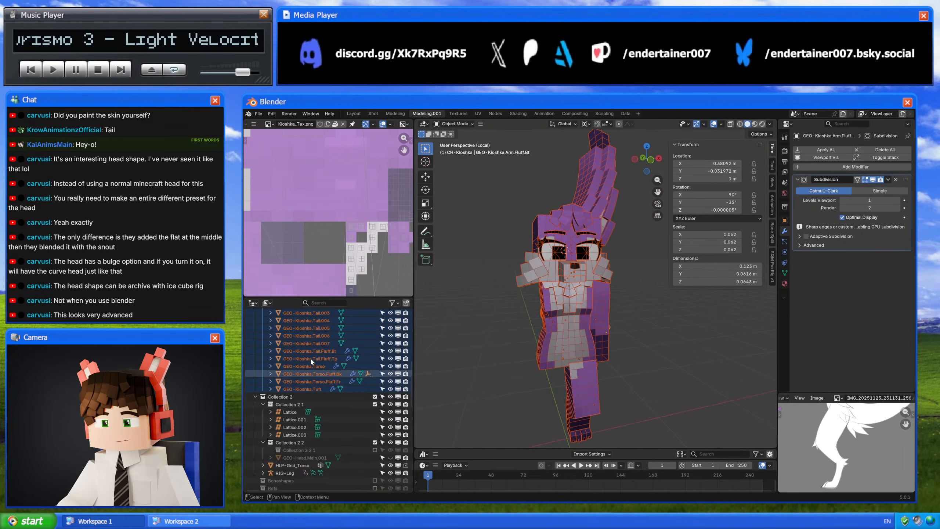
{"action": "left_click", "coordinate": [318, 336]}
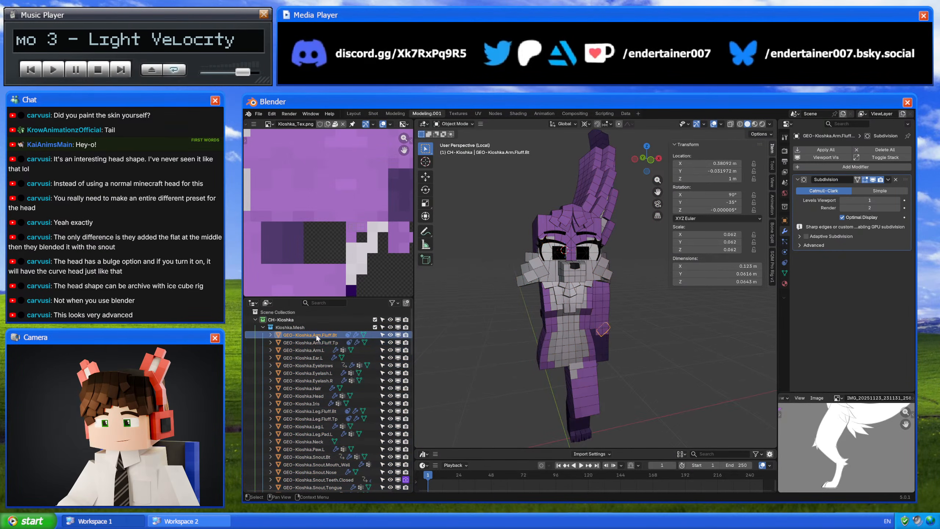
{"action": "key", "text": "Down"}
{"action": "key", "text": "Down"}
{"action": "key", "text": "Down"}
{"action": "key", "text": "Down"}
{"action": "key", "text": "Down"}
{"action": "key", "text": "Down"}
{"action": "key", "text": "Down"}
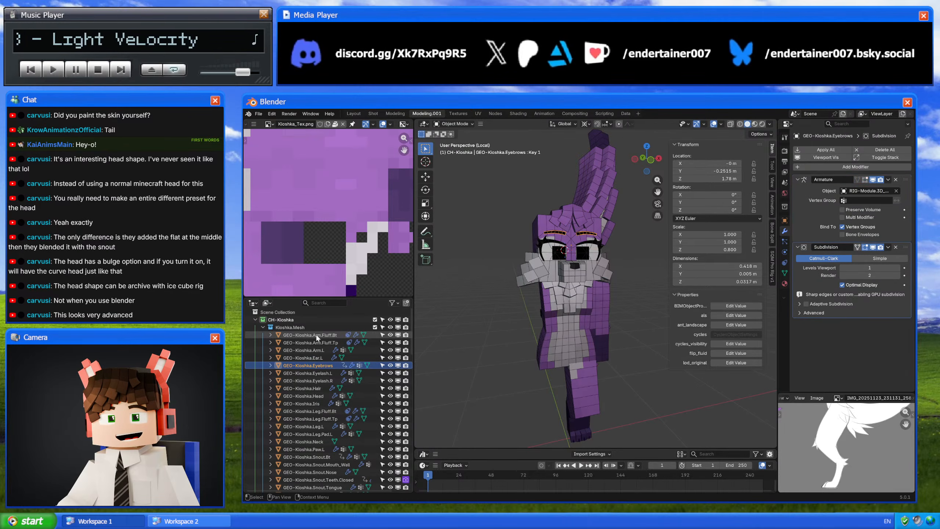
{"action": "key", "text": "Down"}
{"action": "key", "text": "Down"}
{"action": "key", "text": "Down"}
{"action": "key", "text": "Down"}
{"action": "key", "text": "Down"}
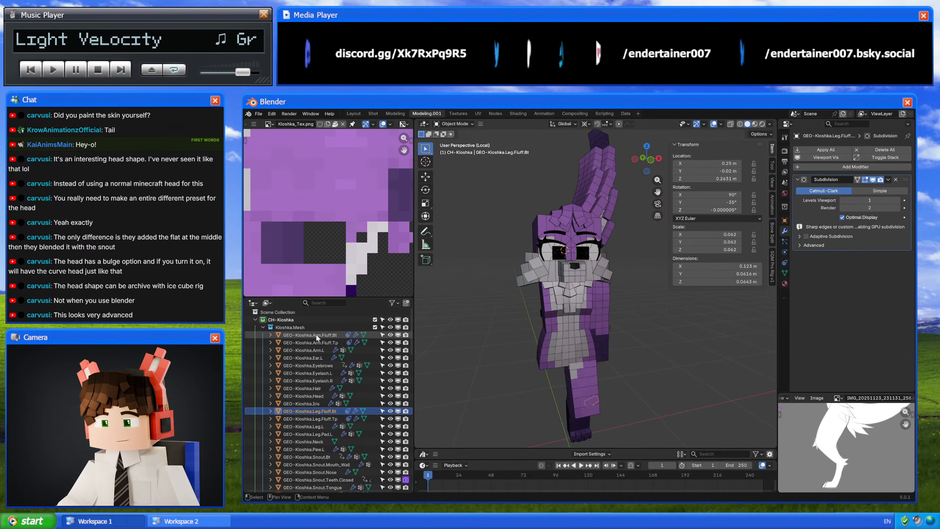
{"action": "key", "text": "Up"}
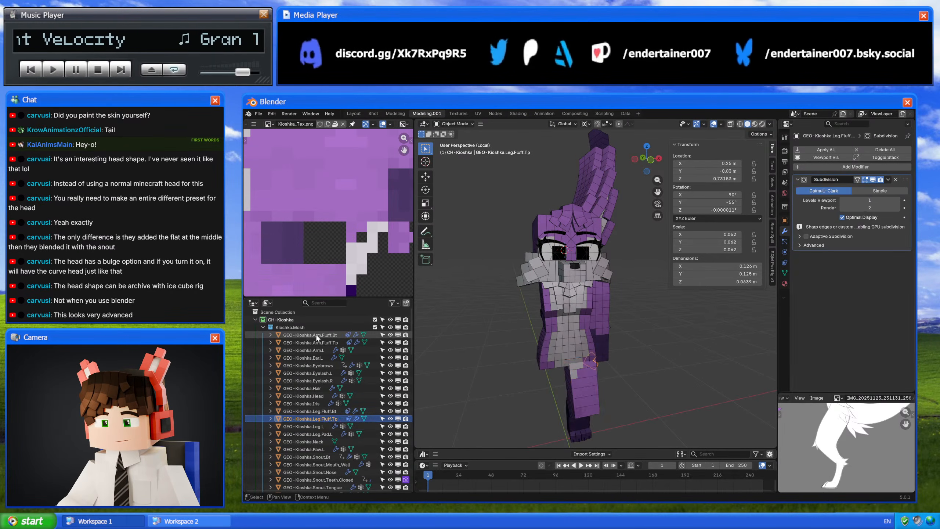
{"action": "key", "text": "Down"}
{"action": "key", "text": "Up"}
{"action": "key", "text": "Down"}
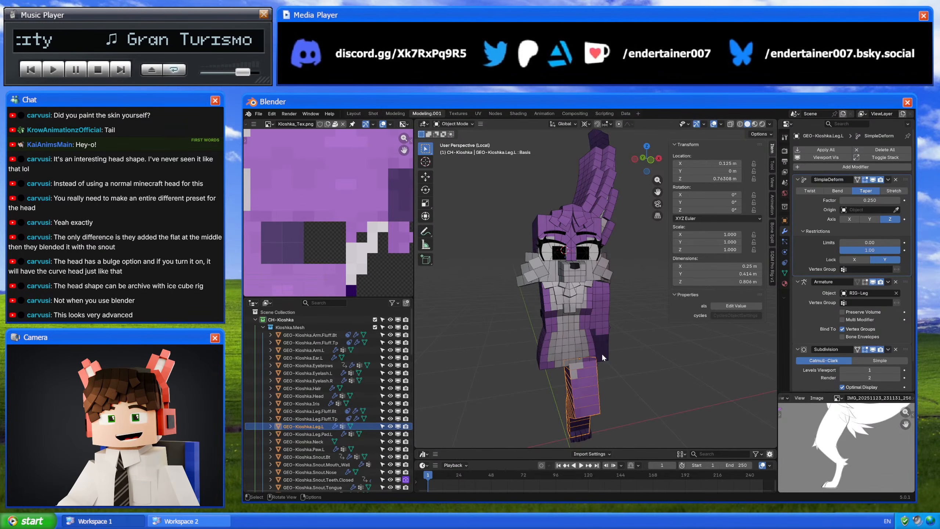
- Check the modifiers of the remaining leg, neck, paw and snout meshes one by one, continuing to GEO-Kioshka.Tail.001
{"action": "key", "text": "Down"}
{"action": "key", "text": "Down"}
{"action": "key", "text": "Down"}
{"action": "key", "text": "Down"}
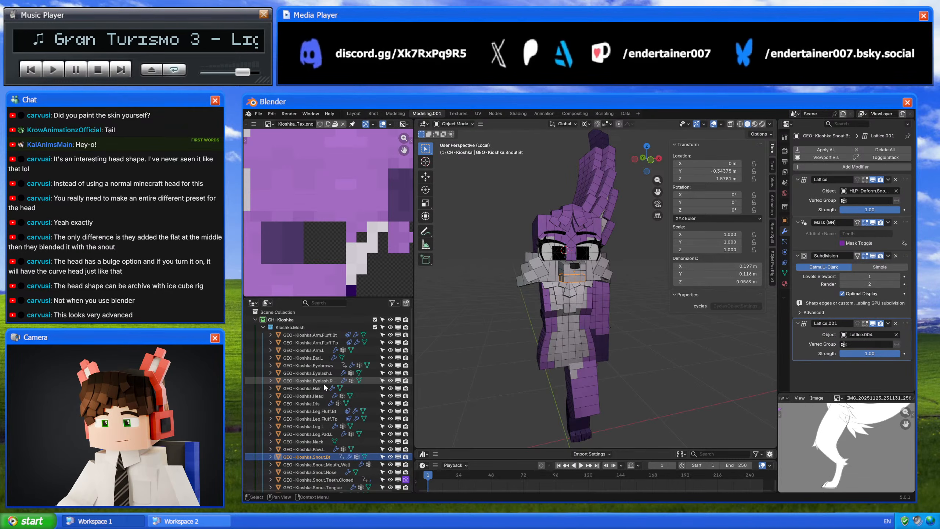
{"action": "middle_click_drag", "start_coordinate": [626, 297], "coordinate": [633, 282]}
{"action": "key", "text": "Down"}
{"action": "key", "text": "Down"}
{"action": "key", "text": "Down"}
{"action": "key", "text": "Down"}
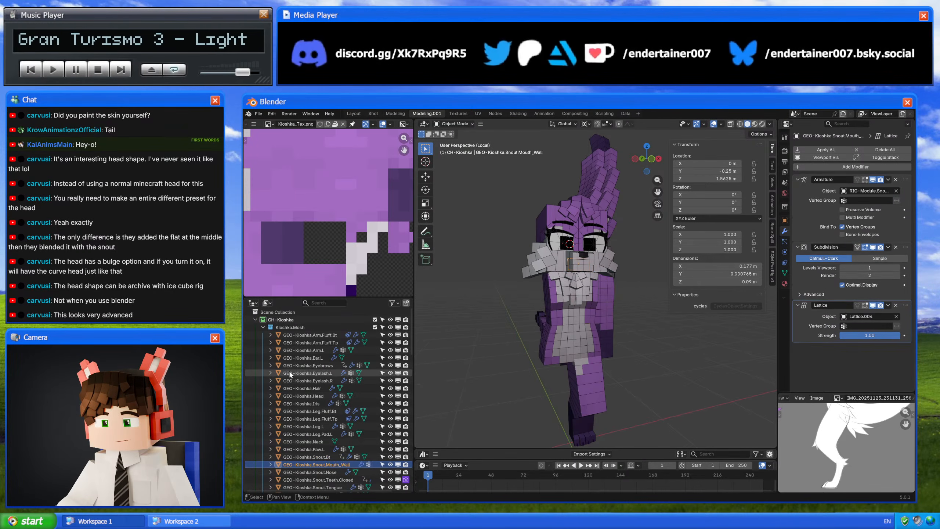
{"action": "key", "text": "Down"}
{"action": "key", "text": "Down"}
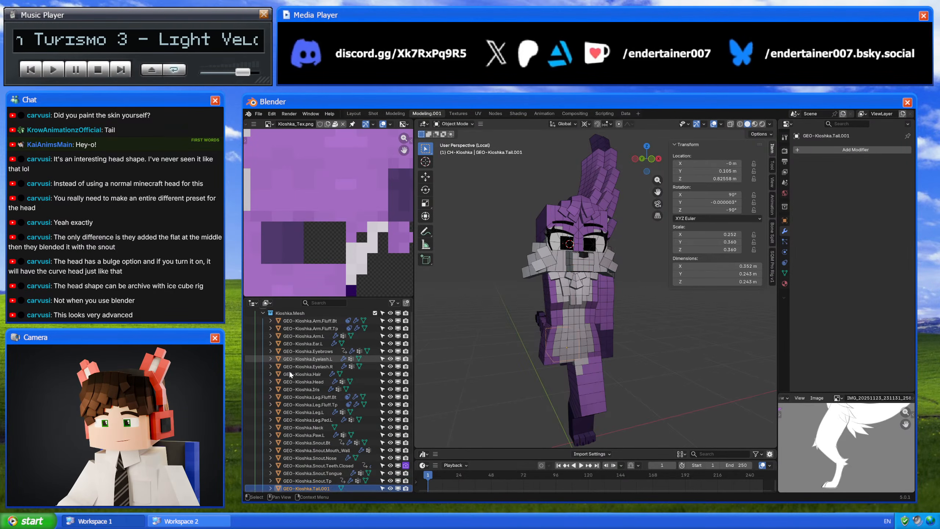
- Review the modifiers of the other tail, torso and fluff meshes one by one, ending at GEO-Kioshka.Tuft
{"action": "key", "text": "Down"}
{"action": "key", "text": "Down"}
{"action": "key", "text": "Down"}
{"action": "key", "text": "Down"}
{"action": "key", "text": "Down"}
{"action": "key", "text": "Down"}
{"action": "key", "text": "Down"}
{"action": "key", "text": "Down"}
{"action": "key", "text": "Down"}
{"action": "key", "text": "Down"}
{"action": "key", "text": "Down"}
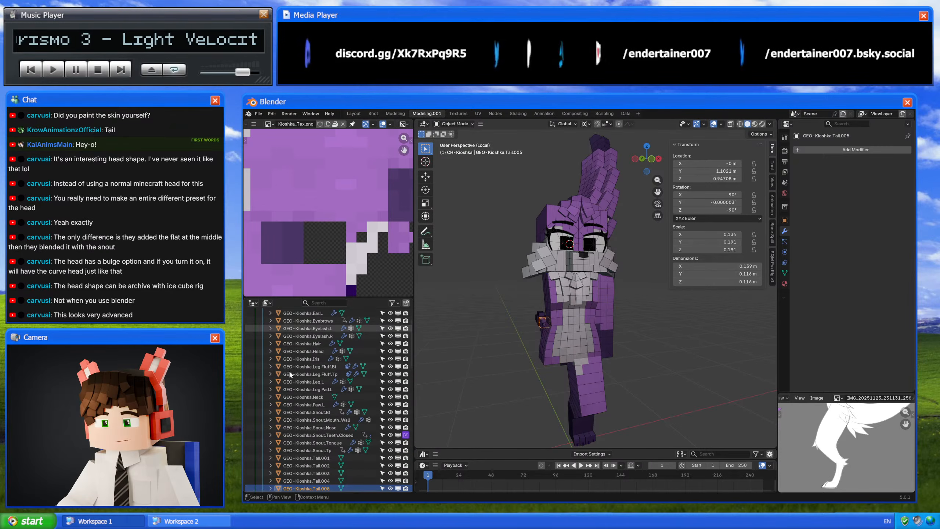
{"action": "key", "text": "Down"}
- Exclude the Kioshka.Mesh collection from the view layer and delete Lattice through Lattice.003 from Collection 2 1
{"action": "scroll", "coordinate": [296, 372], "scroll_direction": "up", "scroll_amount": 6}
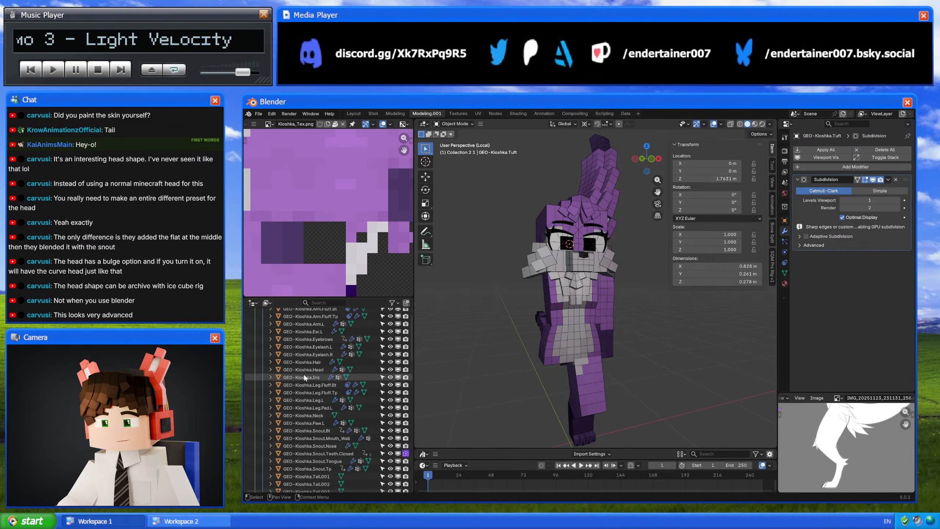
{"action": "left_click", "coordinate": [375, 327]}
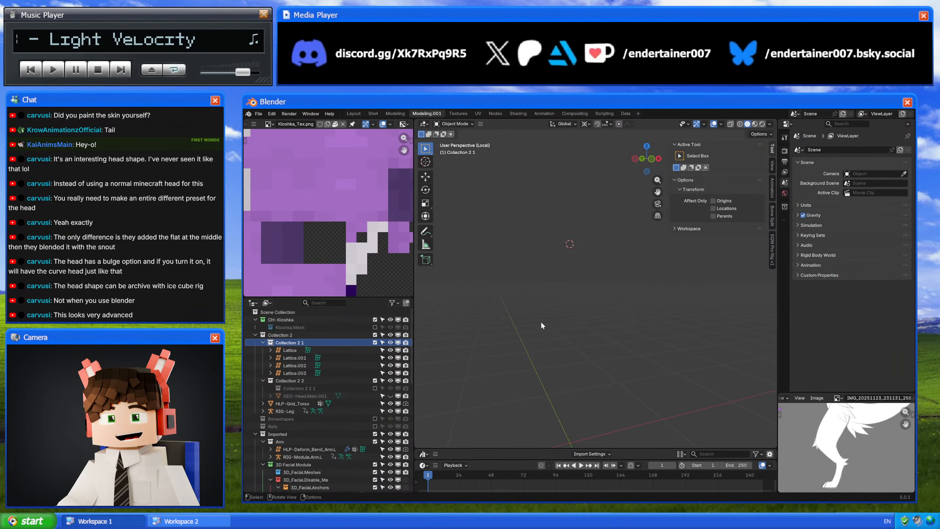
{"action": "left_click", "coordinate": [296, 351]}
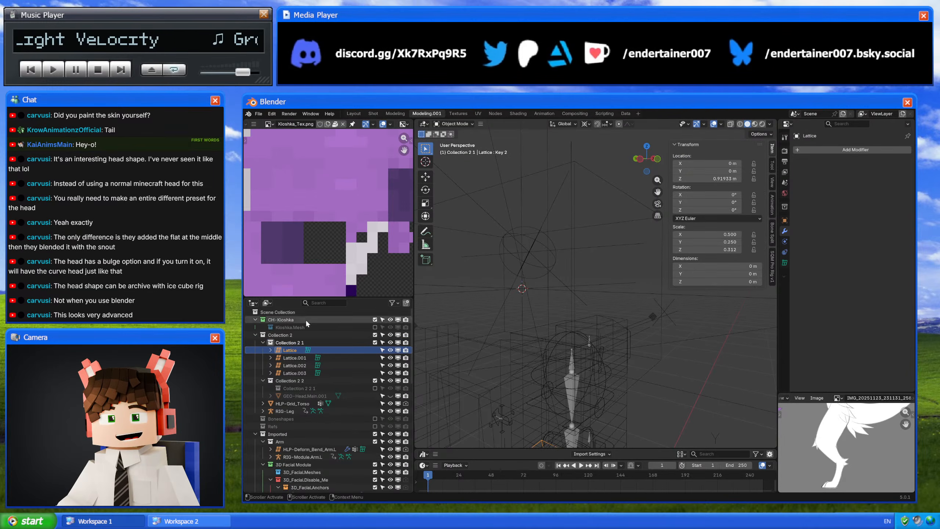
{"action": "left_click", "coordinate": [307, 373], "text": "shift"}
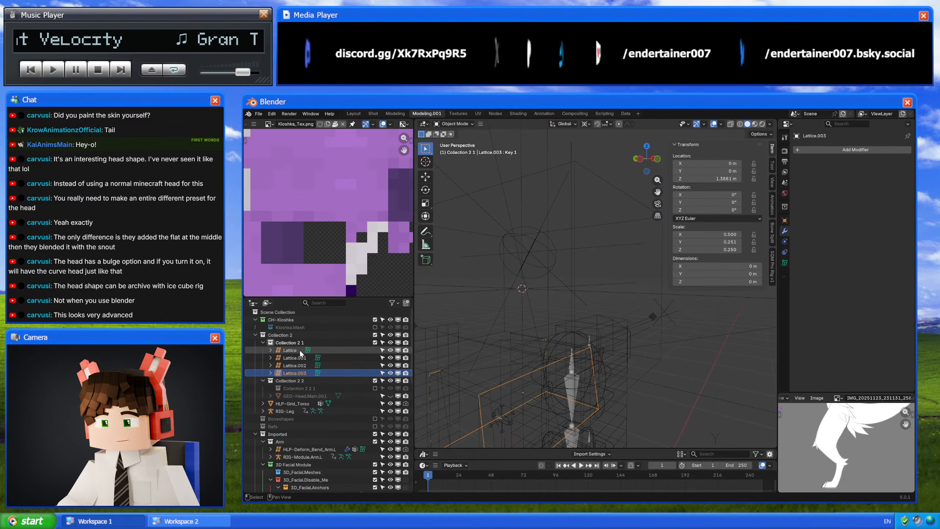
{"action": "key", "text": "g"}
{"action": "key", "text": "Escape"}
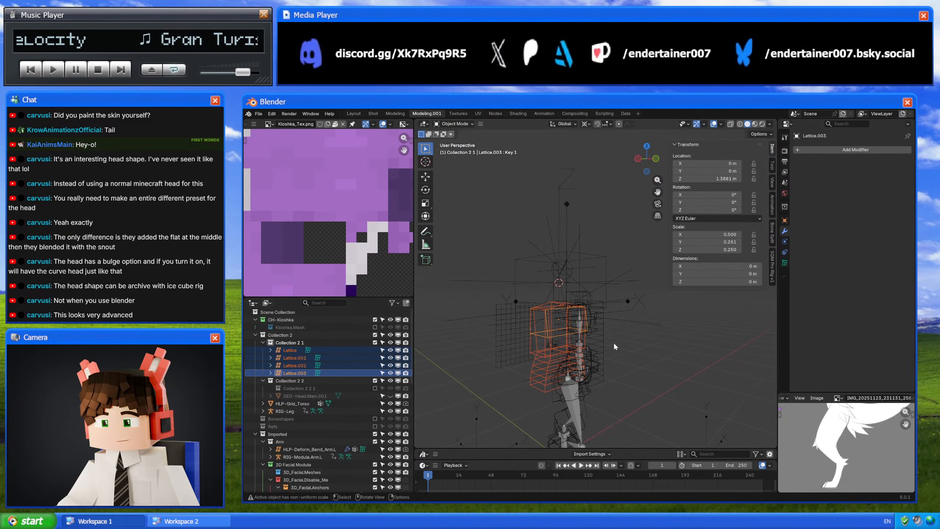
{"action": "key", "text": "Delete"}
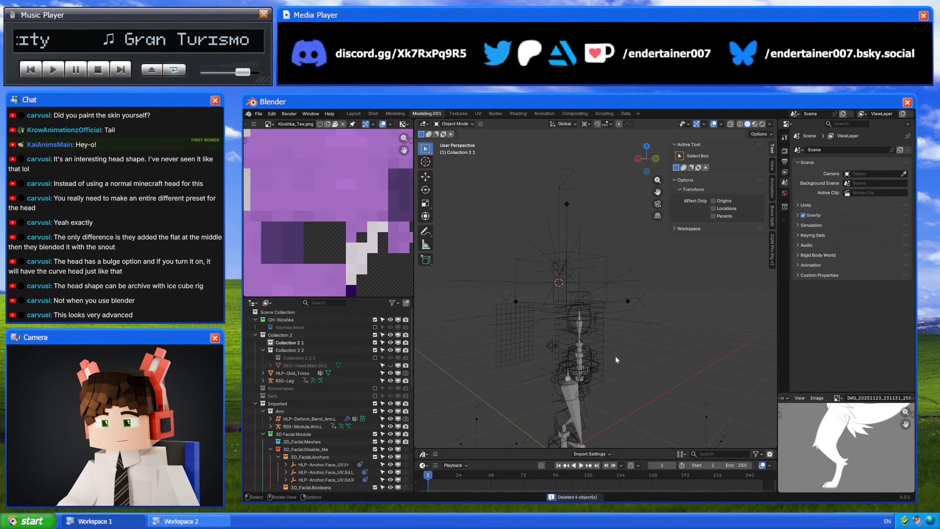
- Move the RIG-Leg armature out of Collection 2 into the CH-Kioshka collection
{"action": "left_click", "coordinate": [313, 344]}
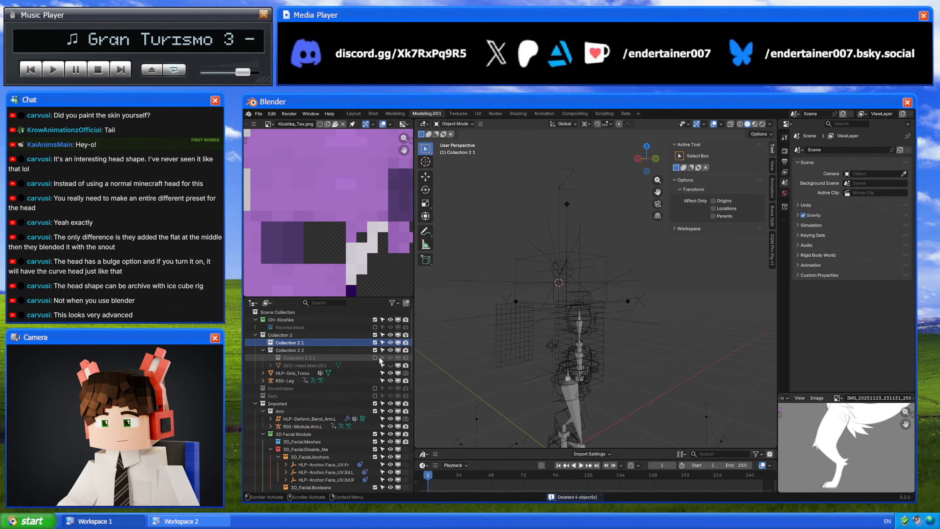
{"action": "left_click", "coordinate": [292, 373]}
{"action": "left_click", "coordinate": [294, 381], "text": "shift"}
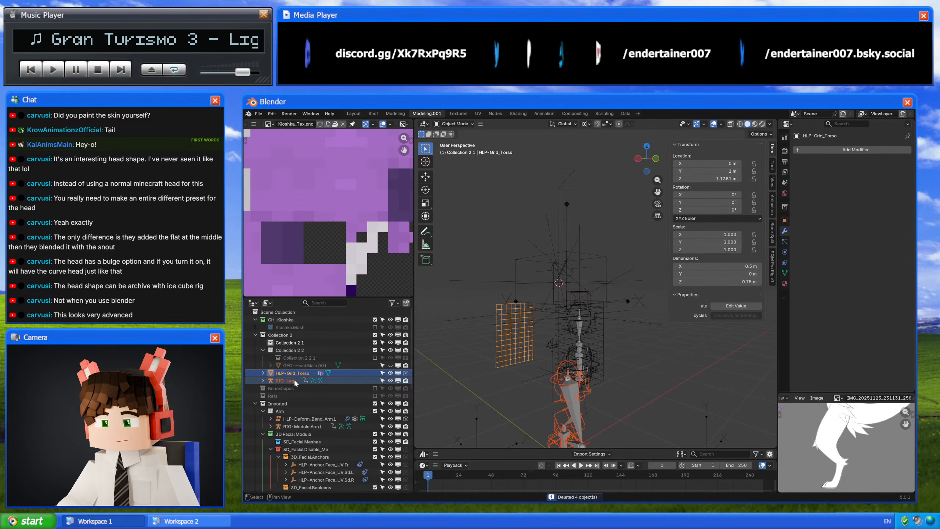
{"action": "left_click", "coordinate": [294, 378]}
{"action": "left_click_drag", "start_coordinate": [288, 380], "coordinate": [319, 323]}
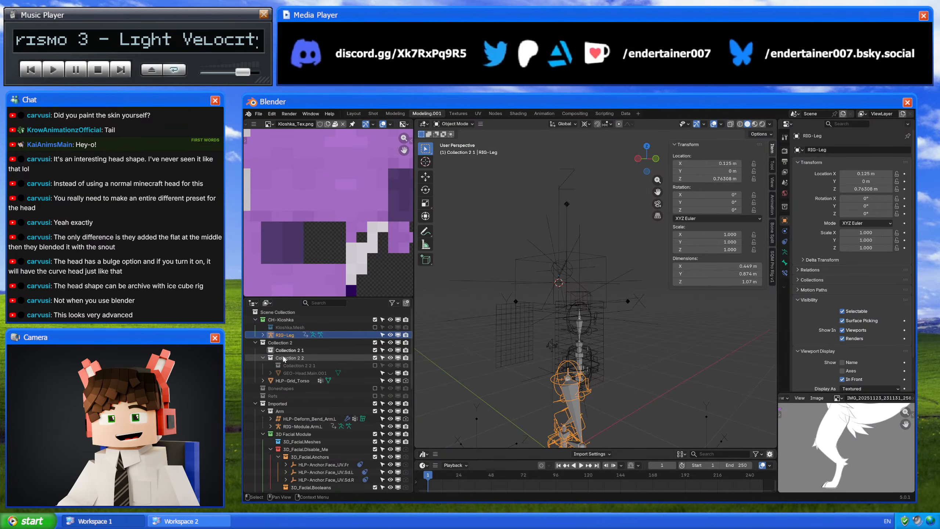
- Enable Collection 2 2 1, then delete Collection 2 with its subcollections, both GEO-Head.Main meshes and HLP-Grid_Torso
{"action": "left_click", "coordinate": [295, 381]}
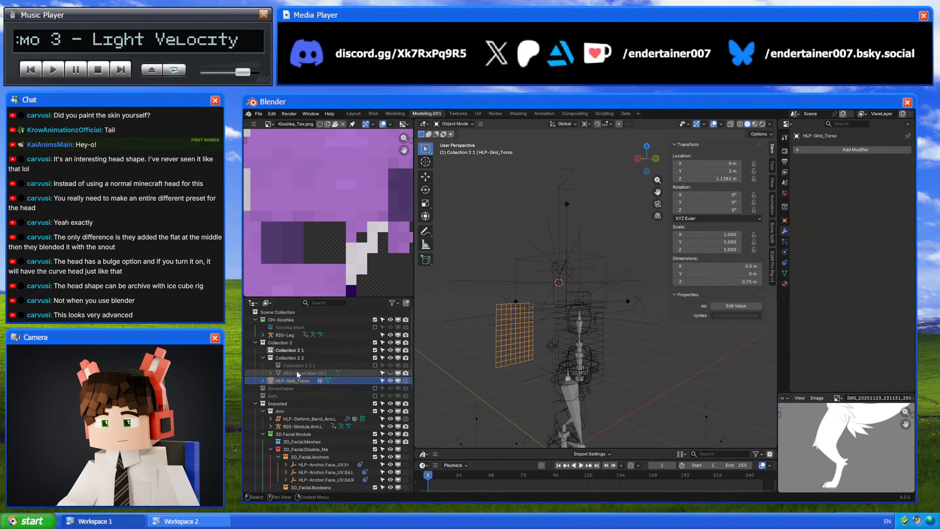
{"action": "left_click", "coordinate": [301, 350], "text": "shift"}
{"action": "left_click", "coordinate": [375, 365]}
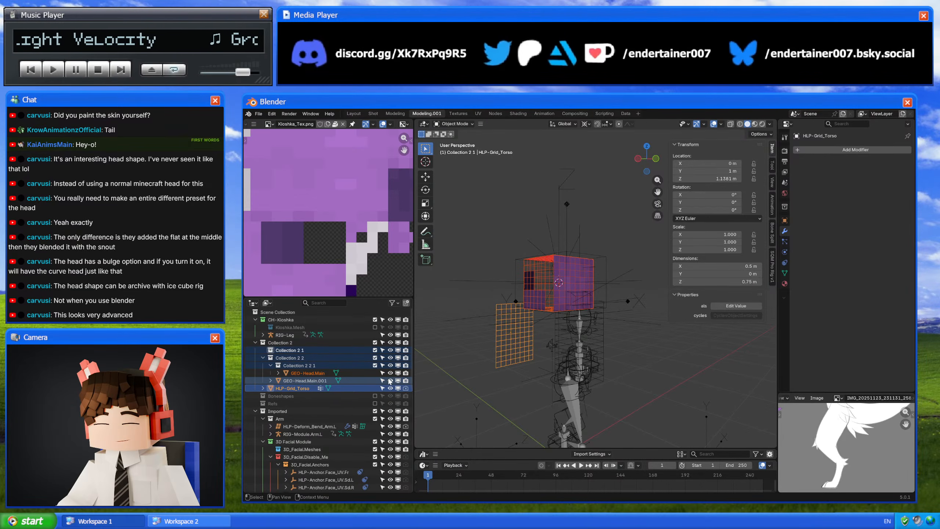
{"action": "left_click", "coordinate": [311, 382]}
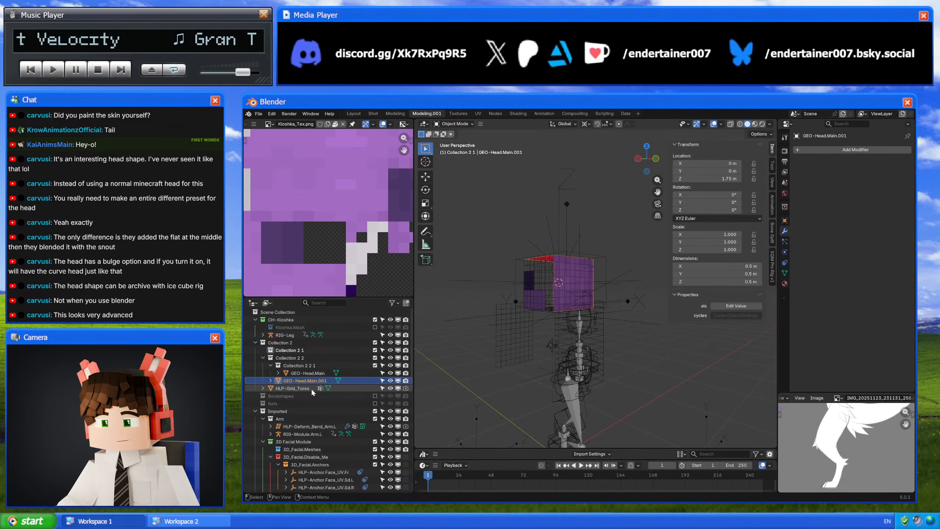
{"action": "left_click", "coordinate": [300, 388]}
{"action": "left_click", "coordinate": [308, 350], "text": "shift"}
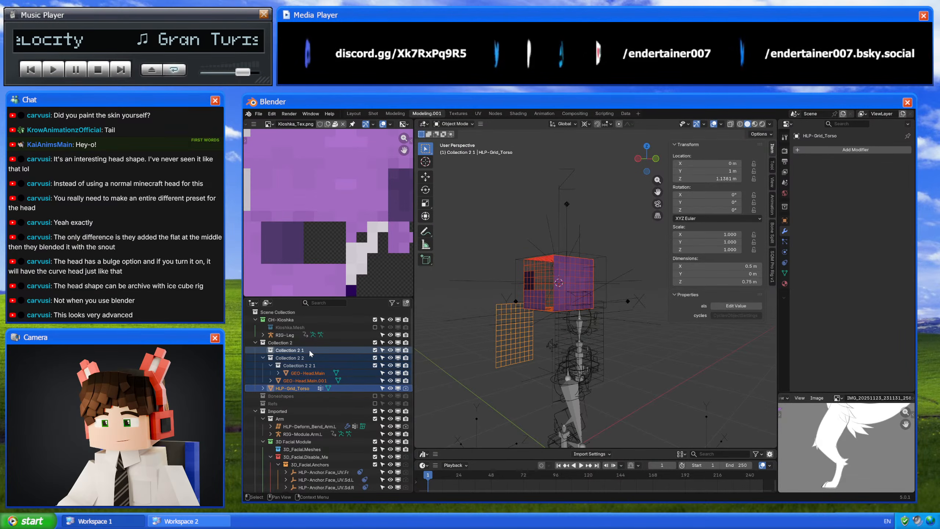
{"action": "key", "text": "x"}
{"action": "left_click", "coordinate": [306, 343]}
{"action": "key", "text": "x"}
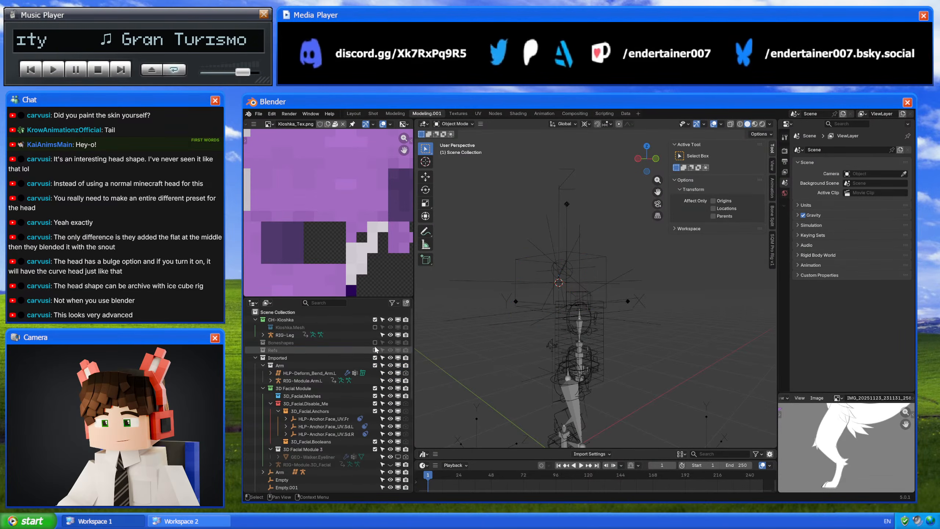
- Create a new collection inside CH-Kioshka, name it Kioshka.Disable_Me and give it a red colour tag
{"action": "left_click", "coordinate": [306, 318]}
{"action": "right_click", "coordinate": [306, 318]}
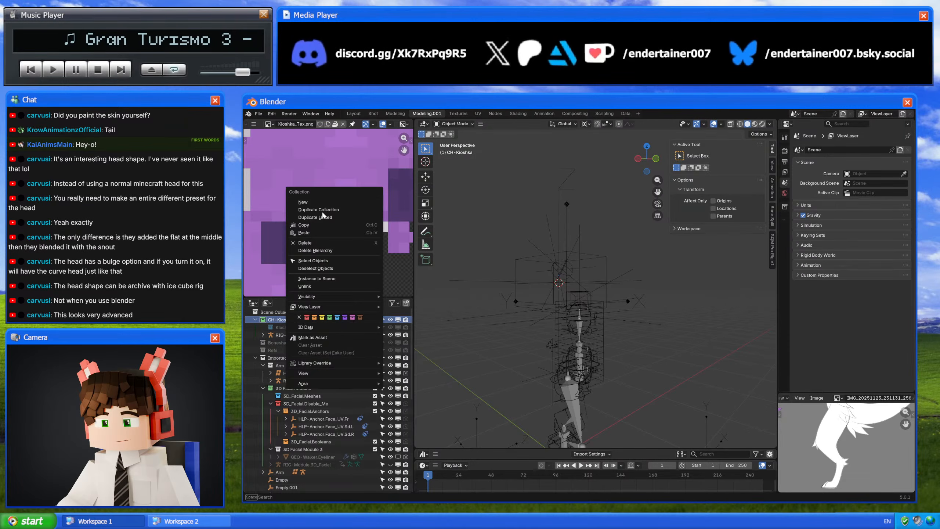
{"action": "left_click", "coordinate": [321, 203]}
{"action": "double_click", "coordinate": [307, 335]}
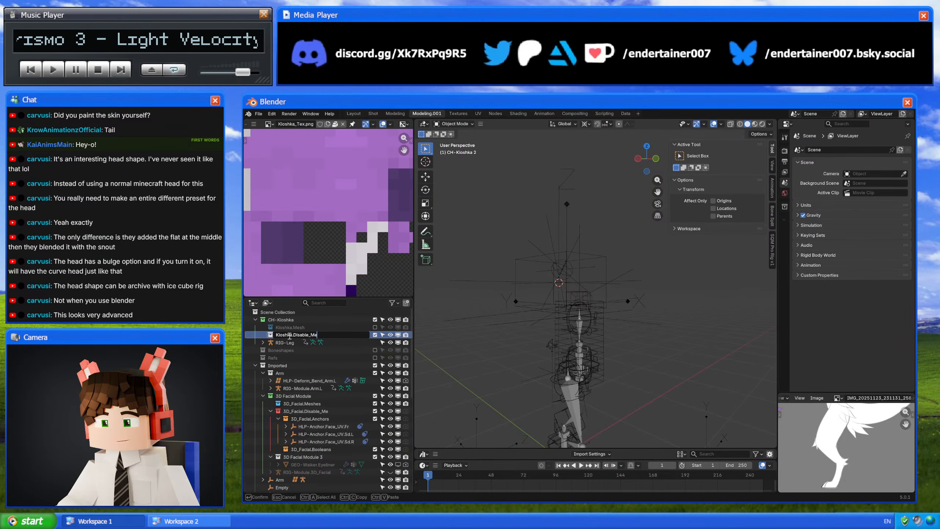
{"action": "key", "text": "Return"}
{"action": "right_click", "coordinate": [346, 333]}
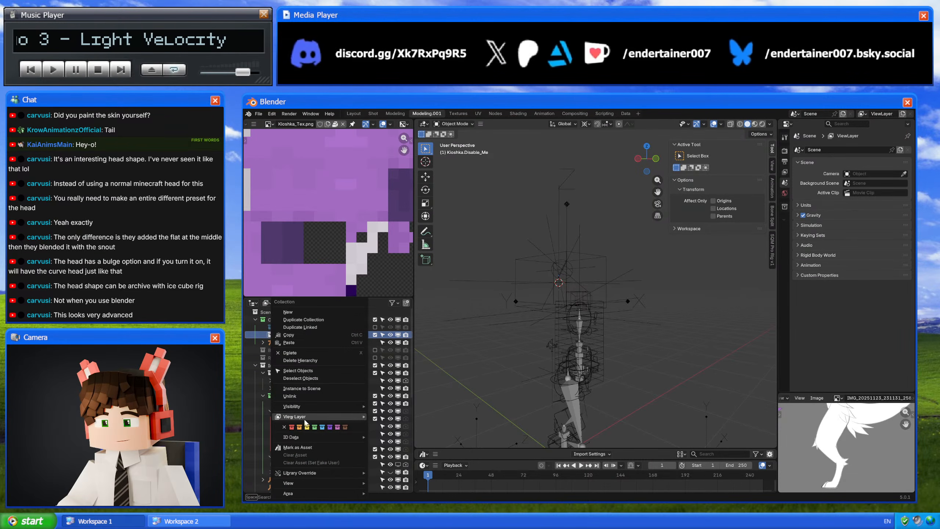
{"action": "left_click", "coordinate": [292, 428]}
- Rename the Boneshapes collection to Kioshka.Boneshapes, tag it orange and nest it inside Kioshka.Disable_Me
{"action": "double_click", "coordinate": [296, 336]}
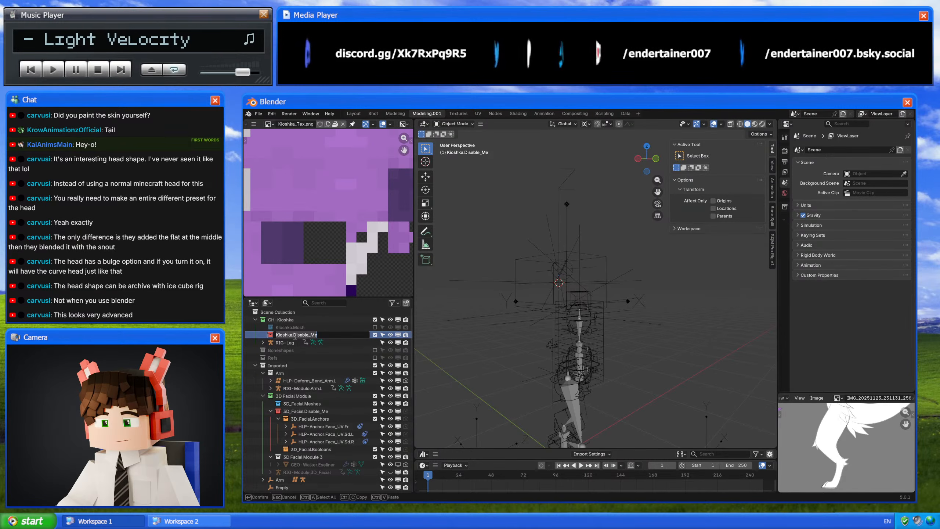
{"action": "double_click", "coordinate": [275, 350]}
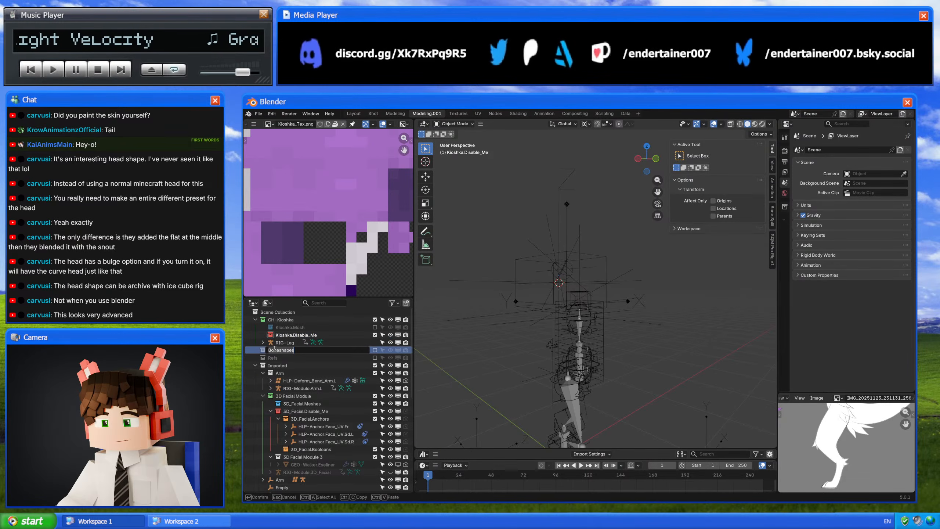
{"action": "key", "text": "Escape"}
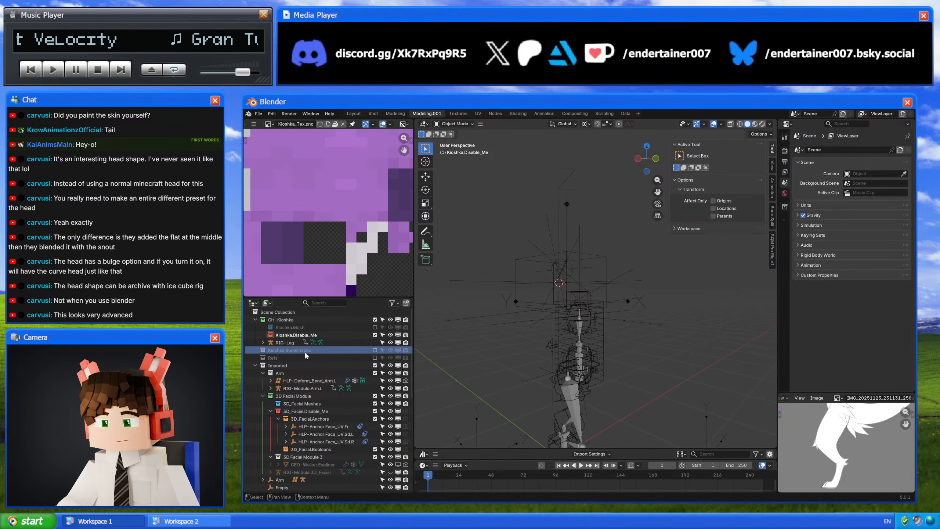
{"action": "right_click", "coordinate": [305, 353]}
{"action": "left_click", "coordinate": [316, 352]}
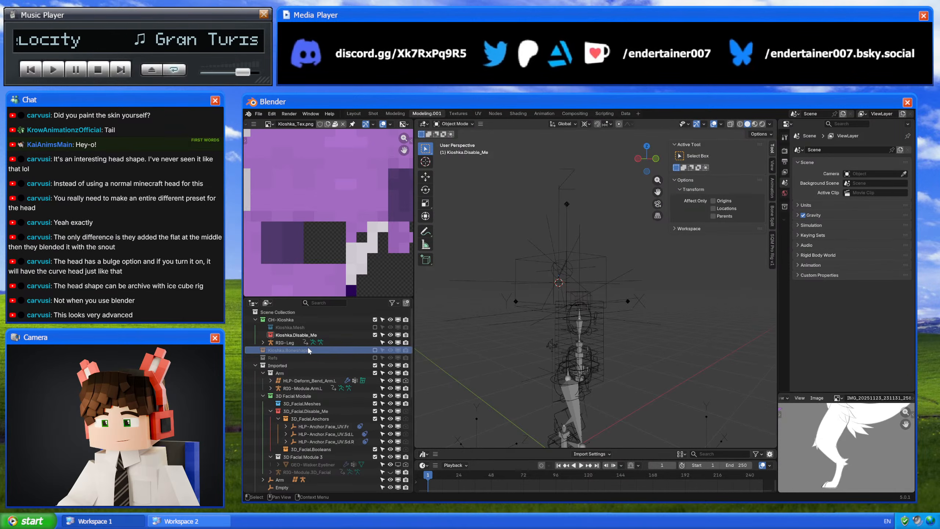
{"action": "left_click_drag", "start_coordinate": [326, 337], "coordinate": [328, 336]}
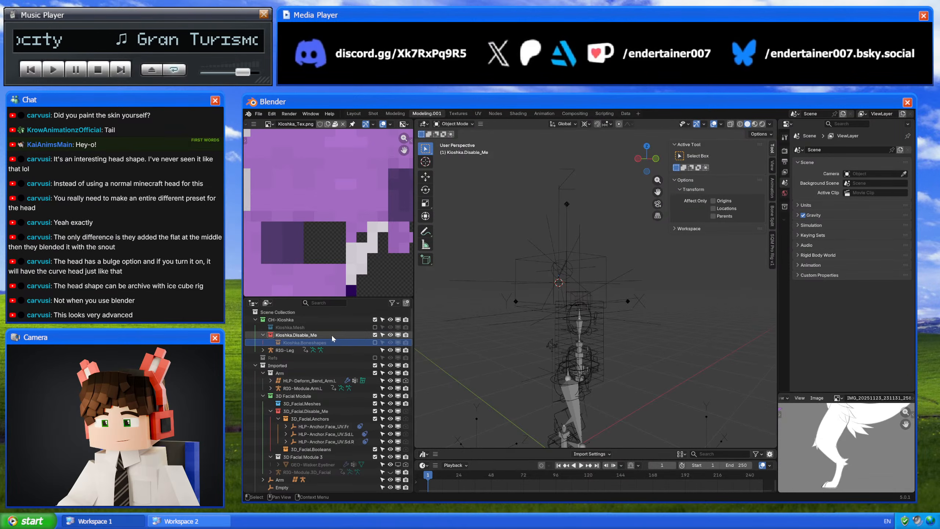
- Enable the Refs collection, delete Crash_Torso and the other reference torso in it, and delete the collection itself
{"action": "left_click", "coordinate": [375, 358]}
{"action": "left_click", "coordinate": [286, 367]}
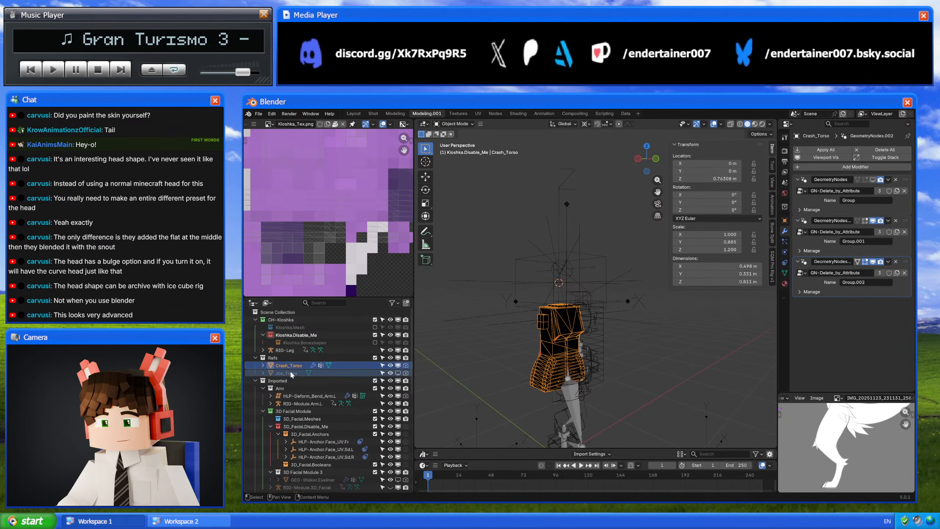
{"action": "left_click", "coordinate": [290, 371]}
{"action": "left_click", "coordinate": [295, 365], "text": "shift"}
{"action": "key", "text": "x"}
{"action": "left_click", "coordinate": [293, 359]}
{"action": "key", "text": "x"}
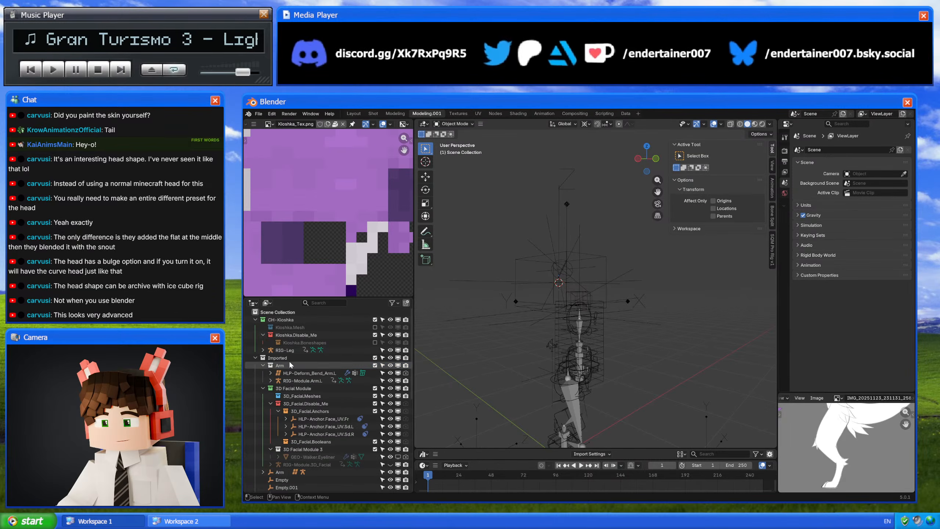
- Create a new collection inside Kioshka.Disable_Me and name it Kioshka.Deformers
{"action": "left_click", "coordinate": [301, 372]}
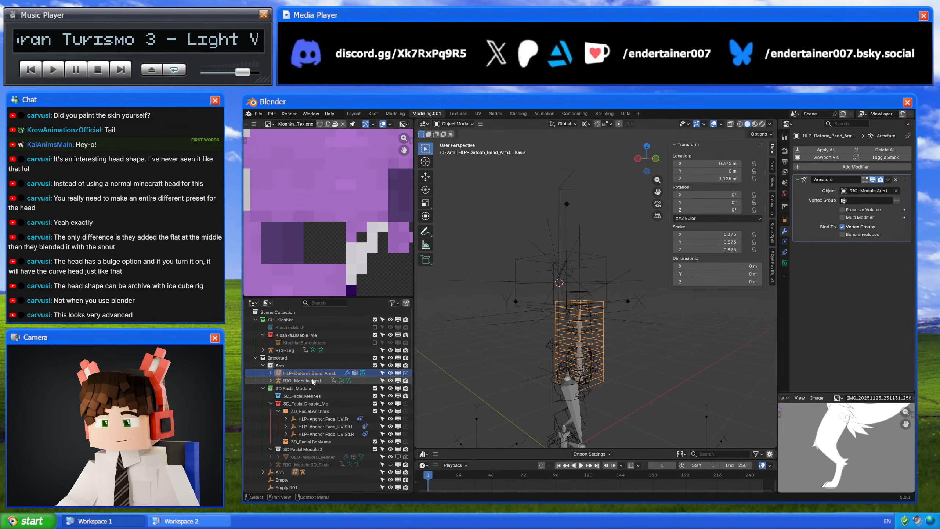
{"action": "right_click", "coordinate": [318, 334]}
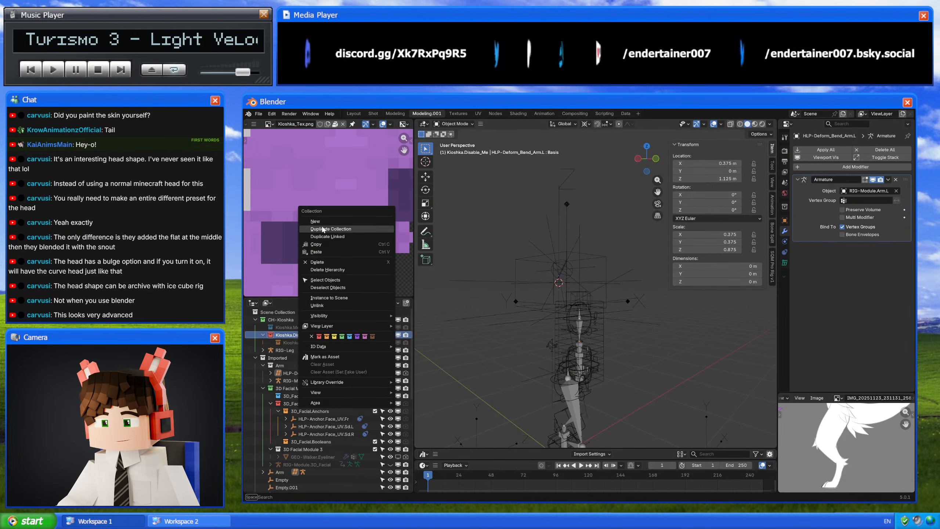
{"action": "left_click", "coordinate": [322, 229]}
{"action": "double_click", "coordinate": [307, 350]}
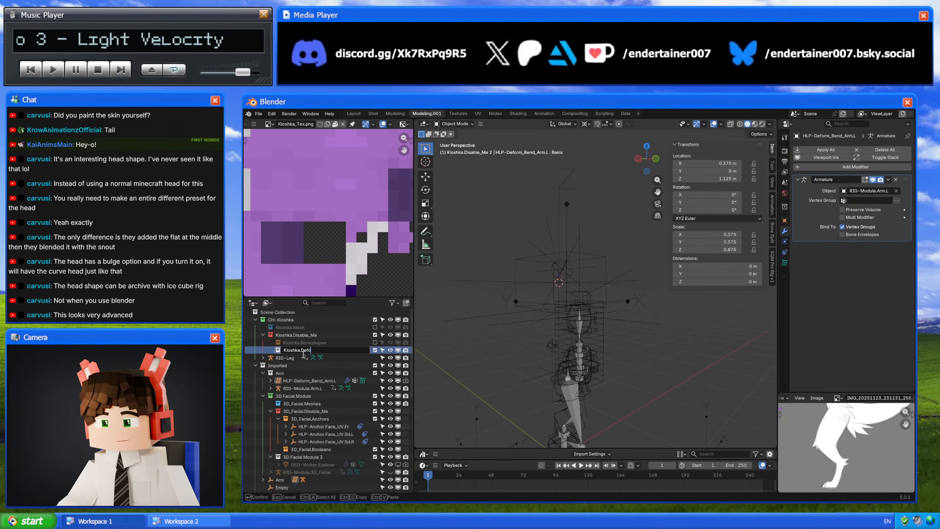
{"action": "key", "text": "Return"}
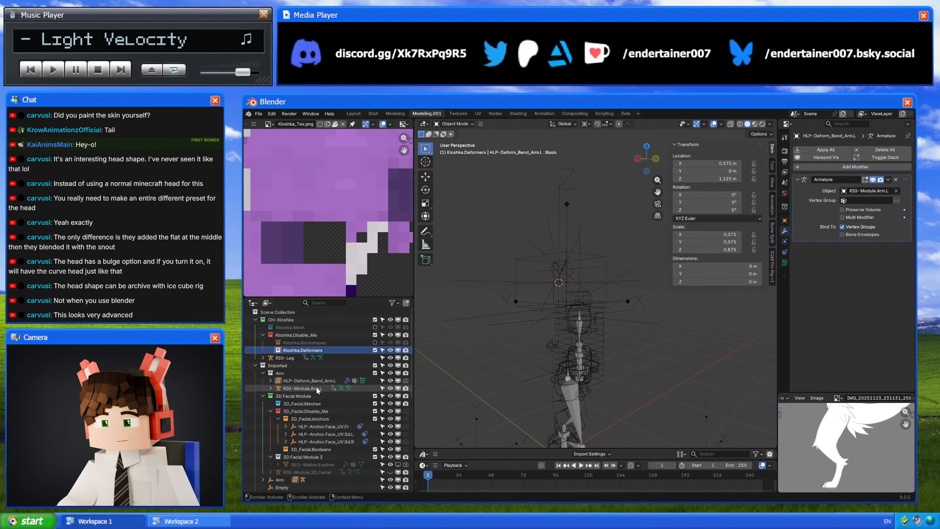
- Move HLP-Deform_Bend_Arm.L into Kioshka.Deformers, tag that collection orange, and move RIG-Module.Arm.L directly into CH-Kioshka
{"action": "left_click", "coordinate": [317, 383]}
{"action": "left_click", "coordinate": [302, 350]}
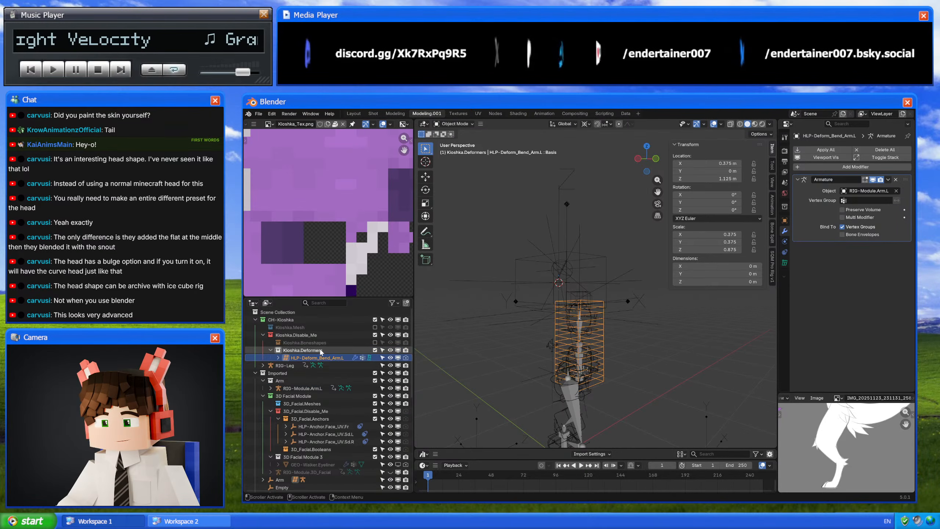
{"action": "right_click", "coordinate": [296, 350]}
{"action": "left_click", "coordinate": [274, 428]}
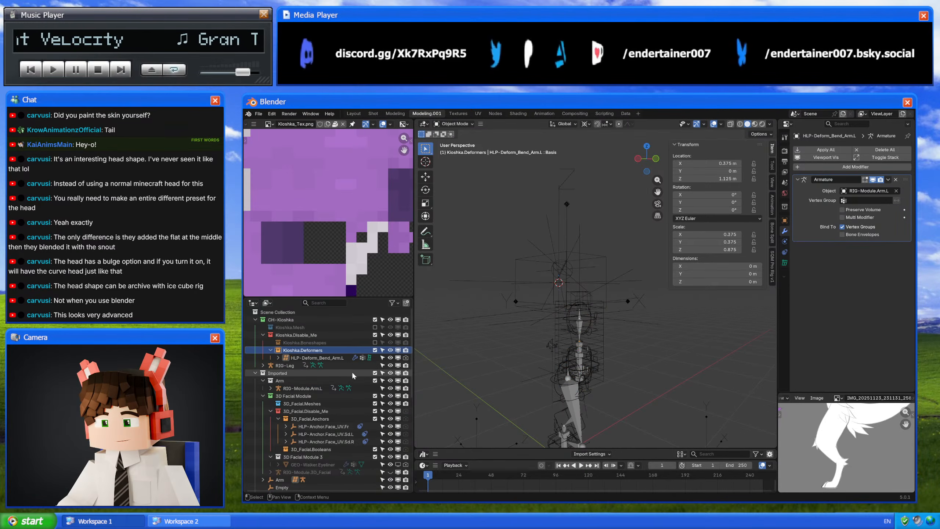
{"action": "left_click", "coordinate": [332, 388]}
{"action": "left_click_drag", "start_coordinate": [333, 388], "coordinate": [337, 317]}
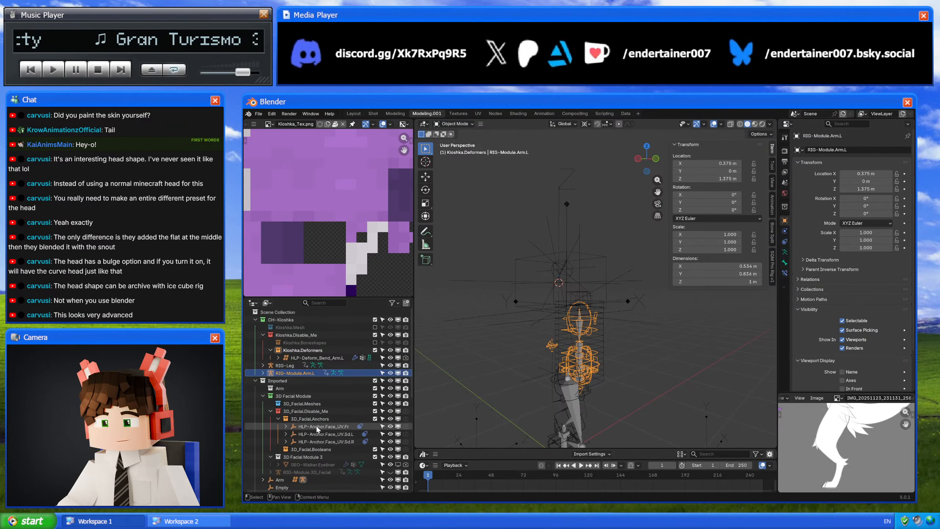
- Nest the 3D_Facial.Anchors collection inside Kioshka.Disable_Me and rename it Kioshka.Anchors
{"action": "left_click", "coordinate": [304, 419]}
{"action": "left_click_drag", "start_coordinate": [303, 419], "coordinate": [331, 334]}
{"action": "double_click", "coordinate": [300, 351]}
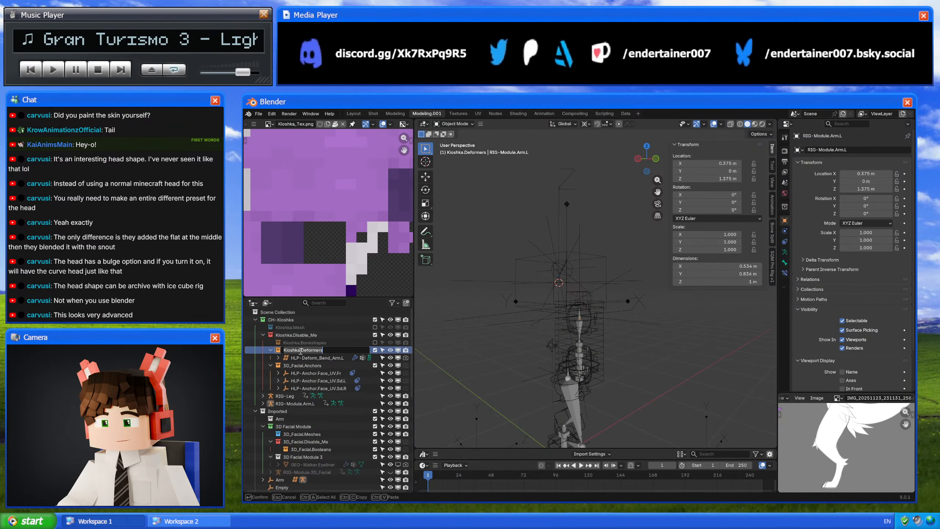
{"action": "left_click", "coordinate": [291, 365]}
{"action": "double_click", "coordinate": [291, 365]}
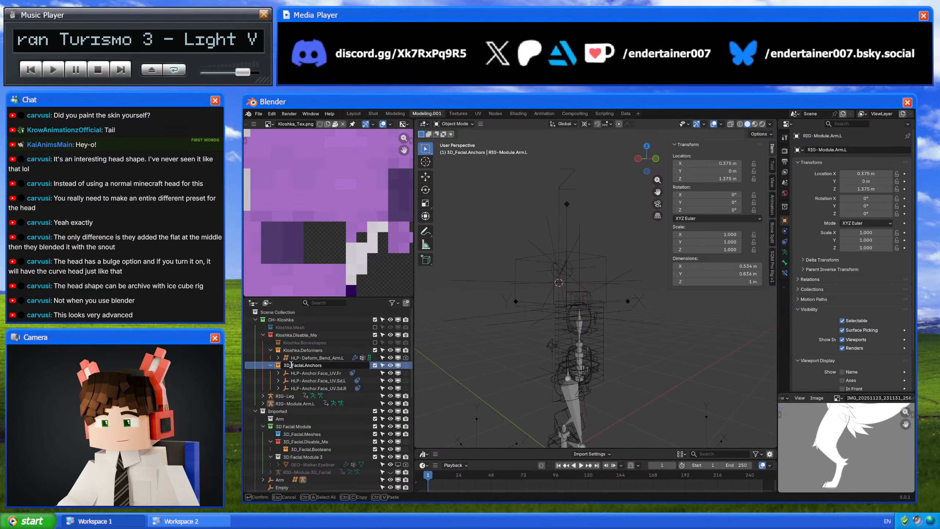
{"action": "type", "text": "Kioshka"}
{"action": "left_click", "coordinate": [463, 364]}
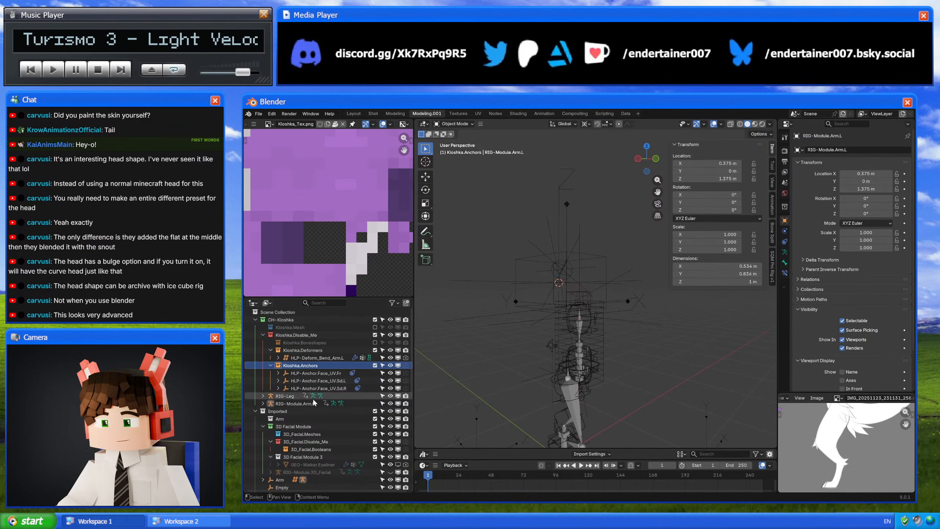
- Move RIG-Module.3D_Facial into CH-Kioshka and delete GEO-Walker.Eyeliner together with the remaining 3D Facial Module collections
{"action": "left_click", "coordinate": [328, 466]}
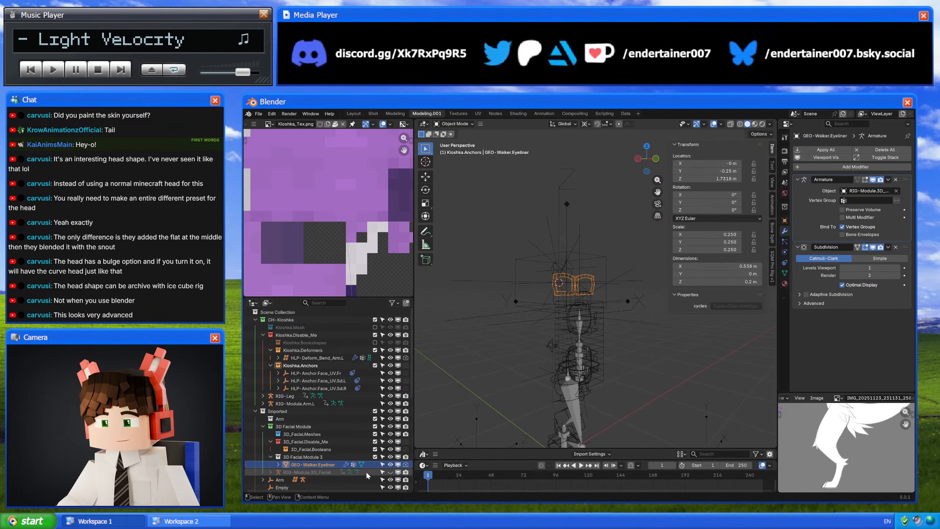
{"action": "left_click", "coordinate": [325, 470]}
{"action": "left_click_drag", "start_coordinate": [325, 471], "coordinate": [327, 317]}
{"action": "left_click", "coordinate": [320, 471]}
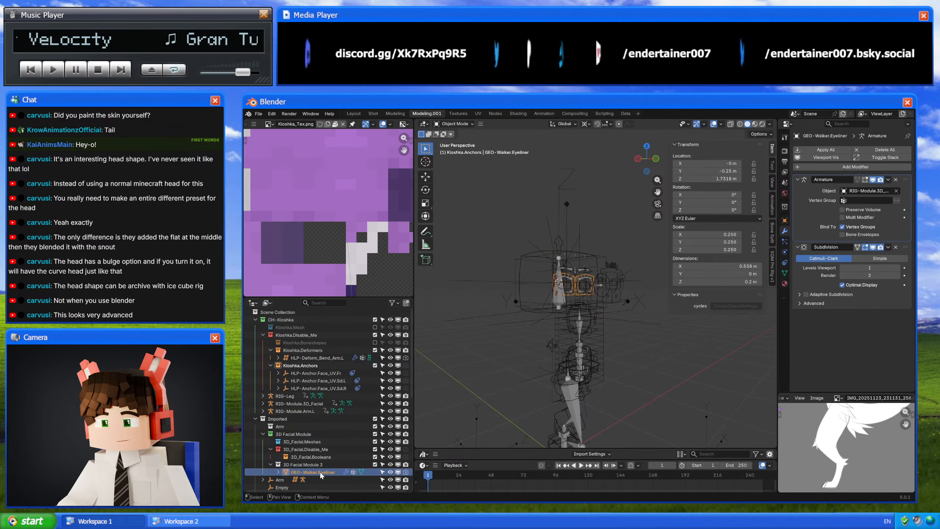
{"action": "left_click", "coordinate": [322, 433], "text": "shift"}
{"action": "key", "text": "Delete"}
{"action": "left_click", "coordinate": [283, 434]}
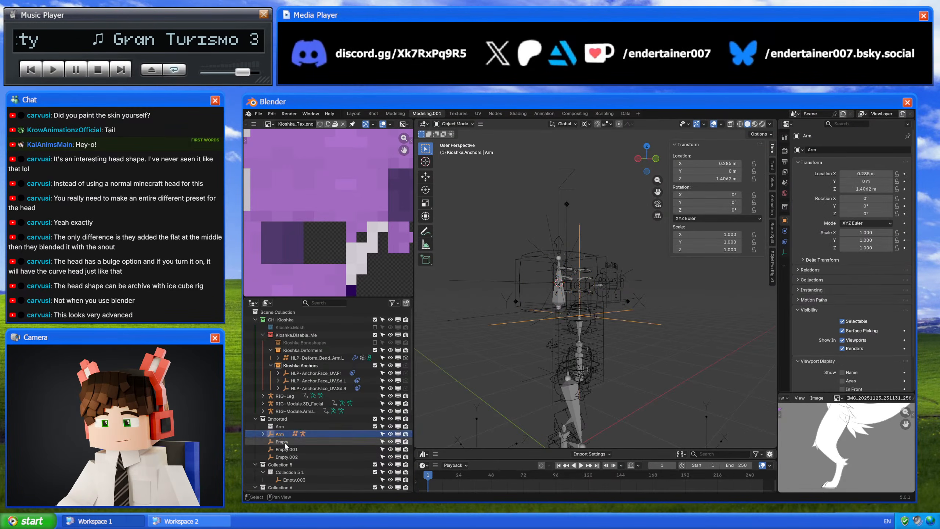
{"action": "left_click", "coordinate": [285, 442]}
{"action": "left_click", "coordinate": [318, 434]}
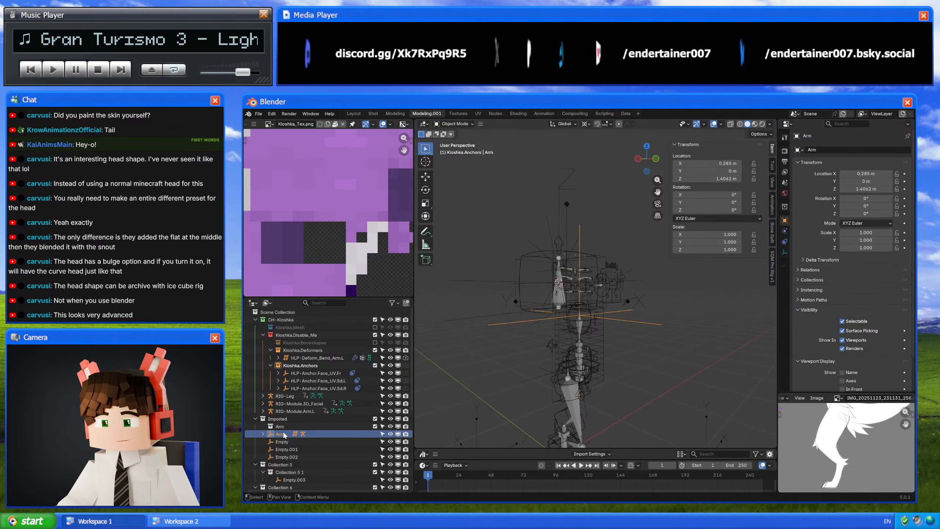
{"action": "left_click", "coordinate": [316, 318]}
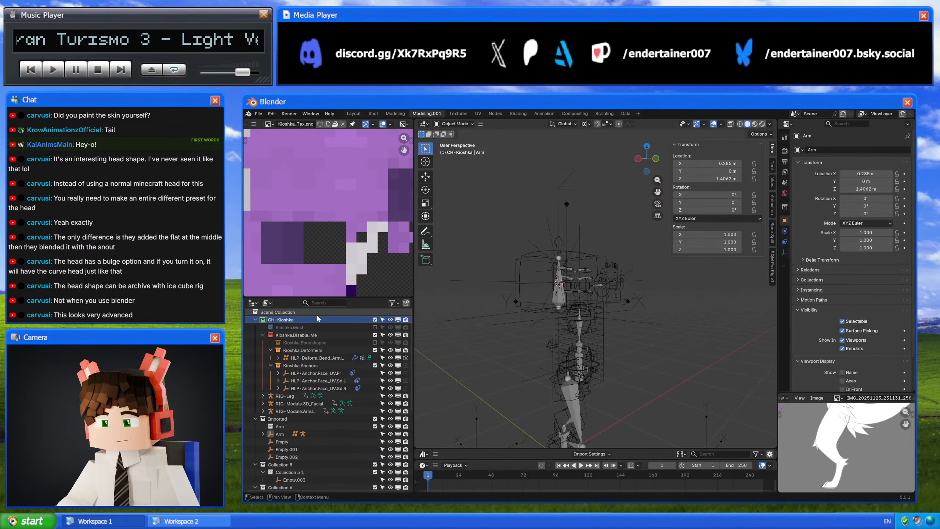
- Create a top-level collection named Temp, place it directly after CH-Kioshka and move the Arm empty into it
{"action": "left_click", "coordinate": [316, 313]}
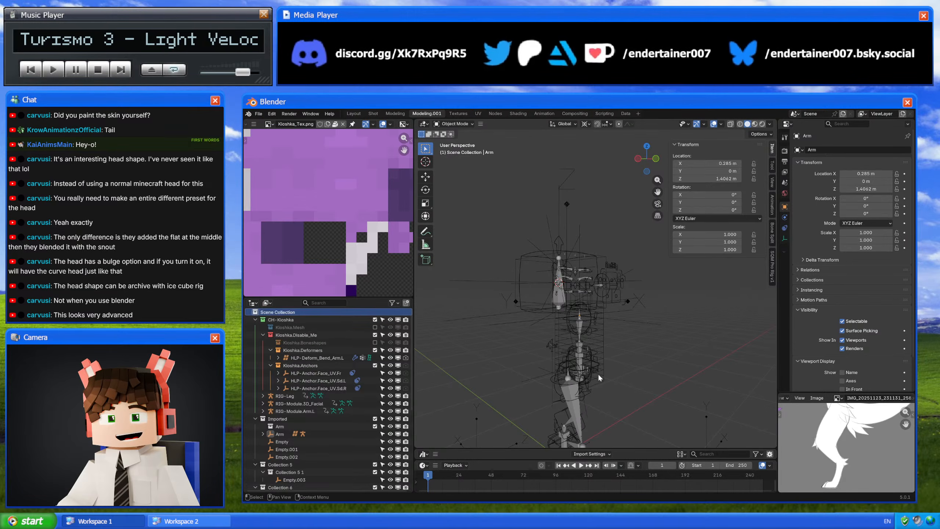
{"action": "scroll", "coordinate": [341, 367], "scroll_direction": "down", "scroll_amount": 5}
{"action": "scroll", "coordinate": [341, 370], "scroll_direction": "up", "scroll_amount": 5}
{"action": "right_click", "coordinate": [321, 313]}
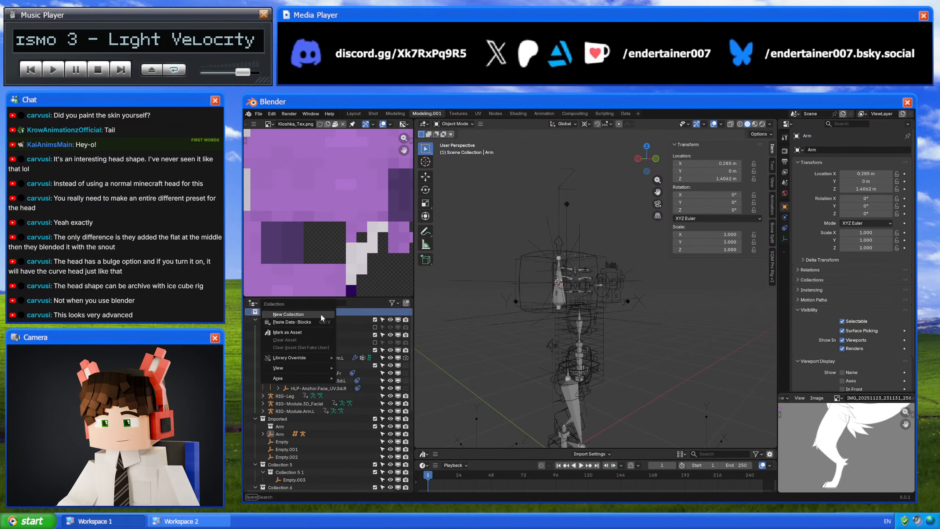
{"action": "left_click", "coordinate": [320, 313]}
{"action": "scroll", "coordinate": [344, 409], "scroll_direction": "down", "scroll_amount": 8}
{"action": "left_click", "coordinate": [301, 408]}
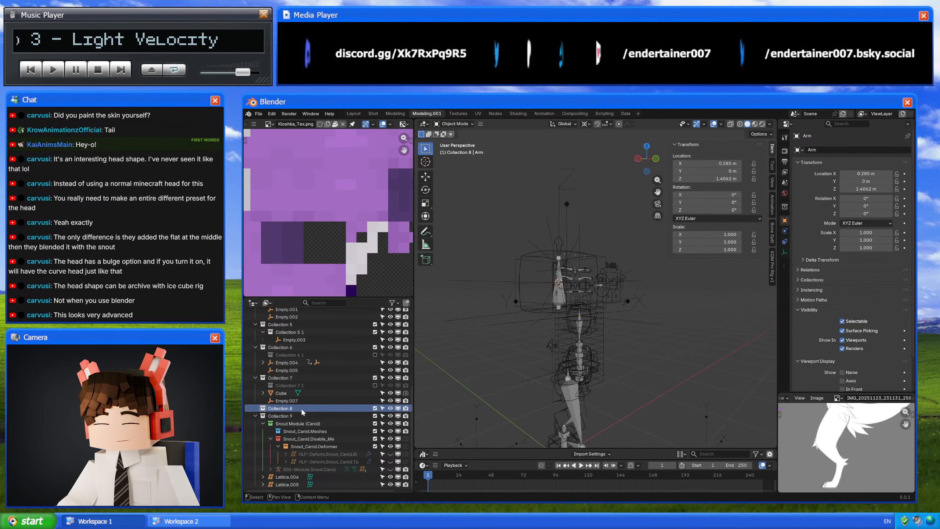
{"action": "mouse_move", "coordinate": [302, 408]}
{"action": "left_mouse_down"}
{"action": "mouse_move", "coordinate": [323, 313]}
{"action": "mouse_move", "coordinate": [311, 399]}
{"action": "mouse_move", "coordinate": [298, 419]}
{"action": "left_mouse_up"}
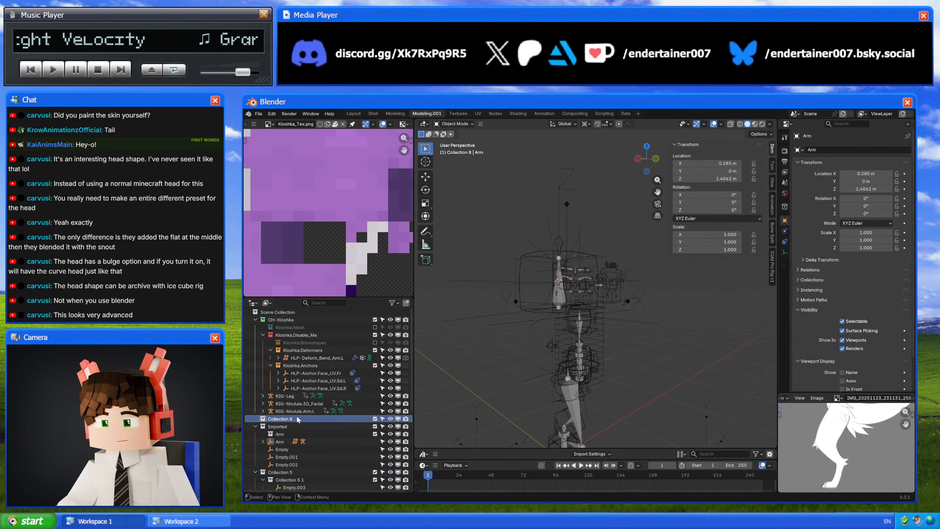
{"action": "double_click", "coordinate": [298, 420]}
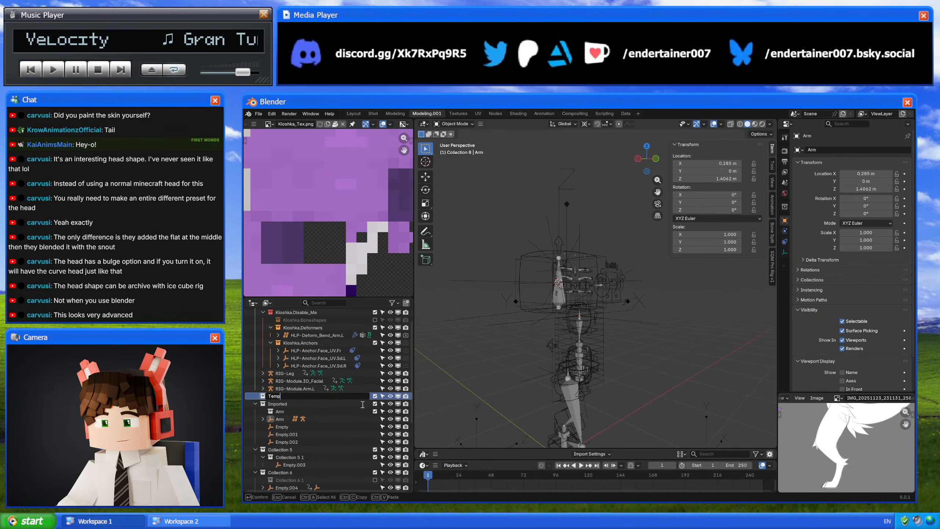
{"action": "key", "text": "Return"}
{"action": "left_click_drag", "start_coordinate": [284, 419], "coordinate": [299, 396]}
- Test-move the object Empty in the Imported collection to check whether any part of the character depends on it
{"action": "left_click", "coordinate": [291, 426]}
{"action": "scroll", "coordinate": [536, 381], "scroll_direction": "down", "scroll_amount": 4}
{"action": "key", "text": "g"}
{"action": "middle_click_drag", "start_coordinate": [537, 381], "coordinate": [597, 365]}
{"action": "left_click", "coordinate": [562, 359]}
{"action": "key", "text": "g"}
{"action": "left_click", "coordinate": [635, 366]}
{"action": "scroll", "coordinate": [637, 367], "scroll_direction": "up", "scroll_amount": 6}
{"action": "key", "text": "g"}
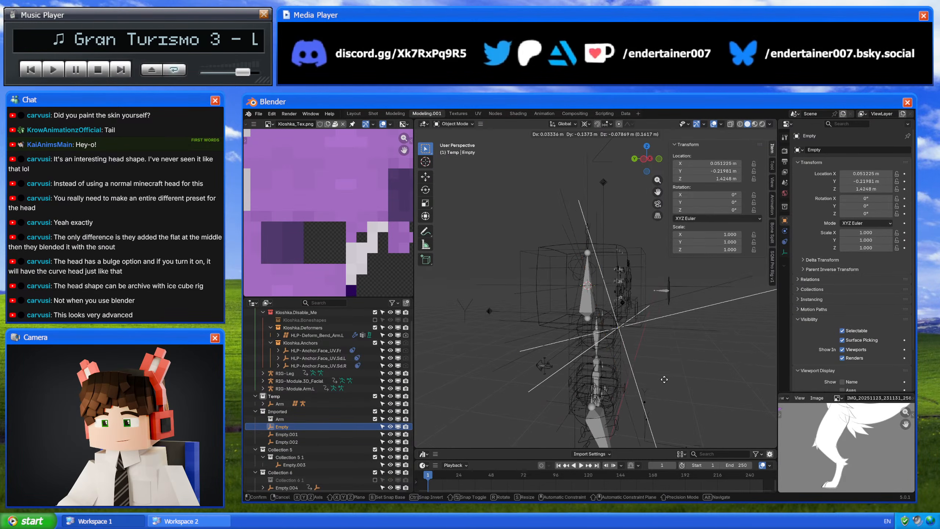
{"action": "right_click", "coordinate": [674, 361]}
{"action": "middle_click_drag", "start_coordinate": [675, 359], "coordinate": [635, 350]}
{"action": "key", "text": "g"}
{"action": "right_click", "coordinate": [703, 346]}
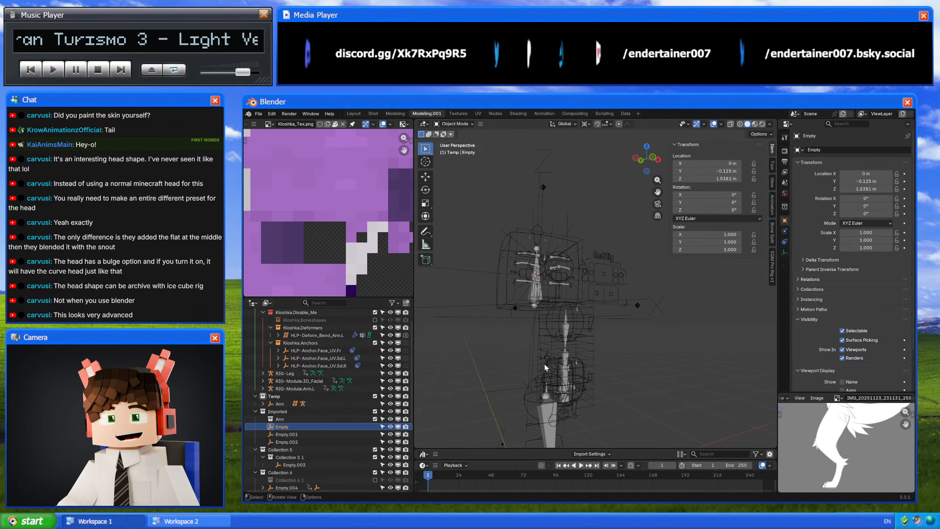
- Delete Empty, Empty.001 and Empty.002 together with the Imported collection and its Arm subcollection
{"action": "left_click", "coordinate": [298, 441], "text": "shift"}
{"action": "scroll", "coordinate": [548, 385], "scroll_direction": "down", "scroll_amount": 3}
{"action": "middle_click_drag", "start_coordinate": [548, 384], "coordinate": [582, 383]}
{"action": "key", "text": "g"}
{"action": "right_click", "coordinate": [650, 386]}
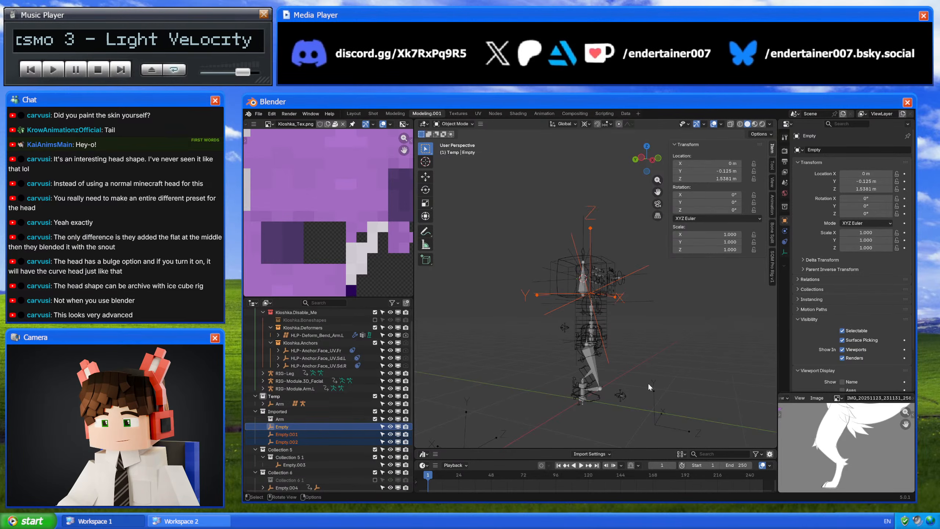
{"action": "key", "text": "Delete"}
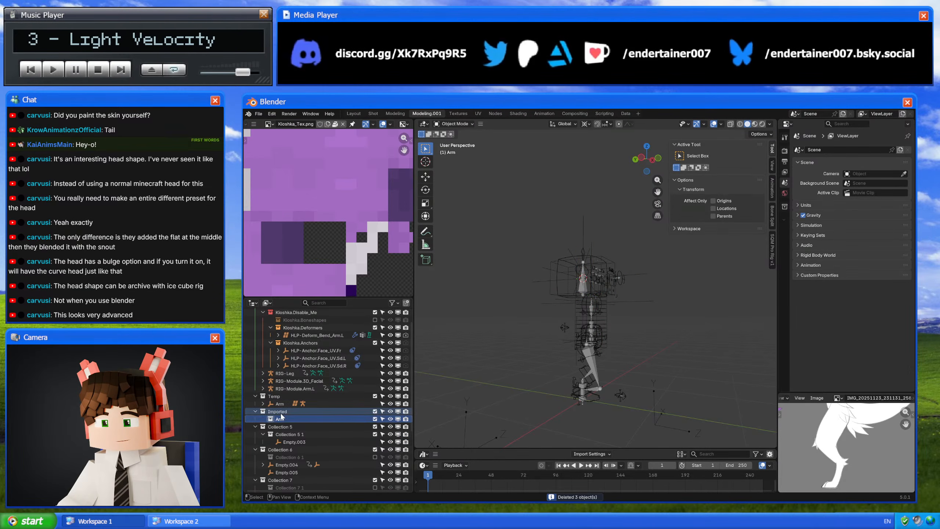
- Delete Empty.003 along with its collections Collection 5 1 and Collection 5
{"action": "left_click", "coordinate": [292, 426]}
{"action": "middle_click_drag", "start_coordinate": [582, 378], "coordinate": [633, 391]}
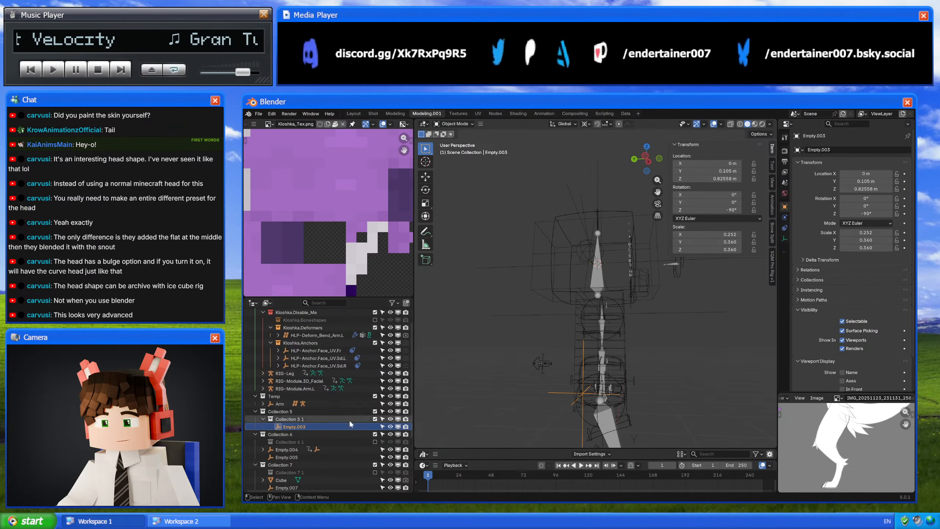
{"action": "key", "text": "x"}
{"action": "left_click", "coordinate": [304, 419]}
{"action": "key", "text": "x"}
{"action": "left_click", "coordinate": [301, 412]}
{"action": "key", "text": "x"}
- Move Empty.004 and Empty.005 from Collection 6 into the Temp collection
{"action": "left_click", "coordinate": [297, 403]}
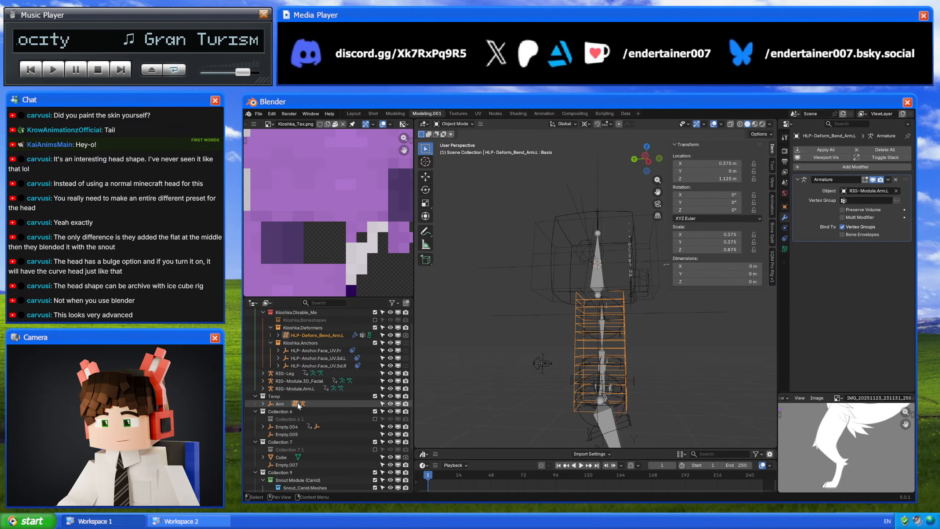
{"action": "left_click", "coordinate": [291, 434]}
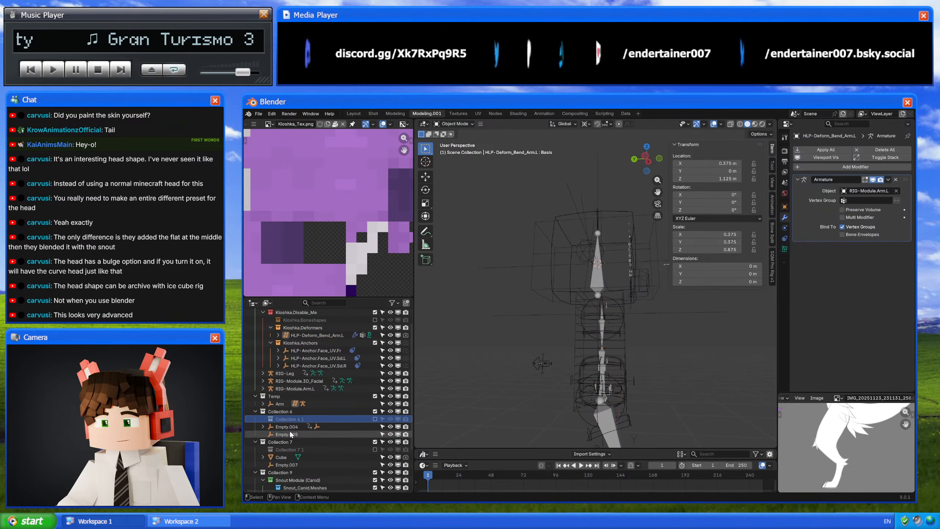
{"action": "mouse_move", "coordinate": [500, 400]}
{"action": "middle_mouse_down"}
{"action": "mouse_move", "coordinate": [436, 419]}
{"action": "mouse_move", "coordinate": [502, 397]}
{"action": "middle_mouse_up"}
{"action": "left_click", "coordinate": [307, 427]}
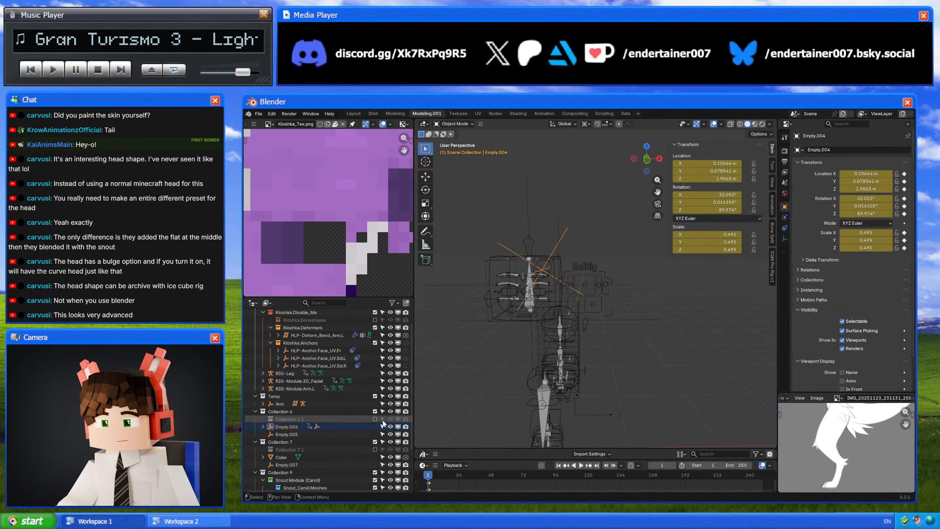
{"action": "left_click", "coordinate": [293, 432], "text": "ctrl"}
{"action": "left_click_drag", "start_coordinate": [291, 430], "coordinate": [307, 395]}
{"action": "double_click", "coordinate": [288, 396]}
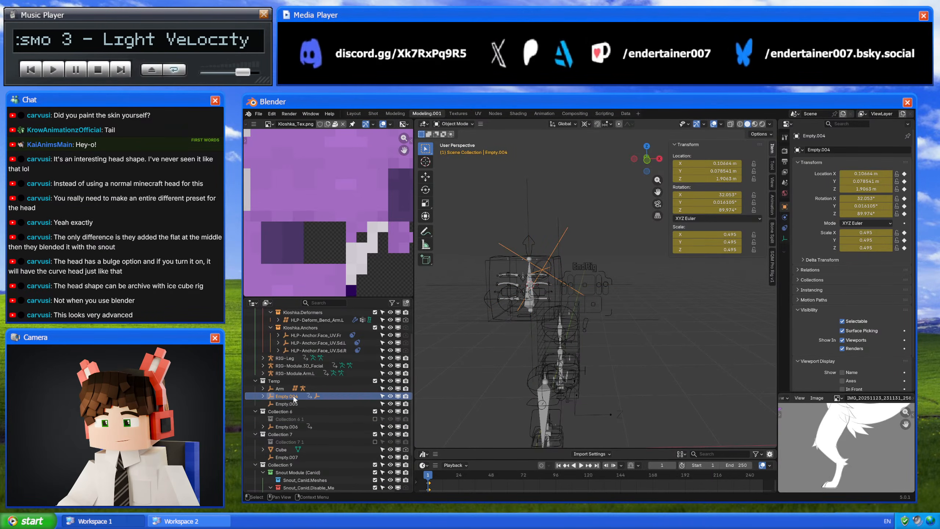
{"action": "key", "text": "Escape"}
- Enable the Kioshka.Mesh collection, then test-move Empty.004 in Temp against the visible meshes and delete it
{"action": "scroll", "coordinate": [363, 334], "scroll_direction": "up", "scroll_amount": 3}
{"action": "left_click", "coordinate": [375, 327]}
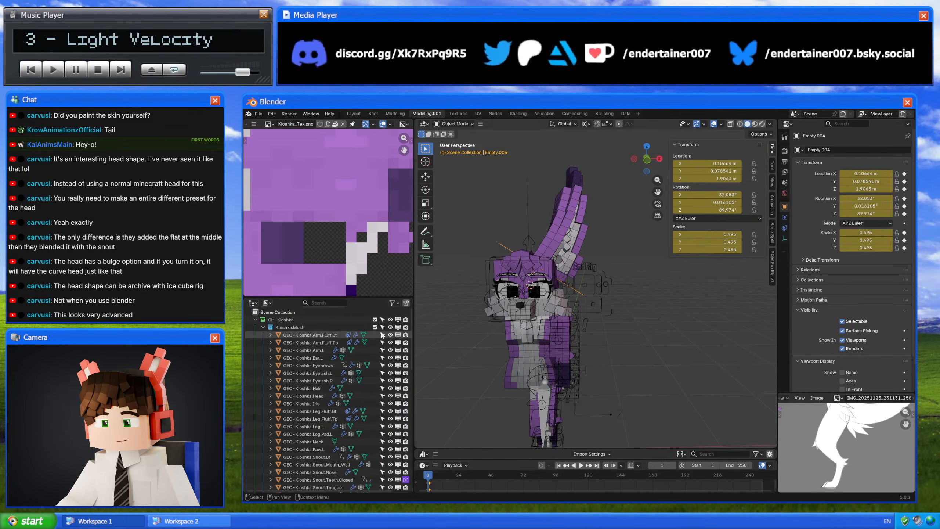
{"action": "scroll", "coordinate": [324, 390], "scroll_direction": "down", "scroll_amount": 5}
{"action": "scroll", "coordinate": [324, 389], "scroll_direction": "down", "scroll_amount": 3}
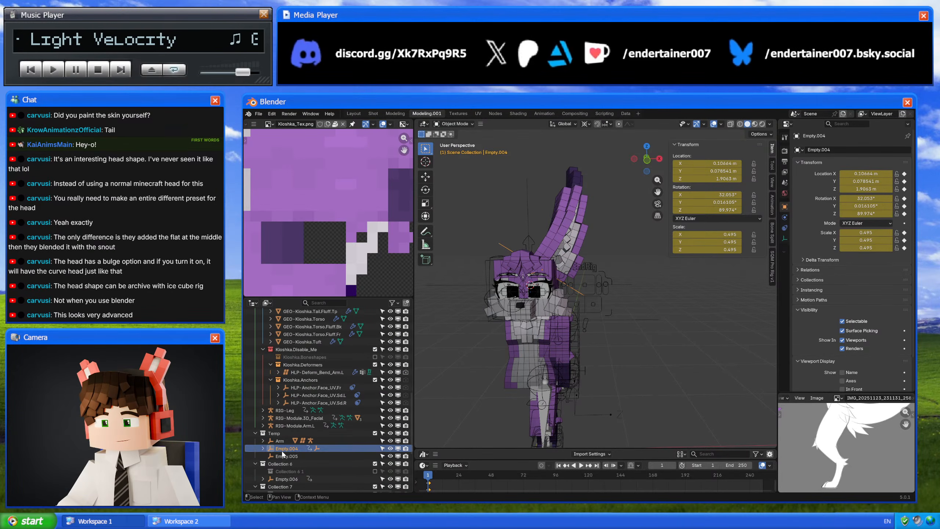
{"action": "left_click", "coordinate": [337, 447]}
{"action": "key", "text": "g"}
{"action": "right_click", "coordinate": [637, 362]}
{"action": "key", "text": "x"}
{"action": "left_click", "coordinate": [600, 361]}
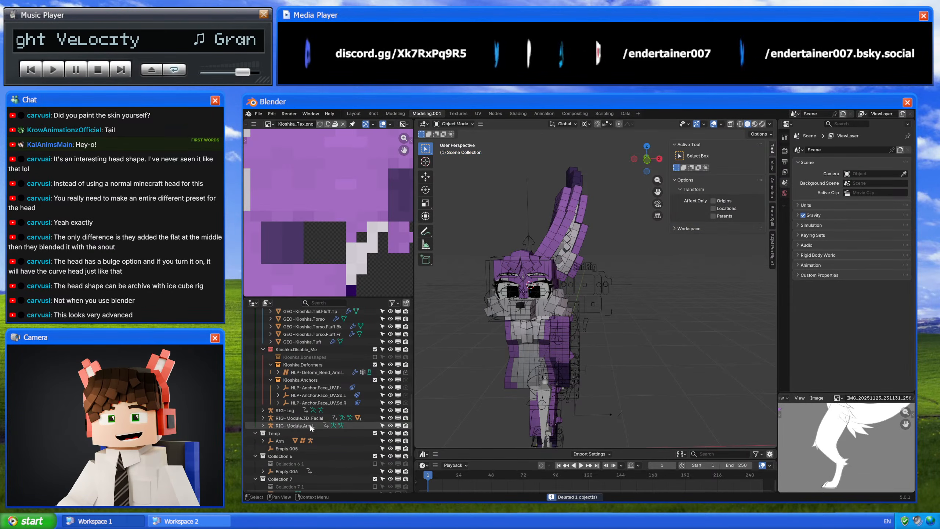
- Test-move Empty.005 in the Temp collection and clear its location to the world origin
{"action": "left_click", "coordinate": [287, 448]}
{"action": "key", "text": "g"}
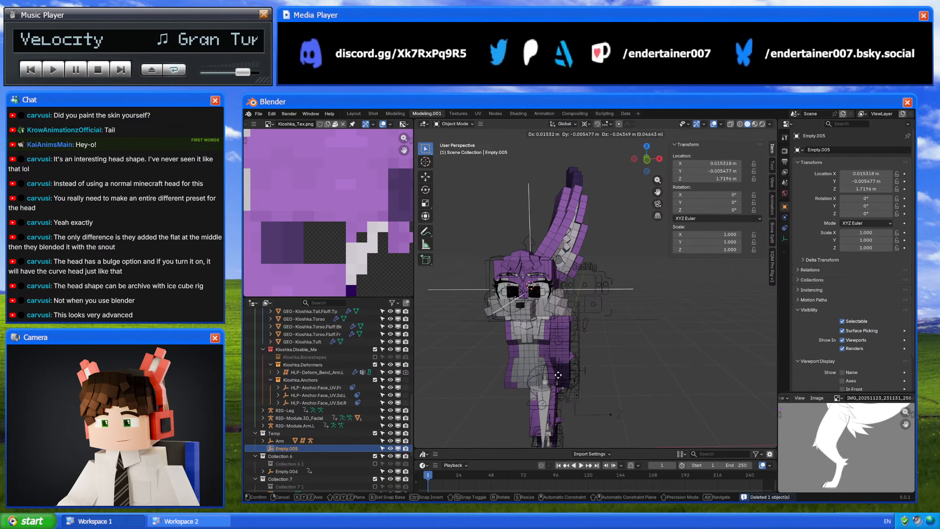
{"action": "right_click", "coordinate": [566, 371]}
{"action": "middle_click_drag", "start_coordinate": [630, 358], "coordinate": [667, 350]}
{"action": "scroll", "coordinate": [661, 354], "scroll_direction": "down", "scroll_amount": 4}
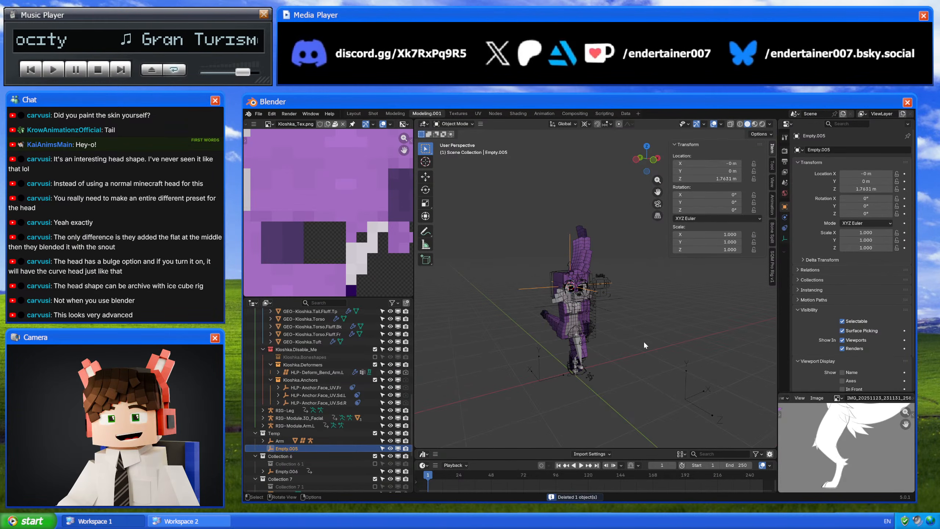
{"action": "key", "text": "alt+g"}
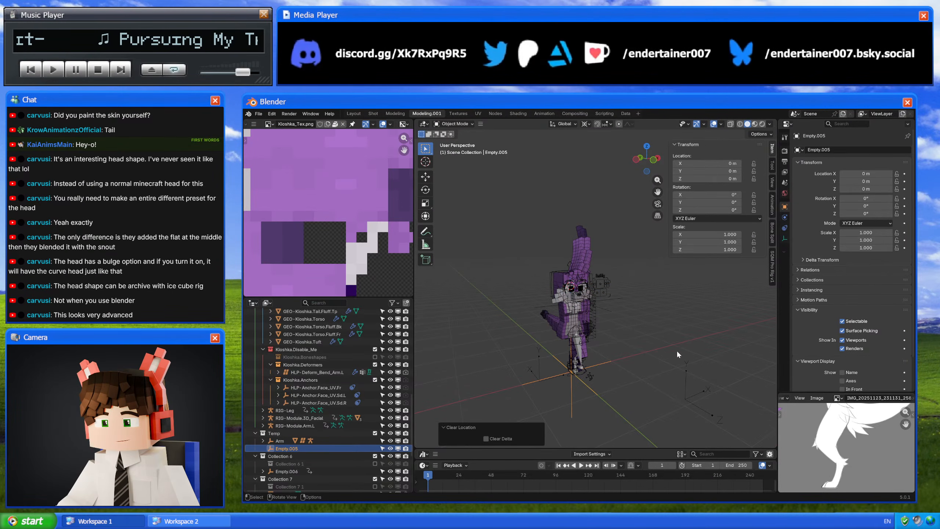
- Rename Empty.005 in the Temp collection to Root
{"action": "scroll", "coordinate": [287, 452], "scroll_direction": "down", "scroll_amount": 3}
{"action": "key", "text": "F2"}
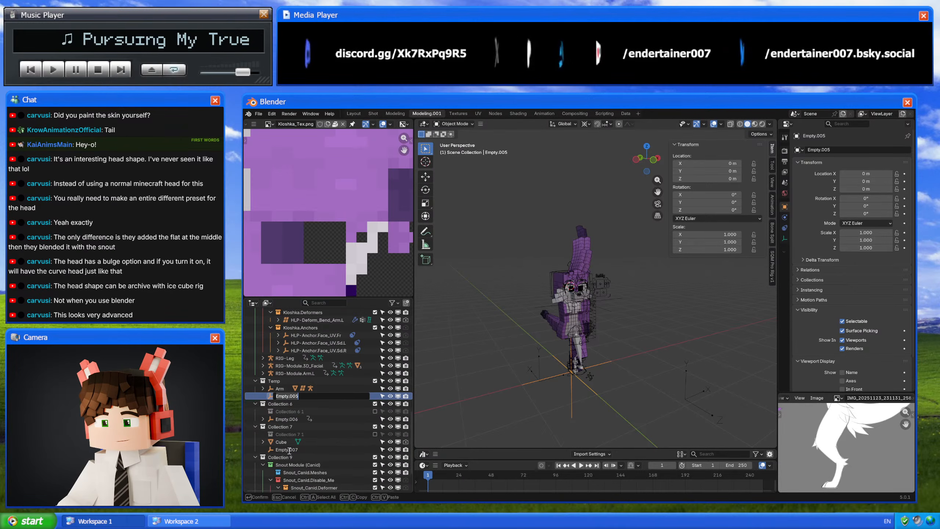
{"action": "type", "text": "Root"}
{"action": "key", "text": "Return"}
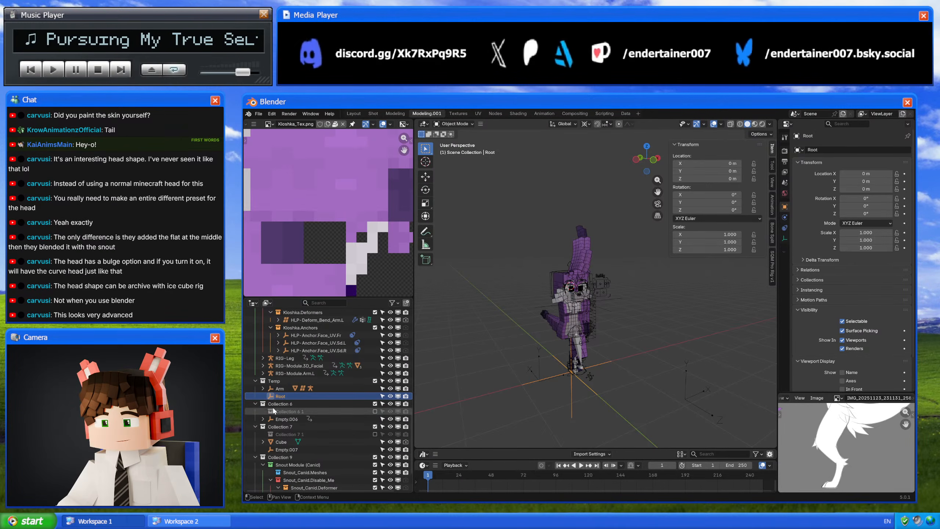
- Test-move Empty.006 in Collection 6 to see whether it drives anything, and delete it
{"action": "left_click", "coordinate": [287, 419]}
{"action": "key", "text": "g"}
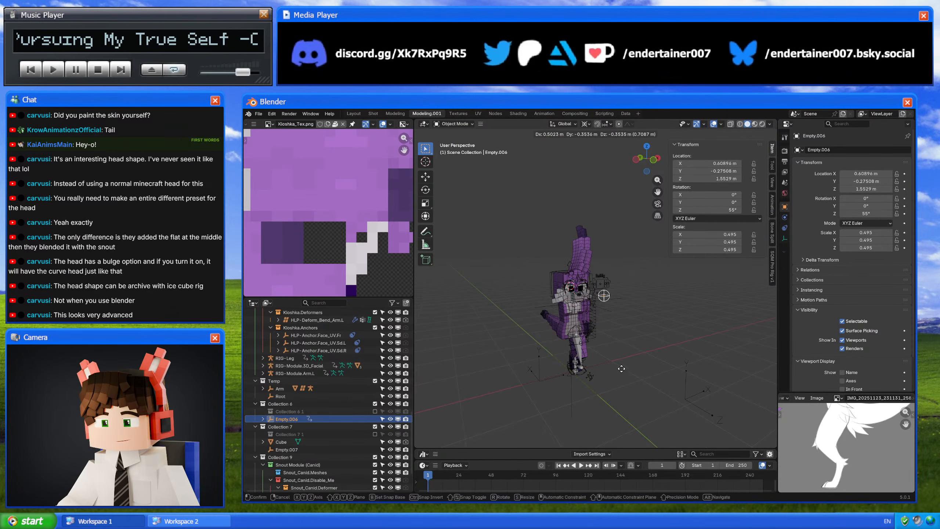
{"action": "key", "text": "Escape"}
{"action": "key", "text": "Delete"}
- Enable Collection 6 1, delete its planes from Plane.006 to Plane.028, and remove Collection 6 1 and Collection 6
{"action": "left_click", "coordinate": [296, 411]}
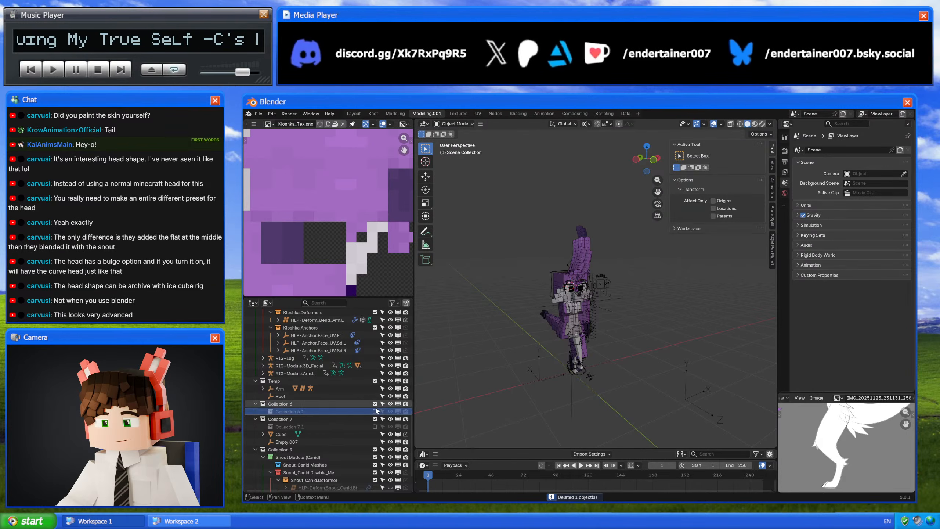
{"action": "left_click", "coordinate": [375, 411]}
{"action": "left_click", "coordinate": [296, 472]}
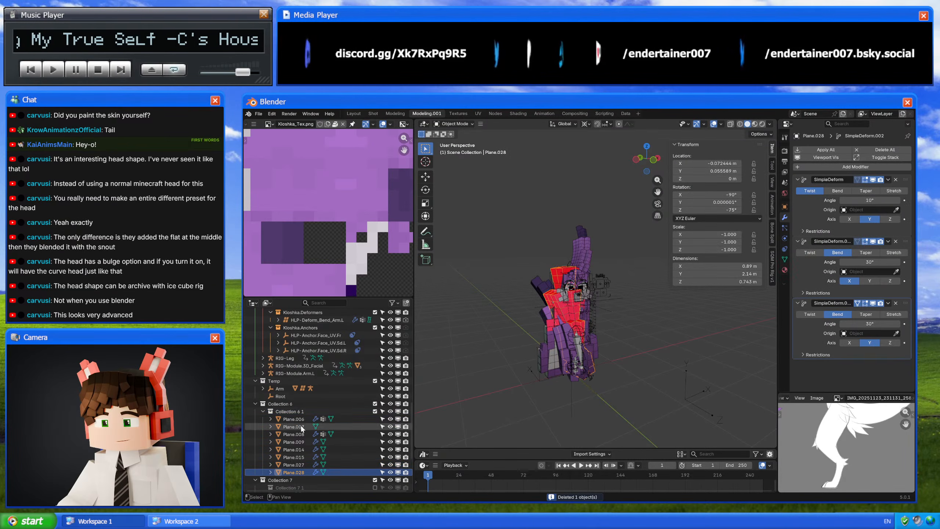
{"action": "left_click", "coordinate": [293, 419], "text": "shift"}
{"action": "key", "text": "g"}
{"action": "right_click", "coordinate": [646, 391]}
{"action": "key", "text": "x"}
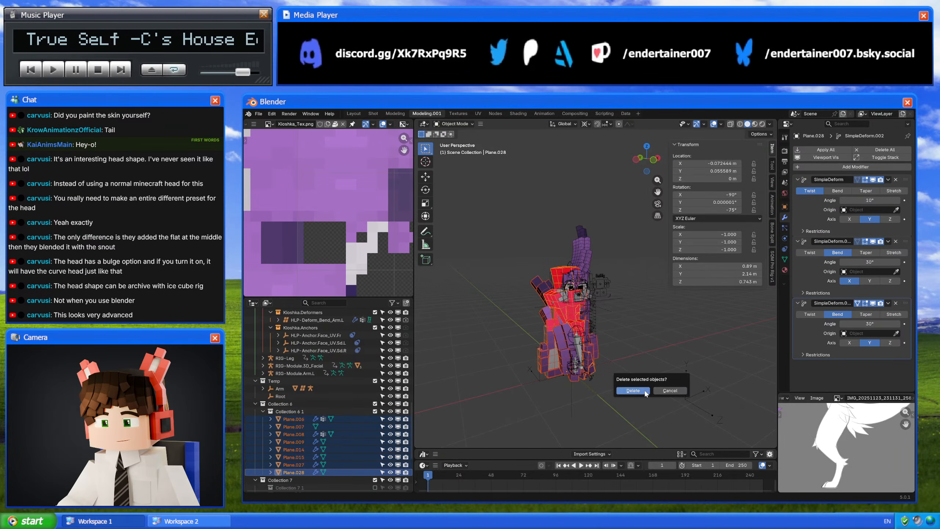
{"action": "left_click", "coordinate": [633, 391]}
{"action": "left_click", "coordinate": [305, 407]}
{"action": "key", "text": "x"}
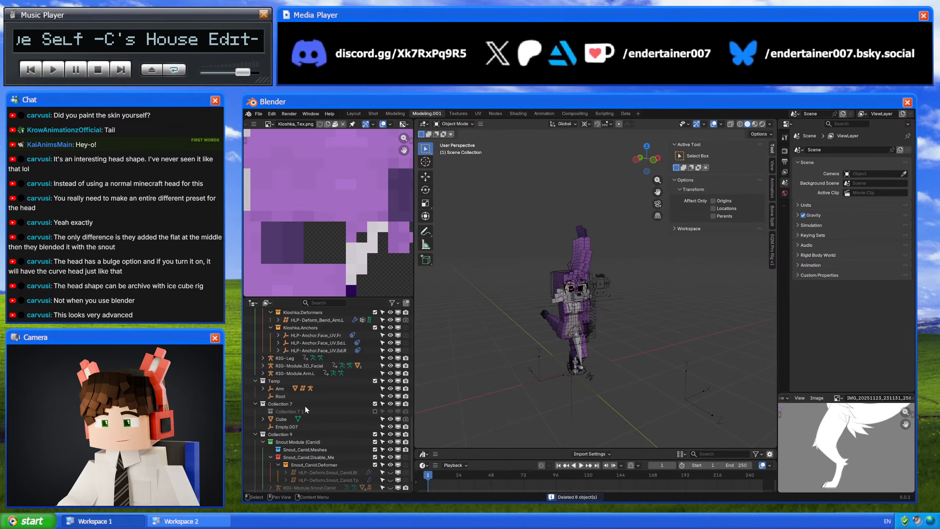
- Enable Collection 7 1, test-move and delete Plane.016, Plane.020, Plane.021 and Plane.022, and remove the emptied collection
{"action": "left_click", "coordinate": [375, 411]}
{"action": "left_click", "coordinate": [296, 419]}
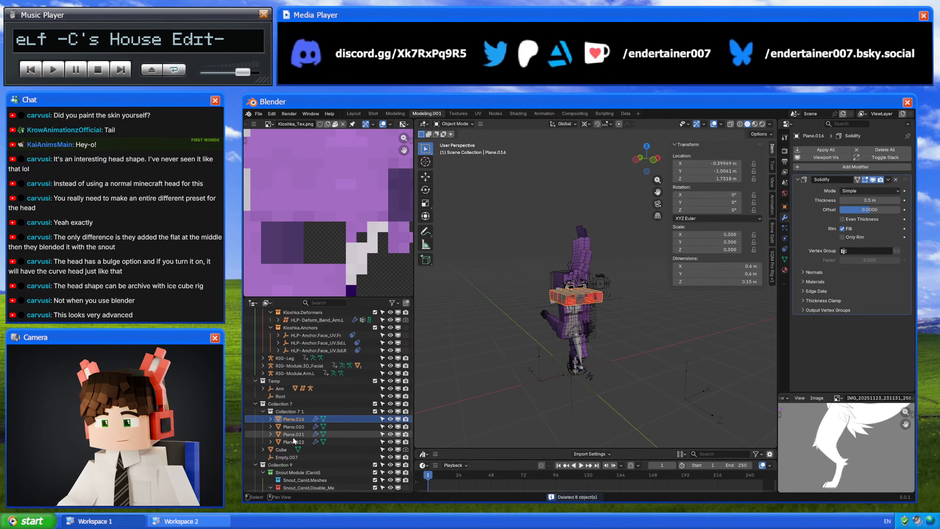
{"action": "left_click", "coordinate": [294, 442], "text": "shift"}
{"action": "middle_click_drag", "start_coordinate": [578, 371], "coordinate": [625, 398]}
{"action": "key", "text": "g"}
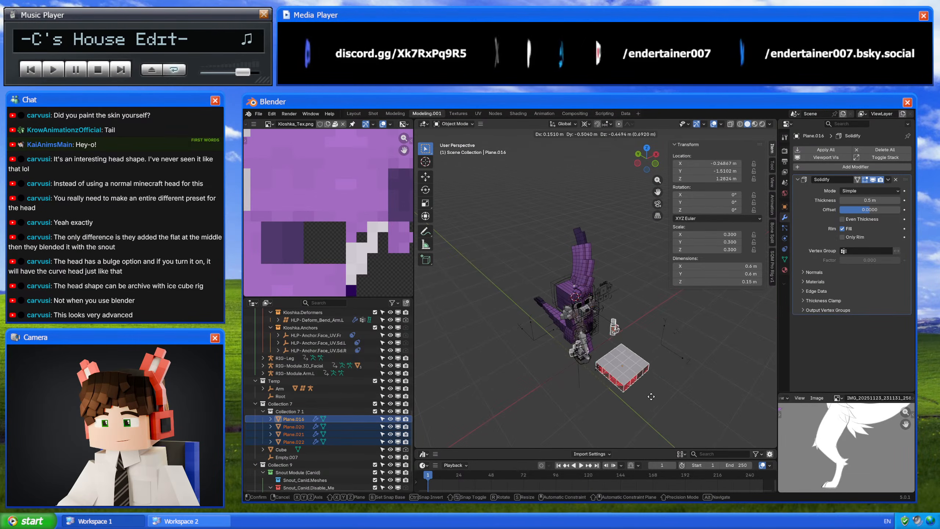
{"action": "scroll", "coordinate": [644, 396], "scroll_direction": "up", "scroll_amount": 3, "text": "alt"}
{"action": "right_click", "coordinate": [669, 382]}
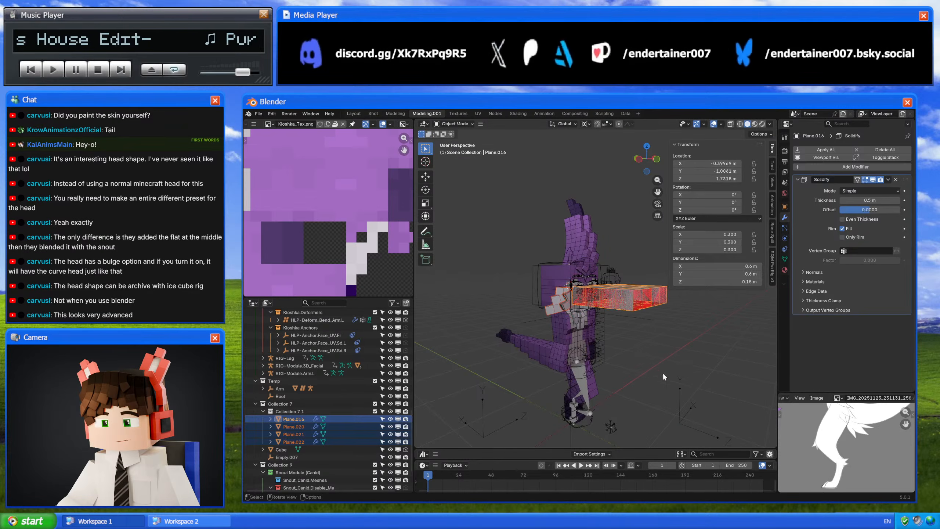
{"action": "key", "text": "x"}
{"action": "left_click", "coordinate": [660, 376]}
{"action": "left_click", "coordinate": [298, 412]}
{"action": "key", "text": "x"}
- Delete the Cube object from Collection 7
{"action": "left_click", "coordinate": [289, 411]}
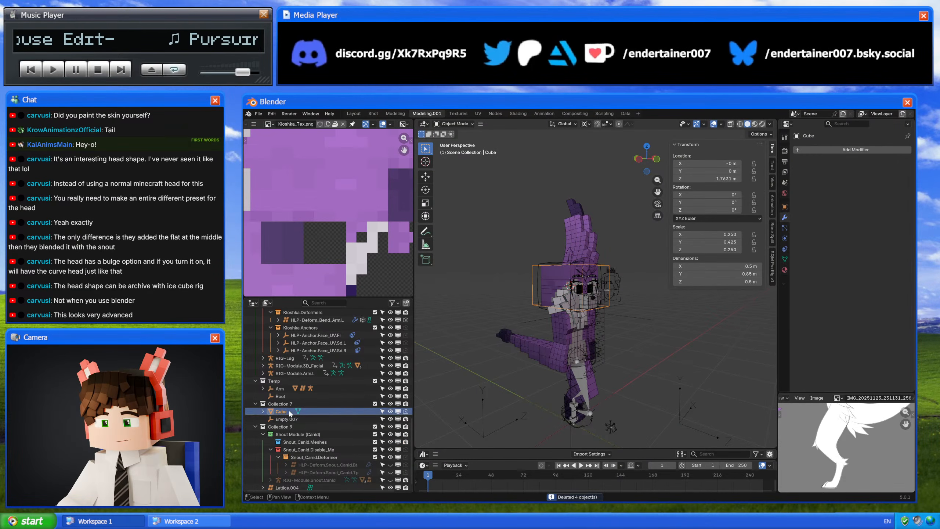
{"action": "key", "text": "x"}
{"action": "left_click", "coordinate": [549, 387]}
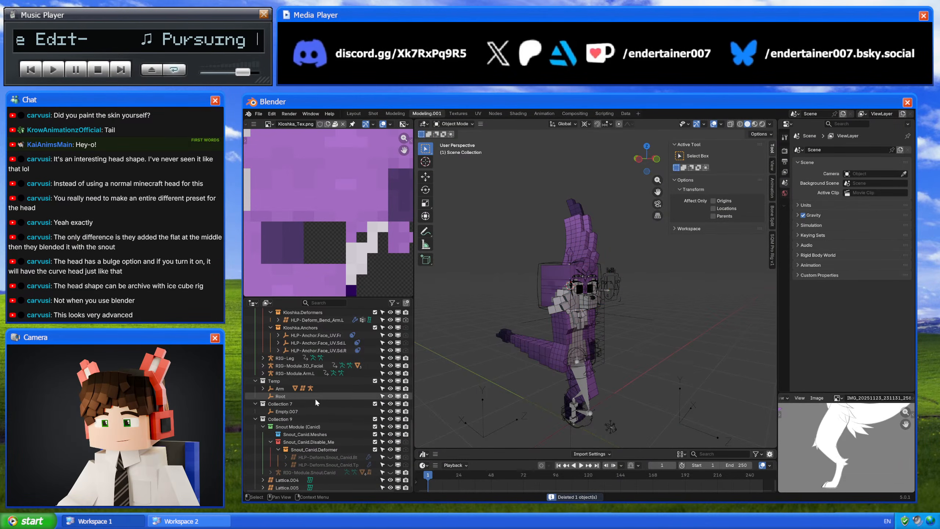
- Test-move Empty.007 against the character, and delete it along with Collection 7
{"action": "left_click", "coordinate": [289, 411]}
{"action": "mouse_move", "coordinate": [585, 386]}
{"action": "middle_mouse_down"}
{"action": "mouse_move", "coordinate": [605, 385]}
{"action": "mouse_move", "coordinate": [590, 383]}
{"action": "middle_mouse_up"}
{"action": "key", "text": "g"}
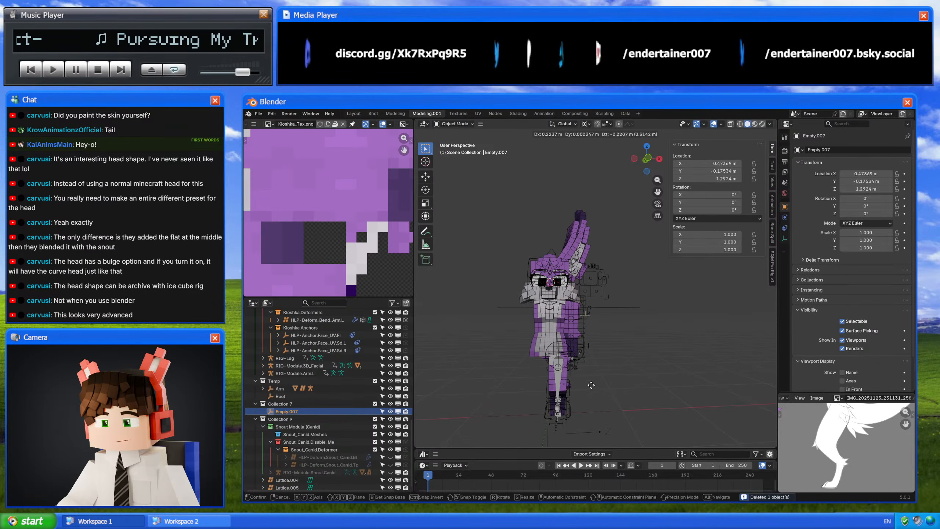
{"action": "right_click", "coordinate": [591, 383]}
{"action": "key", "text": "x"}
{"action": "left_click", "coordinate": [593, 377]}
{"action": "left_click", "coordinate": [288, 410]}
{"action": "key", "text": "x"}
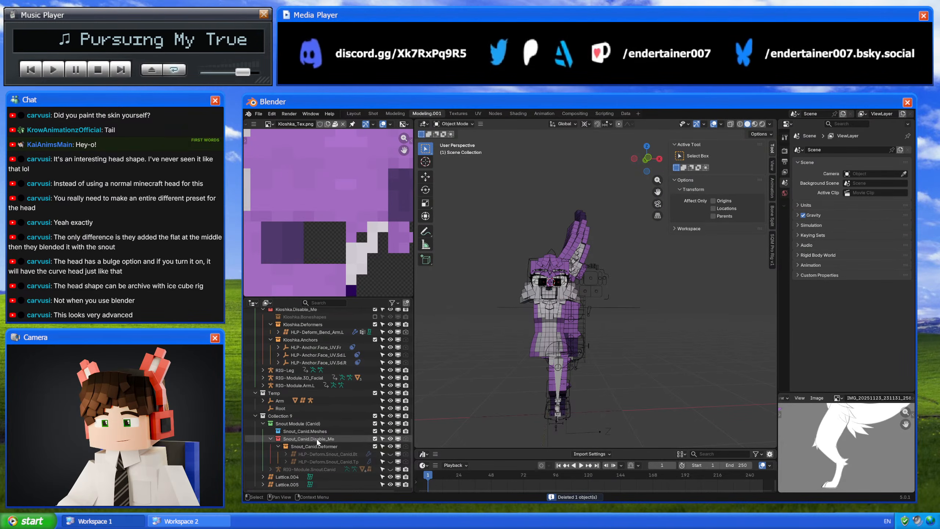
- Move the two HLP-Deform.Snout_Canid lattices into Kioshka.Deformers, and Lattice.004 and Lattice.005 into Temp
{"action": "left_click", "coordinate": [333, 454]}
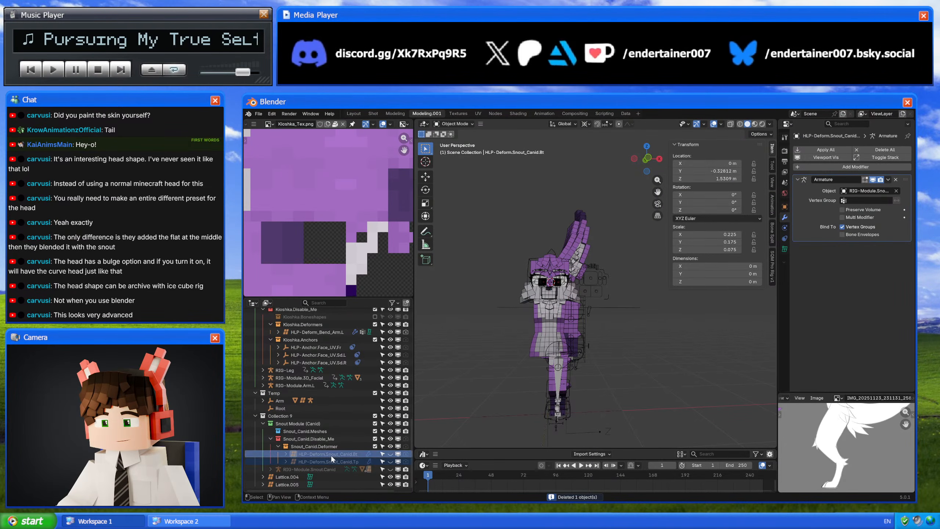
{"action": "left_click_drag", "start_coordinate": [330, 455], "coordinate": [350, 361]}
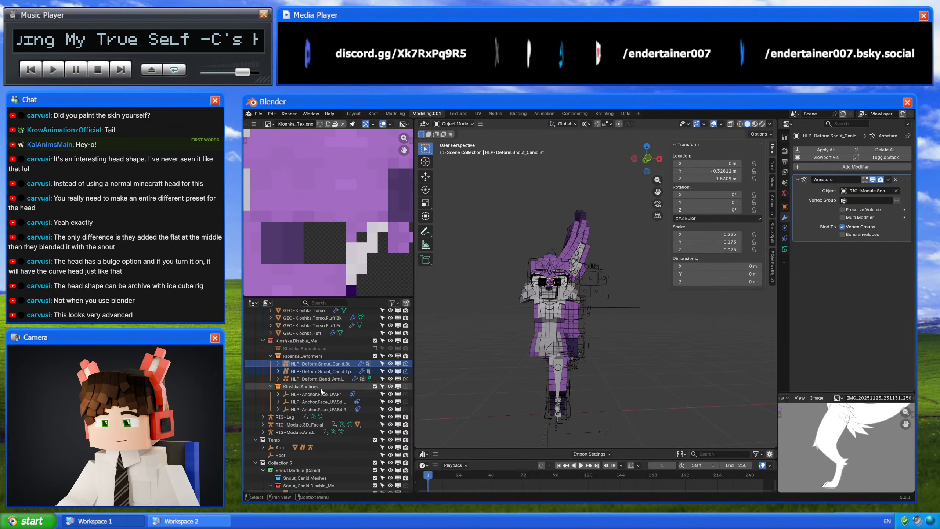
{"action": "scroll", "coordinate": [320, 388], "scroll_direction": "down", "scroll_amount": 2}
{"action": "left_click", "coordinate": [287, 477]}
{"action": "left_click", "coordinate": [294, 485], "text": "shift"}
{"action": "left_click_drag", "start_coordinate": [295, 484], "coordinate": [312, 410]}
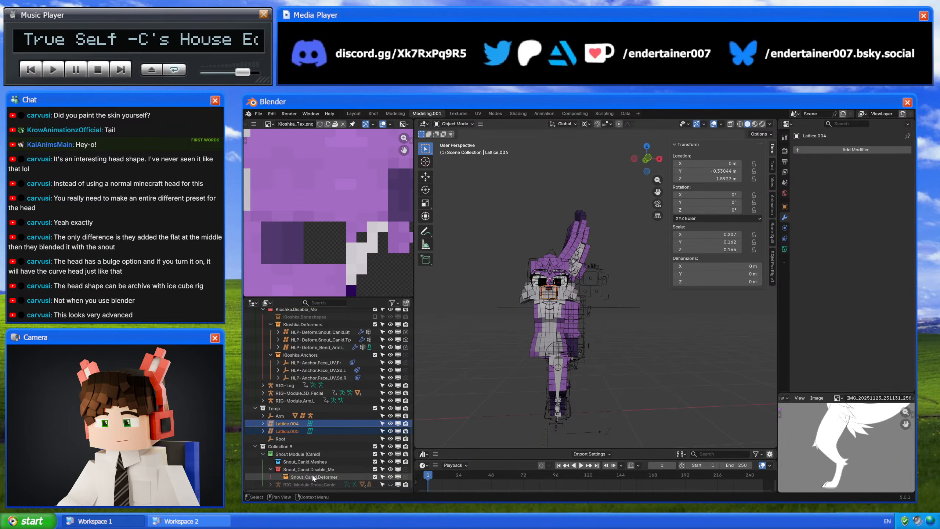
- Move RIG-Module.Snout.Canid out of the Snout Module collection to sit with the other Kioshka rigs
{"action": "left_click", "coordinate": [325, 484]}
{"action": "left_click_drag", "start_coordinate": [355, 485], "coordinate": [342, 320]}
{"action": "scroll", "coordinate": [358, 357], "scroll_direction": "down", "scroll_amount": 10}
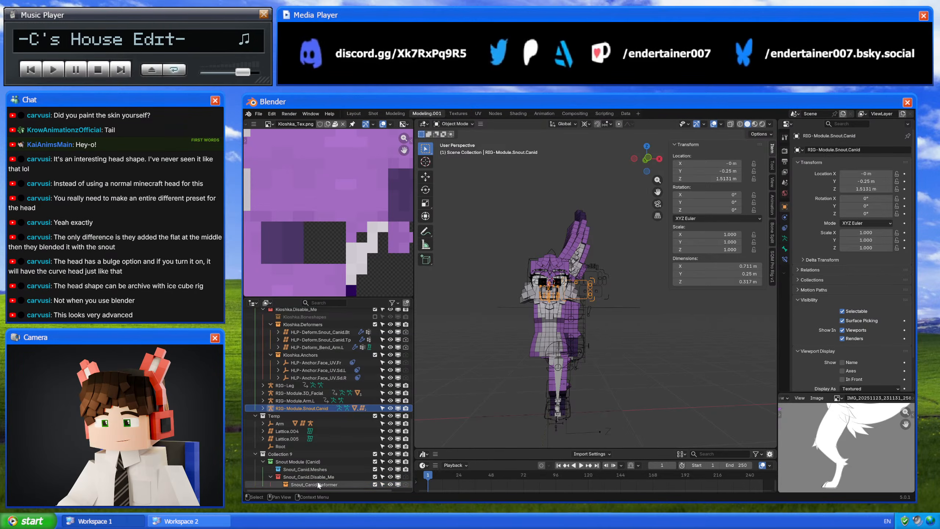
- Delete the emptied Snout Module (Canid) collection with its subcollections, and remove Collection 9
{"action": "left_click", "coordinate": [318, 484]}
{"action": "left_click", "coordinate": [317, 463], "text": "shift"}
{"action": "key", "text": "x"}
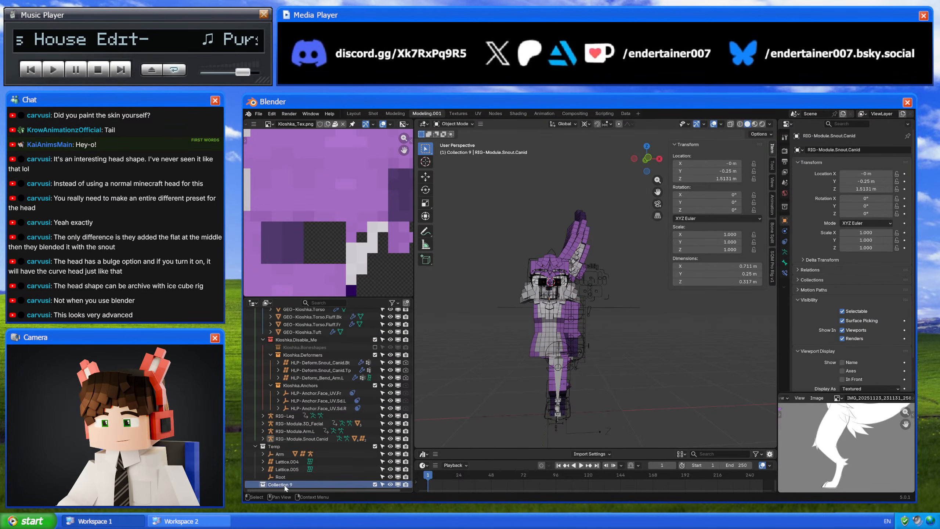
- Examine the character's head and body up close, selecting the upper snout mesh to check its modifiers
{"action": "scroll", "coordinate": [284, 486], "scroll_direction": "up", "scroll_amount": 1}
{"action": "key", "text": "shift+s"}
{"action": "left_click", "coordinate": [553, 410]}
{"action": "middle_click_drag", "start_coordinate": [553, 410], "coordinate": [626, 348], "text": "shift"}
{"action": "mouse_move", "coordinate": [634, 340]}
{"action": "middle_mouse_down", "text": "shift"}
{"action": "mouse_move", "coordinate": [644, 332]}
{"action": "mouse_move", "coordinate": [644, 370]}
{"action": "mouse_move", "coordinate": [582, 373]}
{"action": "mouse_move", "coordinate": [617, 369]}
{"action": "mouse_move", "coordinate": [622, 337]}
{"action": "middle_mouse_up", "text": "shift"}
{"action": "scroll", "coordinate": [644, 372], "scroll_direction": "up", "scroll_amount": 5}
{"action": "scroll", "coordinate": [648, 385], "scroll_direction": "down", "scroll_amount": 4}
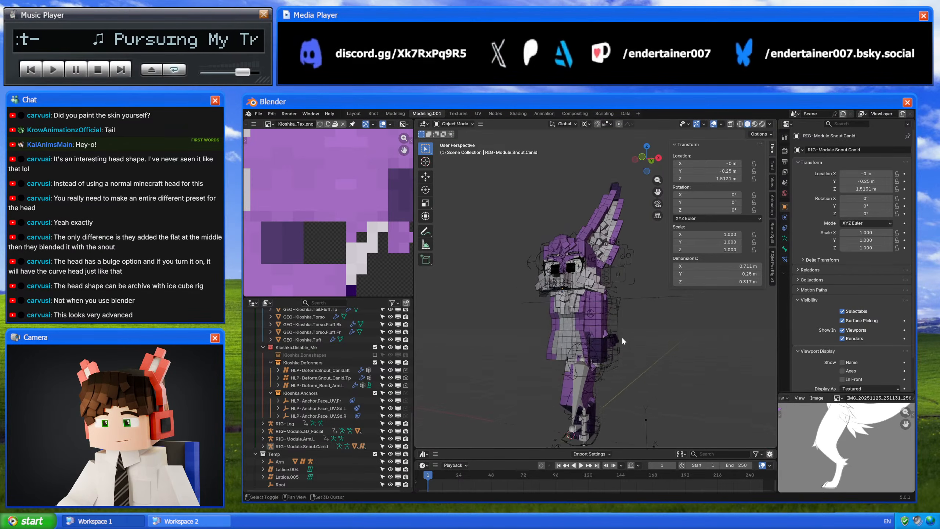
{"action": "scroll", "coordinate": [626, 344], "scroll_direction": "up", "scroll_amount": 6}
{"action": "scroll", "coordinate": [613, 371], "scroll_direction": "up", "scroll_amount": 4}
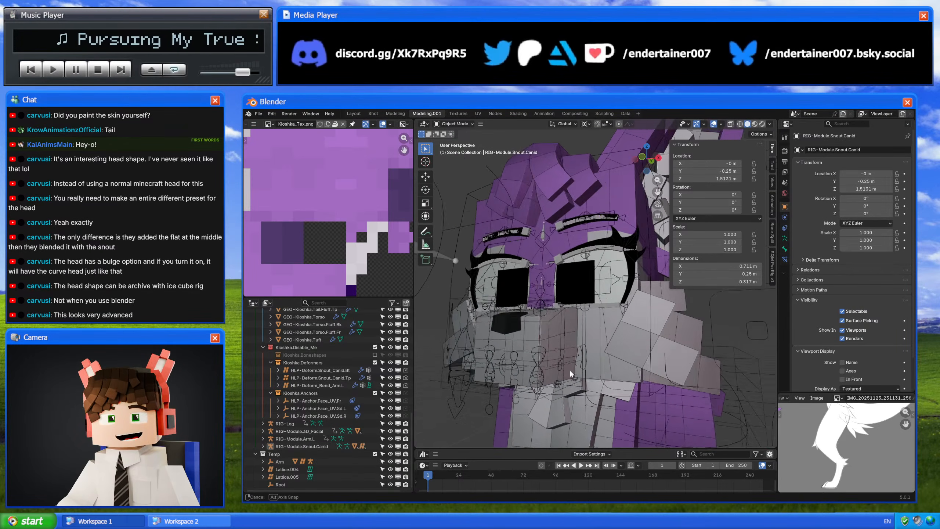
{"action": "middle_click_drag", "start_coordinate": [570, 370], "coordinate": [591, 343]}
{"action": "left_click", "coordinate": [575, 315]}
{"action": "scroll", "coordinate": [613, 370], "scroll_direction": "down", "scroll_amount": 6}
{"action": "scroll", "coordinate": [615, 372], "scroll_direction": "down", "scroll_amount": 8}
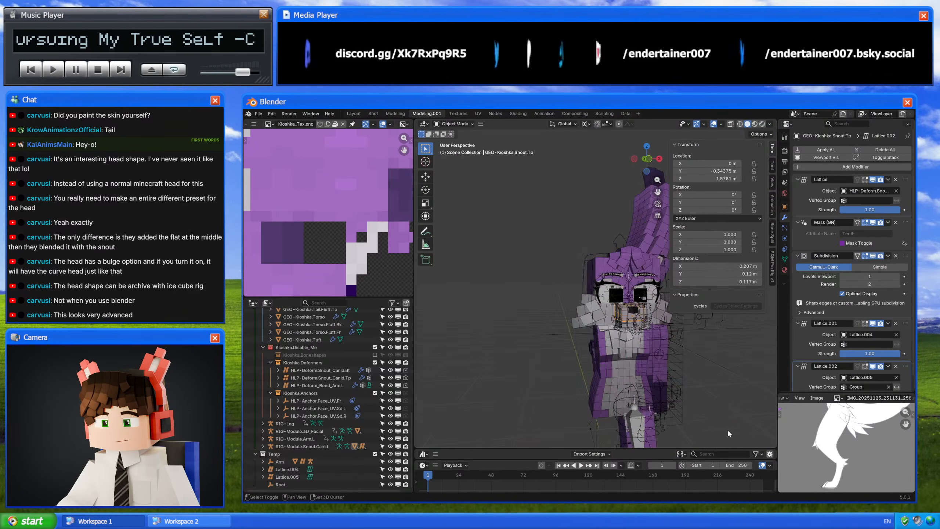
{"action": "middle_click_drag", "start_coordinate": [650, 367], "coordinate": [623, 372]}
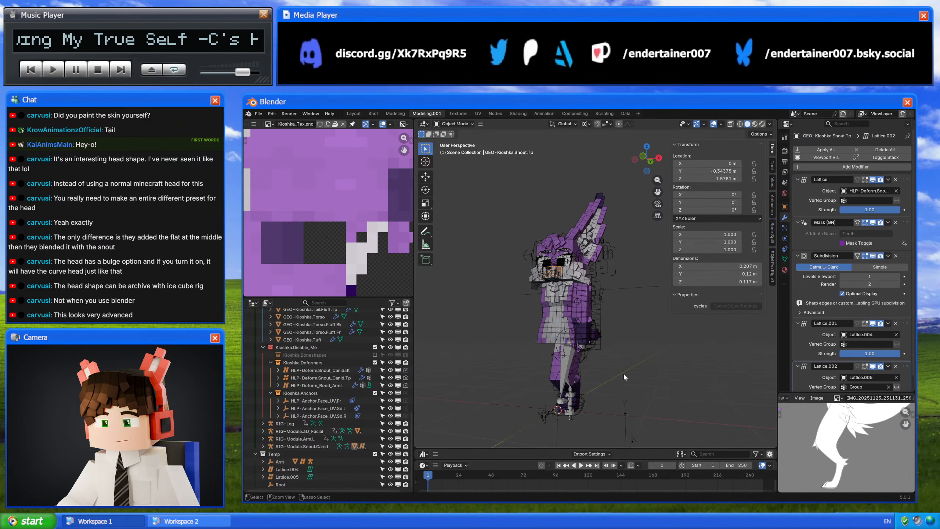
- Save the file and switch to the Modeling workspace
{"action": "key", "text": "ctrl+s"}
{"action": "left_click", "coordinate": [403, 114]}
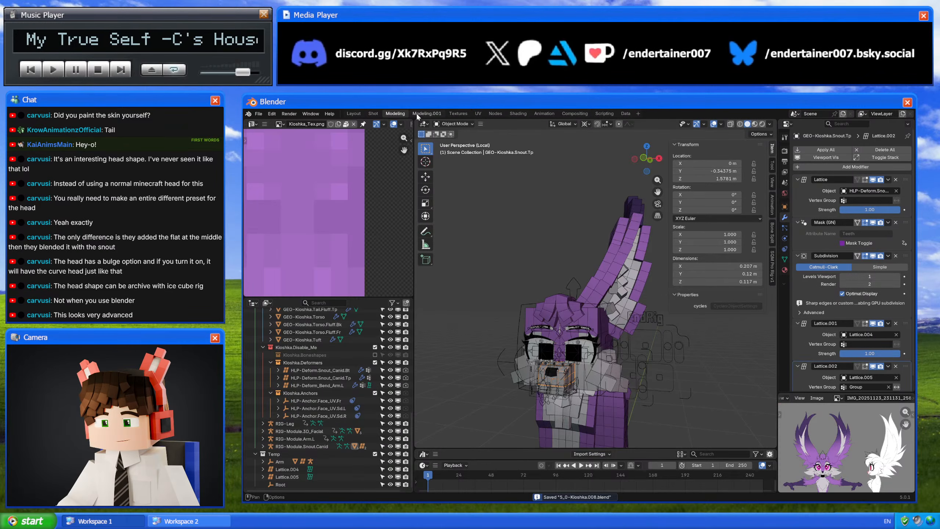
{"action": "left_click", "coordinate": [422, 114]}
{"action": "left_click", "coordinate": [395, 114]}
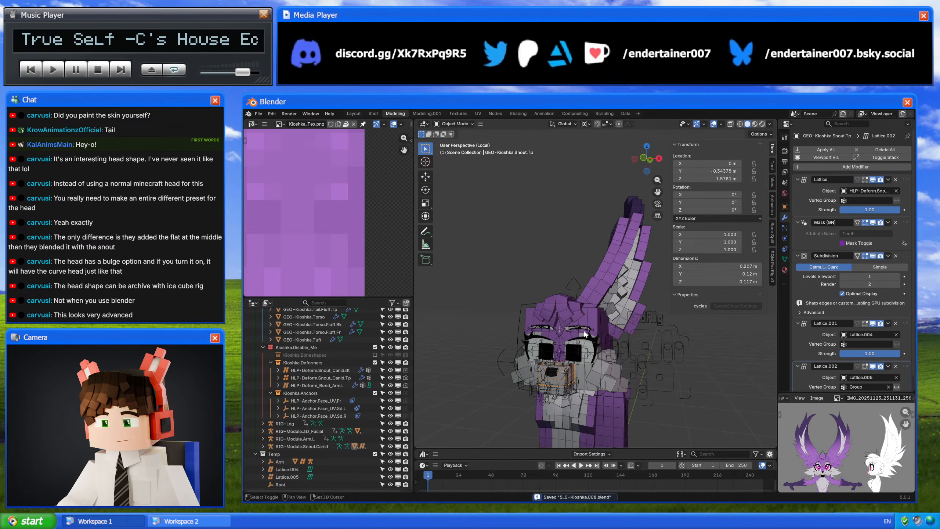
- Examine the character's head from several angles and compare it with the whole Kioshka_Tex.png texture layout
{"action": "scroll", "coordinate": [621, 326], "scroll_direction": "up", "scroll_amount": 3}
{"action": "mouse_move", "coordinate": [621, 326]}
{"action": "middle_mouse_down"}
{"action": "mouse_move", "coordinate": [634, 325]}
{"action": "mouse_move", "coordinate": [629, 332]}
{"action": "middle_mouse_up"}
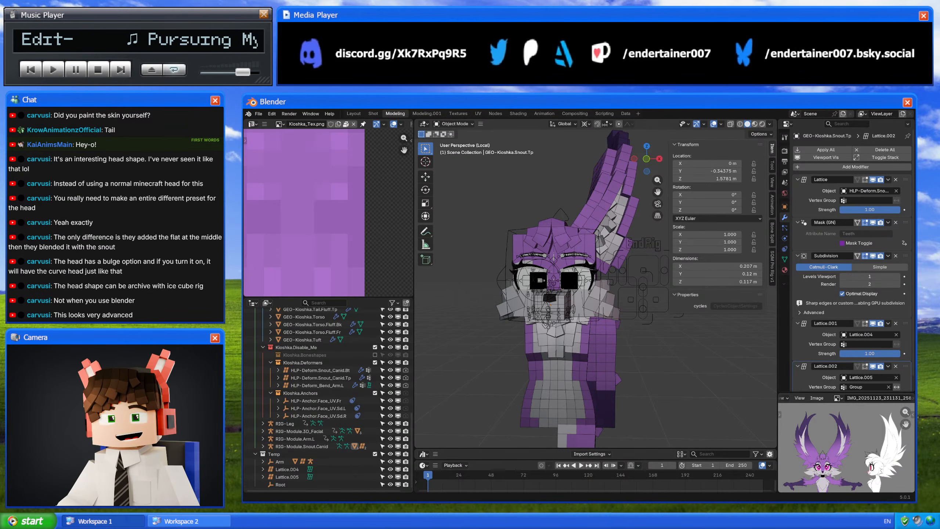
{"action": "scroll", "coordinate": [322, 223], "scroll_direction": "down", "scroll_amount": 5}
{"action": "middle_click_drag", "start_coordinate": [310, 221], "coordinate": [341, 194]}
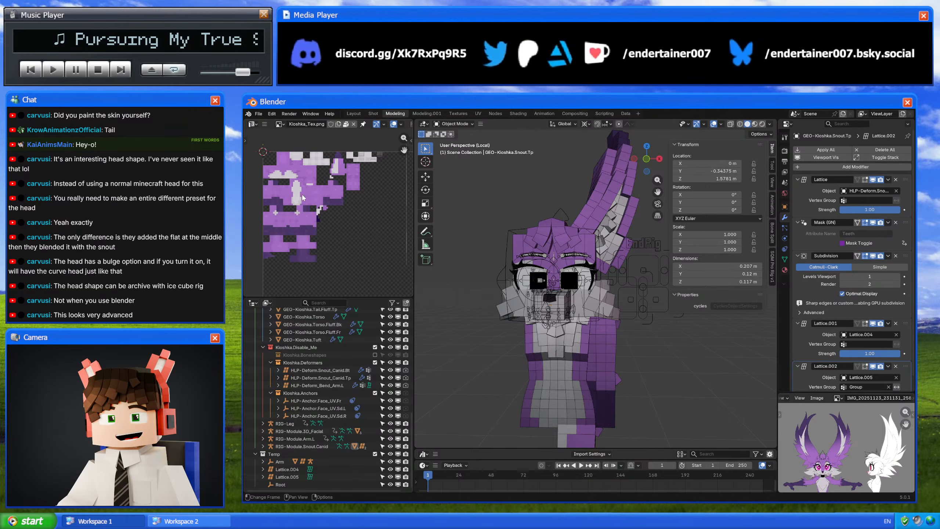
{"action": "middle_click_drag", "start_coordinate": [504, 276], "coordinate": [463, 271]}
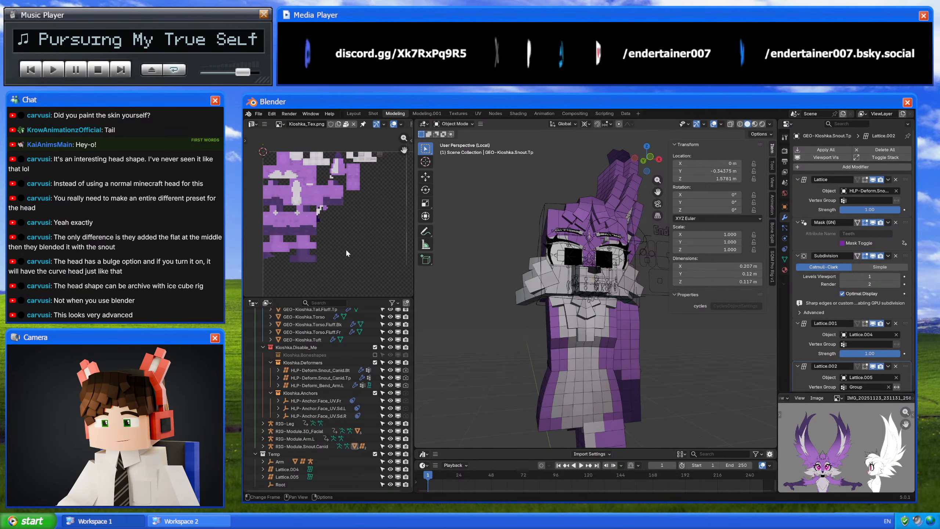
{"action": "middle_click_drag", "start_coordinate": [312, 220], "coordinate": [346, 231]}
{"action": "scroll", "coordinate": [323, 214], "scroll_direction": "up", "scroll_amount": 3}
{"action": "scroll", "coordinate": [313, 254], "scroll_direction": "up", "scroll_amount": 2}
{"action": "scroll", "coordinate": [303, 246], "scroll_direction": "down", "scroll_amount": 3}
{"action": "scroll", "coordinate": [321, 244], "scroll_direction": "up", "scroll_amount": 2}
{"action": "scroll", "coordinate": [345, 231], "scroll_direction": "down", "scroll_amount": 3}
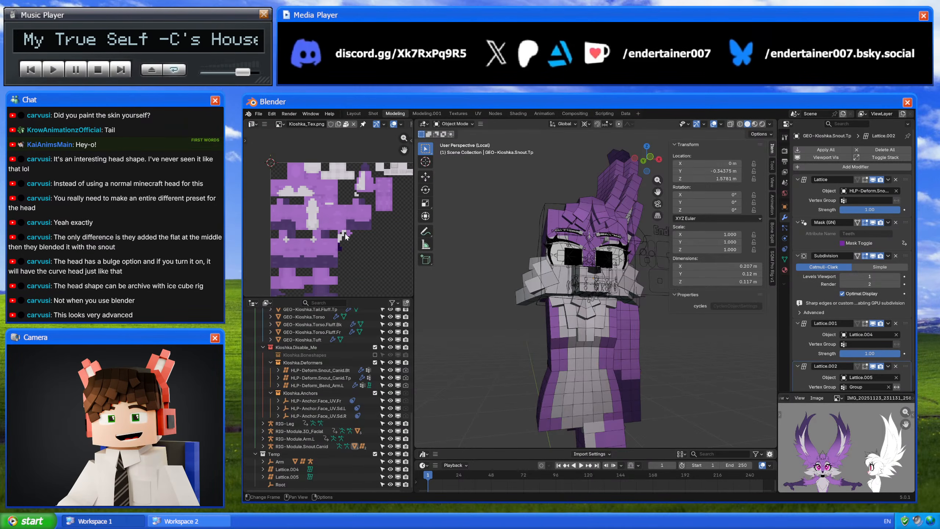
{"action": "scroll", "coordinate": [345, 235], "scroll_direction": "up", "scroll_amount": 1}
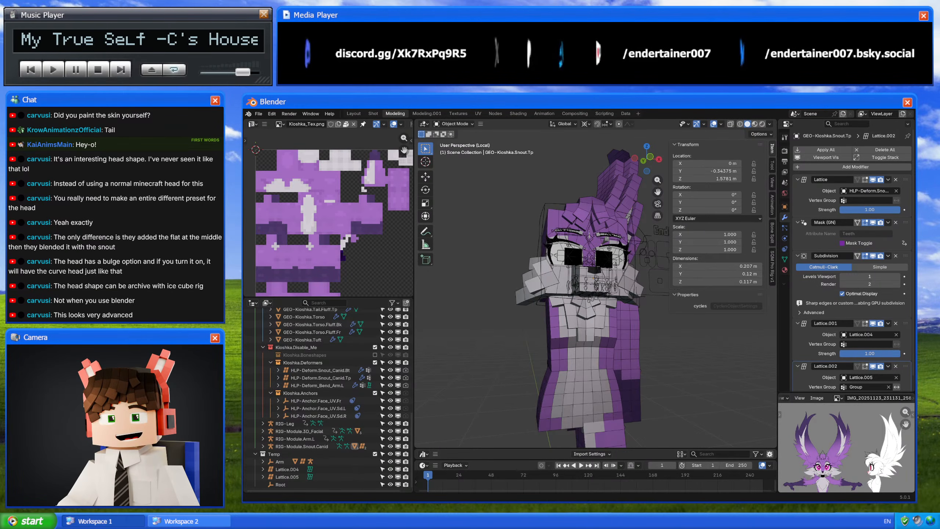
- Switch to the browser, view the blue and brown texture sheet at its actual size, and return to Blender
{"action": "key", "text": "alt+Tab"}
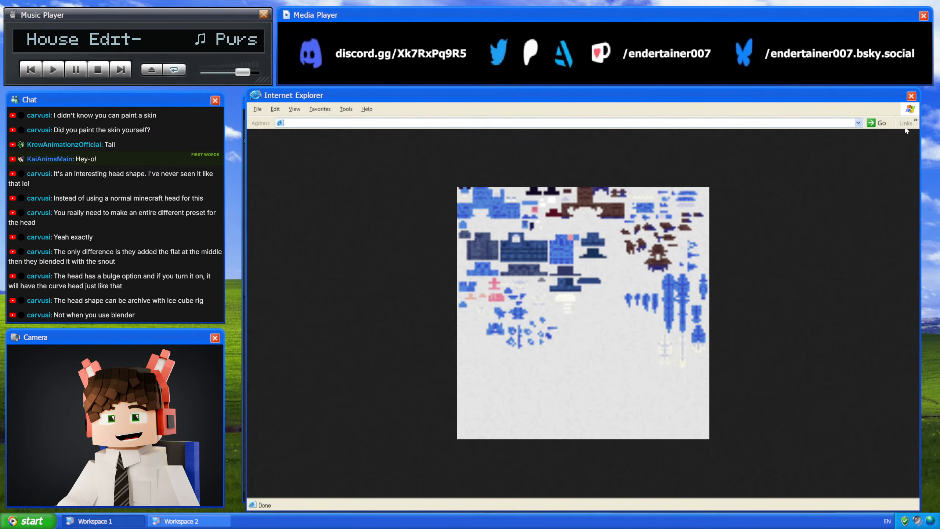
{"action": "key", "text": "ctrl+0"}
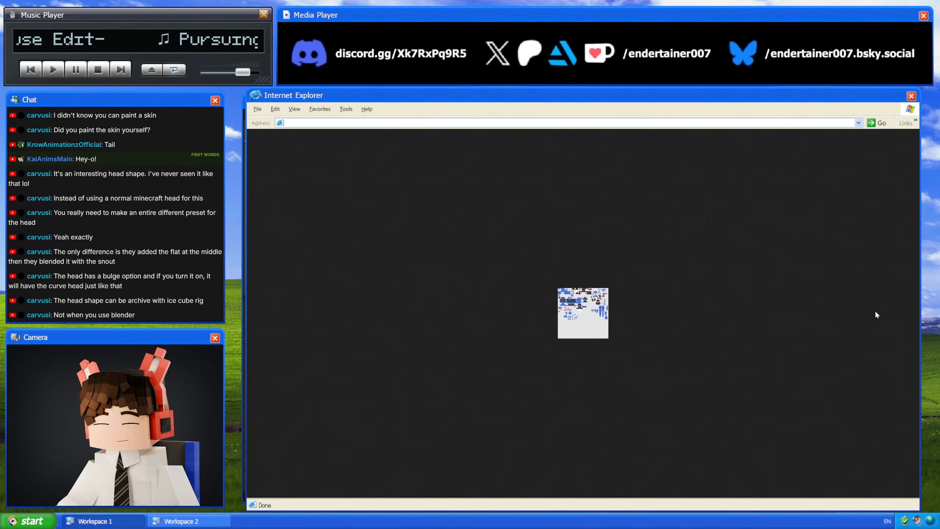
{"action": "key", "text": "ctrl+t"}
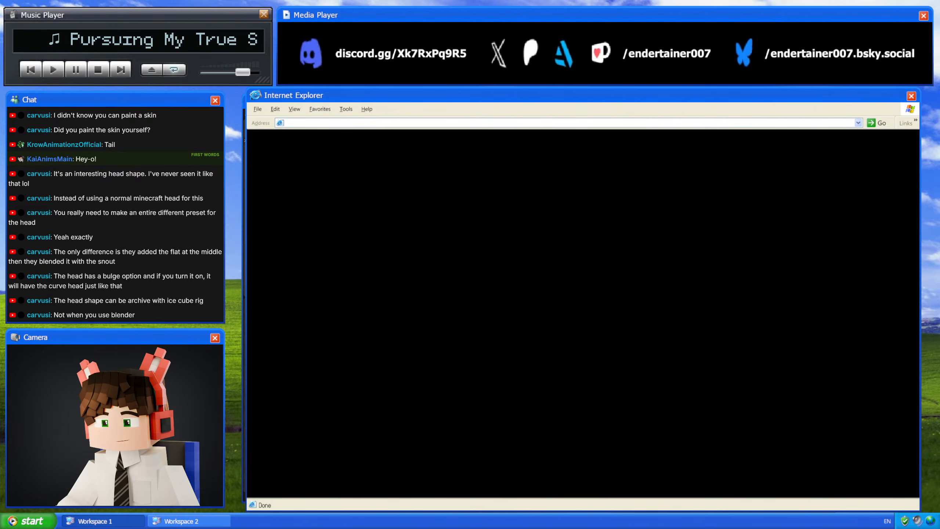
{"action": "key", "text": "alt+Tab"}
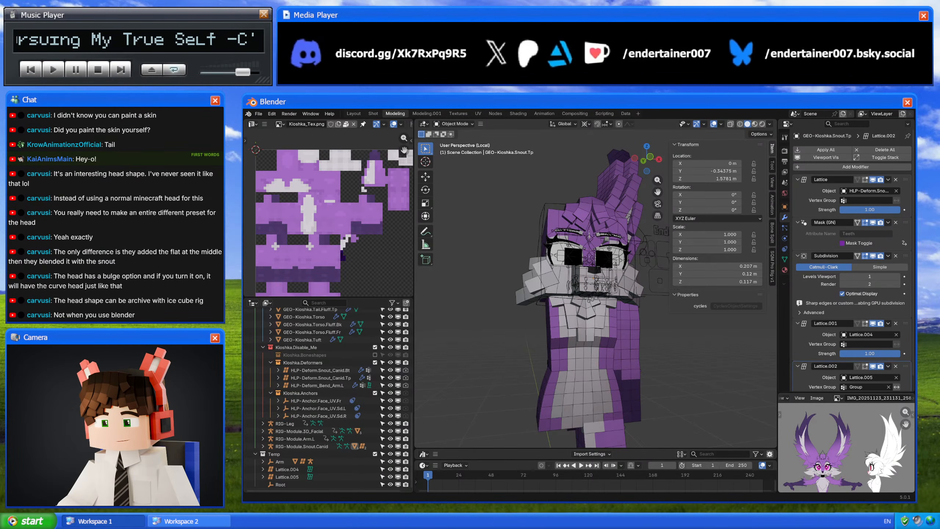
- Hide the viewport overlays and view the whole character from behind
{"action": "middle_click_drag", "start_coordinate": [666, 288], "coordinate": [648, 280]}
{"action": "middle_click_drag", "start_coordinate": [648, 280], "coordinate": [607, 271], "text": "shift"}
{"action": "left_click", "coordinate": [715, 124]}
{"action": "scroll", "coordinate": [622, 252], "scroll_direction": "down", "scroll_amount": 4}
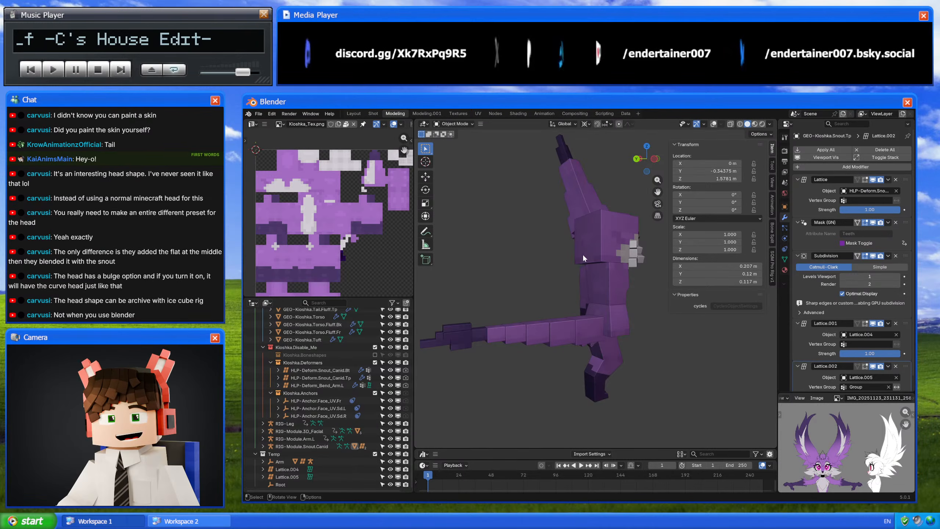
- View the character from the side, then switch to GIMP and inspect the purple character texture up close and as a whole
{"action": "mouse_move", "coordinate": [589, 317]}
{"action": "middle_mouse_down"}
{"action": "mouse_move", "coordinate": [574, 283]}
{"action": "mouse_move", "coordinate": [592, 300]}
{"action": "middle_mouse_up"}
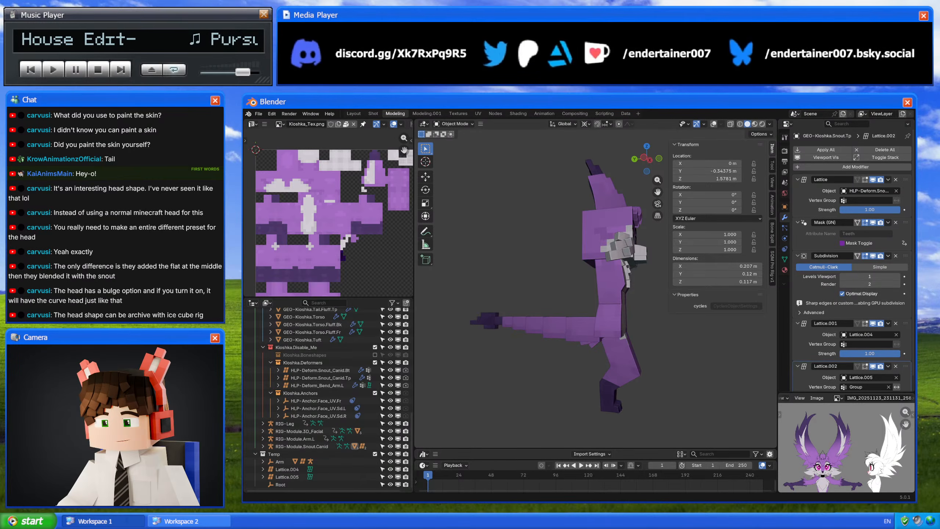
{"action": "key", "text": "alt+Tab"}
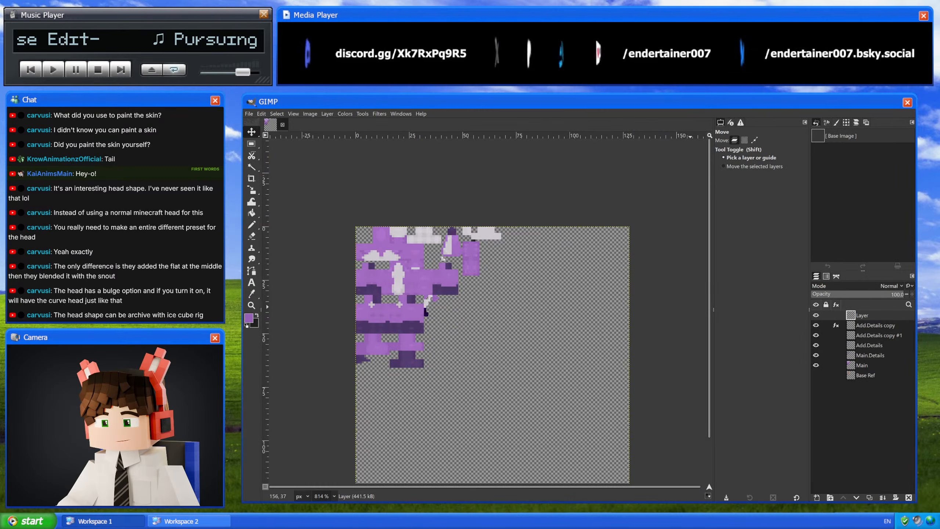
{"action": "scroll", "coordinate": [469, 287], "scroll_direction": "up", "scroll_amount": 2, "text": "ctrl"}
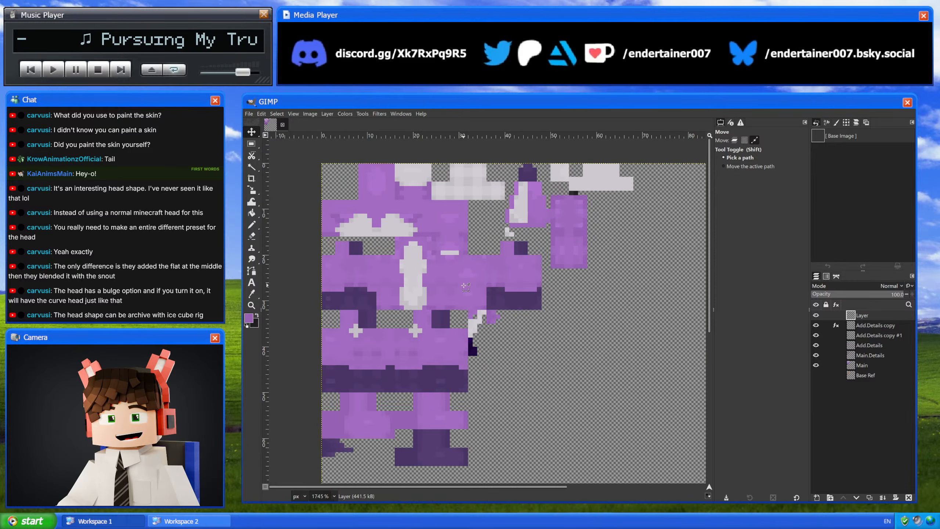
{"action": "scroll", "coordinate": [536, 334], "scroll_direction": "down", "scroll_amount": 1, "text": "ctrl"}
{"action": "scroll", "coordinate": [478, 335], "scroll_direction": "down", "scroll_amount": 2, "text": "ctrl"}
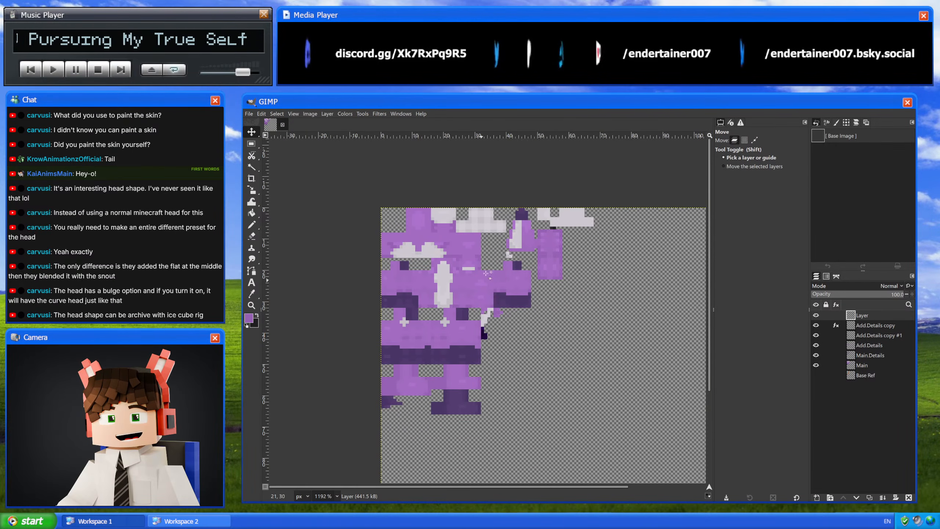
{"action": "scroll", "coordinate": [417, 260], "scroll_direction": "up", "scroll_amount": 4, "text": "ctrl"}
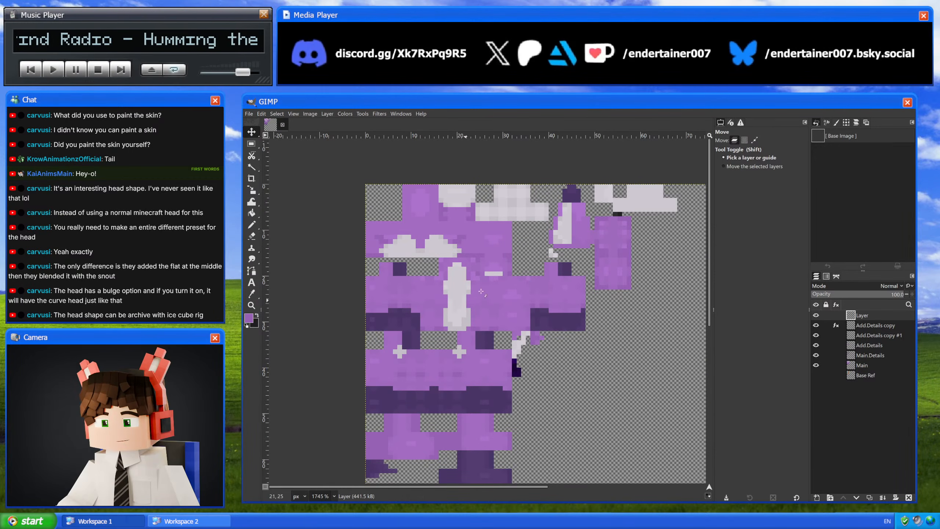
- Activate the Pencil tool and compare the purple texture's pixel detail around the head and torso with the full canvas
{"action": "key", "text": "n"}
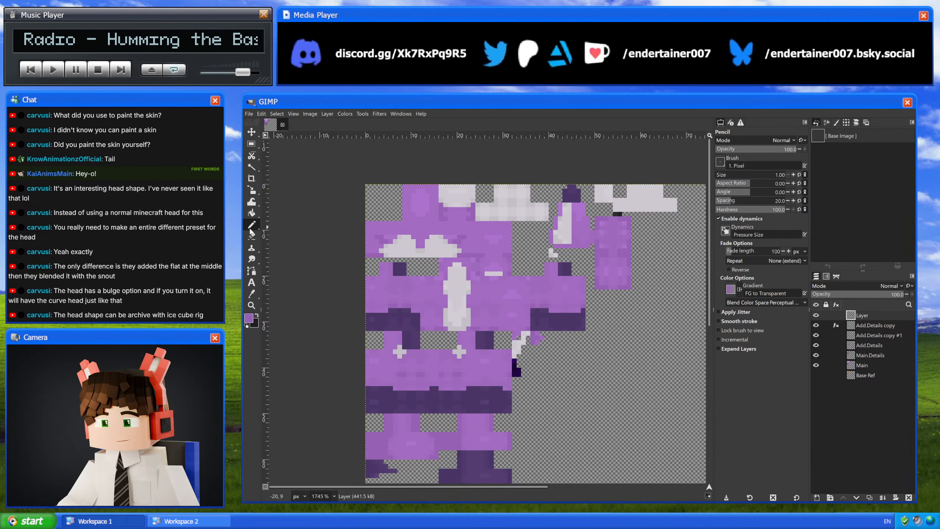
{"action": "scroll", "coordinate": [445, 273], "scroll_direction": "up", "scroll_amount": 3, "text": "ctrl"}
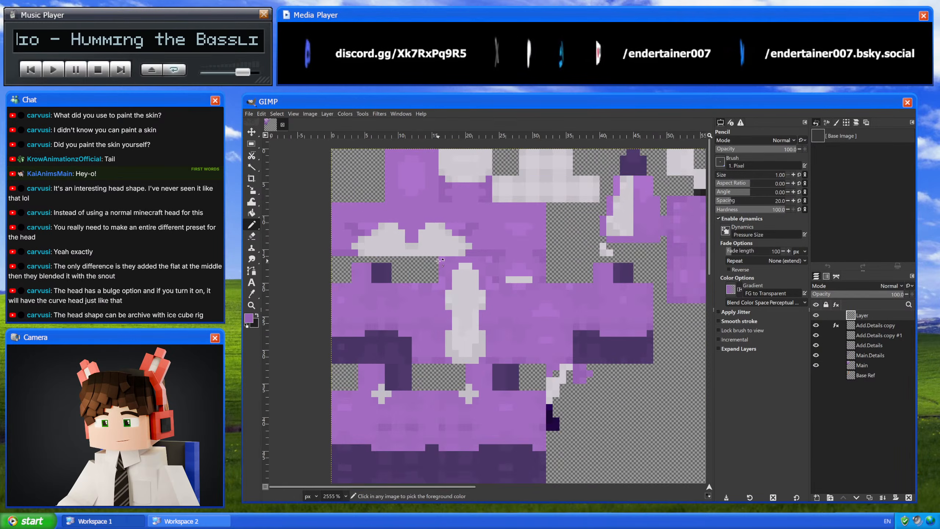
{"action": "scroll", "coordinate": [445, 273], "scroll_direction": "up", "scroll_amount": 2}
{"action": "scroll", "coordinate": [445, 273], "scroll_direction": "up", "scroll_amount": 2}
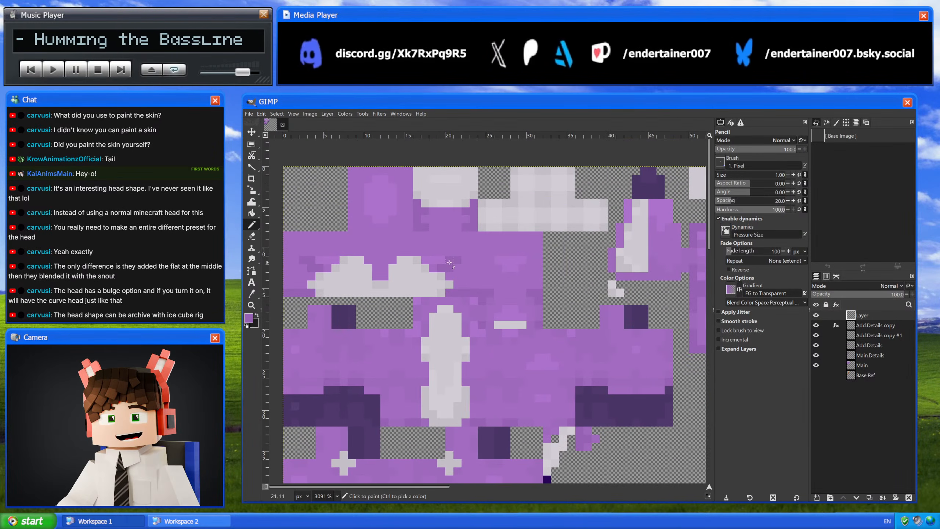
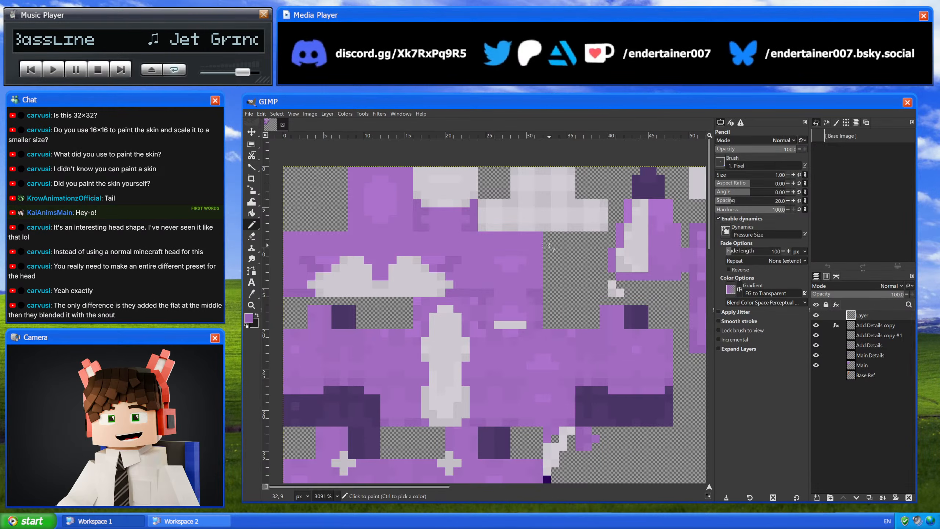
{"action": "scroll", "coordinate": [562, 264], "scroll_direction": "down", "scroll_amount": 4, "text": "ctrl"}
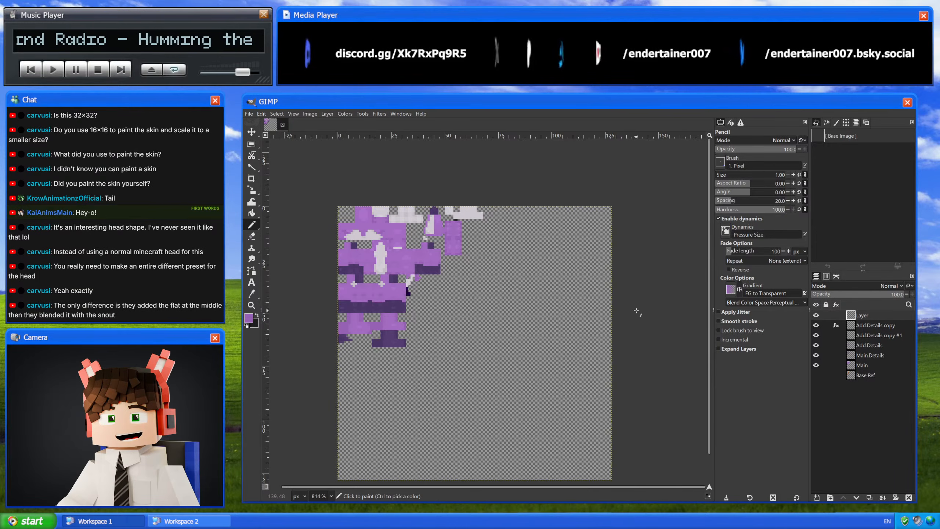
{"action": "scroll", "coordinate": [460, 274], "scroll_direction": "up", "scroll_amount": 4, "text": "ctrl"}
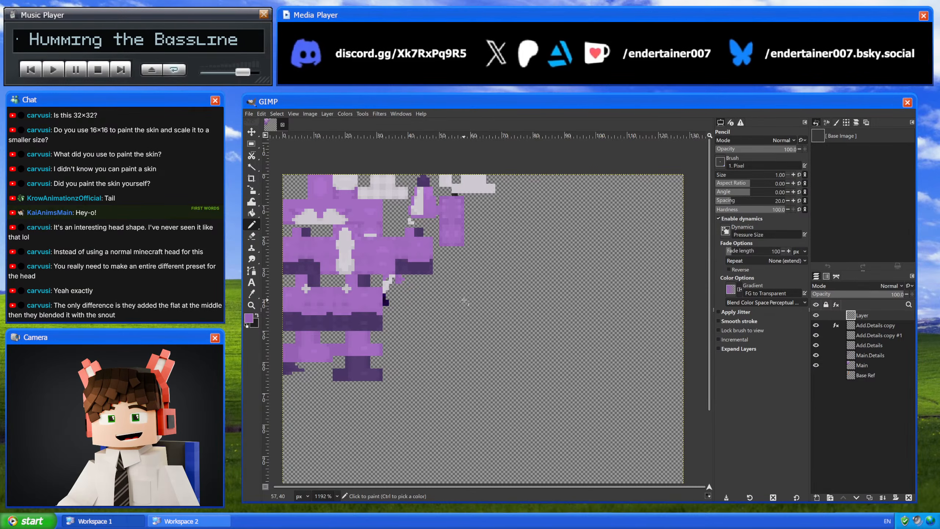
{"action": "scroll", "coordinate": [466, 302], "scroll_direction": "down", "scroll_amount": 1, "text": "ctrl"}
{"action": "scroll", "coordinate": [467, 302], "scroll_direction": "down", "scroll_amount": 2, "text": "ctrl"}
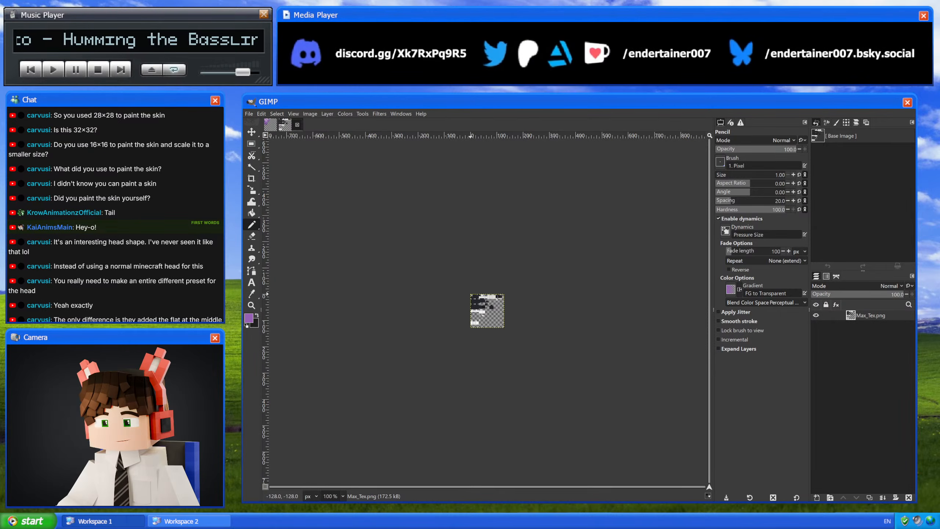
- Examine the Max_Tex.png texture, covering the dark clothing areas, the small detail pieces and the white lower sections
{"action": "scroll", "coordinate": [490, 314], "scroll_direction": "up", "scroll_amount": 5, "text": "ctrl"}
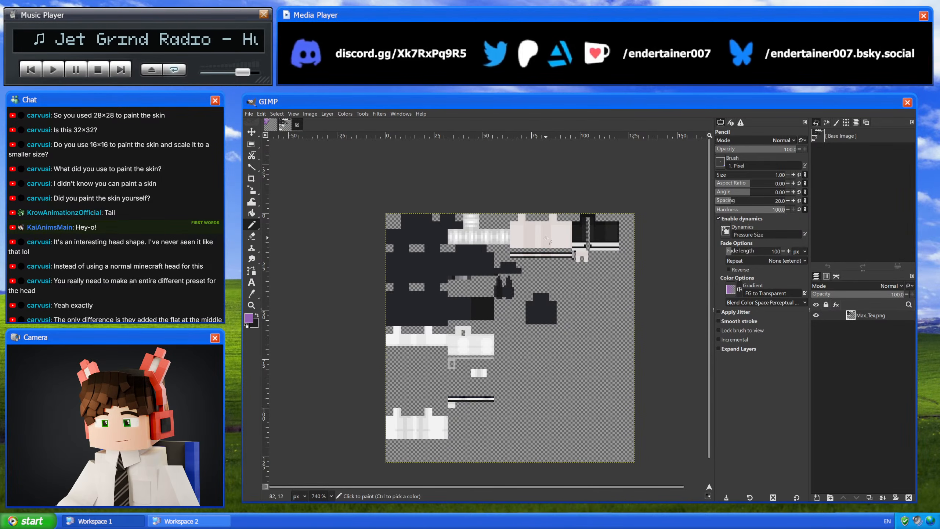
{"action": "scroll", "coordinate": [554, 293], "scroll_direction": "up", "scroll_amount": 3, "text": "ctrl"}
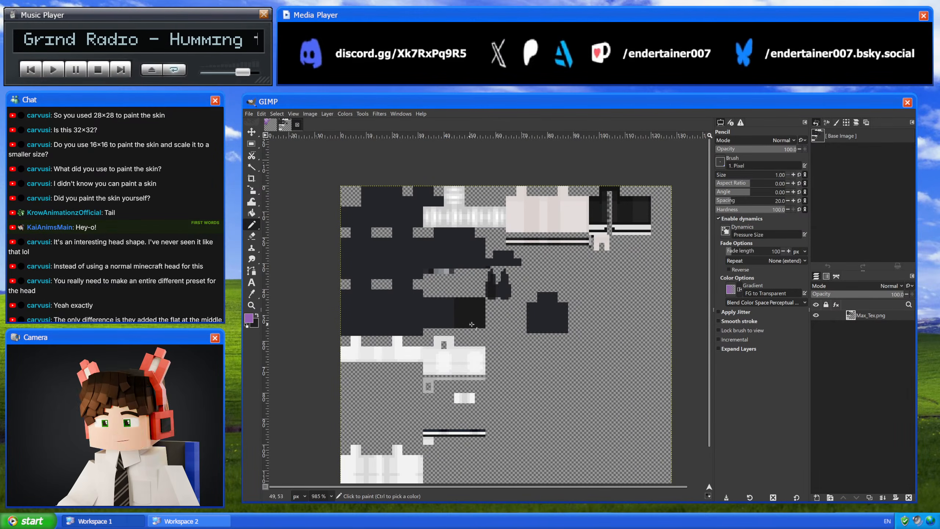
{"action": "scroll", "coordinate": [499, 281], "scroll_direction": "up", "scroll_amount": 6, "text": "ctrl"}
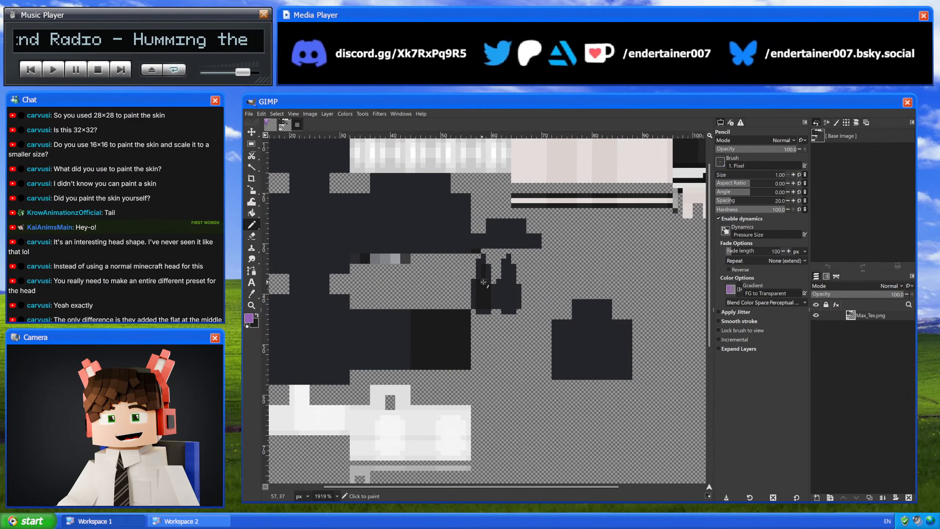
{"action": "scroll", "coordinate": [500, 298], "scroll_direction": "down", "scroll_amount": 4, "text": "ctrl"}
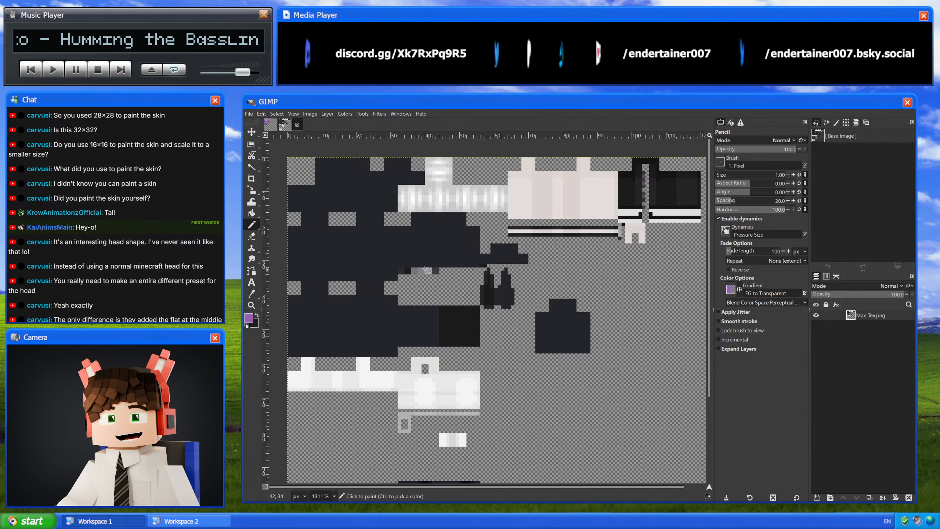
{"action": "scroll", "coordinate": [545, 365], "scroll_direction": "down", "scroll_amount": 3, "text": "ctrl"}
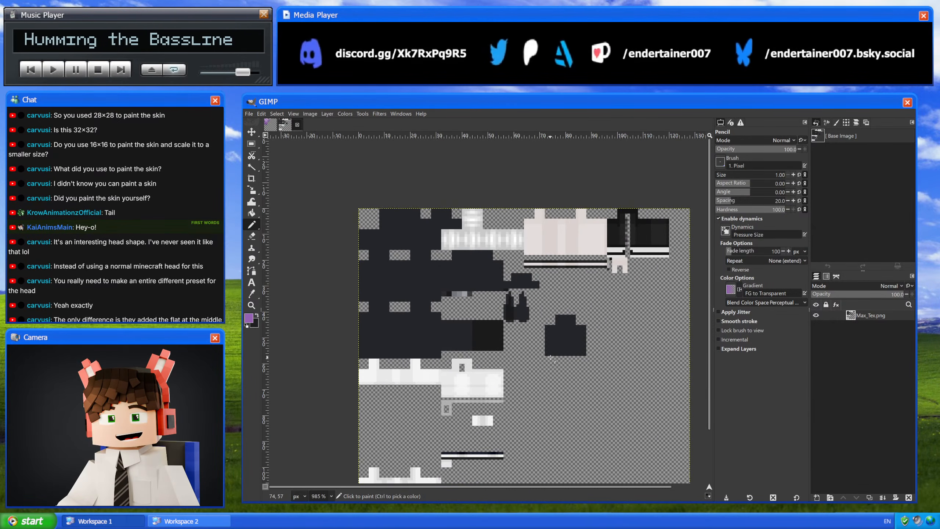
{"action": "scroll", "coordinate": [551, 358], "scroll_direction": "down", "scroll_amount": 3}
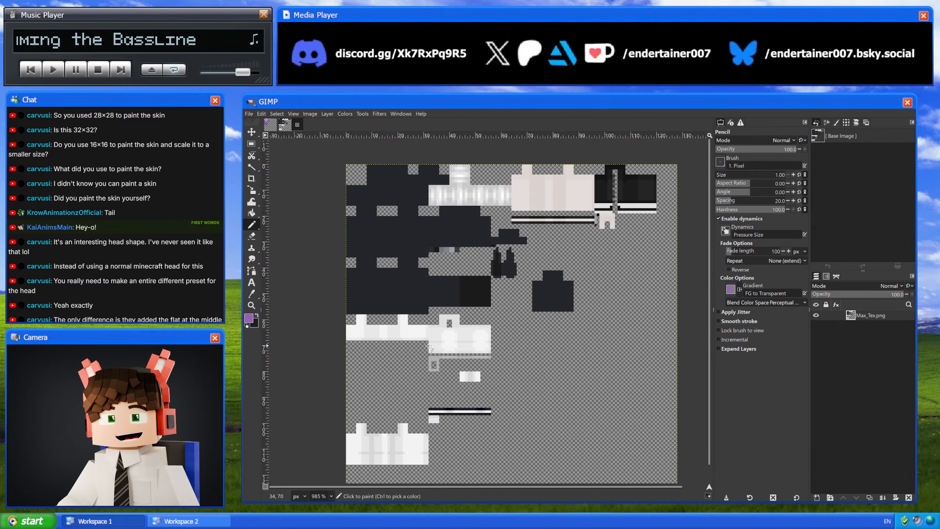
{"action": "scroll", "coordinate": [467, 411], "scroll_direction": "up", "scroll_amount": 3, "text": "ctrl"}
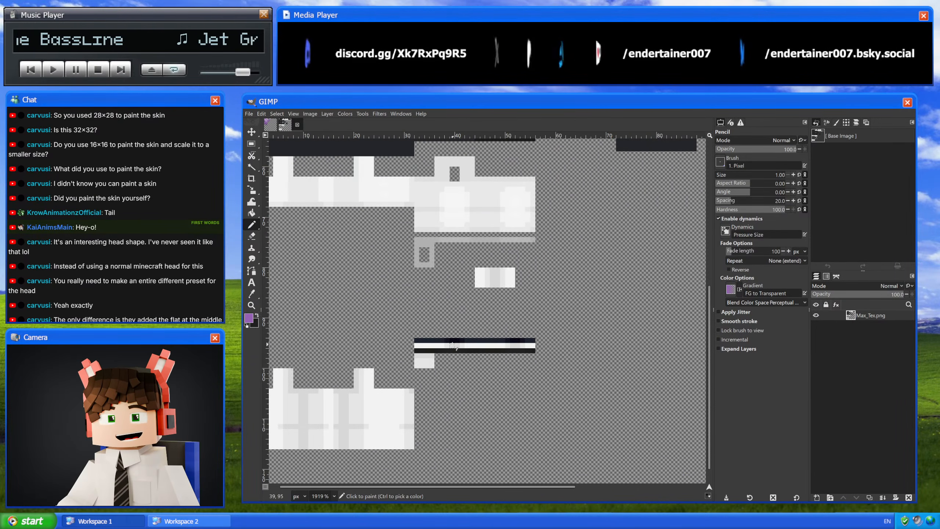
{"action": "scroll", "coordinate": [453, 346], "scroll_direction": "down", "scroll_amount": 3, "text": "ctrl"}
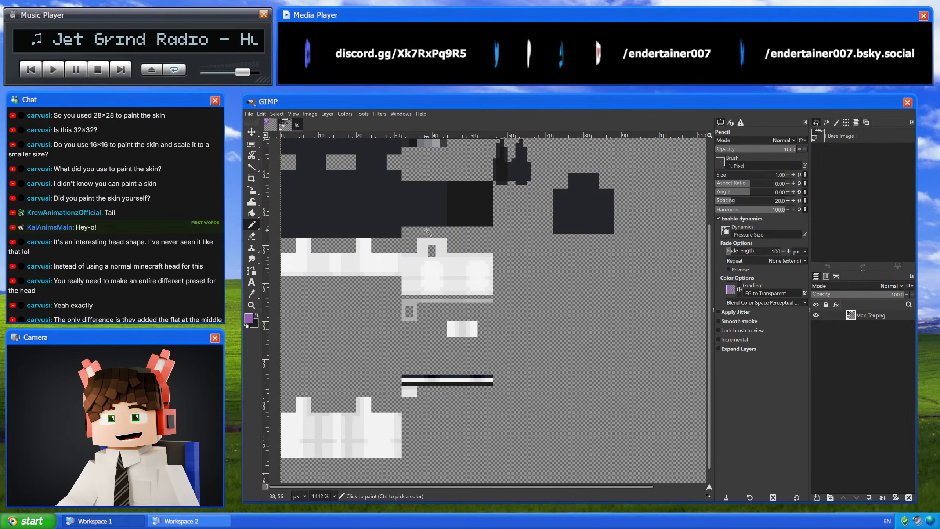
{"action": "scroll", "coordinate": [460, 244], "scroll_direction": "down", "scroll_amount": 2, "text": "ctrl"}
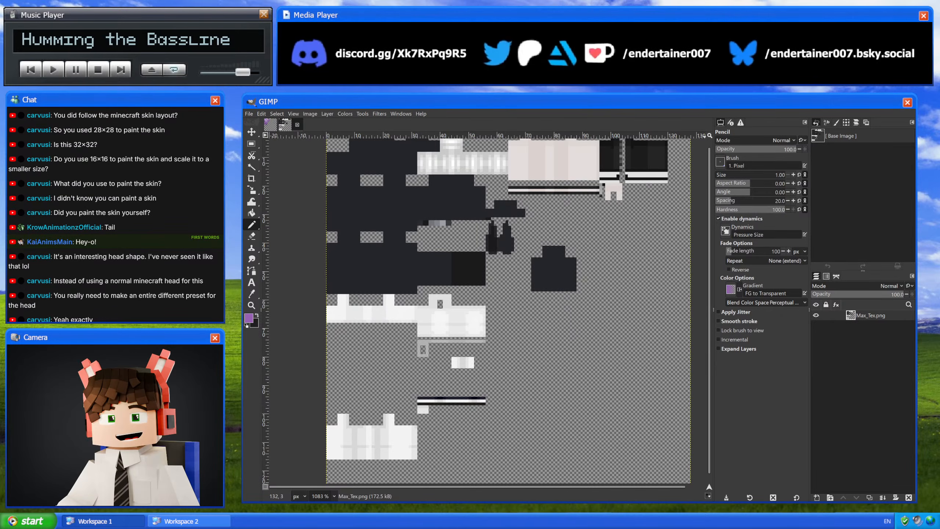
- Return to the purple character texture, zoom in beside its lower body area and undo the pencil stroke
{"action": "left_click", "coordinate": [267, 125]}
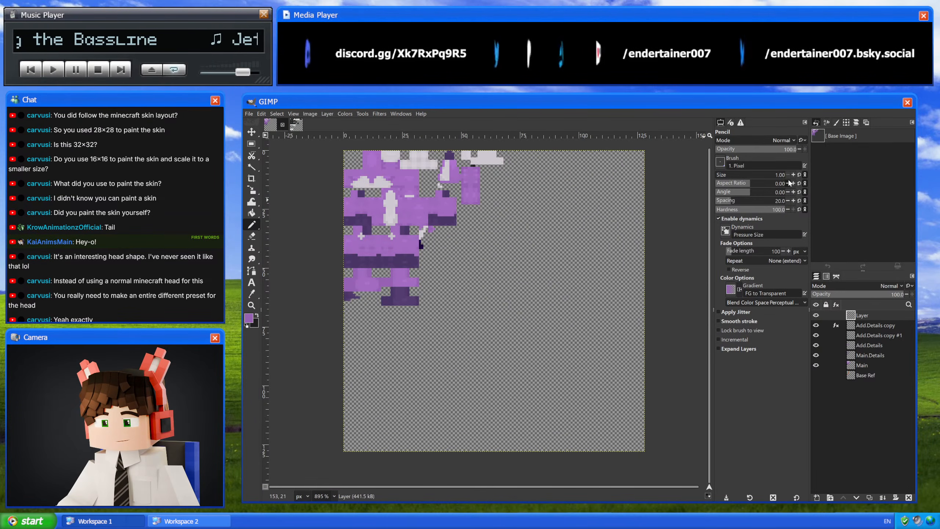
{"action": "scroll", "coordinate": [437, 240], "scroll_direction": "up", "scroll_amount": 8, "text": "ctrl"}
{"action": "scroll", "coordinate": [426, 233], "scroll_direction": "down", "scroll_amount": 5, "text": "ctrl"}
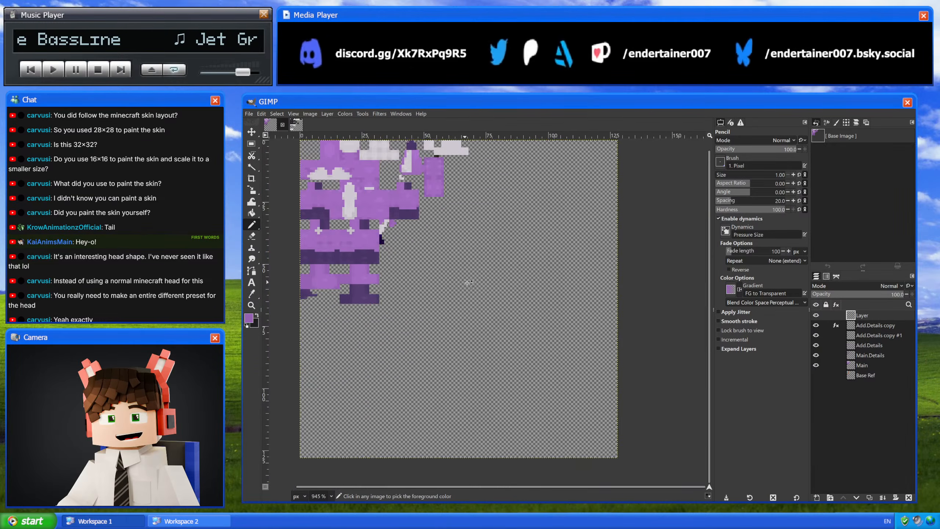
{"action": "scroll", "coordinate": [415, 230], "scroll_direction": "up", "scroll_amount": 10, "text": "ctrl"}
{"action": "scroll", "coordinate": [410, 227], "scroll_direction": "up", "scroll_amount": 1, "text": "ctrl"}
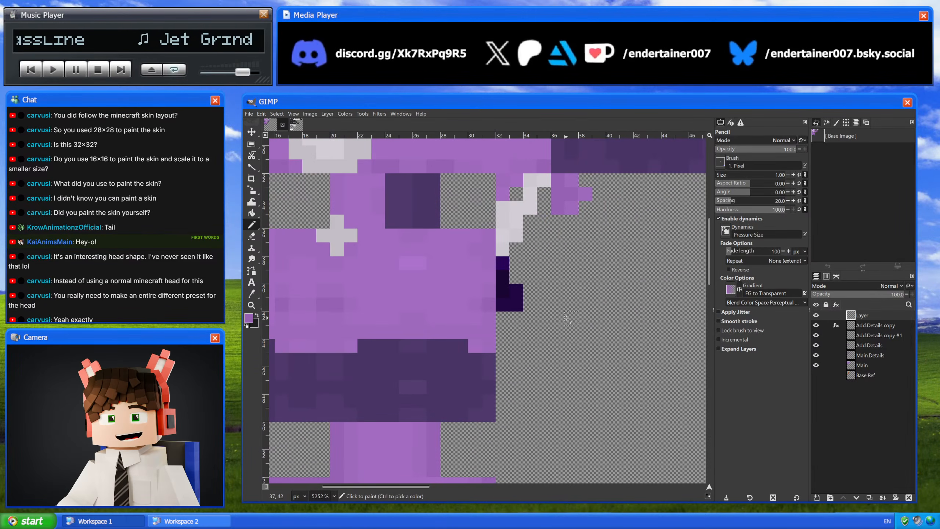
{"action": "key", "text": "ctrl+z"}
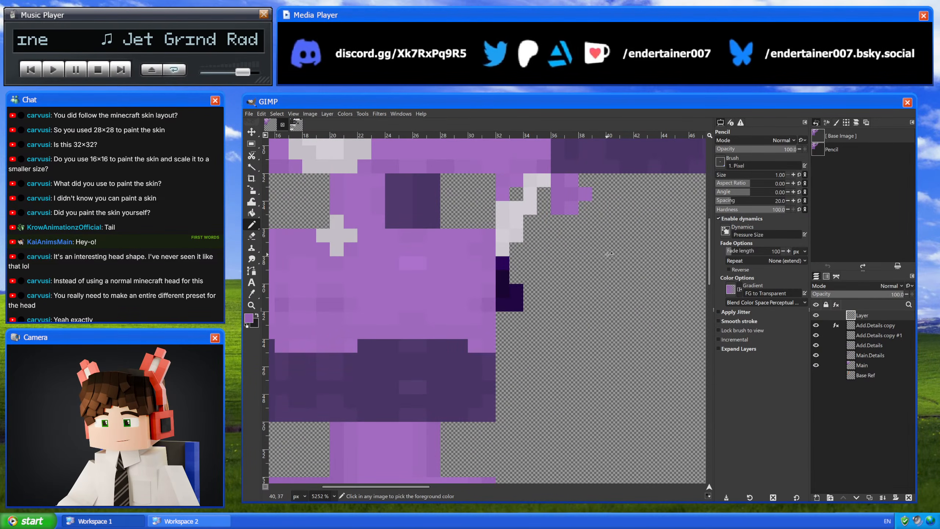
- Examine how the head, torso, arm and leg areas are laid out across the purple character texture
{"action": "scroll", "coordinate": [585, 278], "scroll_direction": "down", "scroll_amount": 2, "text": "ctrl"}
{"action": "scroll", "coordinate": [586, 278], "scroll_direction": "down", "scroll_amount": 1, "text": "ctrl"}
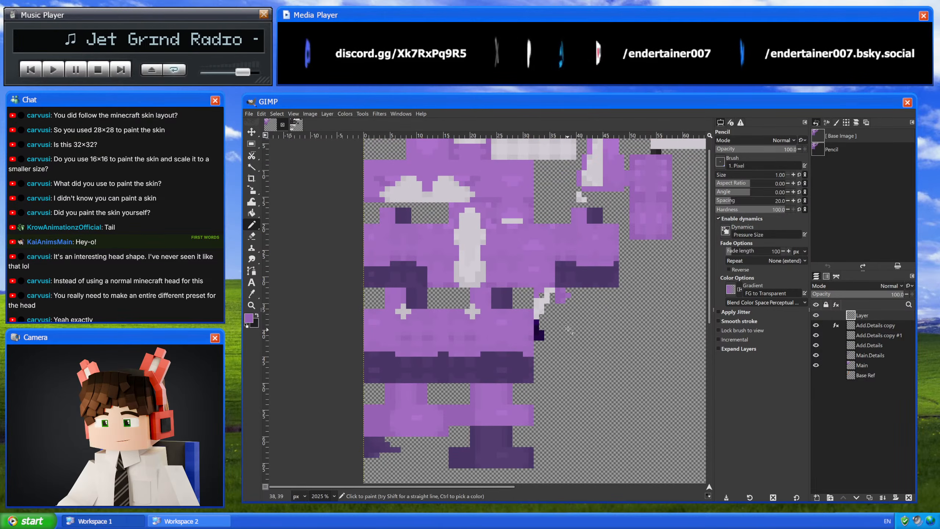
{"action": "middle_click_drag", "start_coordinate": [579, 271], "coordinate": [562, 303]}
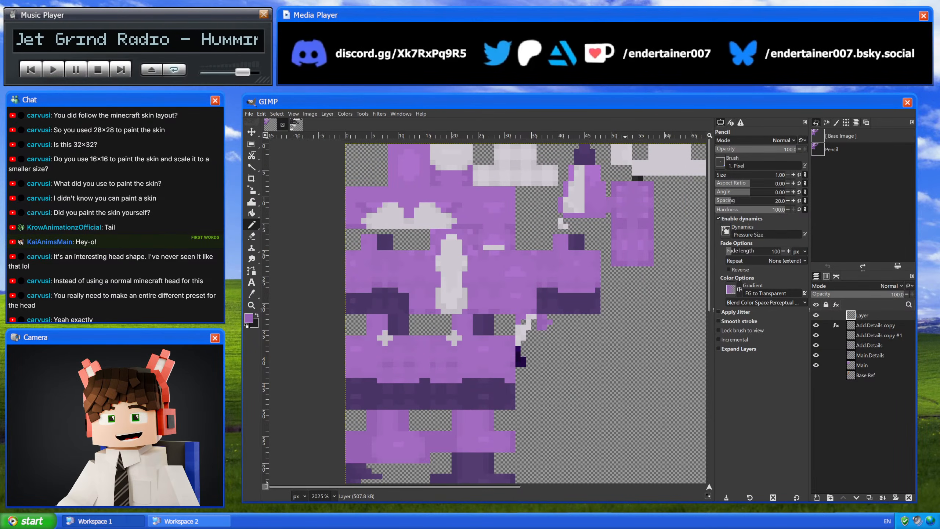
{"action": "scroll", "coordinate": [574, 262], "scroll_direction": "down", "scroll_amount": 3, "text": "ctrl"}
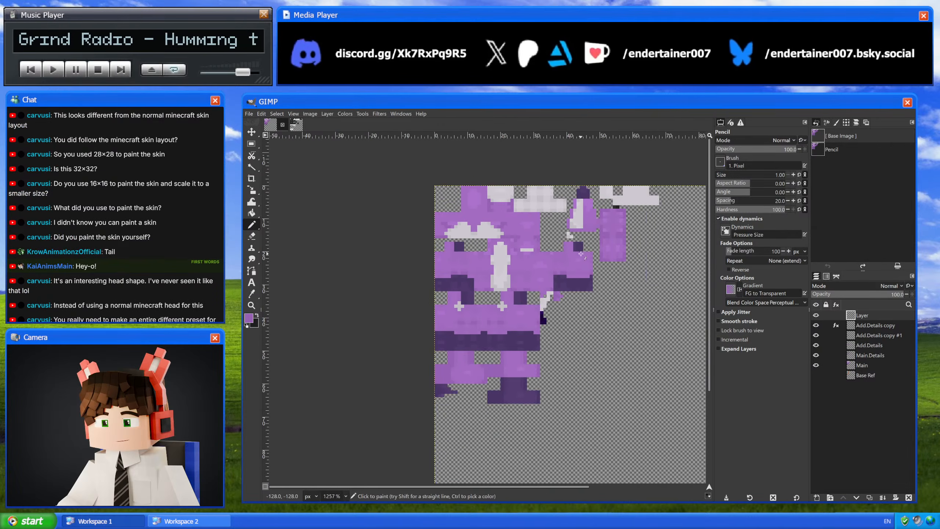
{"action": "scroll", "coordinate": [574, 262], "scroll_direction": "up", "scroll_amount": 1, "text": "ctrl"}
{"action": "middle_click_drag", "start_coordinate": [575, 262], "coordinate": [560, 272]}
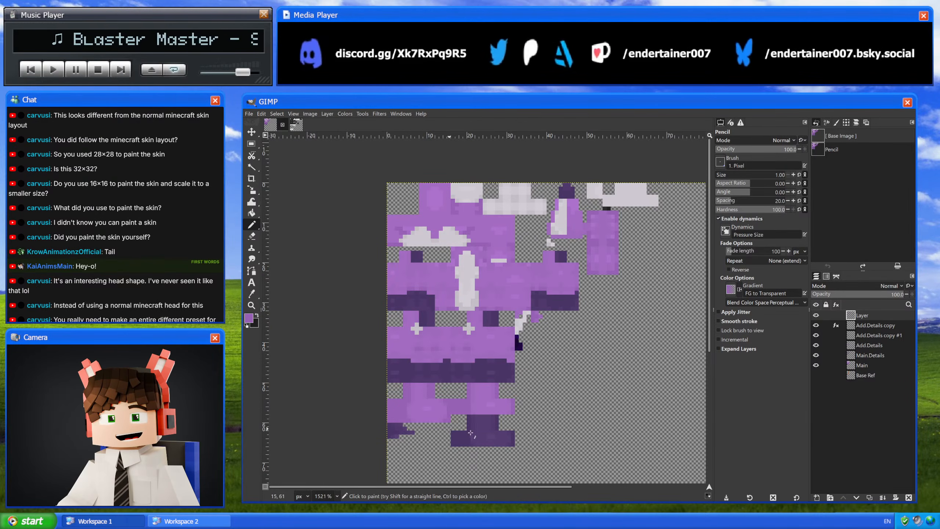
{"action": "scroll", "coordinate": [569, 352], "scroll_direction": "down", "scroll_amount": 3, "text": "ctrl"}
{"action": "middle_click_drag", "start_coordinate": [570, 352], "coordinate": [538, 348]}
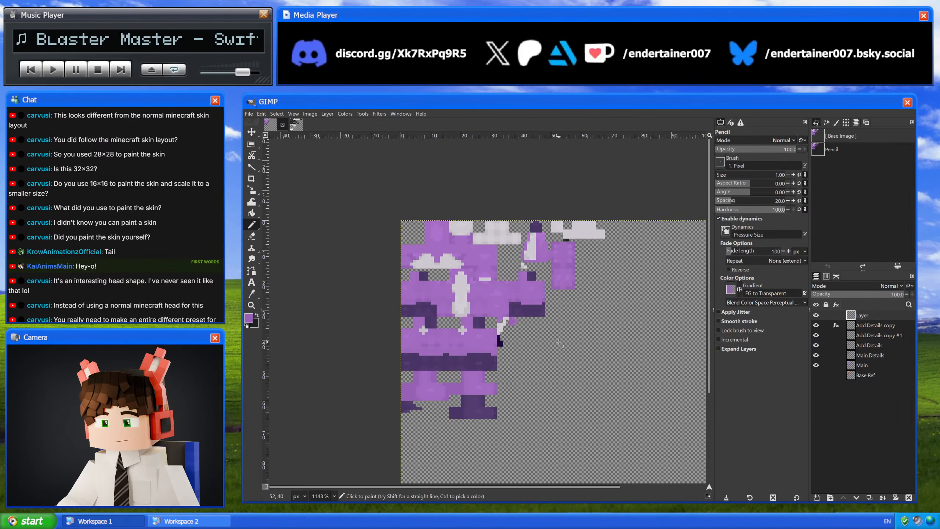
{"action": "scroll", "coordinate": [441, 345], "scroll_direction": "up", "scroll_amount": 2, "text": "ctrl"}
{"action": "middle_click_drag", "start_coordinate": [442, 345], "coordinate": [415, 362]}
- Switch back to Max_Tex.png and examine the layout of its dark body and clothing areas
{"action": "left_click", "coordinate": [296, 125]}
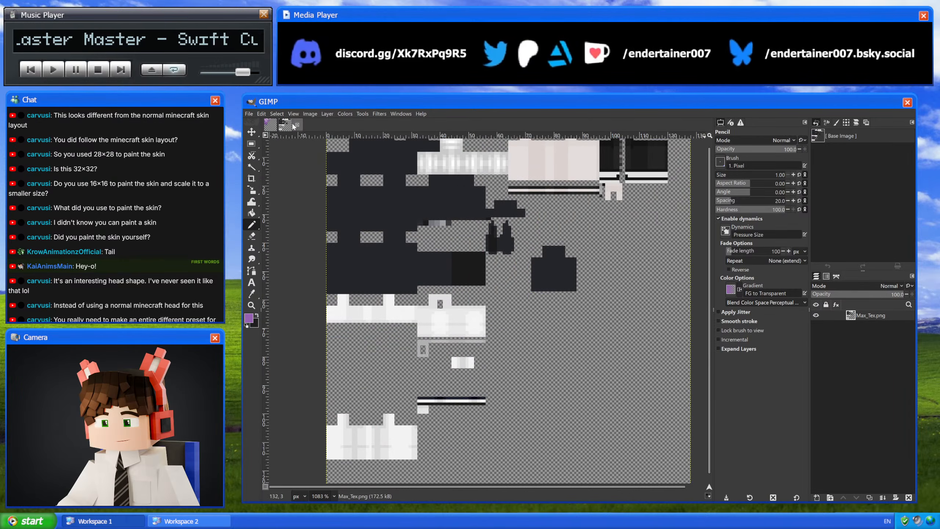
{"action": "scroll", "coordinate": [500, 244], "scroll_direction": "down", "scroll_amount": 1, "text": "ctrl"}
{"action": "middle_click_drag", "start_coordinate": [500, 244], "coordinate": [494, 293]}
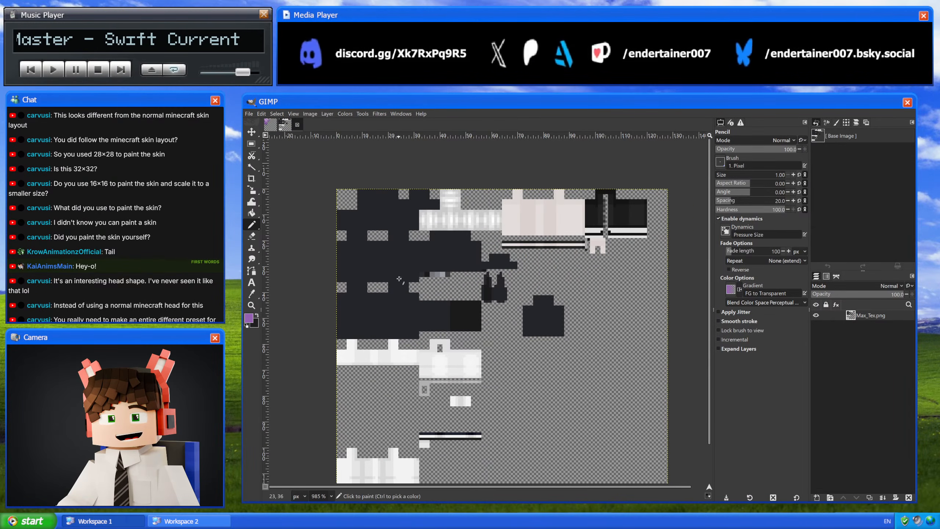
{"action": "scroll", "coordinate": [399, 279], "scroll_direction": "up", "scroll_amount": 2, "text": "ctrl"}
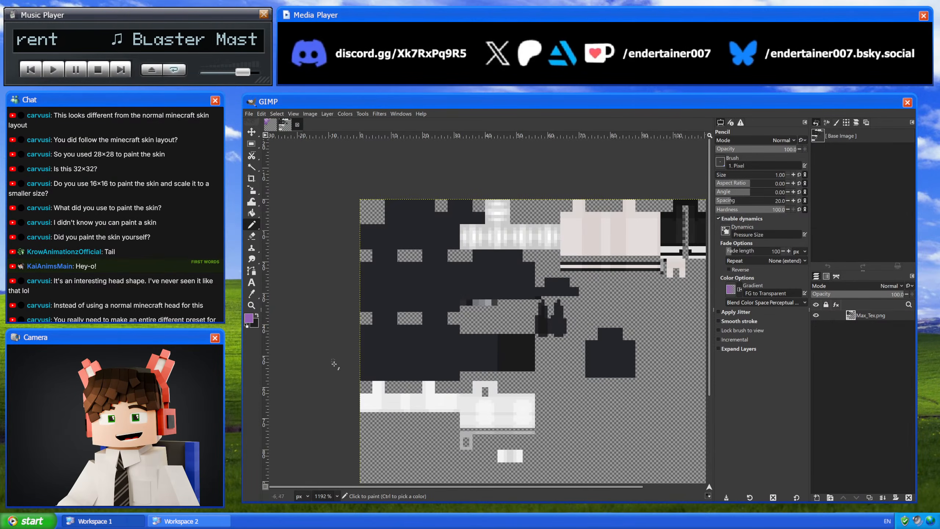
{"action": "middle_click_drag", "start_coordinate": [563, 334], "coordinate": [513, 343]}
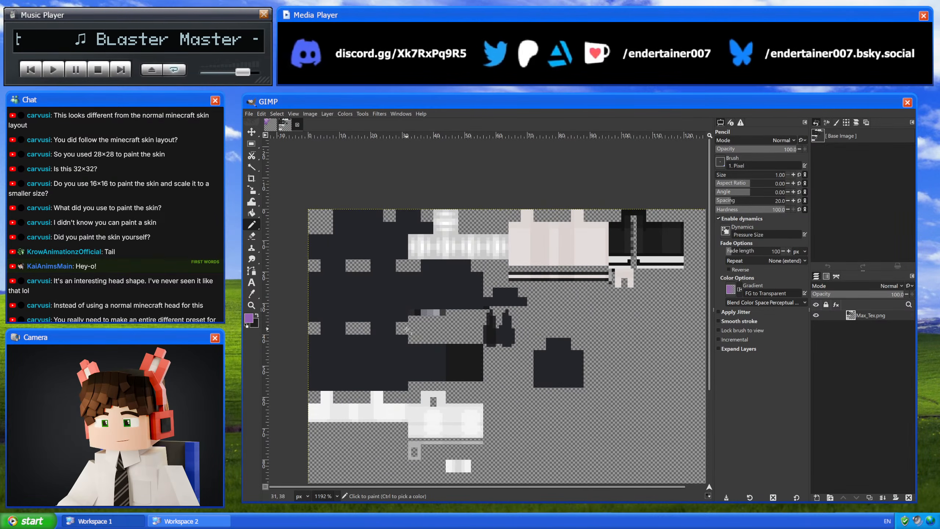
{"action": "middle_click_drag", "start_coordinate": [407, 329], "coordinate": [403, 321]}
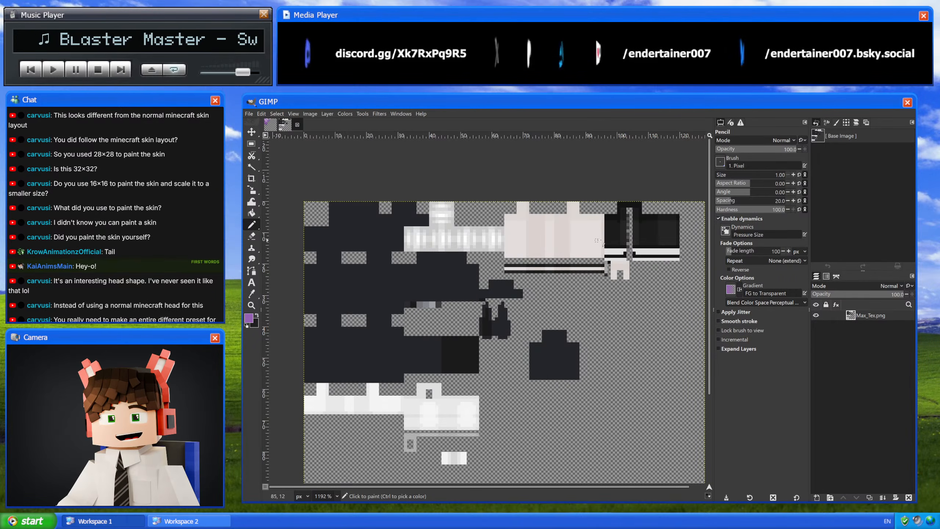
- Look over the remaining light and dark sections of Max_Tex.png and close the image
{"action": "middle_click_drag", "start_coordinate": [510, 251], "coordinate": [482, 218]}
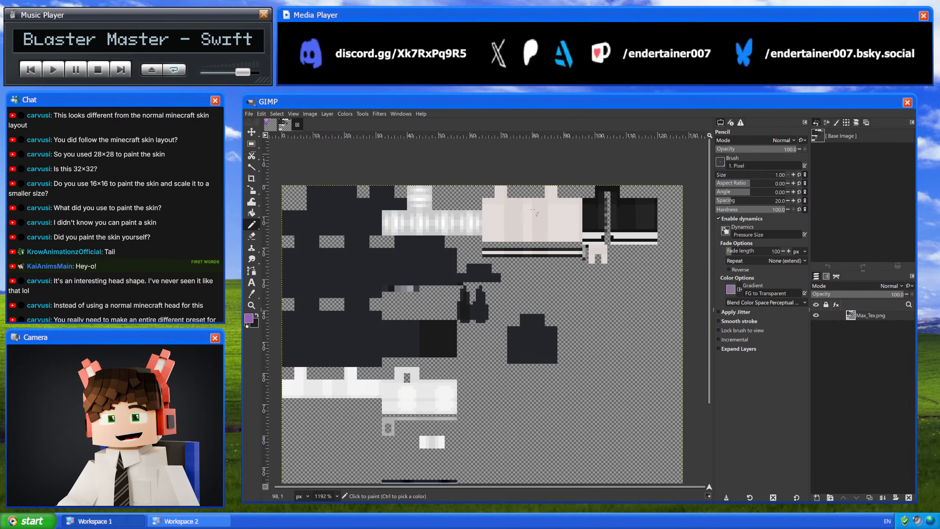
{"action": "middle_click_drag", "start_coordinate": [463, 287], "coordinate": [475, 263]}
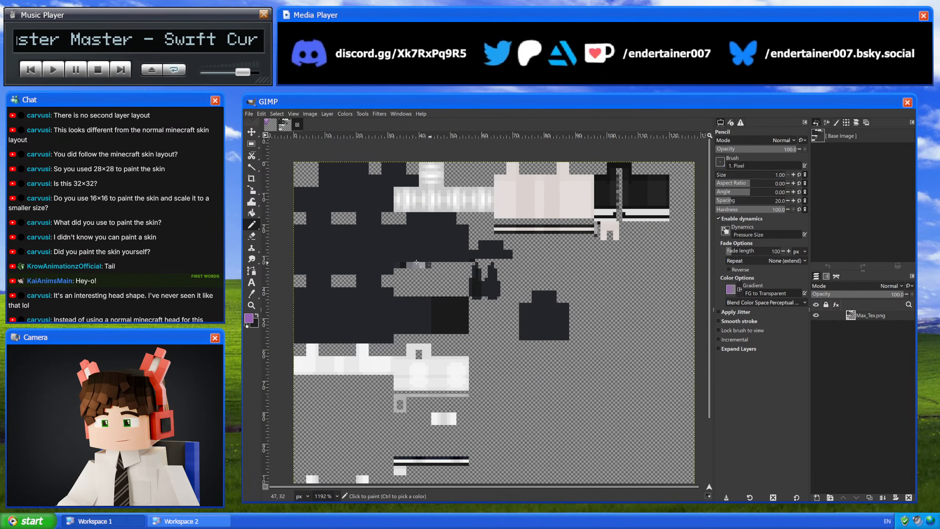
{"action": "left_click", "coordinate": [296, 126]}
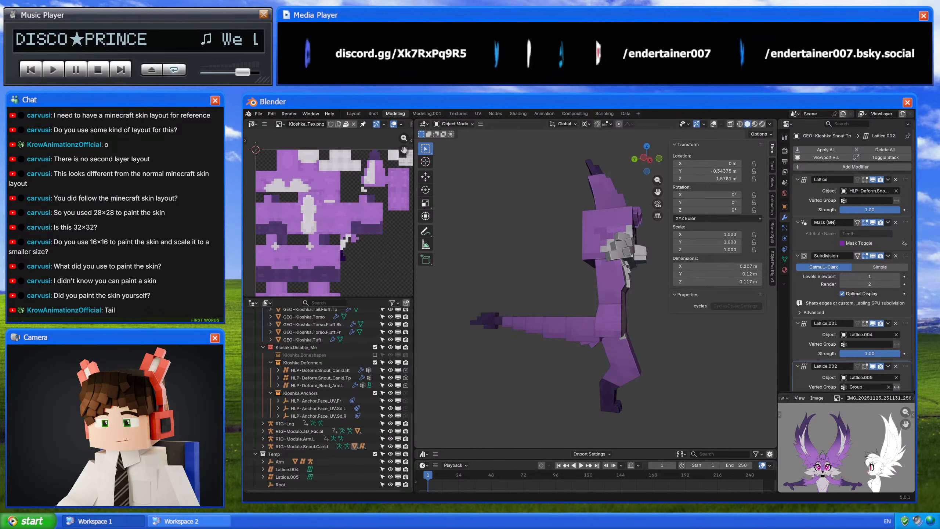
- Switch to GIMP and examine the colour-coded face layout of Skin Template (Steve).png up close
{"action": "key", "text": "alt+Tab"}
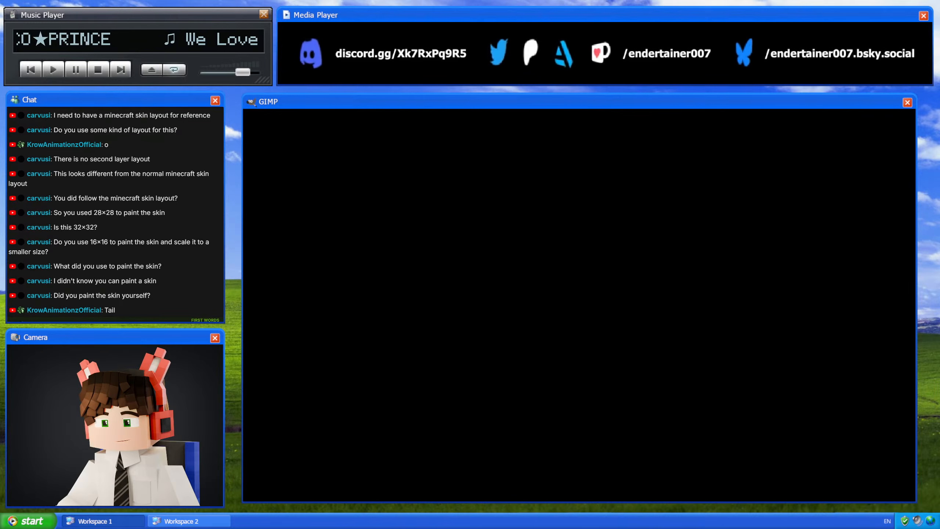
{"action": "scroll", "coordinate": [481, 316], "scroll_direction": "up", "scroll_amount": 16, "text": "ctrl"}
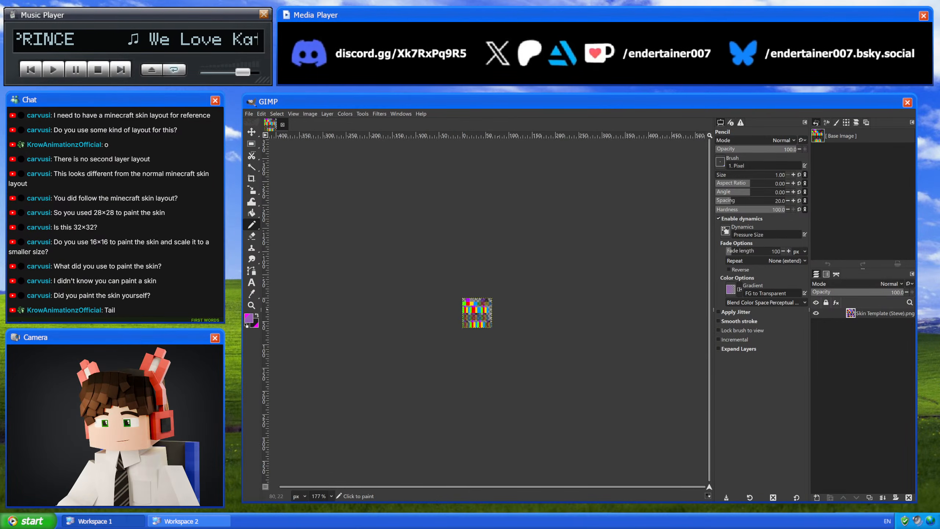
{"action": "scroll", "coordinate": [463, 300], "scroll_direction": "up", "scroll_amount": 8, "text": "ctrl"}
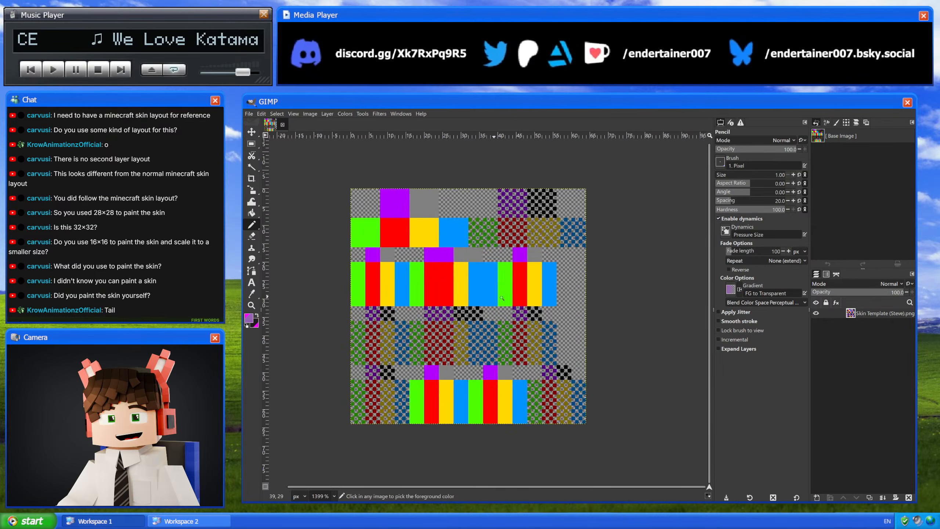
{"action": "mouse_move", "coordinate": [524, 288]}
{"action": "middle_mouse_down"}
{"action": "mouse_move", "coordinate": [558, 277]}
{"action": "mouse_move", "coordinate": [541, 286]}
{"action": "middle_mouse_up"}
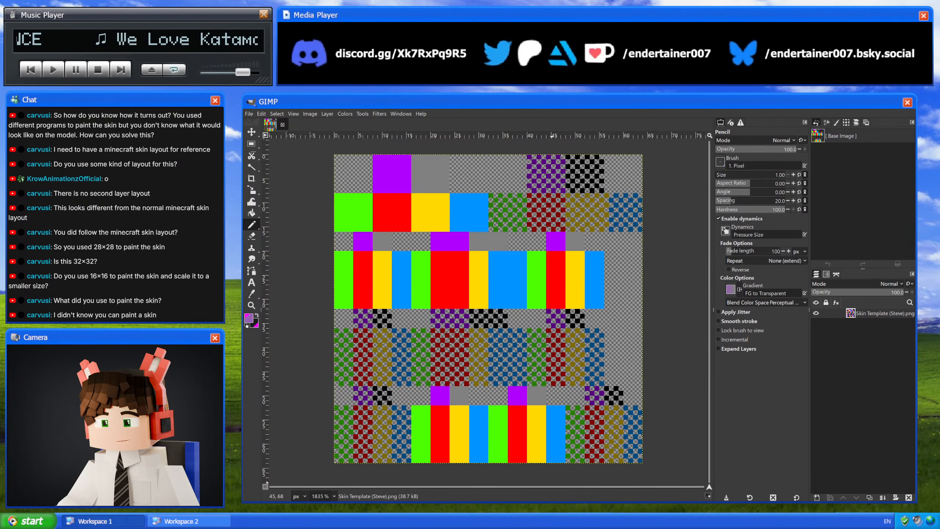
- Switch back to Blender and reload the Kioshka_Tex.png texture from disk
{"action": "key", "text": "alt+Tab"}
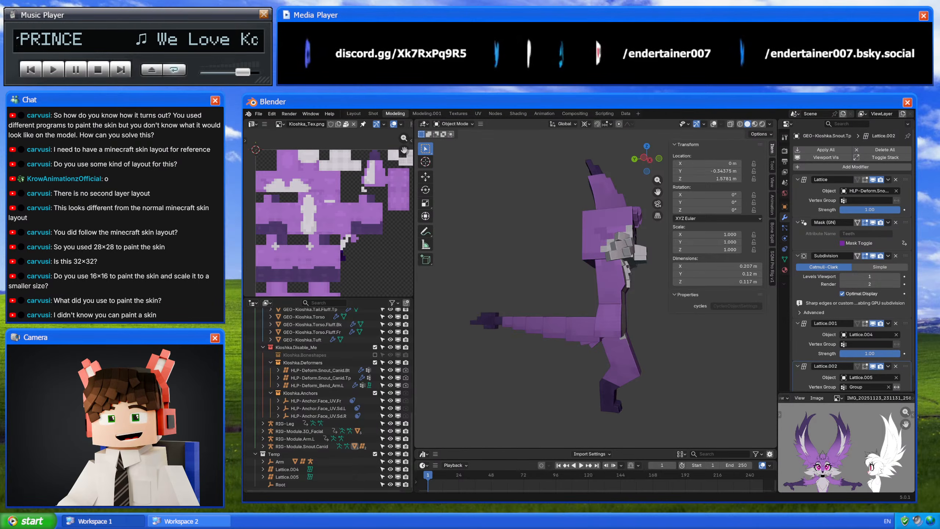
{"action": "left_click", "coordinate": [265, 124]}
{"action": "mouse_move", "coordinate": [280, 140]}
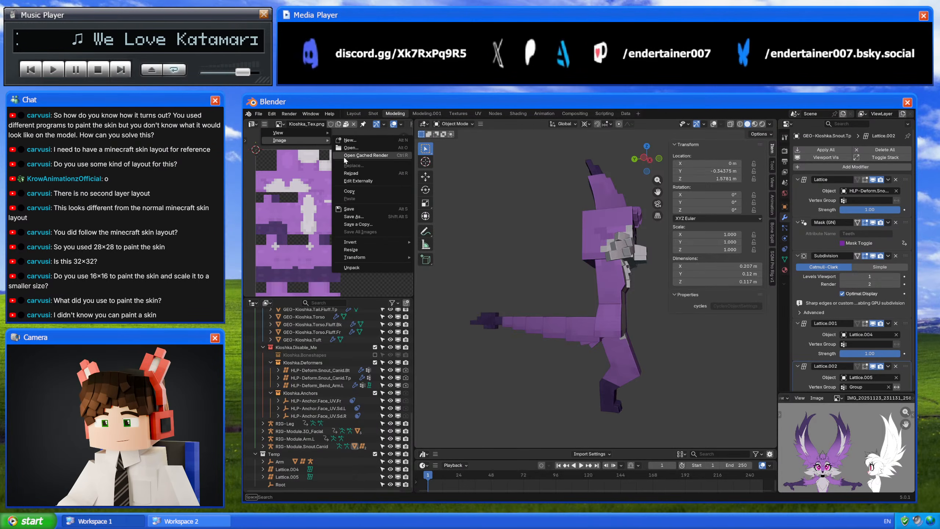
{"action": "left_click", "coordinate": [352, 175]}
{"action": "scroll", "coordinate": [339, 207], "scroll_direction": "down", "scroll_amount": 2}
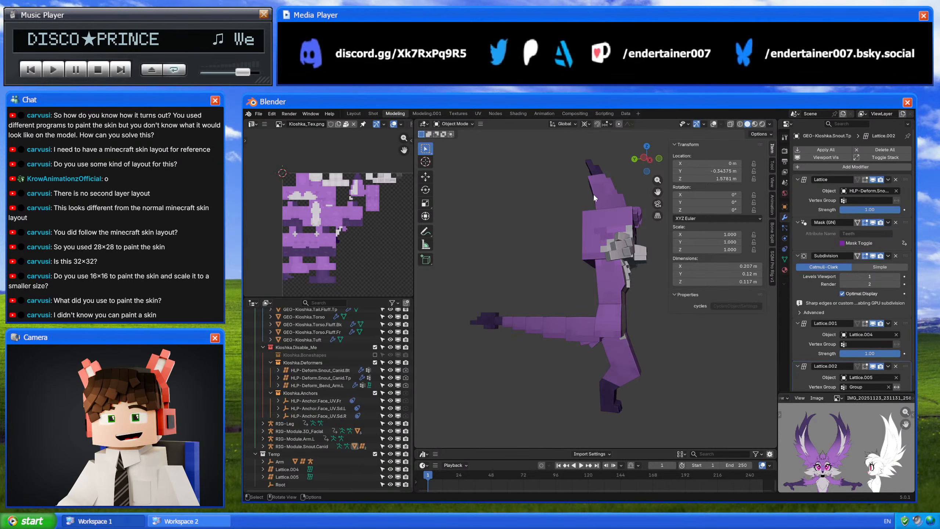
- Reload Kioshka_Tex.png once more and bring its whole layout into view
{"action": "left_click", "coordinate": [265, 124]}
{"action": "mouse_move", "coordinate": [281, 140]}
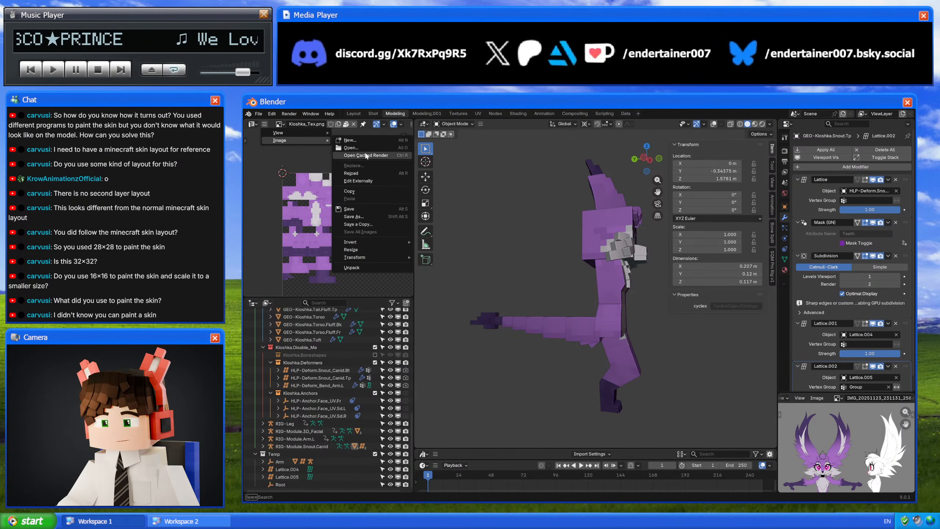
{"action": "key", "text": "Return"}
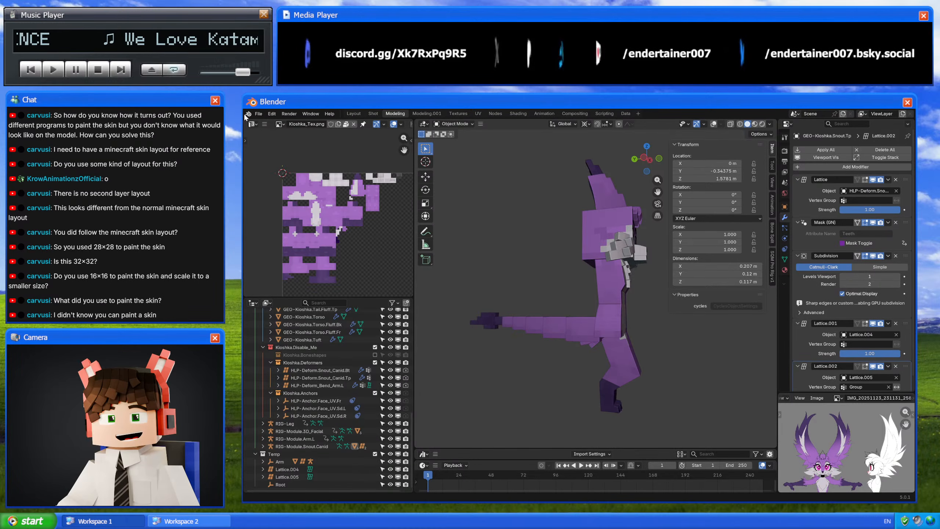
{"action": "left_click", "coordinate": [264, 124]}
{"action": "mouse_move", "coordinate": [281, 140]}
{"action": "left_click", "coordinate": [347, 172]}
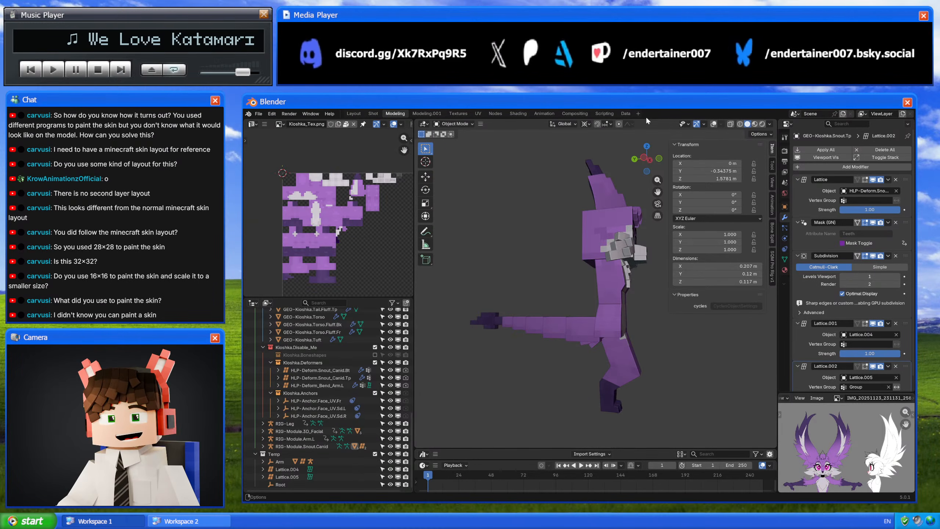
{"action": "middle_click_drag", "start_coordinate": [365, 216], "coordinate": [351, 215]}
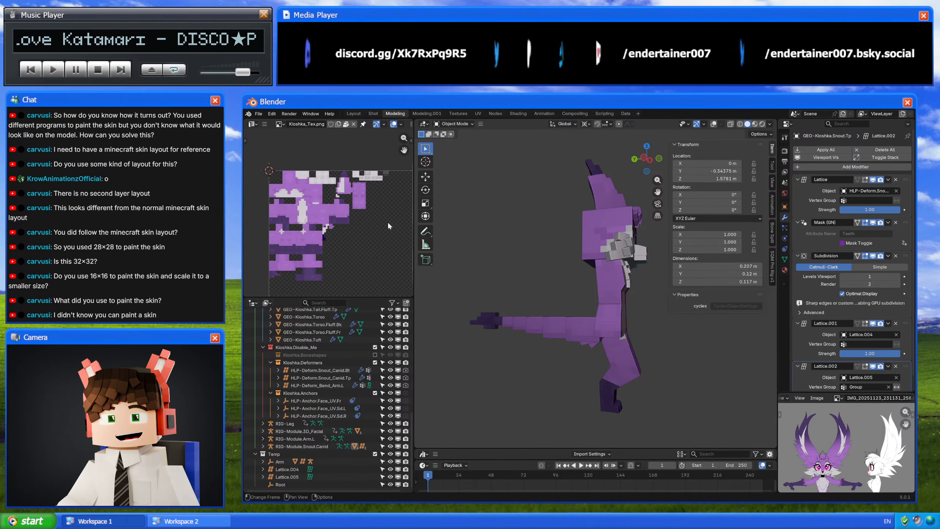
- Examine the textured character from the front and sides, turning on the viewport overlays
{"action": "middle_click_drag", "start_coordinate": [460, 260], "coordinate": [519, 282]}
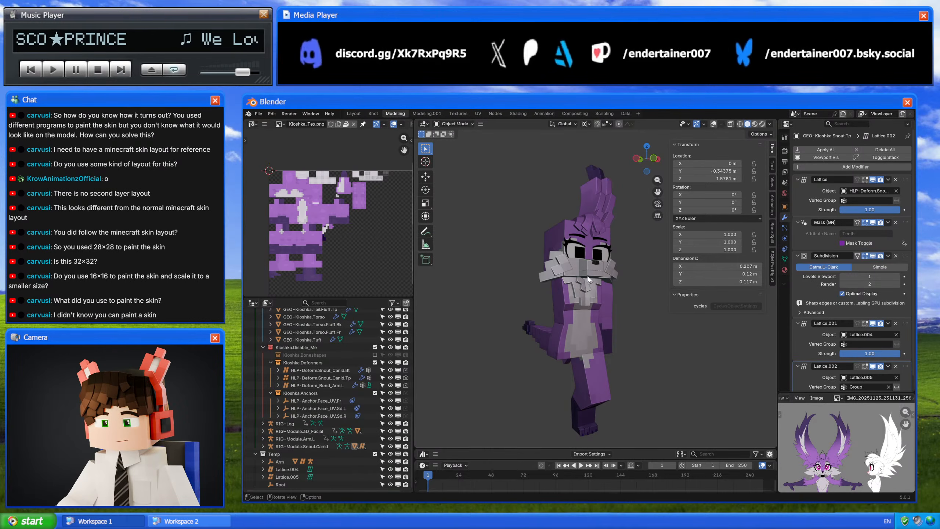
{"action": "middle_click_drag", "start_coordinate": [597, 300], "coordinate": [591, 296], "text": "shift"}
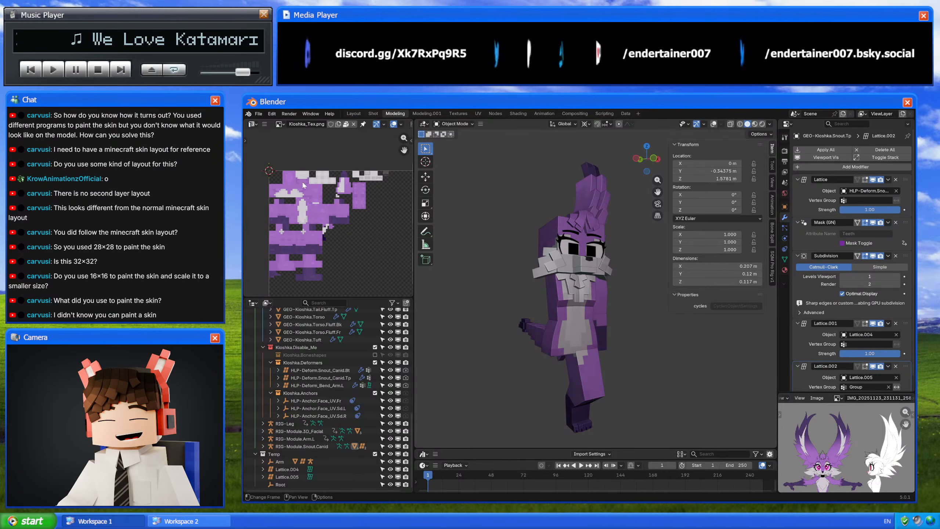
{"action": "middle_click_drag", "start_coordinate": [583, 284], "coordinate": [525, 289]}
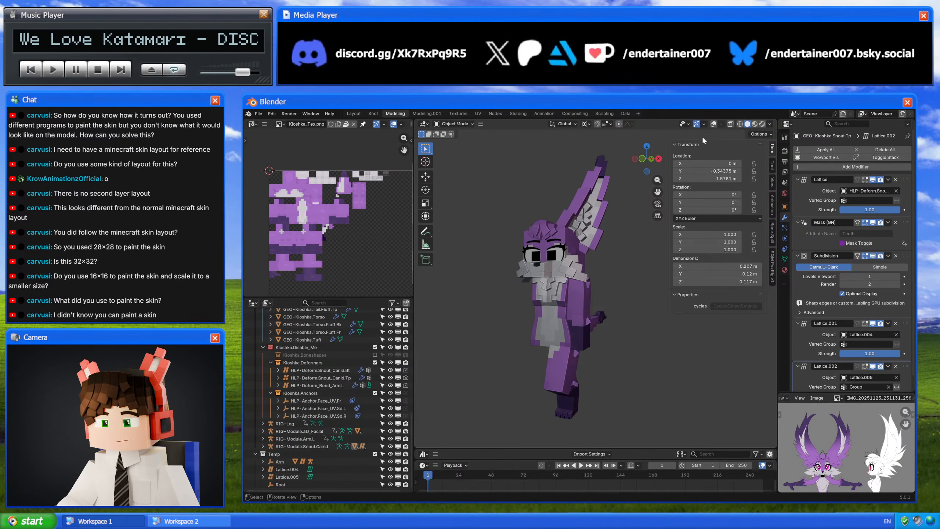
{"action": "left_click", "coordinate": [715, 124]}
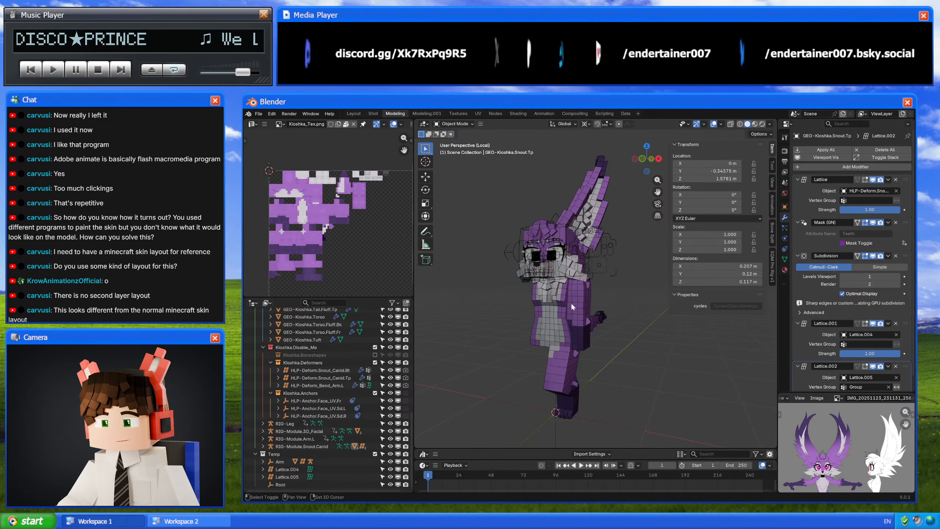
{"action": "middle_click_drag", "start_coordinate": [571, 303], "coordinate": [530, 328]}
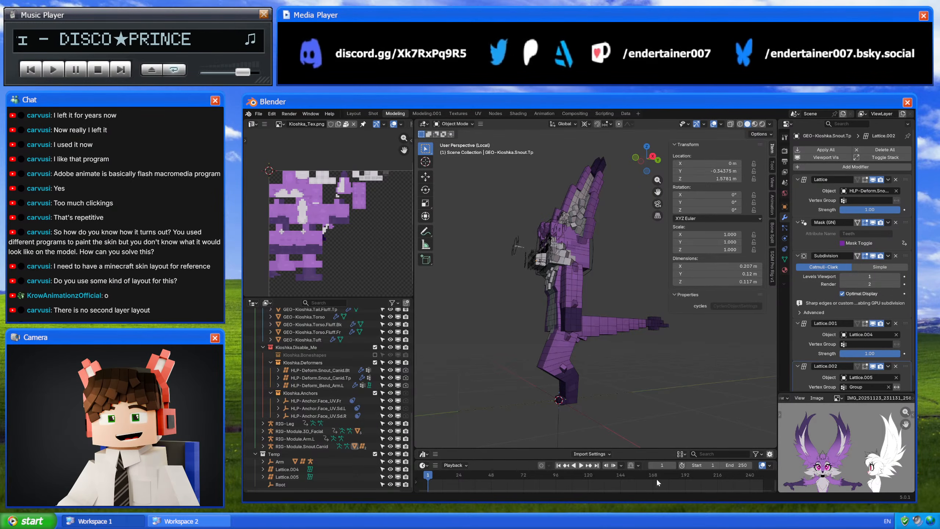
{"action": "middle_click_drag", "start_coordinate": [655, 140], "coordinate": [611, 317]}
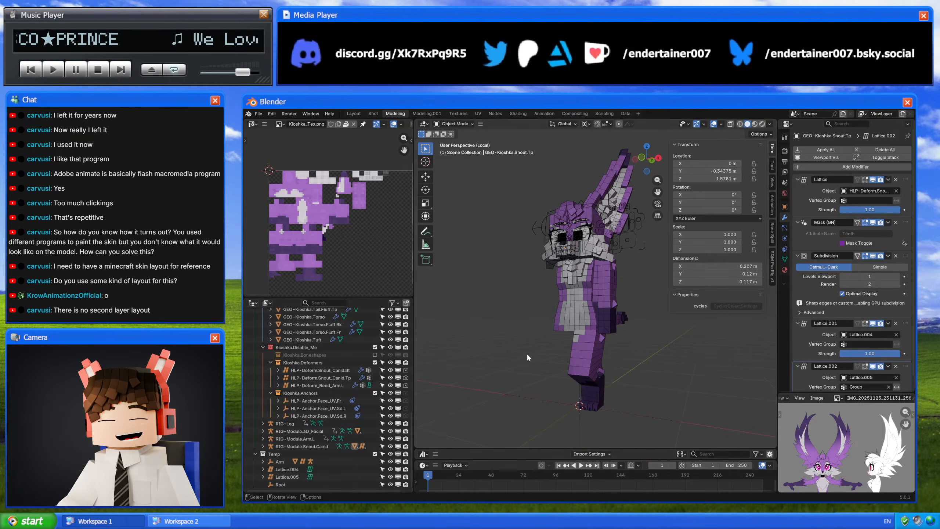
- Select the rigs from RIG-Leg through RIG-Module.Snout.Canid, exit local view to show the whole scene and clear the selection
{"action": "scroll", "coordinate": [363, 366], "scroll_direction": "up", "scroll_amount": 20}
{"action": "scroll", "coordinate": [365, 367], "scroll_direction": "down", "scroll_amount": 20}
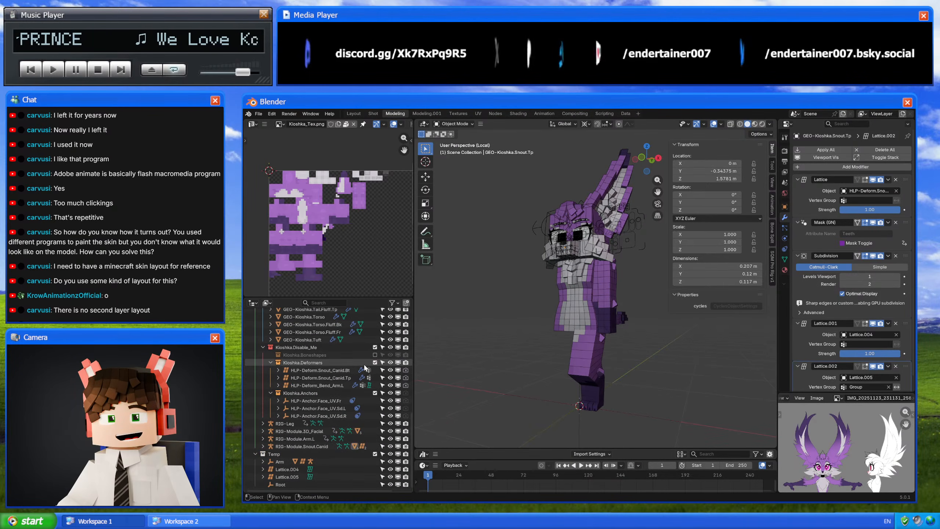
{"action": "left_click", "coordinate": [288, 424]}
{"action": "left_click", "coordinate": [301, 445], "text": "shift"}
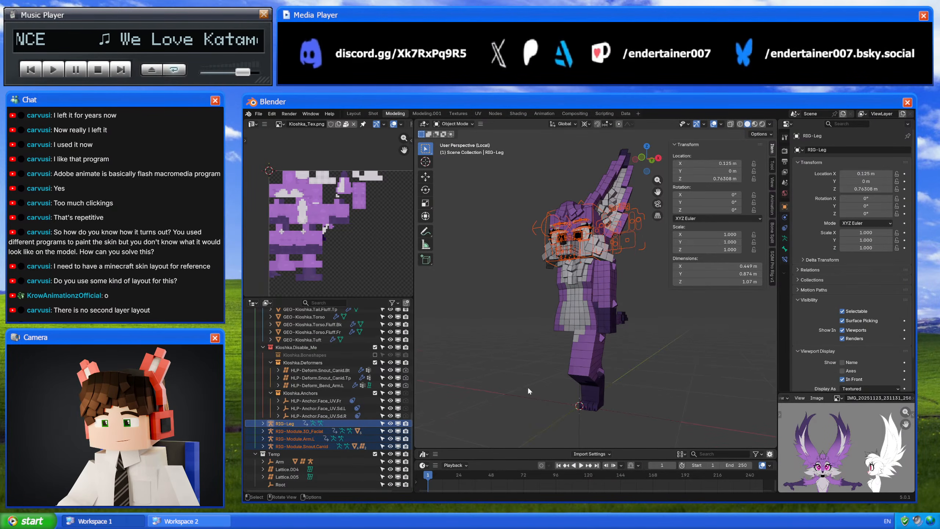
{"action": "key", "text": "KP_Divide"}
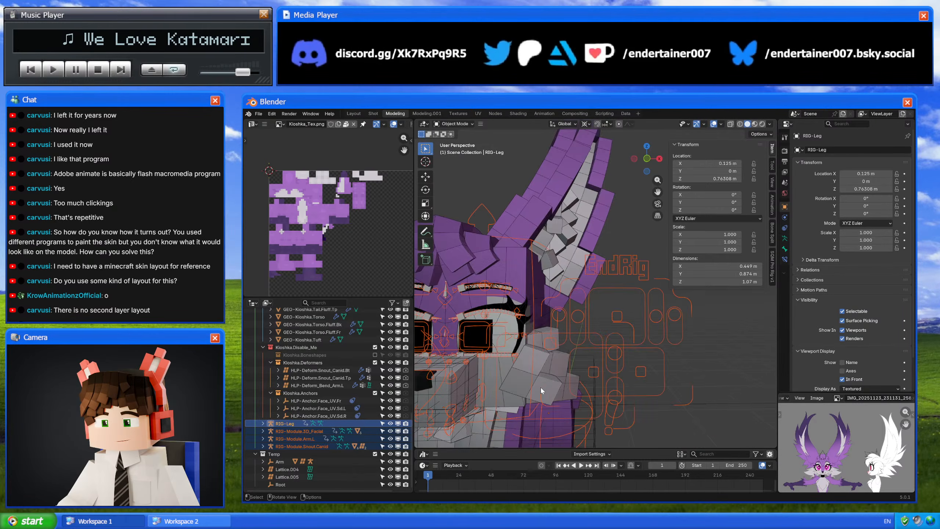
{"action": "scroll", "coordinate": [540, 388], "scroll_direction": "down", "scroll_amount": 8}
{"action": "middle_click_drag", "start_coordinate": [532, 376], "coordinate": [579, 326], "text": "shift"}
{"action": "left_click", "coordinate": [622, 330]}
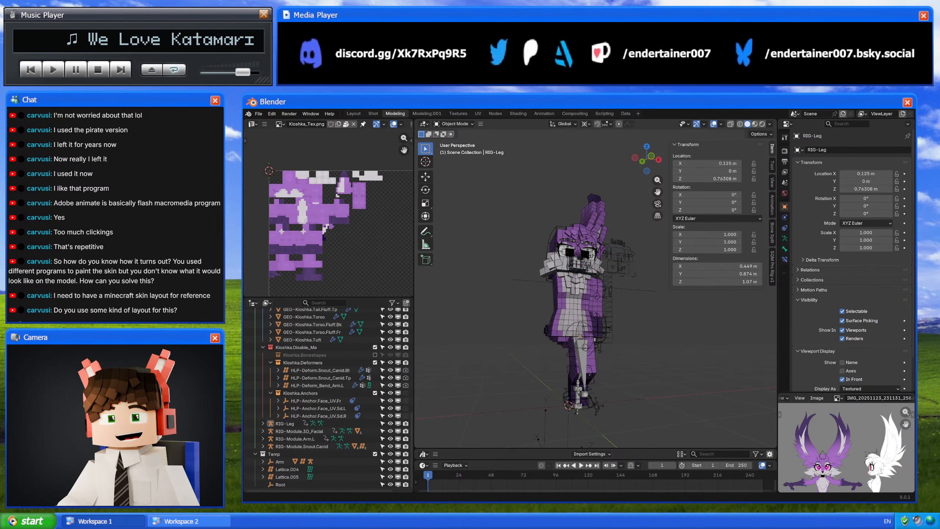
- Inspect the character's head, snout and rig controls from several angles and save the Blender file
{"action": "middle_click_drag", "start_coordinate": [574, 222], "coordinate": [595, 234]}
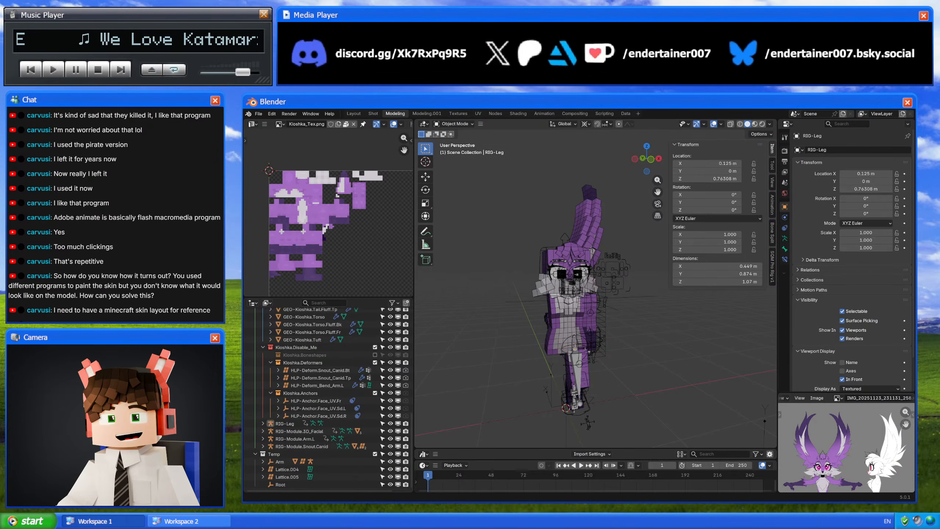
{"action": "middle_click_drag", "start_coordinate": [651, 213], "coordinate": [604, 256]}
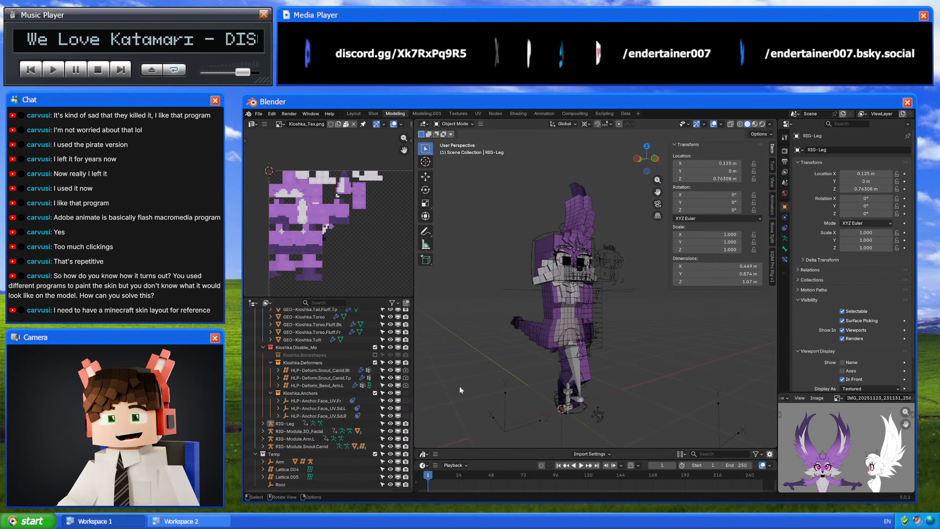
{"action": "middle_click_drag", "start_coordinate": [558, 352], "coordinate": [594, 335]}
{"action": "scroll", "coordinate": [576, 350], "scroll_direction": "up", "scroll_amount": 3}
{"action": "scroll", "coordinate": [591, 331], "scroll_direction": "up", "scroll_amount": 4}
{"action": "left_click", "coordinate": [546, 307]}
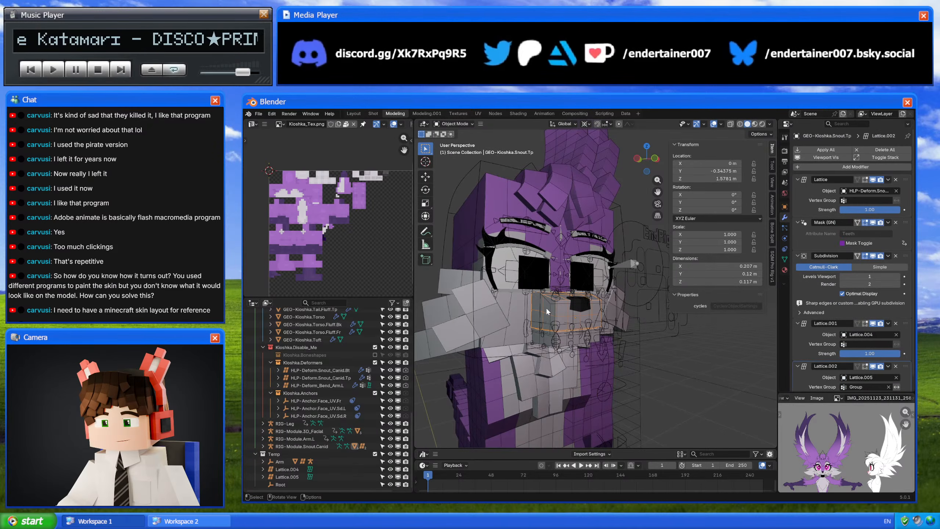
{"action": "left_click", "coordinate": [673, 371]}
{"action": "scroll", "coordinate": [668, 358], "scroll_direction": "down", "scroll_amount": 4}
{"action": "left_click", "coordinate": [668, 365]}
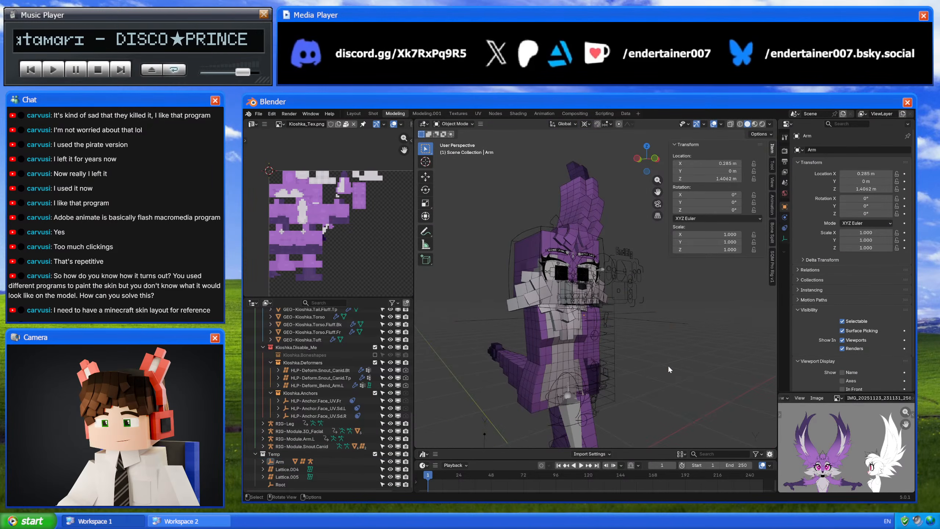
{"action": "key", "text": "ctrl+s"}
- Isolate the upper snout mesh in local view and show its underside
{"action": "scroll", "coordinate": [613, 332], "scroll_direction": "up", "scroll_amount": 5}
{"action": "left_click", "coordinate": [524, 306]}
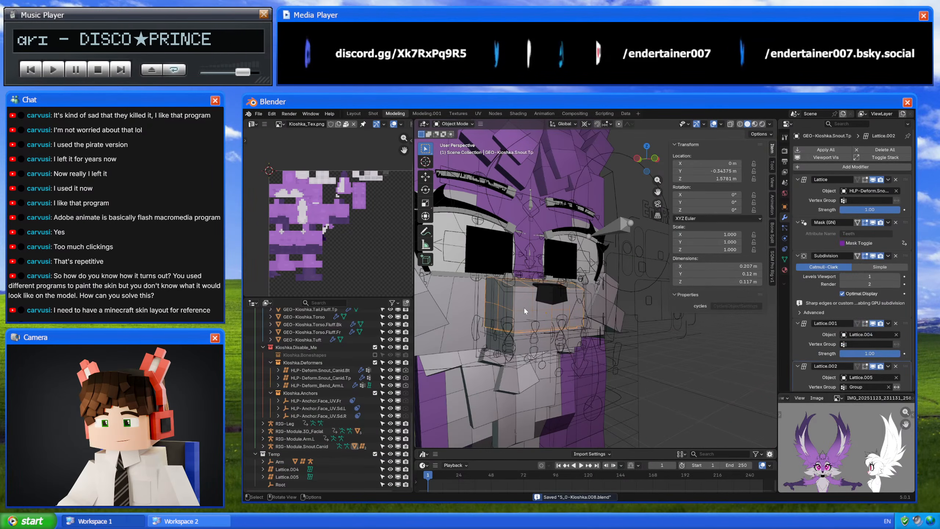
{"action": "key", "text": "KP_Divide"}
{"action": "middle_click_drag", "start_coordinate": [523, 307], "coordinate": [548, 278]}
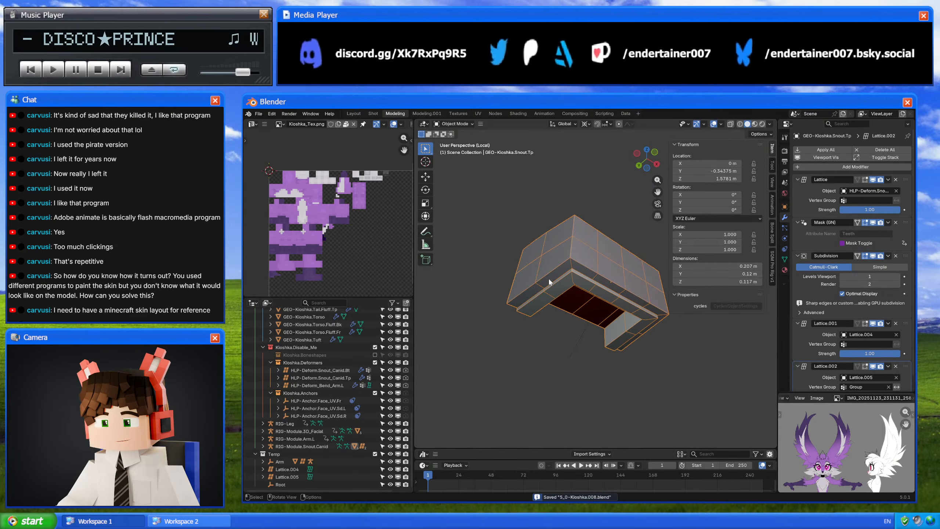
- Move the Lattice.001 and Lattice.002 modifiers to the top of the upper snout's stack and apply both
{"action": "left_click_drag", "start_coordinate": [906, 323], "coordinate": [906, 178]}
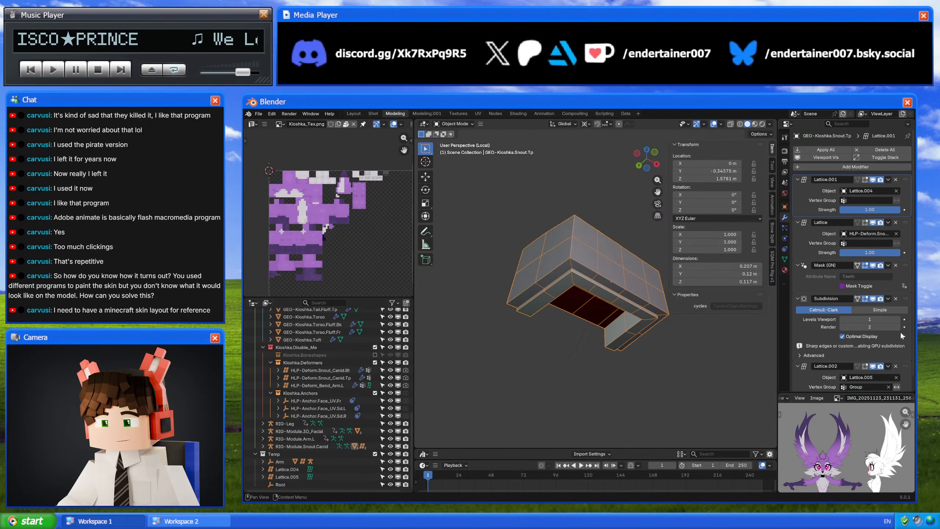
{"action": "left_click_drag", "start_coordinate": [904, 365], "coordinate": [880, 221]}
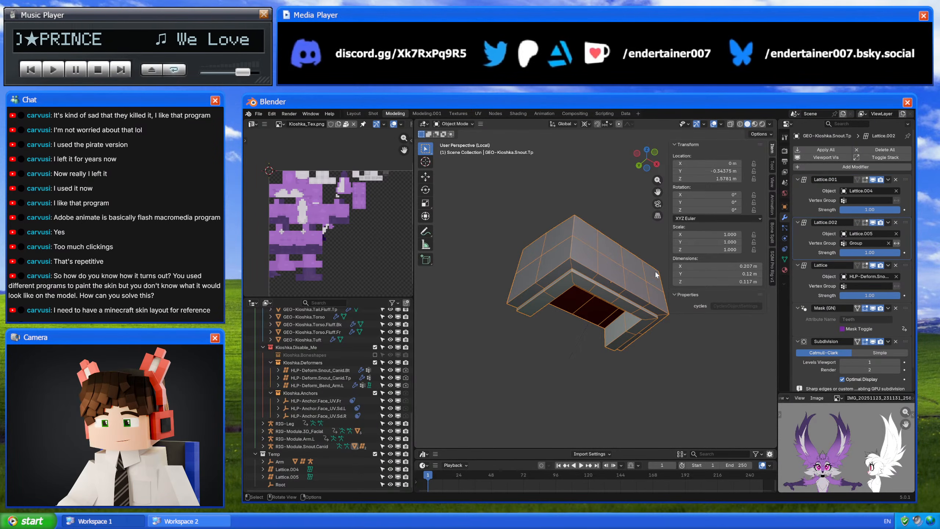
{"action": "left_click", "coordinate": [888, 180]}
{"action": "left_click", "coordinate": [883, 188]}
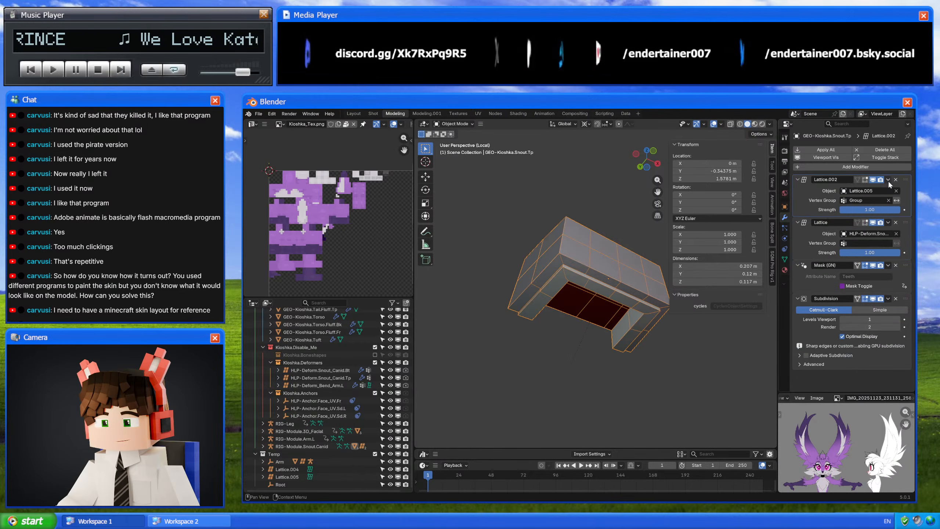
{"action": "left_click", "coordinate": [889, 180]}
{"action": "left_click", "coordinate": [877, 188]}
- Separate the teeth faces on the underside of the upper snout mesh into their own object and select it
{"action": "middle_click_drag", "start_coordinate": [630, 226], "coordinate": [601, 322]}
{"action": "left_click", "coordinate": [647, 159]}
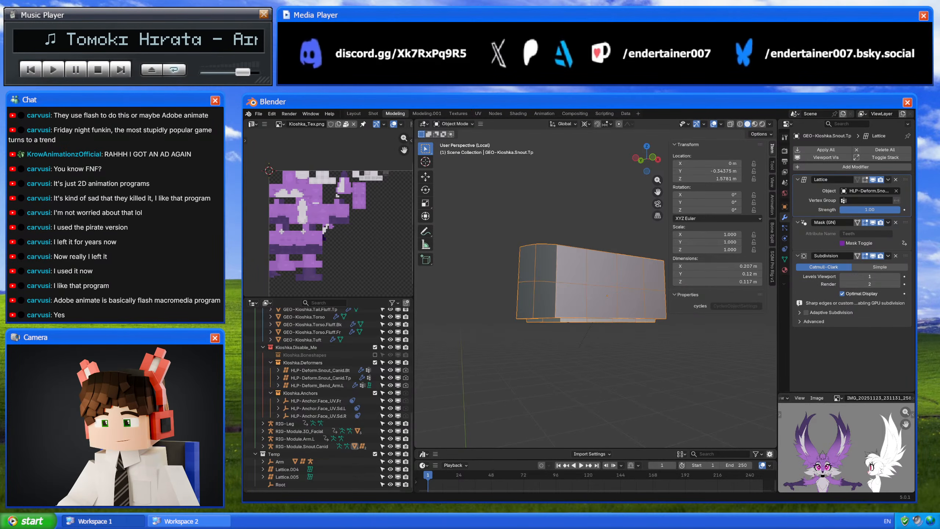
{"action": "middle_click_drag", "start_coordinate": [569, 266], "coordinate": [629, 363]}
{"action": "key", "text": "Tab"}
{"action": "scroll", "coordinate": [568, 272], "scroll_direction": "up", "scroll_amount": 1}
{"action": "left_click", "coordinate": [560, 267]}
{"action": "key", "text": "ctrl+KP_Add"}
{"action": "key", "text": "ctrl+e"}
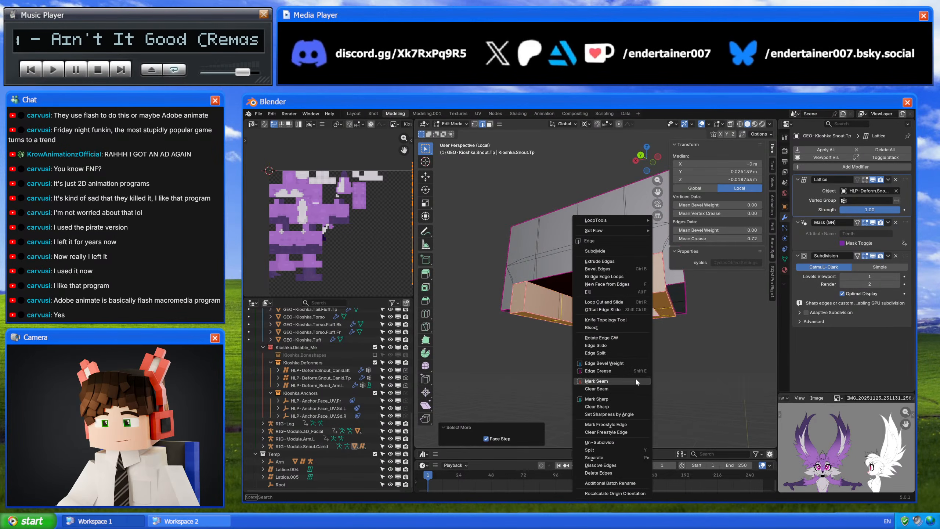
{"action": "mouse_move", "coordinate": [595, 458]}
{"action": "left_click", "coordinate": [667, 458]}
{"action": "key", "text": "Tab"}
{"action": "left_click", "coordinate": [540, 302]}
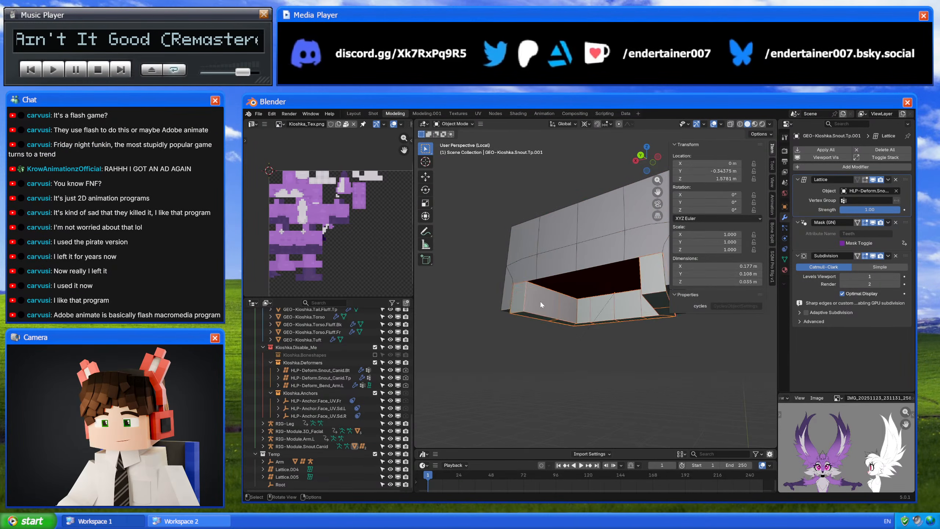
- Hide the separated teeth object and open the upper snout mesh for editing
{"action": "middle_click_drag", "start_coordinate": [541, 302], "coordinate": [517, 296]}
{"action": "key", "text": "h"}
{"action": "left_click", "coordinate": [534, 288]}
{"action": "key", "text": "Tab"}
{"action": "scroll", "coordinate": [516, 296], "scroll_direction": "up", "scroll_amount": 4}
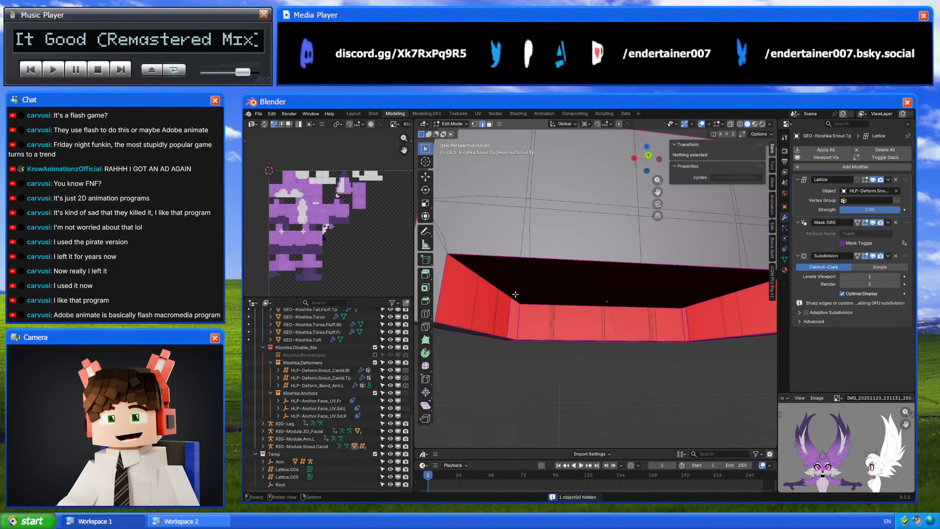
- Mark the edge loop around the upper snout's mouth opening as sharp and give it a mean crease of 1.00
{"action": "double_click", "coordinate": [475, 258]}
{"action": "key", "text": "2"}
{"action": "scroll", "coordinate": [547, 281], "scroll_direction": "down", "scroll_amount": 2, "text": "alt"}
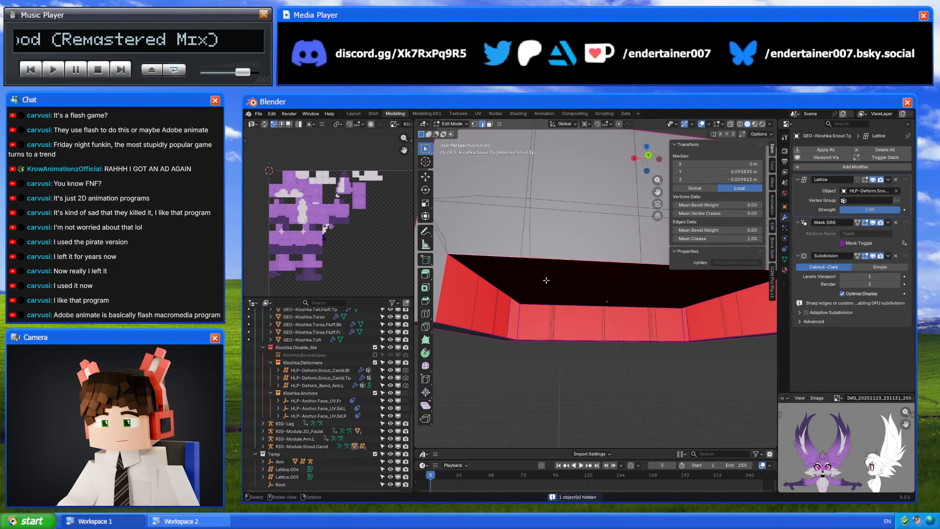
{"action": "scroll", "coordinate": [547, 281], "scroll_direction": "down", "scroll_amount": 3}
{"action": "right_click", "coordinate": [615, 383]}
{"action": "left_click", "coordinate": [603, 325]}
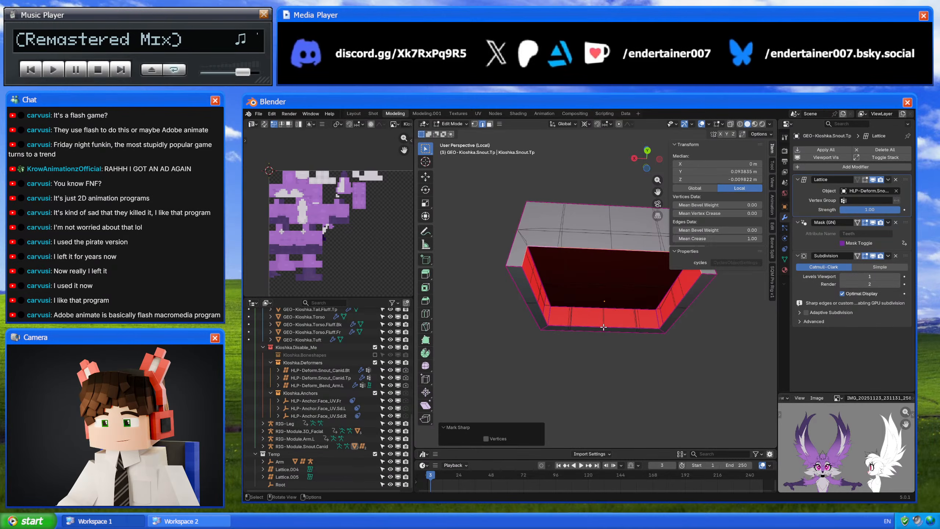
{"action": "left_click_drag", "start_coordinate": [715, 238], "coordinate": [751, 238]}
{"action": "left_click", "coordinate": [645, 360]}
{"action": "middle_click_drag", "start_coordinate": [608, 345], "coordinate": [577, 341]}
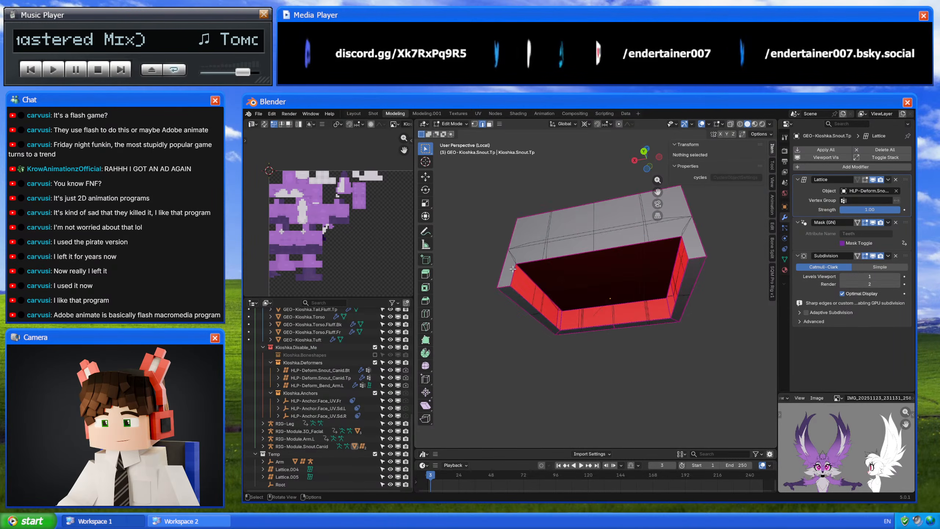
- Finish editing the upper snout mesh, then unhide the separated teeth object and select it
{"action": "left_click", "coordinate": [513, 270]}
{"action": "middle_click_drag", "start_coordinate": [513, 269], "coordinate": [512, 281]}
{"action": "left_click", "coordinate": [597, 346]}
{"action": "mouse_move", "coordinate": [597, 345]}
{"action": "middle_mouse_down"}
{"action": "mouse_move", "coordinate": [558, 332]}
{"action": "mouse_move", "coordinate": [593, 329]}
{"action": "middle_mouse_up"}
{"action": "key", "text": "Tab"}
{"action": "key", "text": "alt+h"}
{"action": "left_click", "coordinate": [577, 317]}
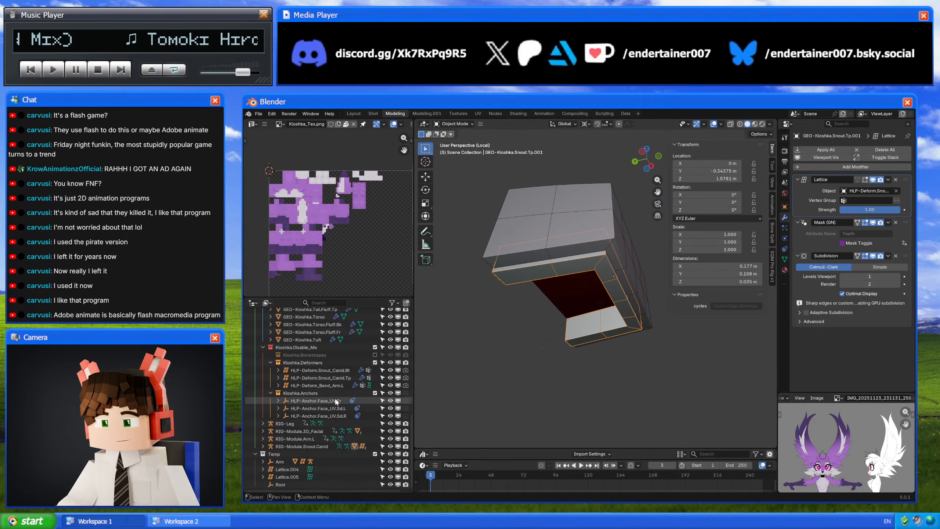
- Rename the separated teeth object as GEO-Kioshka.Snout.Teeth.Tp
{"action": "scroll", "coordinate": [332, 366], "scroll_direction": "up", "scroll_amount": 8}
{"action": "scroll", "coordinate": [333, 367], "scroll_direction": "up", "scroll_amount": 2}
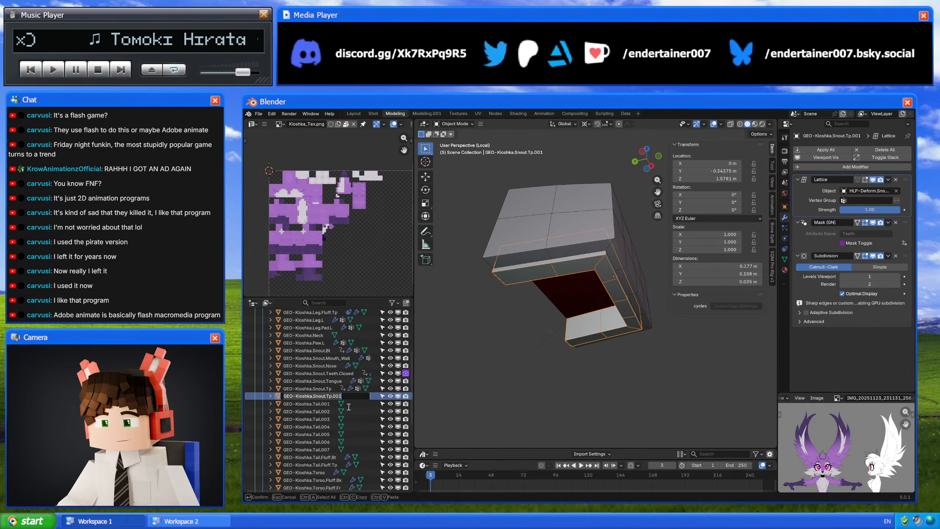
{"action": "double_click", "coordinate": [347, 396]}
{"action": "left_click", "coordinate": [326, 396]}
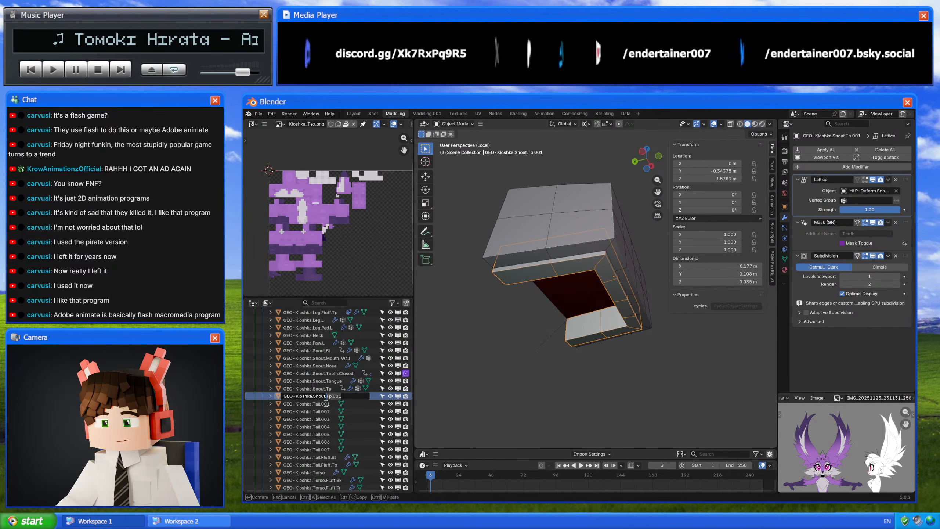
{"action": "key", "text": "Delete"}
{"action": "key", "text": "Delete"}
{"action": "key", "text": "Delete"}
{"action": "key", "text": "Delete"}
{"action": "key", "text": "Delete"}
{"action": "key", "text": "Delete"}
{"action": "type", "text": "Teeth"}
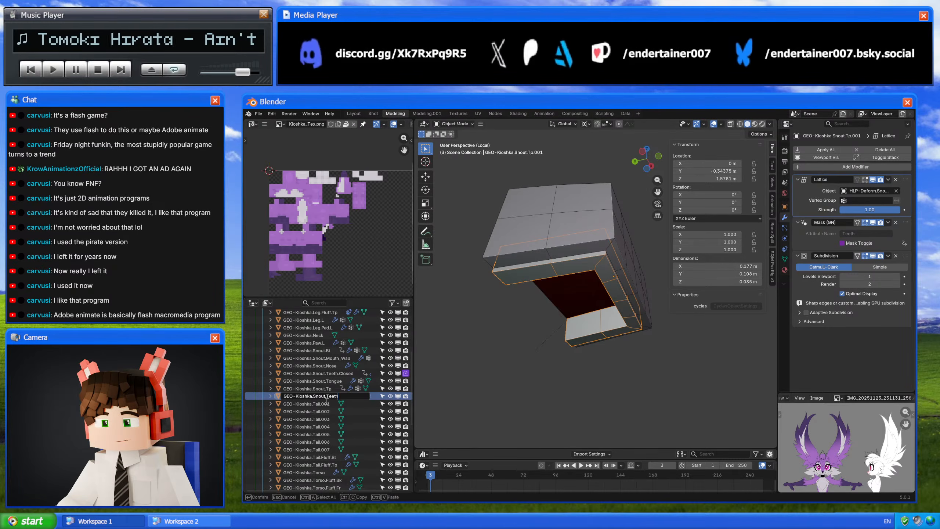
{"action": "type", "text": ".Tp"}
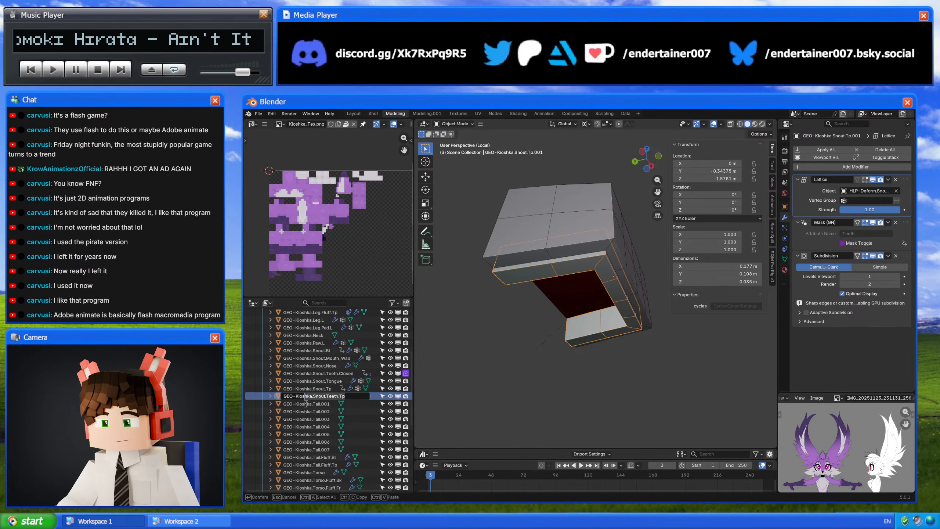
{"action": "key", "text": "Return"}
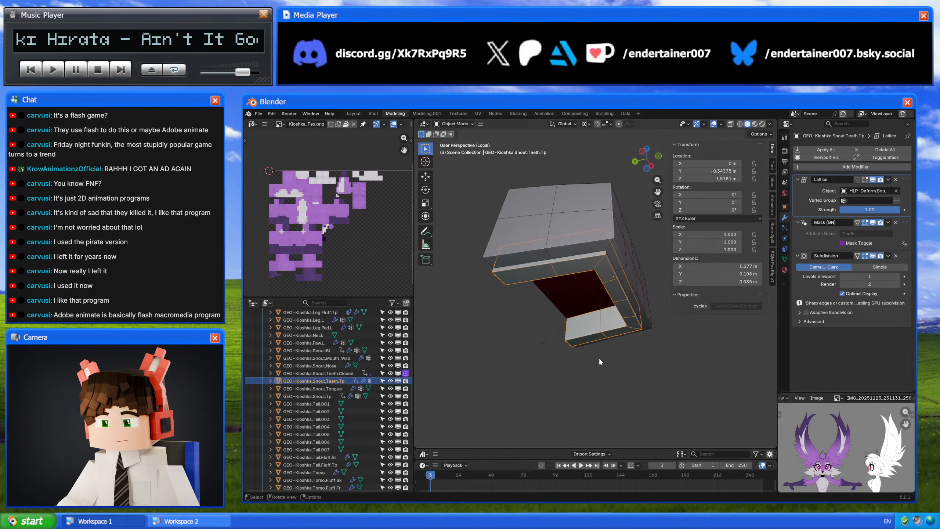
- Delete the vertex group named Group from both the upper teeth and the upper snout meshes
{"action": "left_click", "coordinate": [787, 259]}
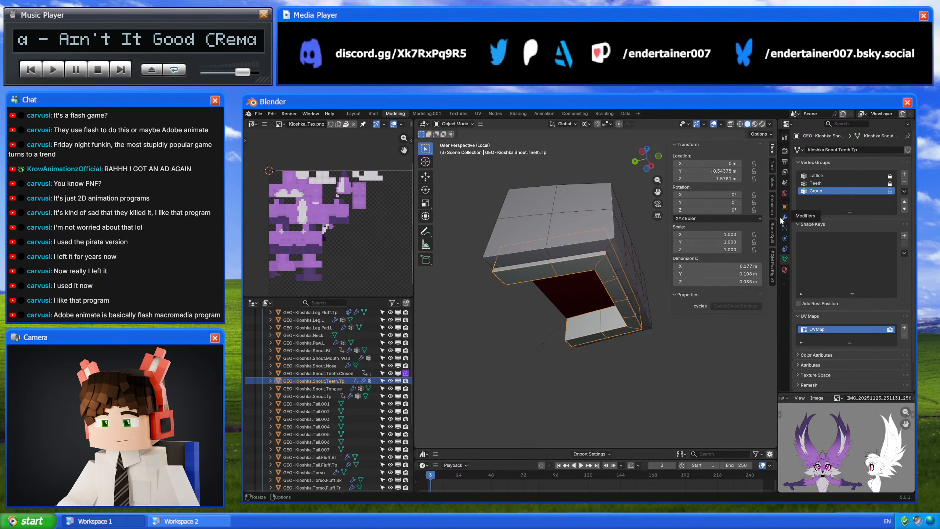
{"action": "left_click", "coordinate": [905, 181]}
{"action": "left_click", "coordinate": [607, 222]}
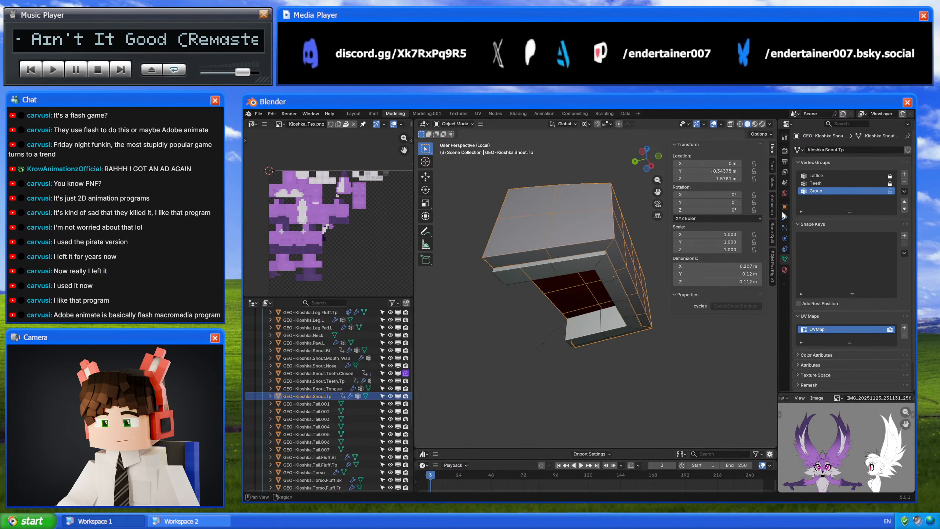
{"action": "left_click", "coordinate": [905, 182]}
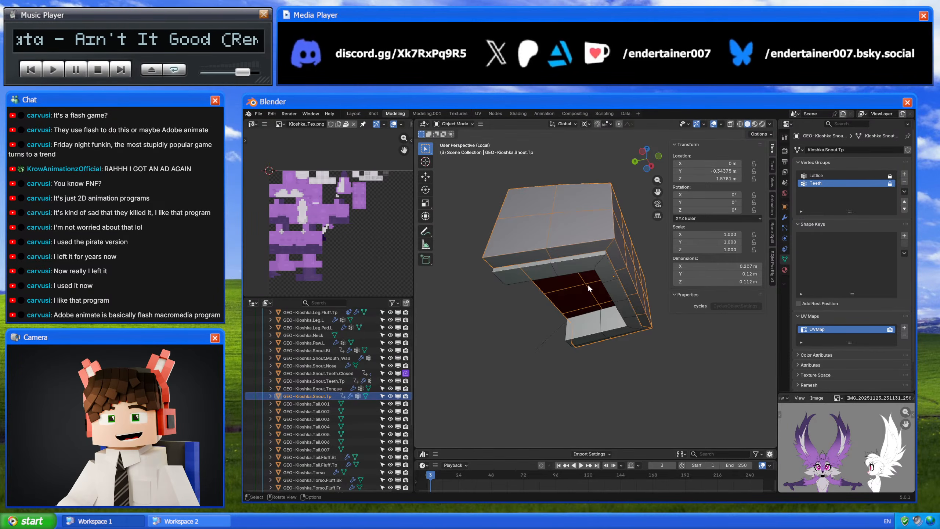
- Compare the attribute name in the upper teeth's Mask (GN) modifier with the mesh's vertex groups
{"action": "middle_click_drag", "start_coordinate": [588, 284], "coordinate": [583, 260]}
{"action": "left_click", "coordinate": [582, 259]}
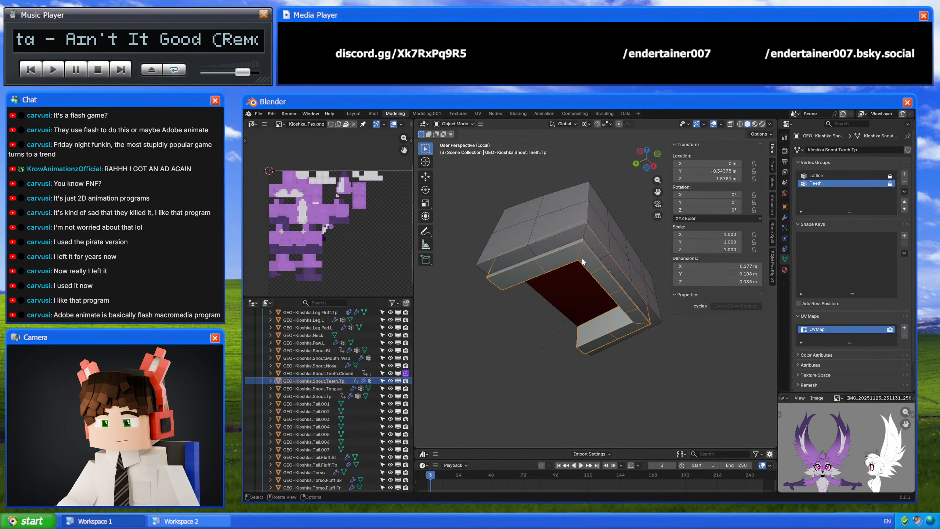
{"action": "left_click", "coordinate": [785, 218]}
{"action": "left_click", "coordinate": [868, 234]}
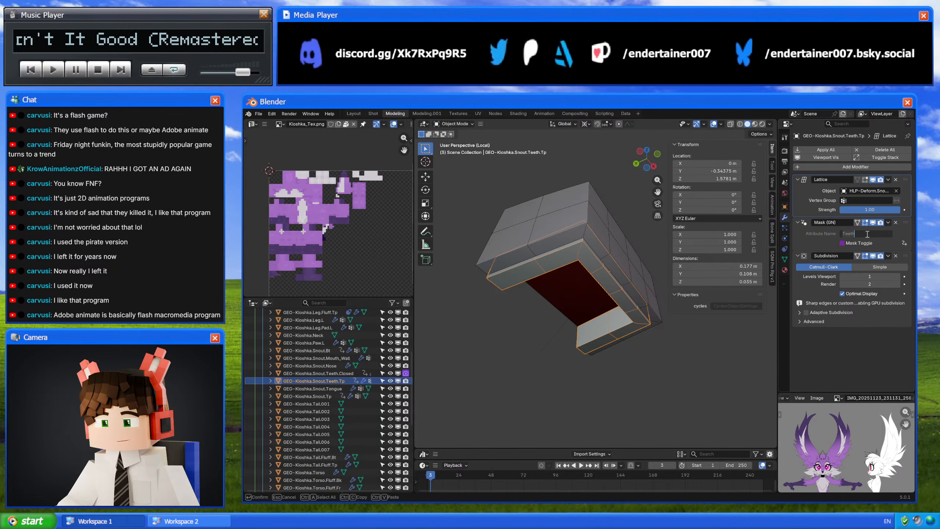
{"action": "key", "text": "Return"}
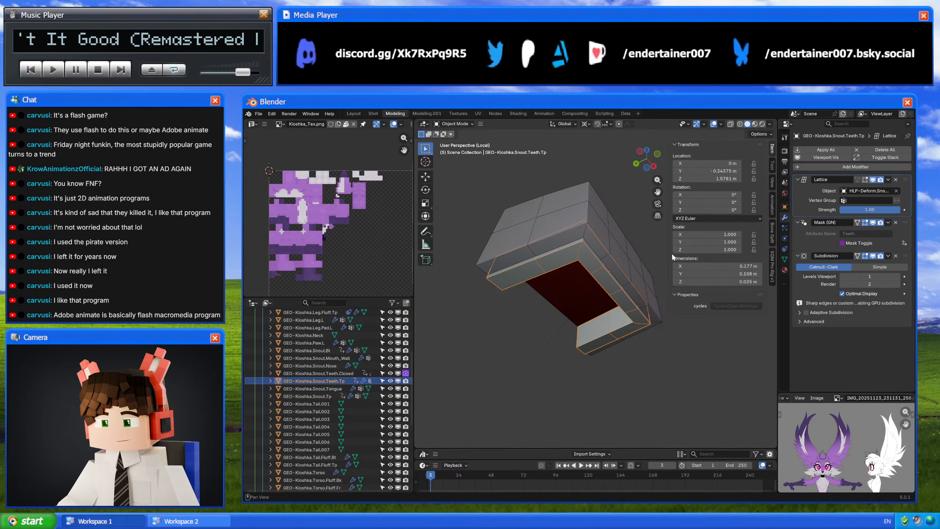
{"action": "left_click", "coordinate": [784, 260]}
{"action": "left_click", "coordinate": [820, 175]}
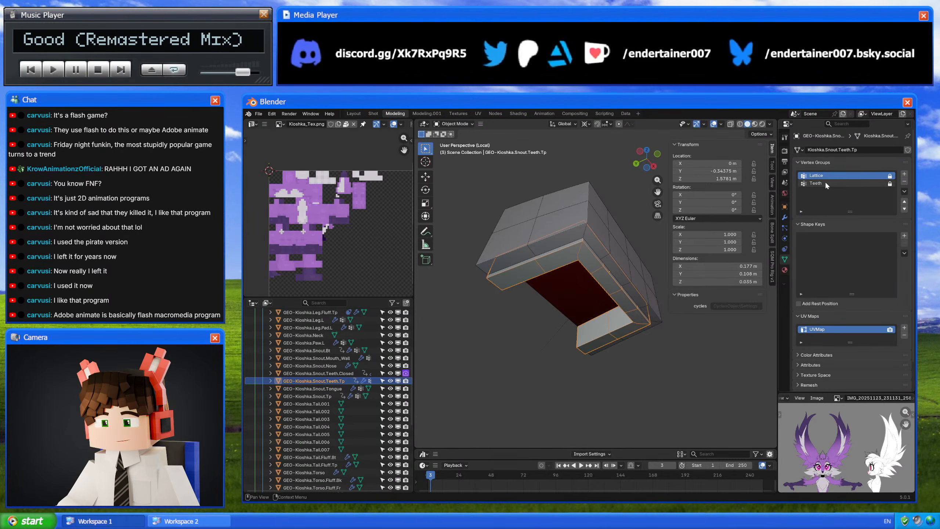
{"action": "left_click", "coordinate": [785, 218]}
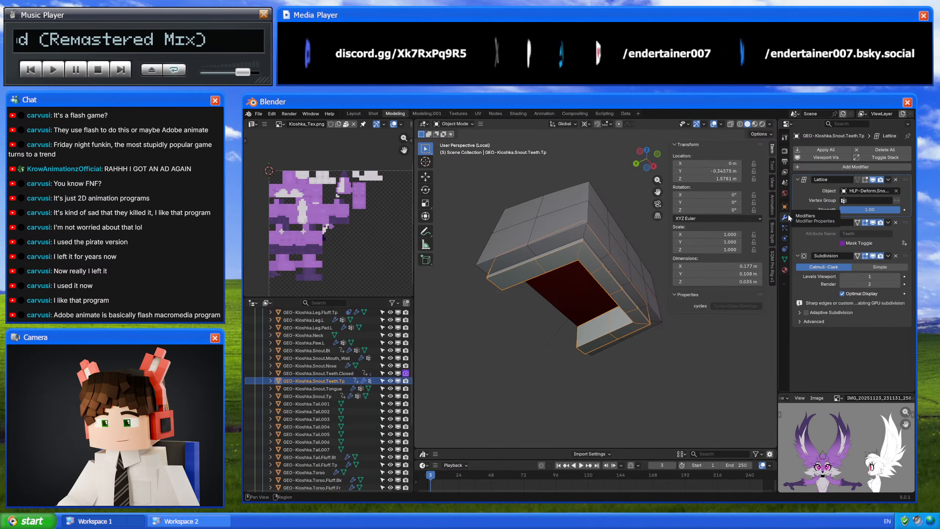
- Check which vertices the upper teeth's Lattice and Teeth vertex groups contain, then delete the Lattice group
{"action": "left_click", "coordinate": [785, 260]}
{"action": "key", "text": "Tab"}
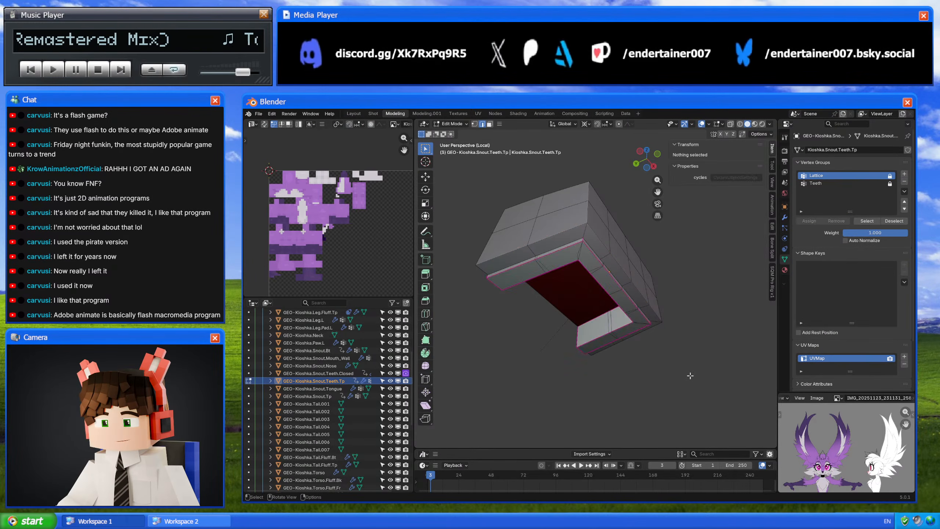
{"action": "key", "text": "a"}
{"action": "key", "text": "alt+a"}
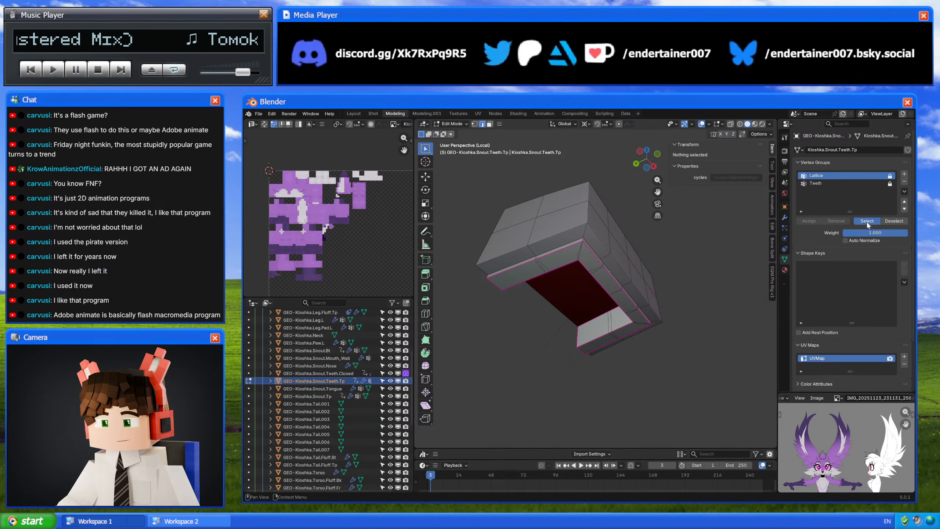
{"action": "left_click", "coordinate": [815, 183]}
{"action": "left_click", "coordinate": [867, 221]}
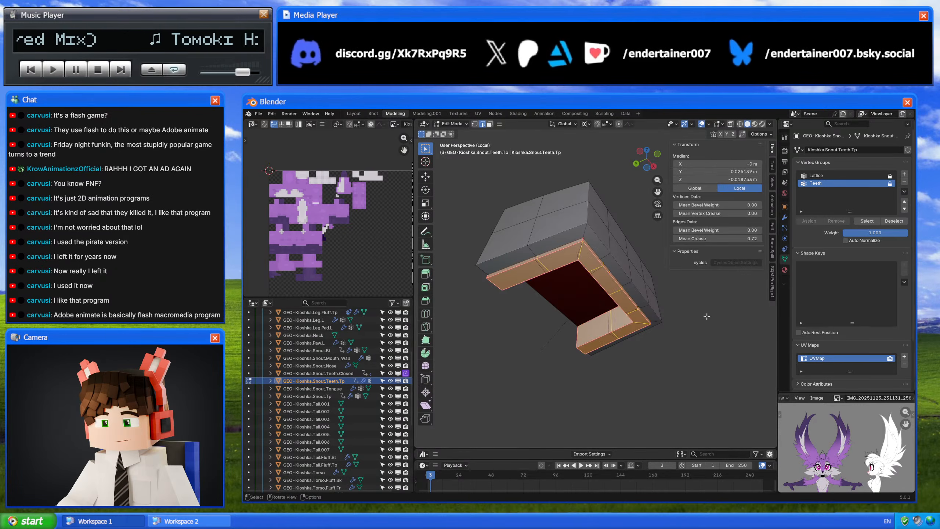
{"action": "key", "text": "Tab"}
{"action": "left_click", "coordinate": [831, 176]}
{"action": "left_click", "coordinate": [905, 182]}
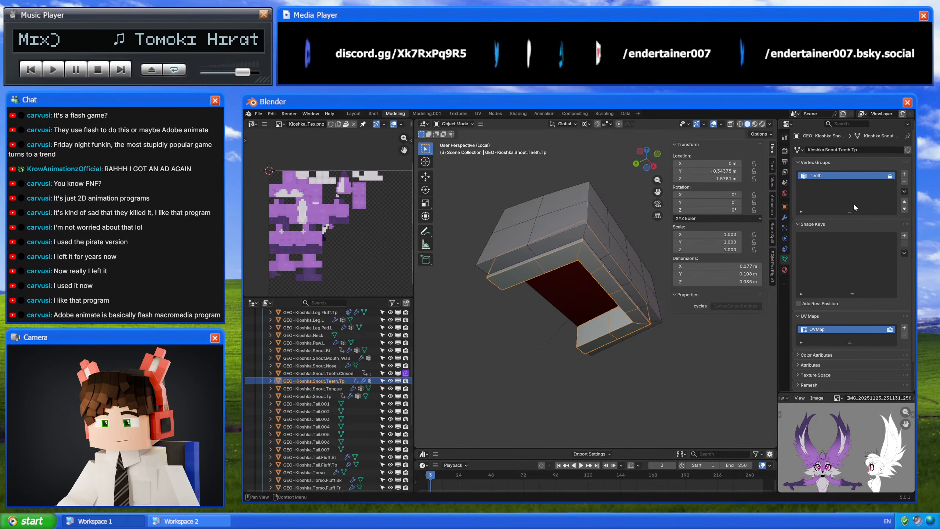
- Delete the Mask (GN) modifier and the Teeth vertex group from the upper snout, then select the upper teeth
{"action": "left_click", "coordinate": [784, 217]}
{"action": "left_click", "coordinate": [613, 197]}
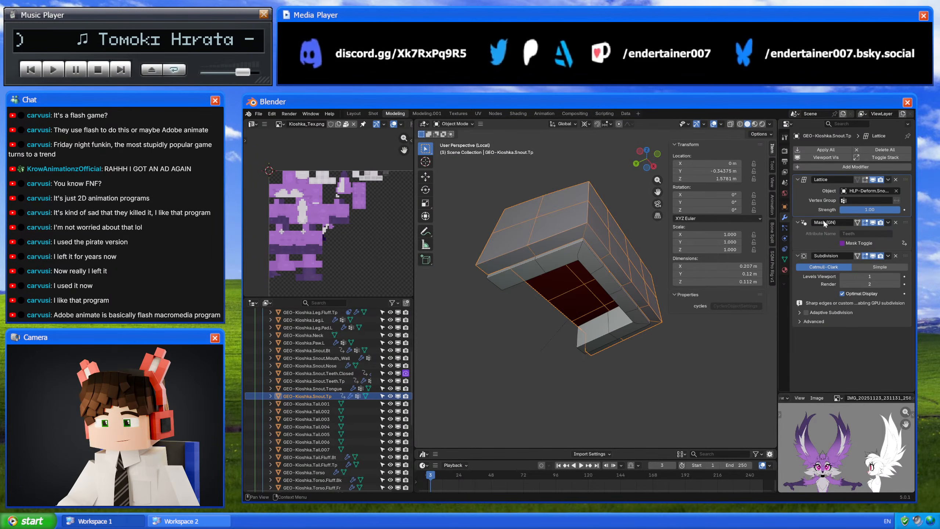
{"action": "left_click", "coordinate": [896, 223]}
{"action": "left_click", "coordinate": [785, 258]}
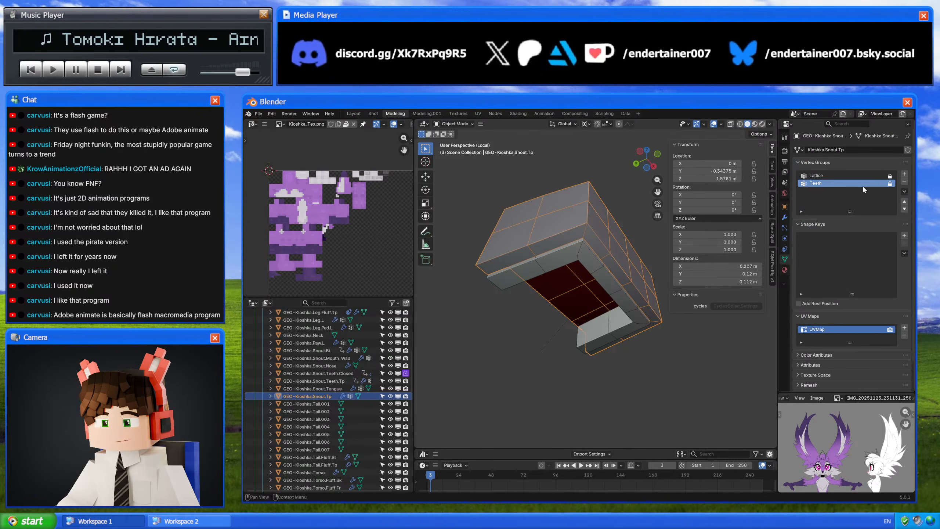
{"action": "left_click", "coordinate": [905, 182]}
{"action": "left_click", "coordinate": [785, 217]}
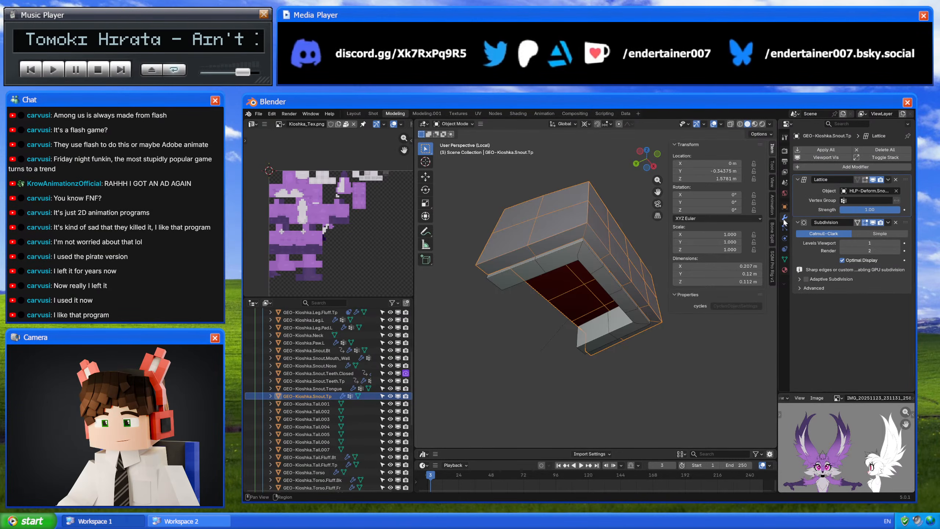
{"action": "middle_click_drag", "start_coordinate": [519, 263], "coordinate": [569, 293]}
{"action": "left_click", "coordinate": [563, 292]}
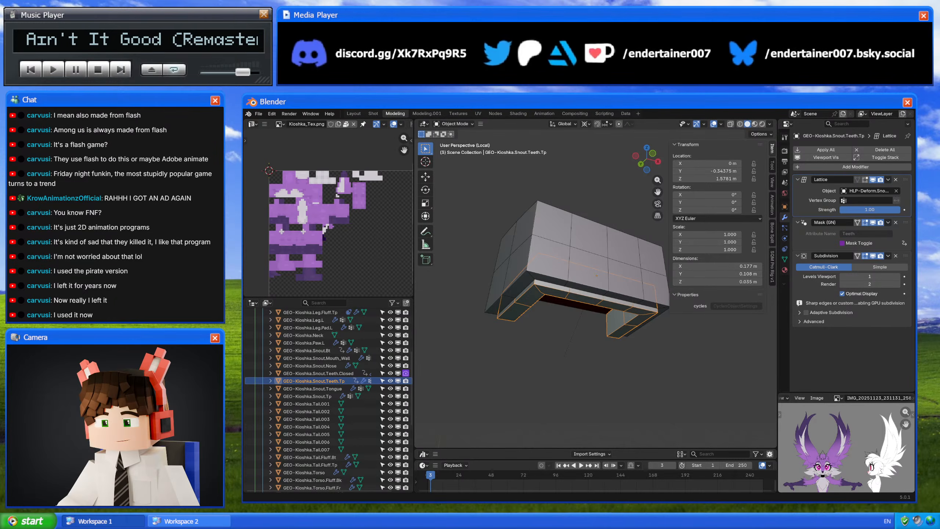
- Switch to the web browser and look through the HaxeFlixel home page's supported platforms, demos and popular games
{"action": "key", "text": "alt+Tab"}
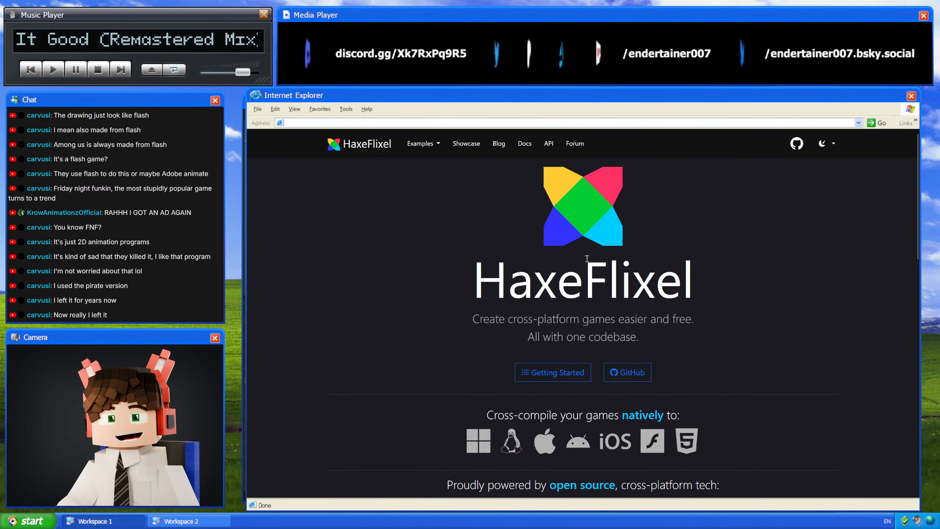
{"action": "scroll", "coordinate": [587, 259], "scroll_direction": "down", "scroll_amount": 10}
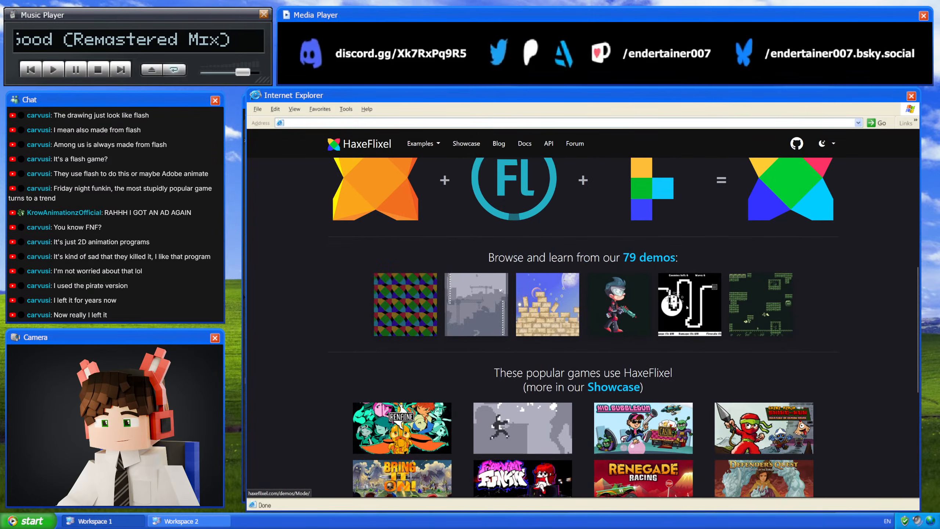
{"action": "scroll", "coordinate": [587, 327], "scroll_direction": "down", "scroll_amount": 5}
{"action": "scroll", "coordinate": [643, 305], "scroll_direction": "up", "scroll_amount": 2}
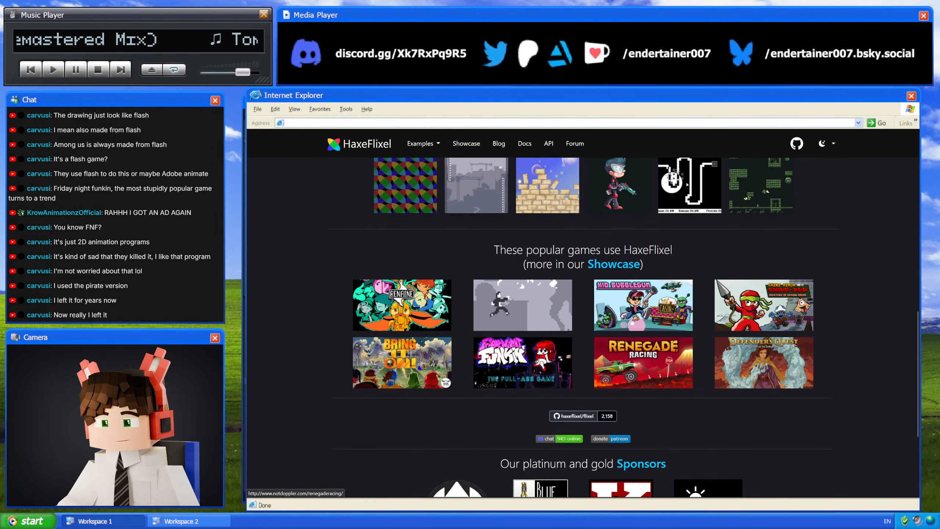
{"action": "scroll", "coordinate": [630, 351], "scroll_direction": "down", "scroll_amount": 4}
{"action": "scroll", "coordinate": [708, 360], "scroll_direction": "up", "scroll_amount": 12}
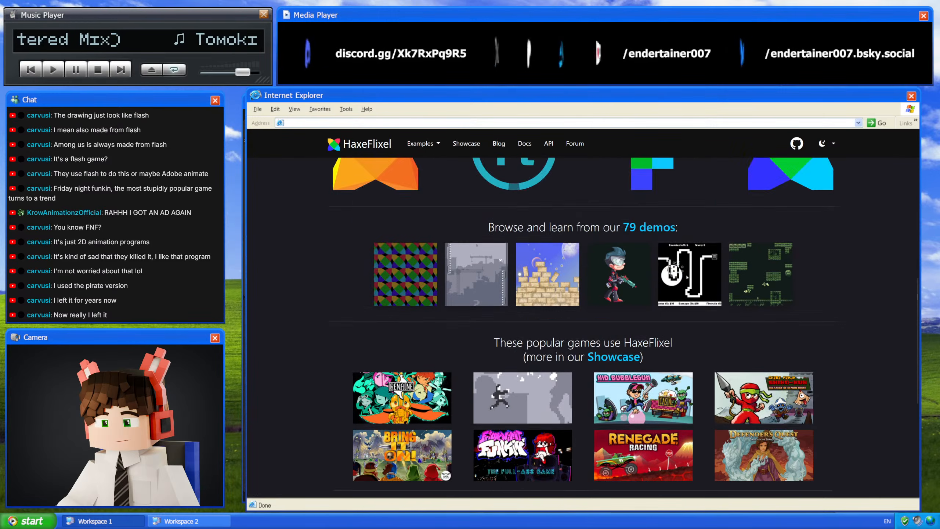
{"action": "scroll", "coordinate": [708, 360], "scroll_direction": "up", "scroll_amount": 3}
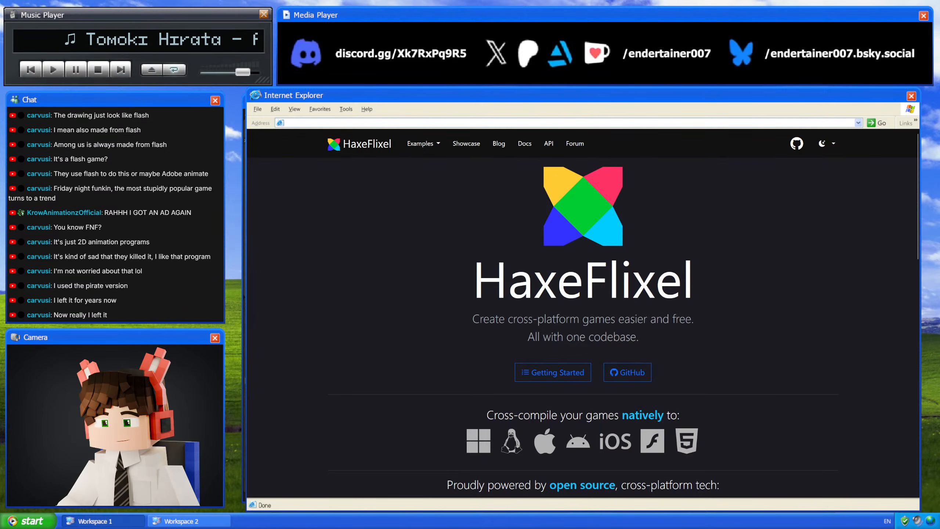
{"action": "scroll", "coordinate": [786, 213], "scroll_direction": "down", "scroll_amount": 5}
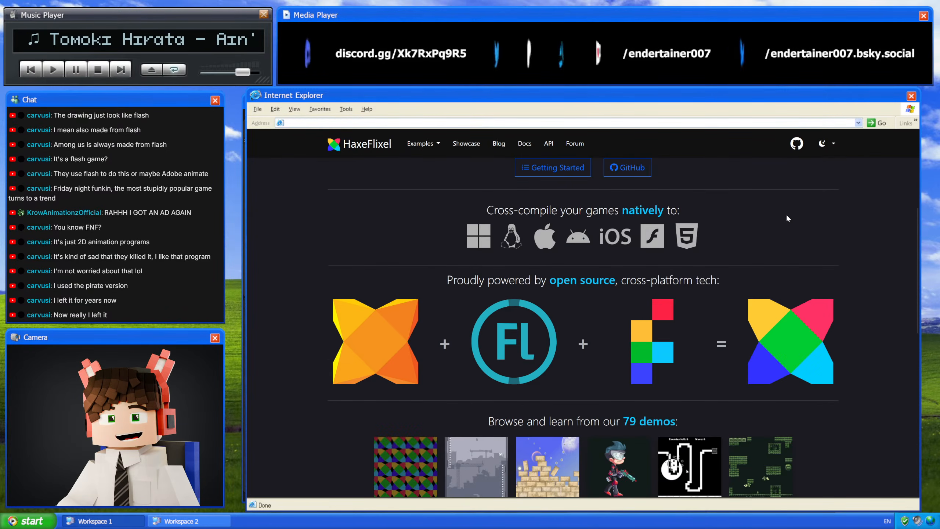
- Look over the popular games and sponsors further down the HaxeFlixel home page, then switch back to Blender
{"action": "scroll", "coordinate": [786, 213], "scroll_direction": "down", "scroll_amount": 5}
{"action": "scroll", "coordinate": [786, 217], "scroll_direction": "down", "scroll_amount": 5}
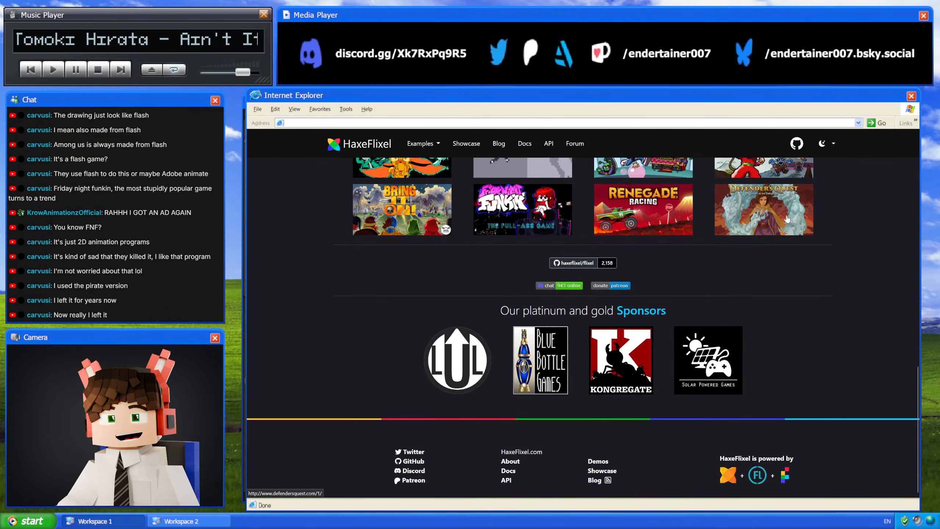
{"action": "scroll", "coordinate": [787, 219], "scroll_direction": "up", "scroll_amount": 2}
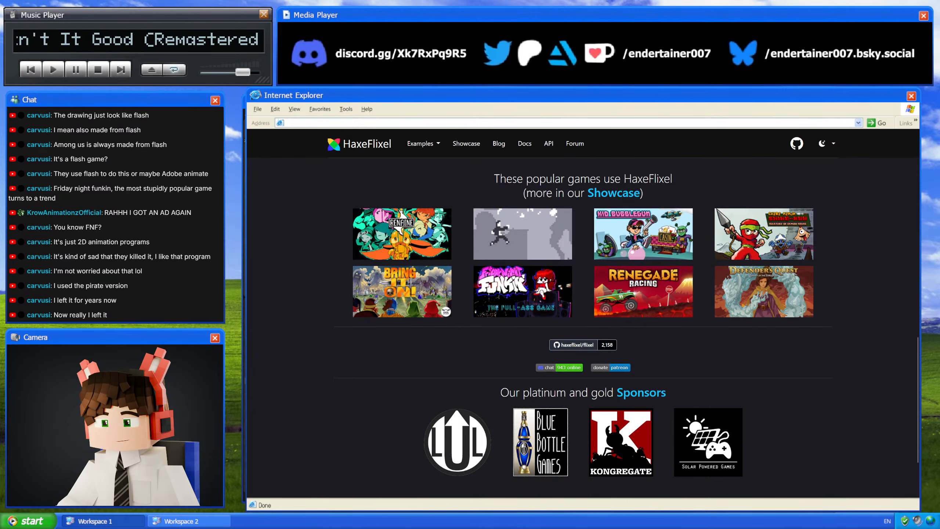
{"action": "key", "text": "alt+Tab"}
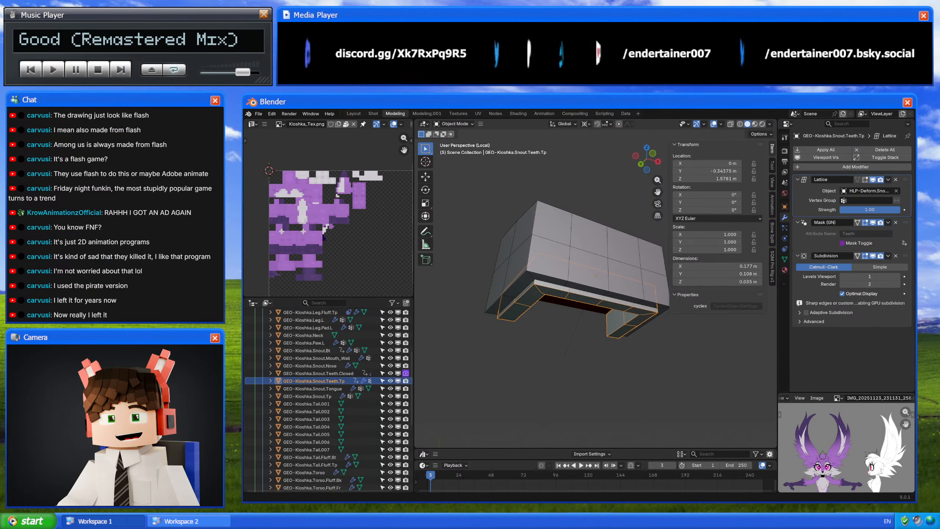
- Delete the Mask Toggle driver and the Mask (GN) modifier from the upper teeth
{"action": "middle_click_drag", "start_coordinate": [600, 191], "coordinate": [600, 194]}
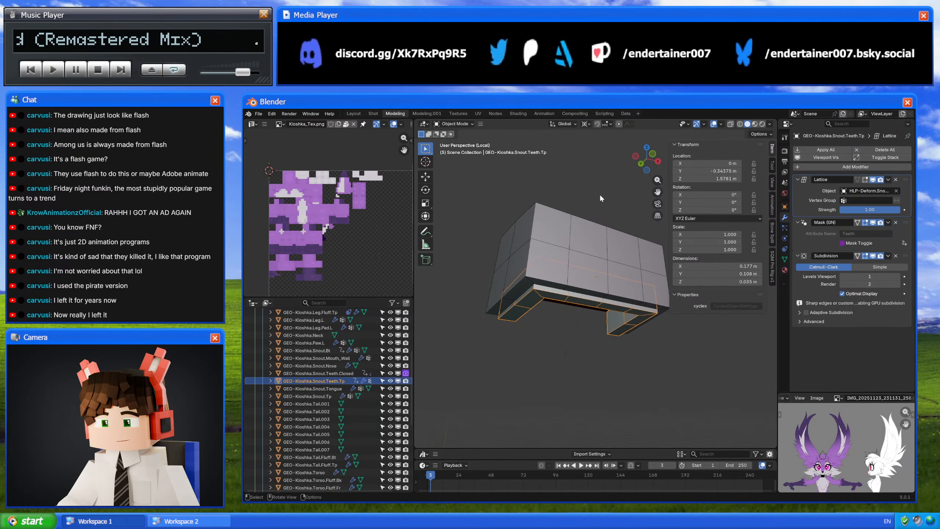
{"action": "right_click", "coordinate": [842, 244]}
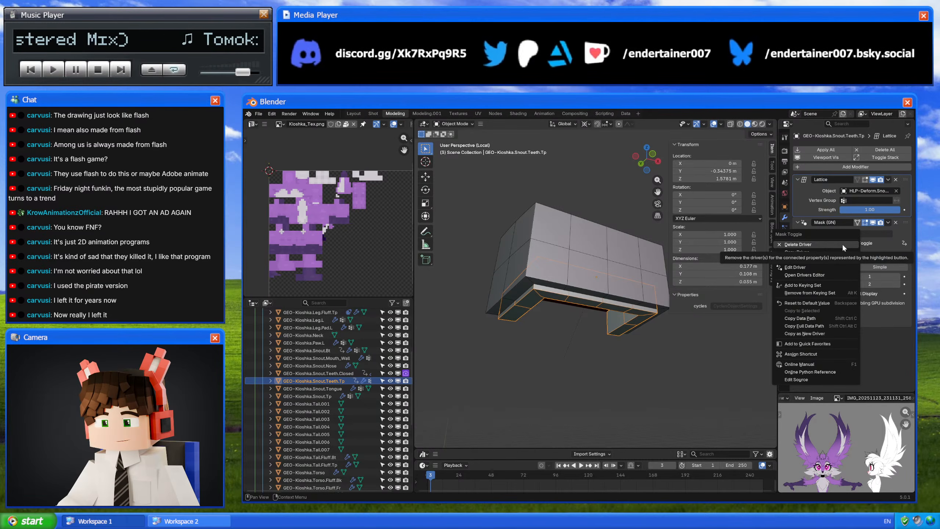
{"action": "left_click", "coordinate": [842, 244]}
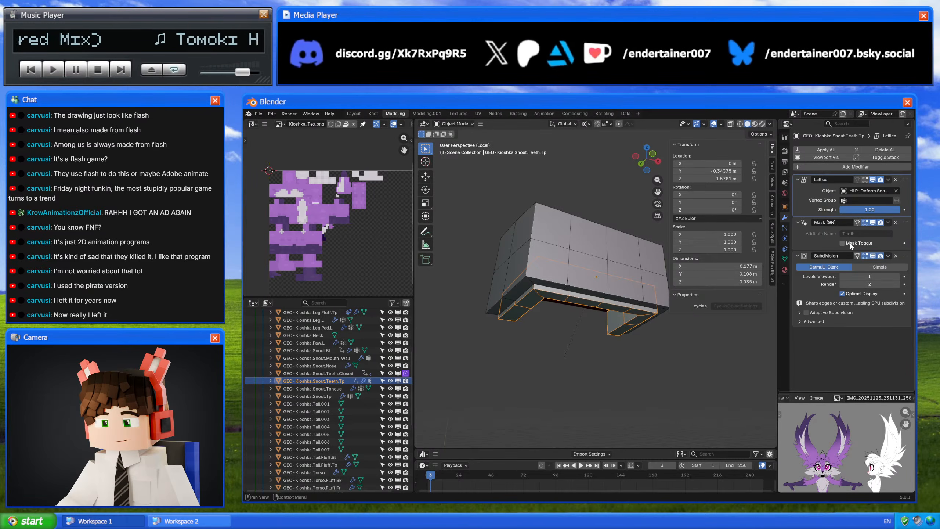
{"action": "left_click", "coordinate": [896, 222]}
- Remove the Teeth vertex group from the upper teeth mesh and exit local view to show the whole character
{"action": "left_click", "coordinate": [785, 259]}
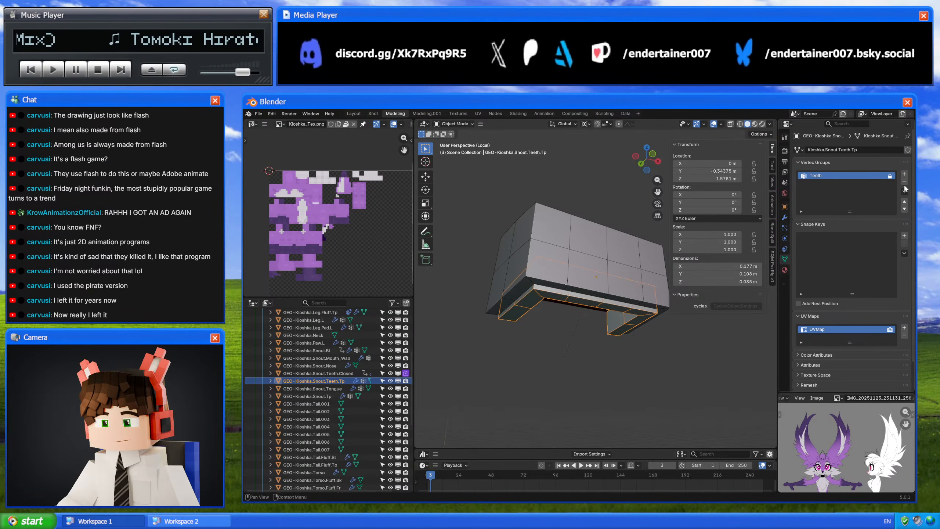
{"action": "left_click", "coordinate": [905, 182]}
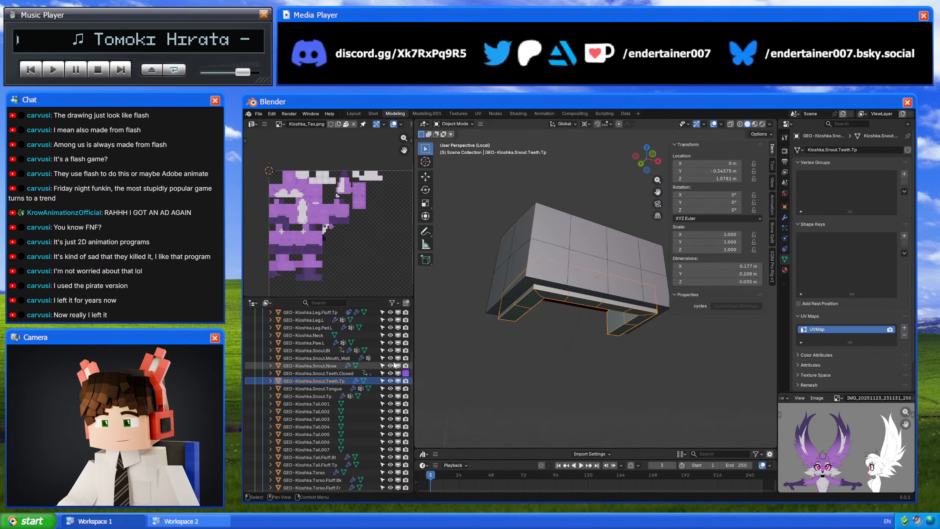
{"action": "middle_click_drag", "start_coordinate": [518, 281], "coordinate": [522, 286]}
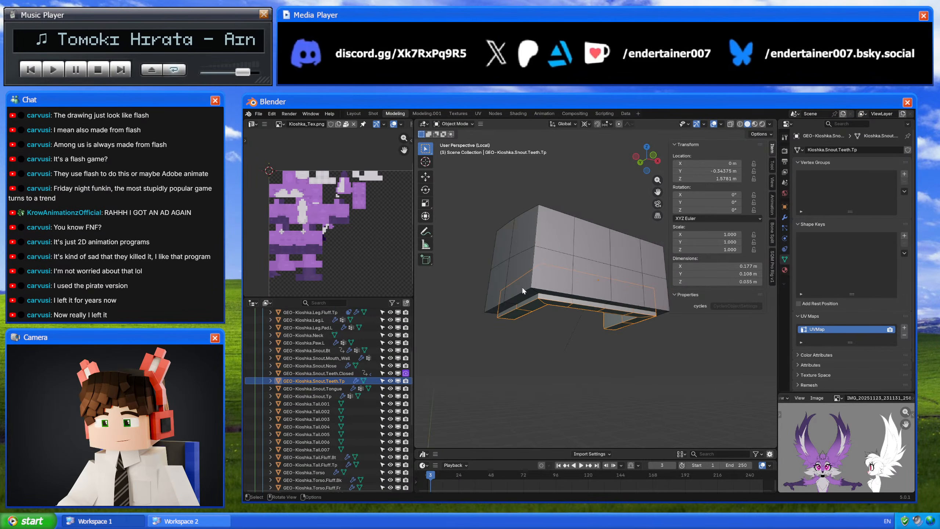
{"action": "key", "text": "KP_Divide"}
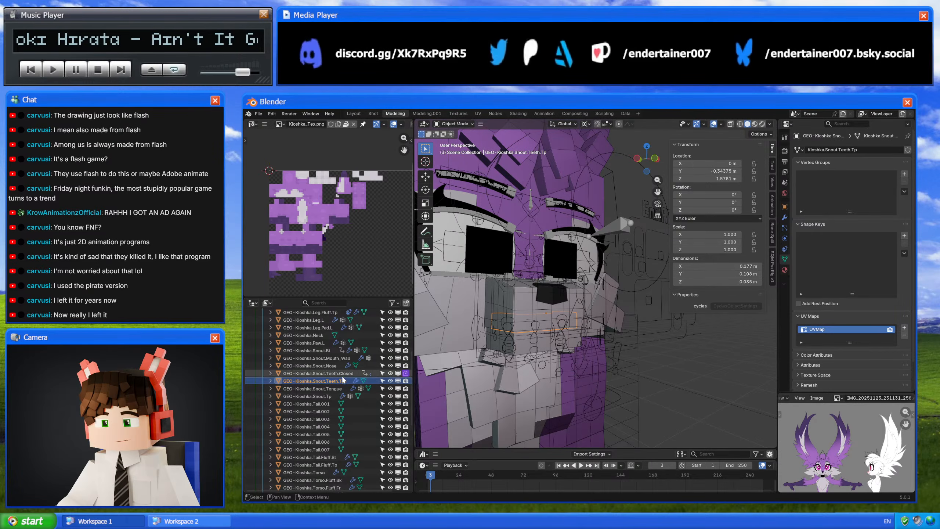
{"action": "scroll", "coordinate": [343, 380], "scroll_direction": "down", "scroll_amount": 2}
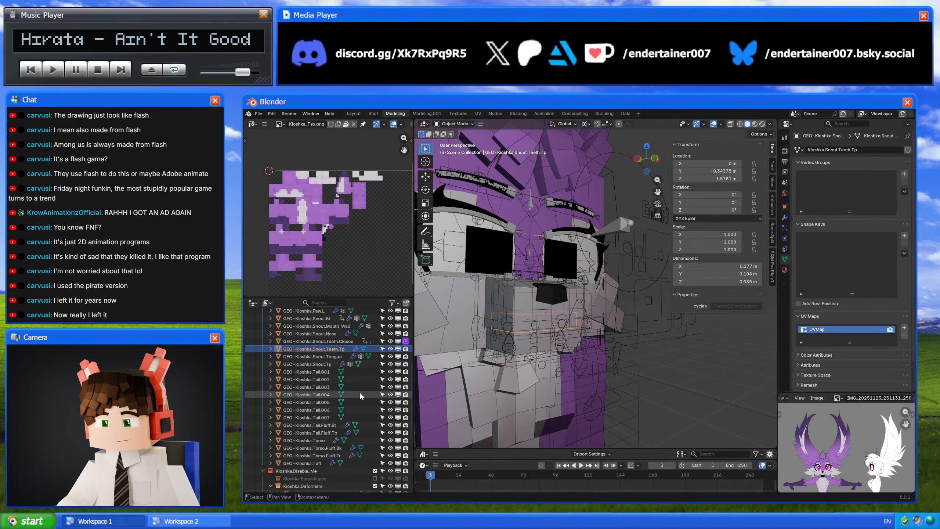
- Isolate the lower snout mesh and remove its Mask (GN) modifier
{"action": "left_click", "coordinate": [524, 344]}
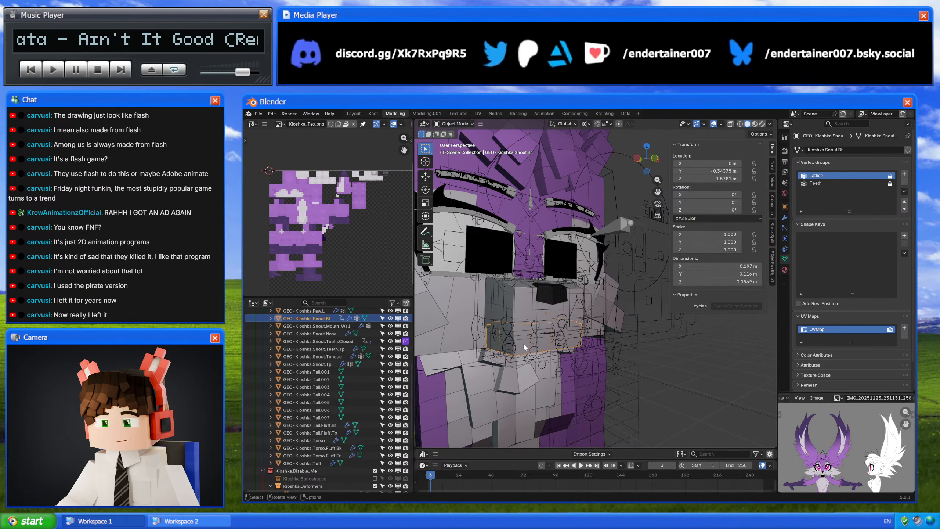
{"action": "key", "text": "KP_Divide"}
{"action": "middle_click_drag", "start_coordinate": [510, 343], "coordinate": [506, 346]}
{"action": "scroll", "coordinate": [506, 345], "scroll_direction": "down", "scroll_amount": 3}
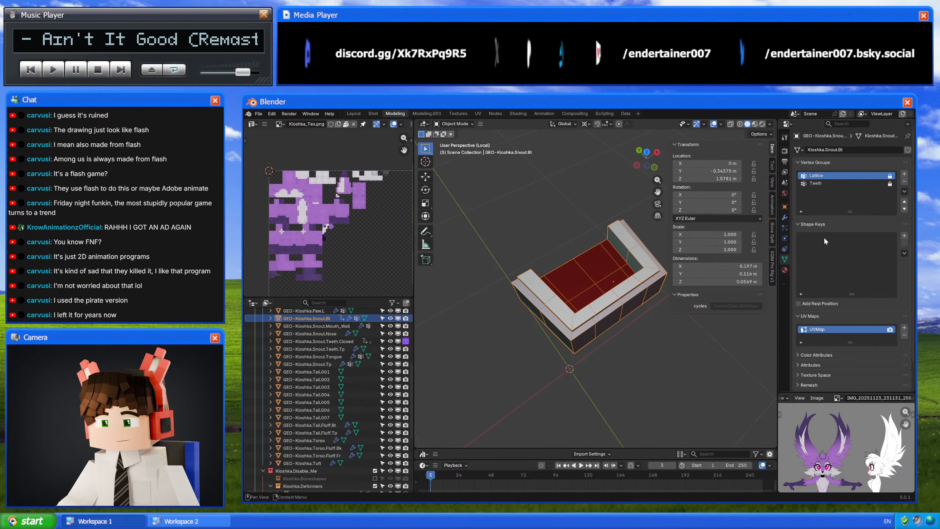
{"action": "left_click", "coordinate": [785, 218]}
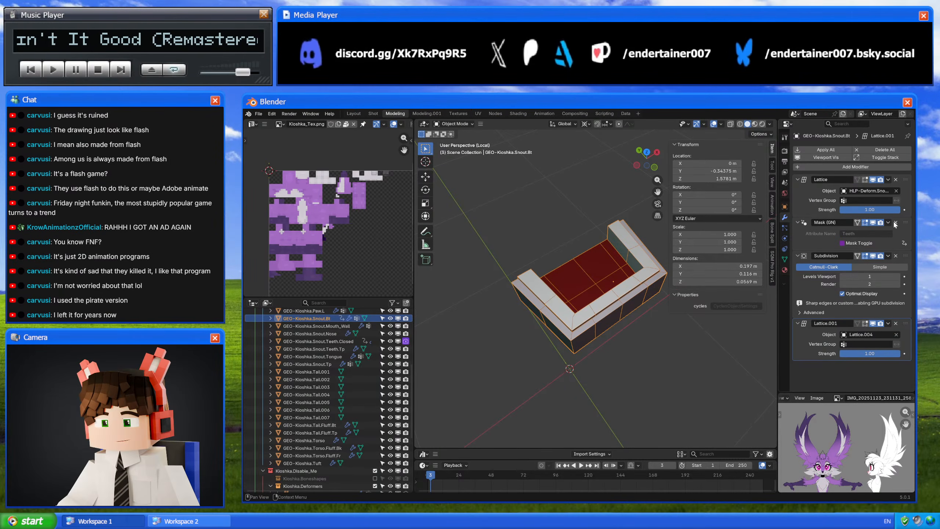
{"action": "left_click", "coordinate": [896, 223]}
{"action": "left_click", "coordinate": [785, 259]}
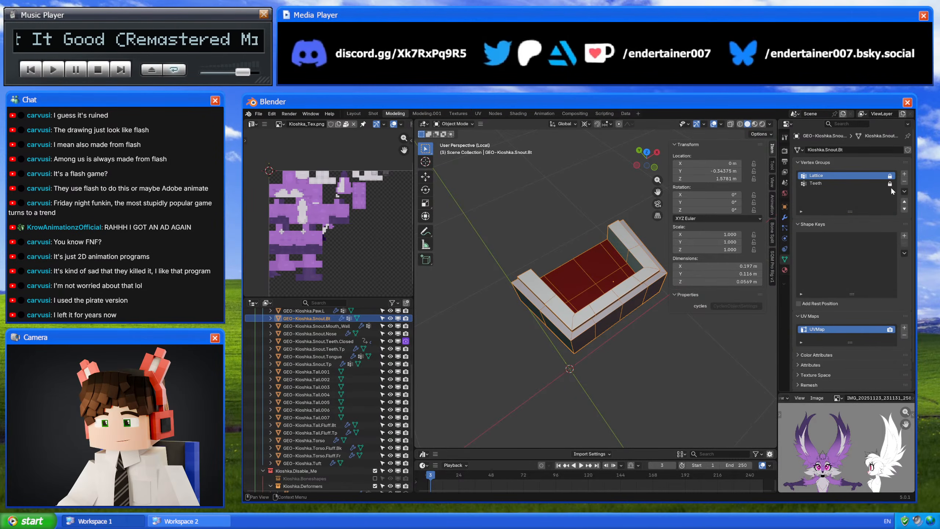
- Move the Lattice.001 modifier to the start of the lower snout's modifier stack and apply it
{"action": "left_click", "coordinate": [784, 218]}
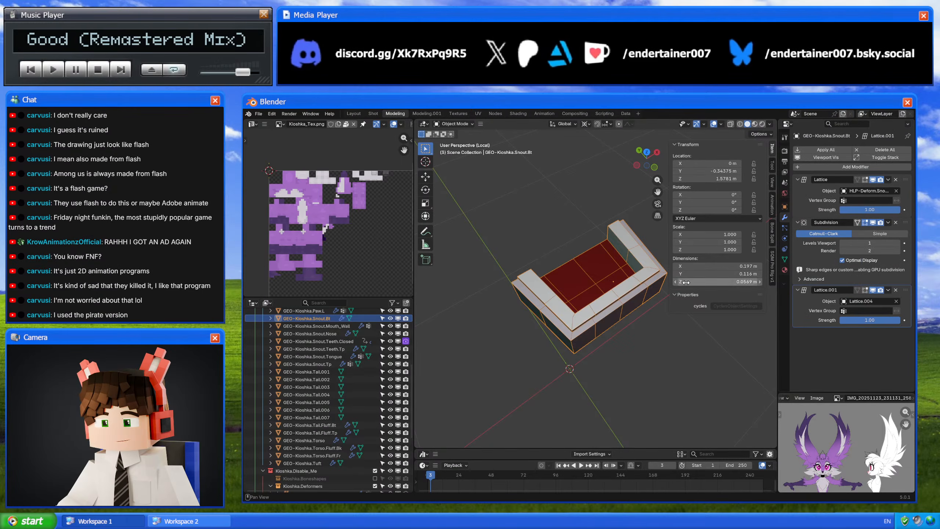
{"action": "left_click_drag", "start_coordinate": [905, 216], "coordinate": [902, 173]}
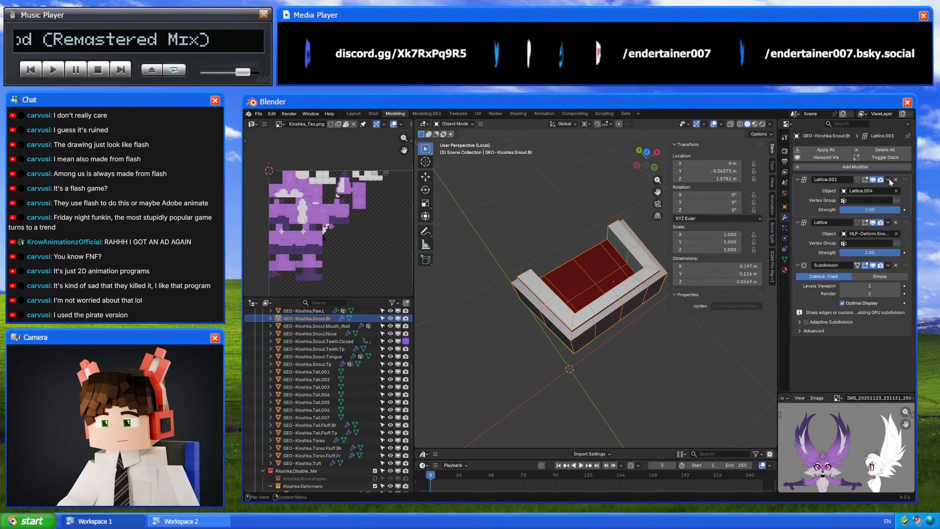
{"action": "left_click", "coordinate": [889, 179]}
{"action": "left_click", "coordinate": [879, 188]}
- Select the connected lower teeth faces inside the lower snout mesh and separate them into their own object
{"action": "middle_click_drag", "start_coordinate": [574, 270], "coordinate": [607, 301]}
{"action": "key", "text": "Tab"}
{"action": "left_click", "coordinate": [608, 301]}
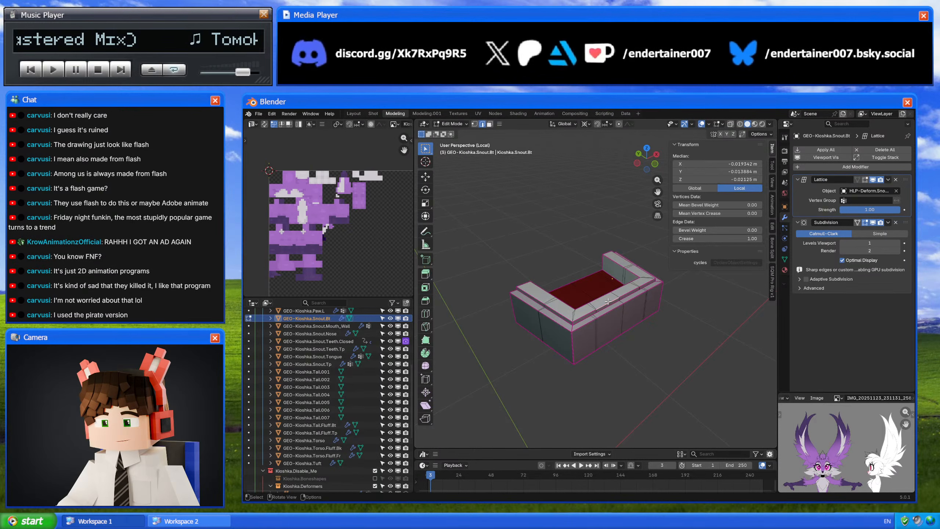
{"action": "key", "text": "3"}
{"action": "left_click", "coordinate": [608, 301]}
{"action": "key", "text": "ctrl+KP_Add"}
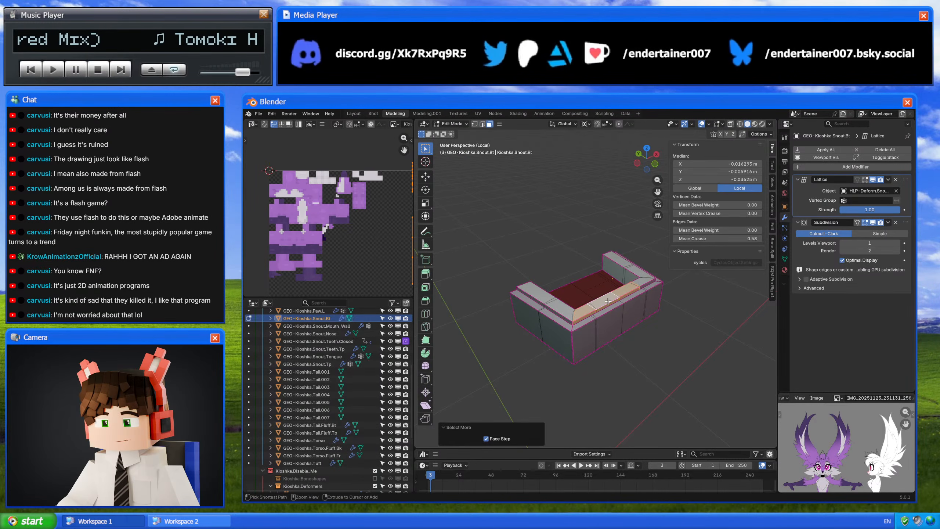
{"action": "key", "text": "ctrl+KP_Add"}
{"action": "middle_click_drag", "start_coordinate": [608, 302], "coordinate": [662, 375]}
{"action": "right_click", "coordinate": [662, 375]}
{"action": "mouse_move", "coordinate": [630, 457]}
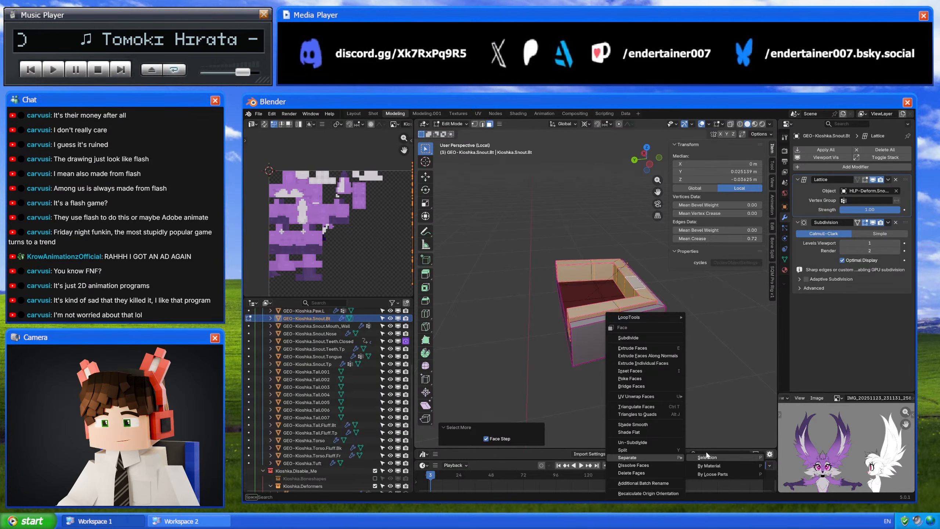
{"action": "left_click", "coordinate": [709, 457]}
{"action": "key", "text": "Tab"}
- Rename the separated lower teeth object as GEO-Kloshka.Snout.Teeth.Bt
{"action": "left_click", "coordinate": [582, 315]}
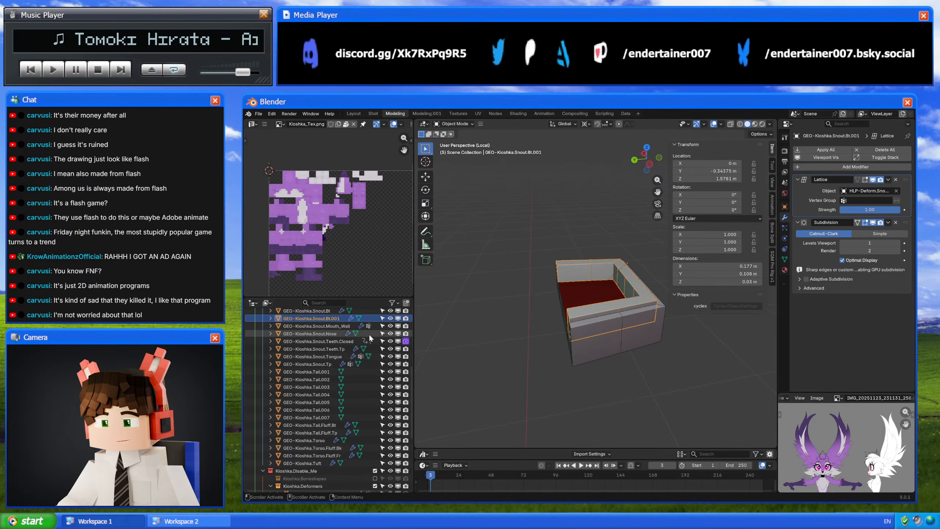
{"action": "double_click", "coordinate": [330, 319]}
{"action": "left_click", "coordinate": [325, 396]}
{"action": "type", "text": ".SnoutTeeth"}
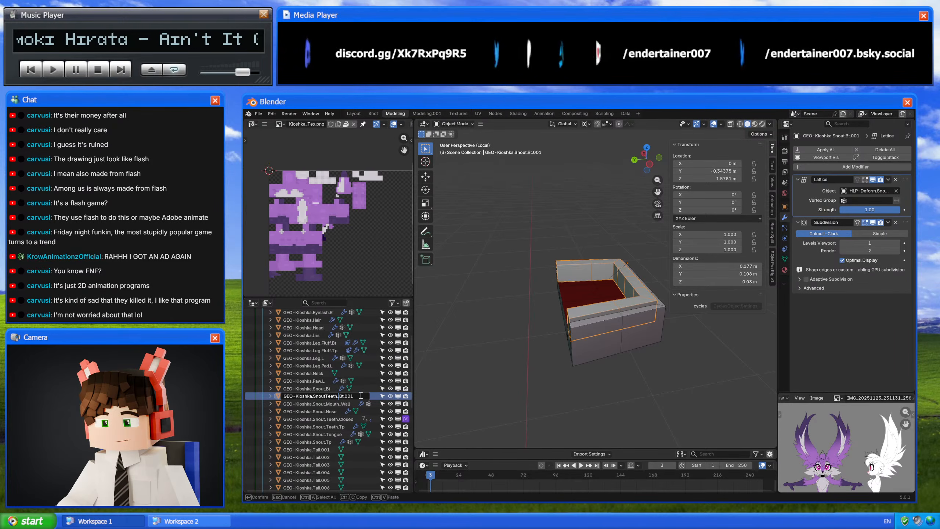
{"action": "type", "text": "."}
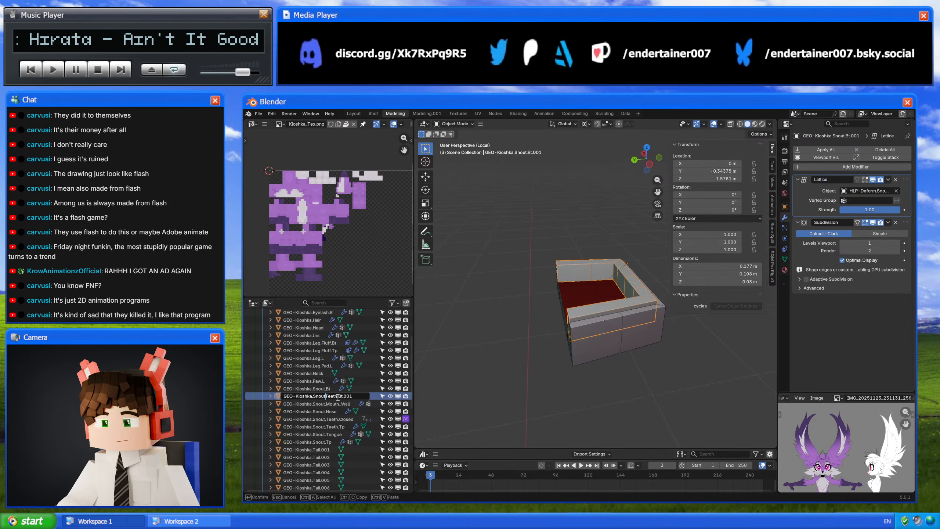
{"action": "key", "text": "BackSpace"}
{"action": "key", "text": "BackSpace"}
{"action": "key", "text": "BackSpace"}
{"action": "key", "text": "BackSpace"}
{"action": "key", "text": "ctrl+Left"}
{"action": "key", "text": "ctrl+Left"}
{"action": "key", "text": "ctrl+Left"}
{"action": "key", "text": "ctrl+Left"}
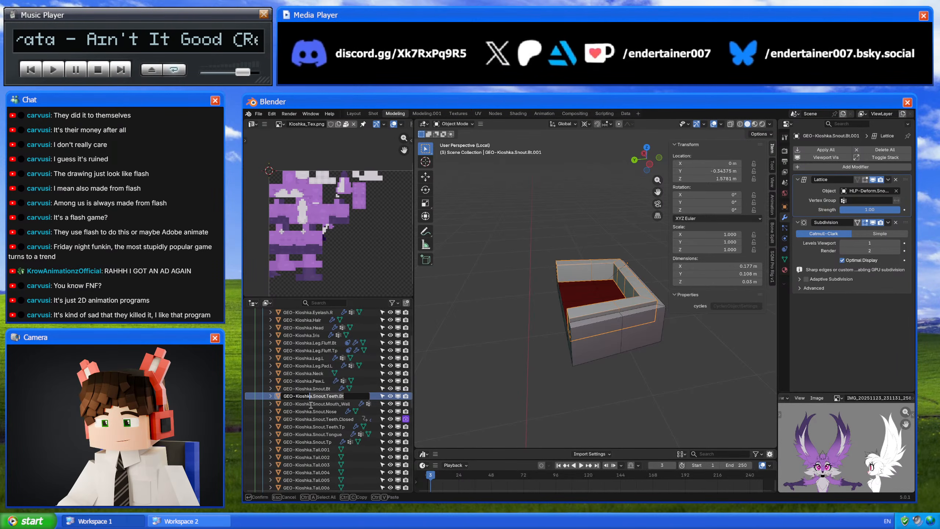
{"action": "key", "text": "Return"}
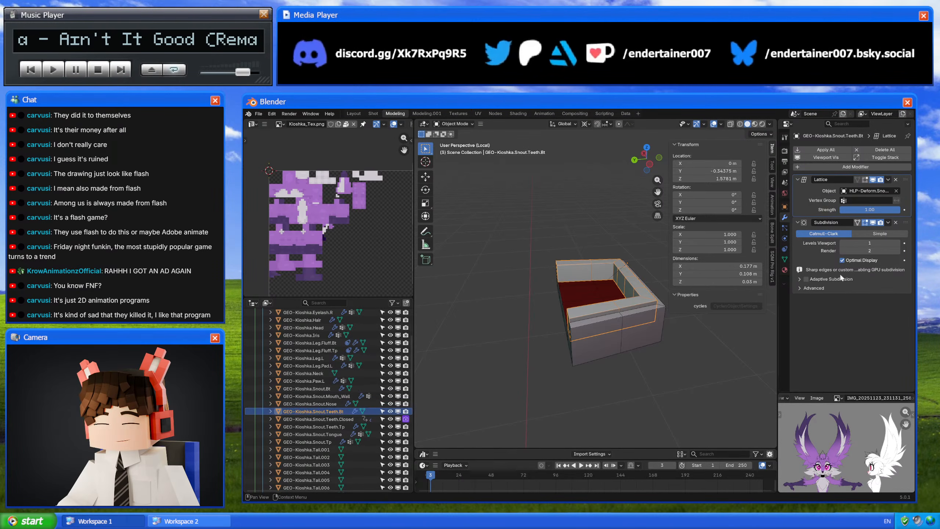
{"action": "left_click", "coordinate": [785, 259]}
{"action": "left_click", "coordinate": [827, 150]}
{"action": "key", "text": "Escape"}
{"action": "left_click", "coordinate": [785, 218]}
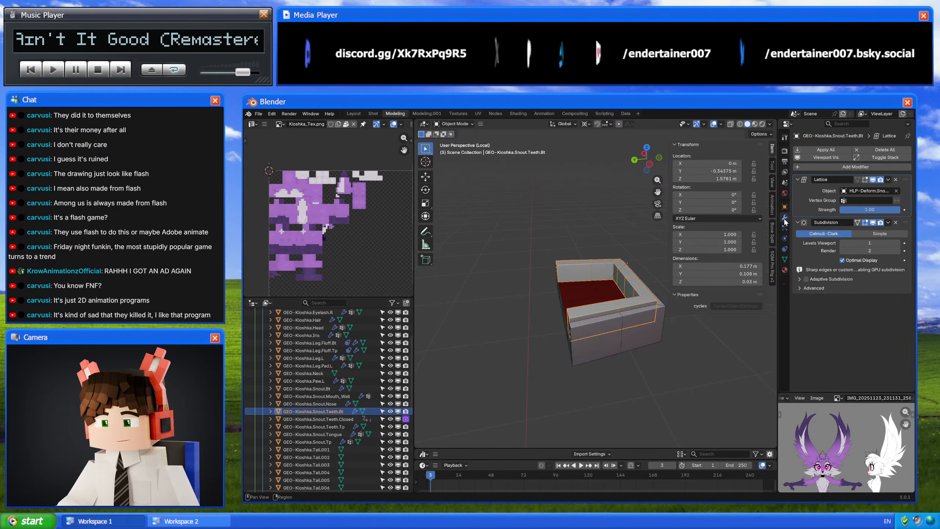
- Examine the lower snout mesh without its teeth, both in isolation and in place on the full head
{"action": "left_click", "coordinate": [596, 338]}
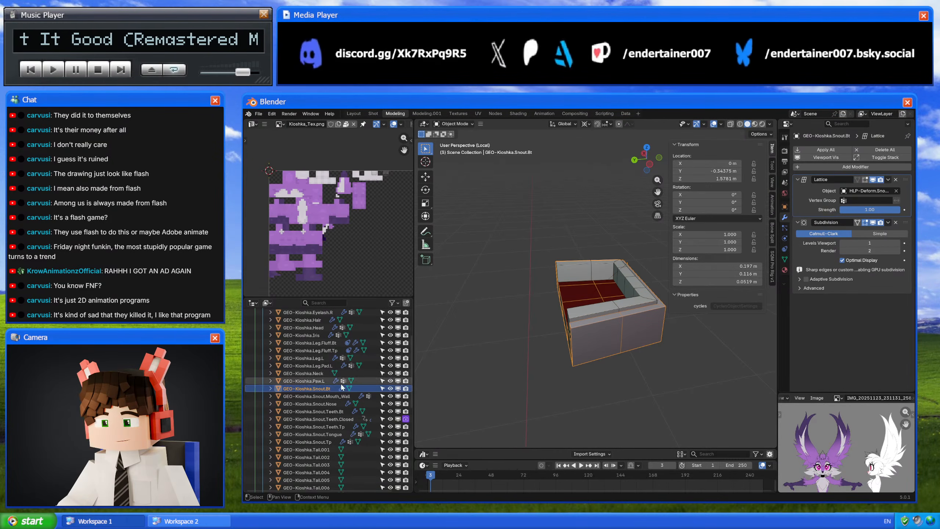
{"action": "left_click", "coordinate": [591, 311]}
{"action": "left_click", "coordinate": [597, 334]}
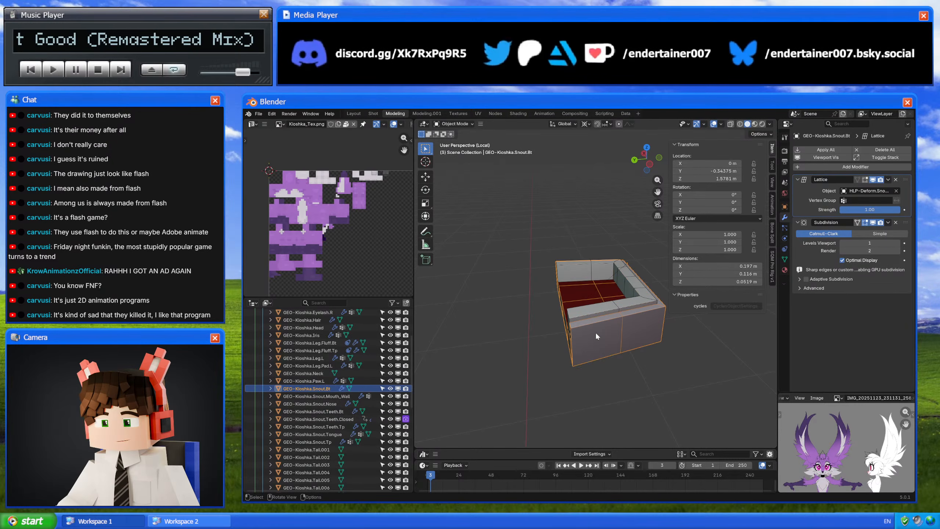
{"action": "key", "text": "KP_Divide"}
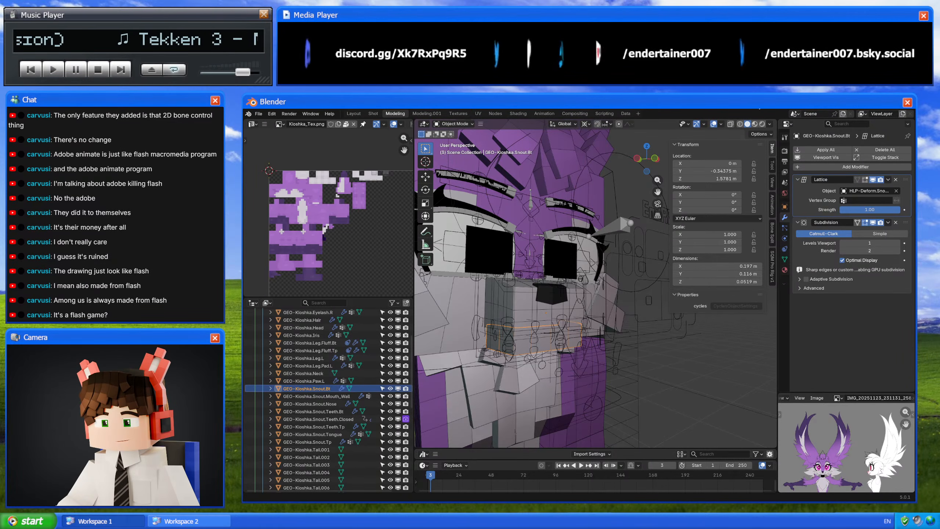
{"action": "middle_click_drag", "start_coordinate": [558, 247], "coordinate": [575, 269]}
{"action": "key", "text": "KP_Divide"}
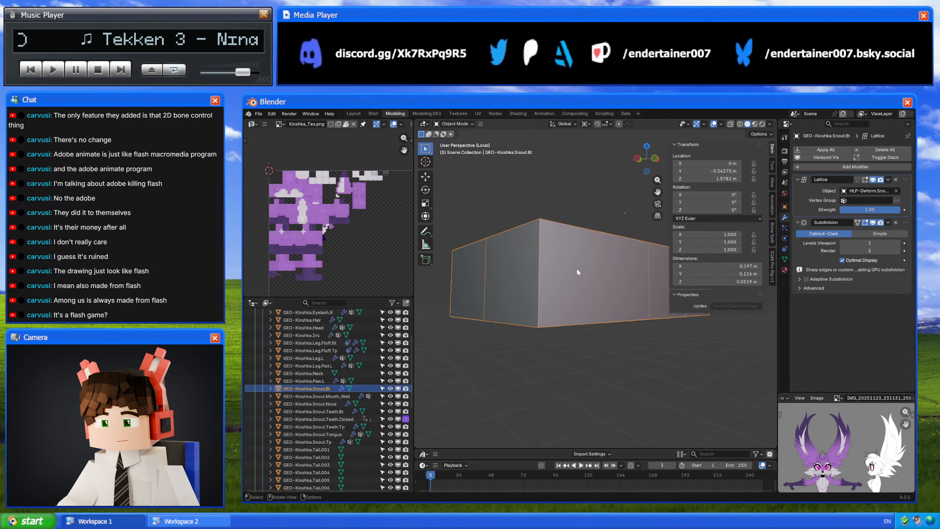
{"action": "key", "text": "KP_Divide"}
{"action": "key", "text": "KP_Divide"}
{"action": "key", "text": "Tab"}
{"action": "middle_click_drag", "start_coordinate": [578, 273], "coordinate": [490, 285]}
{"action": "middle_click_drag", "start_coordinate": [530, 300], "coordinate": [592, 315]}
{"action": "key", "text": "Tab"}
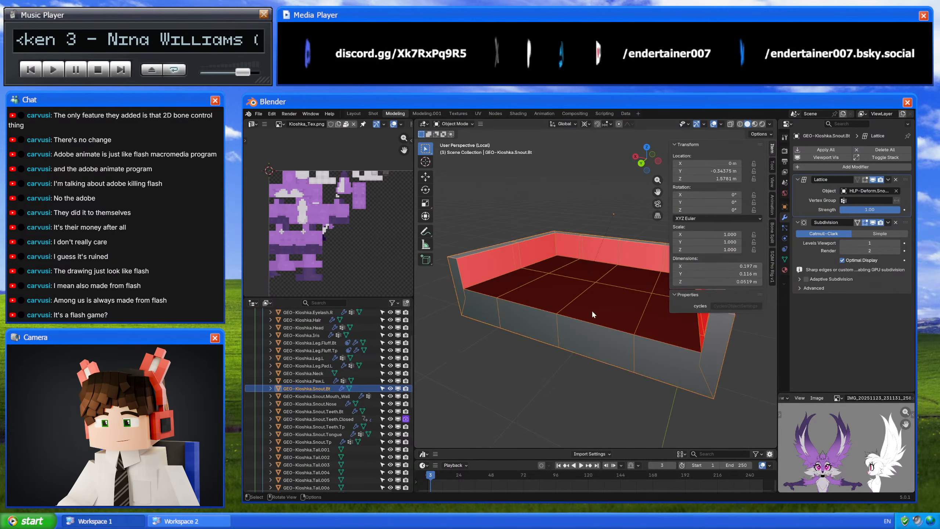
{"action": "key", "text": "KP_Divide"}
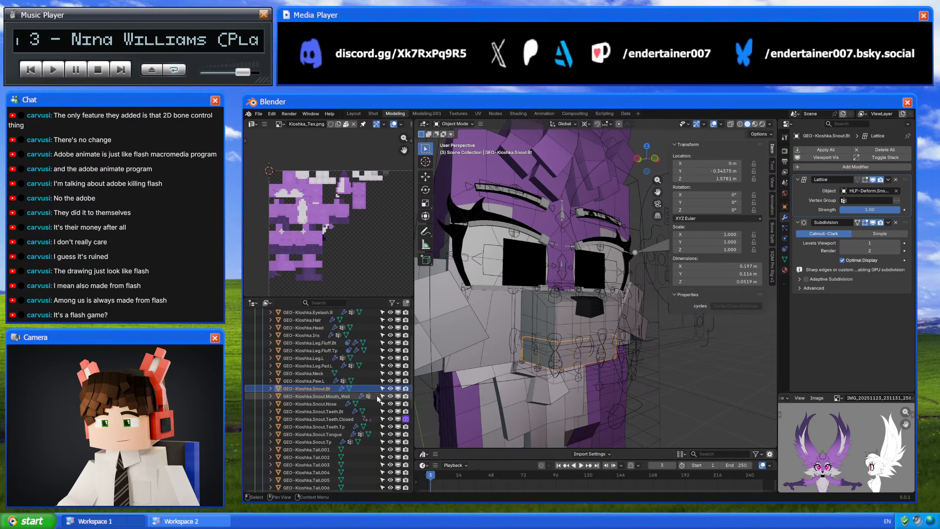
{"action": "middle_click_drag", "start_coordinate": [512, 373], "coordinate": [436, 374]}
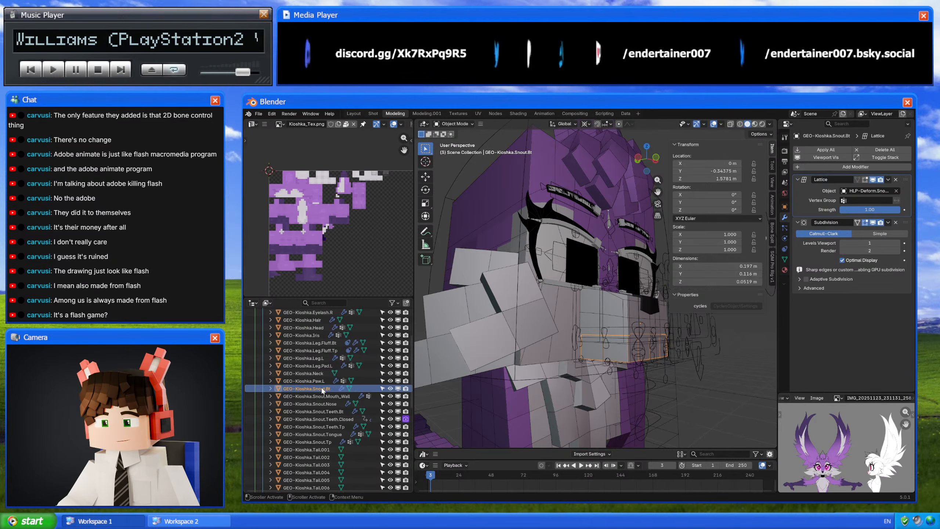
- Move the nose's Lattice.001 and Lattice.002 modifiers ahead of its other modifiers and apply both
{"action": "left_click", "coordinate": [313, 404]}
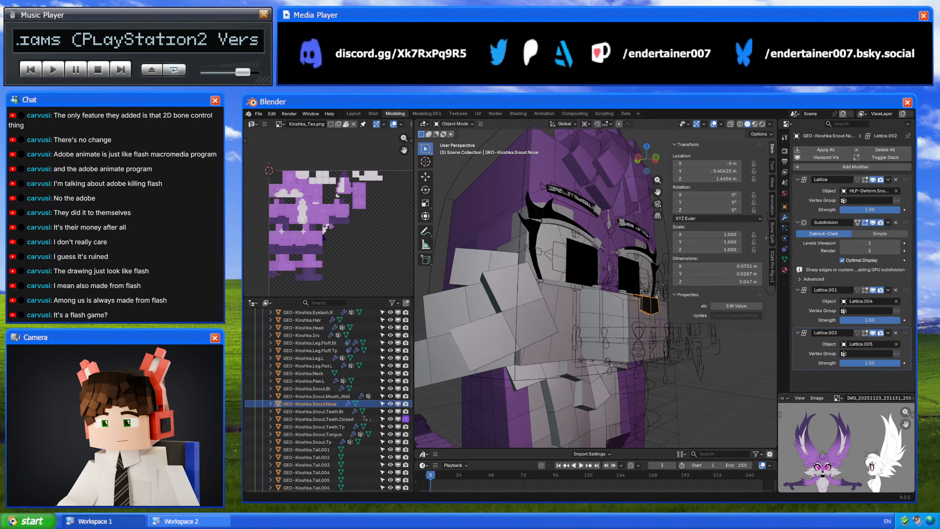
{"action": "left_click_drag", "start_coordinate": [910, 290], "coordinate": [907, 173]}
{"action": "left_click_drag", "start_coordinate": [906, 333], "coordinate": [903, 266]}
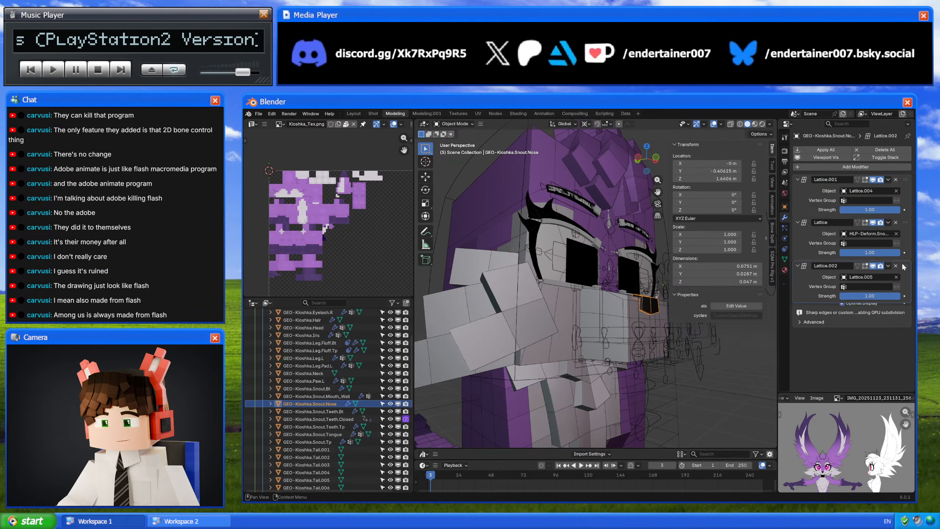
{"action": "left_click", "coordinate": [889, 179]}
{"action": "left_click", "coordinate": [884, 188]}
{"action": "left_click", "coordinate": [889, 180]}
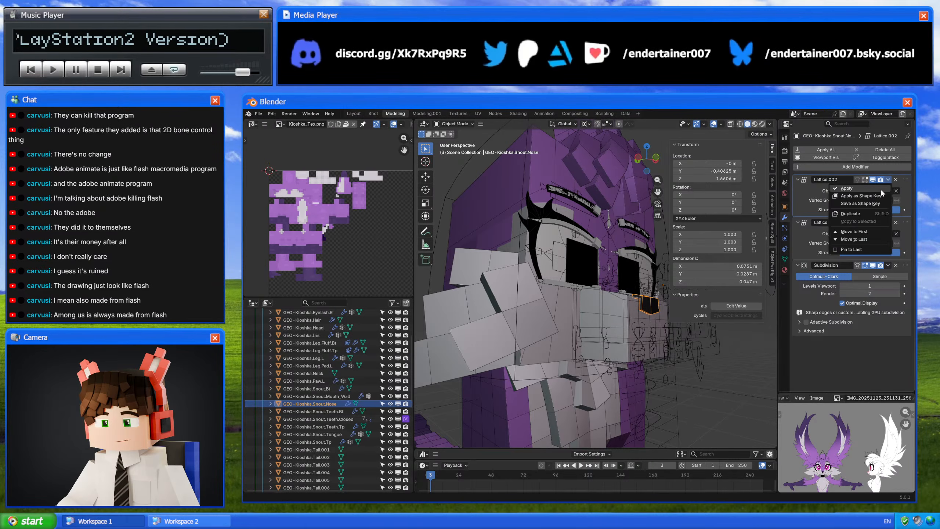
{"action": "left_click", "coordinate": [882, 190]}
- Isolate the tongue, move its Lattice modifier to the start of the stack, apply it and return to the full character
{"action": "left_click", "coordinate": [333, 411]}
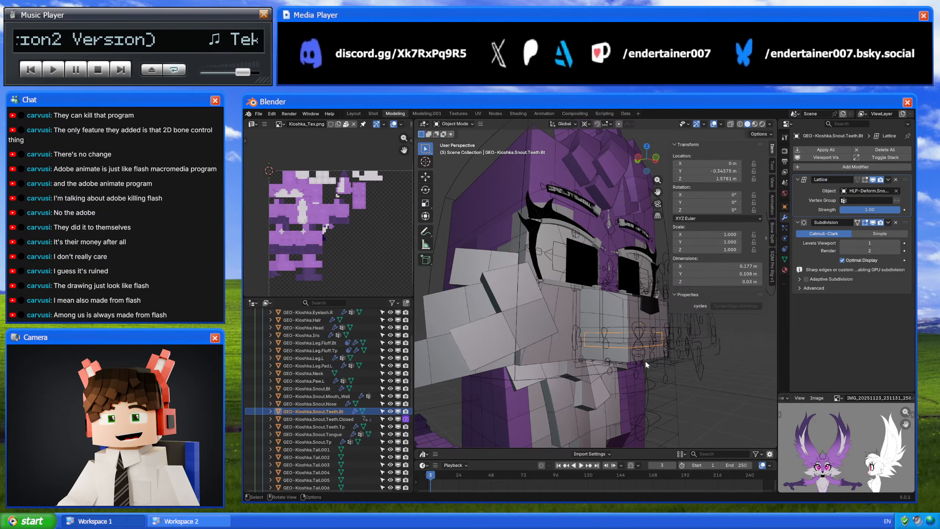
{"action": "key", "text": "Down"}
{"action": "key", "text": "Down"}
{"action": "key", "text": "Down"}
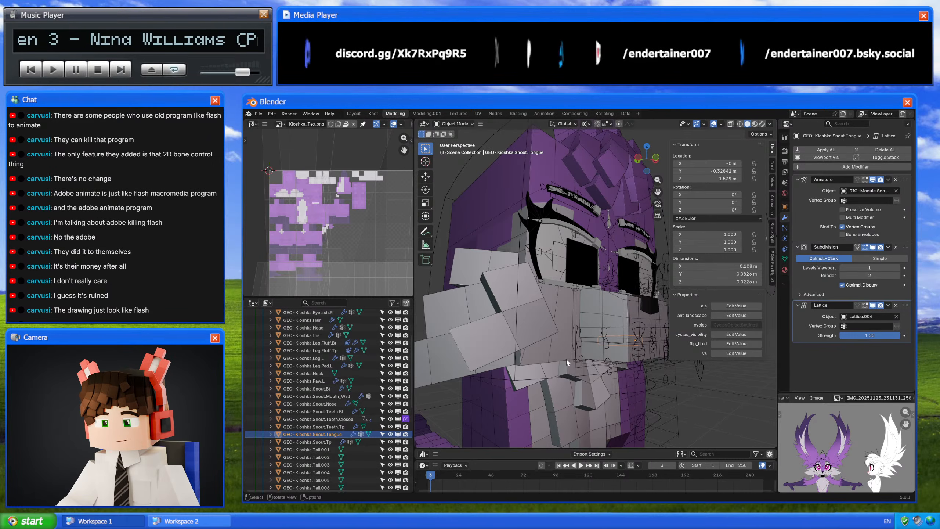
{"action": "mouse_move", "coordinate": [631, 348]}
{"action": "middle_mouse_down"}
{"action": "mouse_move", "coordinate": [626, 316]}
{"action": "mouse_move", "coordinate": [570, 359]}
{"action": "mouse_move", "coordinate": [616, 350]}
{"action": "middle_mouse_up"}
{"action": "key", "text": "KP_Divide"}
{"action": "left_click_drag", "start_coordinate": [904, 316], "coordinate": [898, 176]}
{"action": "left_click", "coordinate": [888, 180]}
{"action": "left_click", "coordinate": [872, 187]}
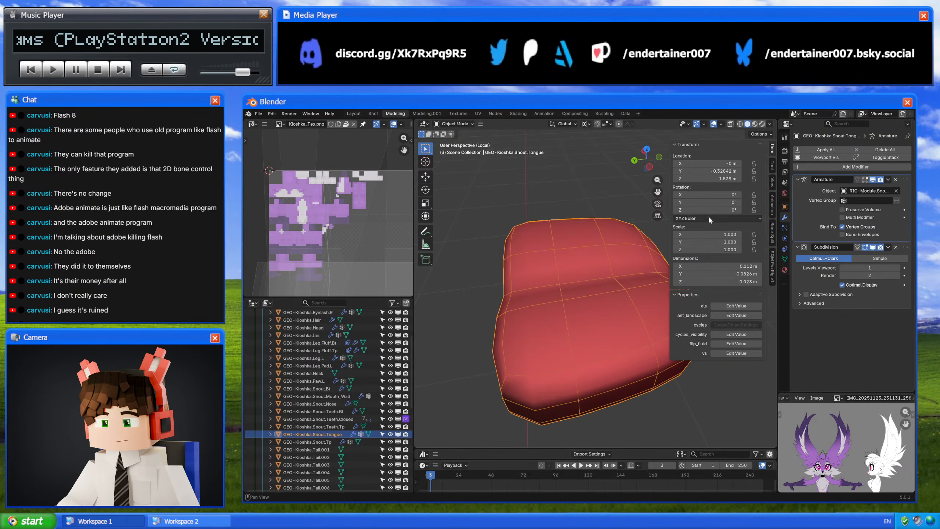
{"action": "middle_click_drag", "start_coordinate": [590, 230], "coordinate": [572, 229]}
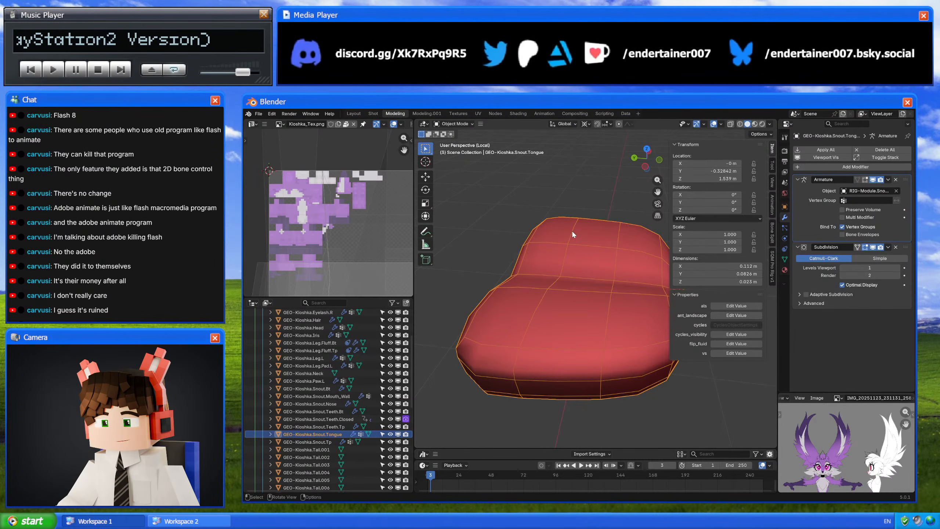
{"action": "middle_click_drag", "start_coordinate": [572, 229], "coordinate": [615, 366]}
{"action": "key", "text": "Tab"}
{"action": "key", "text": "Tab"}
{"action": "key", "text": "KP_Divide"}
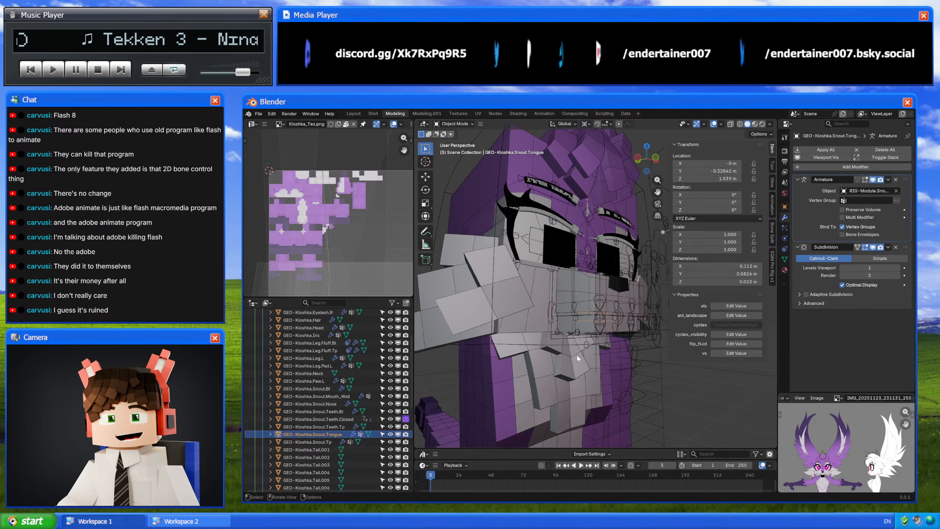
- Move the Lattice modifier that targets Lattice.004 to the start of the closed teeth object's stack and apply it
{"action": "left_click", "coordinate": [324, 441]}
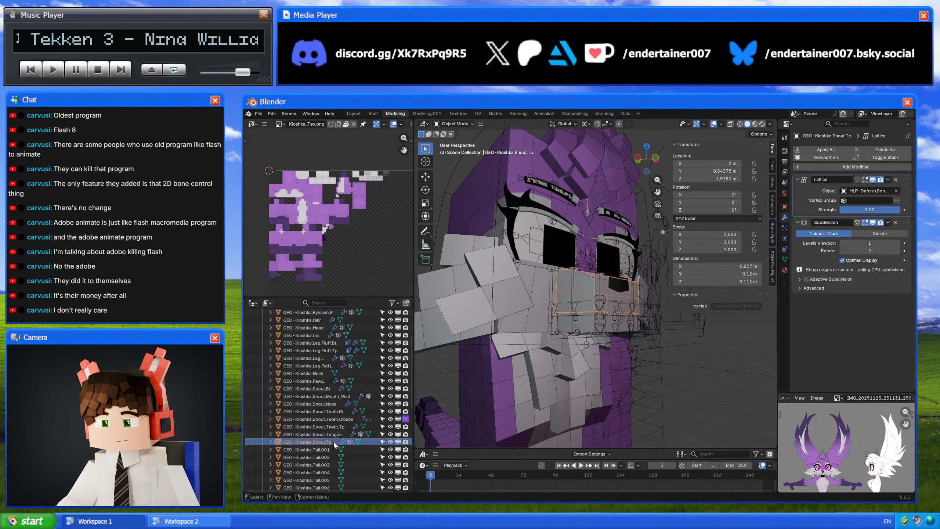
{"action": "key", "text": "Up"}
{"action": "key", "text": "Up"}
{"action": "key", "text": "Up"}
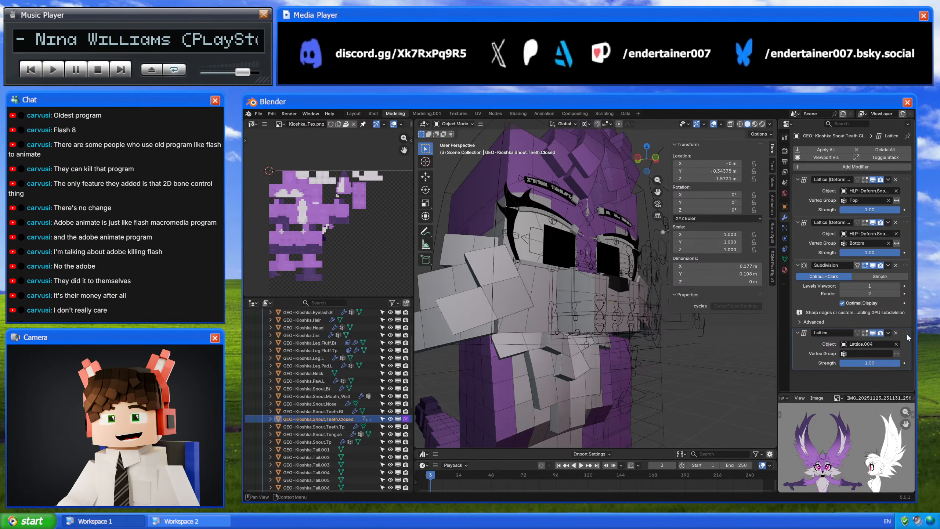
{"action": "left_click_drag", "start_coordinate": [906, 334], "coordinate": [906, 180]}
{"action": "left_click", "coordinate": [889, 179]}
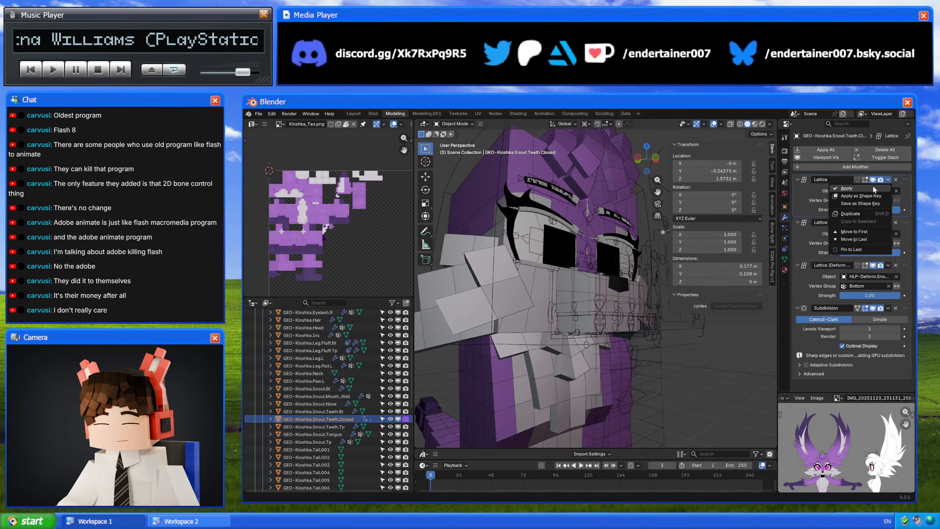
{"action": "left_click", "coordinate": [874, 188]}
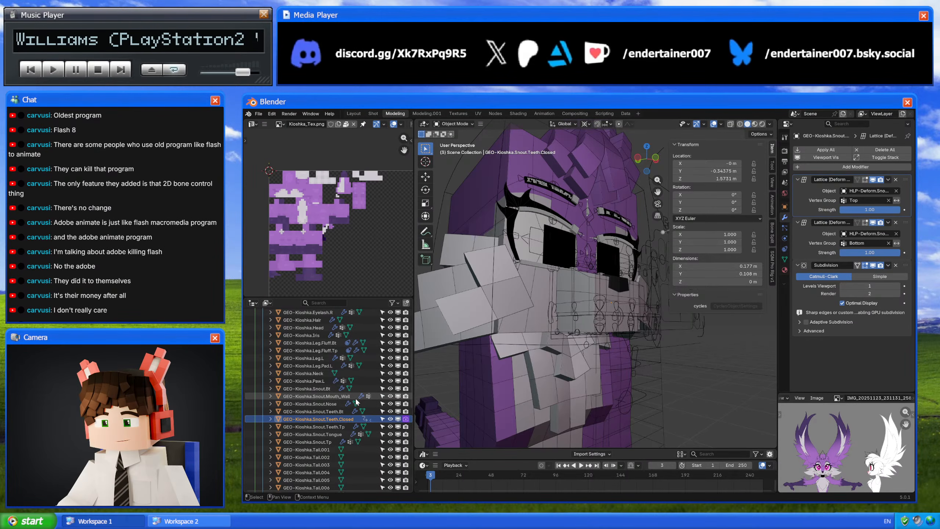
- Review the modifier stack of the mouth wall object and leave it deselected
{"action": "key", "text": "Up"}
{"action": "key", "text": "Up"}
{"action": "key", "text": "Up"}
{"action": "key", "text": "Up"}
{"action": "key", "text": "Down"}
{"action": "key", "text": "Down"}
{"action": "key", "text": "Down"}
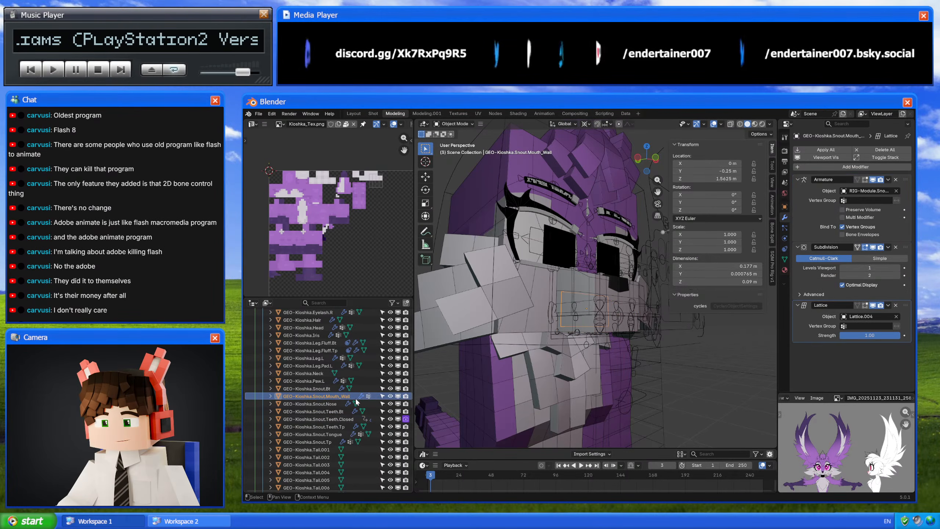
{"action": "left_click", "coordinate": [356, 397]}
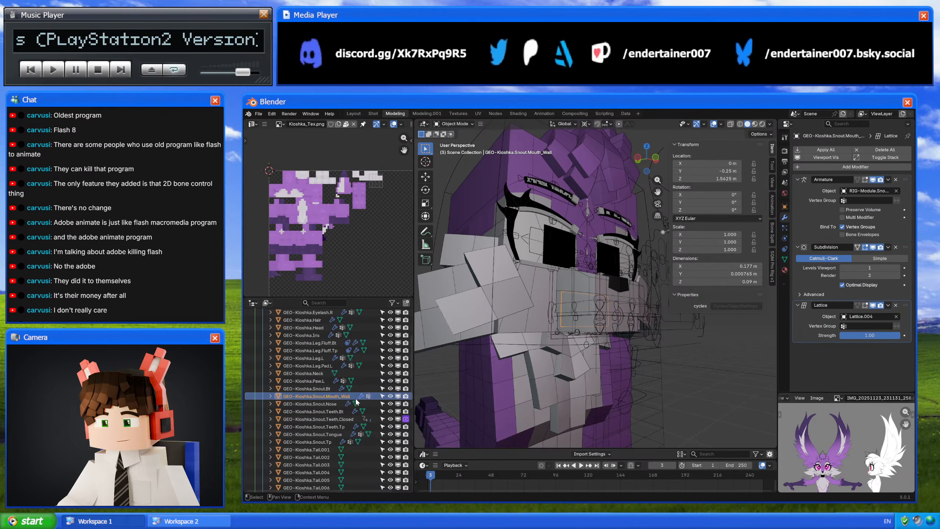
{"action": "left_click", "coordinate": [707, 413]}
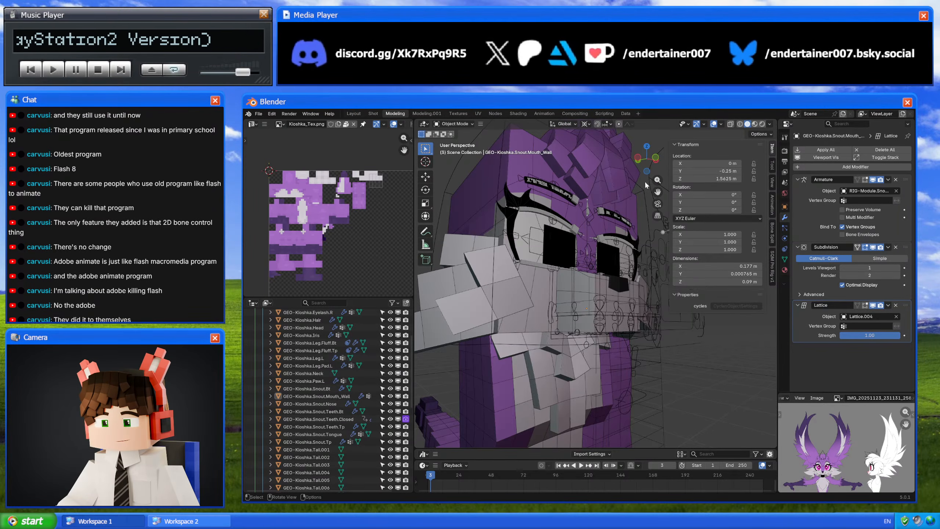
- Isolate the upper snout, nose and upper teeth and add a lattice deformer fitted to all three
{"action": "left_click", "coordinate": [579, 294]}
{"action": "scroll", "coordinate": [578, 294], "scroll_direction": "up", "scroll_amount": 1}
{"action": "middle_click_drag", "start_coordinate": [577, 291], "coordinate": [582, 326]}
{"action": "scroll", "coordinate": [581, 327], "scroll_direction": "up", "scroll_amount": 2}
{"action": "left_click", "coordinate": [624, 306], "text": "shift"}
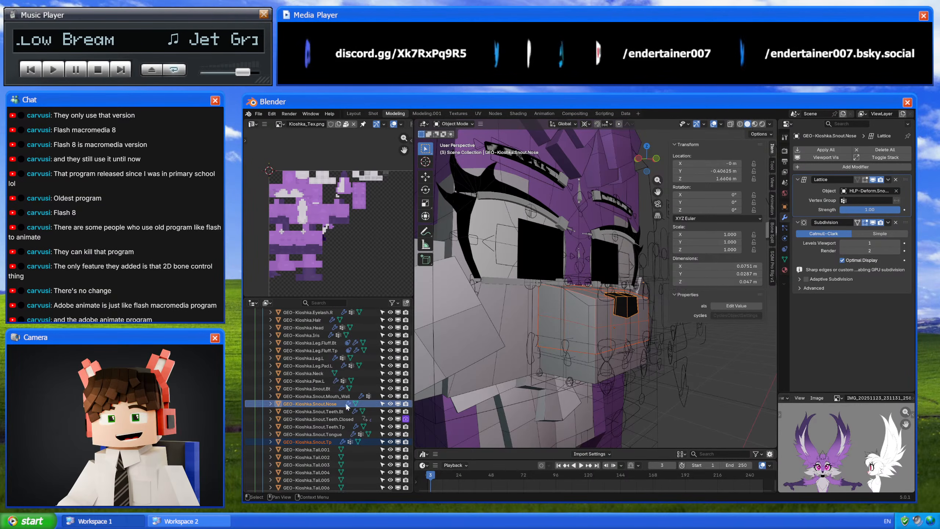
{"action": "left_click", "coordinate": [349, 427], "text": "ctrl"}
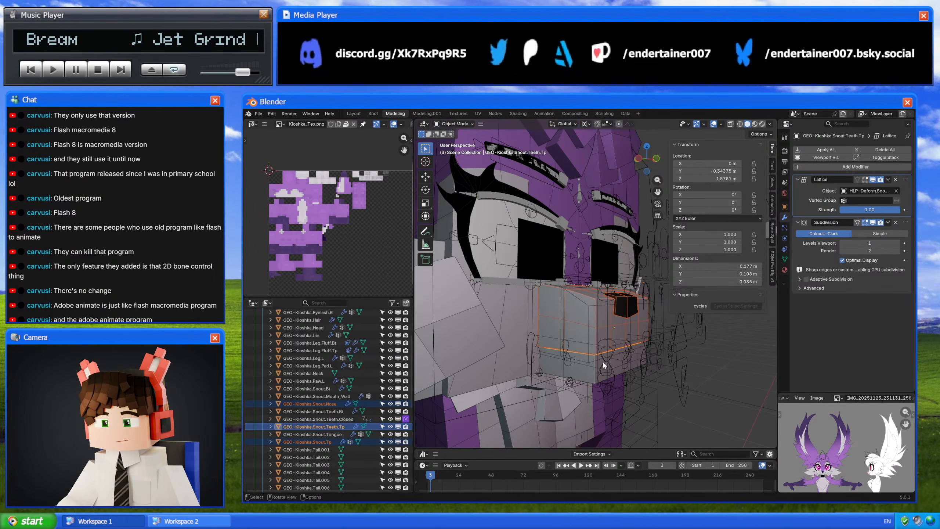
{"action": "key", "text": "KP_Divide"}
{"action": "scroll", "coordinate": [604, 363], "scroll_direction": "down", "scroll_amount": 4}
{"action": "middle_click_drag", "start_coordinate": [611, 360], "coordinate": [654, 351]}
{"action": "key", "text": "shift+a"}
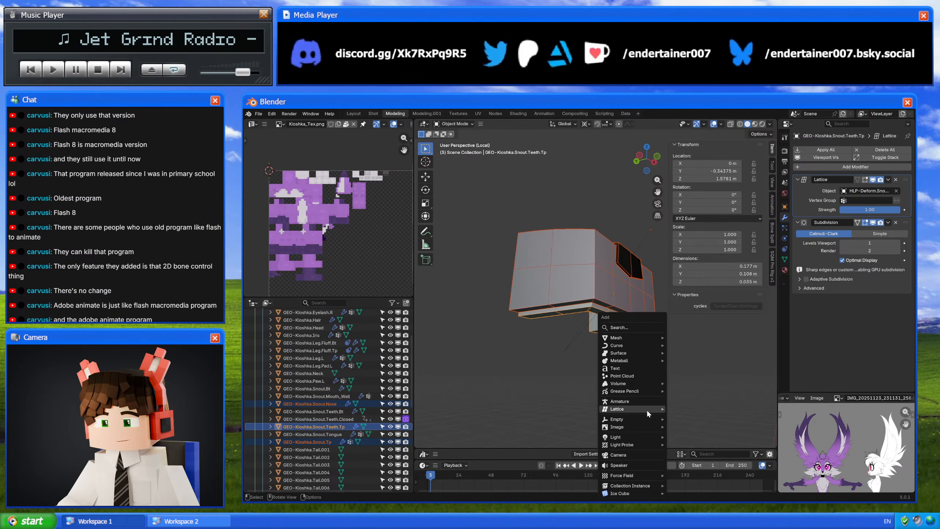
{"action": "mouse_move", "coordinate": [646, 408]}
{"action": "left_click", "coordinate": [700, 416]}
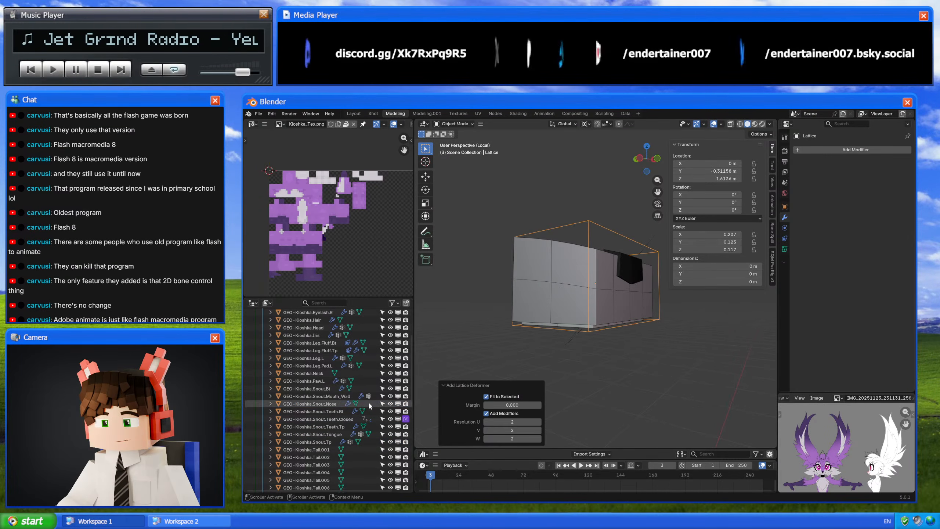
- Isolate HLP-Deform.Snout_Canid.Tp with the new lattice and snap the helper to the lattice's position using the 3D cursor
{"action": "scroll", "coordinate": [369, 404], "scroll_direction": "down", "scroll_amount": 8}
{"action": "scroll", "coordinate": [367, 401], "scroll_direction": "down", "scroll_amount": 3}
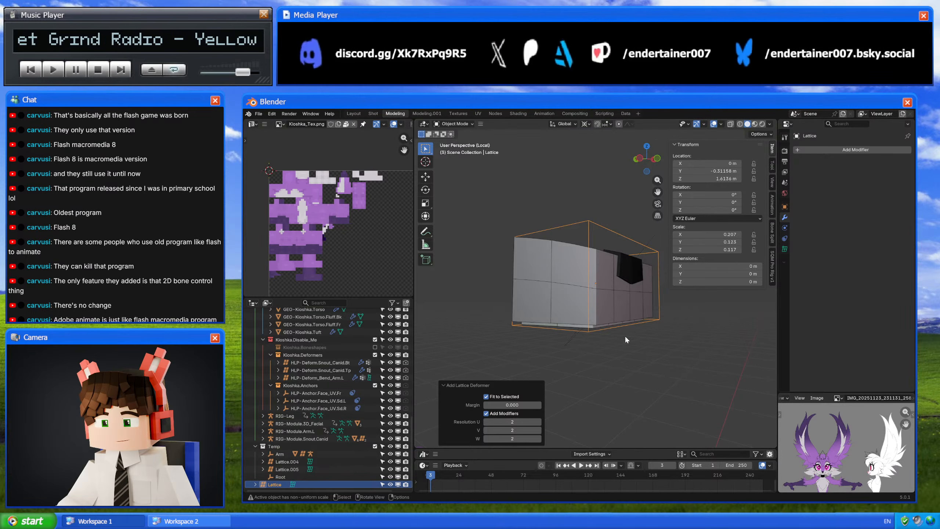
{"action": "key", "text": "KP_Divide"}
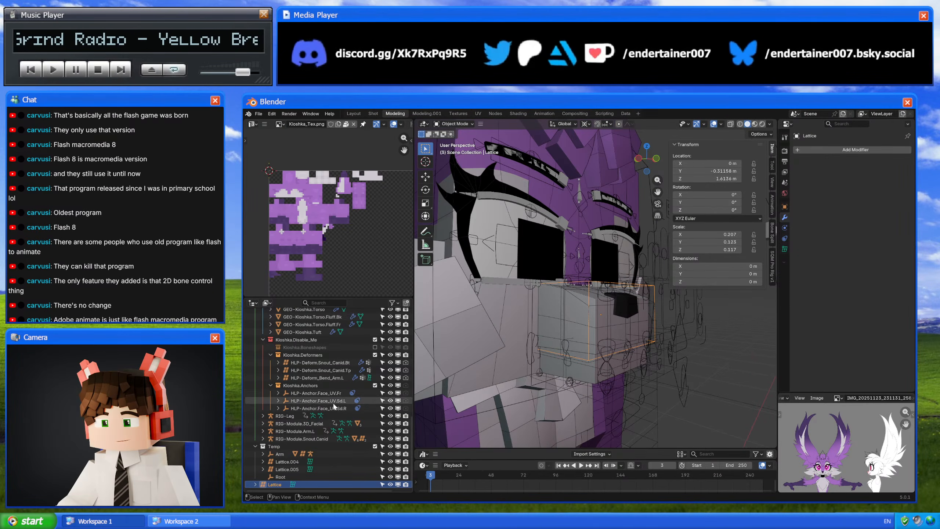
{"action": "left_click", "coordinate": [333, 370]}
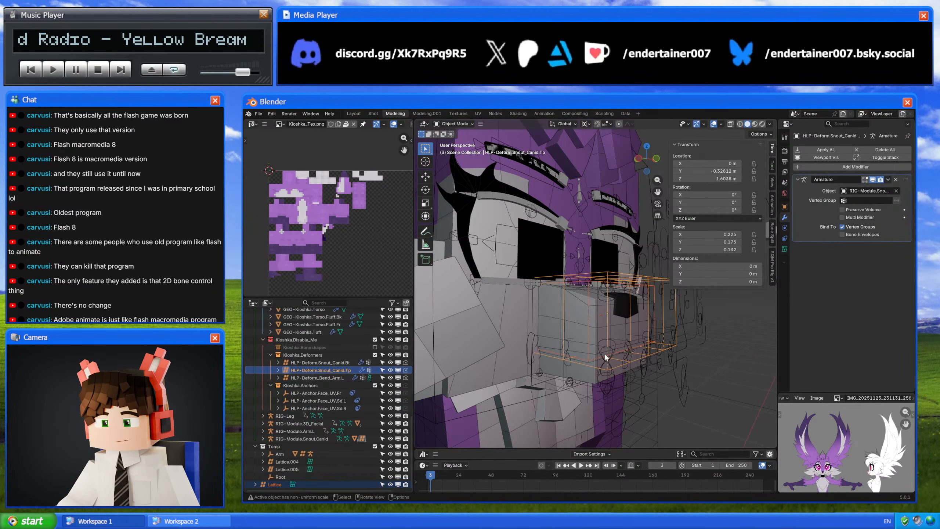
{"action": "key", "text": "KP_Divide"}
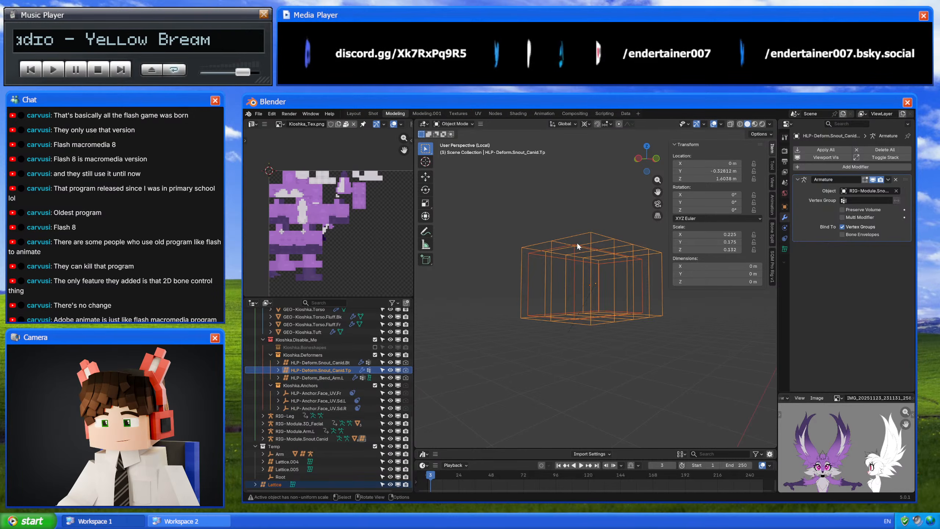
{"action": "left_click", "coordinate": [576, 242]}
{"action": "left_click", "coordinate": [609, 241]}
{"action": "key", "text": "shift+s"}
{"action": "key", "text": "8"}
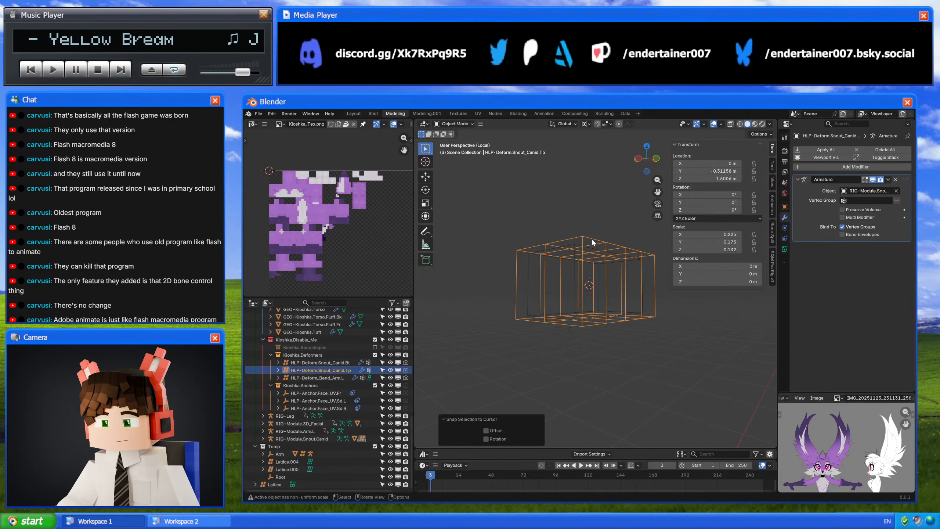
- Copy the fitted lattice's X, Y and Z scale, 0.207, 0.123 and 0.117, onto HLP-Deform.Snout_Canid.Tp
{"action": "left_click", "coordinate": [577, 245]}
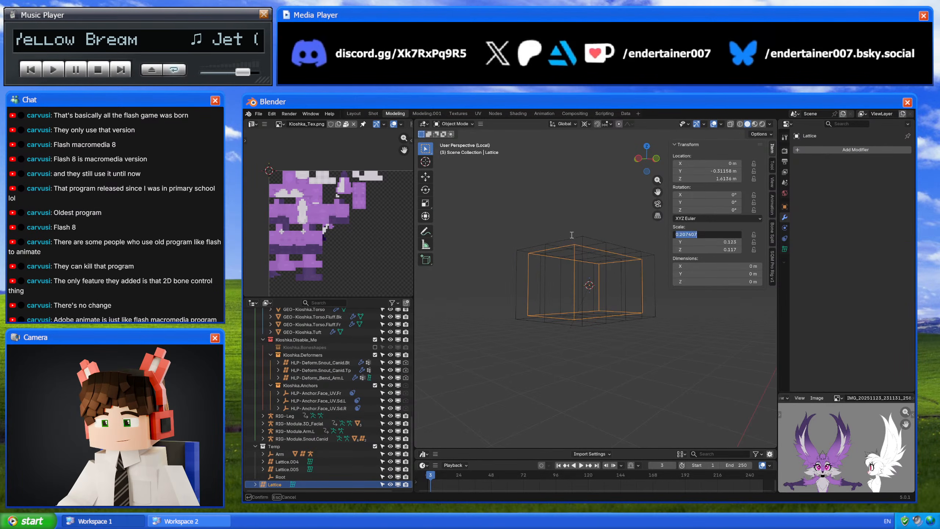
{"action": "left_click", "coordinate": [578, 236]}
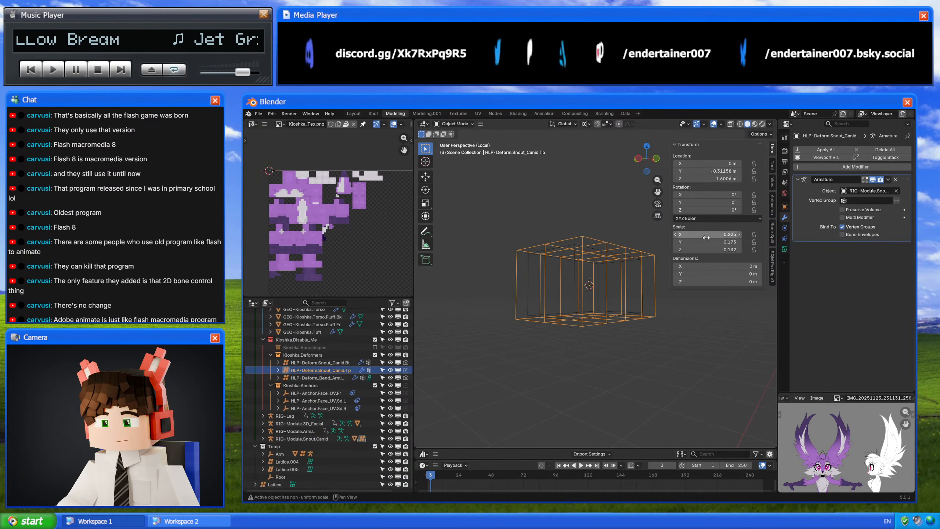
{"action": "left_click", "coordinate": [575, 243]}
{"action": "left_click", "coordinate": [710, 242]}
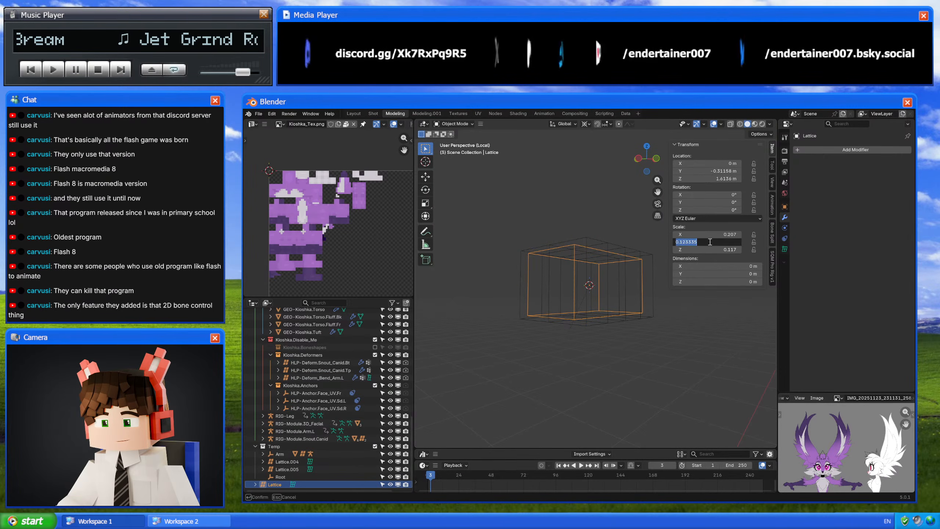
{"action": "key", "text": "Return"}
{"action": "left_click", "coordinate": [589, 236]}
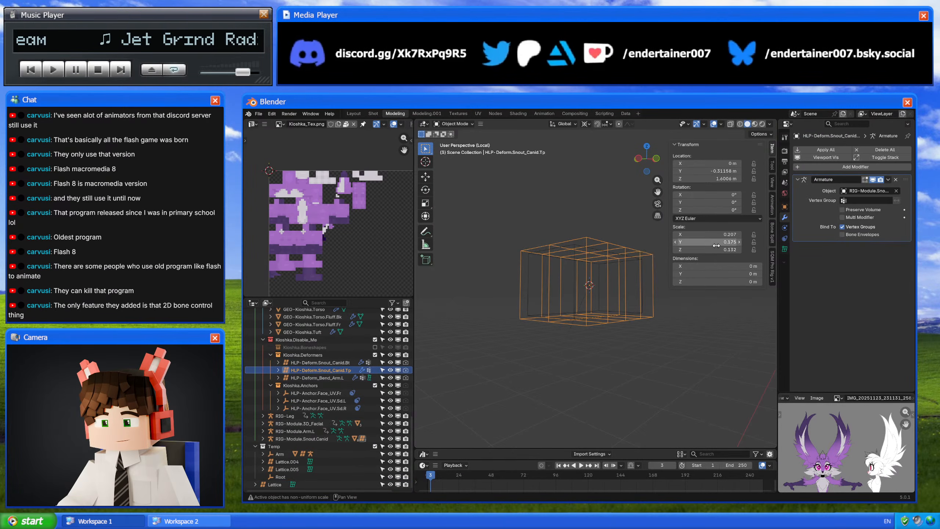
{"action": "left_click", "coordinate": [574, 246]}
{"action": "left_click", "coordinate": [710, 250]}
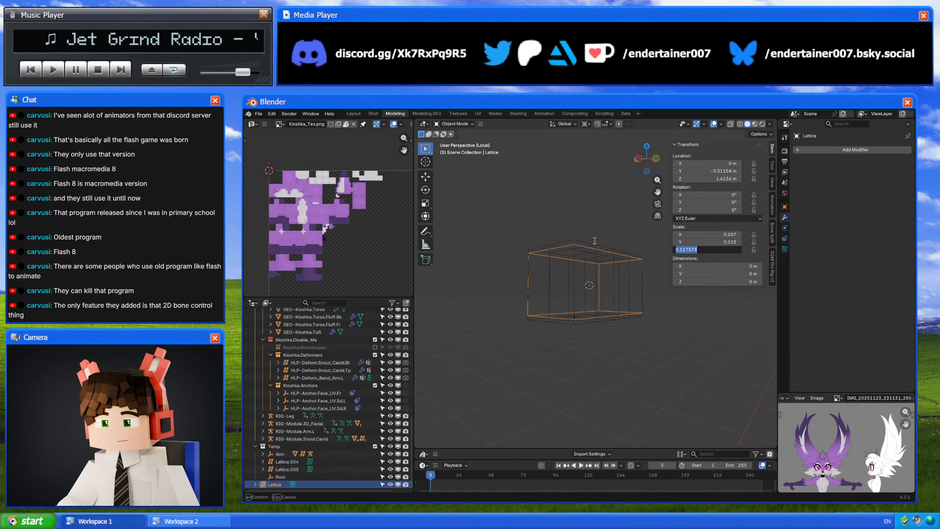
{"action": "key", "text": "Return"}
{"action": "left_click", "coordinate": [583, 241]}
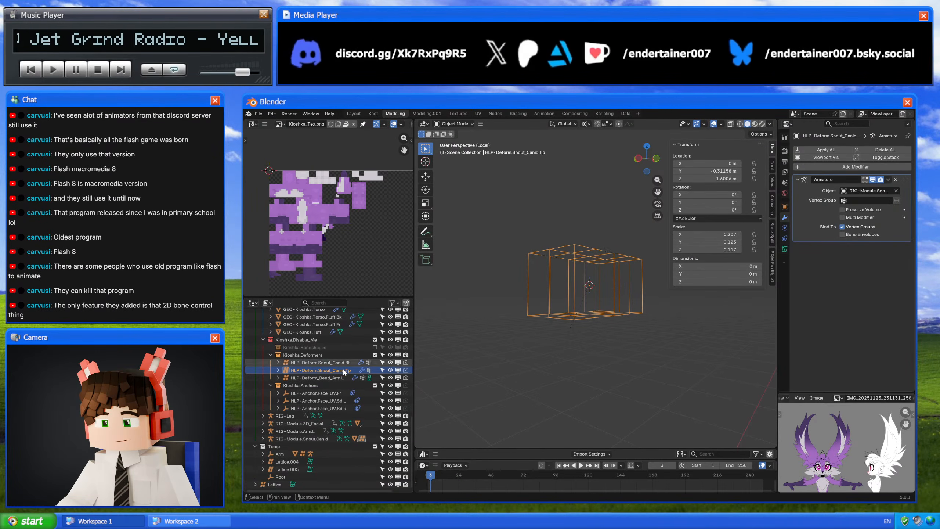
- Delete the temporary fitted lattice and return to the full character
{"action": "left_click", "coordinate": [275, 485]}
{"action": "key", "text": "x"}
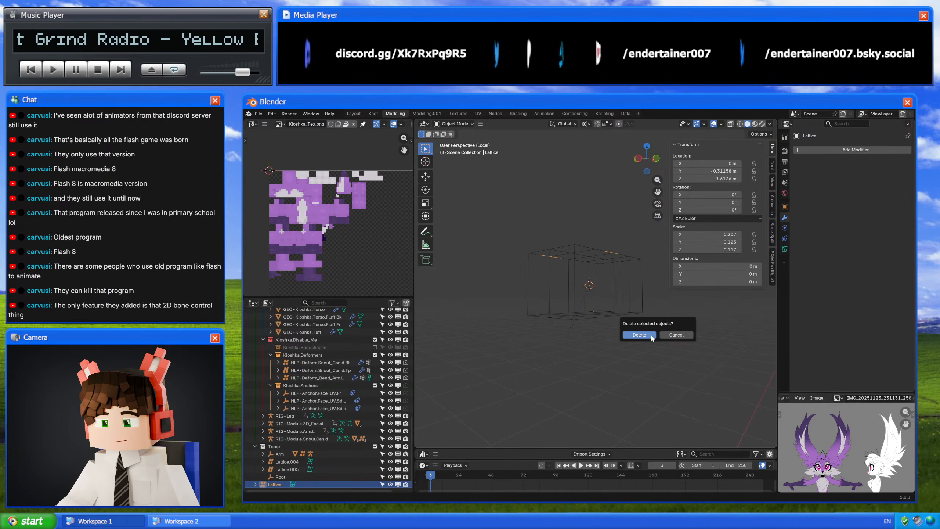
{"action": "left_click", "coordinate": [651, 336]}
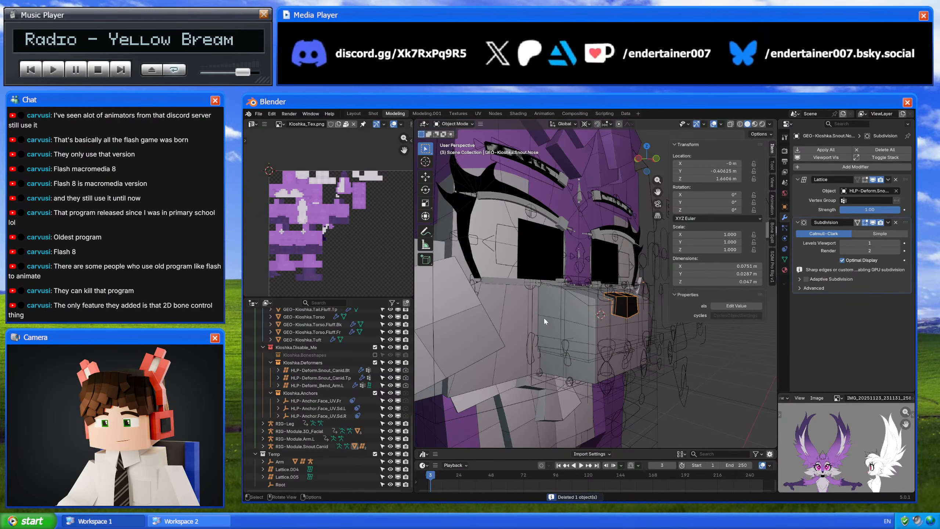
- Remove the leftover Lattice.001 modifier from the upper teeth and check the upper snout and nose for it
{"action": "left_click", "coordinate": [566, 314]}
{"action": "left_click", "coordinate": [565, 315]}
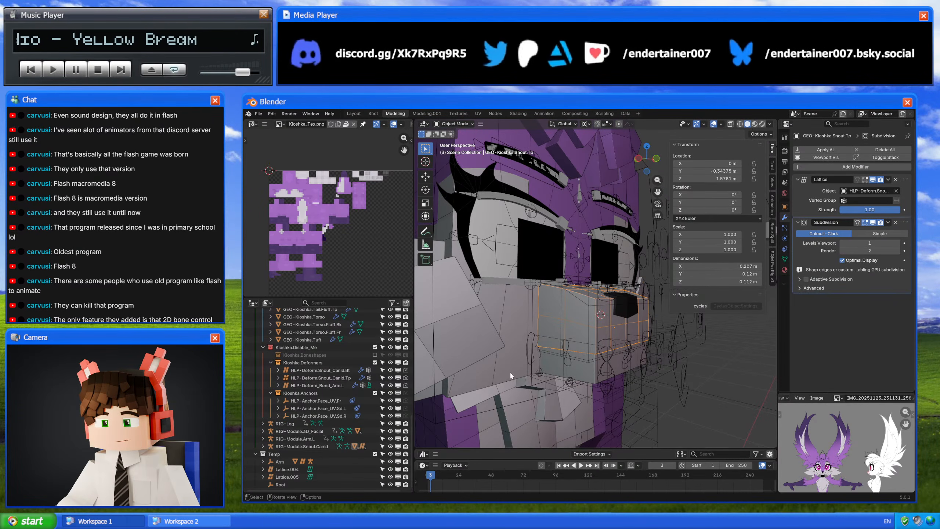
{"action": "scroll", "coordinate": [333, 371], "scroll_direction": "up", "scroll_amount": 4}
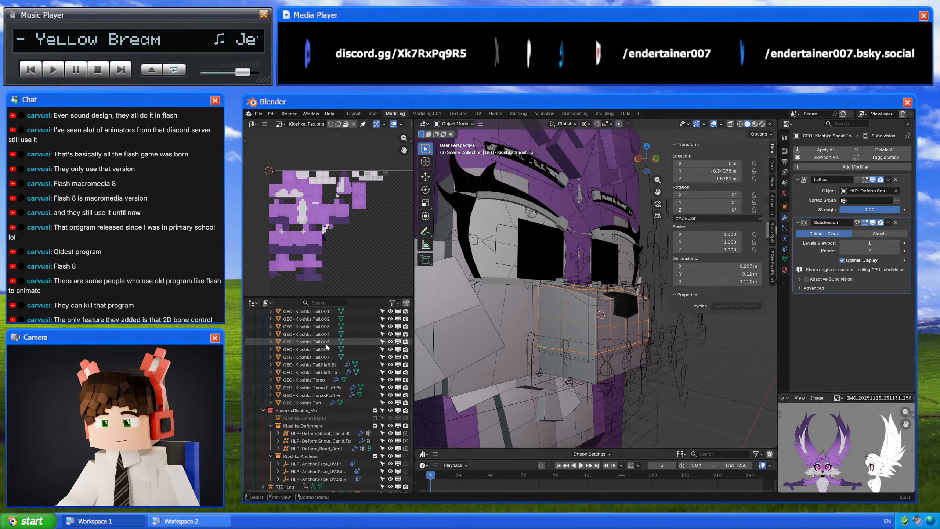
{"action": "scroll", "coordinate": [325, 367], "scroll_direction": "up", "scroll_amount": 4}
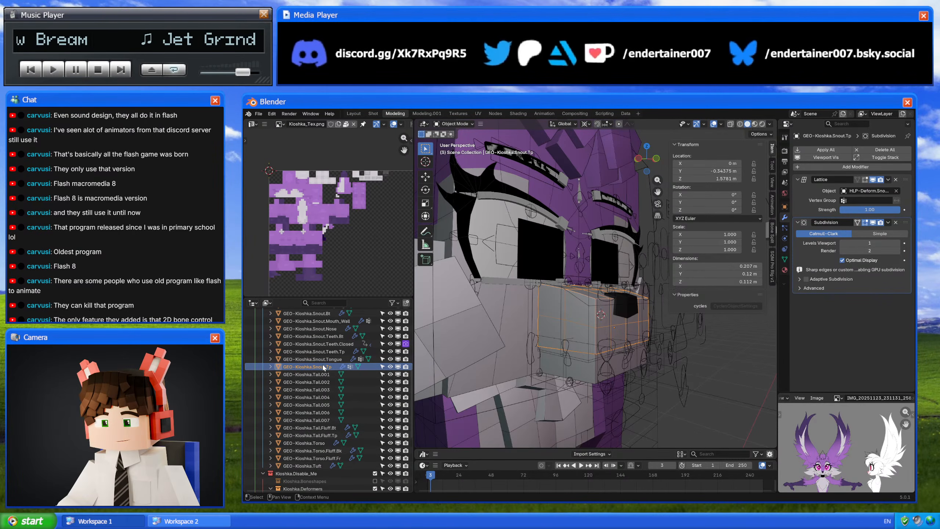
{"action": "left_click", "coordinate": [329, 351]}
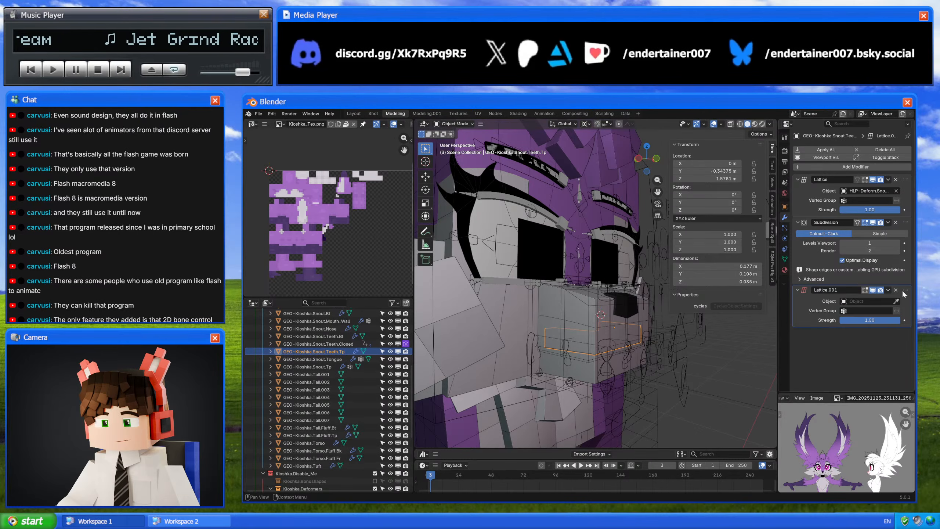
{"action": "left_click", "coordinate": [896, 290]}
{"action": "left_click", "coordinate": [618, 314], "text": "shift"}
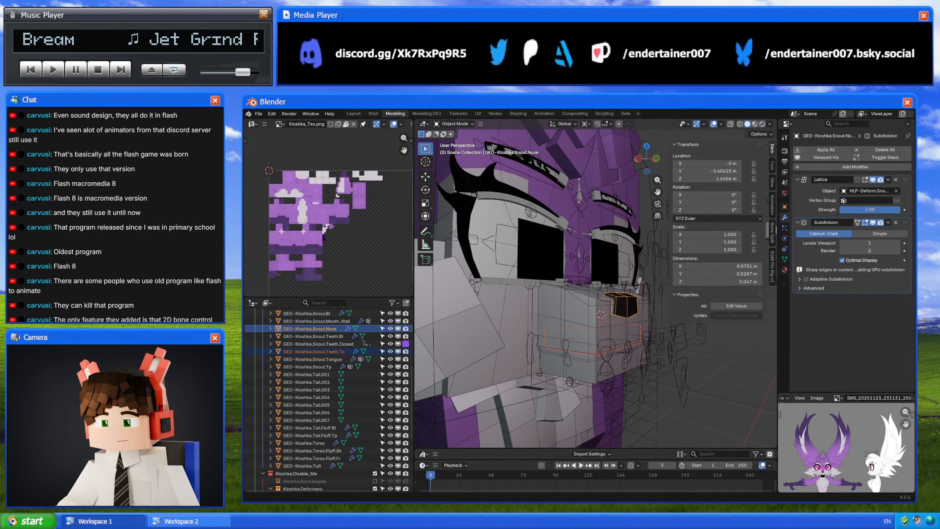
- Isolate the lower snout and lower teeth and add a lattice deformer fitted to both
{"action": "left_click", "coordinate": [571, 360]}
{"action": "scroll", "coordinate": [338, 379], "scroll_direction": "up", "scroll_amount": 2}
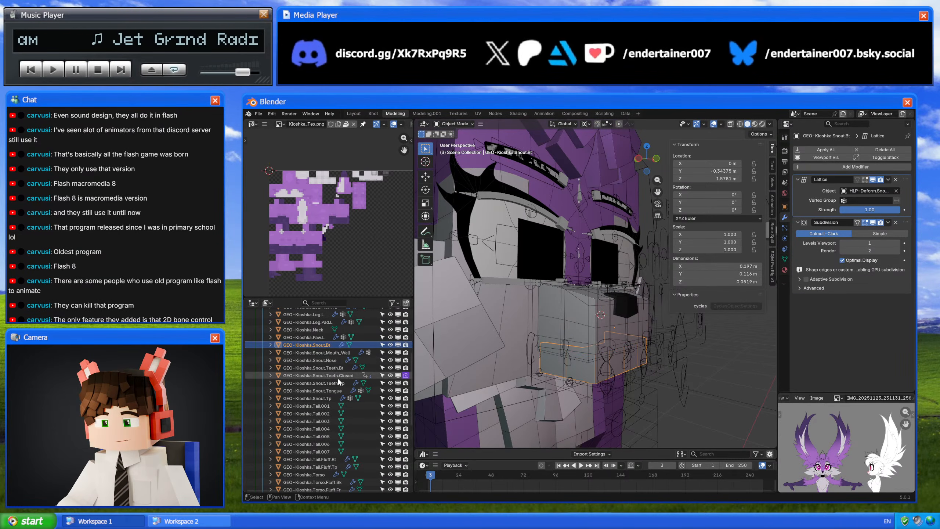
{"action": "left_click", "coordinate": [331, 399], "text": "ctrl"}
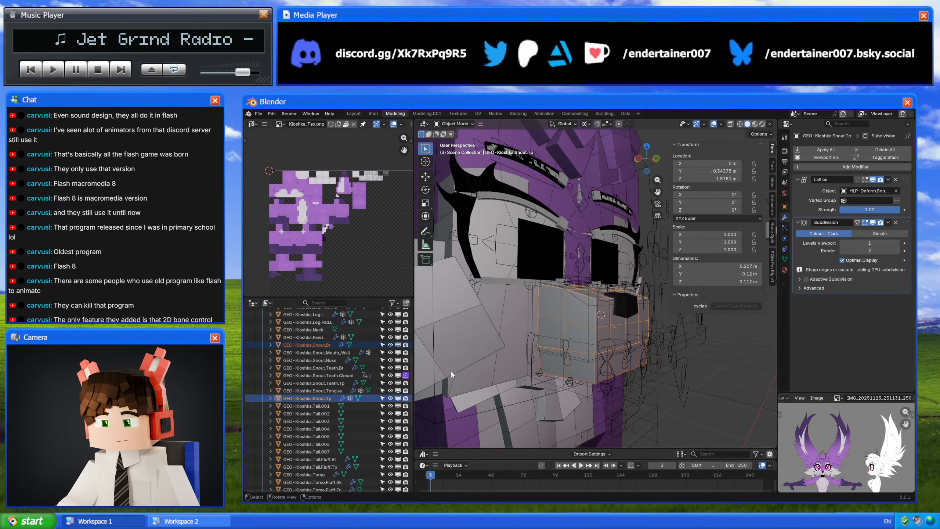
{"action": "left_click", "coordinate": [329, 346]}
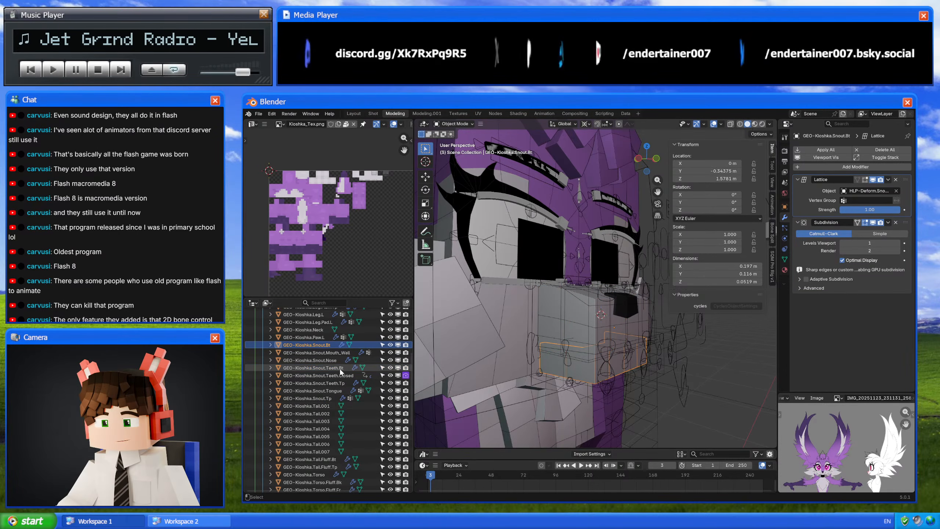
{"action": "left_click", "coordinate": [329, 367], "text": "ctrl"}
{"action": "key", "text": "KP_Divide"}
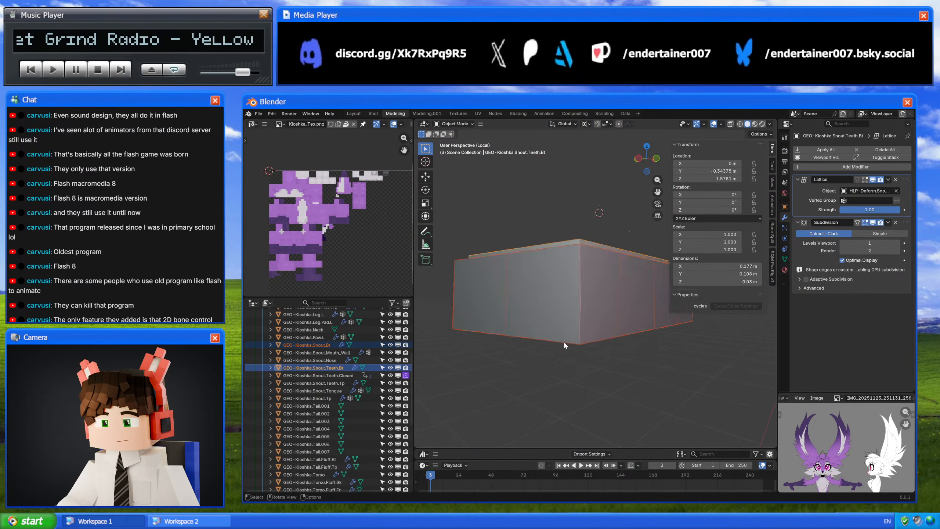
{"action": "middle_click_drag", "start_coordinate": [566, 345], "coordinate": [590, 362]}
{"action": "key", "text": "shift+a"}
{"action": "mouse_move", "coordinate": [589, 362]}
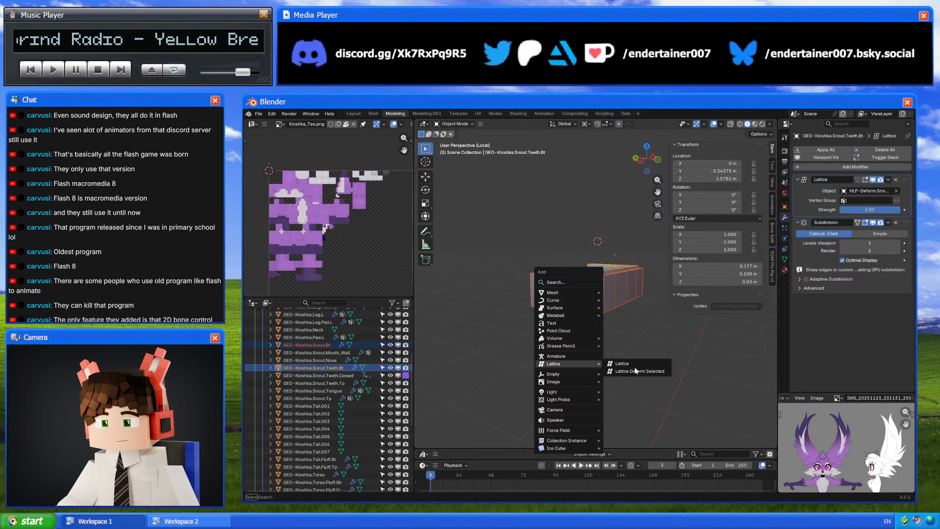
{"action": "left_click", "coordinate": [637, 369]}
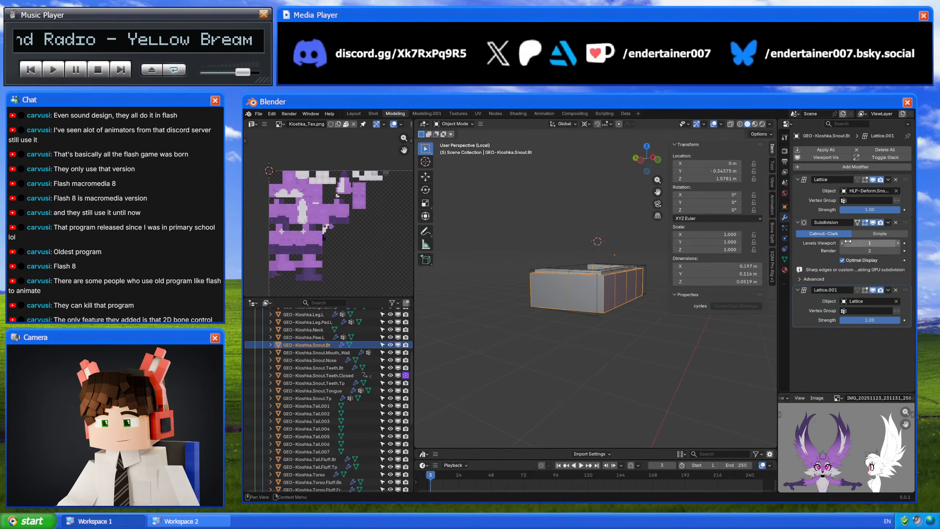
- Remove the added Lattice.001 modifier from both the lower snout and the lower teeth
{"action": "left_click", "coordinate": [896, 290]}
{"action": "left_click", "coordinate": [581, 270]}
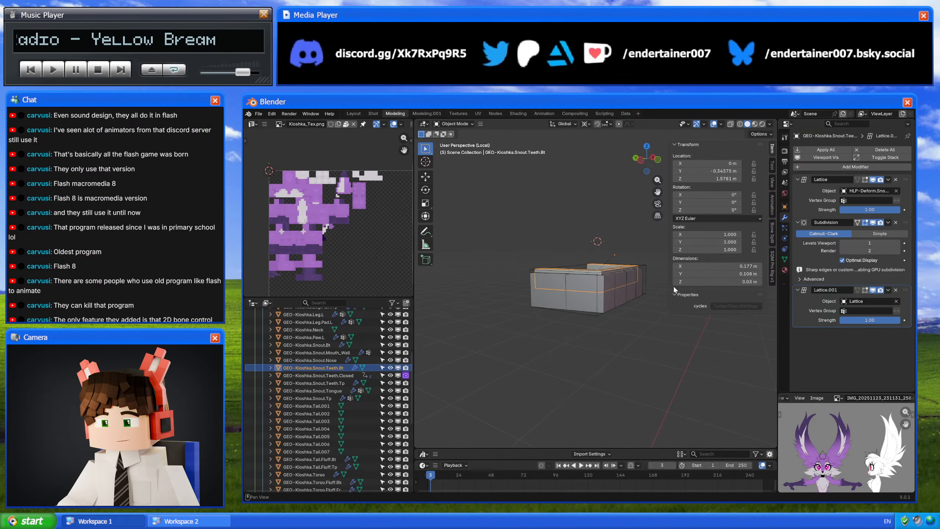
{"action": "left_click", "coordinate": [896, 290]}
{"action": "left_click", "coordinate": [642, 267]}
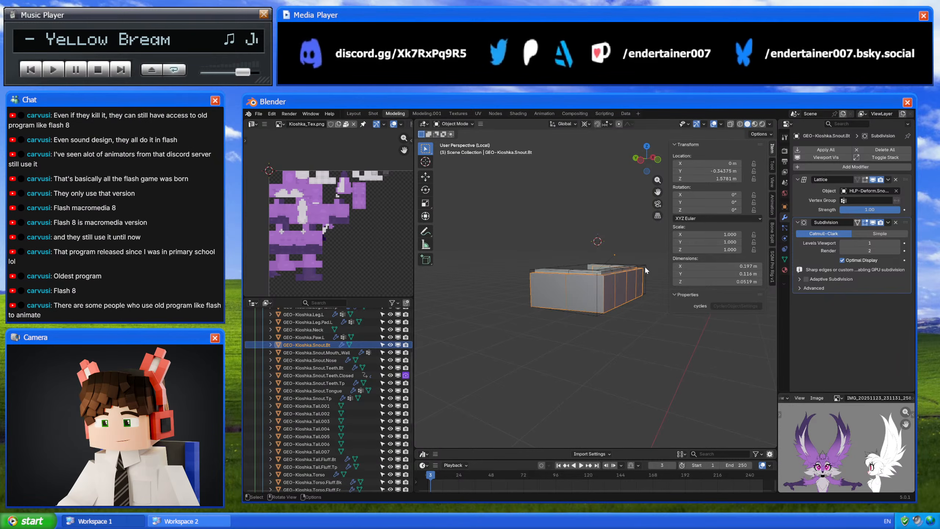
- Isolate the temporary fitted lattice together with the HLP-Deform.Snout_Canid.Bt and HLP-Deform.Snout_Canid.Tp lattices
{"action": "left_click", "coordinate": [647, 265]}
{"action": "key", "text": "KP_Divide"}
{"action": "scroll", "coordinate": [369, 404], "scroll_direction": "down", "scroll_amount": 10}
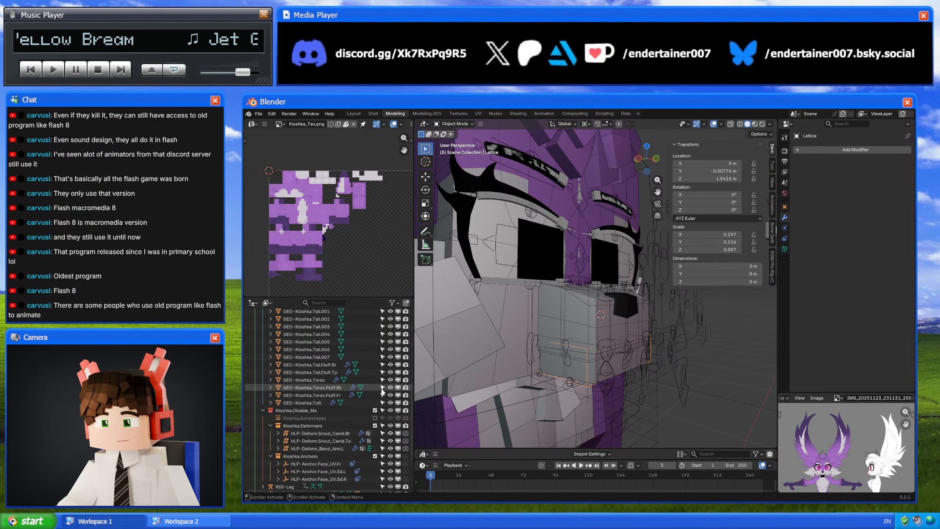
{"action": "left_click", "coordinate": [345, 370]}
{"action": "left_click", "coordinate": [345, 365], "text": "ctrl"}
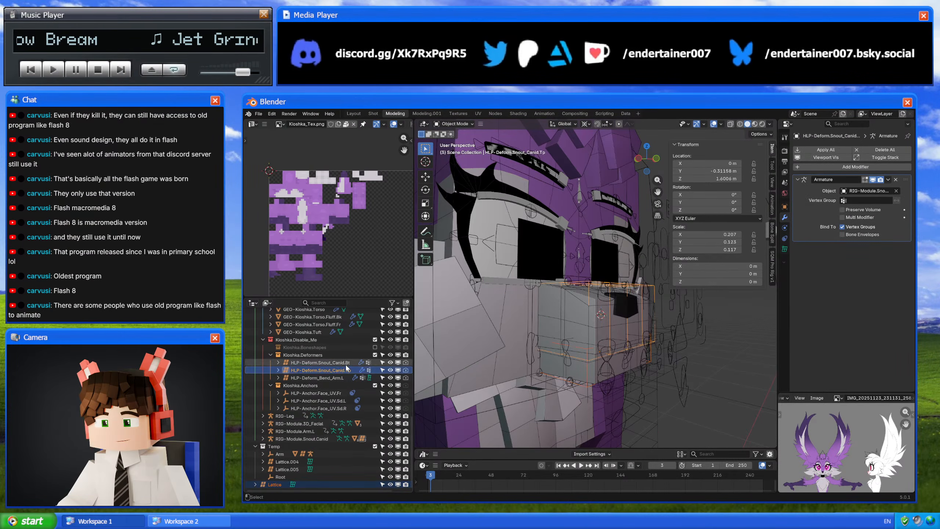
{"action": "key", "text": "KP_Divide"}
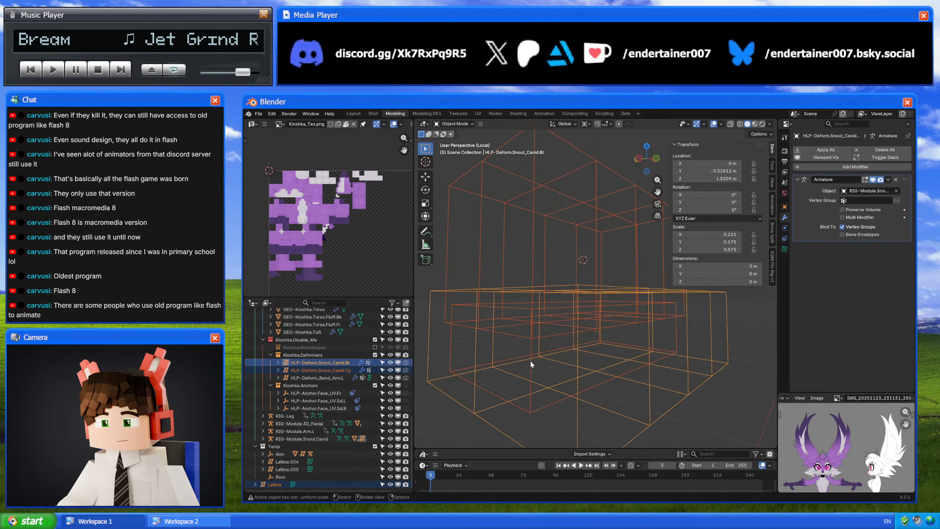
- Snap the lower snout deform lattice to the fitted lattice's centre, using the 3D cursor, and return the cursor to the upper deform lattice
{"action": "left_click", "coordinate": [529, 398]}
{"action": "left_click", "coordinate": [641, 162]}
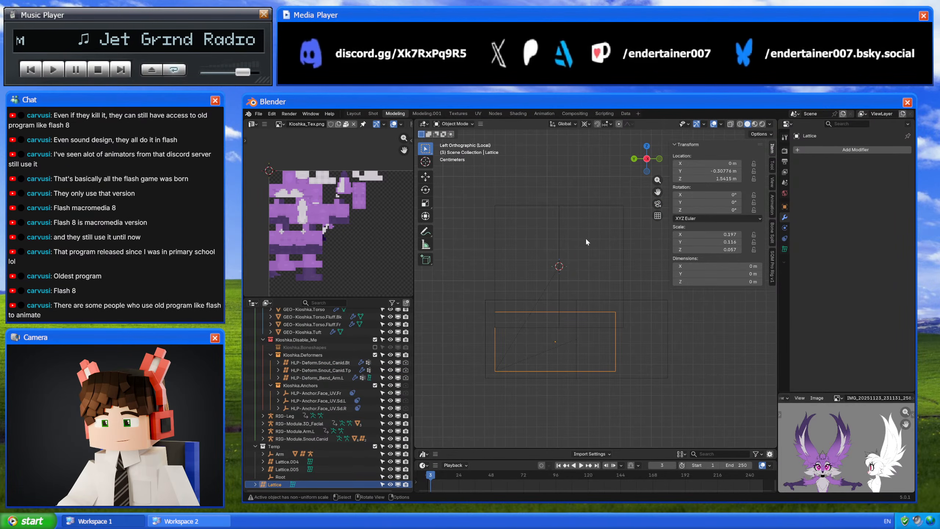
{"action": "left_click", "coordinate": [585, 205]}
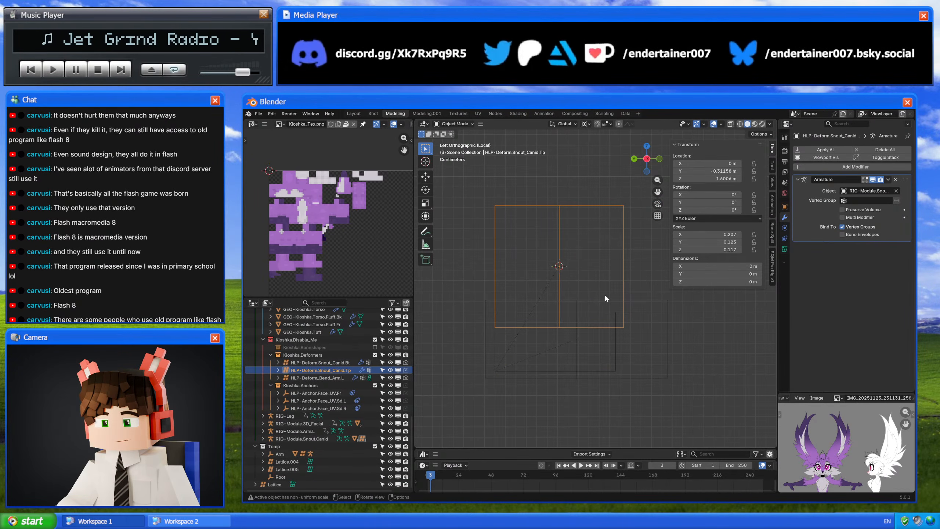
{"action": "left_click", "coordinate": [595, 299]}
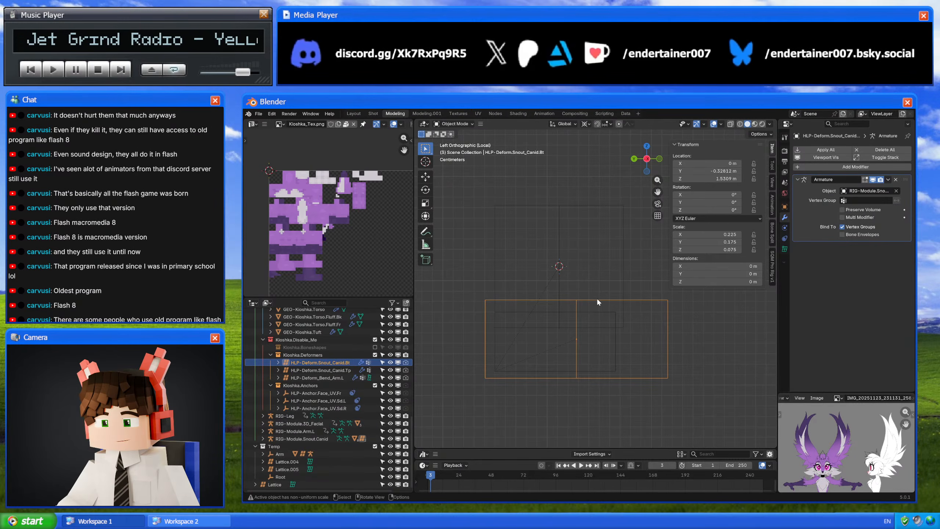
{"action": "key", "text": "shift+s"}
{"action": "left_click", "coordinate": [602, 299]}
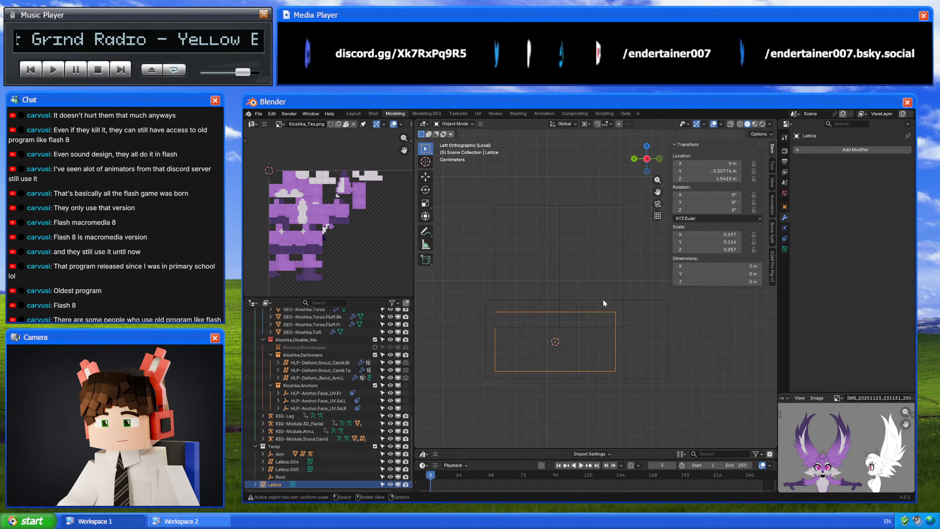
{"action": "left_click", "coordinate": [561, 239]}
{"action": "key", "text": "shift+s"}
{"action": "left_click", "coordinate": [595, 296]}
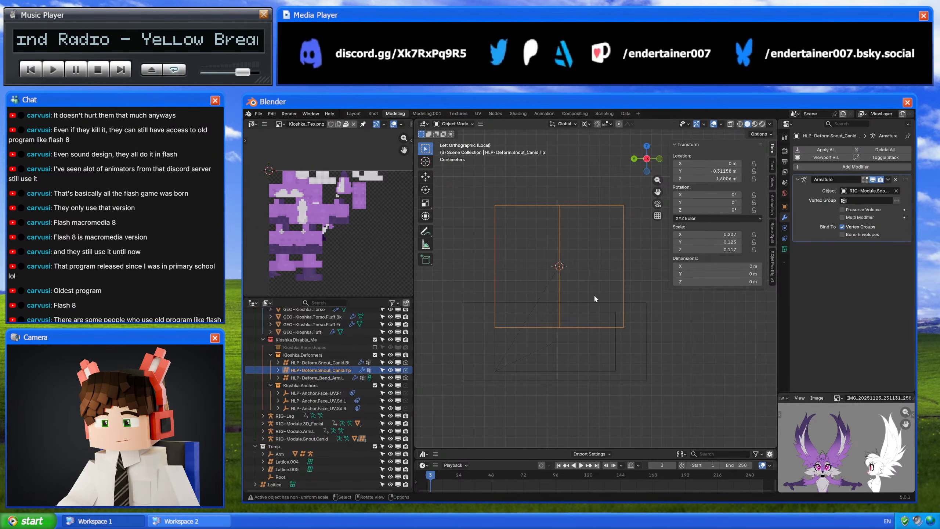
- Match the lower snout deform lattice's Y location to the upper one at -0.31158 m
{"action": "left_click", "coordinate": [594, 297]}
{"action": "left_click", "coordinate": [594, 300]}
{"action": "left_click", "coordinate": [577, 206]}
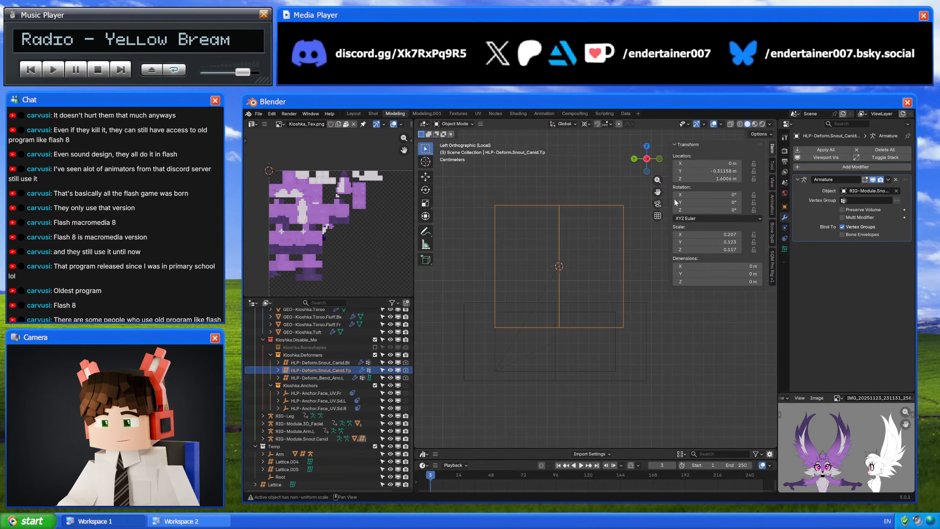
{"action": "left_click", "coordinate": [589, 302]}
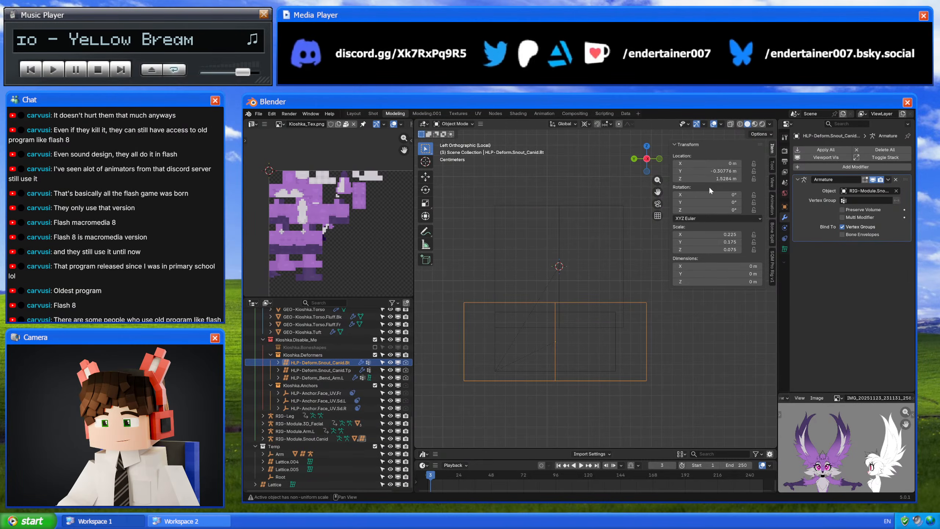
{"action": "left_click", "coordinate": [621, 283]}
- Set the lower snout deform lattice's Y scale to 0.123, matching the upper deform lattice
{"action": "left_click", "coordinate": [714, 235]}
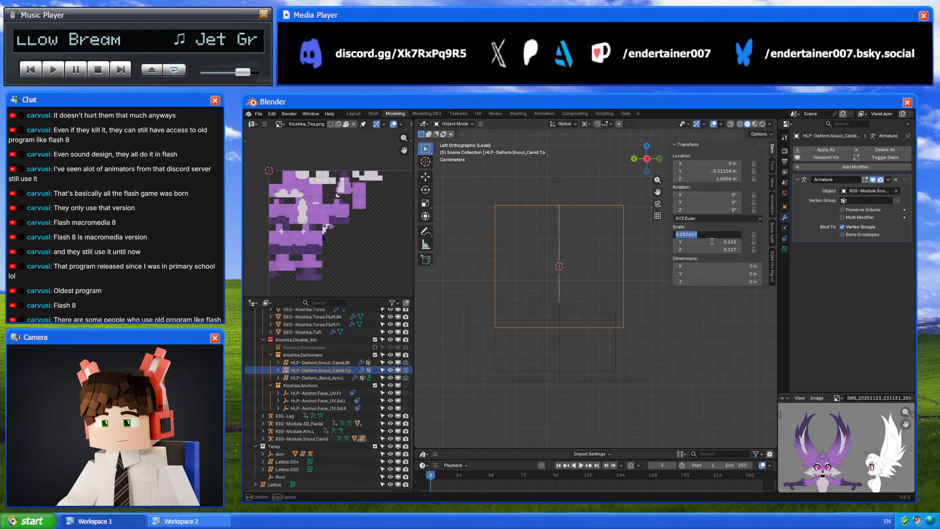
{"action": "double_click", "coordinate": [714, 242]}
{"action": "left_click", "coordinate": [688, 332]}
{"action": "left_click", "coordinate": [647, 313]}
{"action": "left_click", "coordinate": [719, 243]}
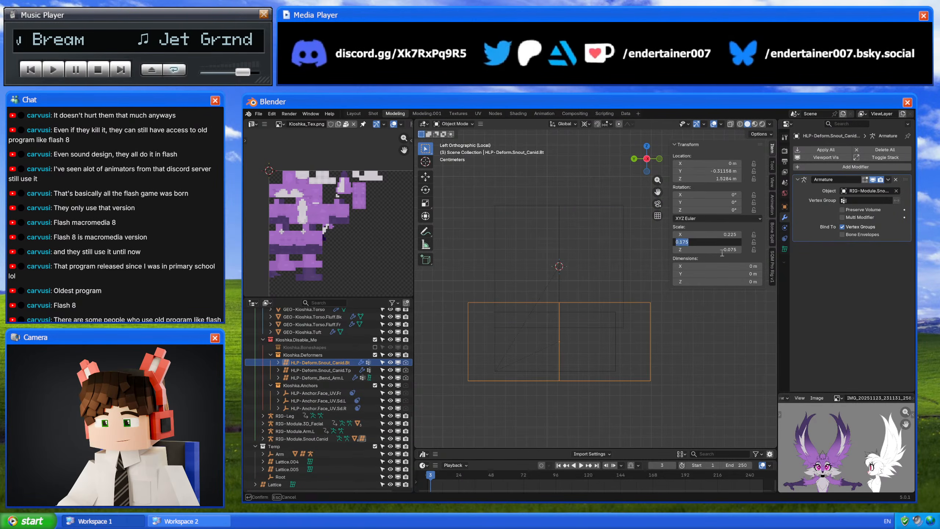
{"action": "type", "text": "0.123"}
{"action": "key", "text": "Return"}
- Set the lower snout deform lattice's X scale to 0.207 to match the upper one and its Z scale to 0.057
{"action": "left_click", "coordinate": [660, 159]}
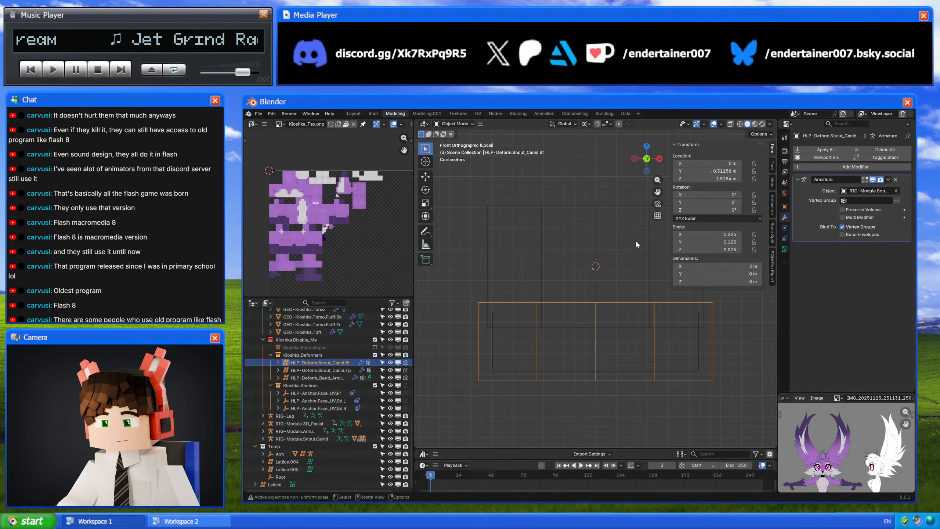
{"action": "left_click", "coordinate": [600, 235]}
{"action": "left_click", "coordinate": [597, 235]}
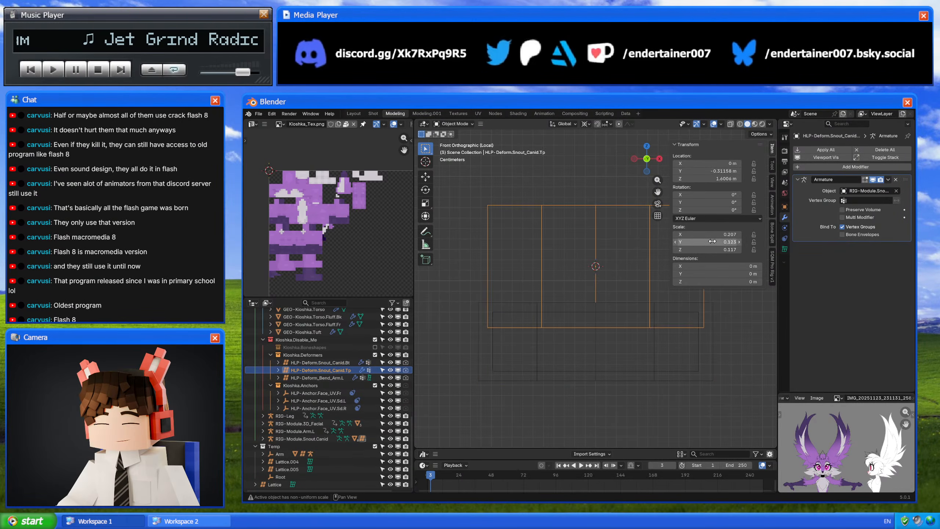
{"action": "left_click", "coordinate": [610, 314]}
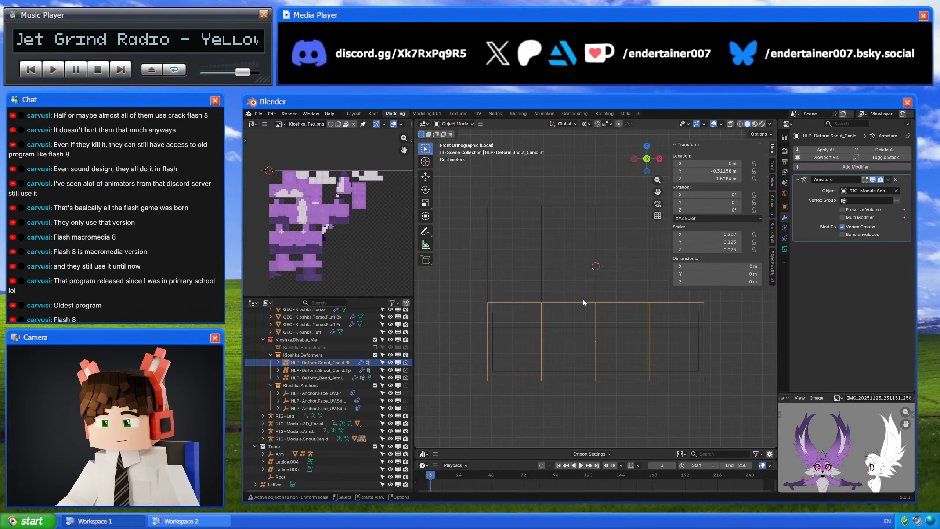
{"action": "double_click", "coordinate": [708, 250]}
{"action": "type", "text": "0.057"}
{"action": "key", "text": "Return"}
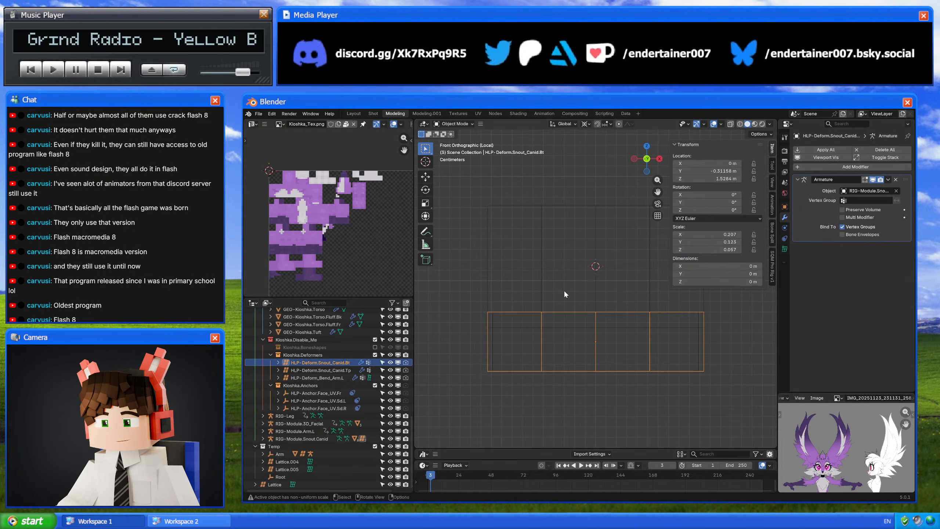
- Delete the temporary lattice that was fitted to the lower snout and lower teeth
{"action": "left_click", "coordinate": [569, 327]}
{"action": "left_click", "coordinate": [565, 343]}
{"action": "middle_click_drag", "start_coordinate": [549, 369], "coordinate": [567, 381]}
{"action": "key", "text": "x"}
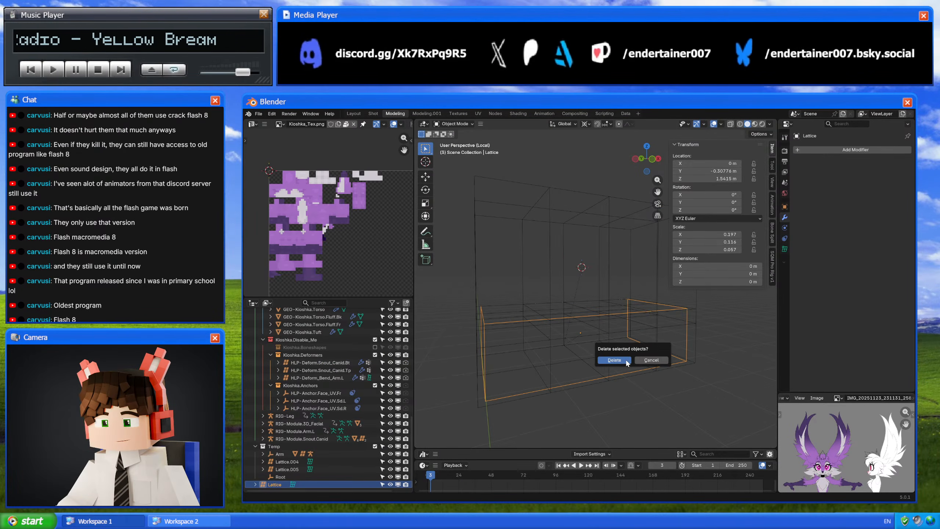
{"action": "left_click", "coordinate": [626, 358]}
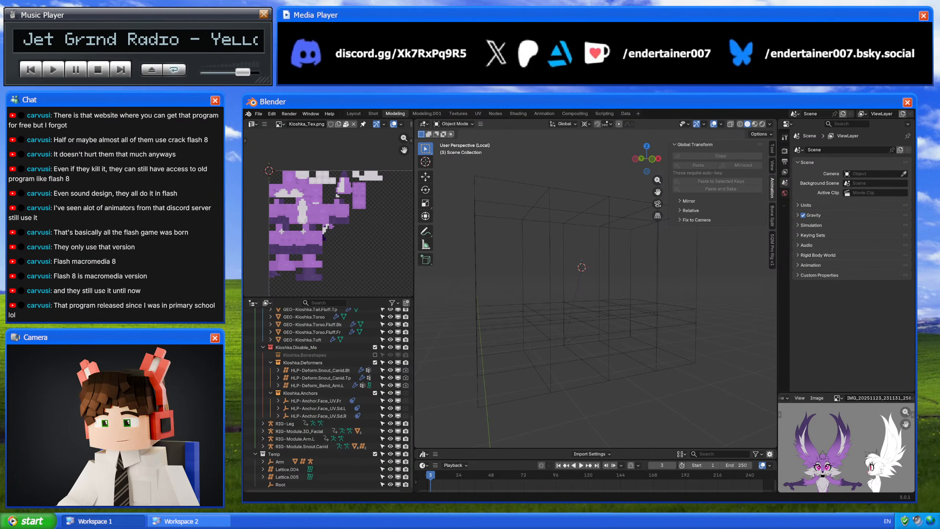
- Return to the full character and check the upper and lower snout meshes
{"action": "middle_click_drag", "start_coordinate": [600, 241], "coordinate": [603, 295]}
{"action": "left_click", "coordinate": [603, 282]}
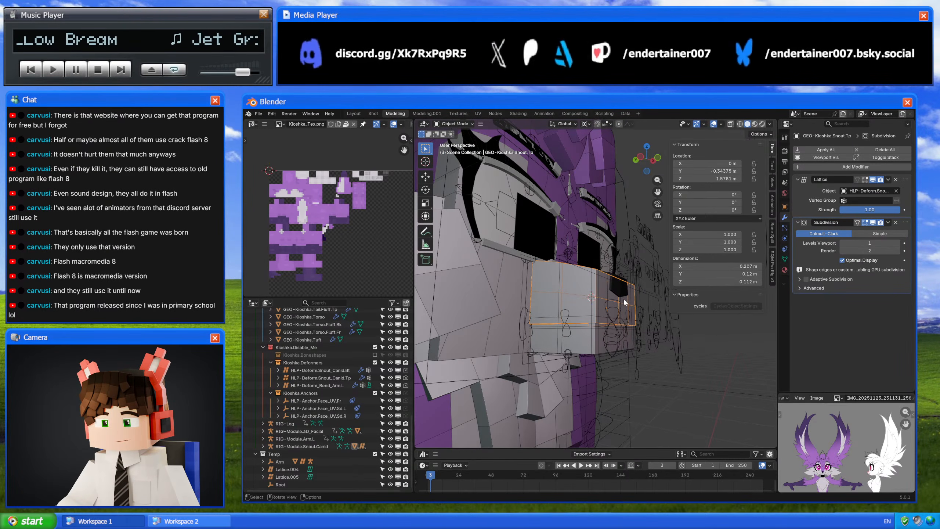
{"action": "left_click", "coordinate": [586, 344]}
{"action": "left_click", "coordinate": [585, 297], "text": "shift"}
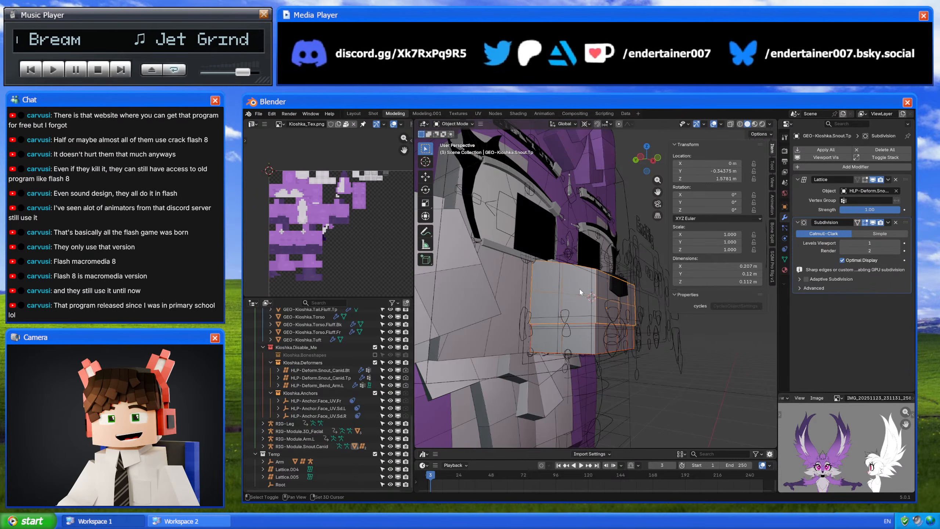
{"action": "middle_click_drag", "start_coordinate": [596, 288], "coordinate": [586, 293], "text": "shift"}
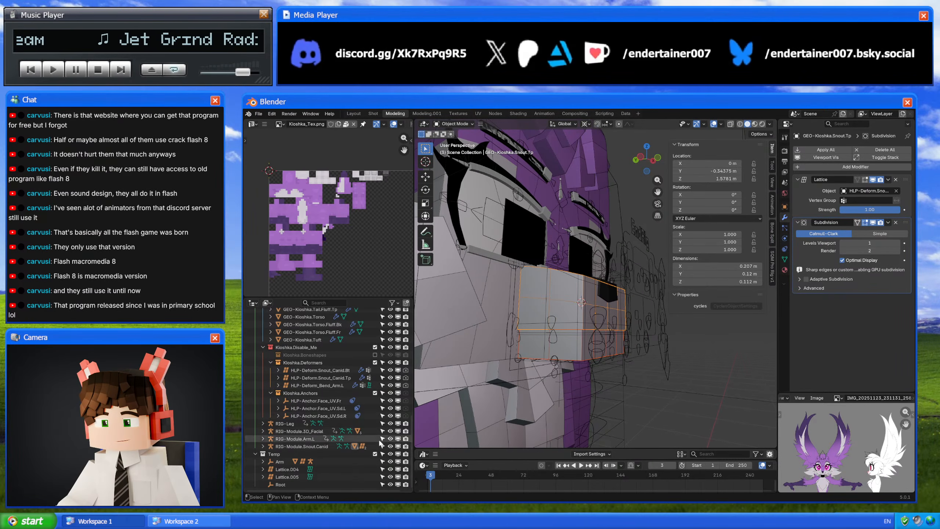
- Rename the lower snout deform lattice object to HLP-Deform.Snout.Bt and copy the shortened name part
{"action": "left_click", "coordinate": [337, 372]}
{"action": "double_click", "coordinate": [325, 371]}
{"action": "double_click", "coordinate": [329, 397]}
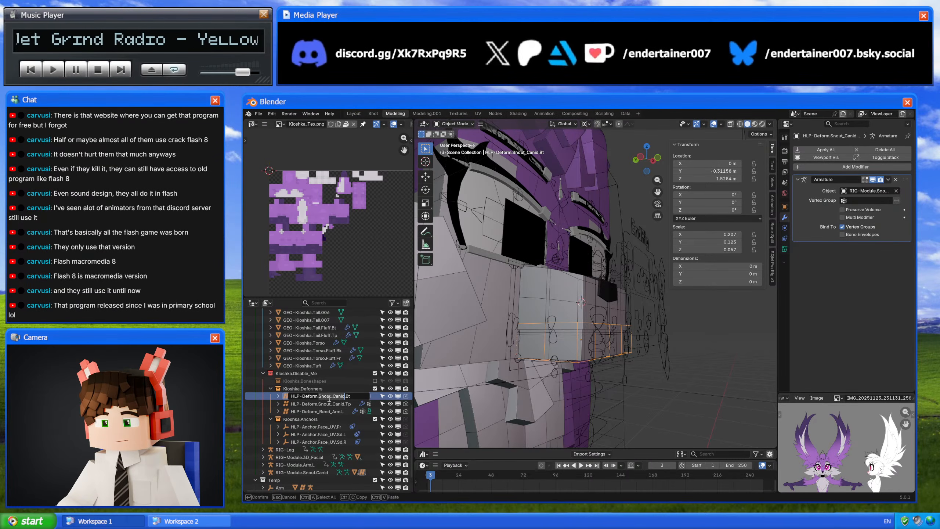
{"action": "type", "text": "Snout"}
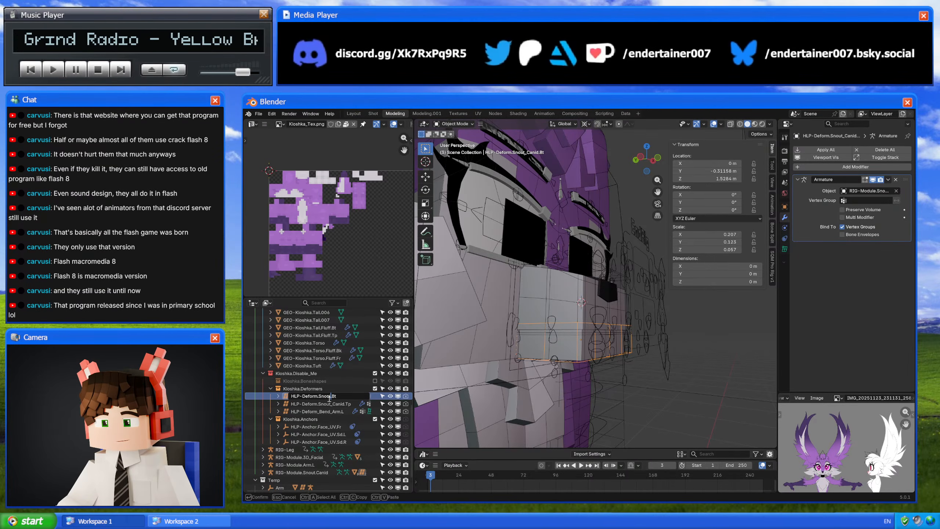
{"action": "double_click", "coordinate": [330, 397]}
{"action": "key", "text": "ctrl+c"}
- Rename the upper snout deform lattice object to HLP-Deform.Snout.Tp
{"action": "double_click", "coordinate": [325, 406]}
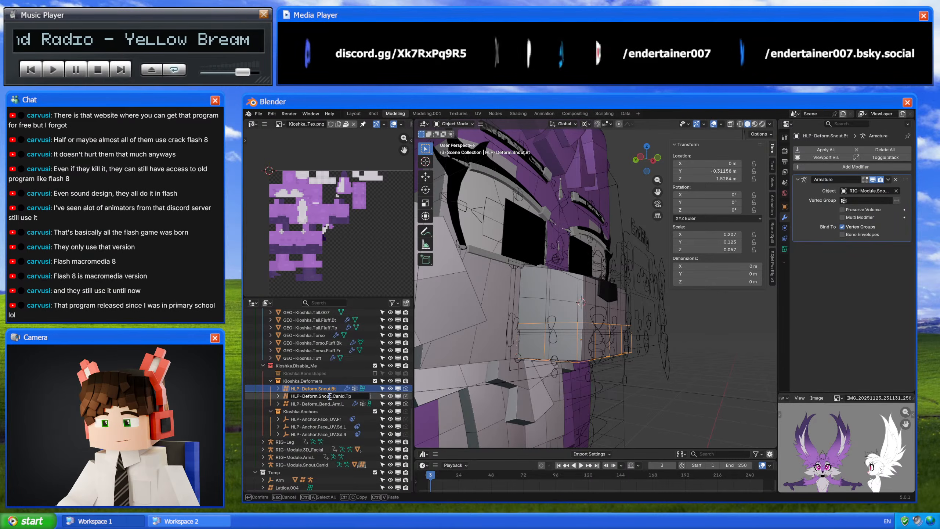
{"action": "double_click", "coordinate": [341, 397]}
{"action": "key", "text": "ctrl+v"}
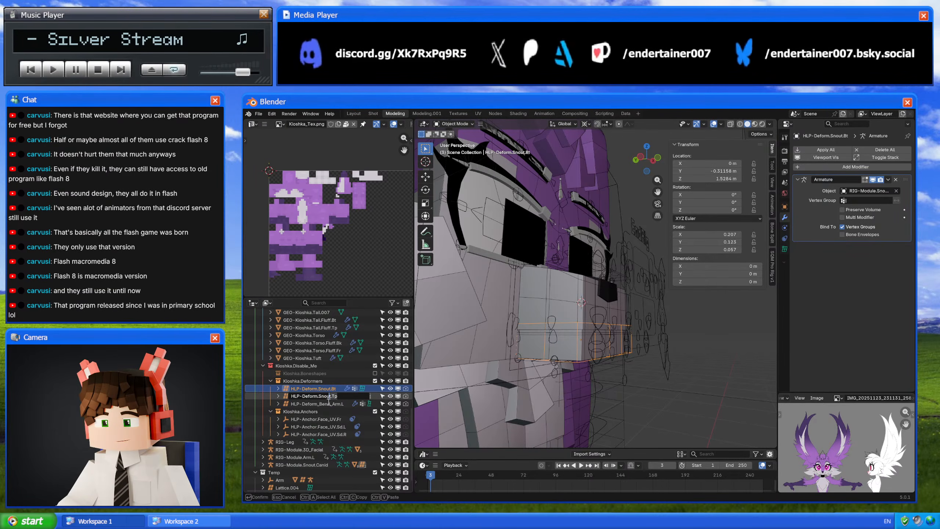
{"action": "key", "text": "Return"}
- Rename the lattice data of the lower and upper snout deformers to Deform.Snout.Bt and Deform.Snout.Tp
{"action": "left_click", "coordinate": [785, 249]}
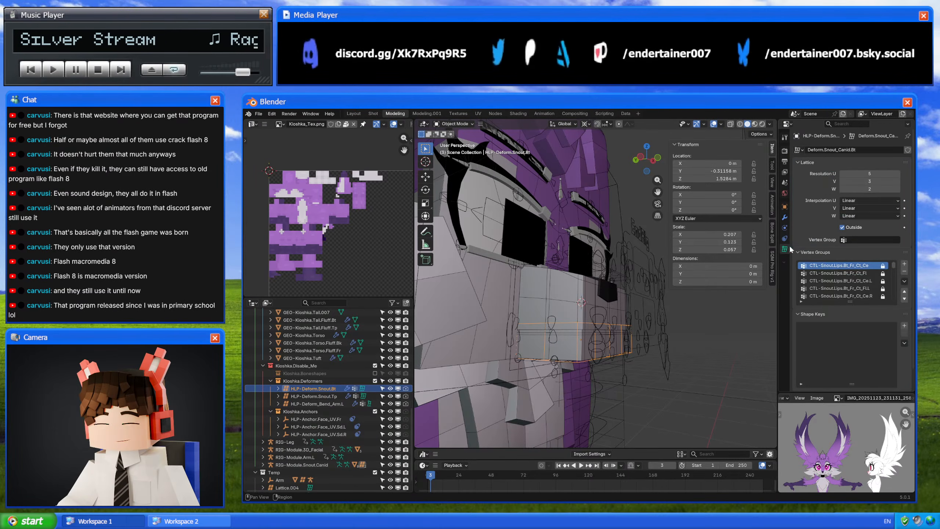
{"action": "double_click", "coordinate": [835, 150]}
{"action": "key", "text": "Return"}
{"action": "left_click", "coordinate": [314, 396]}
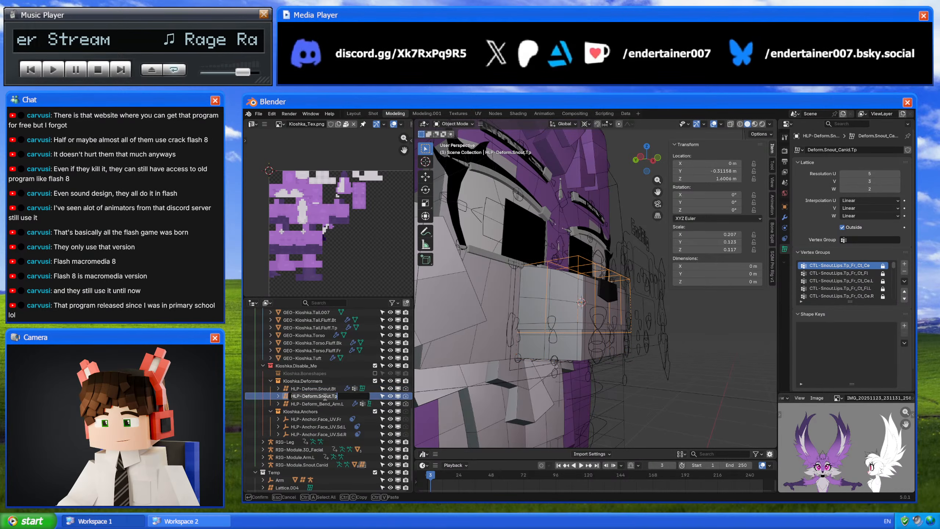
{"action": "triple_click", "coordinate": [843, 150]}
{"action": "key", "text": "ctrl+v"}
{"action": "key", "text": "Return"}
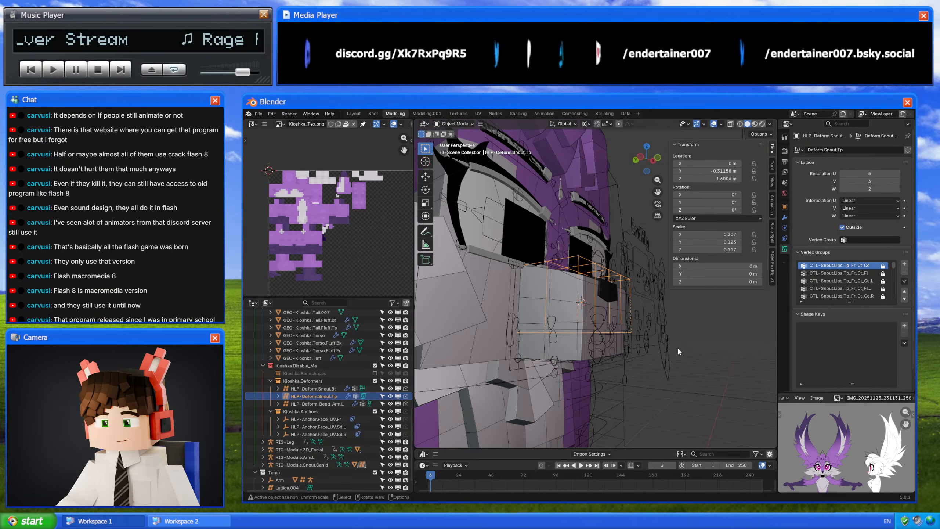
- Isolate the snout deform lattices, upper and lower snout meshes, both teeth meshes and the snout rig, and clear the selection
{"action": "middle_click_drag", "start_coordinate": [678, 348], "coordinate": [680, 364]}
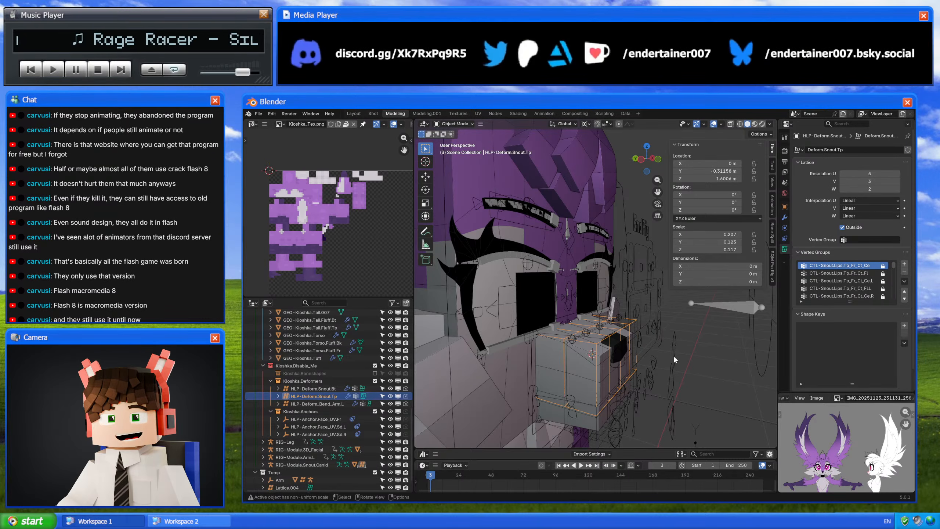
{"action": "left_click", "coordinate": [313, 389], "text": "shift"}
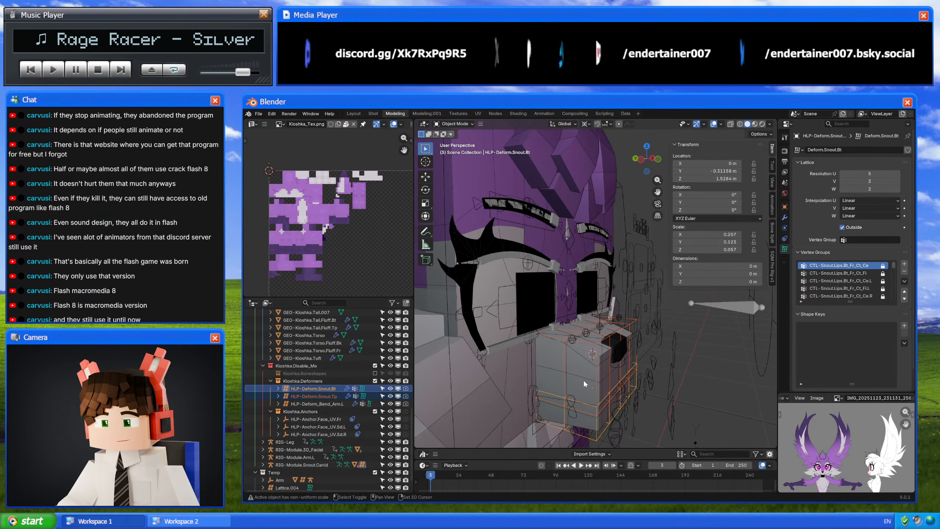
{"action": "left_click", "coordinate": [583, 380], "text": "shift"}
{"action": "scroll", "coordinate": [341, 406], "scroll_direction": "up", "scroll_amount": 8}
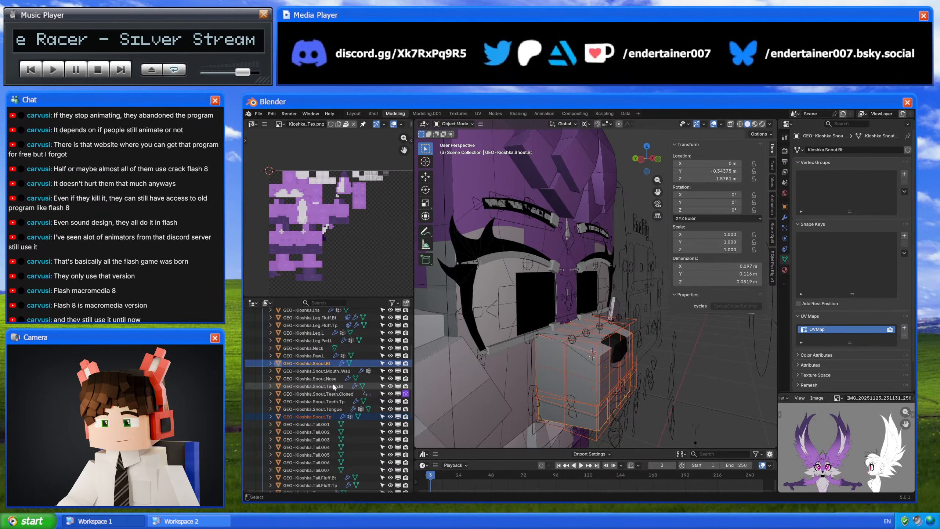
{"action": "left_click", "coordinate": [338, 386], "text": "shift"}
{"action": "left_click", "coordinate": [341, 401], "text": "shift"}
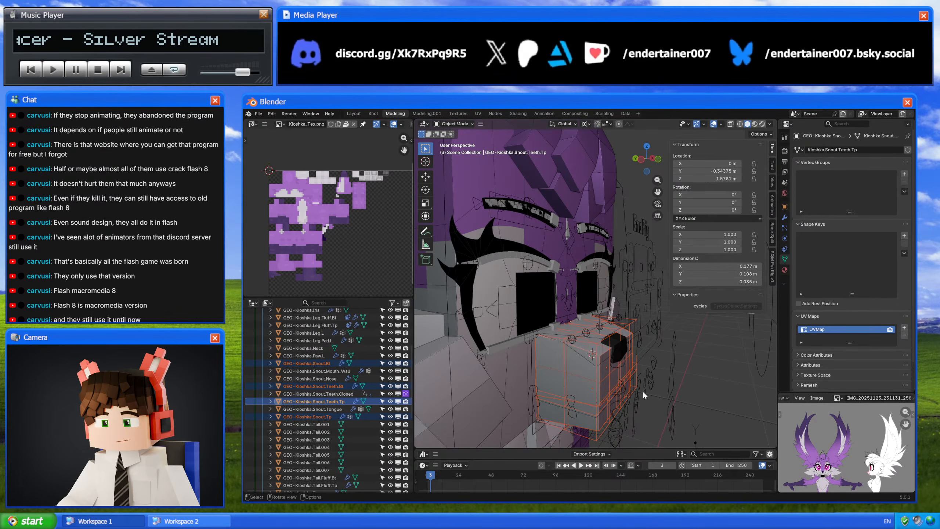
{"action": "middle_click_drag", "start_coordinate": [642, 391], "coordinate": [584, 260]}
{"action": "left_click", "coordinate": [651, 347], "text": "shift"}
{"action": "key", "text": "KP_Divide"}
{"action": "left_click", "coordinate": [698, 336]}
{"action": "left_click", "coordinate": [604, 293]}
- Save the file as a new incremental version
{"action": "left_click", "coordinate": [258, 114]}
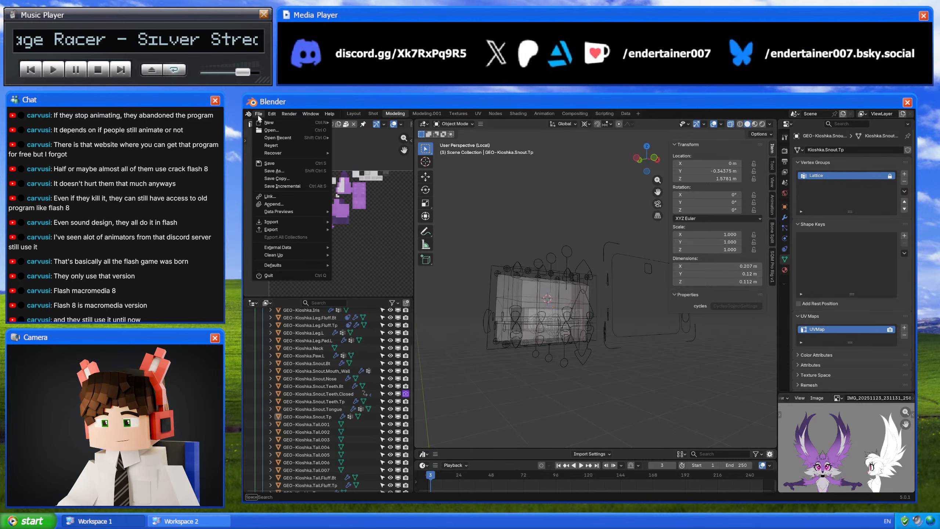
{"action": "left_click", "coordinate": [302, 186]}
{"action": "middle_click_drag", "start_coordinate": [516, 246], "coordinate": [612, 470]}
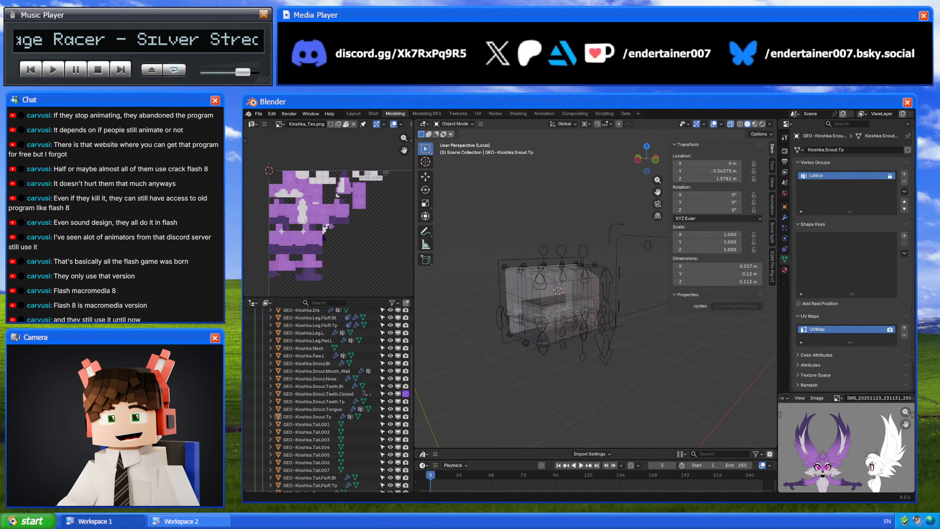
{"action": "middle_click_drag", "start_coordinate": [571, 238], "coordinate": [594, 265]}
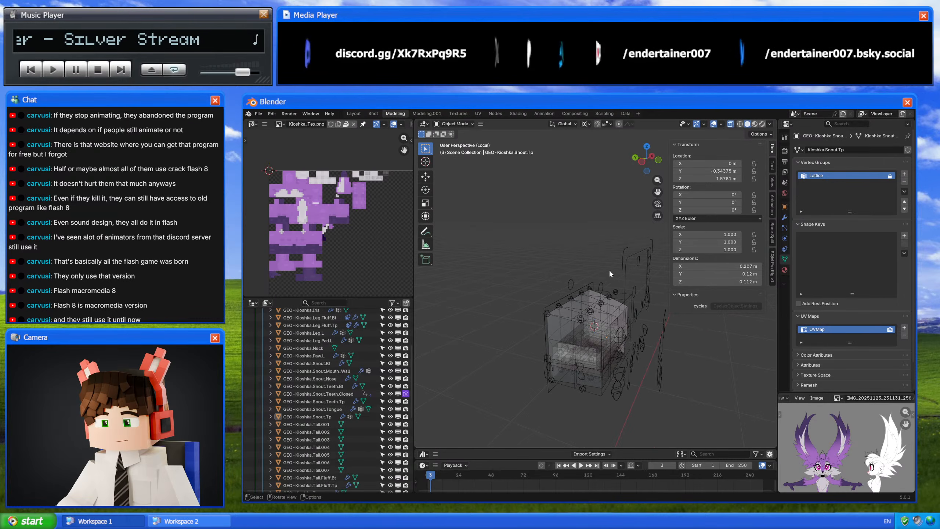
- Snap the 3D cursor to the middle side control point along the top of the upper snout lattice
{"action": "left_click", "coordinate": [628, 296]}
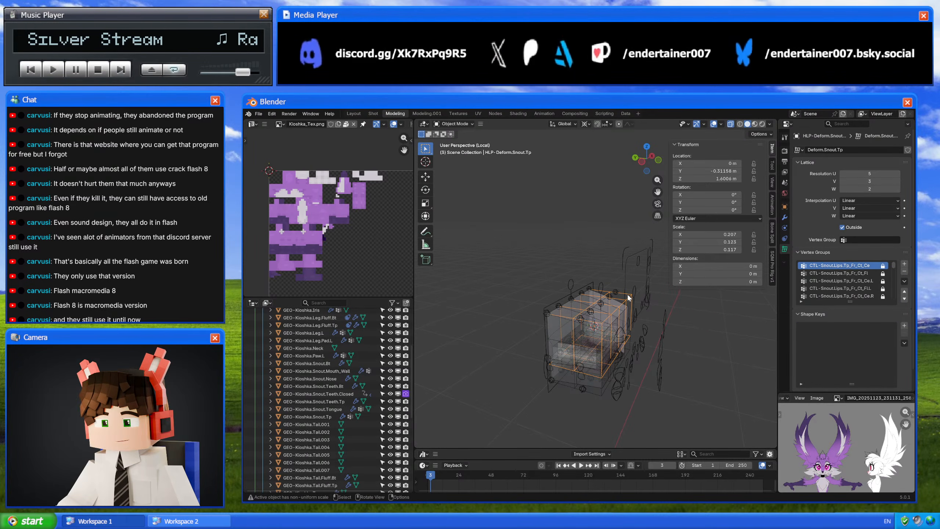
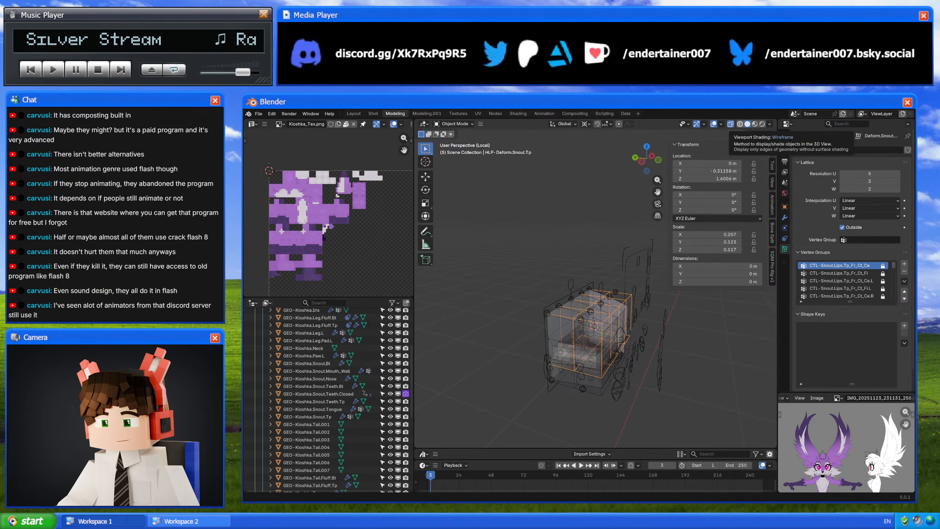
{"action": "middle_click_drag", "start_coordinate": [580, 353], "coordinate": [566, 314], "text": "shift"}
{"action": "middle_click_drag", "start_coordinate": [565, 315], "coordinate": [605, 326]}
{"action": "scroll", "coordinate": [611, 329], "scroll_direction": "up", "scroll_amount": 3}
{"action": "key", "text": "KP_Decimal"}
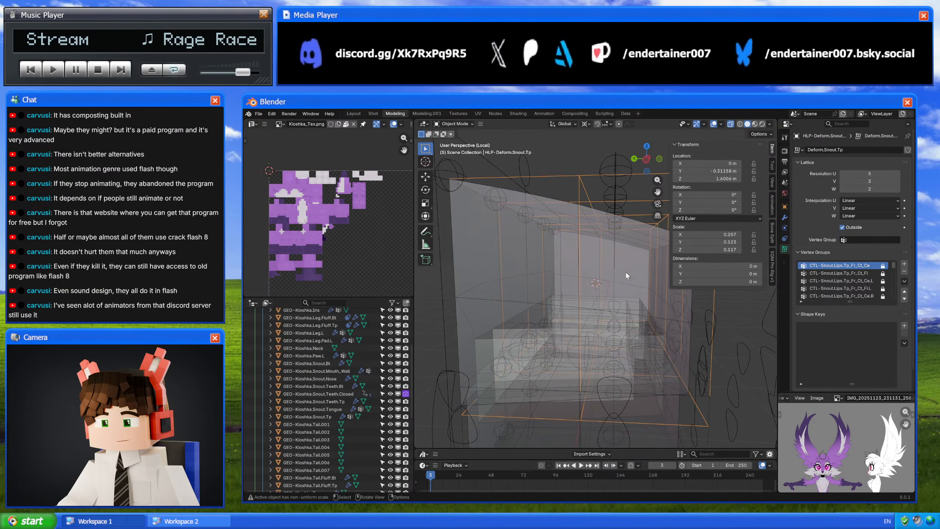
{"action": "scroll", "coordinate": [628, 275], "scroll_direction": "down", "scroll_amount": 3}
{"action": "middle_click_drag", "start_coordinate": [627, 275], "coordinate": [574, 231]}
{"action": "key", "text": "Tab"}
{"action": "left_click", "coordinate": [582, 244]}
{"action": "key", "text": "shift+s"}
{"action": "left_click", "coordinate": [607, 331]}
{"action": "key", "text": "Tab"}
- Snap the middle side upper lip bone to the 3D cursor, copy its head Y value, and undo the snap
{"action": "left_click", "coordinate": [608, 235]}
{"action": "key", "text": "Tab"}
{"action": "left_click", "coordinate": [563, 227]}
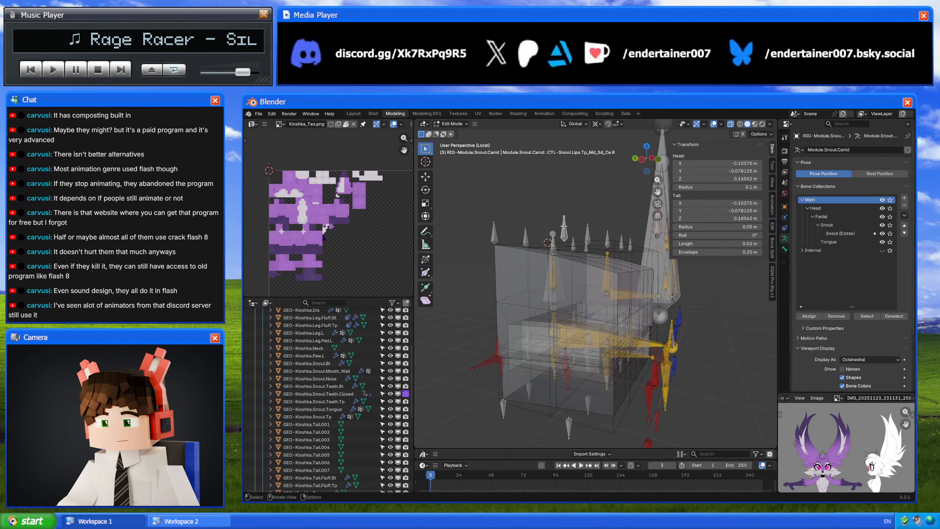
{"action": "key", "text": "shift+s"}
{"action": "left_click", "coordinate": [595, 173]}
{"action": "left_click", "coordinate": [692, 171]}
{"action": "key", "text": "ctrl+c"}
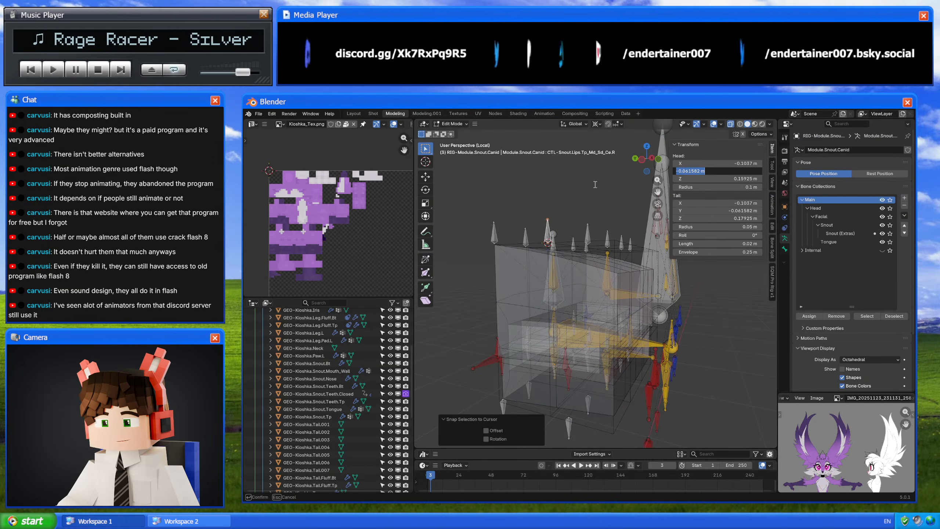
{"action": "key", "text": "Return"}
{"action": "key", "text": "ctrl+z"}
{"action": "key", "text": "ctrl+z"}
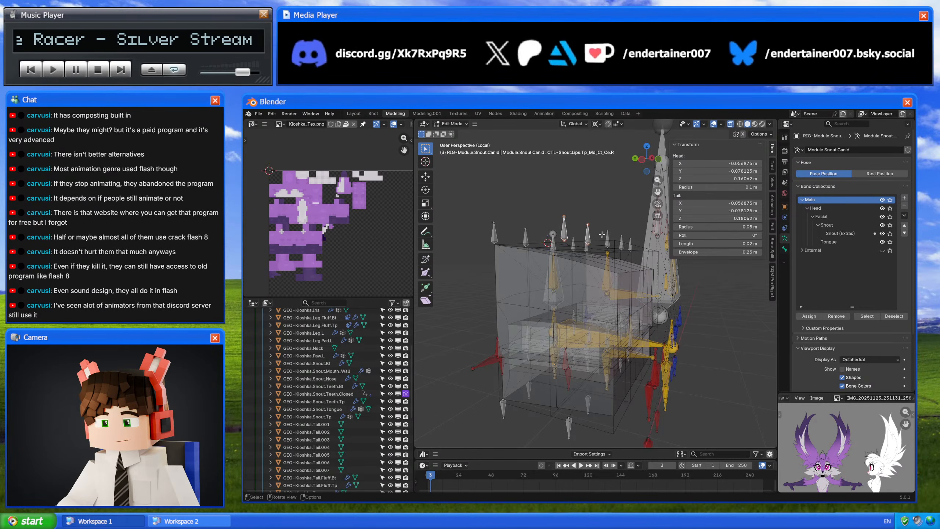
- Select the middle row of upper lip bones and set their head and tail Y to -0.061582 m
{"action": "key", "text": "ctrl+Tab"}
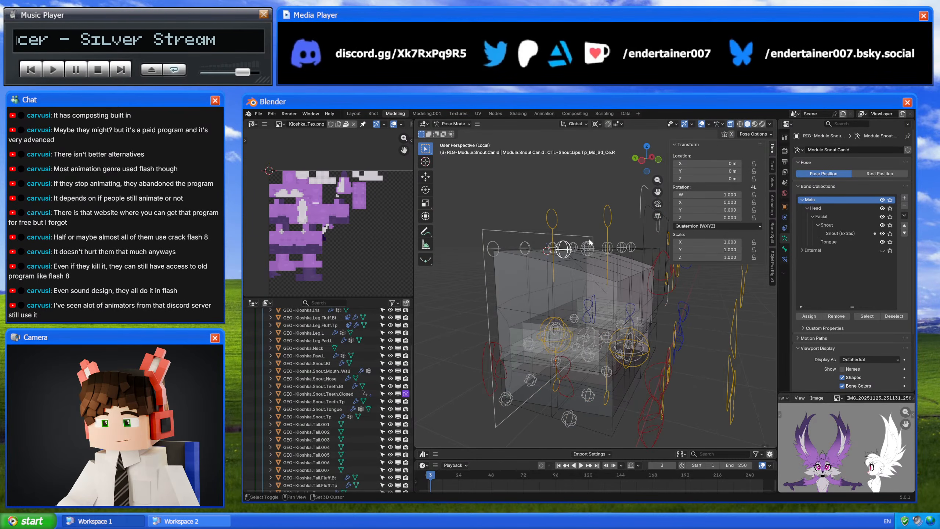
{"action": "left_click", "coordinate": [608, 248], "text": "shift"}
{"action": "left_click", "coordinate": [622, 248], "text": "shift"}
{"action": "left_click", "coordinate": [631, 248], "text": "shift"}
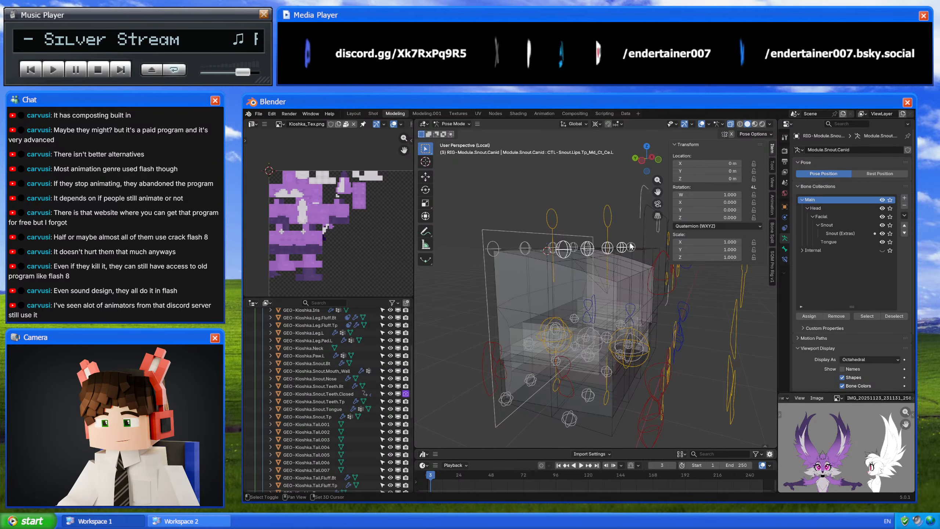
{"action": "middle_click_drag", "start_coordinate": [627, 292], "coordinate": [488, 329]}
{"action": "scroll", "coordinate": [623, 280], "scroll_direction": "up", "scroll_amount": 3}
{"action": "left_click", "coordinate": [501, 346], "text": "shift"}
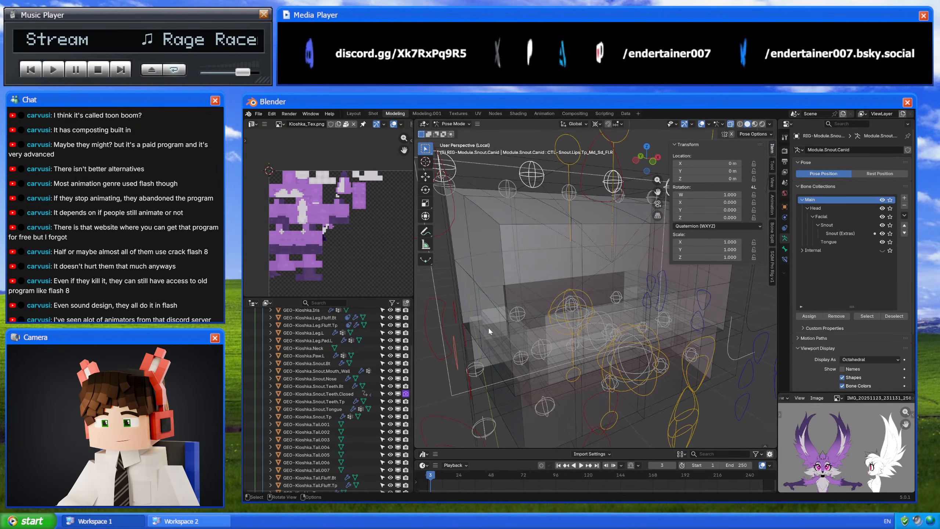
{"action": "left_click", "coordinate": [542, 339], "text": "shift"}
{"action": "scroll", "coordinate": [540, 336], "scroll_direction": "up", "scroll_amount": 3}
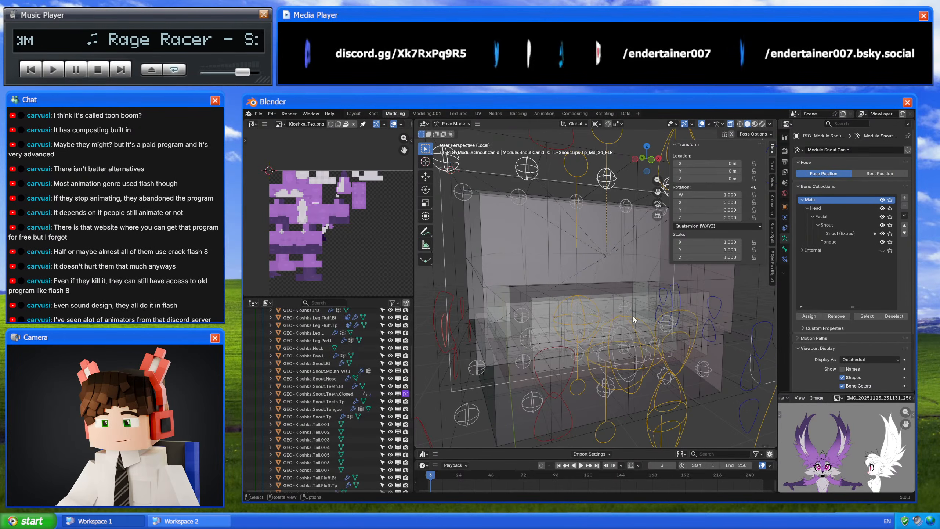
{"action": "key", "text": "Tab"}
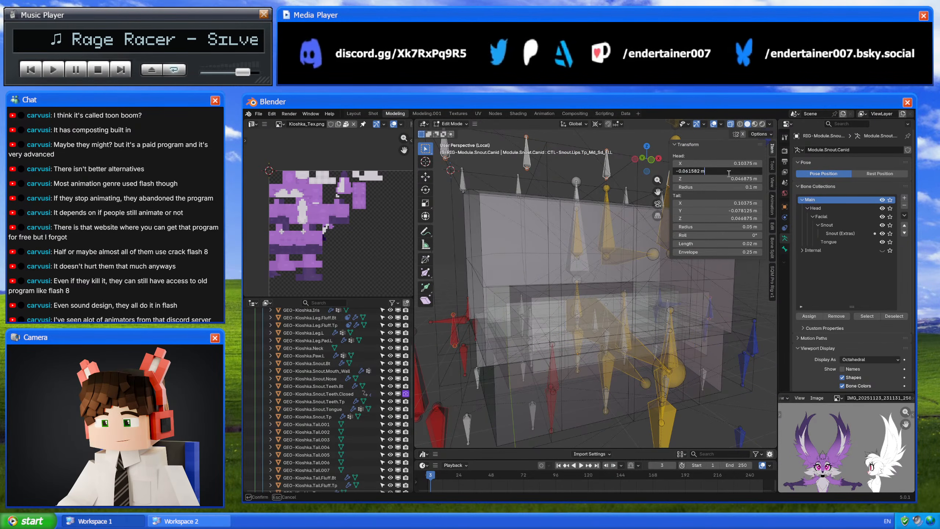
{"action": "left_click_drag", "start_coordinate": [737, 171], "coordinate": [751, 171]}
{"action": "left_click", "coordinate": [737, 211]}
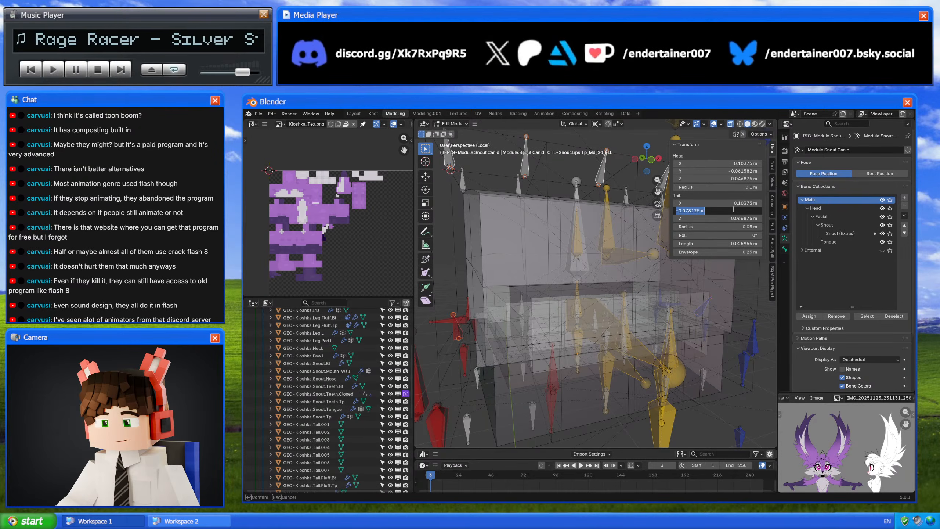
{"action": "key", "text": "ctrl+v"}
{"action": "key", "text": "Return"}
- Pose the lower snout root control downward along Z to separate the lower snout from the upper snout
{"action": "middle_click_drag", "start_coordinate": [499, 293], "coordinate": [542, 285]}
{"action": "key", "text": "Tab"}
{"action": "middle_click_drag", "start_coordinate": [567, 318], "coordinate": [696, 352]}
{"action": "left_click", "coordinate": [716, 330]}
{"action": "key", "text": "g"}
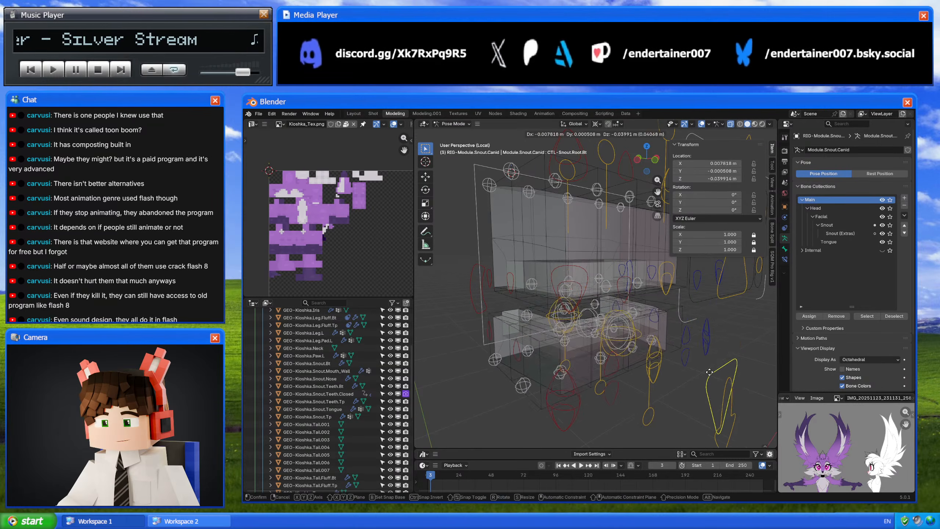
{"action": "right_click", "coordinate": [712, 365]}
{"action": "key", "text": "g"}
{"action": "key", "text": "z"}
{"action": "left_click", "coordinate": [703, 150]}
{"action": "middle_click_drag", "start_coordinate": [594, 270], "coordinate": [600, 293]}
- Set the head and tail Y of the middle lip bones along the upper snout's lower edge to -0.061582 m
{"action": "left_click", "coordinate": [610, 291]}
{"action": "key", "text": "Tab"}
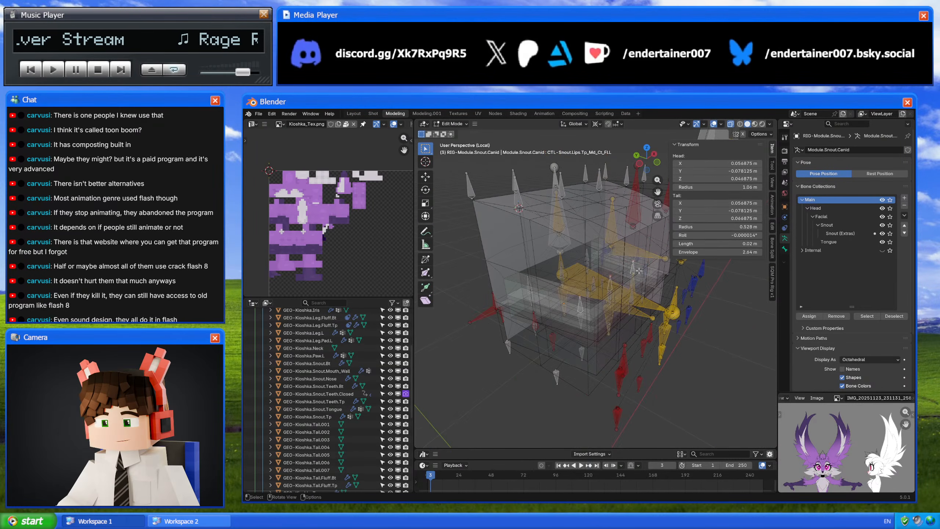
{"action": "left_click", "coordinate": [737, 172]}
{"action": "left_click", "coordinate": [737, 172]}
{"action": "key", "text": "Escape"}
{"action": "key", "text": "ctrl+c"}
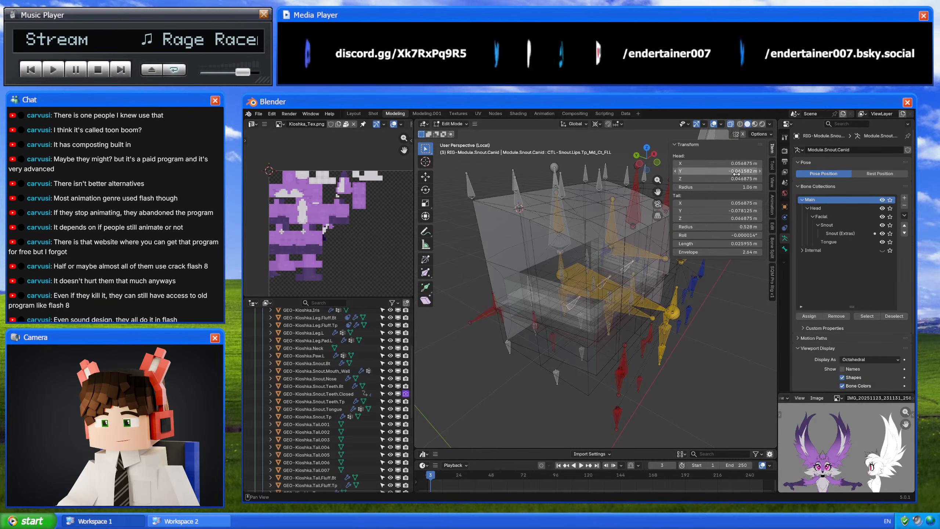
{"action": "key", "text": "ctrl+v"}
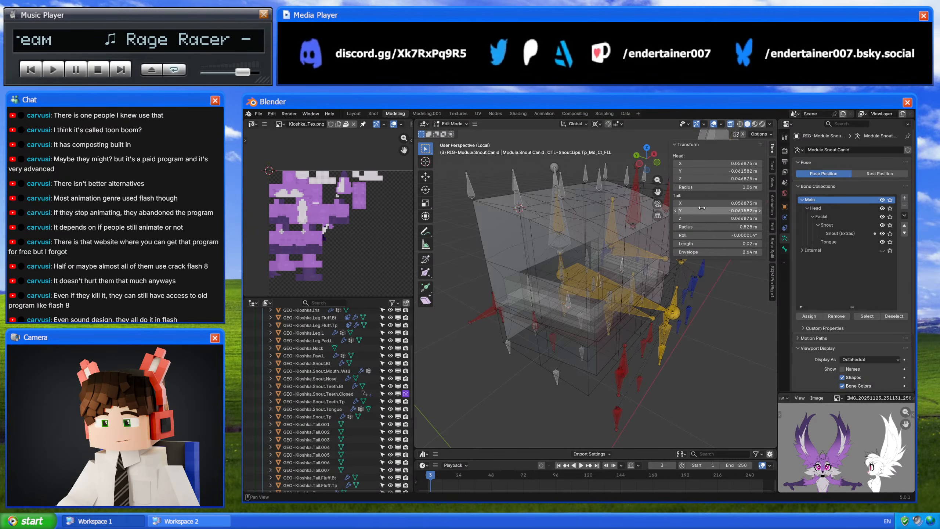
{"action": "key", "text": "Tab"}
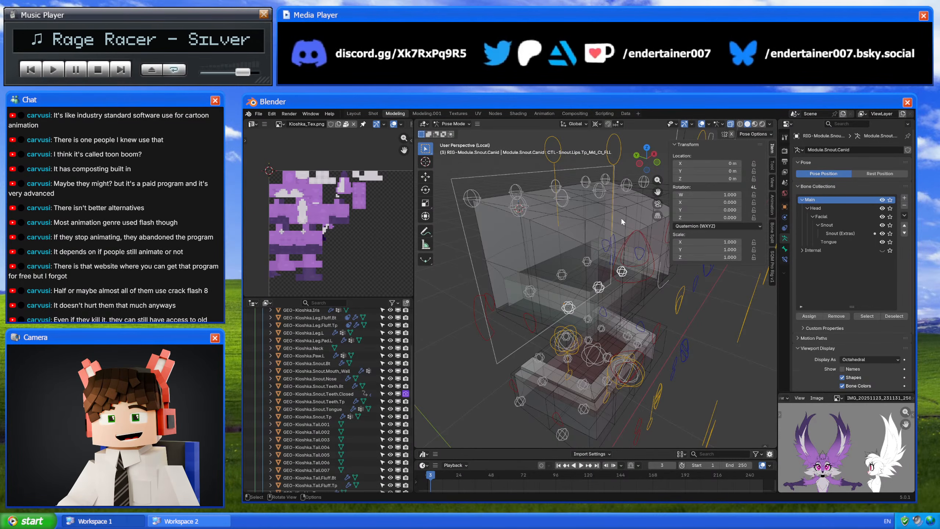
- Select the middle row of lower lip bones and set their head and tail Y to -0.061582 m
{"action": "middle_click_drag", "start_coordinate": [621, 217], "coordinate": [601, 303]}
{"action": "left_click", "coordinate": [588, 345]}
{"action": "left_click", "coordinate": [598, 322], "text": "shift"}
{"action": "scroll", "coordinate": [601, 304], "scroll_direction": "up", "scroll_amount": 2}
{"action": "left_click", "coordinate": [632, 277], "text": "shift"}
{"action": "middle_click_drag", "start_coordinate": [635, 276], "coordinate": [625, 279], "text": "shift"}
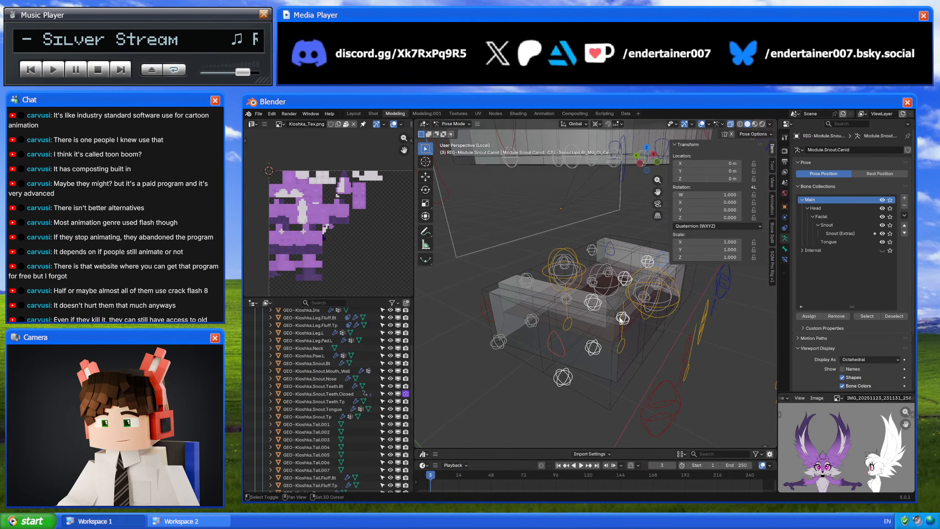
{"action": "middle_click_drag", "start_coordinate": [624, 337], "coordinate": [613, 334], "text": "shift"}
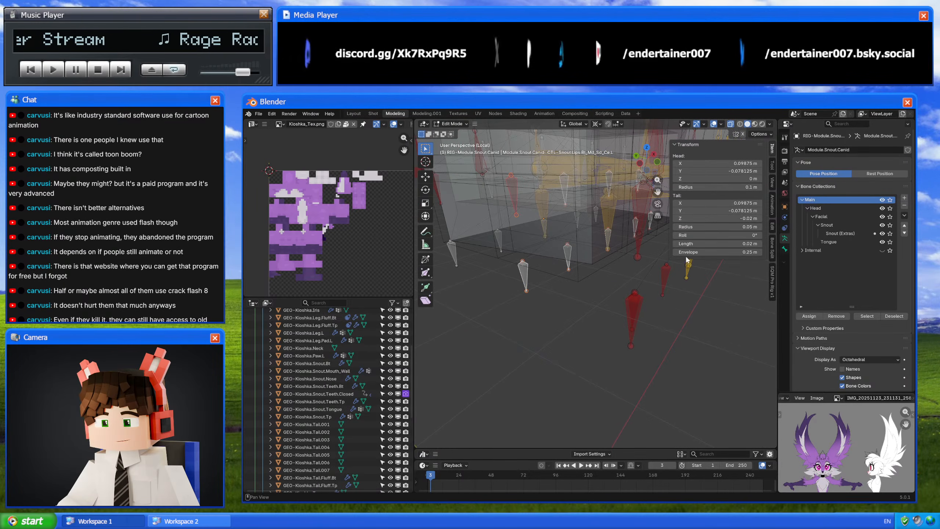
{"action": "key", "text": "Tab"}
{"action": "left_click_drag", "start_coordinate": [730, 171], "coordinate": [746, 171]}
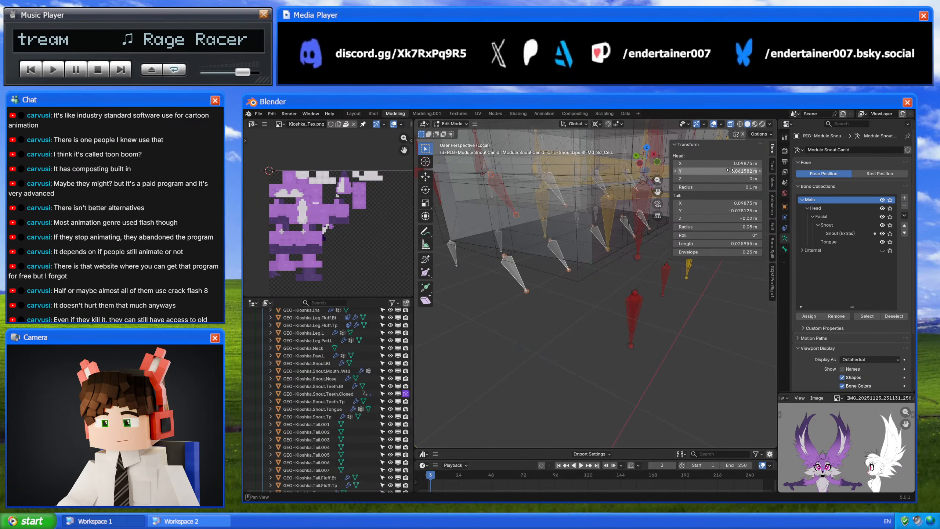
{"action": "left_click", "coordinate": [732, 209]}
{"action": "key", "text": "ctrl+v"}
{"action": "key", "text": "Return"}
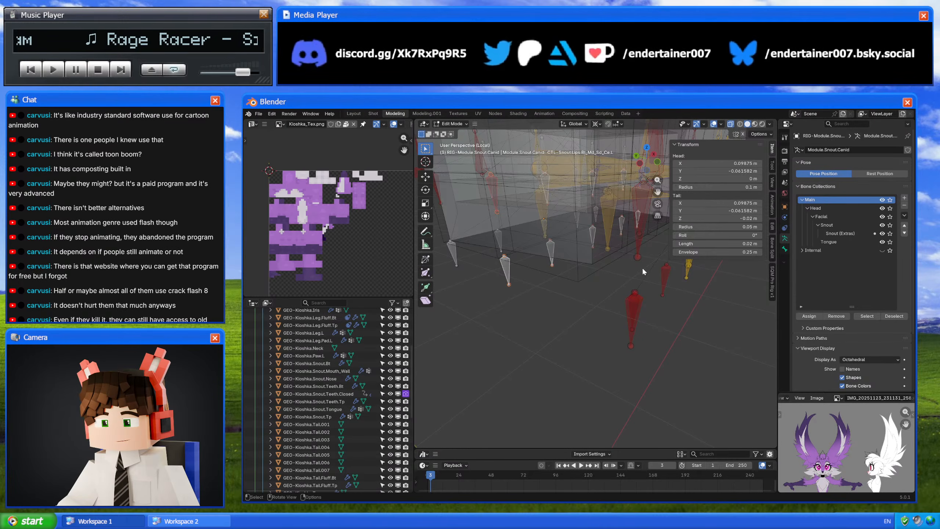
{"action": "key", "text": "Tab"}
- Set the head and tail Y of the middle snout root bones to -0.061582 m
{"action": "middle_click_drag", "start_coordinate": [584, 338], "coordinate": [613, 340]}
{"action": "middle_click_drag", "start_coordinate": [629, 316], "coordinate": [630, 326]}
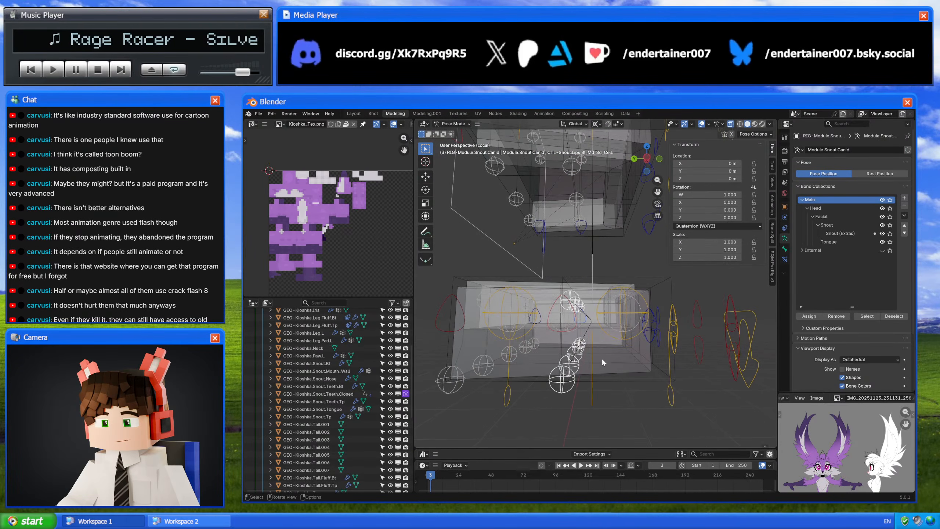
{"action": "left_click", "coordinate": [596, 360]}
{"action": "middle_click_drag", "start_coordinate": [585, 219], "coordinate": [559, 288], "text": "shift"}
{"action": "scroll", "coordinate": [578, 241], "scroll_direction": "down", "scroll_amount": 4}
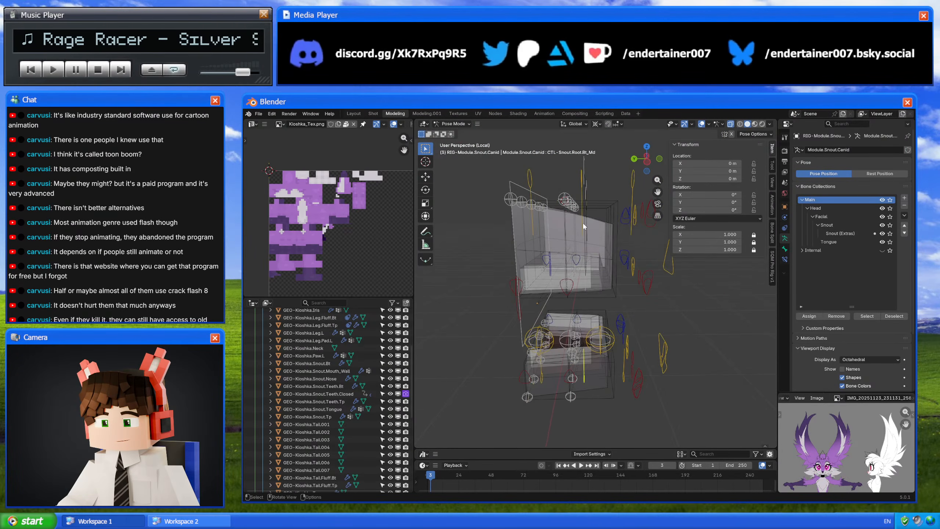
{"action": "left_click", "coordinate": [579, 169]}
{"action": "key", "text": "Tab"}
{"action": "double_click", "coordinate": [721, 171]}
{"action": "key", "text": "Return"}
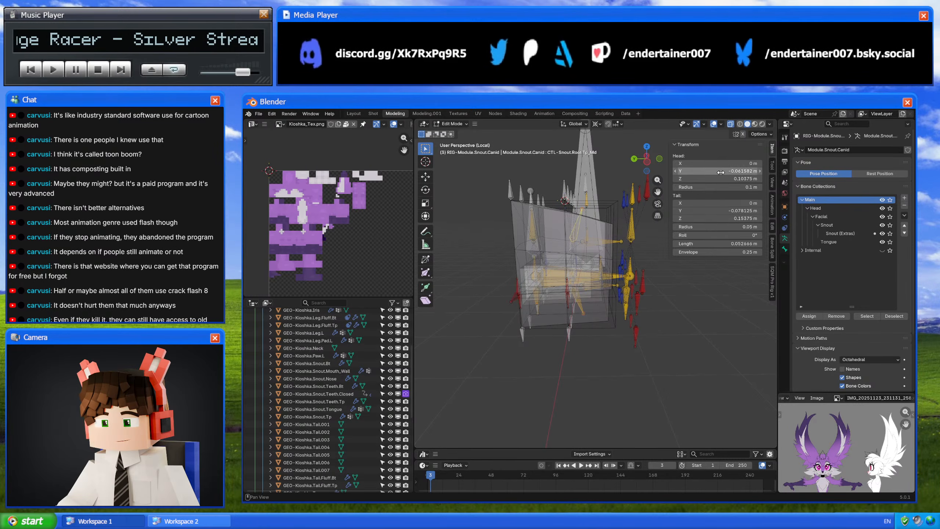
{"action": "double_click", "coordinate": [738, 210]}
{"action": "key", "text": "ctrl+v"}
{"action": "key", "text": "Return"}
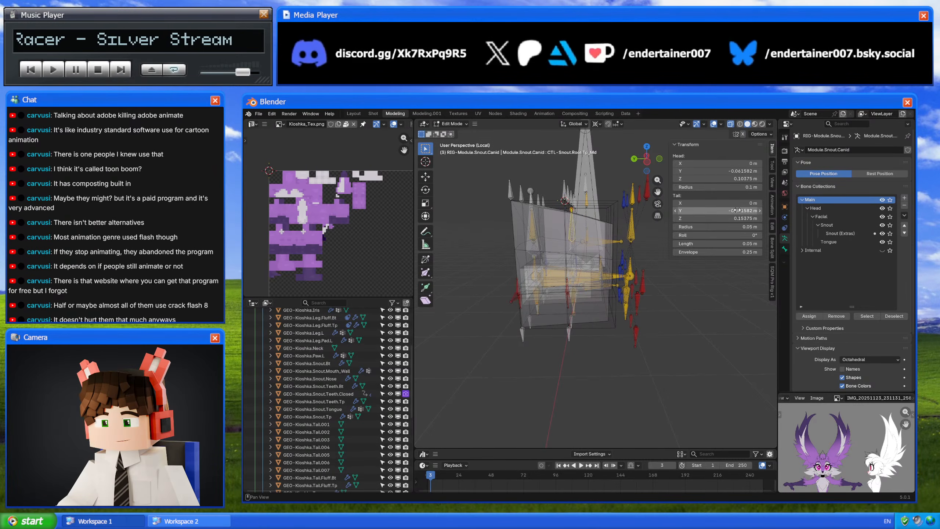
{"action": "key", "text": "Tab"}
- Snap the 3D cursor to a top corner control point of the upper snout lattice
{"action": "middle_click_drag", "start_coordinate": [592, 274], "coordinate": [612, 252]}
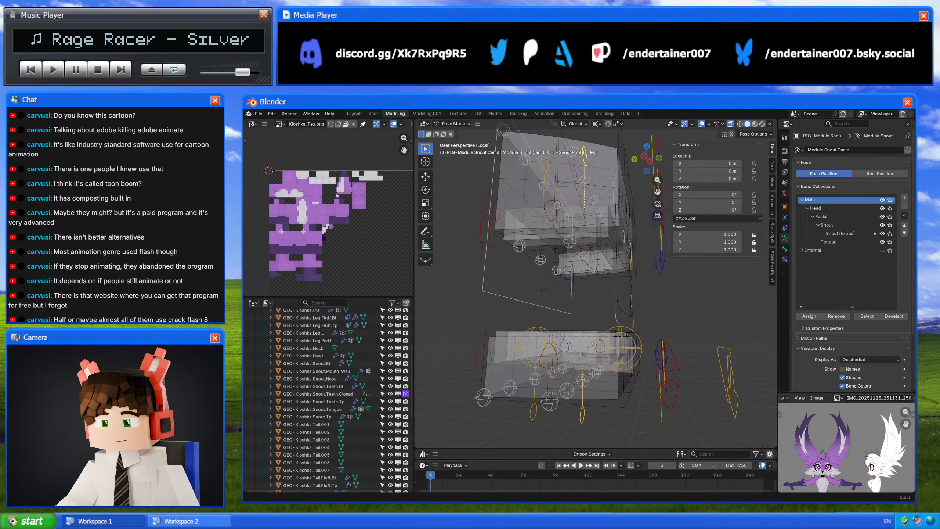
{"action": "middle_click_drag", "start_coordinate": [611, 249], "coordinate": [591, 263]}
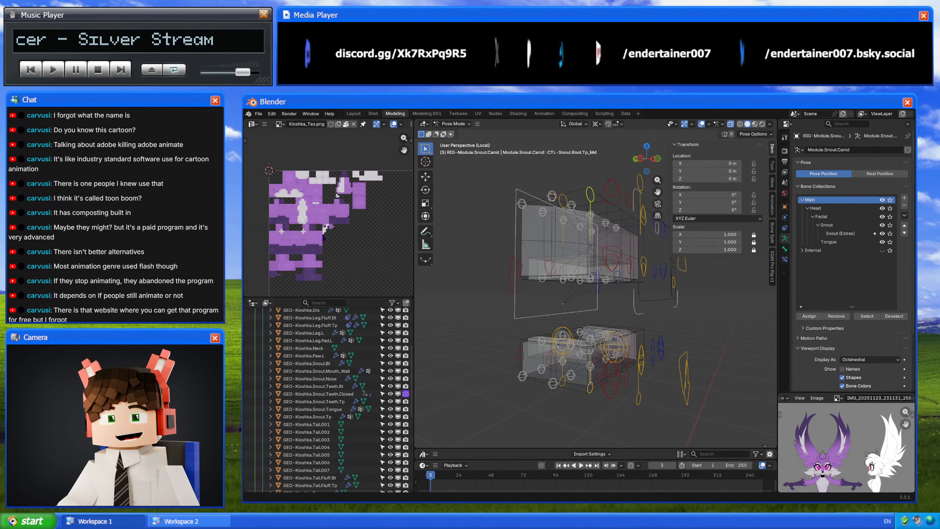
{"action": "middle_click_drag", "start_coordinate": [605, 253], "coordinate": [592, 296], "text": "shift"}
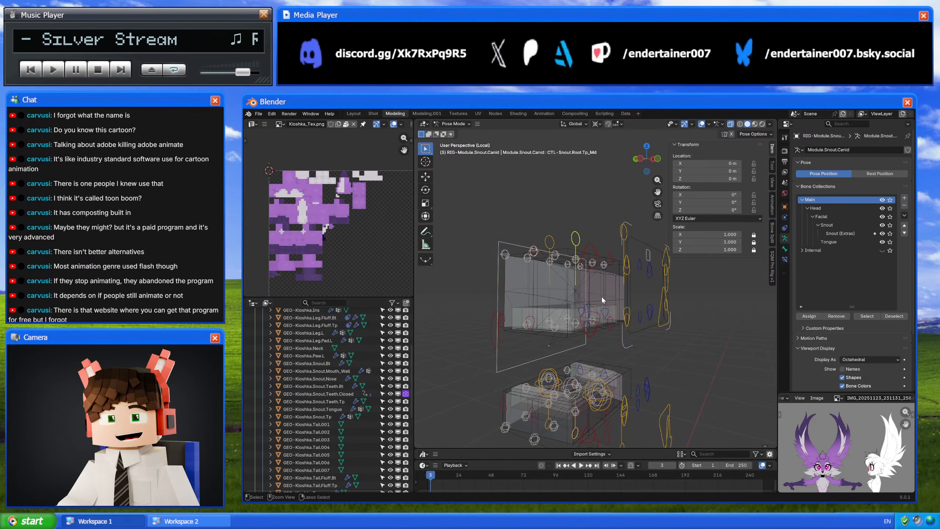
{"action": "key", "text": "ctrl+Tab"}
{"action": "left_click", "coordinate": [571, 252]}
{"action": "key", "text": "Tab"}
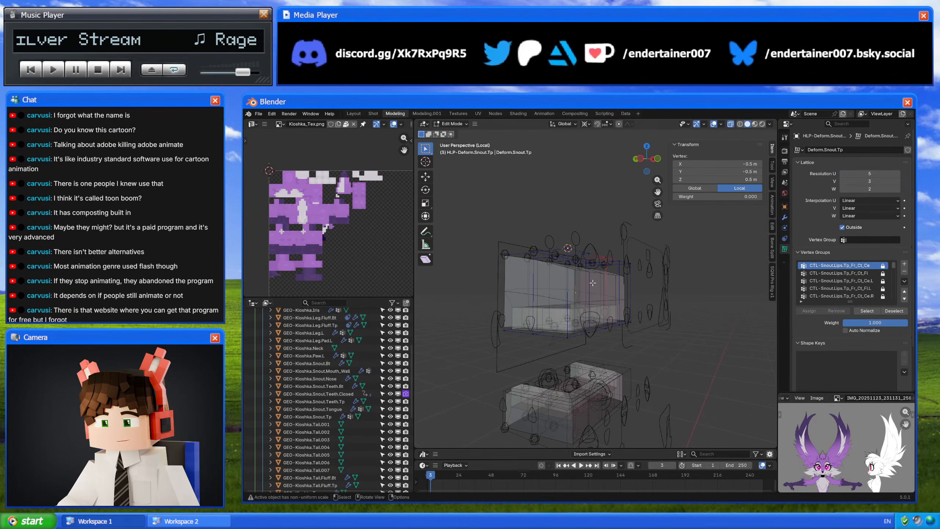
{"action": "key", "text": "Tab"}
- Snap the CTL-Snout.Lips.Tp_Sd_Ce.R bone to the 3D cursor, copy its head Y value, and undo the snap
{"action": "left_click", "coordinate": [582, 236]}
{"action": "key", "text": "Tab"}
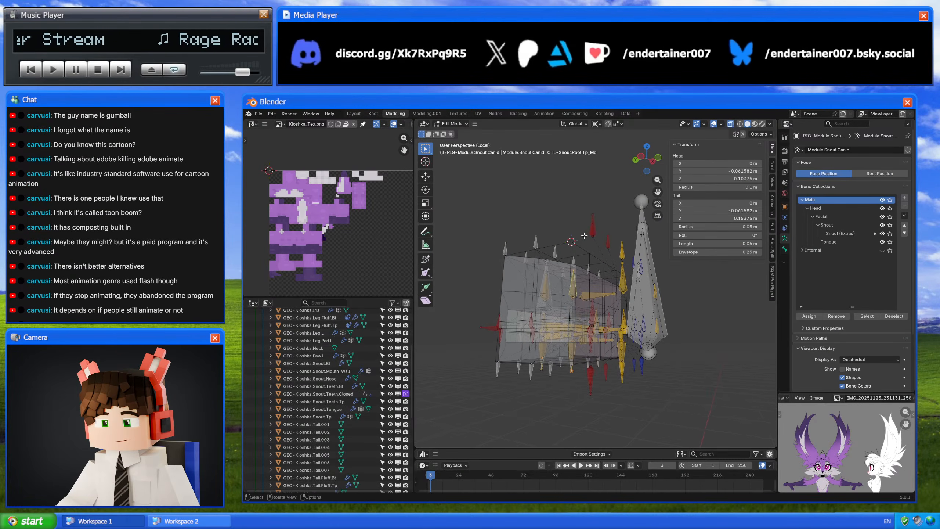
{"action": "left_click", "coordinate": [572, 231]}
{"action": "key", "text": "shift+s"}
{"action": "left_click", "coordinate": [706, 171]}
{"action": "key", "text": "ctrl+c"}
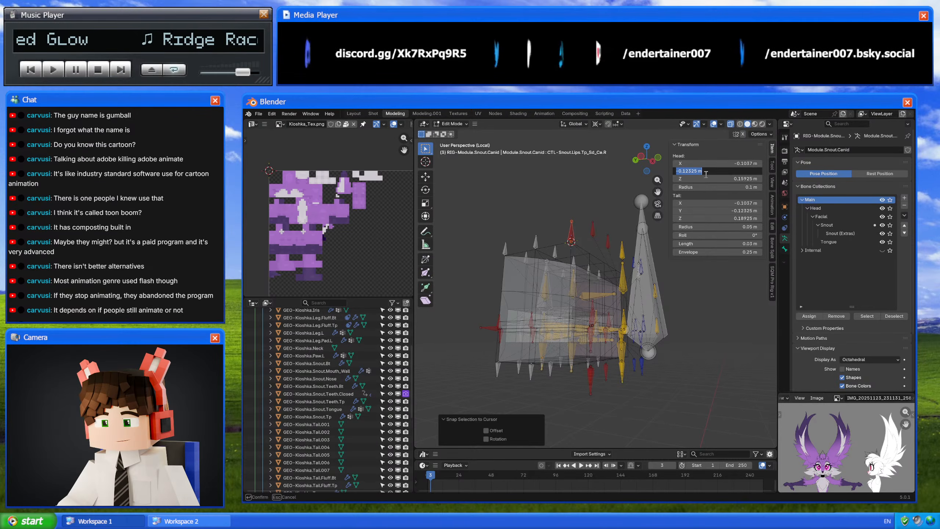
{"action": "key", "text": "Escape"}
{"action": "key", "text": "ctrl+z"}
{"action": "key", "text": "ctrl+z"}
- Leave bone editing and put the snout rig back in Pose Mode
{"action": "key", "text": "ctrl+Tab"}
{"action": "middle_click_drag", "start_coordinate": [591, 222], "coordinate": [592, 220]}
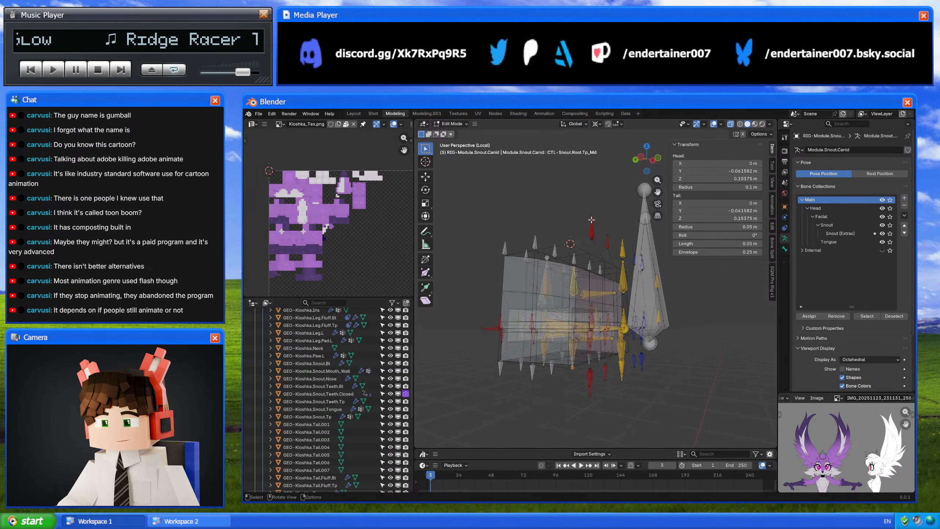
{"action": "key", "text": "Tab"}
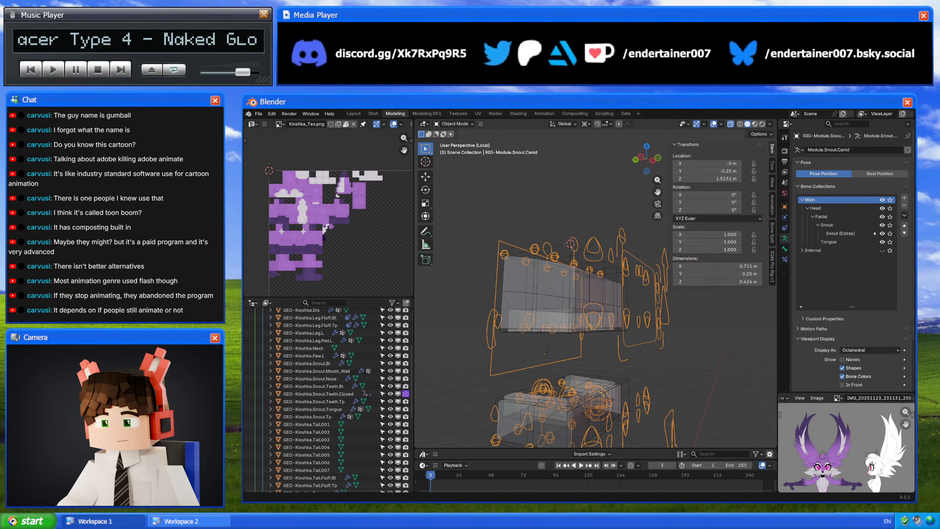
{"action": "middle_click_drag", "start_coordinate": [600, 256], "coordinate": [593, 268], "text": "shift"}
{"action": "scroll", "coordinate": [592, 269], "scroll_direction": "up", "scroll_amount": 1}
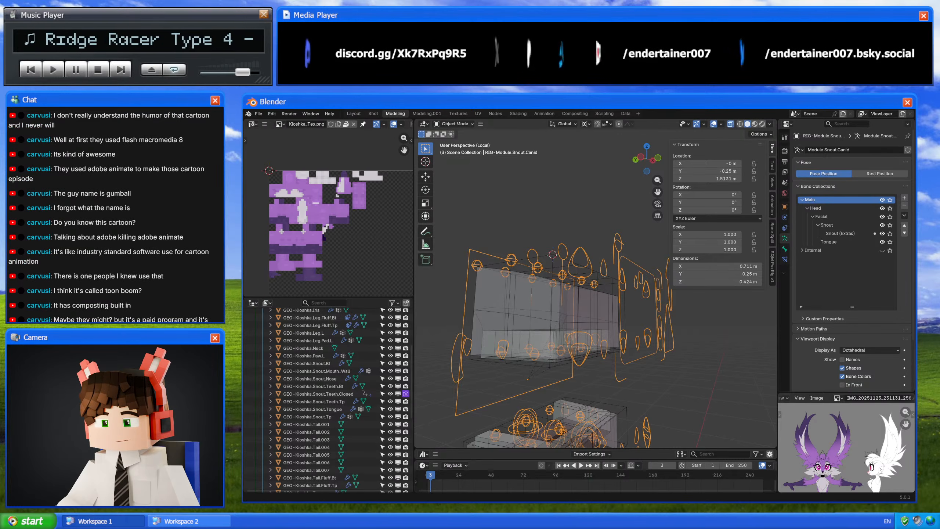
{"action": "key", "text": "ctrl+Tab"}
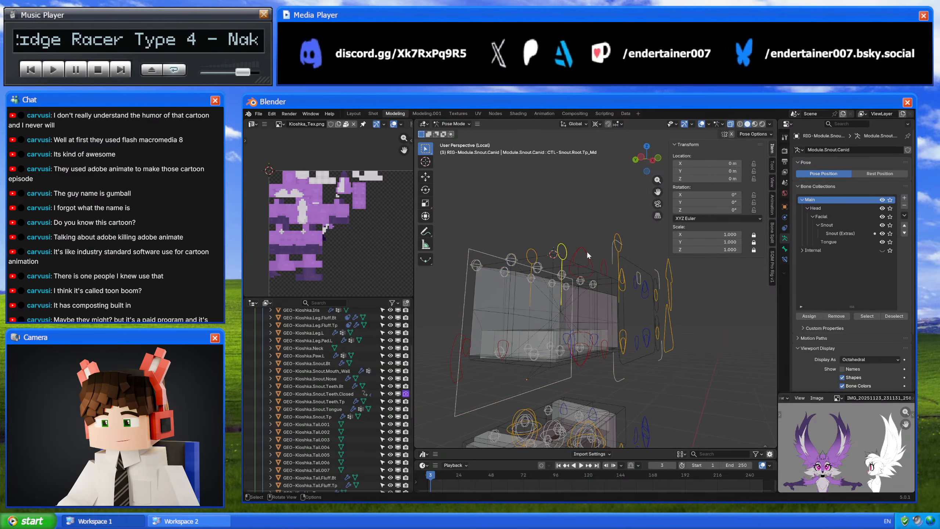
- Set the head and tail Y of the upper snout's top row of front lip control bones to -0.12325 m
{"action": "left_click", "coordinate": [589, 259]}
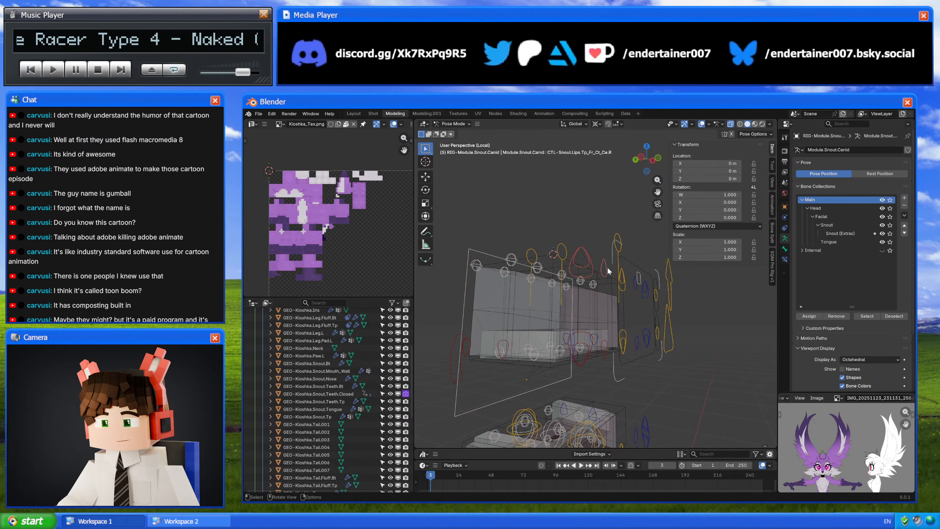
{"action": "middle_click_drag", "start_coordinate": [609, 269], "coordinate": [622, 273]}
{"action": "left_click", "coordinate": [627, 281], "text": "shift"}
{"action": "left_click", "coordinate": [627, 284], "text": "shift"}
{"action": "left_click", "coordinate": [642, 282], "text": "shift"}
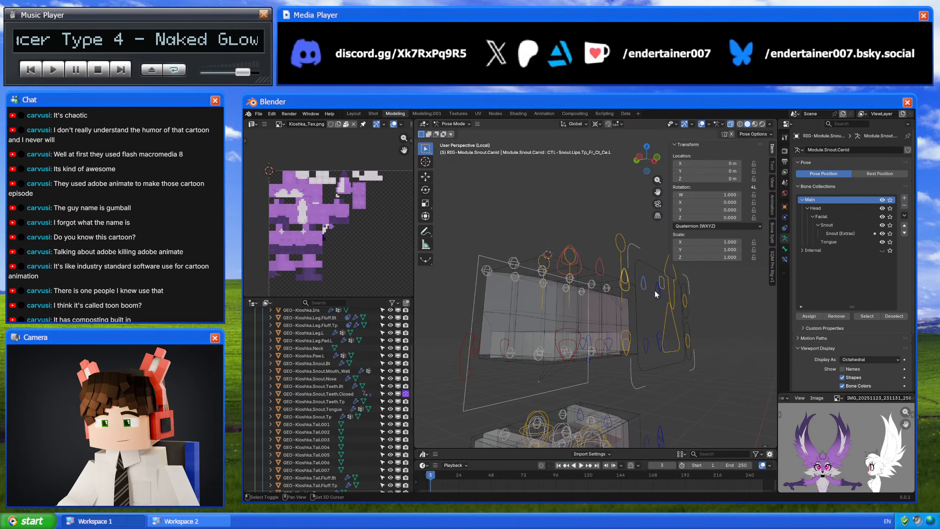
{"action": "left_click", "coordinate": [657, 292], "text": "shift"}
{"action": "key", "text": "Tab"}
{"action": "left_click", "coordinate": [719, 171]}
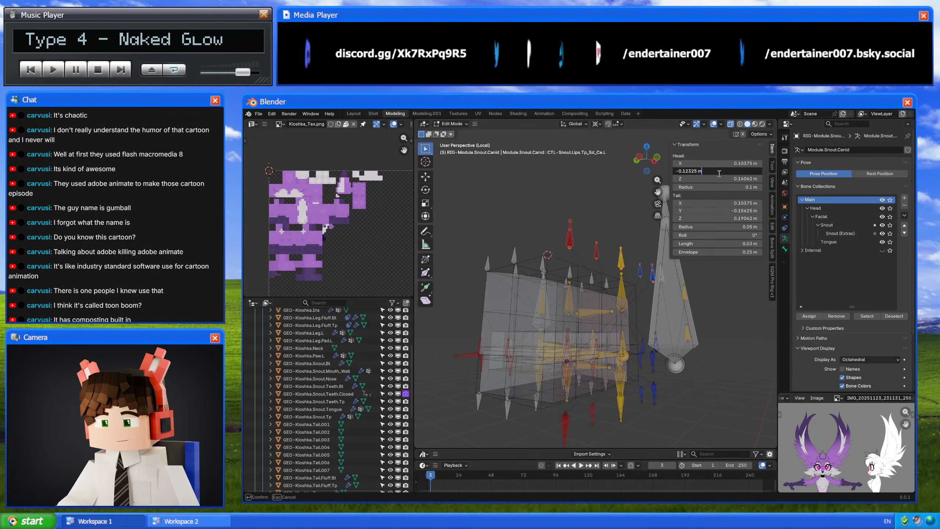
{"action": "key", "text": "alt+Return"}
{"action": "left_click", "coordinate": [728, 213]}
{"action": "key", "text": "ctrl+v"}
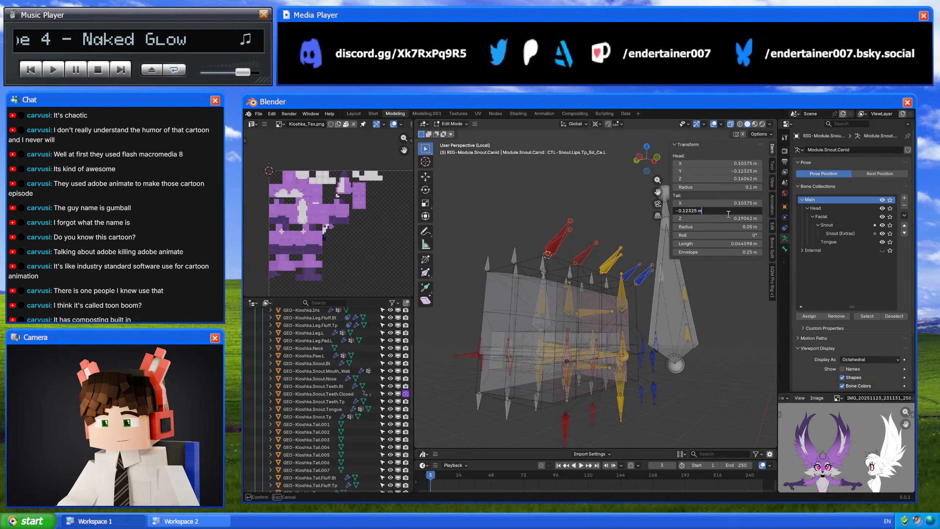
{"action": "key", "text": "alt+Return"}
{"action": "key", "text": "Tab"}
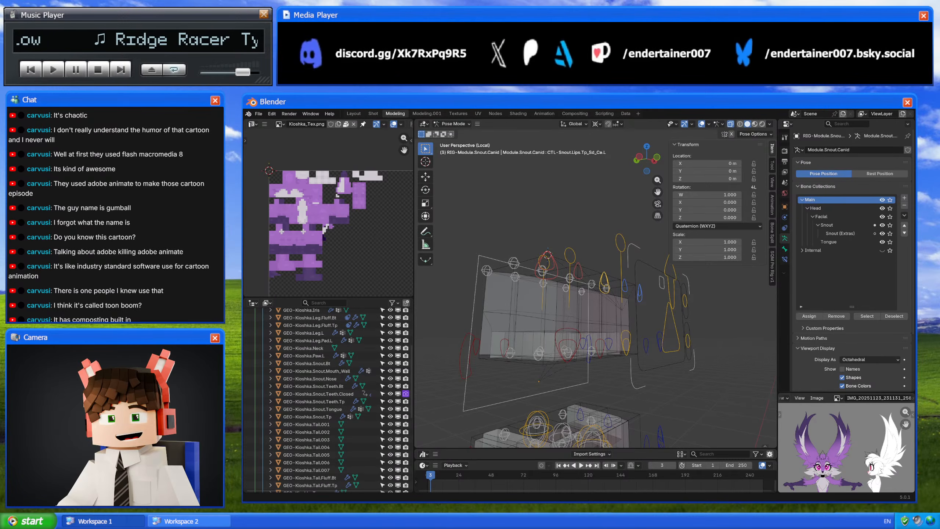
- Set the head and tail Y of the upper snout's bottom row of front lip control bones to -0.12325 m
{"action": "mouse_move", "coordinate": [602, 326]}
{"action": "middle_mouse_down"}
{"action": "mouse_move", "coordinate": [609, 313]}
{"action": "mouse_move", "coordinate": [582, 304]}
{"action": "mouse_move", "coordinate": [600, 312]}
{"action": "middle_mouse_up"}
{"action": "left_click", "coordinate": [566, 299]}
{"action": "left_click", "coordinate": [631, 320]}
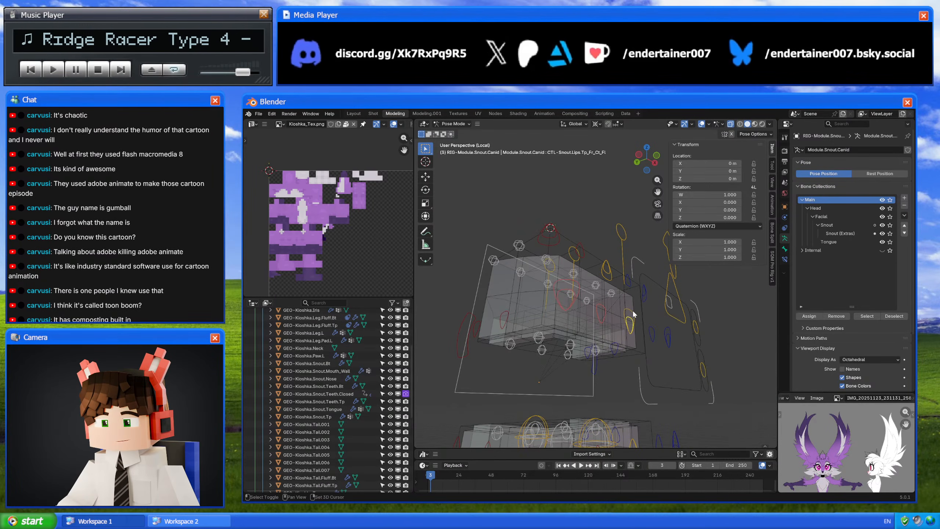
{"action": "left_click", "coordinate": [668, 334]}
{"action": "key", "text": "Tab"}
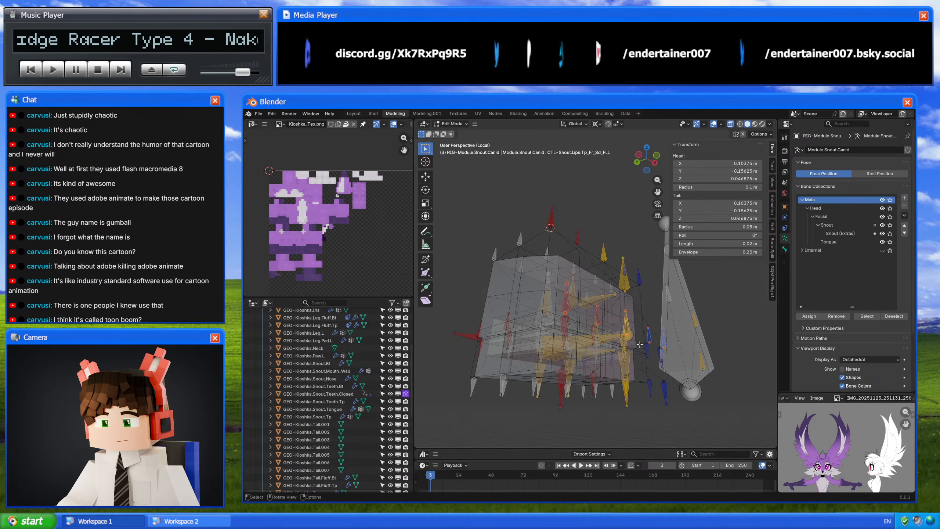
{"action": "double_click", "coordinate": [744, 171]}
{"action": "key", "text": "Return"}
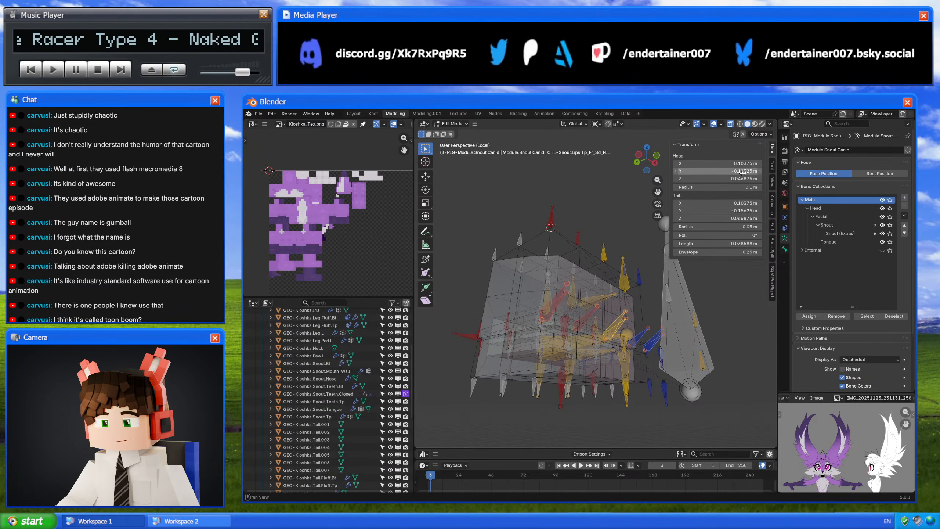
{"action": "double_click", "coordinate": [735, 210]}
{"action": "key", "text": "ctrl+v"}
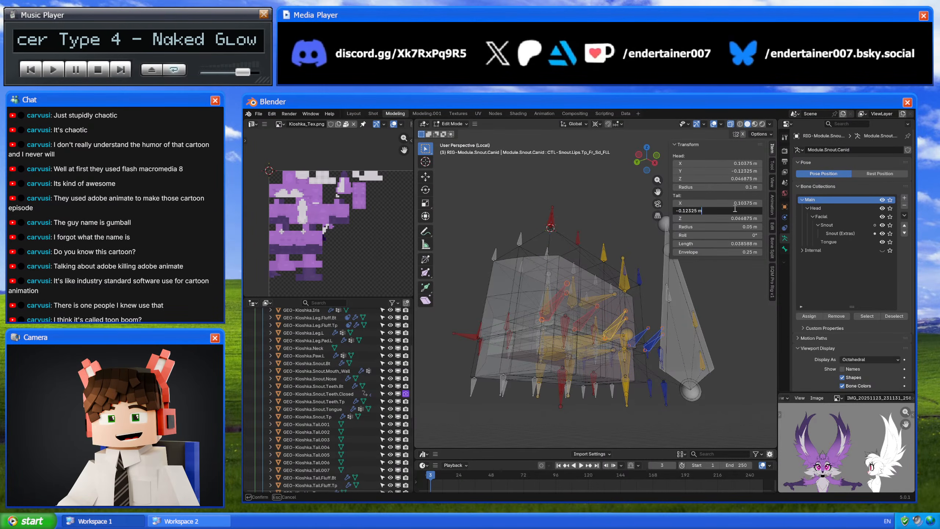
{"action": "key", "text": "Return"}
{"action": "key", "text": "Tab"}
- Select the front CTL-Snout.Lips.Bt control bones of the lower snout, both center and side ones
{"action": "middle_click_drag", "start_coordinate": [570, 302], "coordinate": [605, 272]}
{"action": "left_click", "coordinate": [645, 161]}
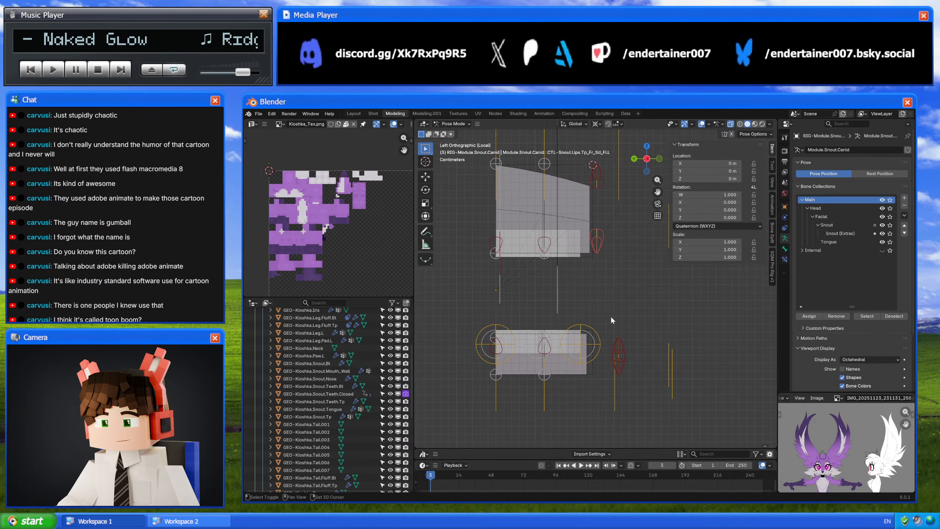
{"action": "mouse_move", "coordinate": [612, 320]}
{"action": "middle_mouse_down", "text": "shift"}
{"action": "mouse_move", "coordinate": [617, 306]}
{"action": "mouse_move", "coordinate": [612, 328]}
{"action": "middle_mouse_up", "text": "shift"}
{"action": "middle_click_drag", "start_coordinate": [579, 364], "coordinate": [606, 392]}
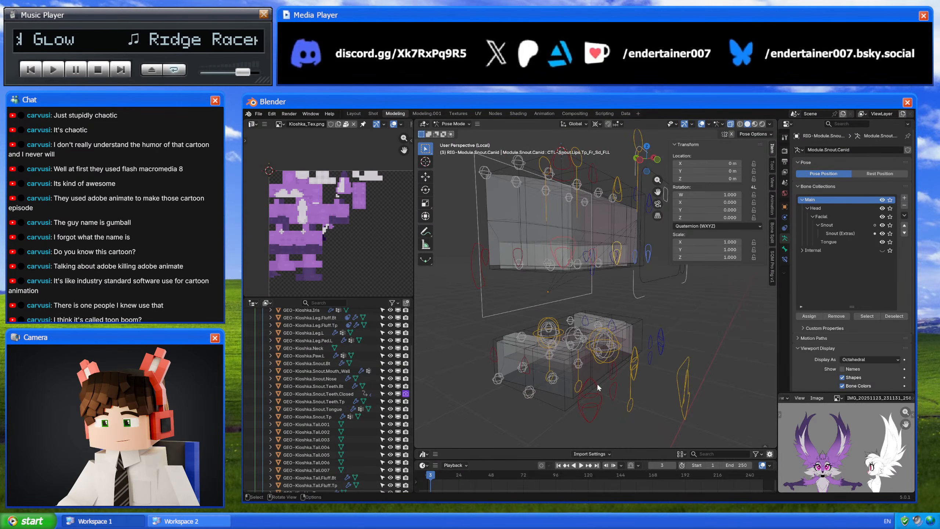
{"action": "left_click", "coordinate": [597, 402], "text": "shift"}
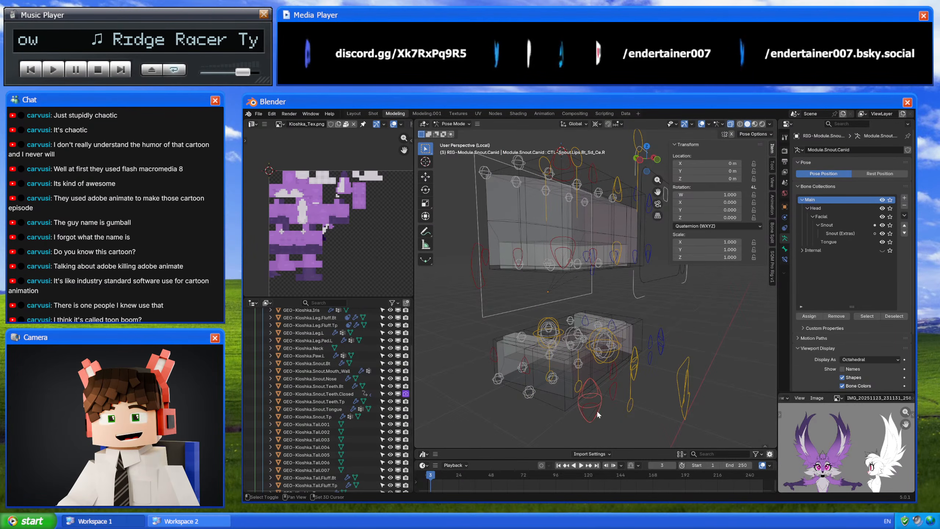
{"action": "left_click", "coordinate": [598, 410], "text": "shift"}
{"action": "left_click", "coordinate": [612, 383], "text": "shift"}
{"action": "left_click", "coordinate": [614, 376], "text": "shift"}
{"action": "middle_click_drag", "start_coordinate": [624, 370], "coordinate": [637, 366]}
{"action": "scroll", "coordinate": [638, 366], "scroll_direction": "up", "scroll_amount": 1}
{"action": "left_click", "coordinate": [646, 367], "text": "shift"}
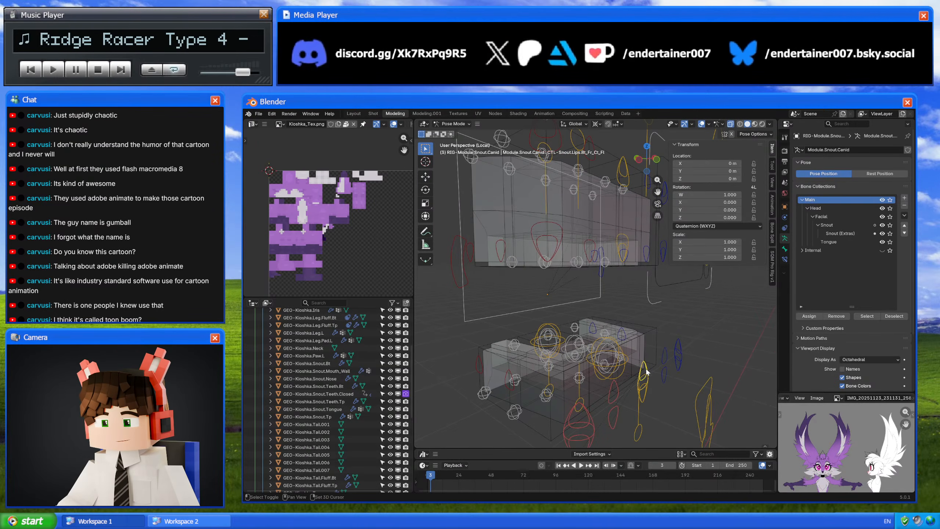
{"action": "left_click", "coordinate": [644, 386], "text": "shift"}
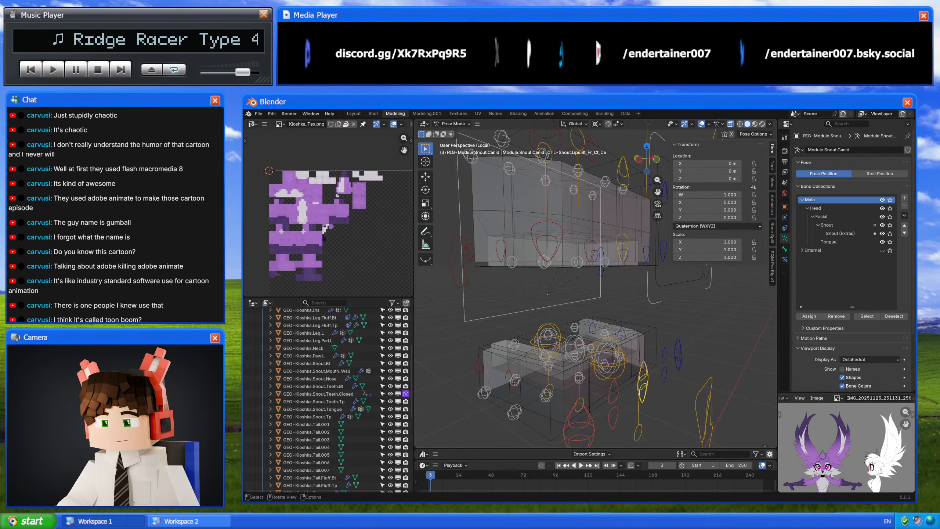
{"action": "key", "text": "alt+Tab"}
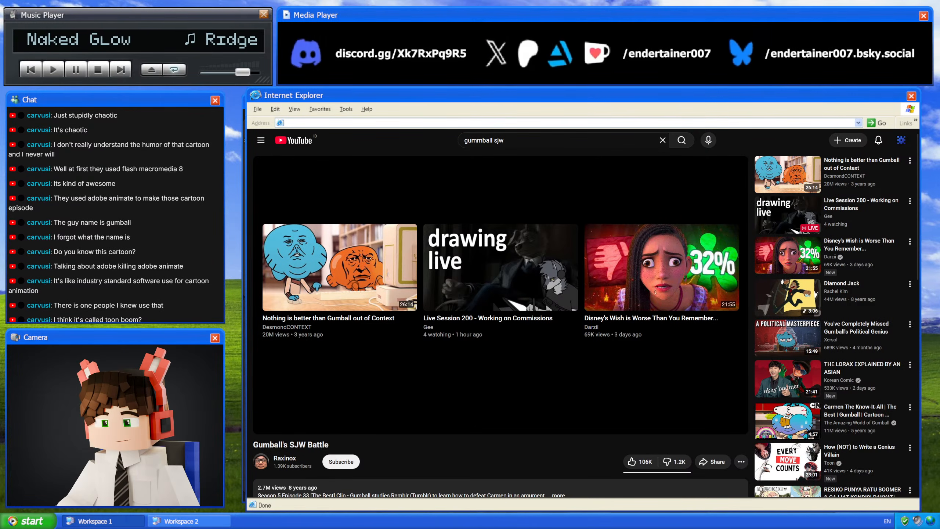
{"action": "key", "text": "alt+Tab"}
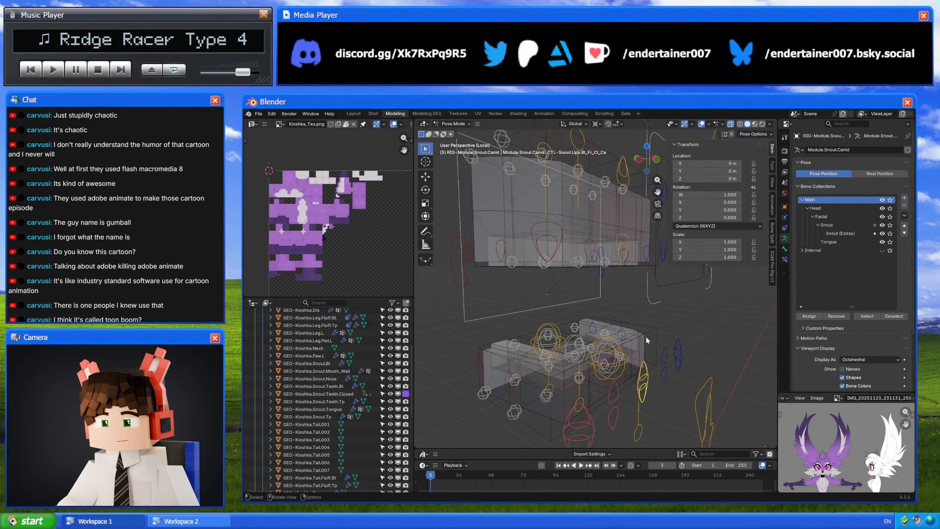
- Set the head and tail Y of the selected lower snout front lip bones to -0.12325 m and return to Pose Mode
{"action": "middle_click_drag", "start_coordinate": [646, 336], "coordinate": [629, 329], "text": "shift"}
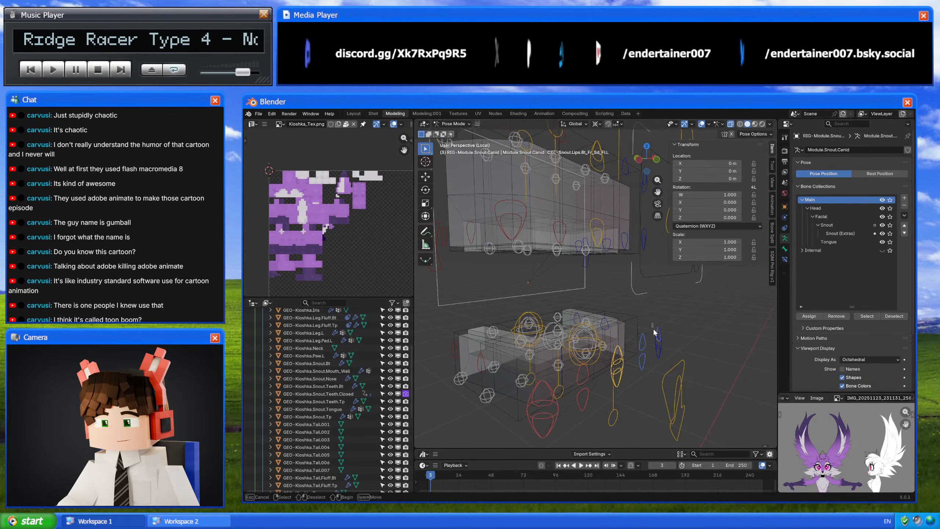
{"action": "key", "text": "Tab"}
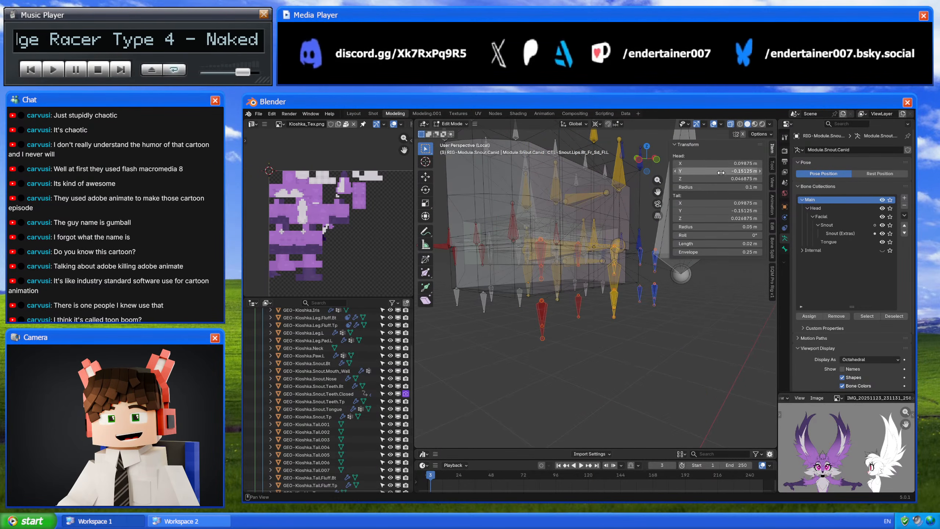
{"action": "left_click_drag", "start_coordinate": [721, 172], "coordinate": [737, 172]}
{"action": "key", "text": "ctrl+c"}
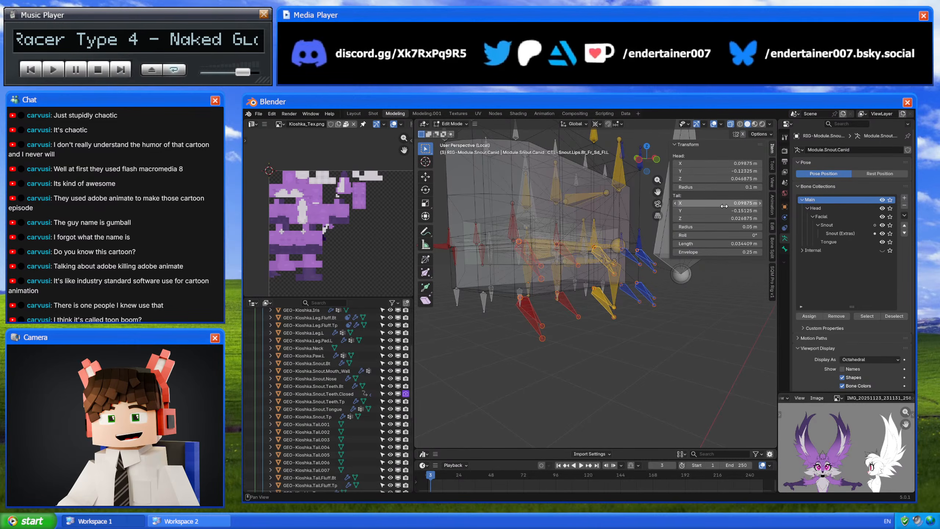
{"action": "key", "text": "ctrl+v"}
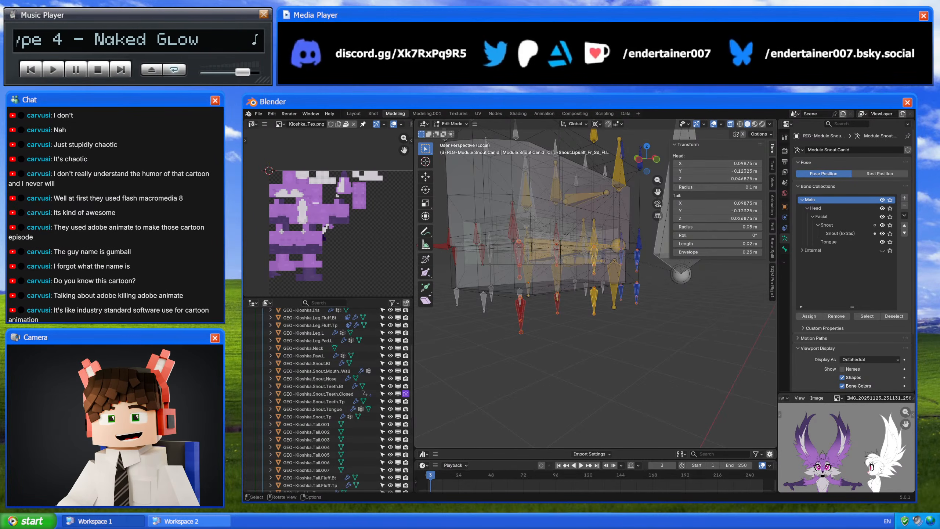
{"action": "key", "text": "ctrl+Tab"}
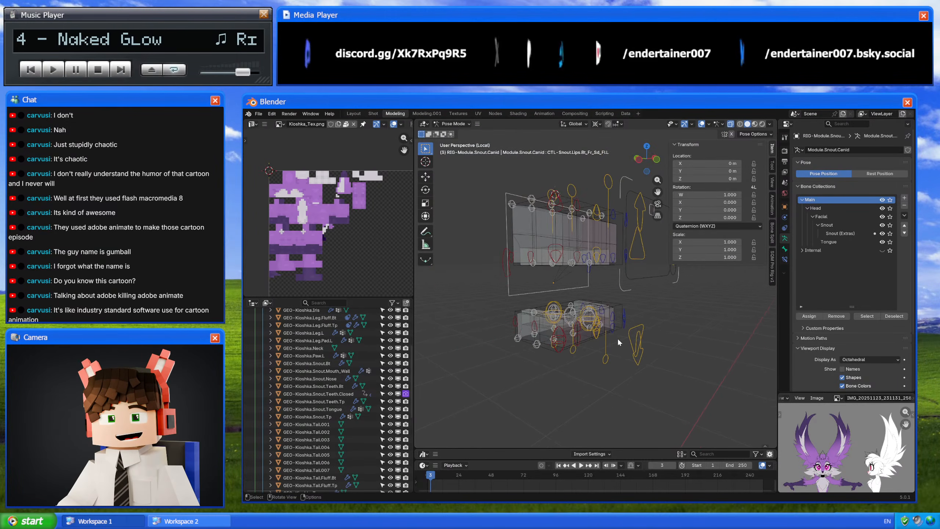
- Set the head and tail Y of the front snout root bones, CTL-Snout.Root.Bt_Fr and CTL-Snout.Root.Tp_Fr, to -0.12325 m
{"action": "middle_click_drag", "start_coordinate": [619, 340], "coordinate": [685, 322]}
{"action": "scroll", "coordinate": [635, 339], "scroll_direction": "up", "scroll_amount": 2}
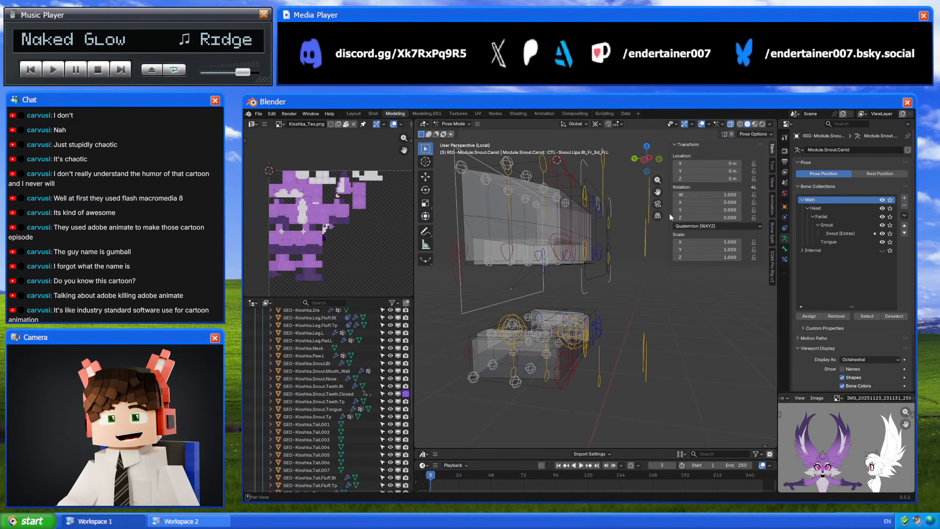
{"action": "left_click", "coordinate": [598, 363]}
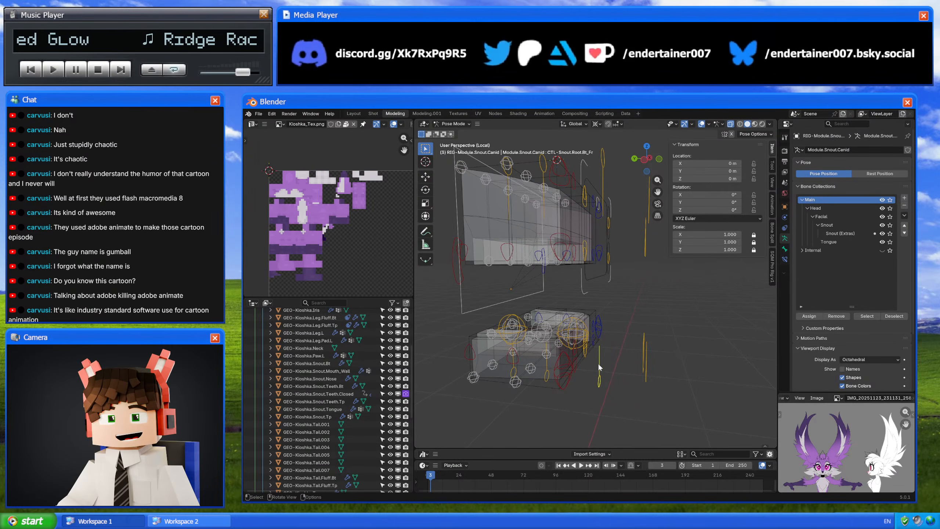
{"action": "key", "text": "Tab"}
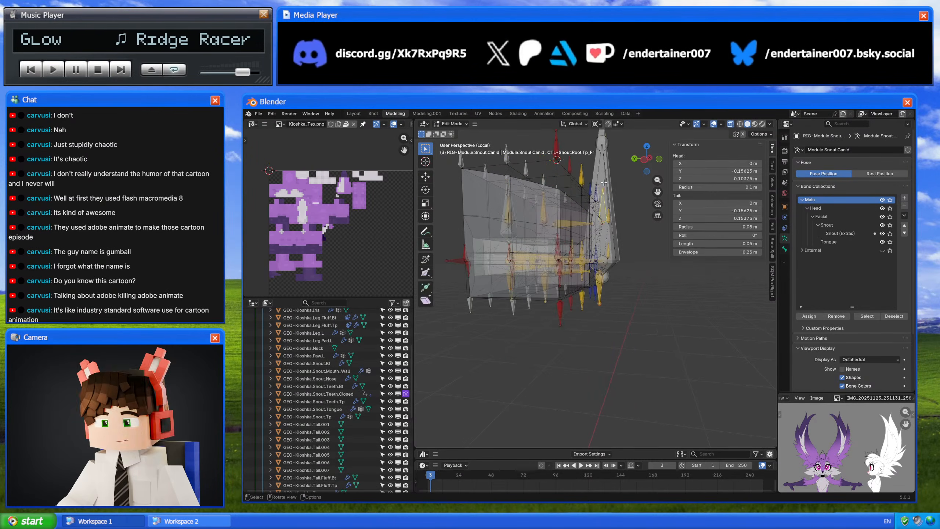
{"action": "left_click", "coordinate": [724, 171]}
{"action": "type", "text": "-0.12325"}
{"action": "key", "text": "Return"}
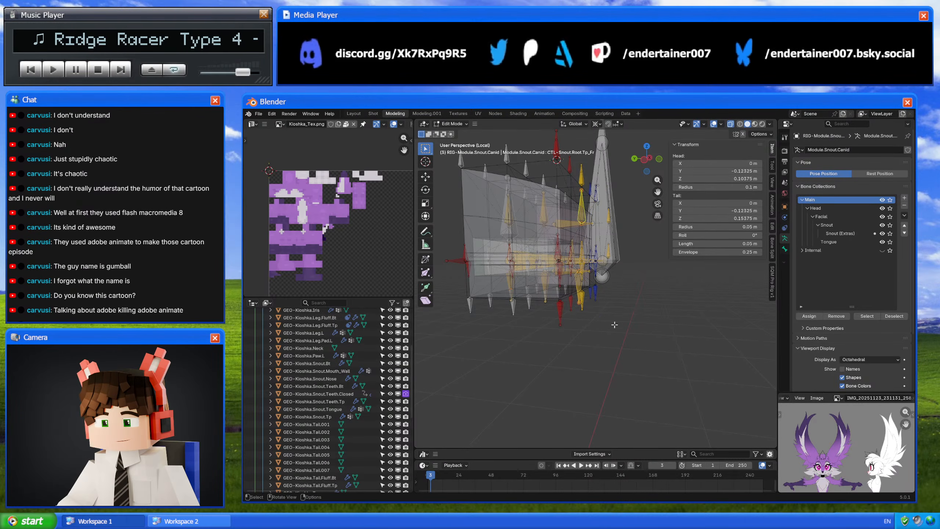
{"action": "key", "text": "Tab"}
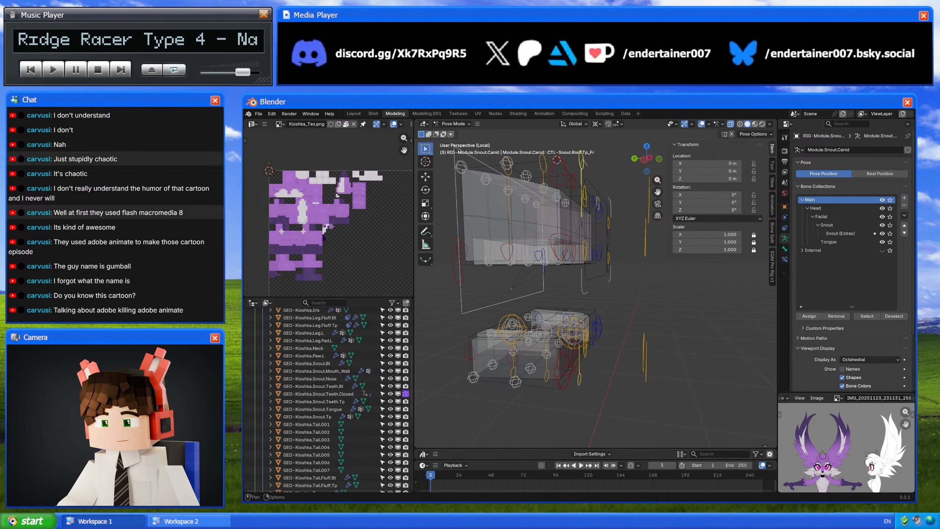
- Snap the 3D cursor to the front control points of the upper snout lattice HLP-Deform.Snout.Tp
{"action": "middle_click_drag", "start_coordinate": [615, 277], "coordinate": [631, 327], "text": "shift"}
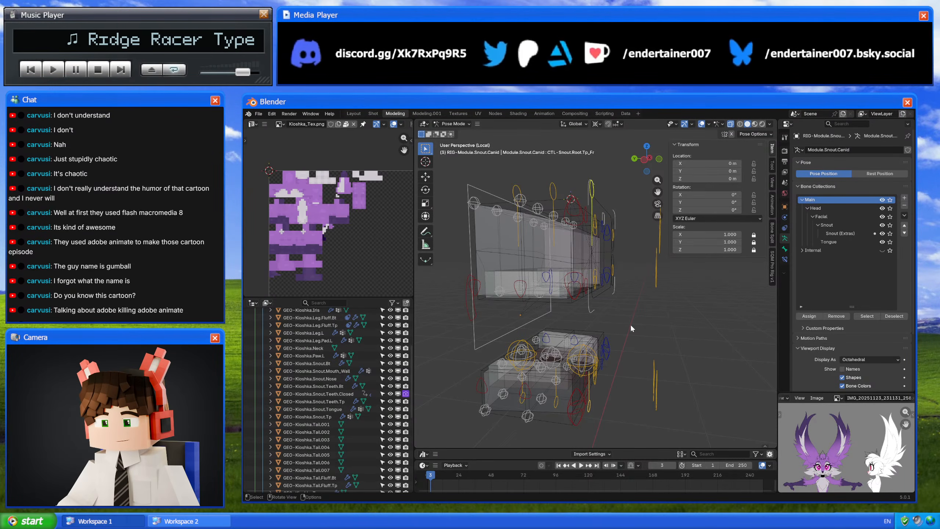
{"action": "middle_click_drag", "start_coordinate": [637, 352], "coordinate": [549, 363]}
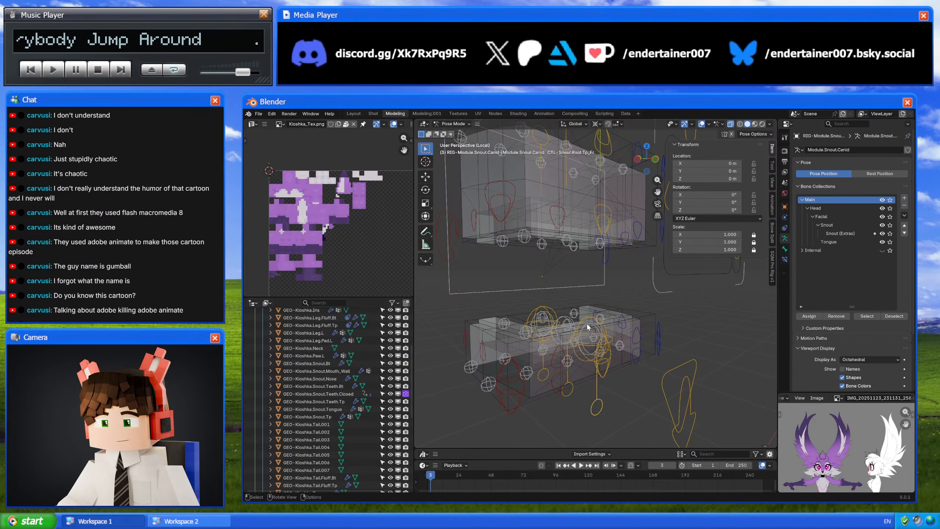
{"action": "middle_click_drag", "start_coordinate": [580, 313], "coordinate": [595, 325]}
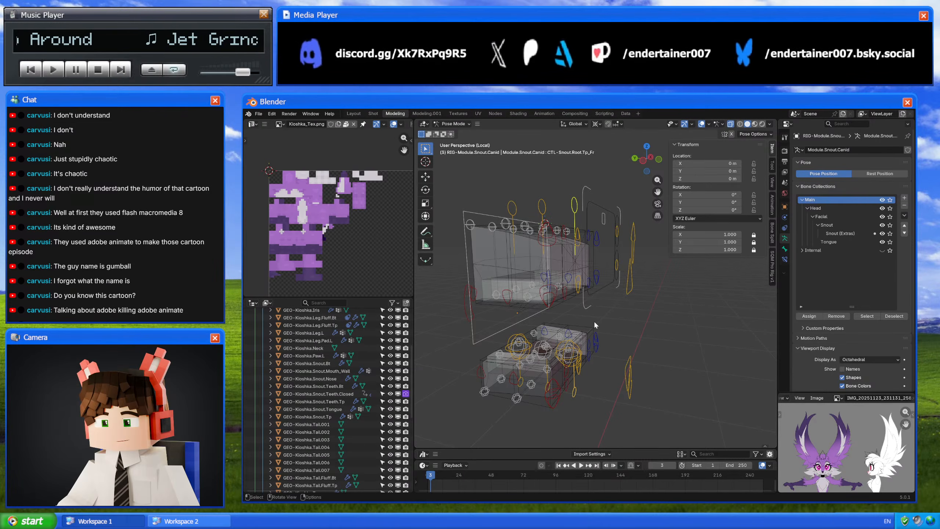
{"action": "middle_click_drag", "start_coordinate": [593, 320], "coordinate": [592, 241]}
{"action": "key", "text": "ctrl+Tab"}
{"action": "left_click", "coordinate": [625, 275]}
{"action": "key", "text": "Tab"}
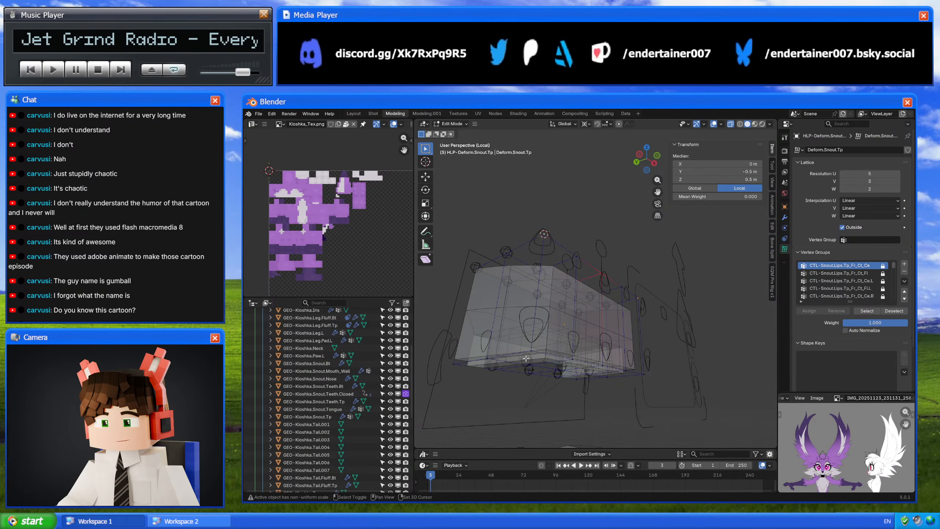
{"action": "key", "text": "shift+s"}
{"action": "key", "text": "Tab"}
{"action": "middle_click_drag", "start_coordinate": [612, 367], "coordinate": [613, 379]}
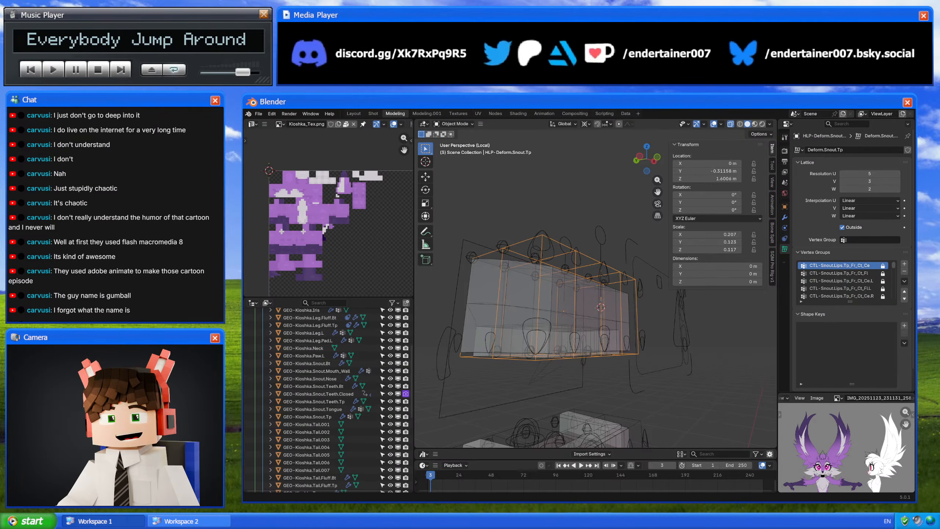
- Open the snout rig's bones for editing in a left side view and show the Internal bone collection
{"action": "left_click", "coordinate": [628, 250]}
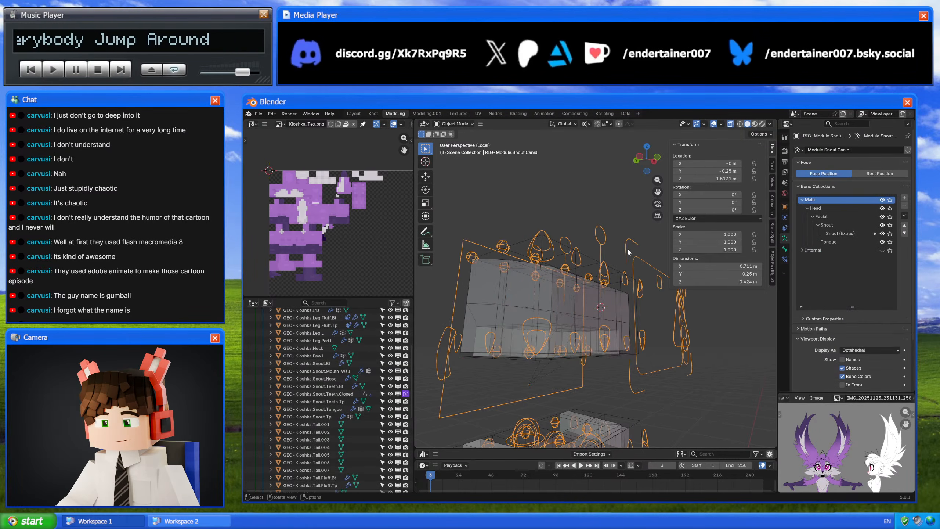
{"action": "key", "text": "Tab"}
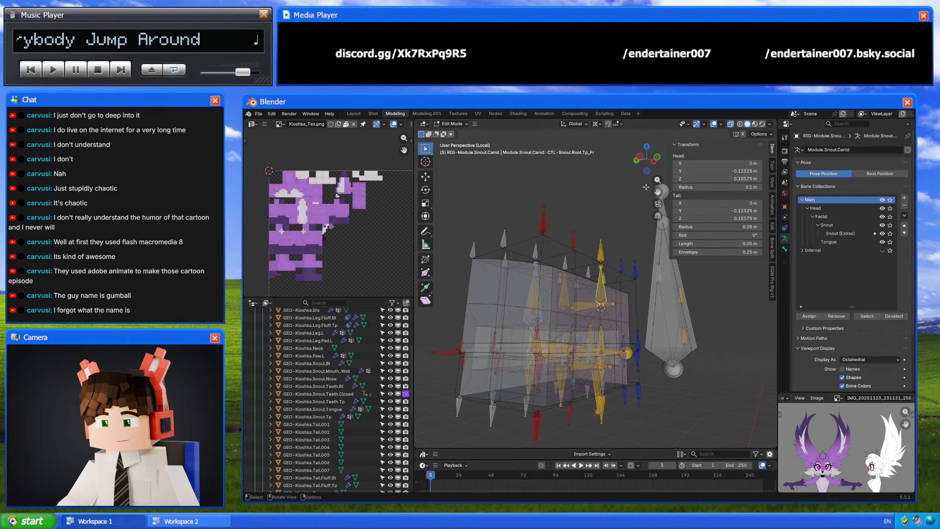
{"action": "left_click", "coordinate": [640, 156]}
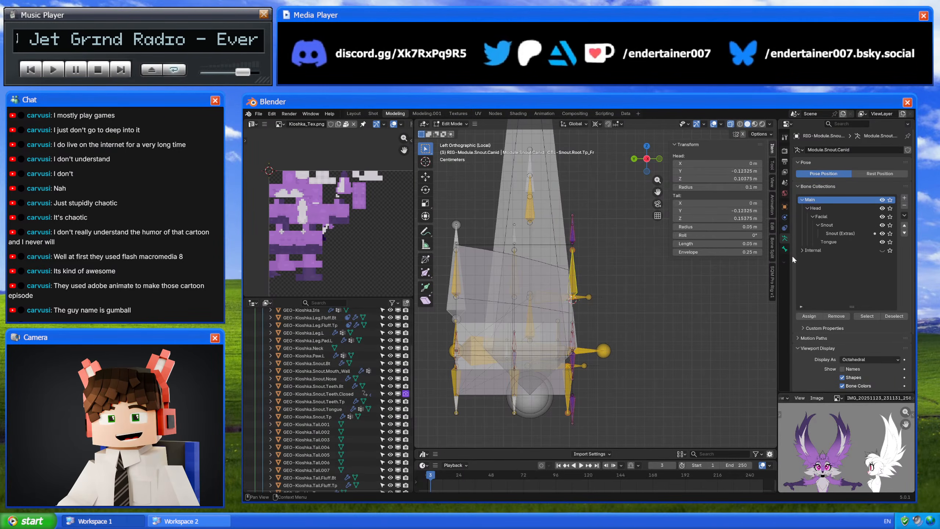
{"action": "left_click", "coordinate": [883, 250]}
{"action": "scroll", "coordinate": [572, 286], "scroll_direction": "up", "scroll_amount": 3}
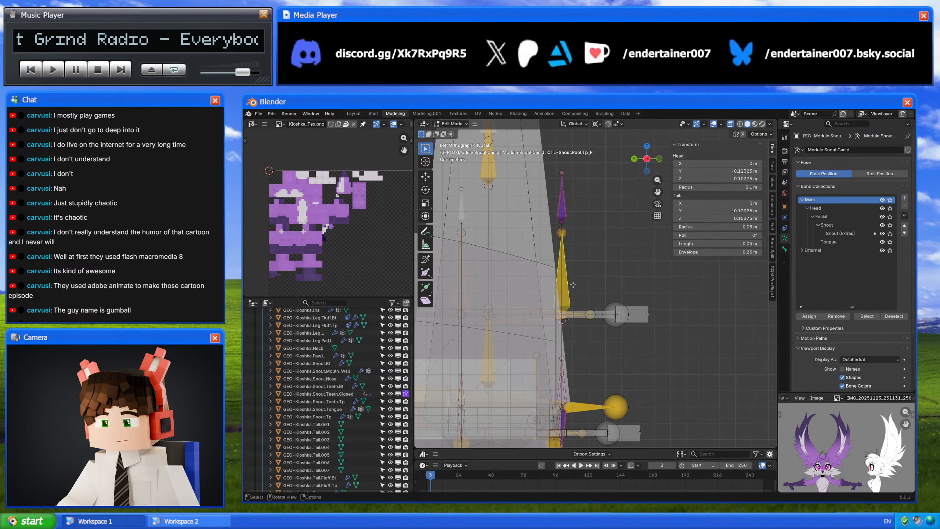
- Try snapping BDY-Snout.Bend.Tail.Tp to the 3D cursor, copy its head Y value, and undo the snap
{"action": "left_click", "coordinate": [624, 317]}
{"action": "left_click", "coordinate": [631, 317]}
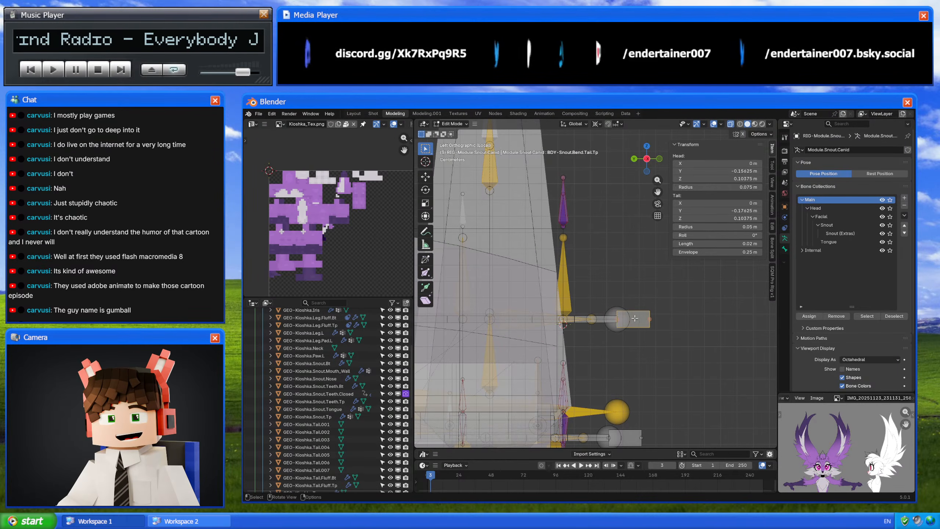
{"action": "key", "text": "shift+s"}
{"action": "left_click", "coordinate": [630, 248]}
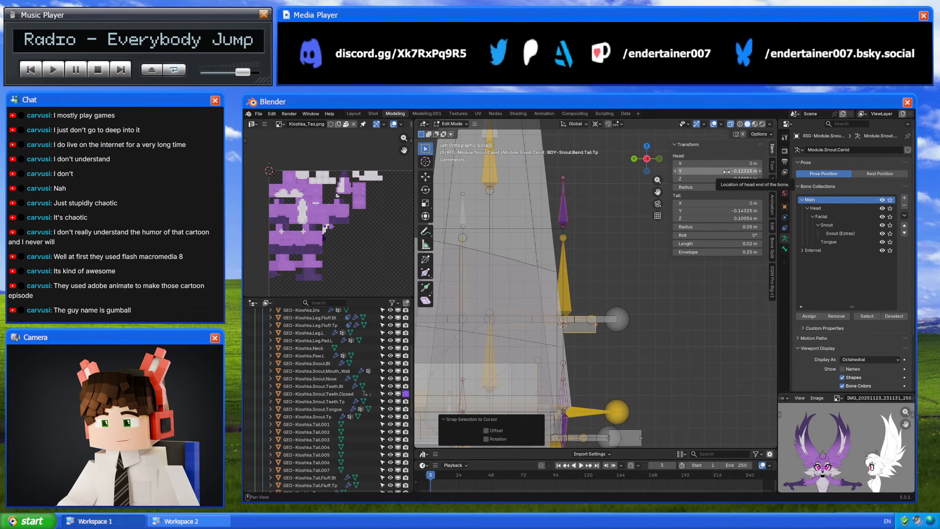
{"action": "left_click", "coordinate": [618, 315]}
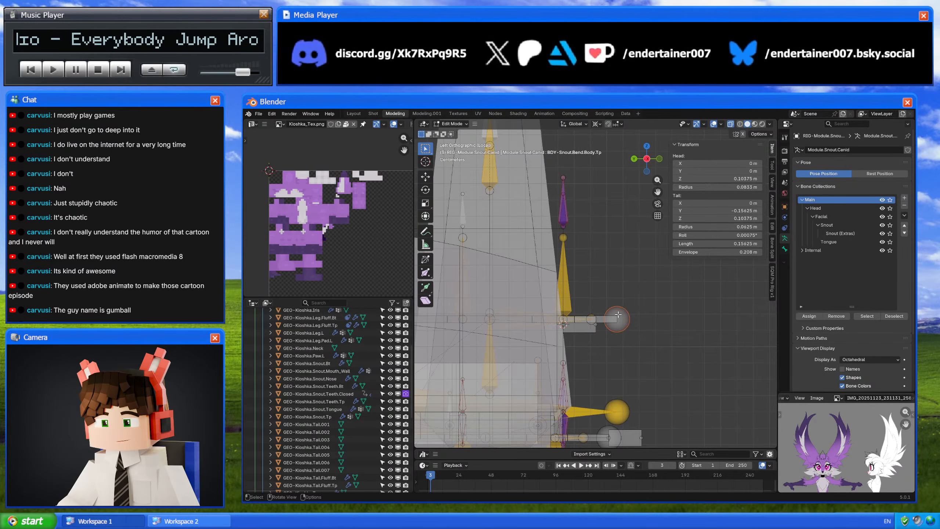
{"action": "left_click", "coordinate": [719, 171]}
{"action": "key", "text": "ctrl+c"}
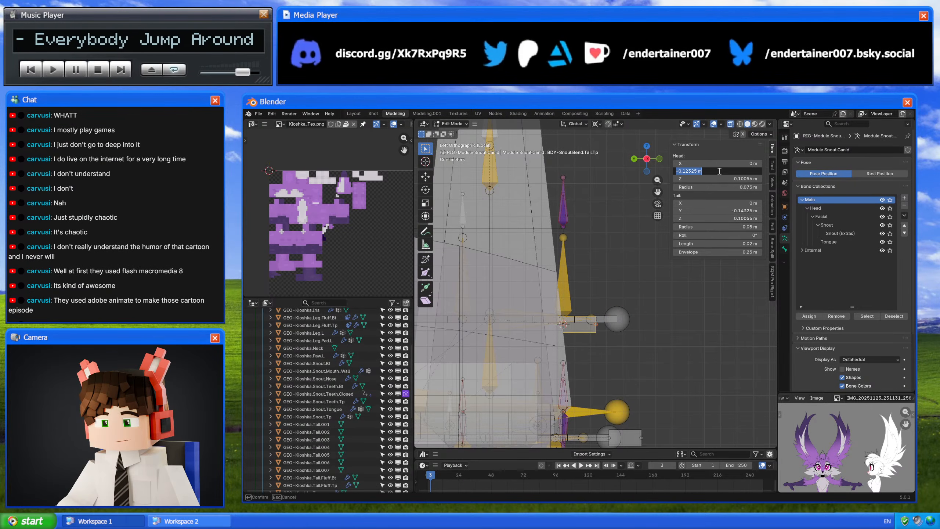
{"action": "key", "text": "Escape"}
{"action": "key", "text": "ctrl+z"}
{"action": "key", "text": "ctrl+z"}
{"action": "key", "text": "ctrl+z"}
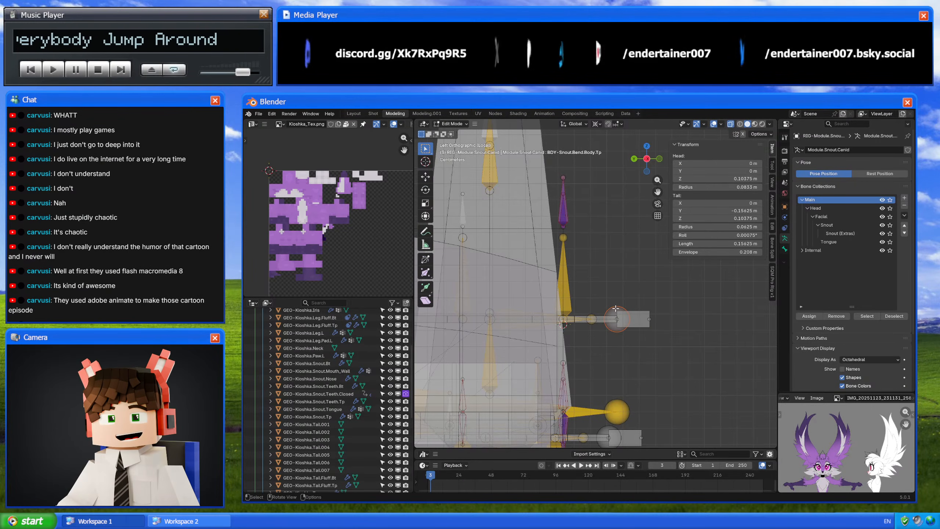
{"action": "key", "text": "shift+s"}
{"action": "left_click", "coordinate": [629, 199]}
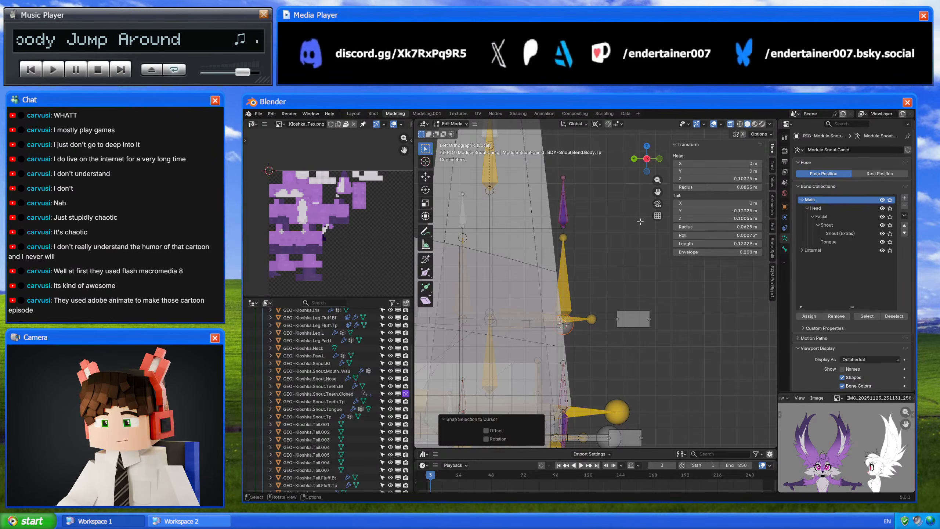
{"action": "key", "text": "ctrl+z"}
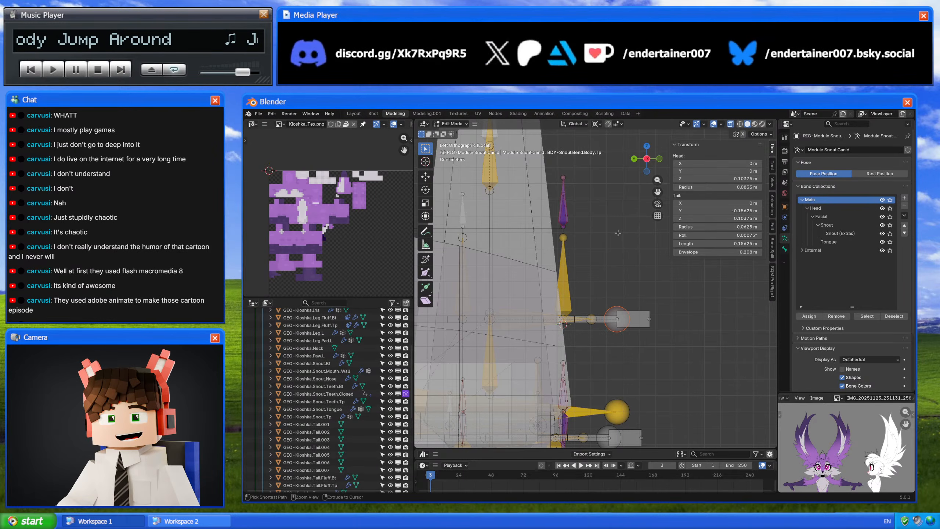
- Set the tail Y of BDY-Snout.Bend.Body.Tp to -0.12325 m
{"action": "left_click", "coordinate": [723, 211]}
{"action": "key", "text": "ctrl+v"}
{"action": "key", "text": "Return"}
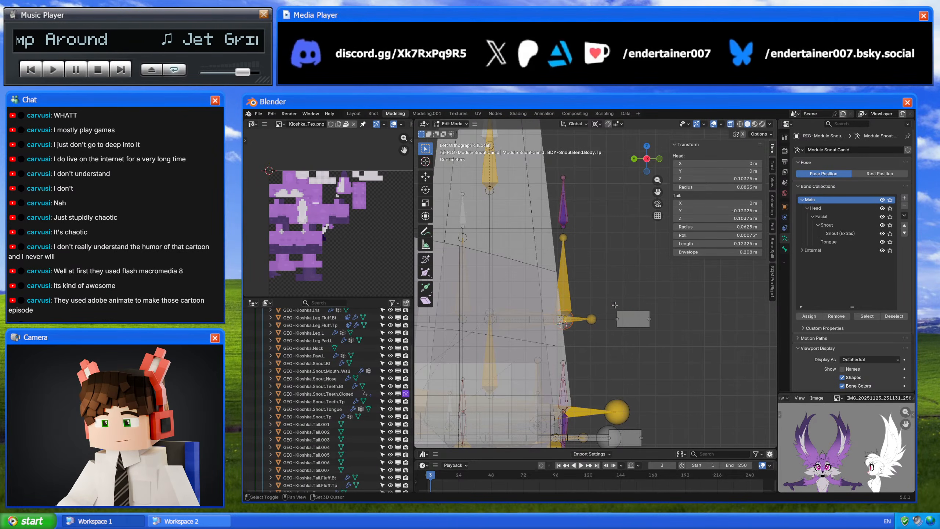
- Snap the 3D cursor to the tail of BDY-Snout.Bend.Body.Tp and move BDY-Snout.Bend.Tail.Tp onto it
{"action": "key", "text": "shift+s"}
{"action": "left_click", "coordinate": [637, 321]}
{"action": "key", "text": "shift+s"}
{"action": "mouse_move", "coordinate": [601, 268]}
{"action": "middle_mouse_down", "text": "shift"}
{"action": "mouse_move", "coordinate": [631, 259]}
{"action": "mouse_move", "coordinate": [591, 254]}
{"action": "mouse_move", "coordinate": [600, 280]}
{"action": "middle_mouse_up", "text": "shift"}
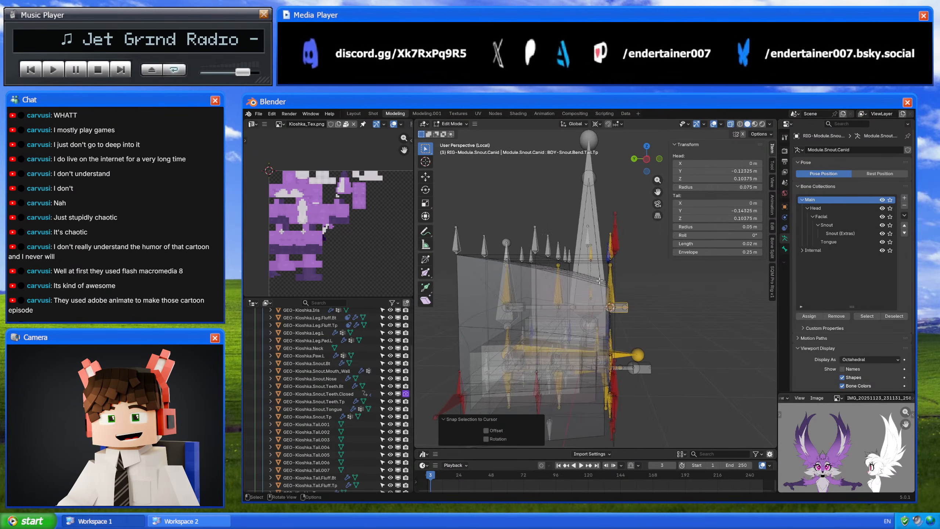
- Snap the control bone CTL-Snout.Bend.Tp to the midpoint of BDY-Snout.Bend.Body.Tp using the 3D cursor
{"action": "left_click", "coordinate": [551, 308]}
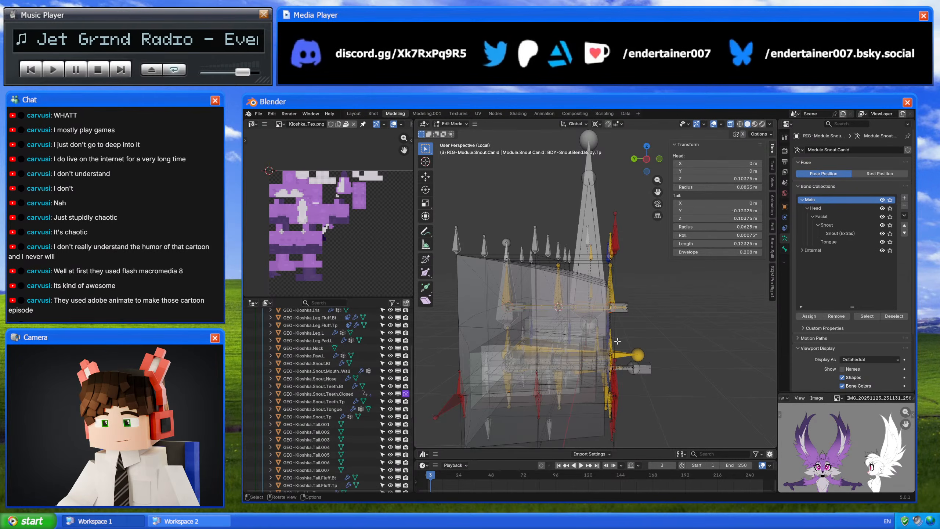
{"action": "middle_click_drag", "start_coordinate": [624, 270], "coordinate": [586, 314]}
{"action": "left_click", "coordinate": [595, 308]}
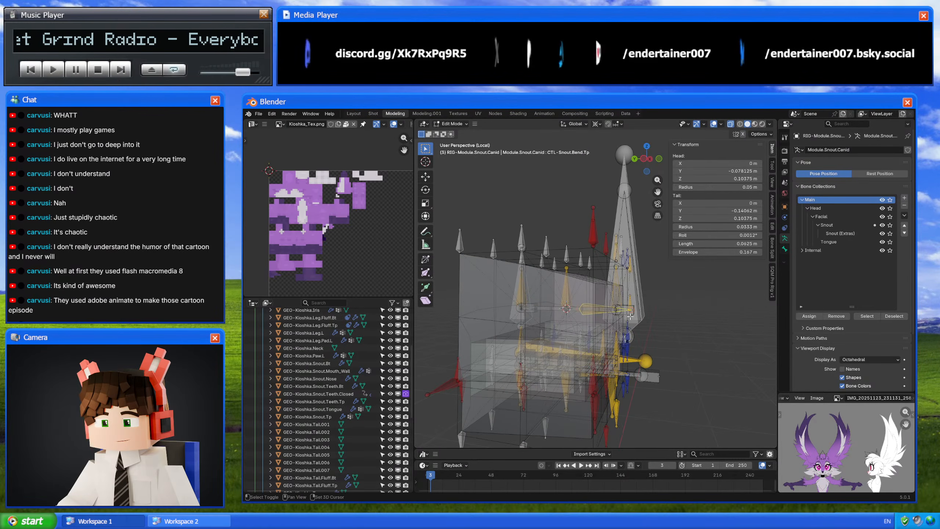
{"action": "key", "text": "shift+s"}
{"action": "left_click", "coordinate": [630, 278]}
- Snap the tail of CTL-Snout.Bend.Tp to the front end of BDY-Snout.Bend.Body.Tp at Y -0.12325 m
{"action": "scroll", "coordinate": [633, 308], "scroll_direction": "up", "scroll_amount": 2}
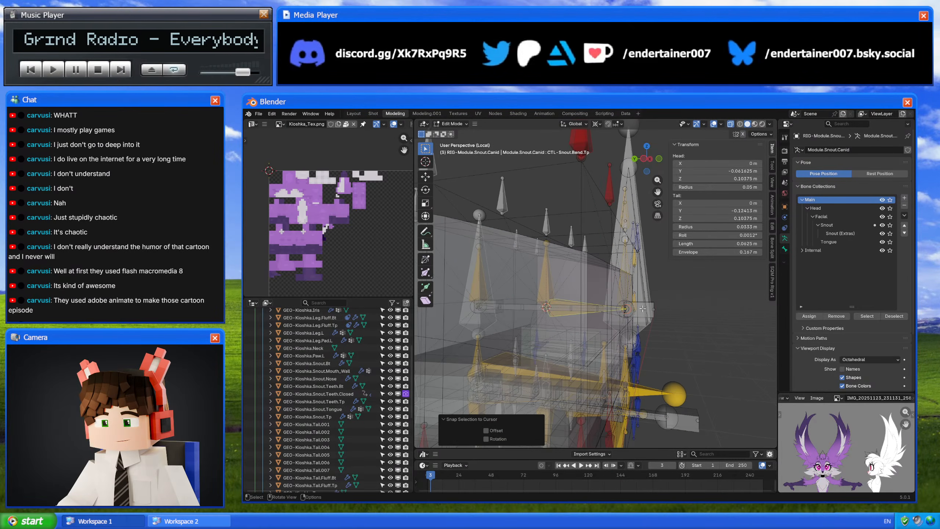
{"action": "right_click", "coordinate": [623, 307], "text": "shift"}
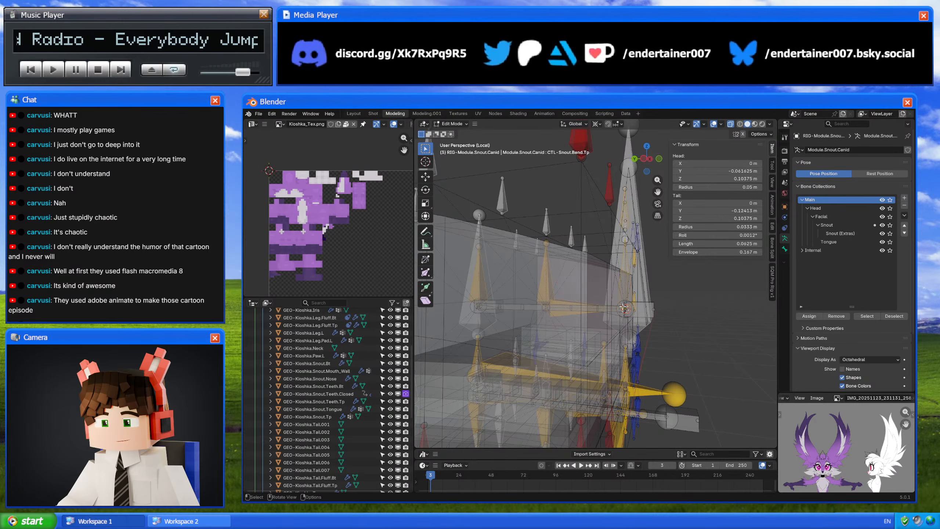
{"action": "left_click", "coordinate": [642, 306]}
{"action": "right_click", "coordinate": [642, 307]}
{"action": "key", "text": "ctrl+z"}
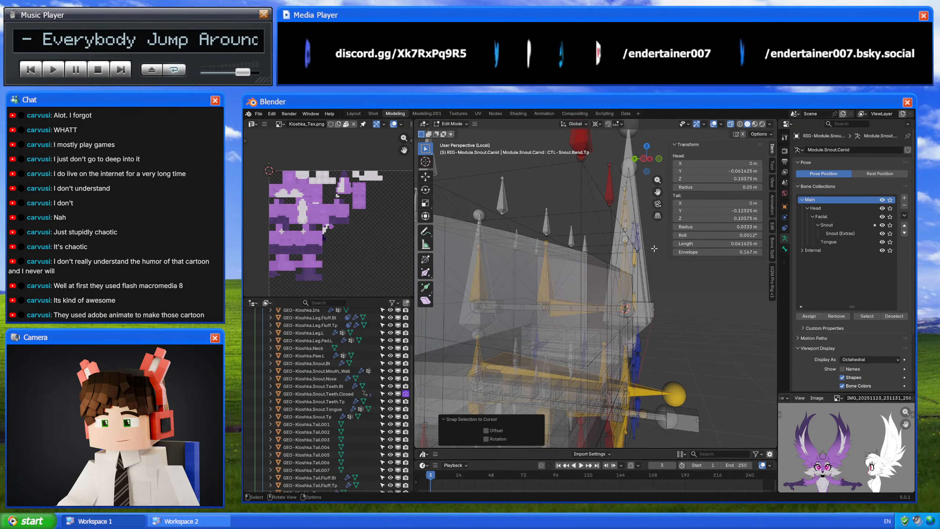
- In Pose Mode, reset the original length of the Stretch To constraint on BDY-Snout.Bend.Body.Tp
{"action": "key", "text": "Tab"}
{"action": "scroll", "coordinate": [635, 295], "scroll_direction": "down", "scroll_amount": 4}
{"action": "key", "text": "ctrl+Tab"}
{"action": "left_click", "coordinate": [582, 297]}
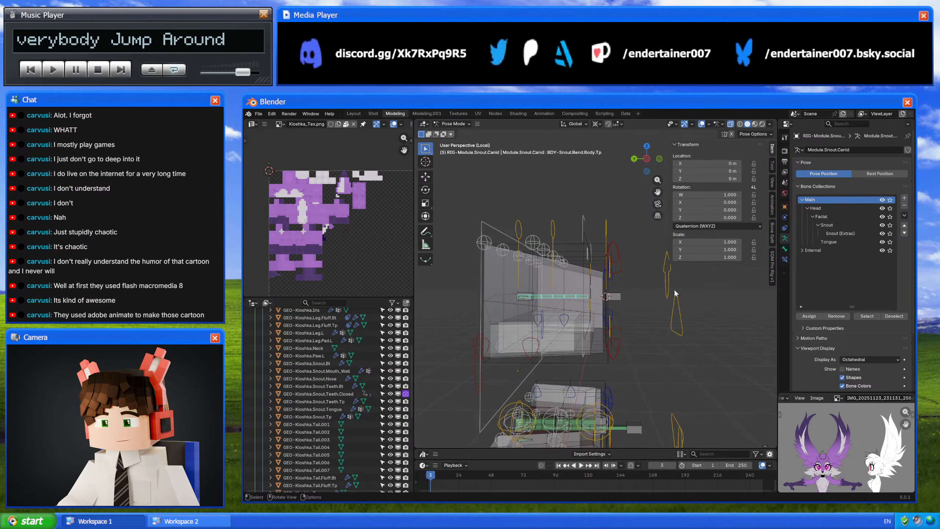
{"action": "left_click", "coordinate": [784, 259]}
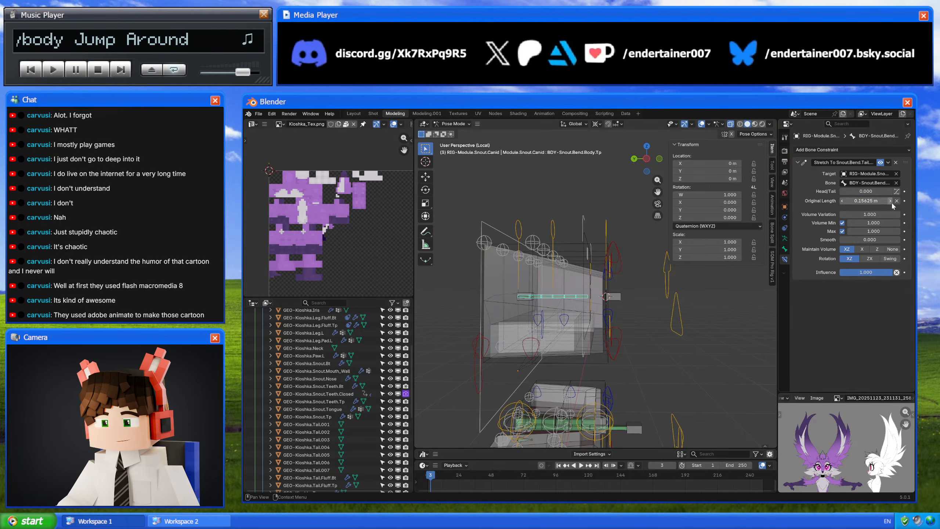
{"action": "left_click", "coordinate": [896, 201]}
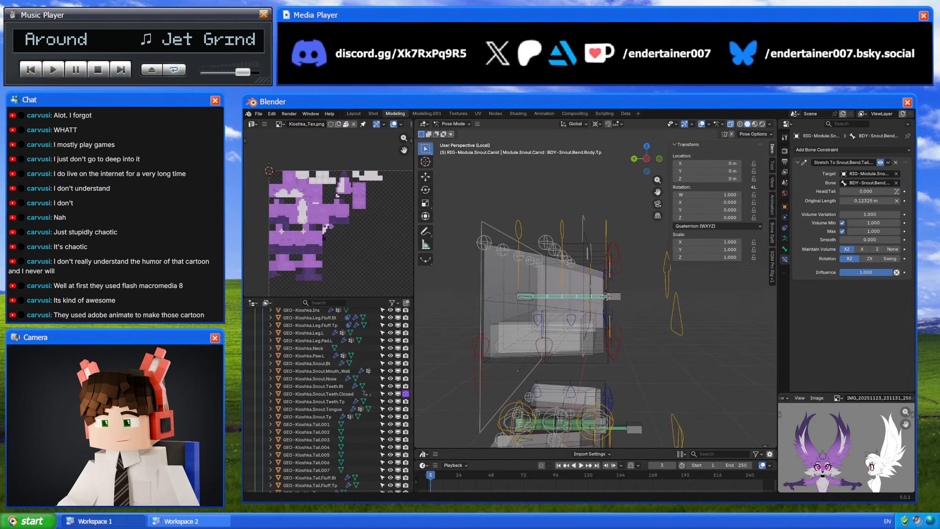
- Switch to the browser, start Fireboy and Watergirl in the Forest Temple, and move Fireboy forward
{"action": "key", "text": "alt+Tab"}
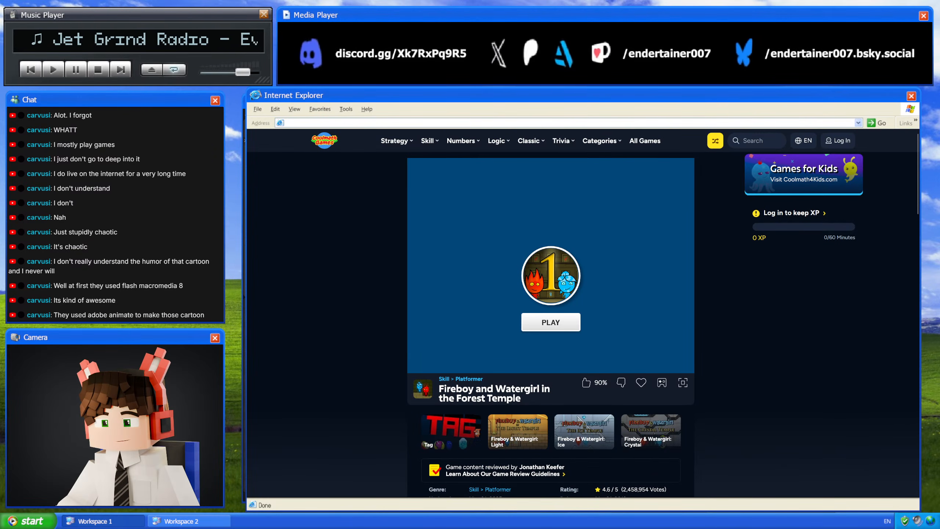
{"action": "left_click", "coordinate": [562, 324]}
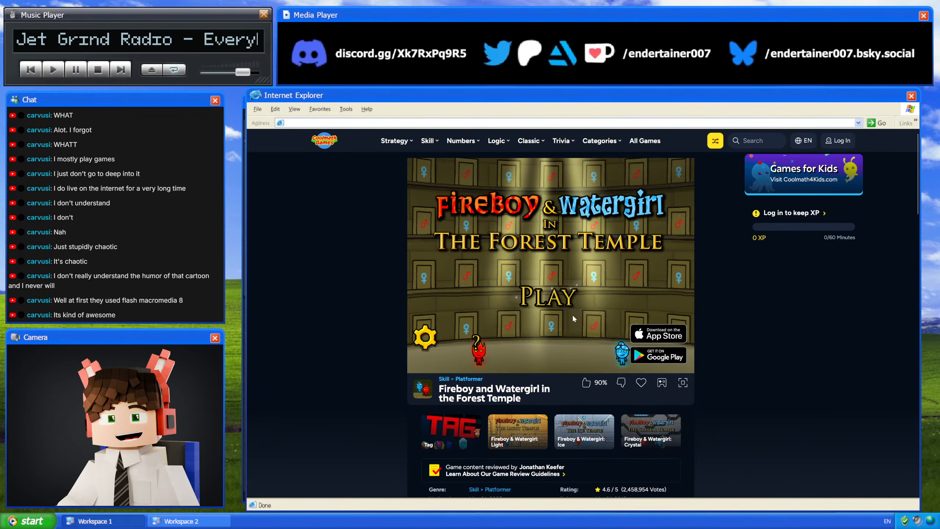
{"action": "left_click", "coordinate": [557, 302]}
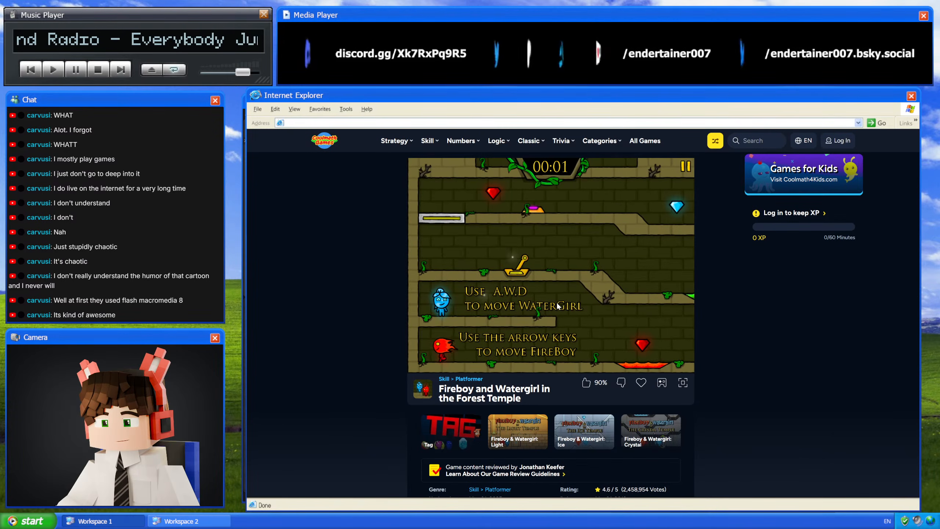
{"action": "key", "text": "Right"}
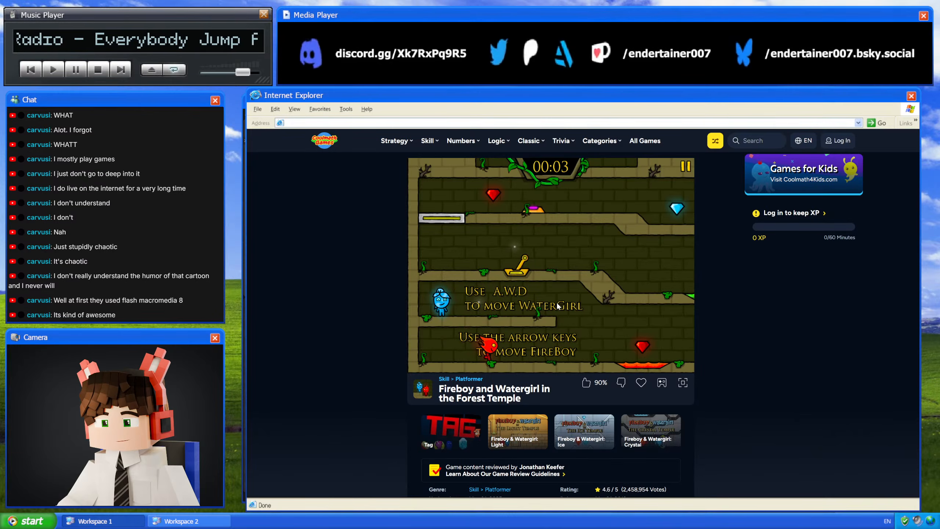
{"action": "scroll", "coordinate": [558, 305], "scroll_direction": "down", "scroll_amount": 10}
{"action": "scroll", "coordinate": [556, 301], "scroll_direction": "up", "scroll_amount": 8}
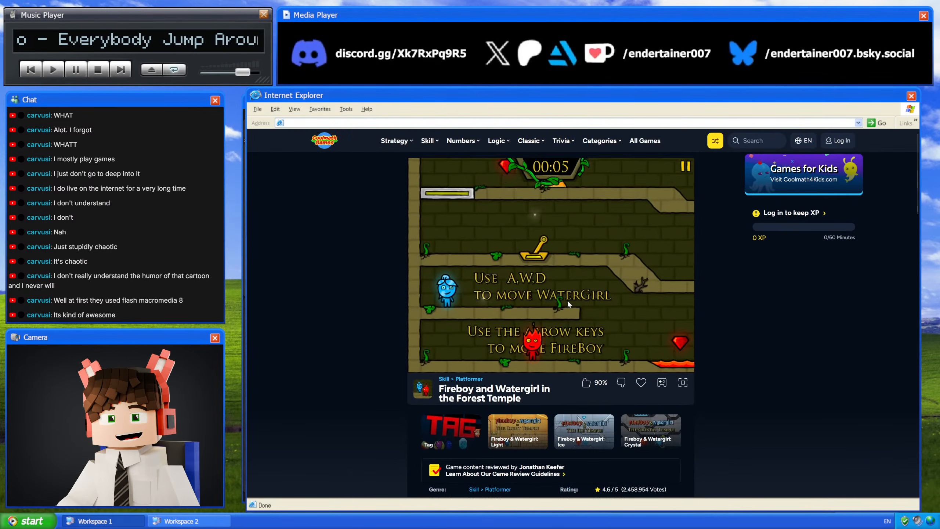
{"action": "scroll", "coordinate": [567, 300], "scroll_direction": "down", "scroll_amount": 4}
{"action": "scroll", "coordinate": [704, 302], "scroll_direction": "up", "scroll_amount": 5}
{"action": "scroll", "coordinate": [710, 304], "scroll_direction": "down", "scroll_amount": 5}
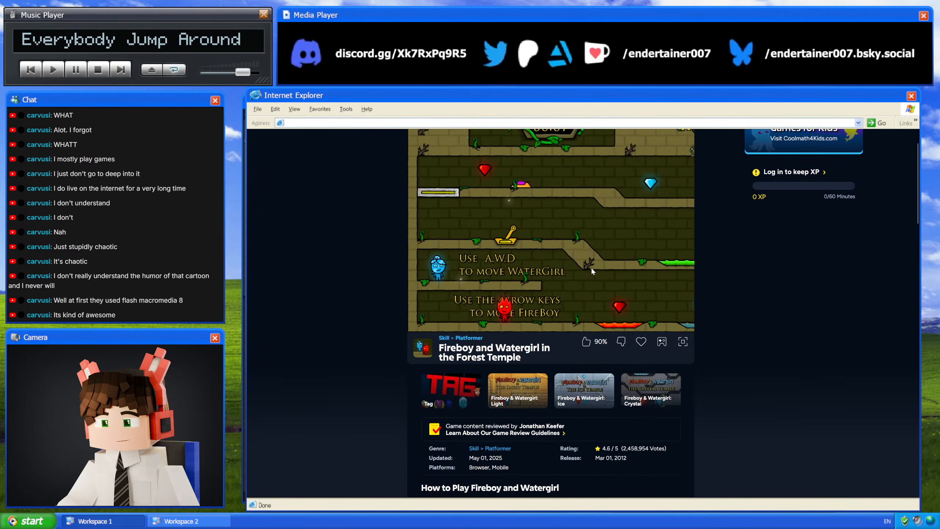
{"action": "scroll", "coordinate": [748, 298], "scroll_direction": "up", "scroll_amount": 4}
{"action": "scroll", "coordinate": [763, 293], "scroll_direction": "up", "scroll_amount": 2}
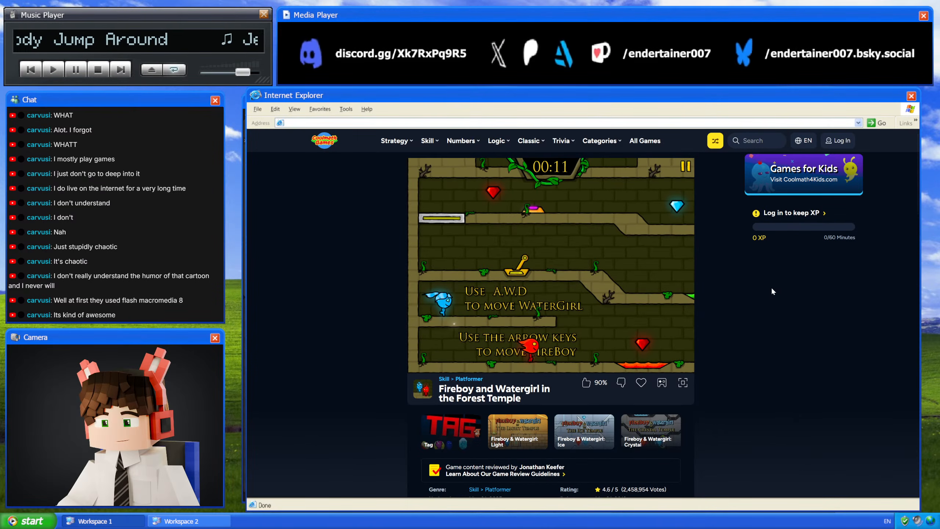
- Move Watergirl along her ledge and get Fireboy past the fire pool, collecting the red gem
{"action": "key", "text": "d"}
{"action": "key", "text": "Right"}
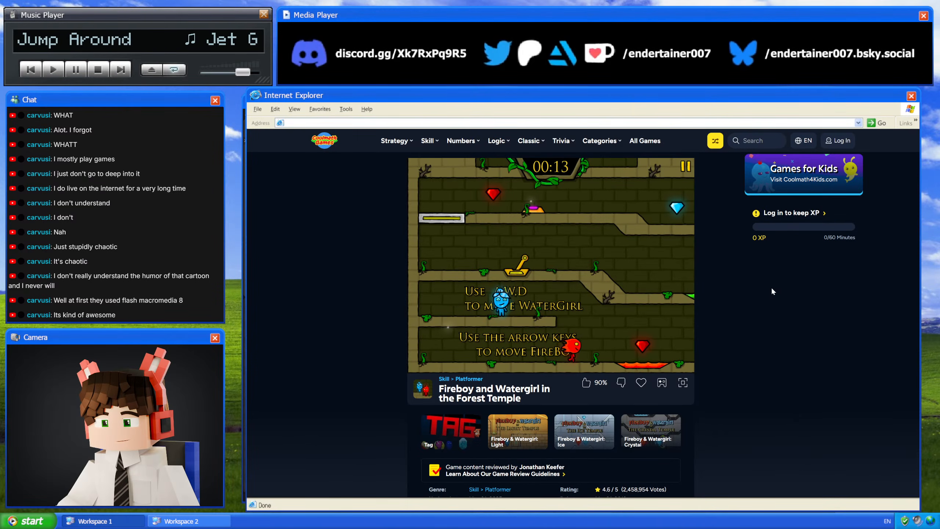
{"action": "key", "text": "Up"}
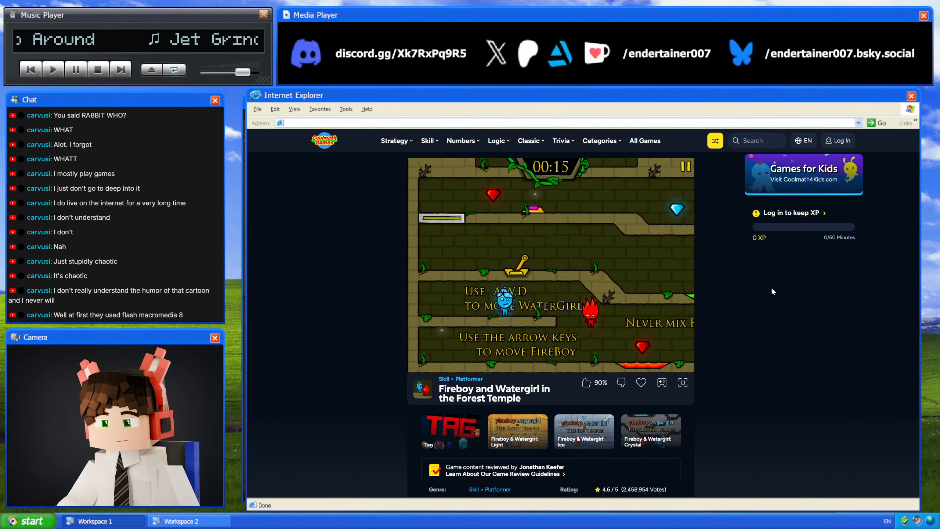
{"action": "key", "text": "Up"}
{"action": "key", "text": "Right"}
{"action": "key", "text": "Right"}
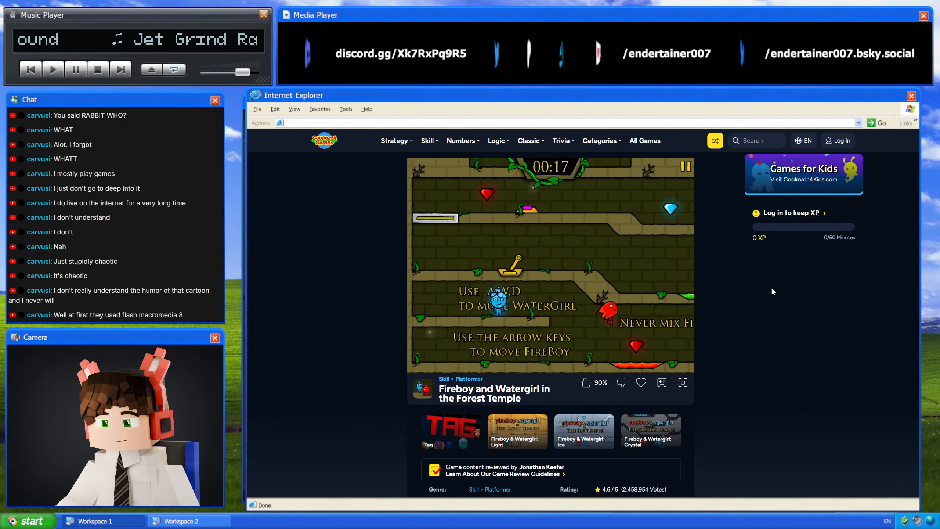
{"action": "key", "text": "Right"}
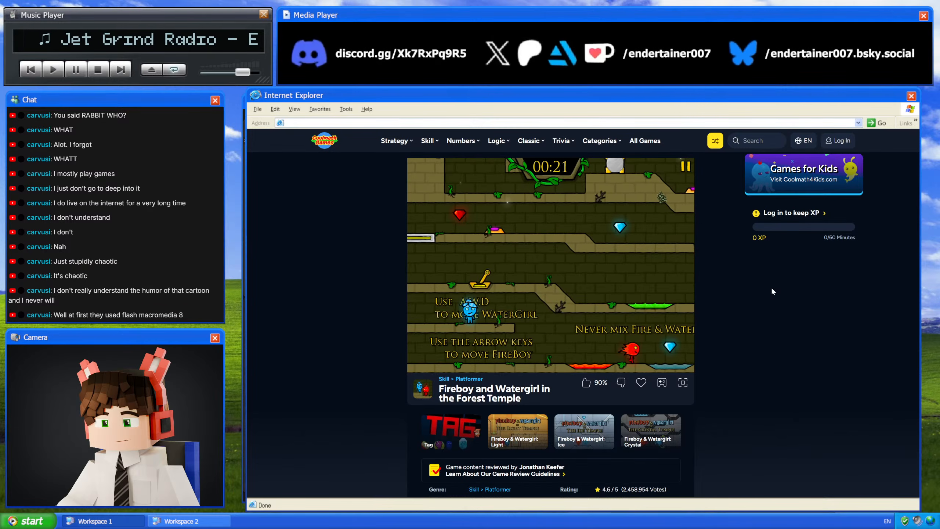
- Bring Watergirl down from her ledge and over the fire pool, past Fireboy toward the blue gem
{"action": "key", "text": "d"}
{"action": "key", "text": "w"}
{"action": "key", "text": "d"}
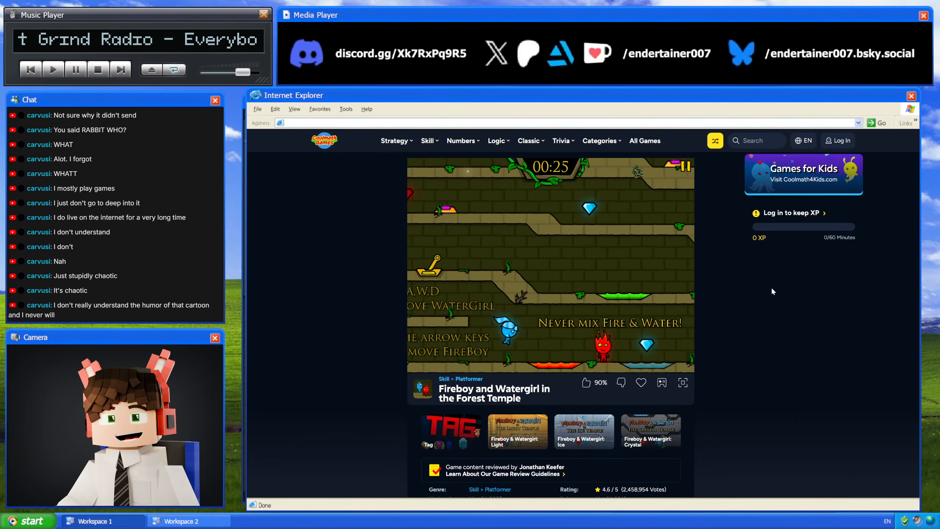
{"action": "key", "text": "d"}
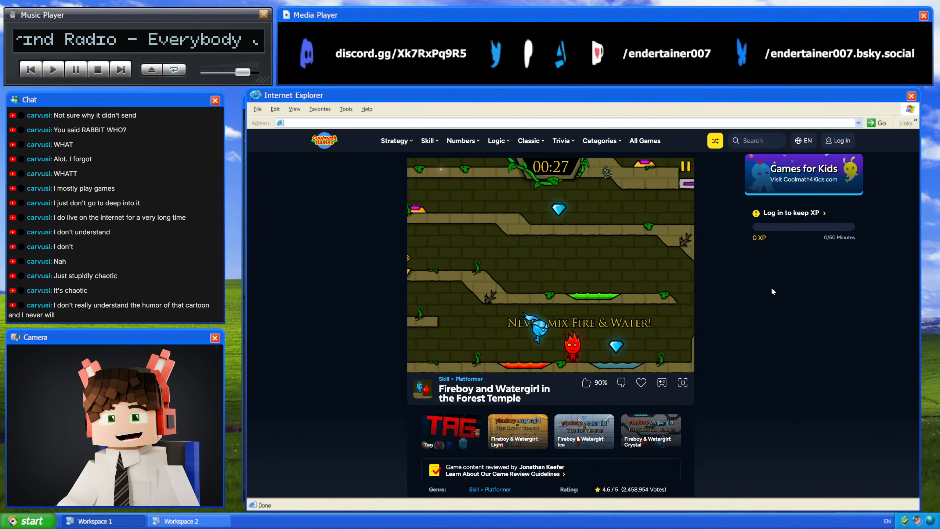
{"action": "key", "text": "d"}
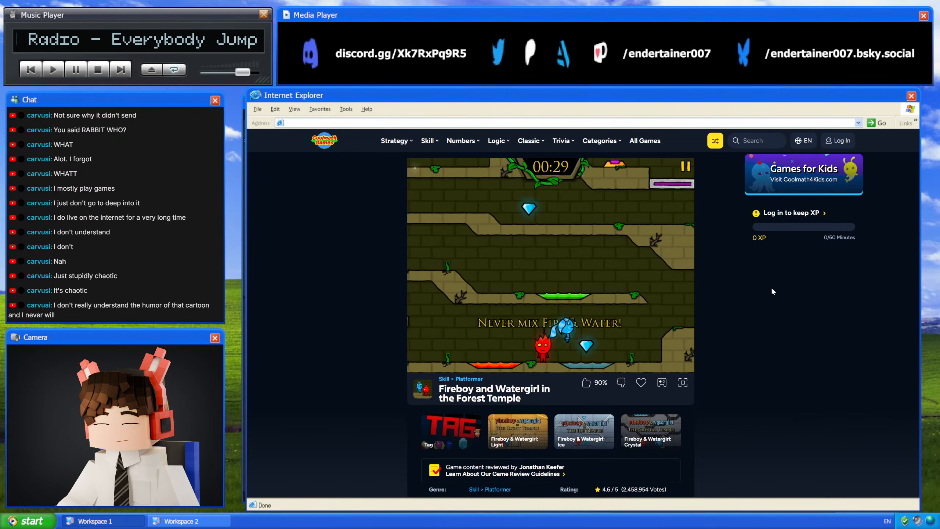
{"action": "key", "text": "d"}
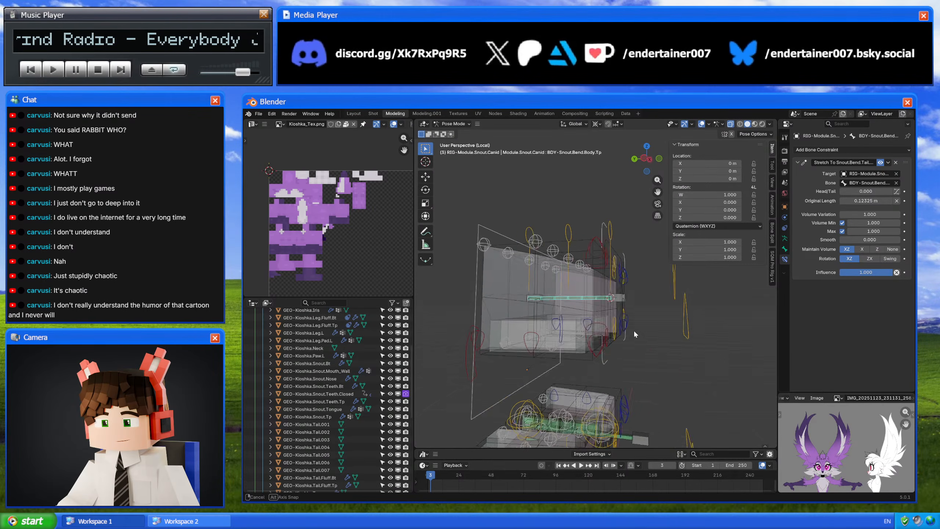
- In Edit Mode, set the tail Y of the CTL-Snout.Root.Tp bone to -0.12325 m
{"action": "key", "text": "Tab"}
{"action": "middle_click_drag", "start_coordinate": [648, 307], "coordinate": [631, 330]}
{"action": "key", "text": "Tab"}
{"action": "left_click", "coordinate": [677, 309]}
{"action": "key", "text": "Tab"}
{"action": "left_click", "coordinate": [589, 306]}
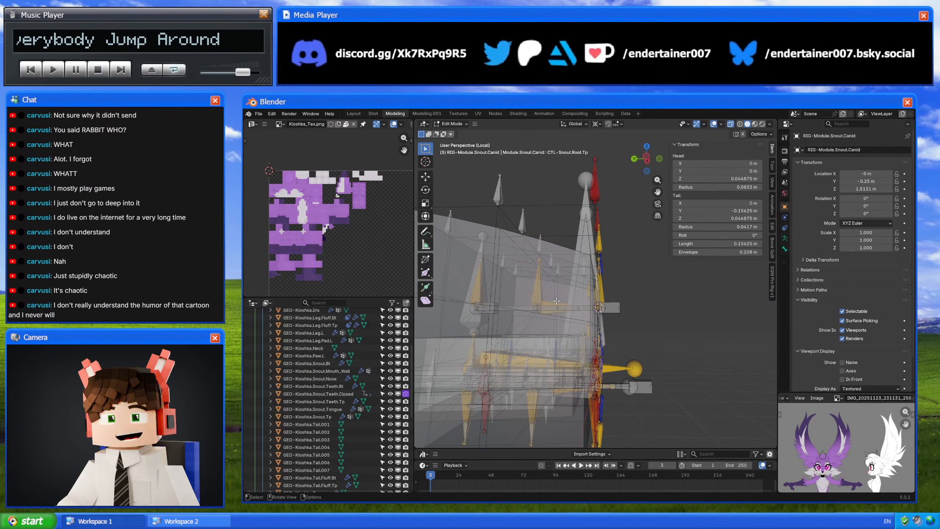
{"action": "left_click", "coordinate": [724, 211]}
{"action": "key", "text": "Escape"}
{"action": "key", "text": "Tab"}
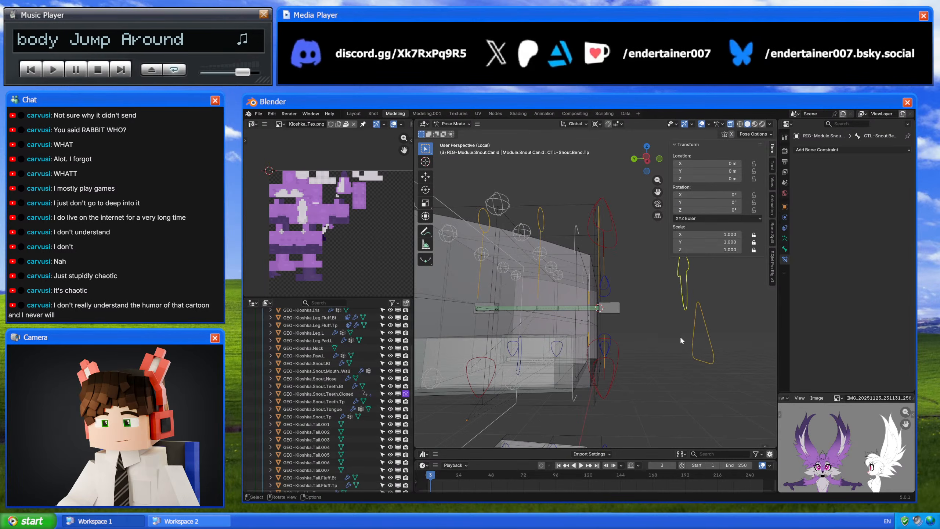
{"action": "left_click", "coordinate": [697, 328]}
{"action": "key", "text": "Tab"}
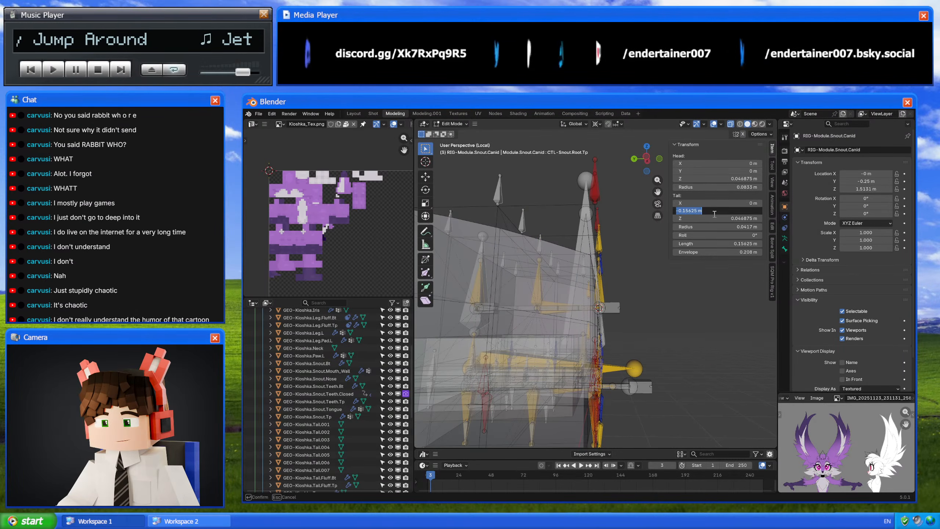
{"action": "key", "text": "Tab"}
{"action": "middle_click_drag", "start_coordinate": [659, 339], "coordinate": [581, 317]}
{"action": "key", "text": "Tab"}
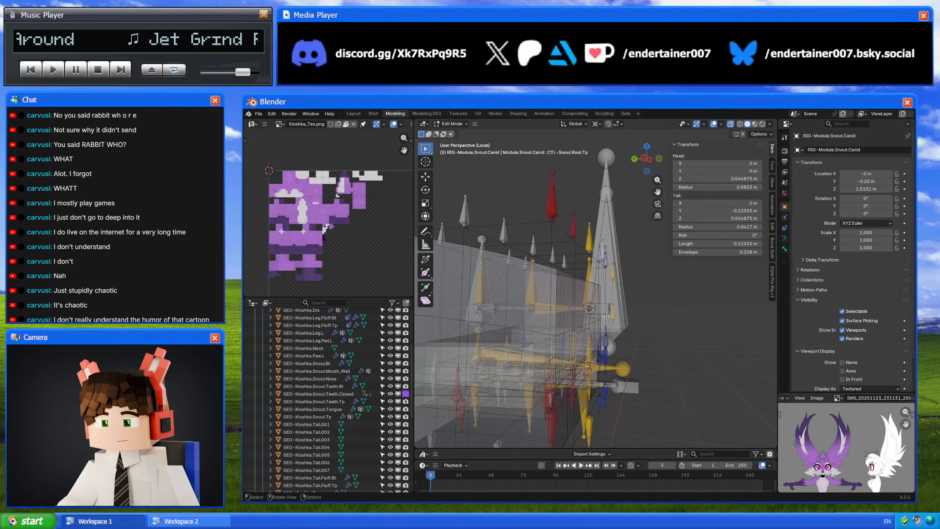
- Select CTL-Snout.Root.Bt and check its tail's Y position and its placement relative to the upper root control
{"action": "key", "text": "Tab"}
{"action": "middle_click_drag", "start_coordinate": [679, 332], "coordinate": [652, 339]}
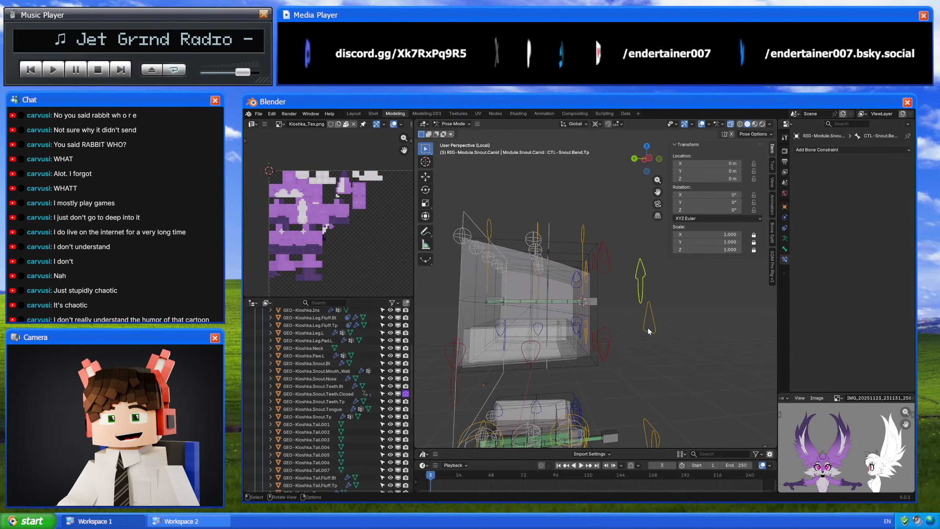
{"action": "key", "text": "Tab"}
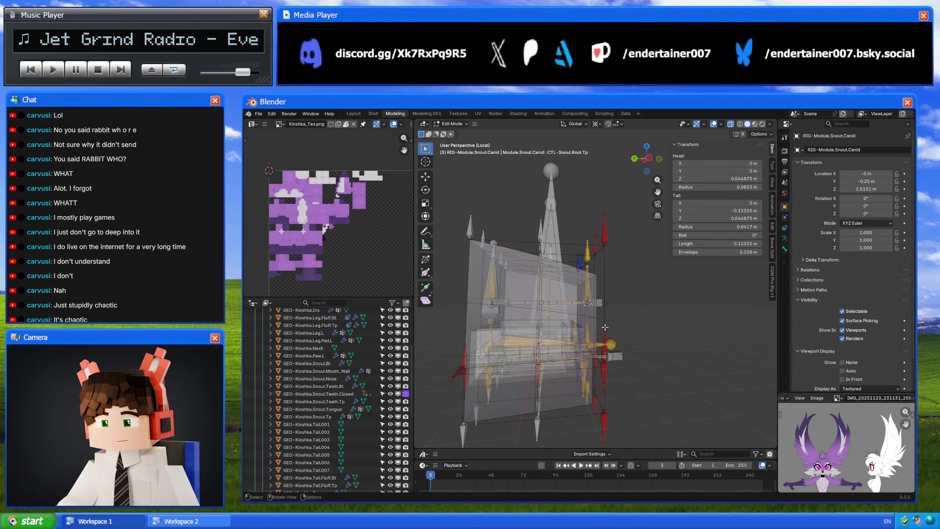
{"action": "middle_click_drag", "start_coordinate": [605, 327], "coordinate": [614, 343]}
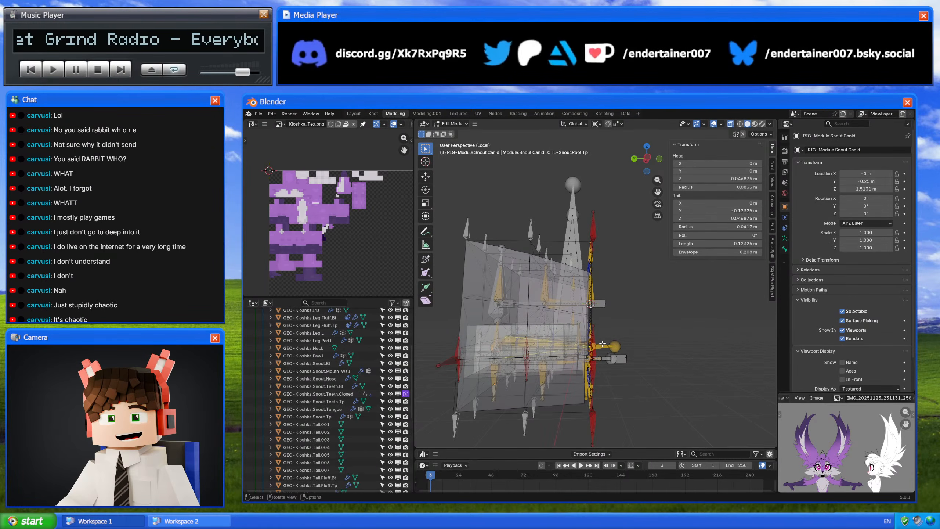
{"action": "left_click", "coordinate": [603, 344]}
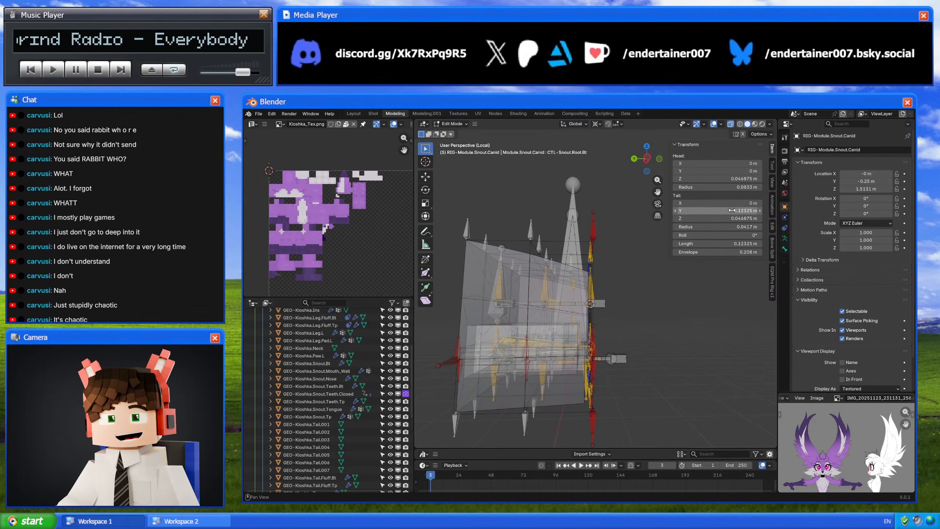
{"action": "key", "text": "Tab"}
{"action": "middle_click_drag", "start_coordinate": [645, 336], "coordinate": [603, 261]}
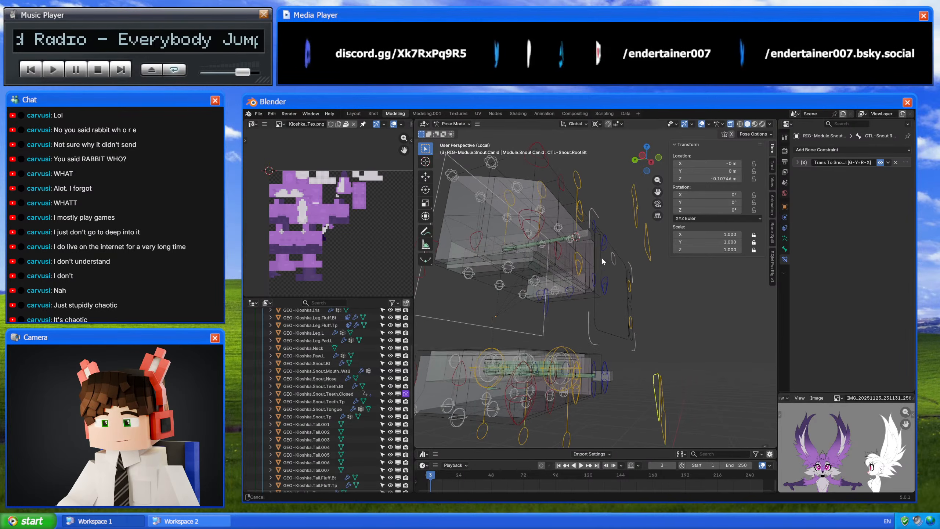
{"action": "middle_click_drag", "start_coordinate": [586, 400], "coordinate": [589, 393]}
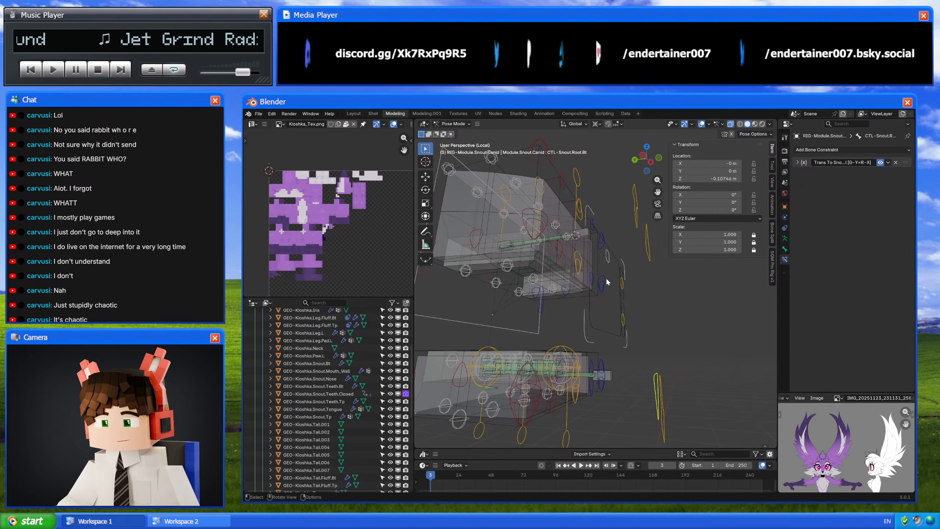
- Copy the tail Y value of BDY-Snout.Bend.Body.Tp and apply it to BDY-Snout.Bend.Body.Bt, setting its tail Y to -0.12325 m
{"action": "middle_click_drag", "start_coordinate": [621, 399], "coordinate": [609, 363]}
{"action": "key", "text": "Tab"}
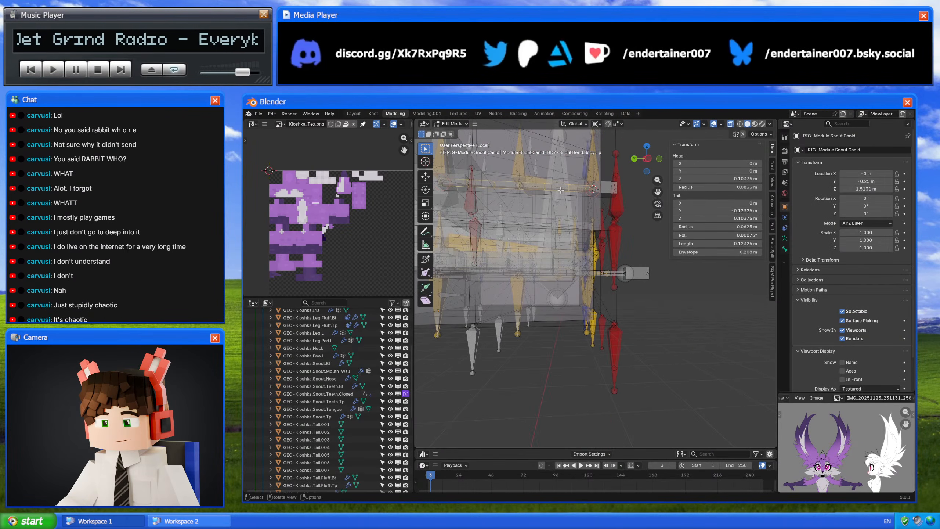
{"action": "left_click", "coordinate": [723, 210]}
{"action": "key", "text": "ctrl+c"}
{"action": "key", "text": "Escape"}
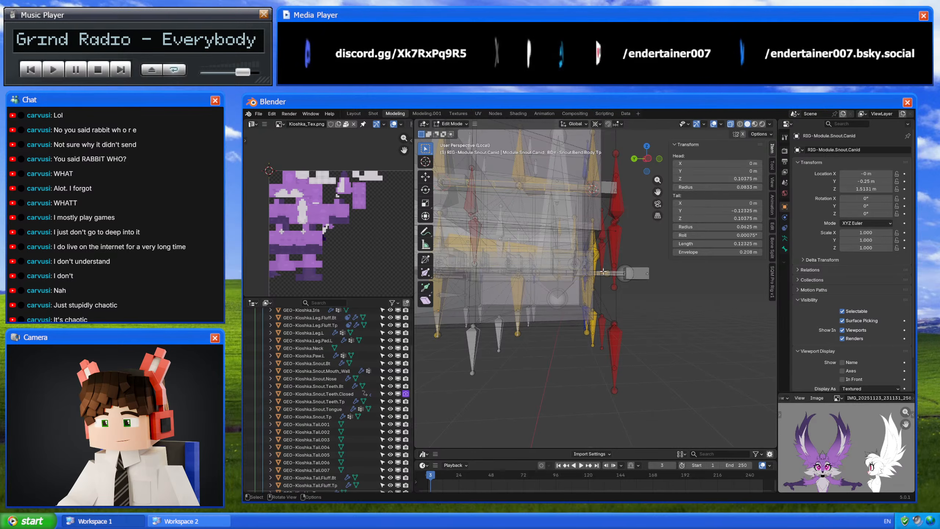
{"action": "key", "text": "Tab"}
{"action": "left_click", "coordinate": [612, 404]}
{"action": "key", "text": "Tab"}
{"action": "left_click", "coordinate": [719, 212]}
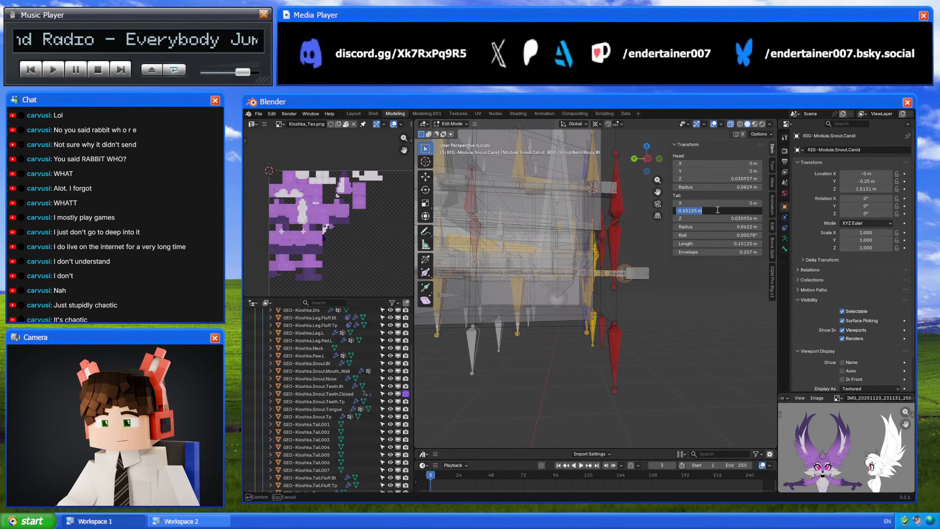
{"action": "key", "text": "ctrl+v"}
{"action": "key", "text": "Return"}
- Snap the 3D cursor to the tail of BDY-Snout.Bend.Body.Bt and move BDY-Snout.Bend.Tail.Bt onto it
{"action": "middle_click_drag", "start_coordinate": [644, 329], "coordinate": [629, 328]}
{"action": "scroll", "coordinate": [597, 268], "scroll_direction": "up", "scroll_amount": 2}
{"action": "left_click", "coordinate": [605, 268]}
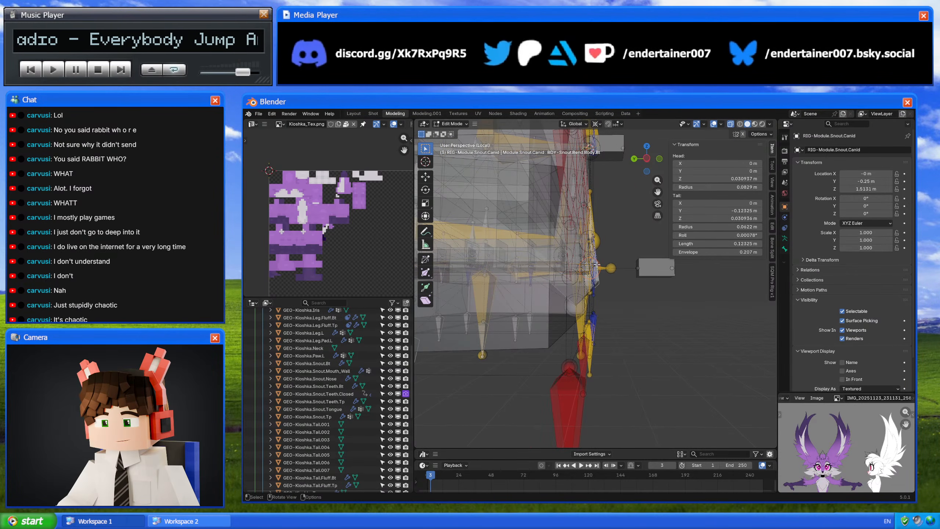
{"action": "key", "text": "shift+s"}
{"action": "left_click", "coordinate": [640, 171]}
{"action": "middle_click_drag", "start_coordinate": [614, 217], "coordinate": [605, 271]}
{"action": "key", "text": "ctrl+z"}
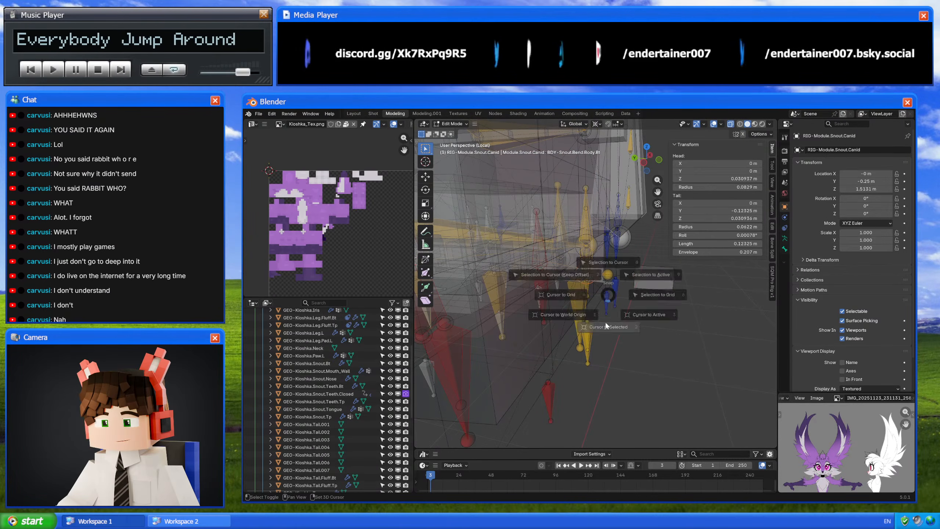
- In Pose Mode, move the front main tongue control down along global Z by about 0.18 m, below the lower snout
{"action": "key", "text": "ctrl+Tab"}
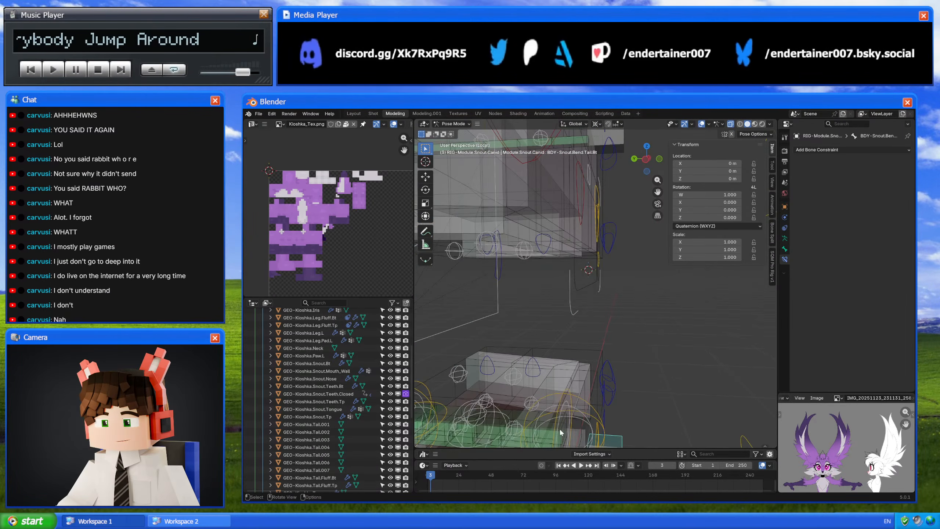
{"action": "middle_click_drag", "start_coordinate": [561, 433], "coordinate": [604, 308]}
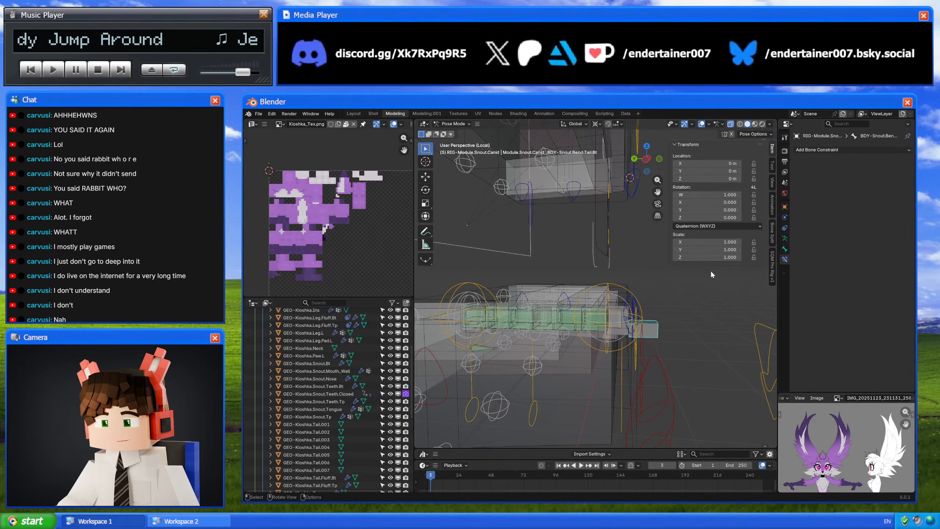
{"action": "left_click", "coordinate": [478, 285]}
{"action": "key", "text": "g"}
{"action": "key", "text": "z"}
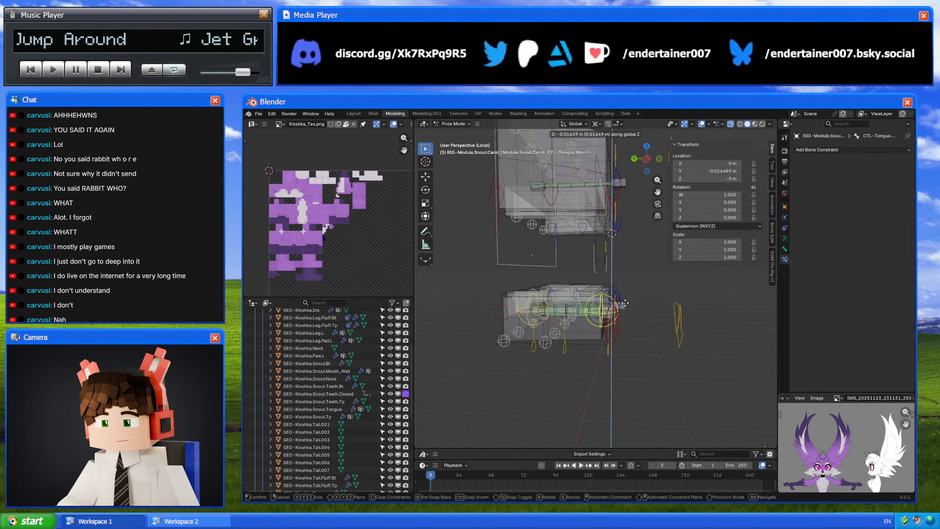
{"action": "left_click", "coordinate": [616, 388]}
- Reset the original length of the Stretch To constraint on BDY-Snout.Bend.Body.Bt
{"action": "scroll", "coordinate": [611, 376], "scroll_direction": "up", "scroll_amount": 4}
{"action": "left_click", "coordinate": [582, 333]}
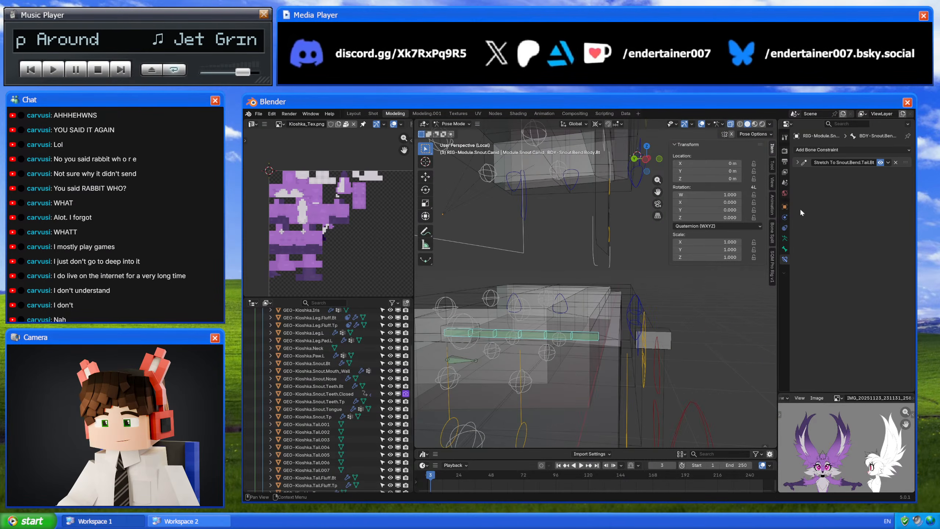
{"action": "left_click", "coordinate": [799, 162]}
{"action": "left_click", "coordinate": [897, 201]}
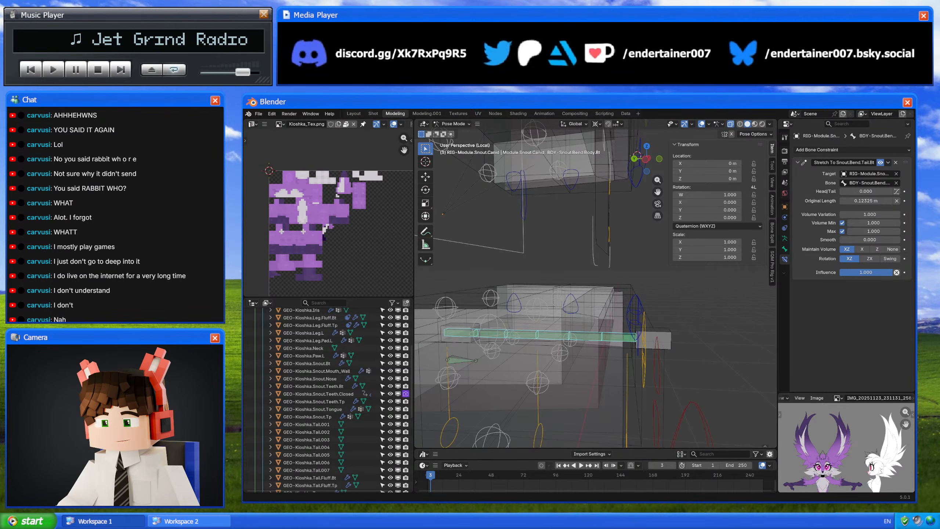
- Snap the 3D cursor to the middle of the BDY-Snout.Bend.Body.Bt bone in Edit Mode
{"action": "middle_click_drag", "start_coordinate": [645, 283], "coordinate": [568, 324]}
{"action": "key", "text": "Tab"}
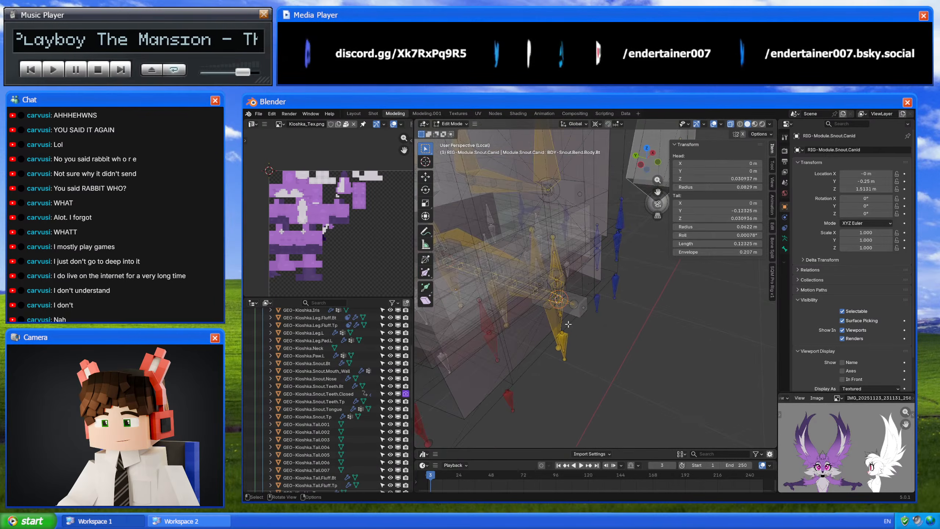
{"action": "key", "text": "Tab"}
{"action": "key", "text": "Tab"}
{"action": "key", "text": "Tab"}
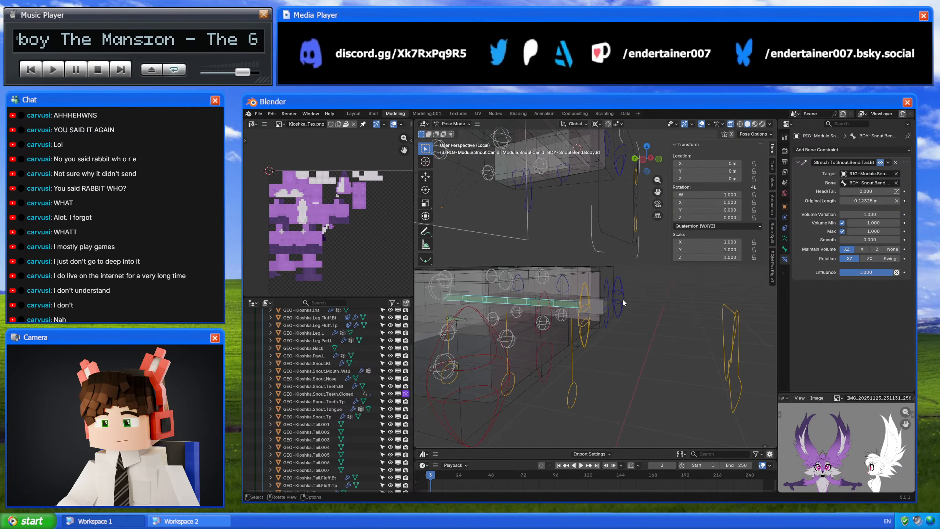
{"action": "left_click", "coordinate": [738, 322]}
{"action": "key", "text": "Tab"}
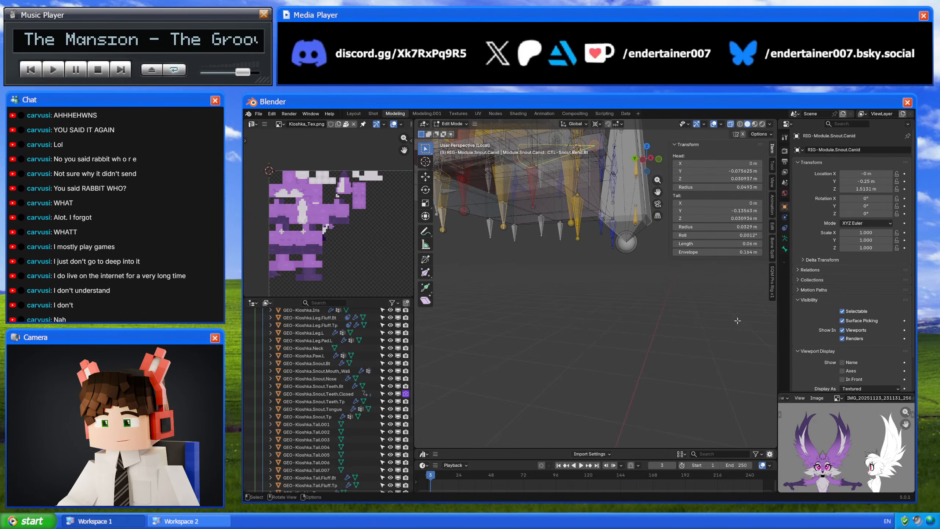
{"action": "middle_click_drag", "start_coordinate": [528, 259], "coordinate": [530, 308], "text": "shift"}
{"action": "key", "text": "Tab"}
{"action": "left_click", "coordinate": [520, 364]}
{"action": "key", "text": "Tab"}
{"action": "key", "text": "shift+s"}
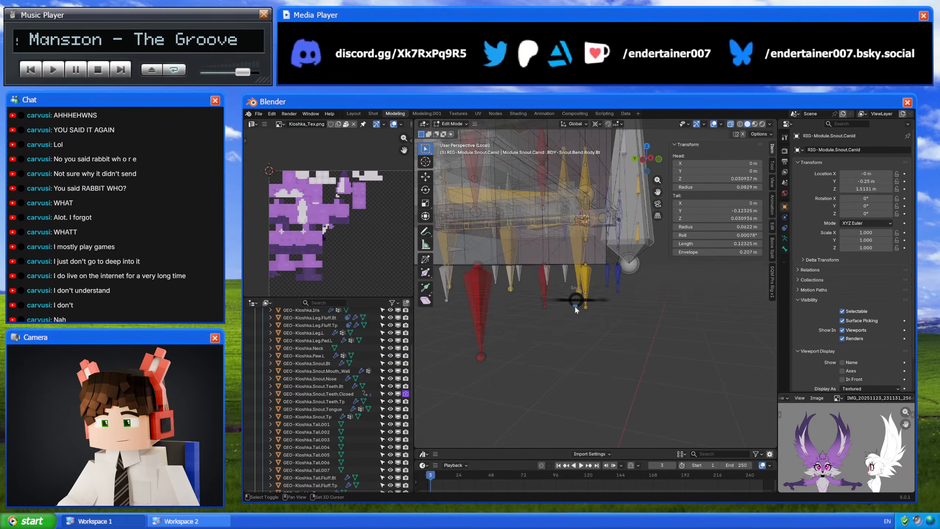
{"action": "left_click", "coordinate": [573, 350]}
- Snap the head of CTL-Snout.Bend.Bt to the 3D cursor, at Y -0.061625 m
{"action": "key", "text": "Tab"}
{"action": "left_click", "coordinate": [732, 388]}
{"action": "key", "text": "Tab"}
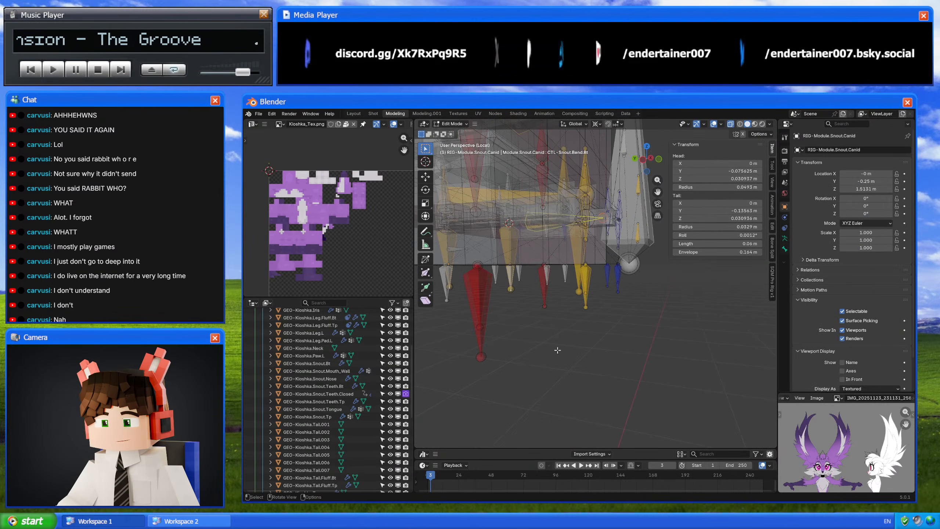
{"action": "key", "text": "shift+s"}
{"action": "left_click", "coordinate": [576, 255]}
- Snap the tail of CTL-Snout.Bend.Bt to the tail of BDY-Snout.Bend.Body.Bt, at Y -0.12325 m
{"action": "middle_click_drag", "start_coordinate": [586, 244], "coordinate": [588, 287]}
{"action": "left_click", "coordinate": [588, 264]}
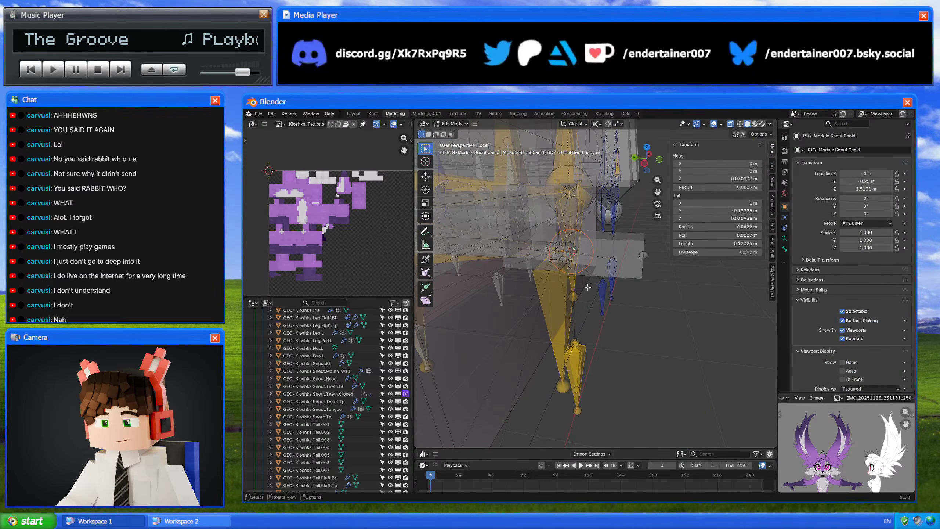
{"action": "left_click", "coordinate": [565, 245]}
{"action": "key", "text": "shift+s"}
{"action": "left_click", "coordinate": [567, 237]}
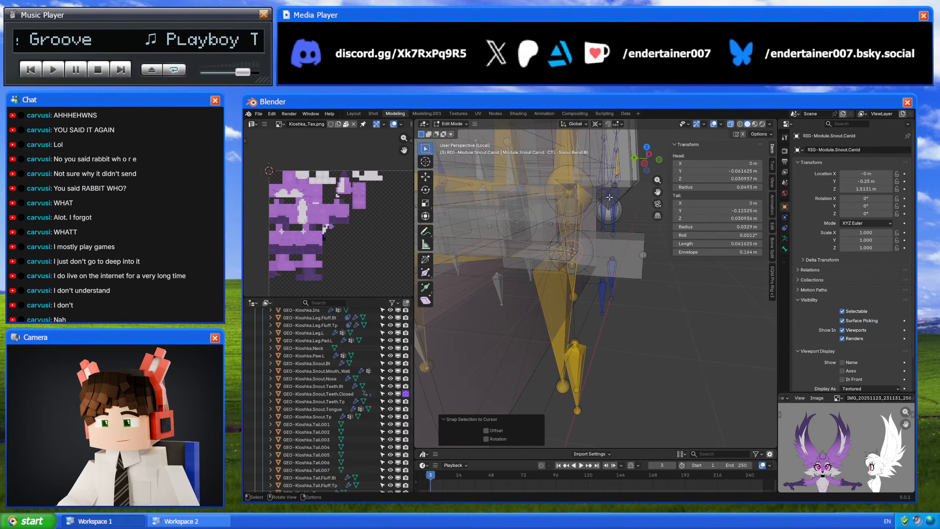
- In Pose Mode, examine the snout rig and the front main tongue control from the left orthographic view
{"action": "scroll", "coordinate": [601, 304], "scroll_direction": "down", "scroll_amount": 4}
{"action": "key", "text": "ctrl+Tab"}
{"action": "middle_click_drag", "start_coordinate": [608, 308], "coordinate": [640, 305]}
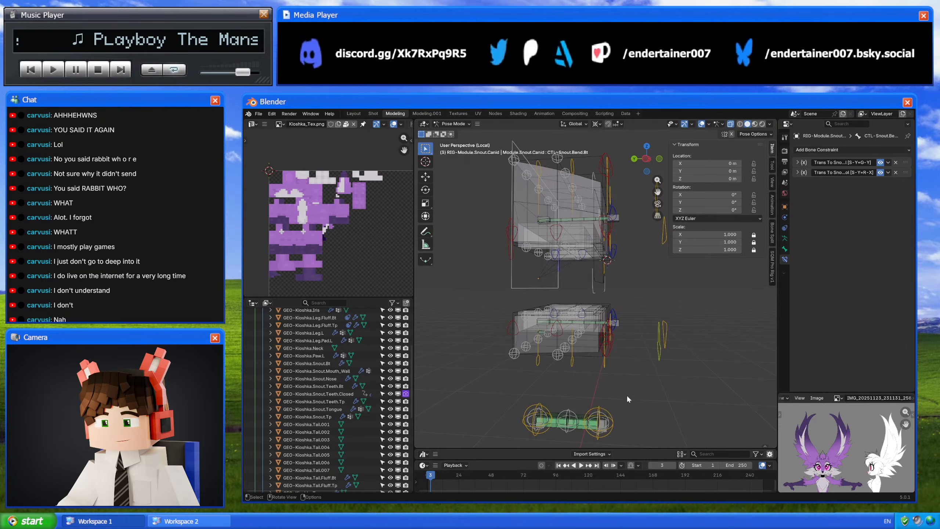
{"action": "key", "text": "a"}
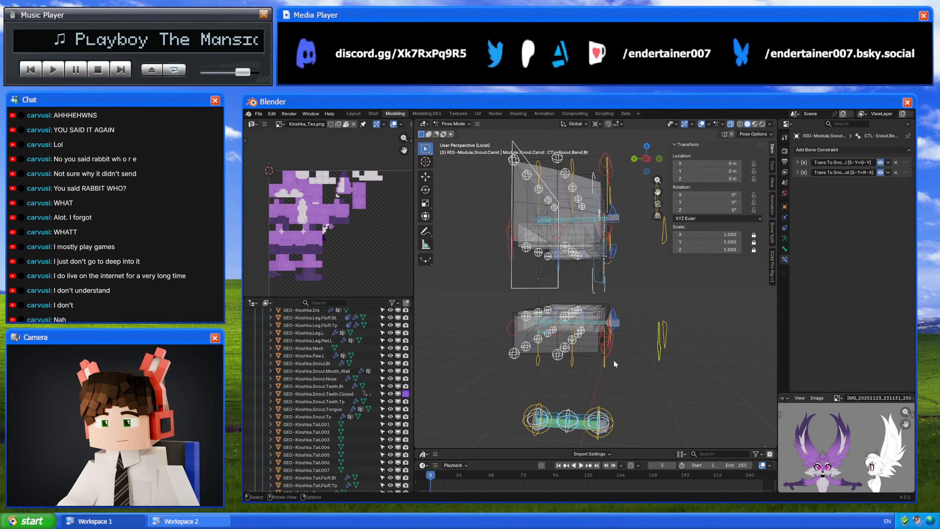
{"action": "left_click", "coordinate": [600, 409]}
{"action": "left_click", "coordinate": [647, 158]}
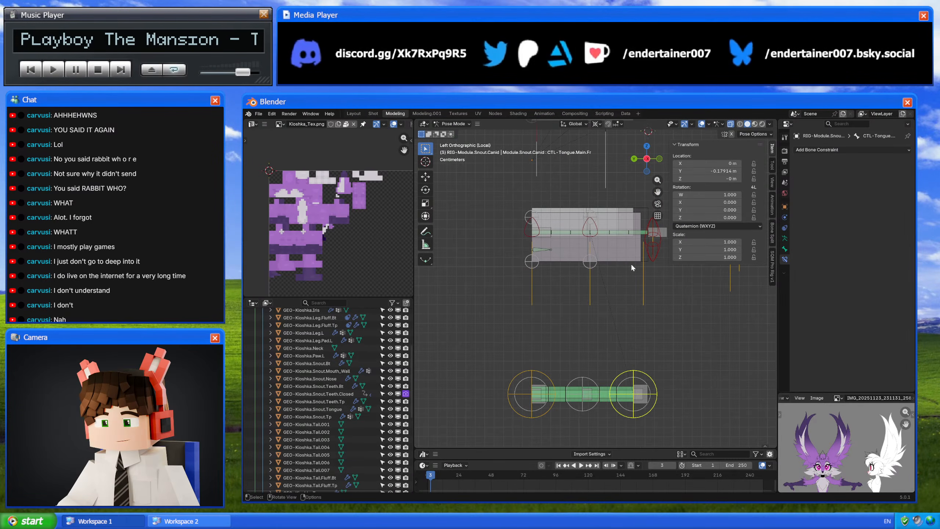
{"action": "middle_click_drag", "start_coordinate": [630, 263], "coordinate": [601, 279]}
- In Object Mode, add GEO-Kloshka.Snout.Tongue and GEO-Kloshka.Snout.Nose to the snout selection and isolate everything in Local View
{"action": "key", "text": "ctrl+Tab"}
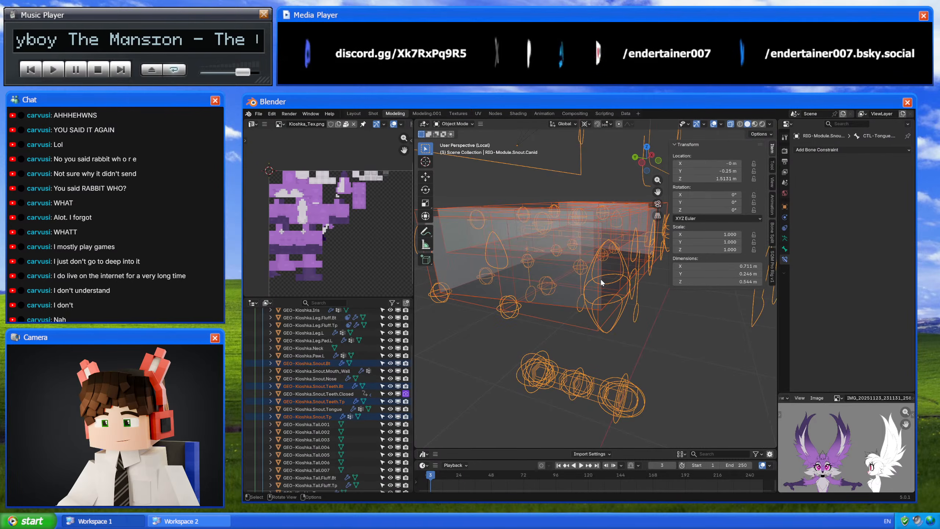
{"action": "key", "text": "KP_Divide"}
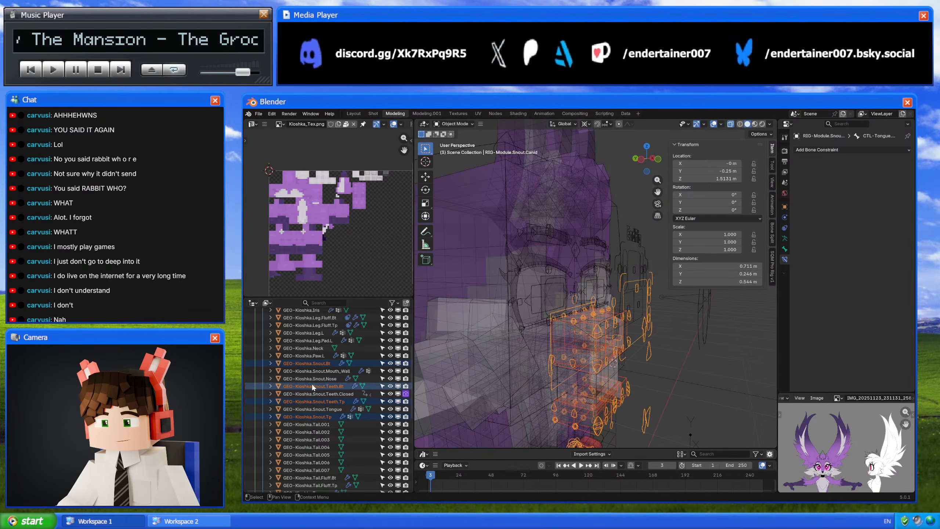
{"action": "left_click", "coordinate": [328, 409], "text": "ctrl"}
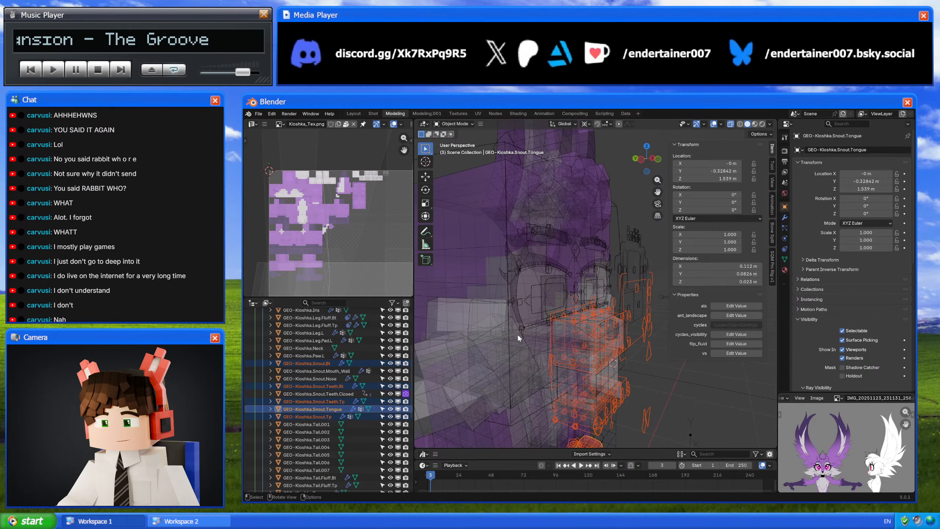
{"action": "left_click", "coordinate": [326, 379], "text": "ctrl"}
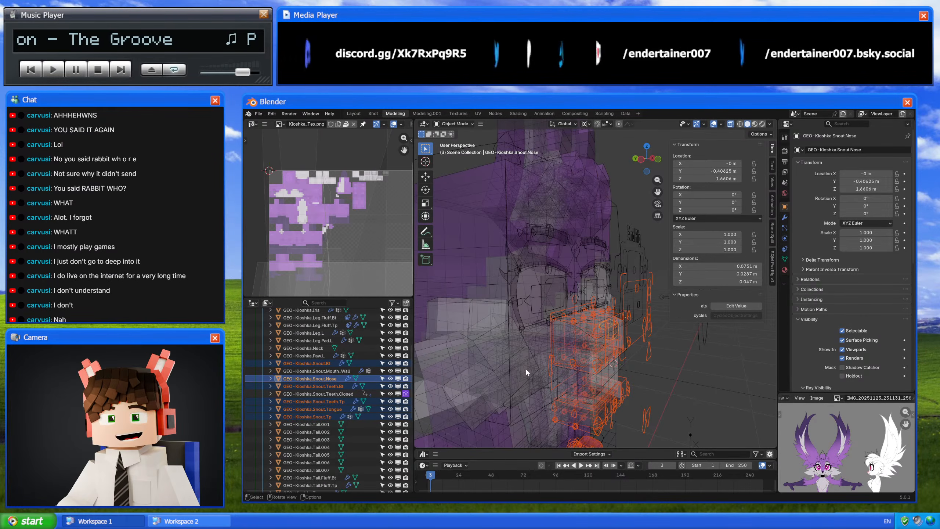
{"action": "key", "text": "KP_Divide"}
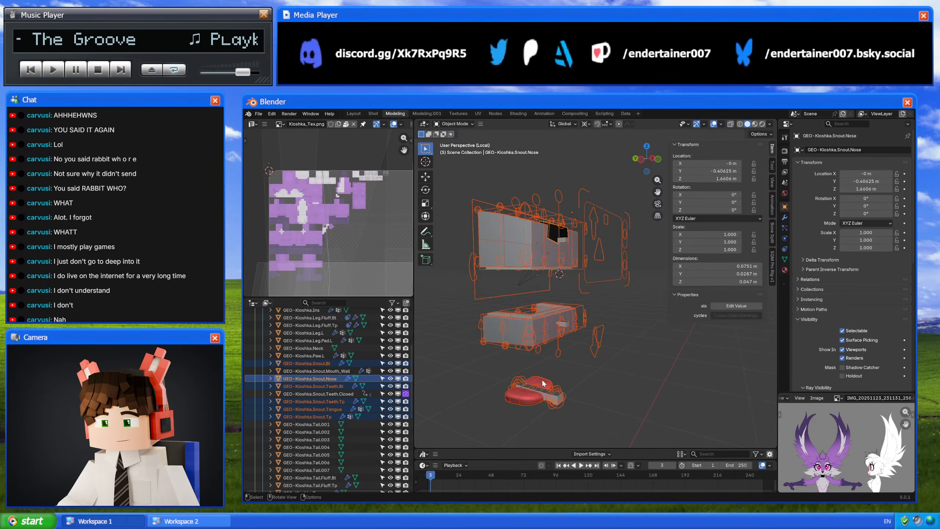
- In the left orthographic view, put the snout rig in Pose Mode, select CTL-Tongue.Main.Bk and reset the control locations to 0 m
{"action": "left_click", "coordinate": [542, 380]}
{"action": "middle_click_drag", "start_coordinate": [555, 376], "coordinate": [573, 357], "text": "shift"}
{"action": "left_click", "coordinate": [641, 160]}
{"action": "middle_click_drag", "start_coordinate": [587, 318], "coordinate": [606, 285], "text": "shift"}
{"action": "scroll", "coordinate": [606, 285], "scroll_direction": "up", "scroll_amount": 4}
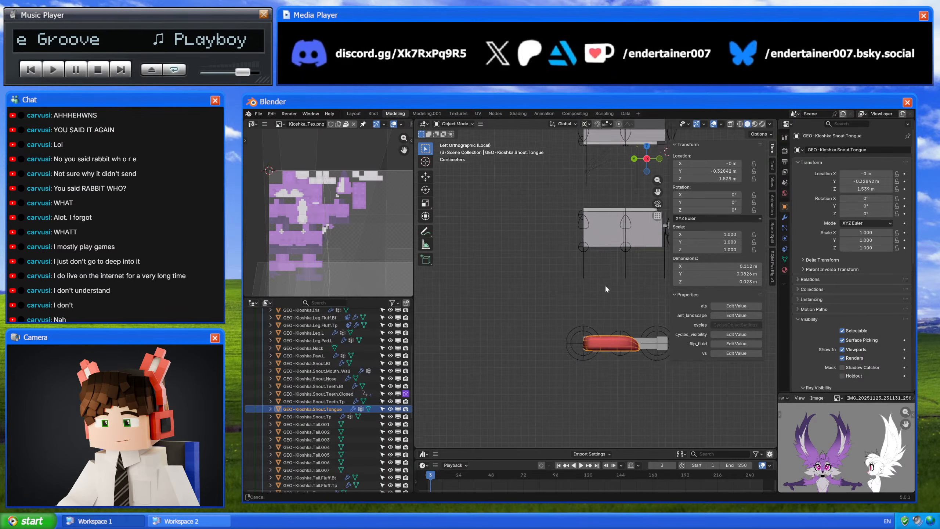
{"action": "middle_click_drag", "start_coordinate": [668, 336], "coordinate": [583, 313], "text": "shift"}
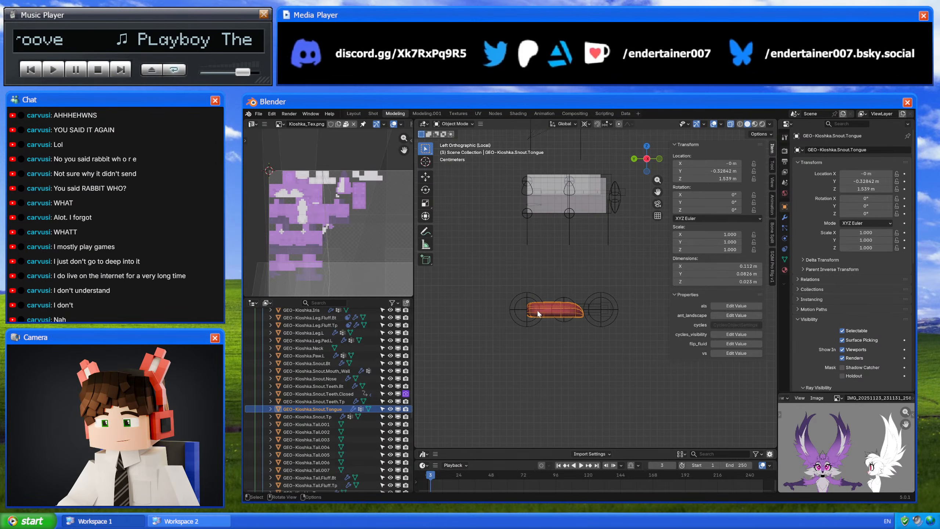
{"action": "left_click", "coordinate": [530, 291]}
{"action": "key", "text": "ctrl+Tab"}
{"action": "left_click", "coordinate": [530, 292]}
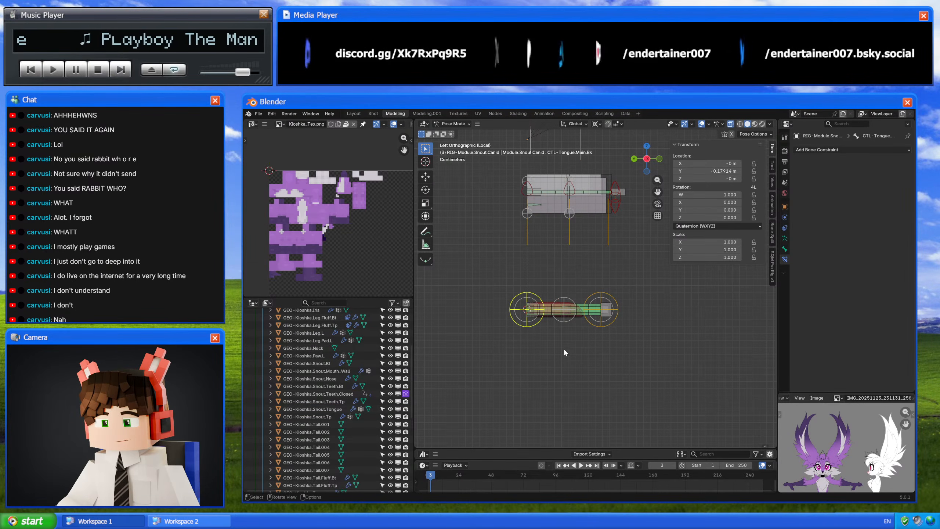
{"action": "key", "text": "Tab"}
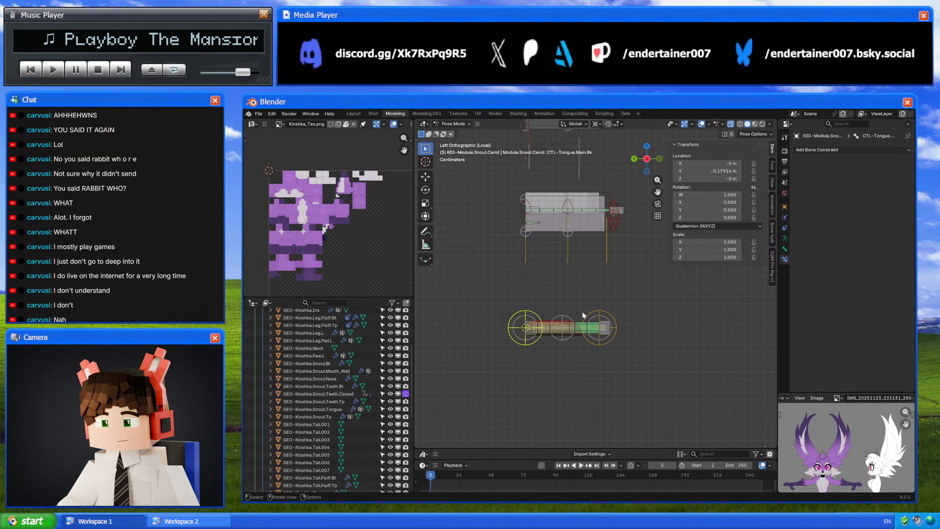
{"action": "key", "text": "Tab"}
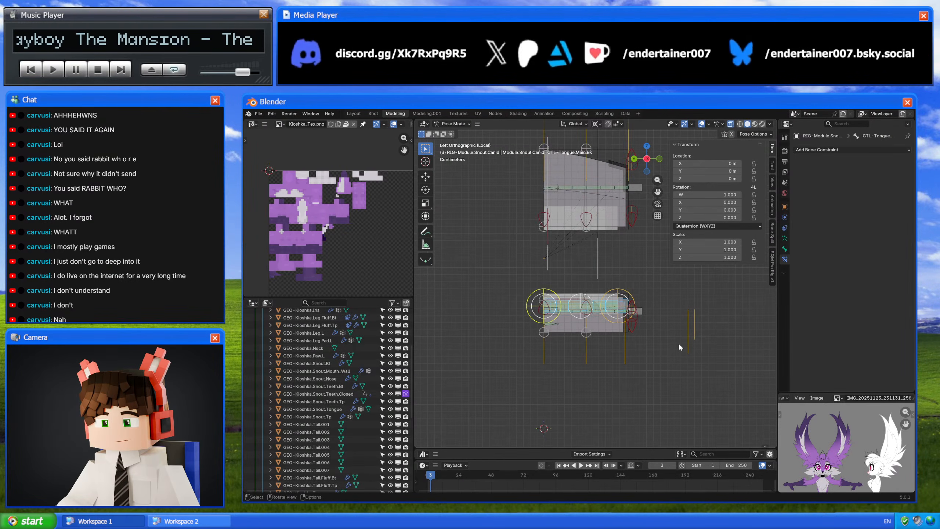
{"action": "scroll", "coordinate": [615, 348], "scroll_direction": "up", "scroll_amount": 2}
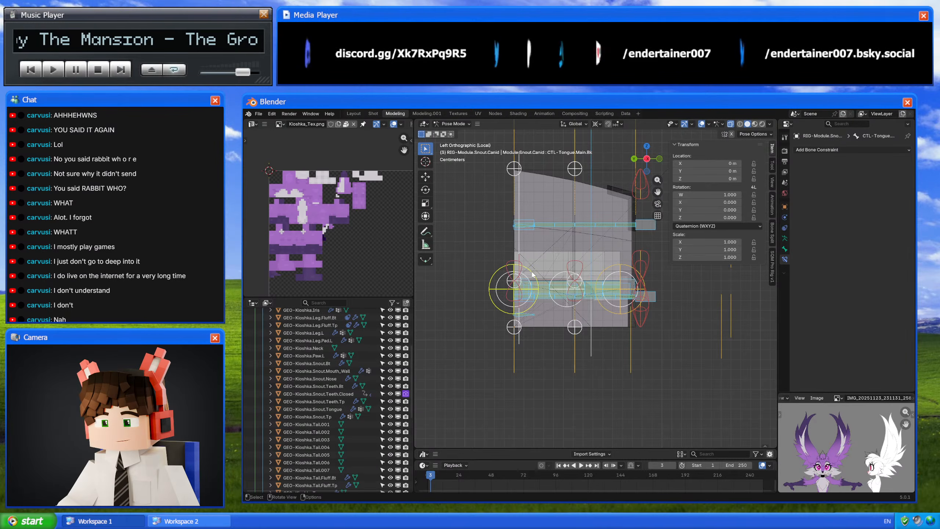
- Try to add a bone inside the snout rig at the back main tongue control and snap its tail to the front main tongue control
{"action": "left_click", "coordinate": [532, 274]}
{"action": "key", "text": "Tab"}
{"action": "key", "text": "alt+h"}
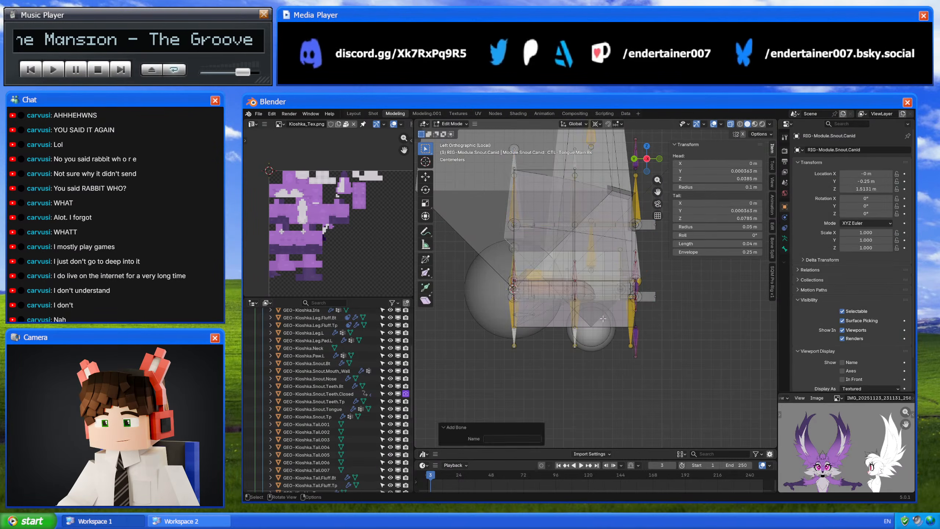
{"action": "key", "text": "Tab"}
{"action": "left_click", "coordinate": [617, 268]}
{"action": "scroll", "coordinate": [585, 243], "scroll_direction": "down", "scroll_amount": 7}
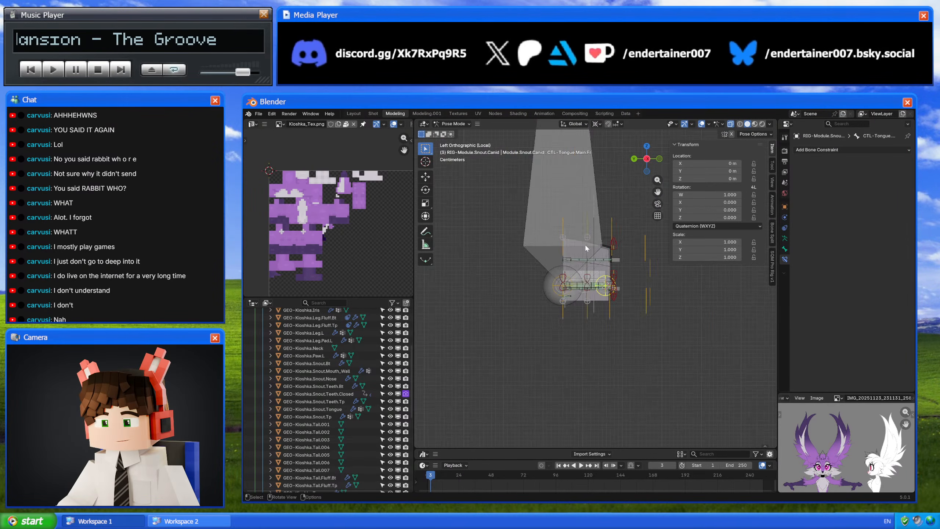
{"action": "left_click", "coordinate": [576, 148]}
{"action": "key", "text": "shift+s"}
{"action": "key", "text": "ctrl+z"}
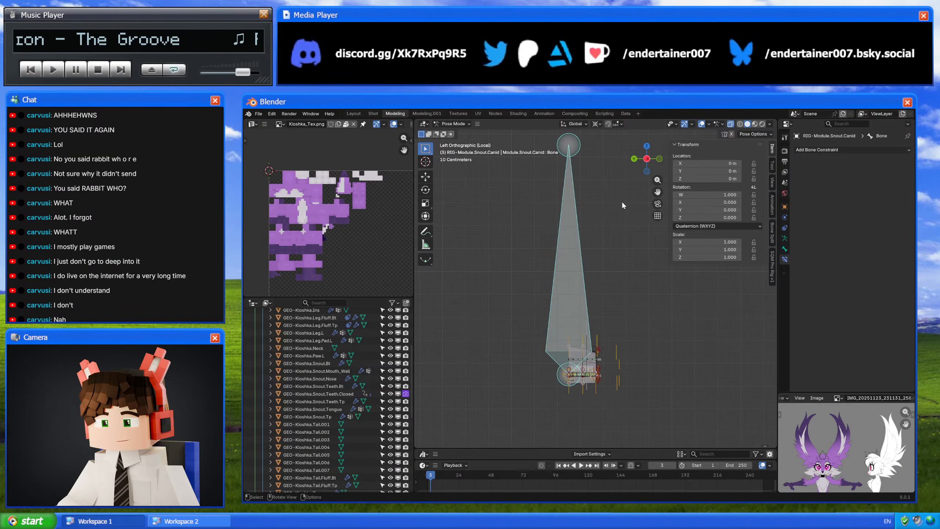
{"action": "key", "text": "Tab"}
{"action": "left_click", "coordinate": [574, 145]}
{"action": "key", "text": "shift+s"}
{"action": "key", "text": "ctrl+z"}
{"action": "scroll", "coordinate": [593, 280], "scroll_direction": "up", "scroll_amount": 5}
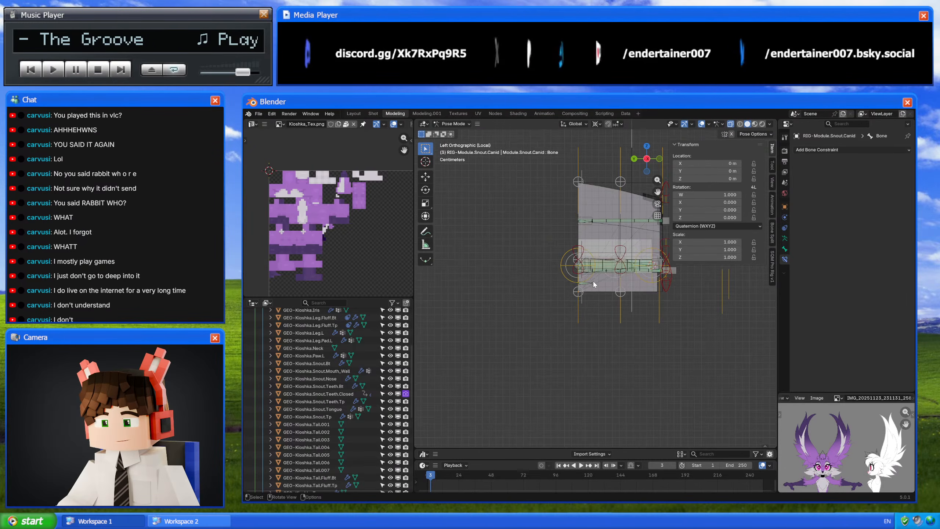
- Undo the bone added inside the snout rig, back to CTL-Tongue.Main.Bk selected in Pose Mode
{"action": "key", "text": "ctrl+z"}
{"action": "key", "text": "ctrl+z"}
{"action": "key", "text": "ctrl+z"}
{"action": "key", "text": "ctrl+z"}
{"action": "key", "text": "ctrl+z"}
{"action": "key", "text": "ctrl+z"}
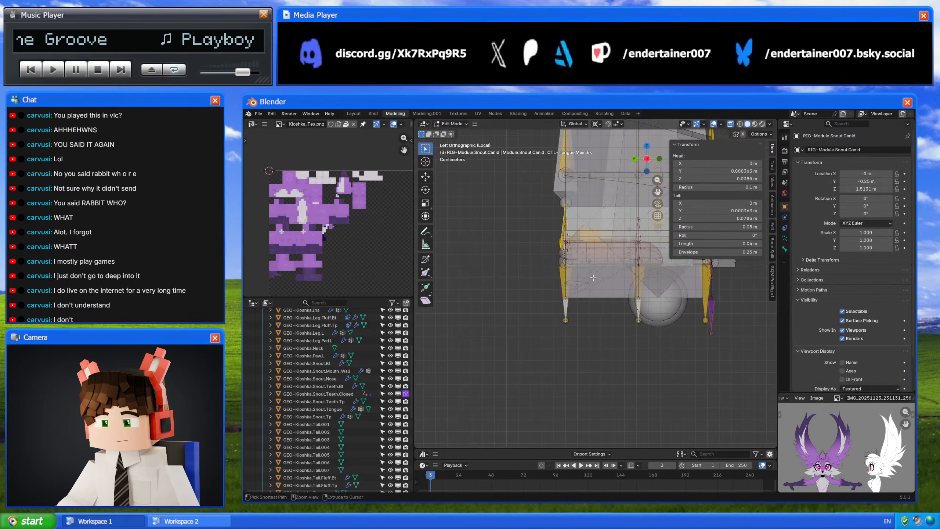
{"action": "scroll", "coordinate": [594, 277], "scroll_direction": "down", "scroll_amount": 3}
{"action": "scroll", "coordinate": [593, 277], "scroll_direction": "down", "scroll_amount": 3}
{"action": "key", "text": "ctrl+z"}
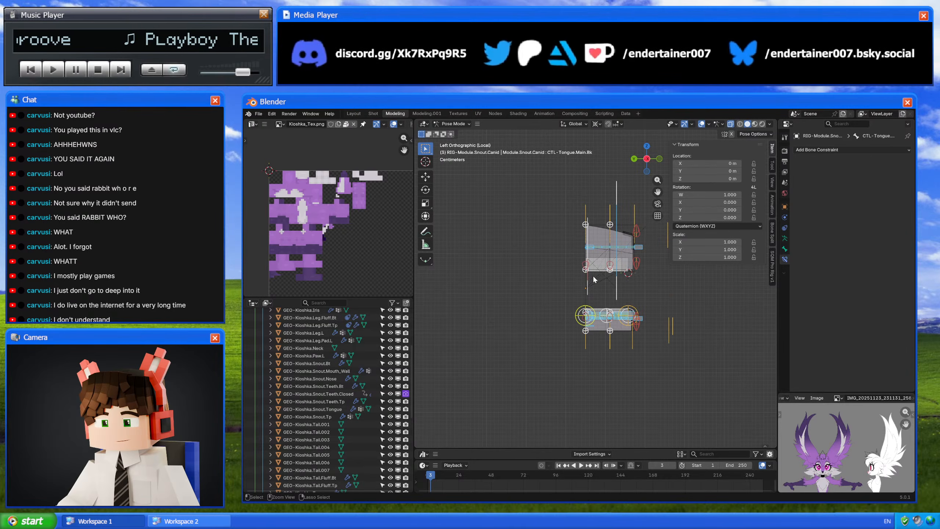
{"action": "key", "text": "ctrl+z"}
{"action": "scroll", "coordinate": [595, 283], "scroll_direction": "up", "scroll_amount": 4}
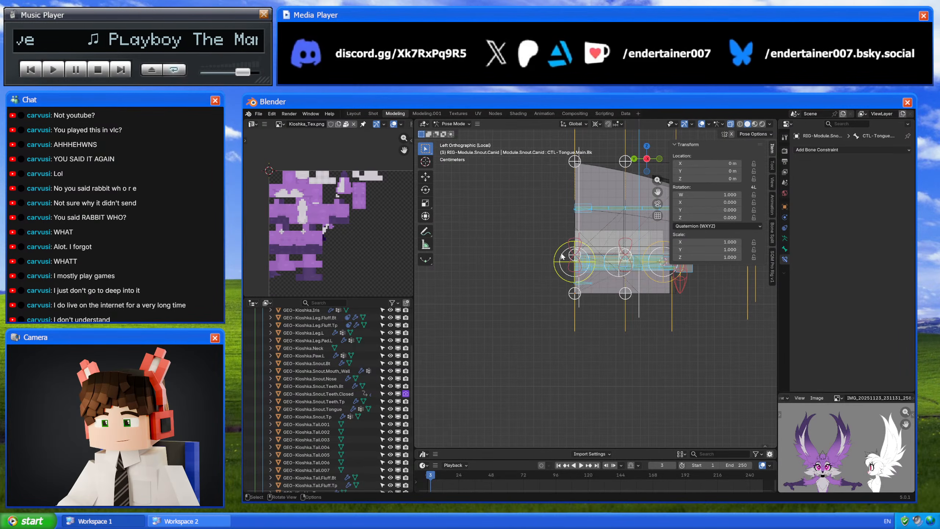
{"action": "key", "text": "ctrl+z"}
- In Object Mode, add a separate armature at the back main tongue control, Y -0.24964 m, and place the 3D cursor on the front main control
{"action": "key", "text": "ctrl+Tab"}
{"action": "key", "text": "shift+a"}
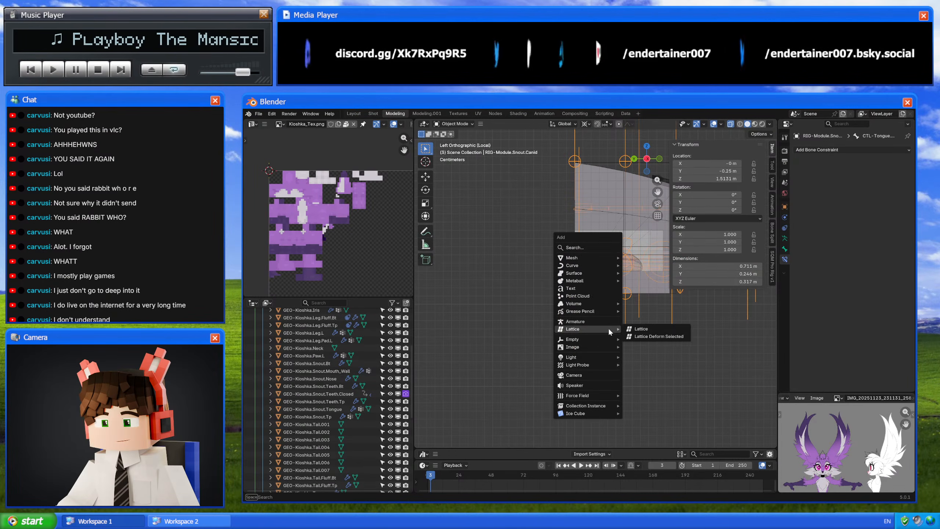
{"action": "left_click", "coordinate": [608, 317]}
{"action": "key", "text": "Tab"}
{"action": "key", "text": "ctrl+z"}
{"action": "key", "text": "ctrl+z"}
{"action": "key", "text": "ctrl+z"}
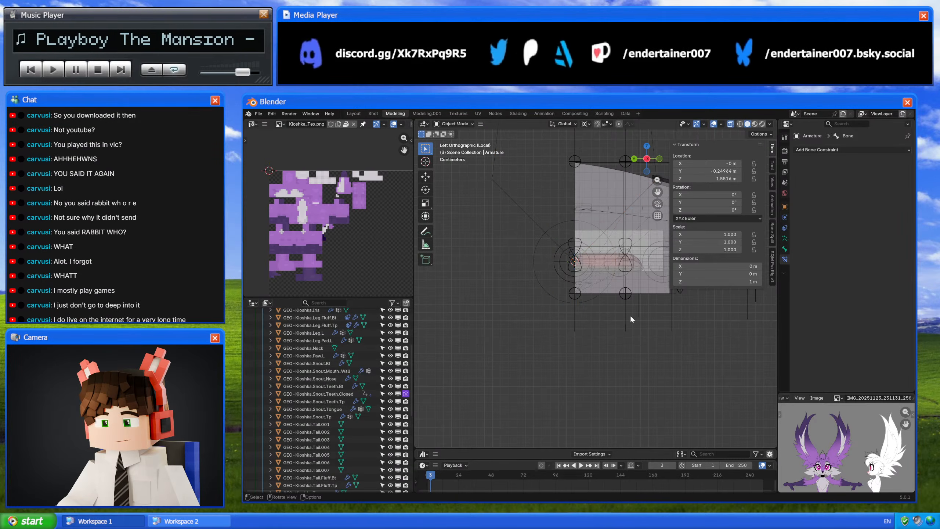
{"action": "key", "text": "ctrl+z"}
{"action": "key", "text": "ctrl+Tab"}
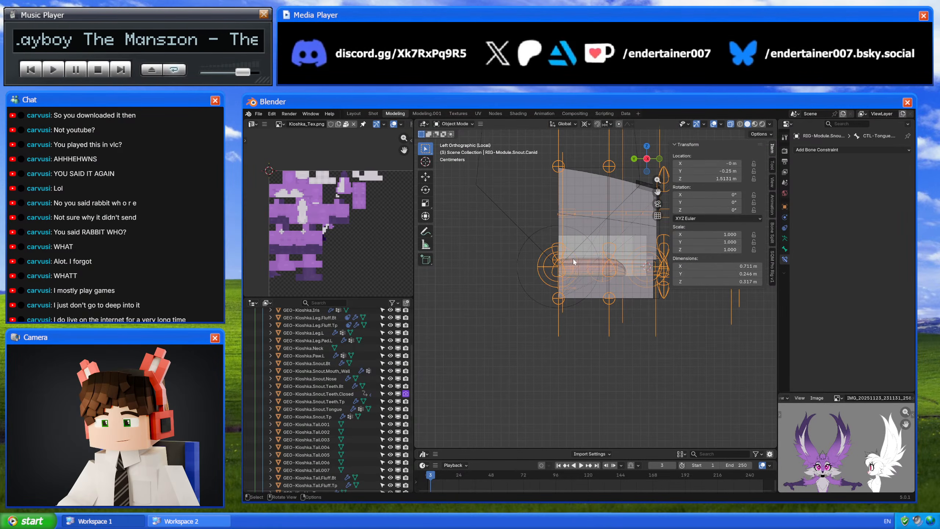
- In Edit Mode, snap the tail of the new armature's bone to the 3D cursor, at Y -0.108 m
{"action": "left_click", "coordinate": [511, 205]}
{"action": "left_click", "coordinate": [504, 211]}
{"action": "key", "text": "Tab"}
{"action": "scroll", "coordinate": [504, 212], "scroll_direction": "down", "scroll_amount": 5}
{"action": "middle_click_drag", "start_coordinate": [508, 219], "coordinate": [558, 270], "text": "shift"}
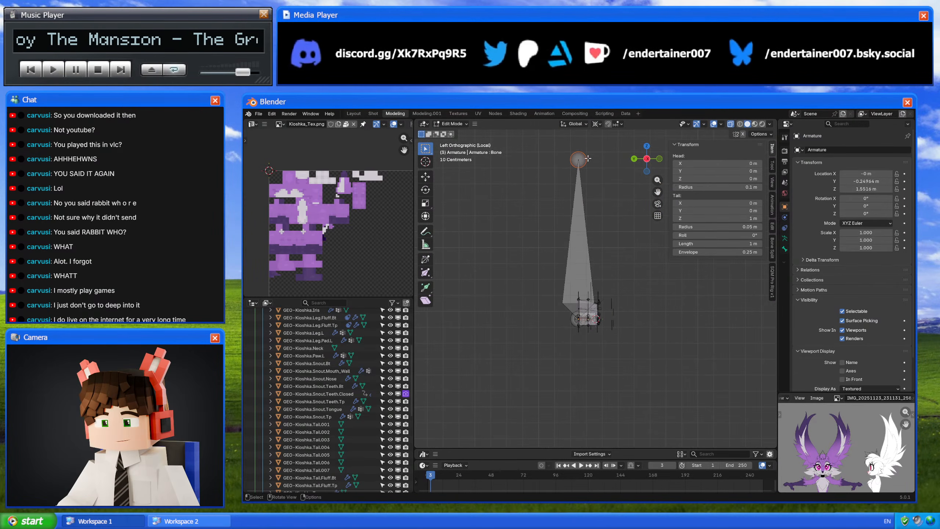
{"action": "left_click", "coordinate": [581, 155]}
{"action": "key", "text": "shift+s"}
{"action": "scroll", "coordinate": [603, 215], "scroll_direction": "up", "scroll_amount": 5}
{"action": "middle_click_drag", "start_coordinate": [586, 346], "coordinate": [624, 146], "text": "shift"}
{"action": "middle_click_drag", "start_coordinate": [598, 242], "coordinate": [592, 270], "text": "shift"}
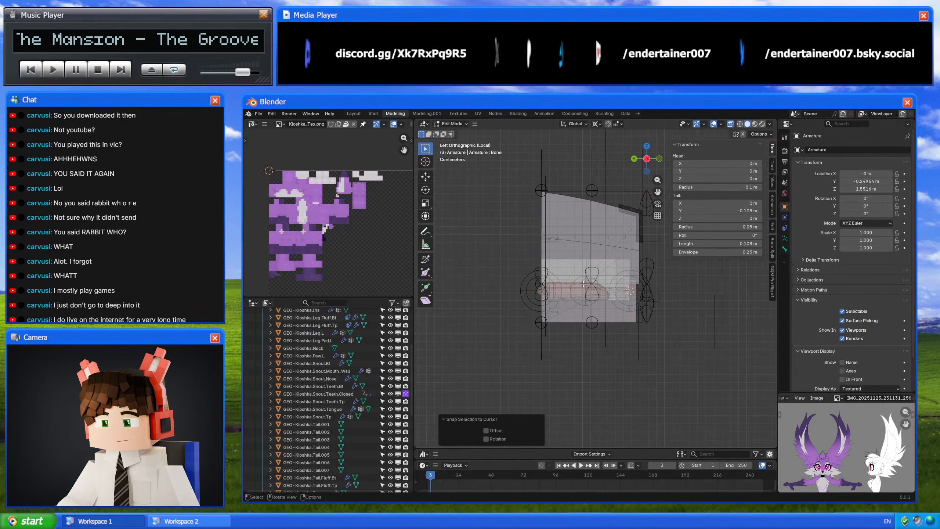
- Subdivide the new armature's bone with 1 cut and switch to Pose Mode
{"action": "left_click", "coordinate": [578, 286]}
{"action": "right_click", "coordinate": [663, 310]}
{"action": "left_click", "coordinate": [617, 311]}
{"action": "scroll", "coordinate": [580, 309], "scroll_direction": "up", "scroll_amount": 4}
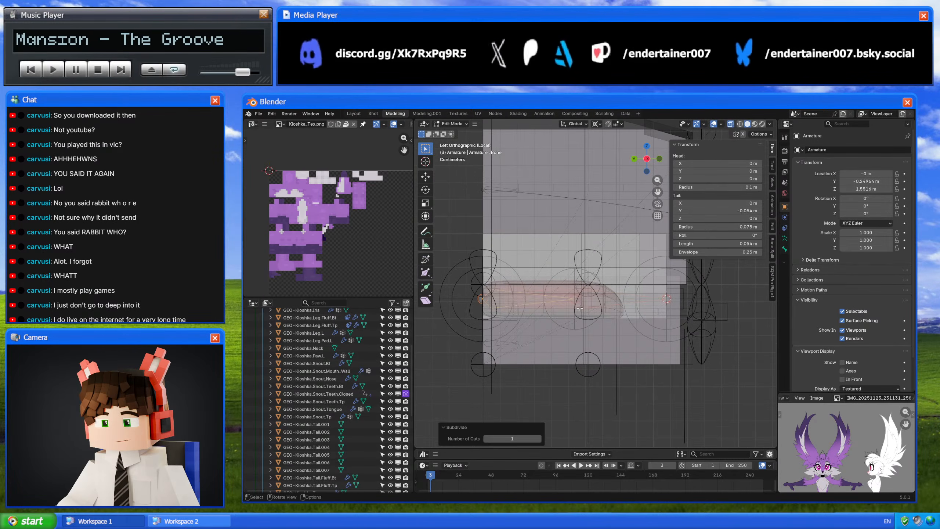
{"action": "key", "text": "ctrl+Tab"}
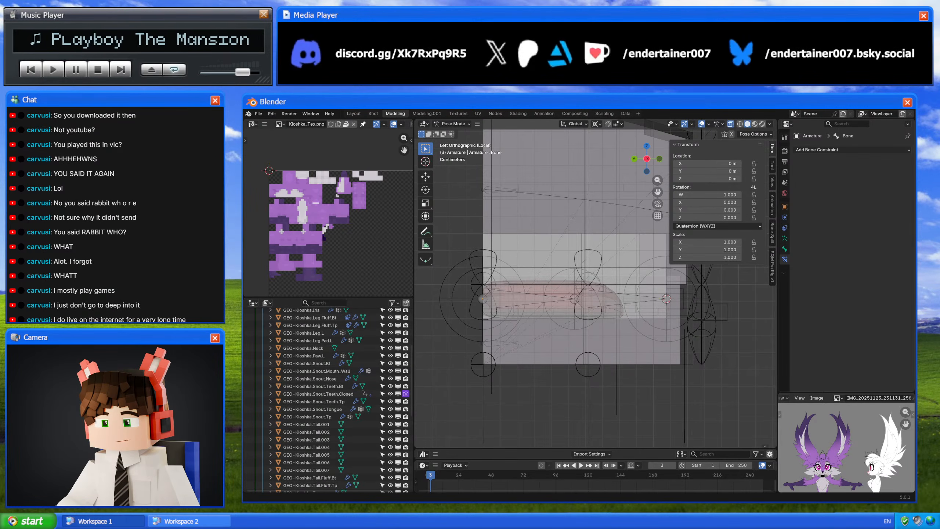
{"action": "middle_click_drag", "start_coordinate": [592, 285], "coordinate": [576, 310], "text": "shift"}
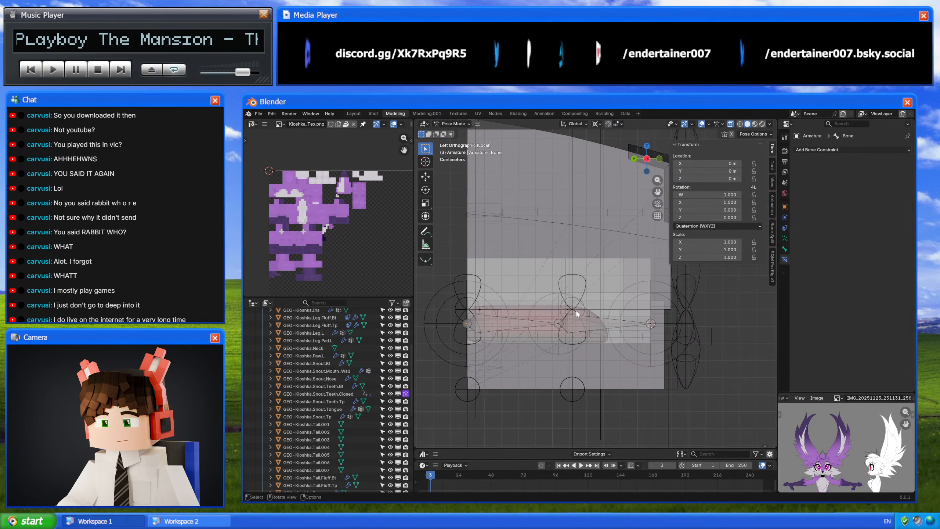
{"action": "key", "text": "Tab"}
{"action": "key", "text": "Tab"}
{"action": "key", "text": "Tab"}
{"action": "key", "text": "ctrl+Tab"}
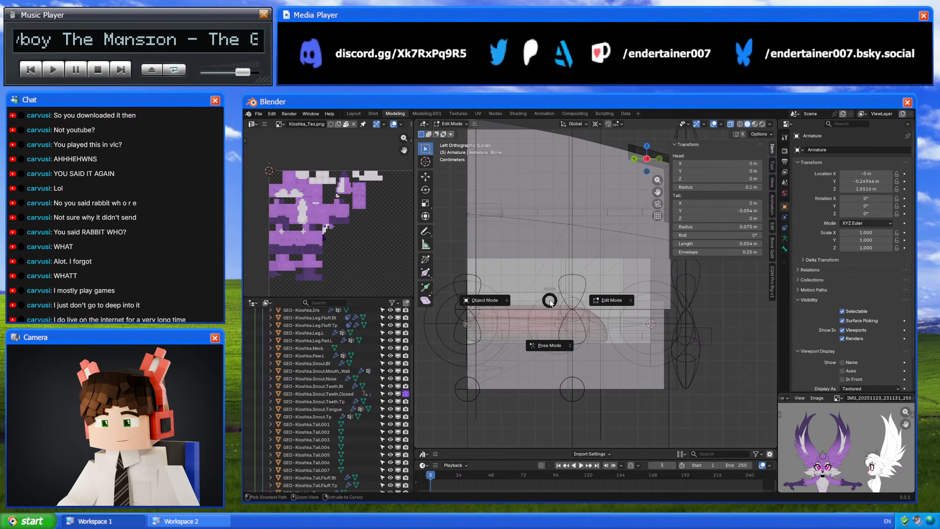
{"action": "key", "text": "Escape"}
{"action": "key", "text": "Tab"}
{"action": "key", "text": "ctrl+Tab"}
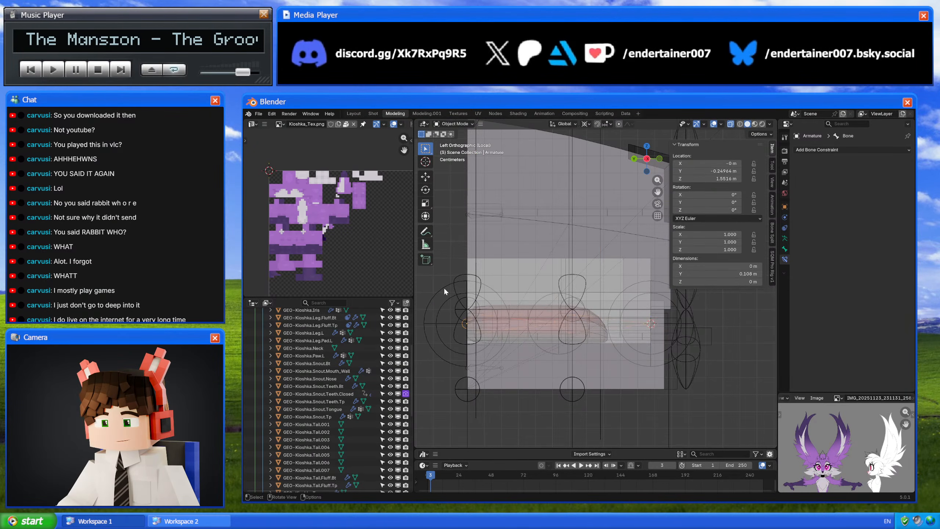
- Make the snout rig active again, check CTL-Tongue.Main.Fr in Edit Mode and return to Pose Mode
{"action": "left_click", "coordinate": [451, 284]}
{"action": "key", "text": "ctrl+Tab"}
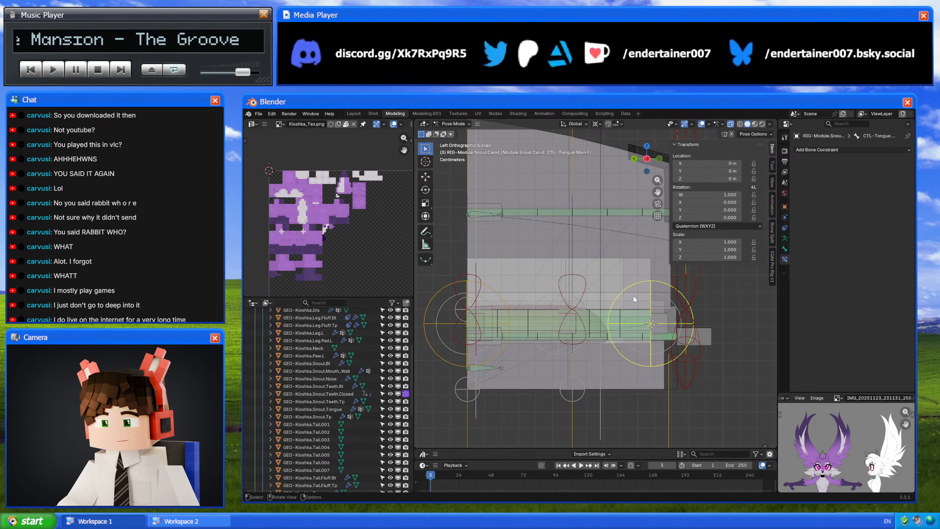
{"action": "key", "text": "Tab"}
{"action": "middle_click_drag", "start_coordinate": [633, 299], "coordinate": [592, 245], "text": "shift"}
{"action": "scroll", "coordinate": [596, 260], "scroll_direction": "up", "scroll_amount": 3}
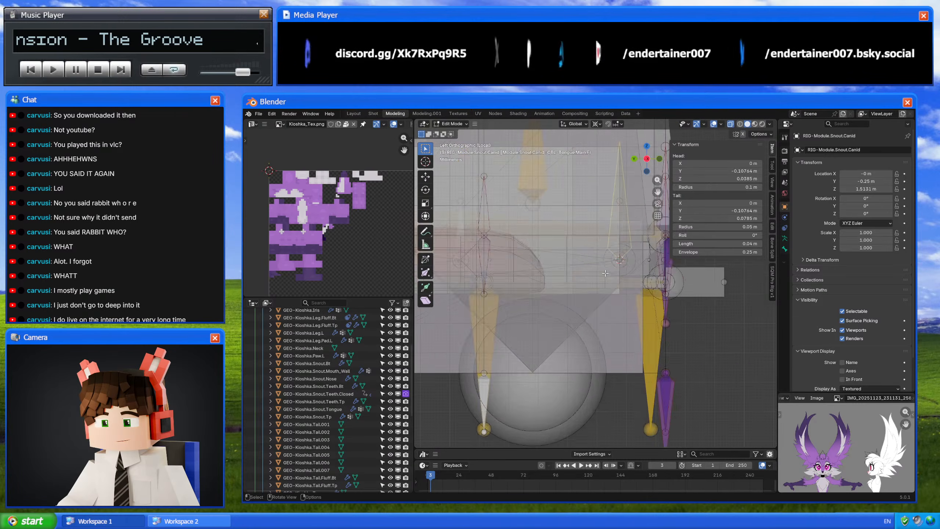
{"action": "scroll", "coordinate": [607, 280], "scroll_direction": "down", "scroll_amount": 5}
{"action": "key", "text": "Tab"}
{"action": "key", "text": "Tab"}
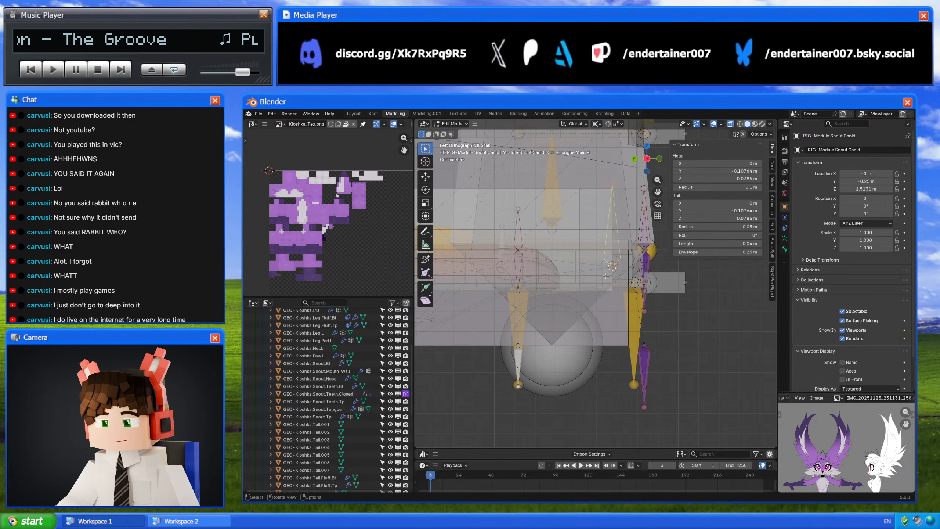
{"action": "key", "text": "Tab"}
- Solo the Tongue and Tongue [Bendy] bone collections of the snout rig and enter Edit Mode
{"action": "left_click", "coordinate": [785, 238]}
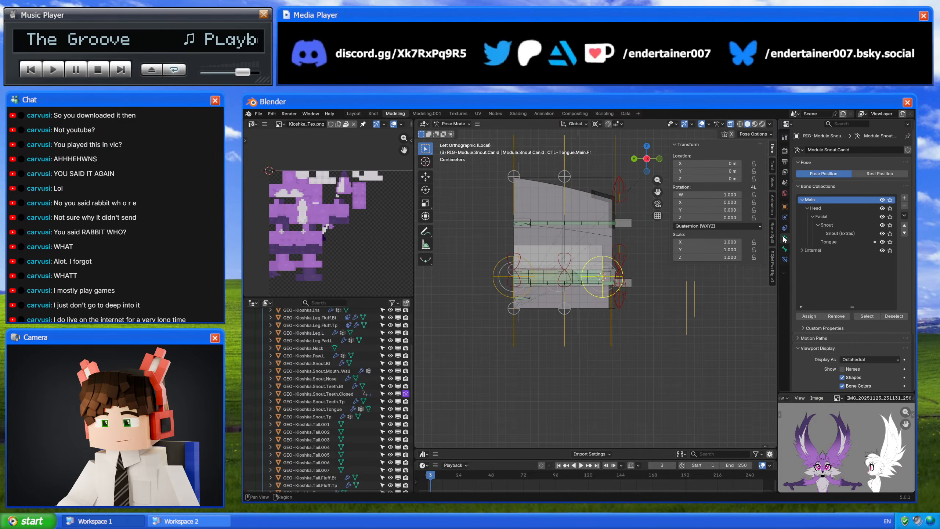
{"action": "left_click", "coordinate": [802, 250]}
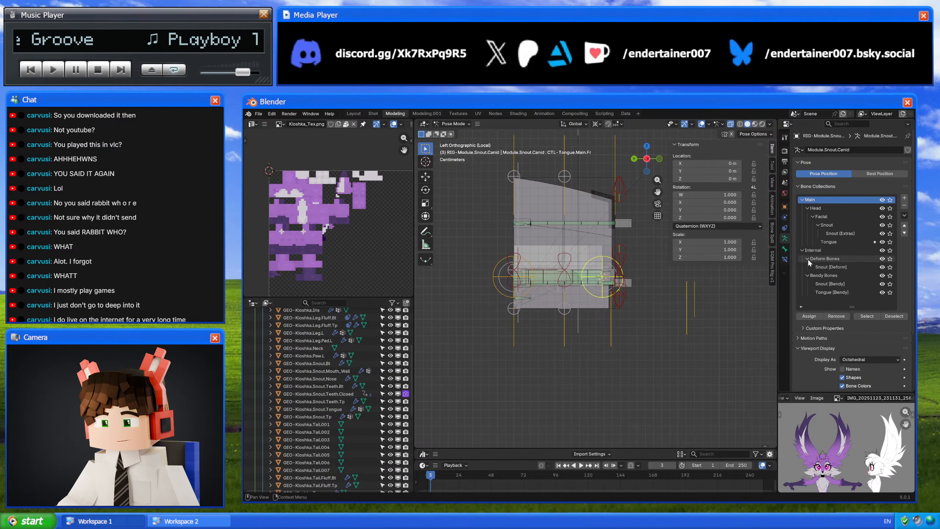
{"action": "left_click", "coordinate": [890, 292]}
{"action": "left_click", "coordinate": [890, 241]}
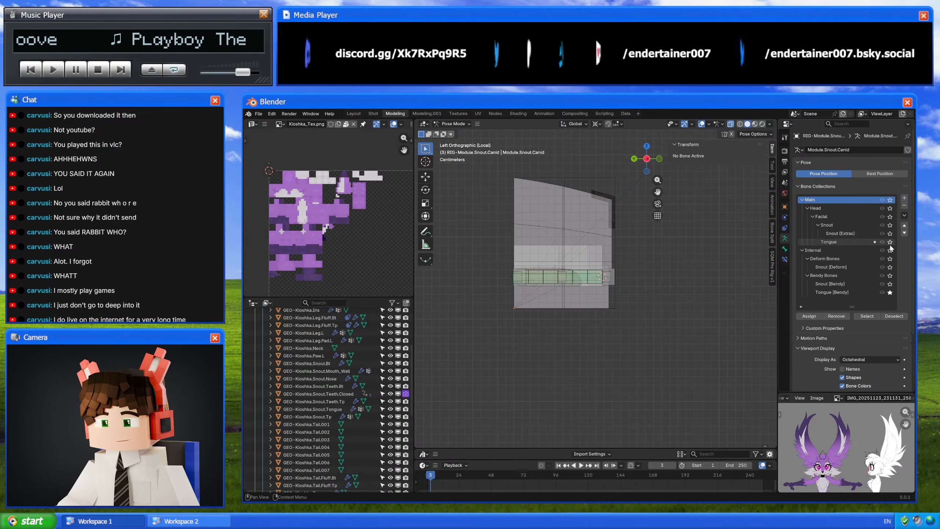
{"action": "scroll", "coordinate": [601, 278], "scroll_direction": "up", "scroll_amount": 5}
{"action": "key", "text": "Tab"}
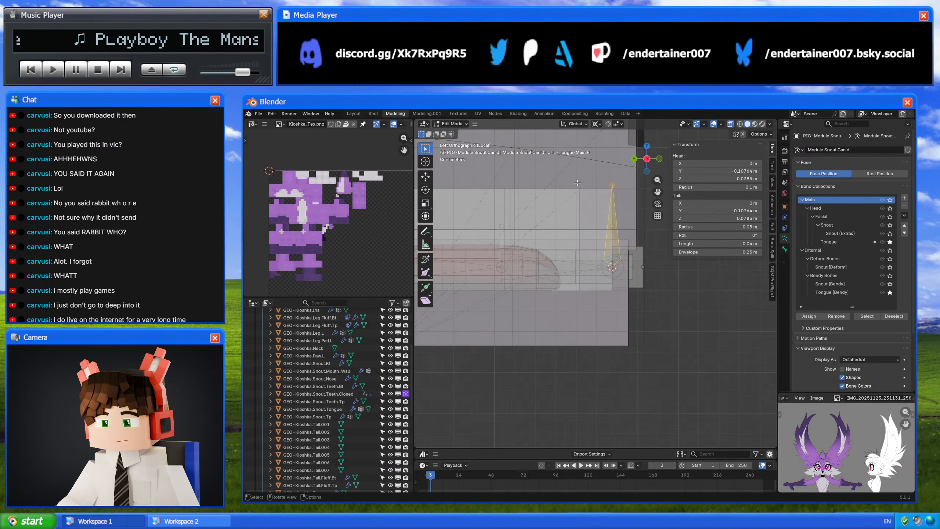
{"action": "left_click_drag", "start_coordinate": [624, 183], "coordinate": [668, 326], "text": "shift"}
{"action": "key", "text": "g"}
{"action": "right_click", "coordinate": [654, 291]}
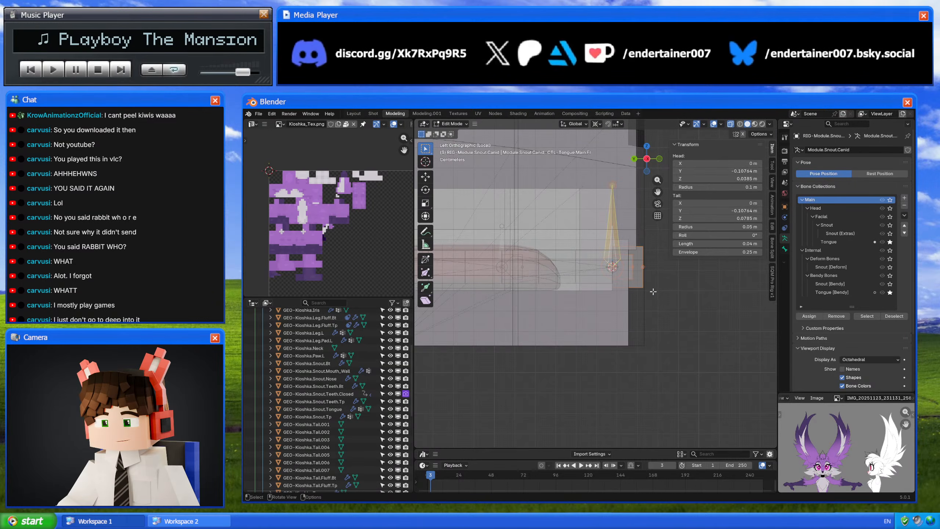
{"action": "middle_click_drag", "start_coordinate": [652, 292], "coordinate": [656, 308], "text": "shift"}
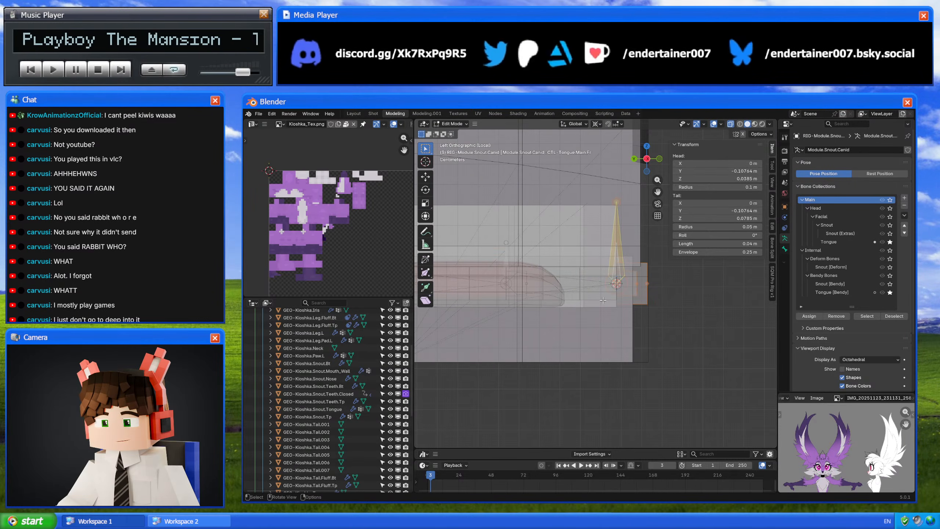
- Open GEO-Kloshka.Snout.Tongue in Edit Mode to check its tip against the front tongue bones, ending in Object Mode
{"action": "key", "text": "Tab"}
{"action": "left_click", "coordinate": [554, 303]}
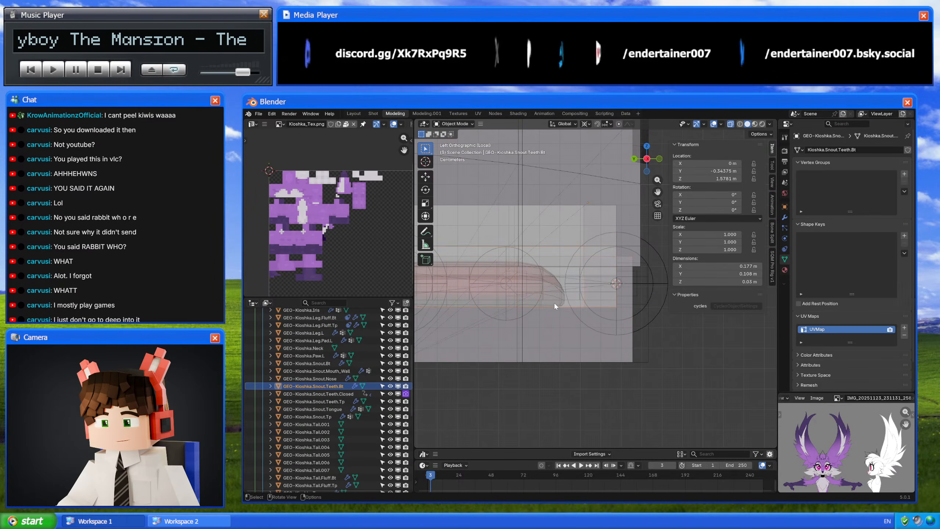
{"action": "left_click", "coordinate": [554, 303]}
{"action": "key", "text": "Tab"}
{"action": "left_click", "coordinate": [561, 277]}
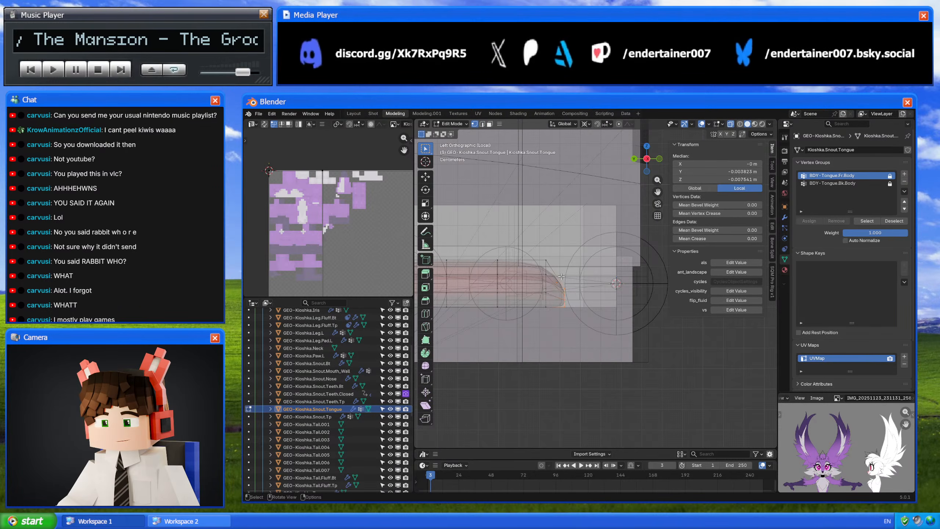
{"action": "key", "text": "Tab"}
{"action": "scroll", "coordinate": [588, 334], "scroll_direction": "down", "scroll_amount": 3}
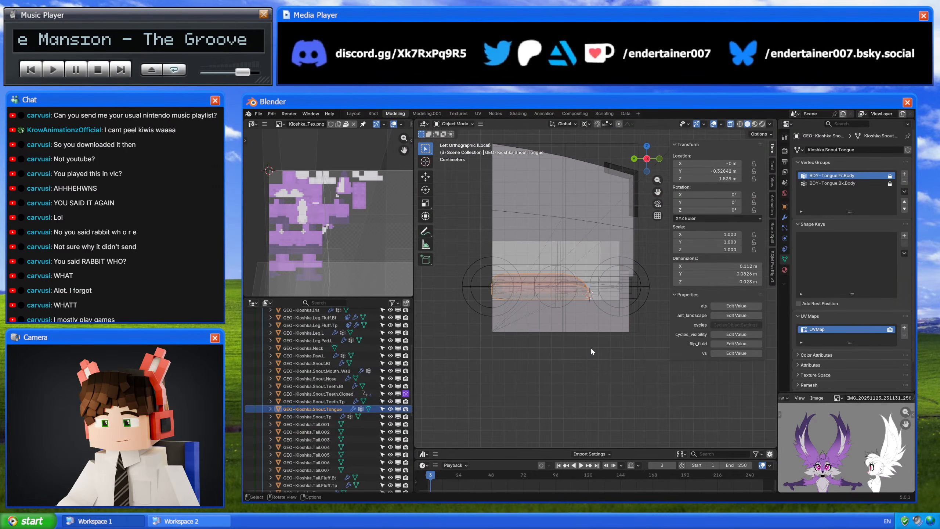
- Make the helper Armature the active object instead of the tongue mesh and enter Edit Mode
{"action": "left_click", "coordinate": [492, 284]}
{"action": "left_click", "coordinate": [491, 284]}
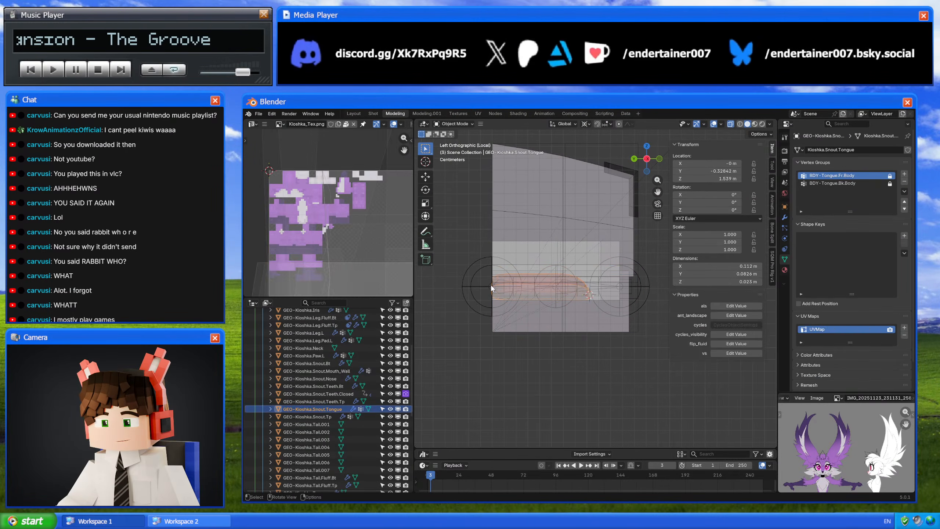
{"action": "left_click", "coordinate": [492, 284]}
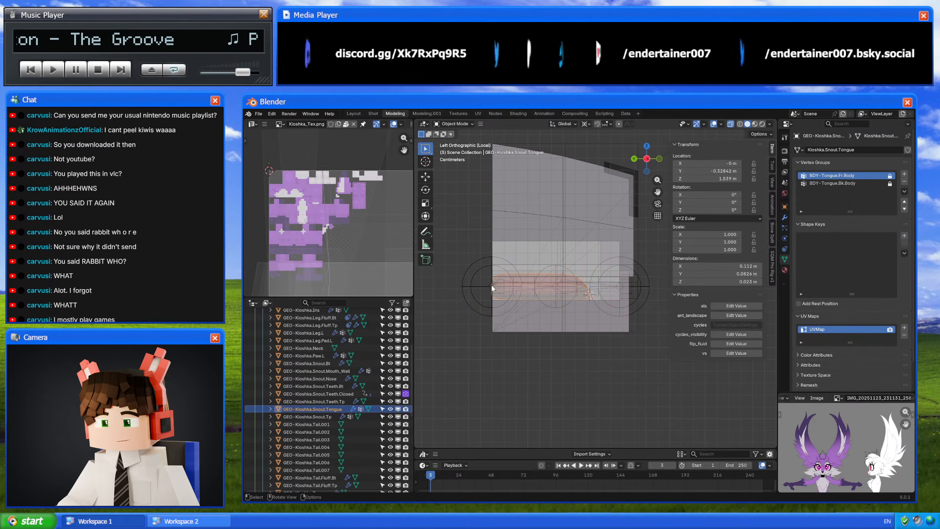
{"action": "left_click", "coordinate": [496, 287]}
{"action": "left_click", "coordinate": [497, 286]}
{"action": "left_click", "coordinate": [498, 284]}
{"action": "left_click", "coordinate": [497, 284]}
{"action": "left_click", "coordinate": [497, 284]}
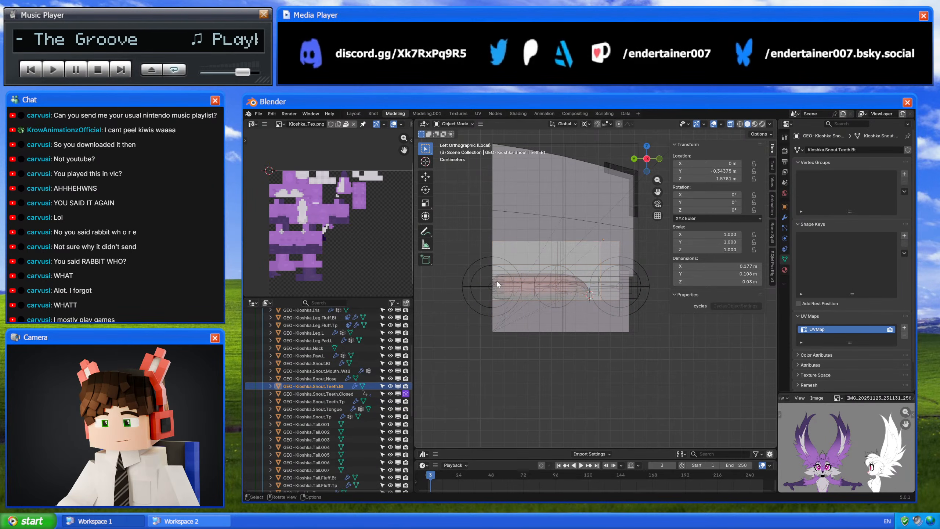
{"action": "left_click", "coordinate": [497, 284]}
{"action": "left_click", "coordinate": [497, 284]}
{"action": "scroll", "coordinate": [354, 413], "scroll_direction": "down", "scroll_amount": 10}
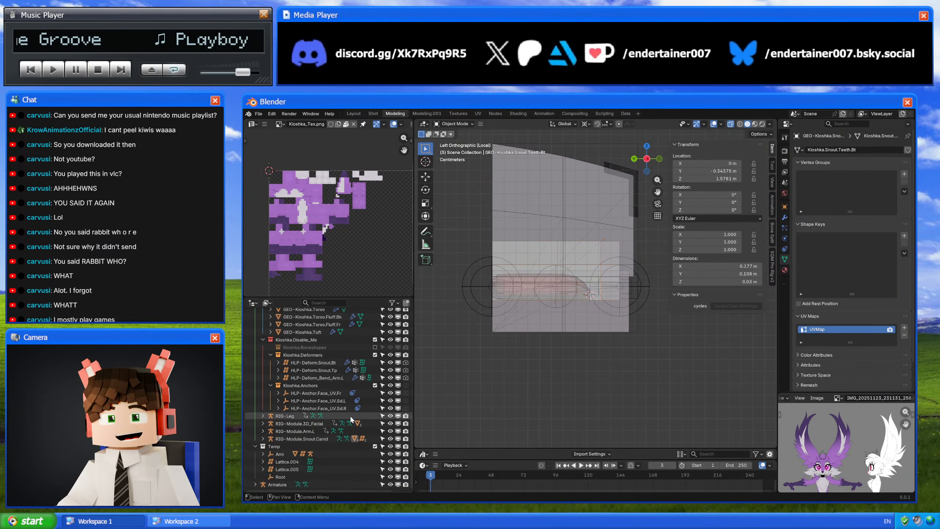
{"action": "left_click", "coordinate": [276, 485]}
{"action": "scroll", "coordinate": [593, 285], "scroll_direction": "up", "scroll_amount": 4}
{"action": "key", "text": "Tab"}
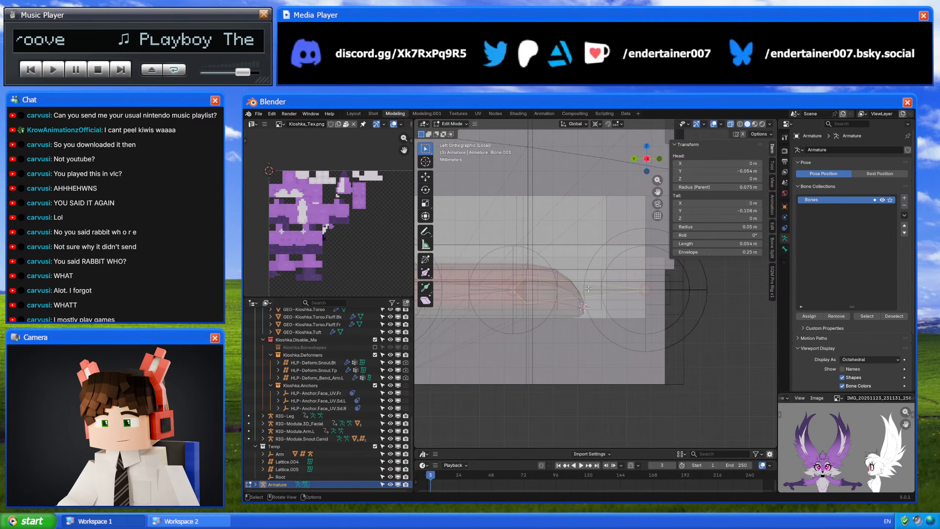
- Delete the helper armature's front bone and snap the remaining bone's tail to the 3D cursor at the tongue tip
{"action": "key", "text": "x"}
{"action": "left_click", "coordinate": [587, 289]}
{"action": "left_click", "coordinate": [519, 290]}
{"action": "key", "text": "shift+s"}
{"action": "left_click", "coordinate": [546, 226]}
{"action": "middle_click_drag", "start_coordinate": [542, 263], "coordinate": [588, 284], "text": "shift"}
- Set the remaining helper bone's tail Z to 0 m, subdivide it with 1 cut and return to Object Mode
{"action": "left_click", "coordinate": [583, 319]}
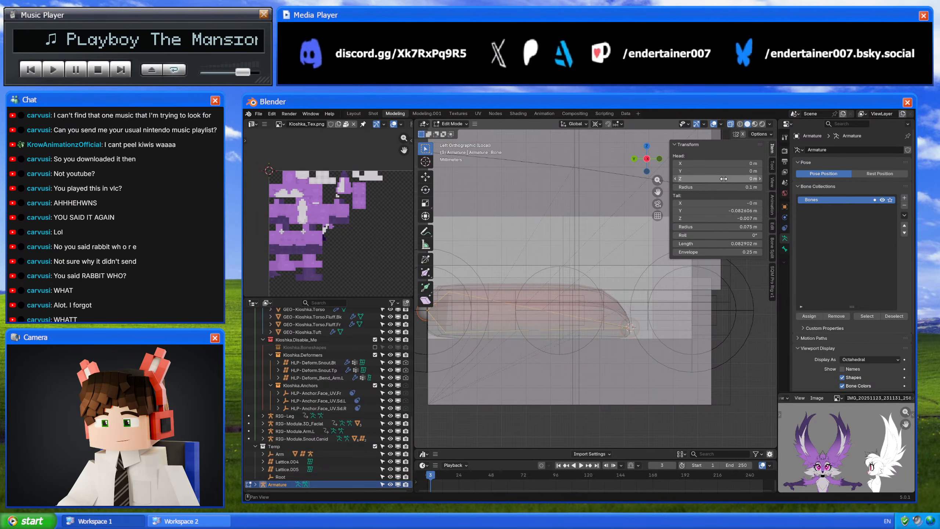
{"action": "left_click", "coordinate": [715, 219]}
{"action": "type", "text": "0"}
{"action": "key", "text": "Return"}
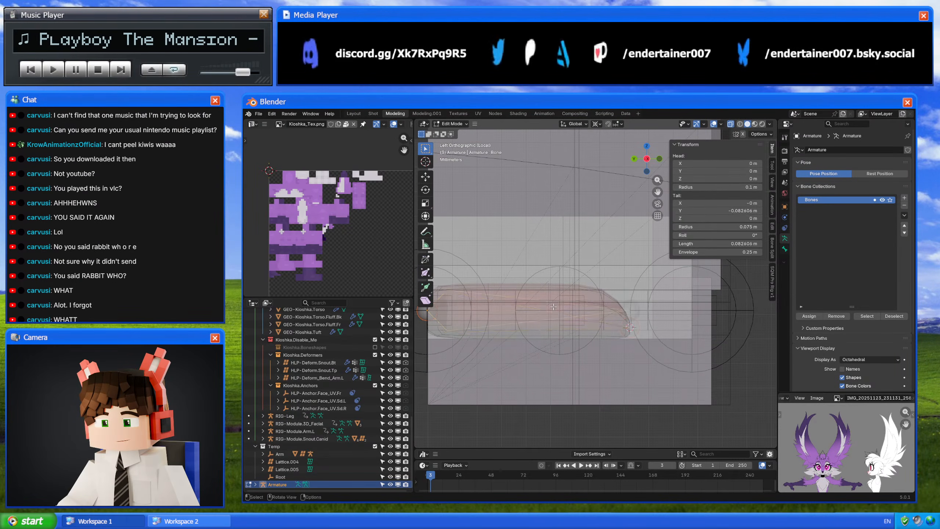
{"action": "right_click", "coordinate": [615, 309]}
{"action": "left_click", "coordinate": [666, 311]}
{"action": "key", "text": "ctrl+Tab"}
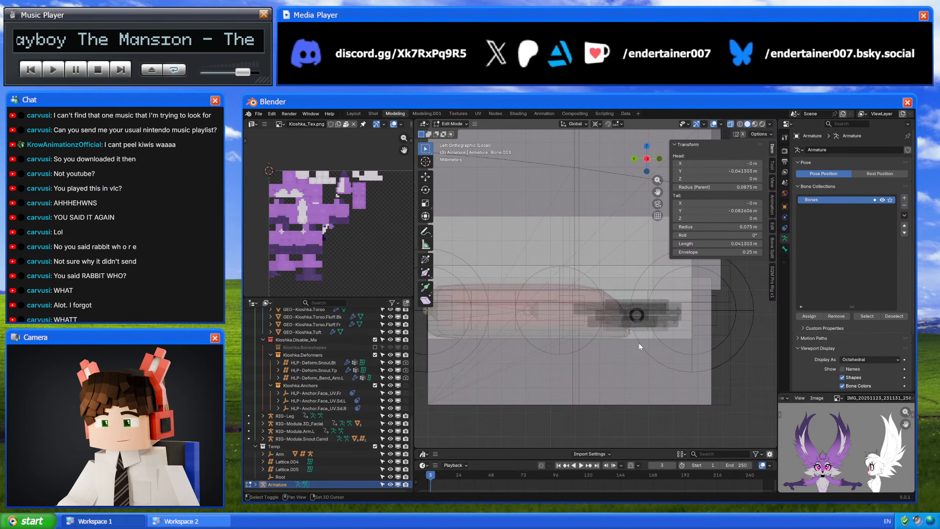
{"action": "scroll", "coordinate": [604, 344], "scroll_direction": "down", "scroll_amount": 3}
{"action": "key", "text": "ctrl+Tab"}
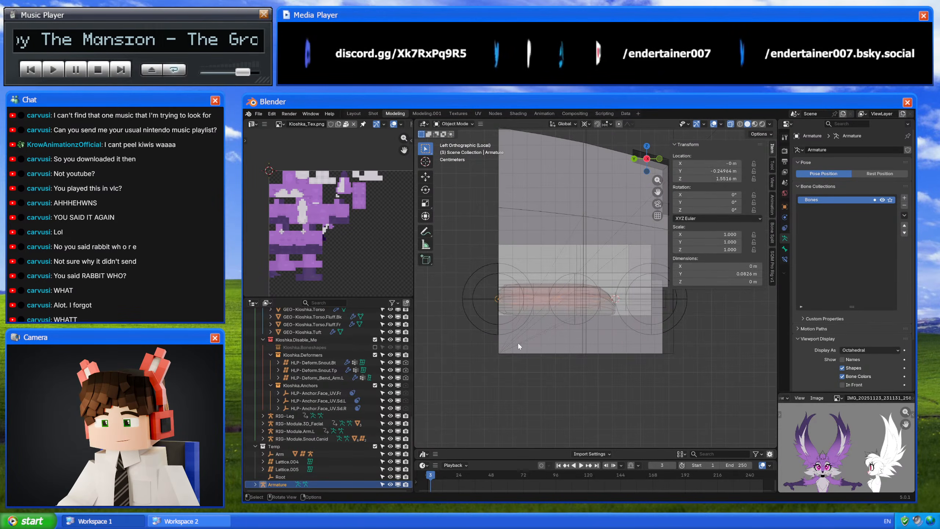
- In the snout rig's Edit Mode, snap the front tongue bones to the 3D cursor and return to Object Mode
{"action": "left_click", "coordinate": [473, 323]}
{"action": "key", "text": "Tab"}
{"action": "middle_click_drag", "start_coordinate": [639, 204], "coordinate": [598, 208], "text": "shift"}
{"action": "left_click_drag", "start_coordinate": [597, 208], "coordinate": [667, 349]}
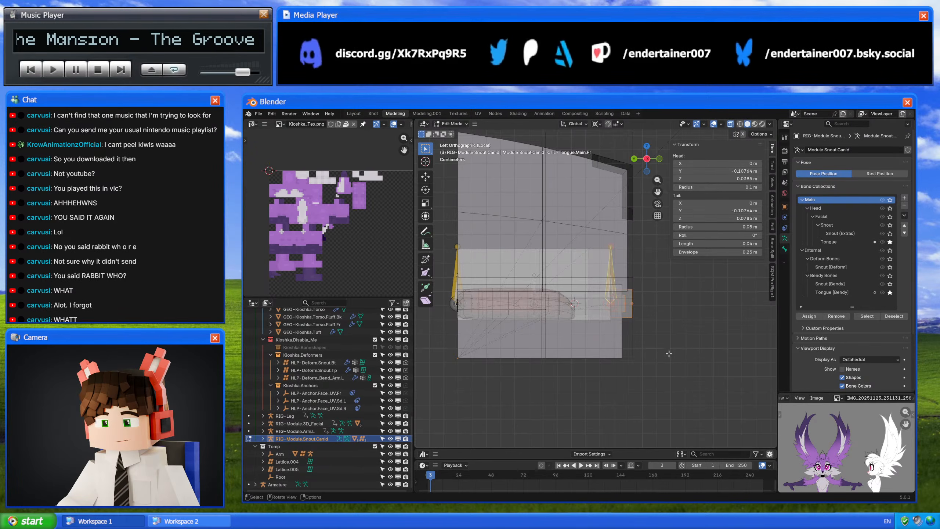
{"action": "scroll", "coordinate": [668, 350], "scroll_direction": "up", "scroll_amount": 3}
{"action": "key", "text": "shift+s"}
{"action": "left_click", "coordinate": [665, 276]}
{"action": "middle_click_drag", "start_coordinate": [635, 286], "coordinate": [696, 286], "text": "shift"}
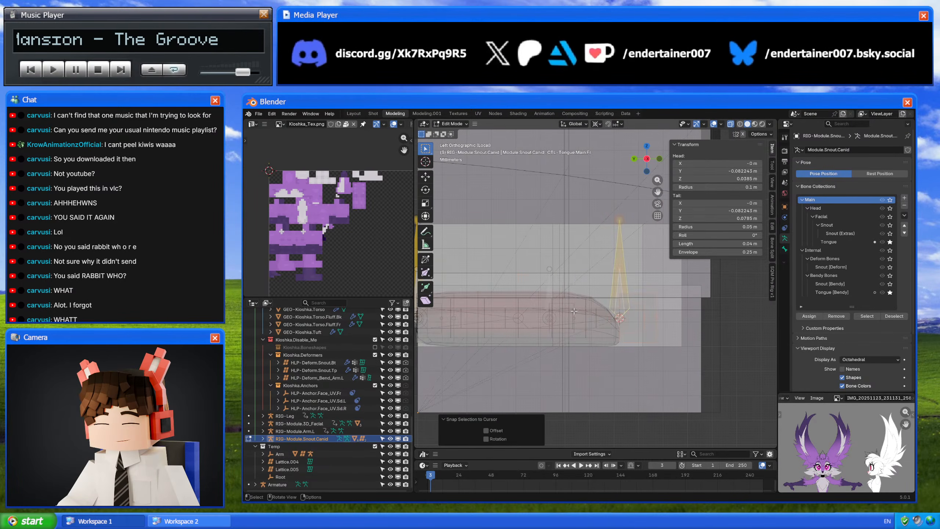
{"action": "key", "text": "Tab"}
{"action": "scroll", "coordinate": [572, 314], "scroll_direction": "down", "scroll_amount": 3}
- Place the 3D cursor at the helper armature's middle joint in Edit Mode and return to Object Mode
{"action": "left_click", "coordinate": [277, 484]}
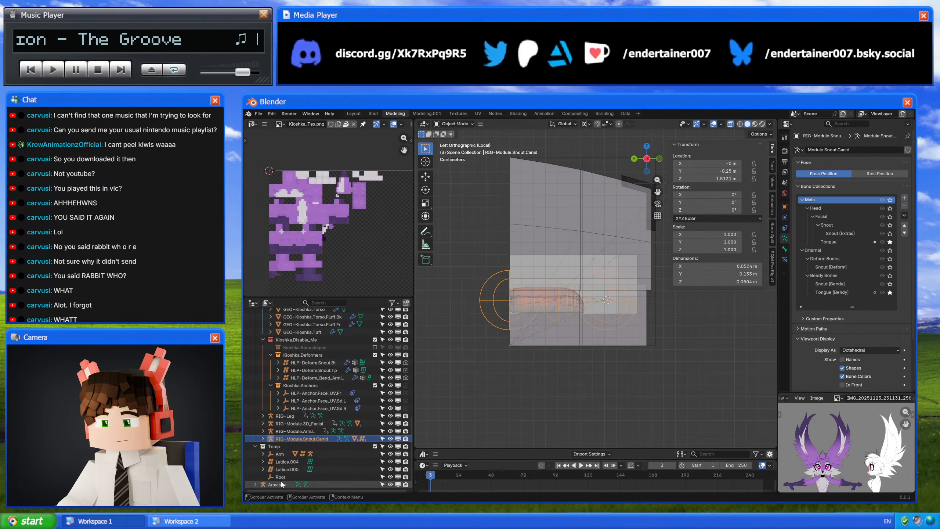
{"action": "key", "text": "Tab"}
{"action": "scroll", "coordinate": [595, 333], "scroll_direction": "up", "scroll_amount": 3}
{"action": "key", "text": "Tab"}
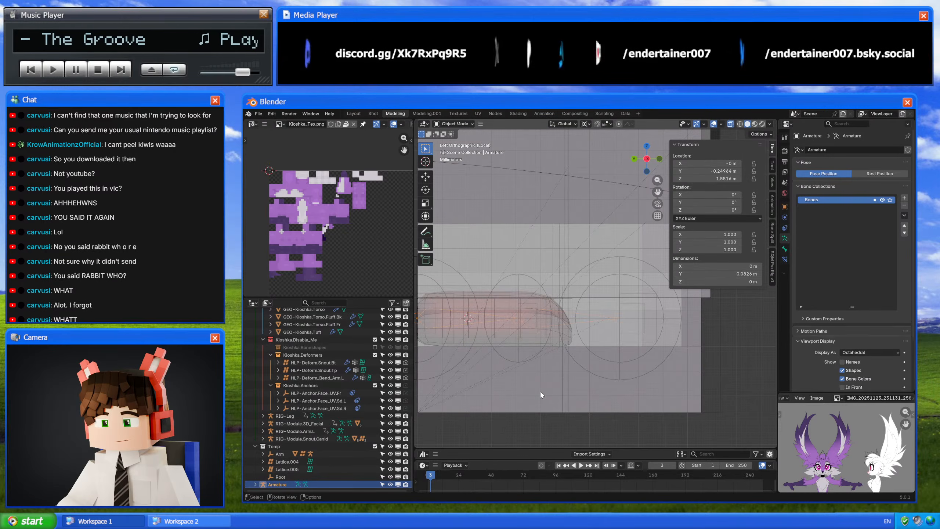
{"action": "key", "text": "Tab"}
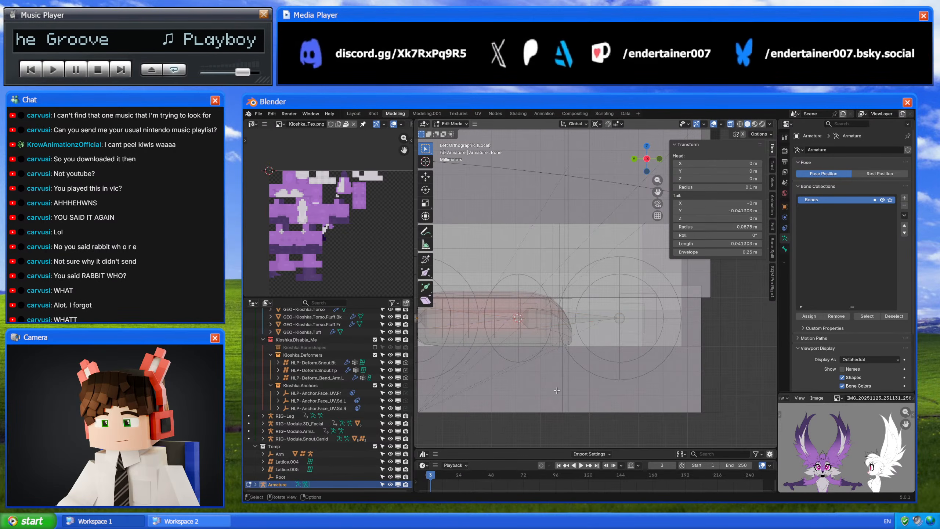
{"action": "key", "text": "Tab"}
{"action": "scroll", "coordinate": [461, 300], "scroll_direction": "down", "scroll_amount": 2}
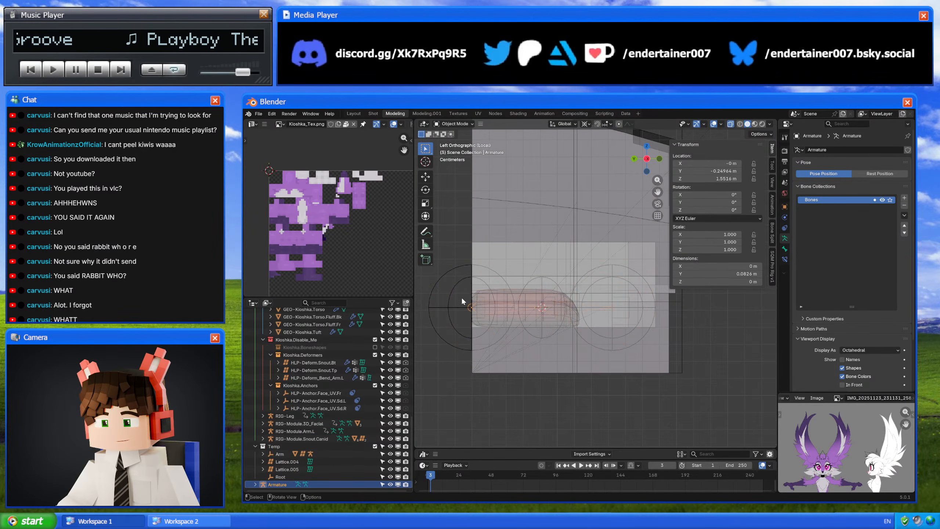
- In the snout rig's Edit Mode, hide BDY-Tongue.Main.Body, snap the middle tongue bones to the 3D cursor and reveal the hidden bone
{"action": "left_click", "coordinate": [449, 273]}
{"action": "key", "text": "Tab"}
{"action": "middle_click_drag", "start_coordinate": [577, 340], "coordinate": [595, 371], "text": "shift"}
{"action": "scroll", "coordinate": [595, 370], "scroll_direction": "up", "scroll_amount": 2}
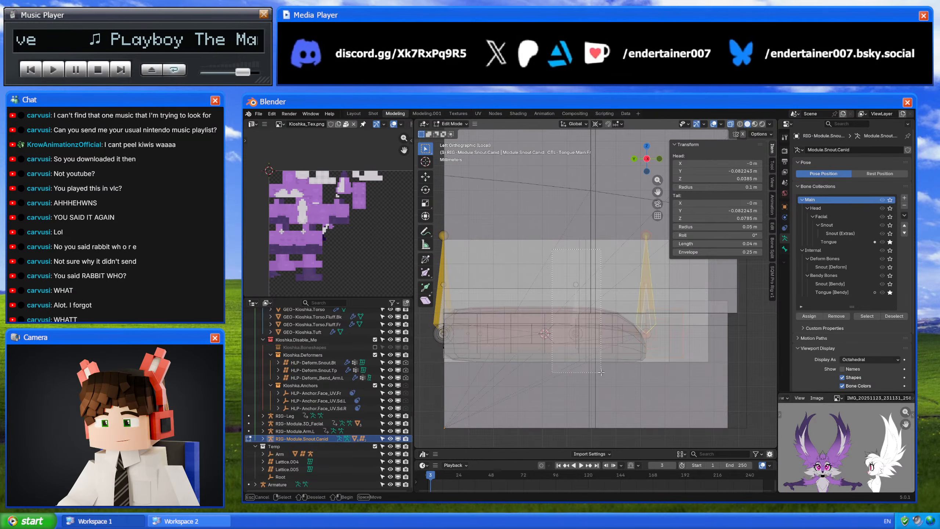
{"action": "left_click", "coordinate": [550, 315]}
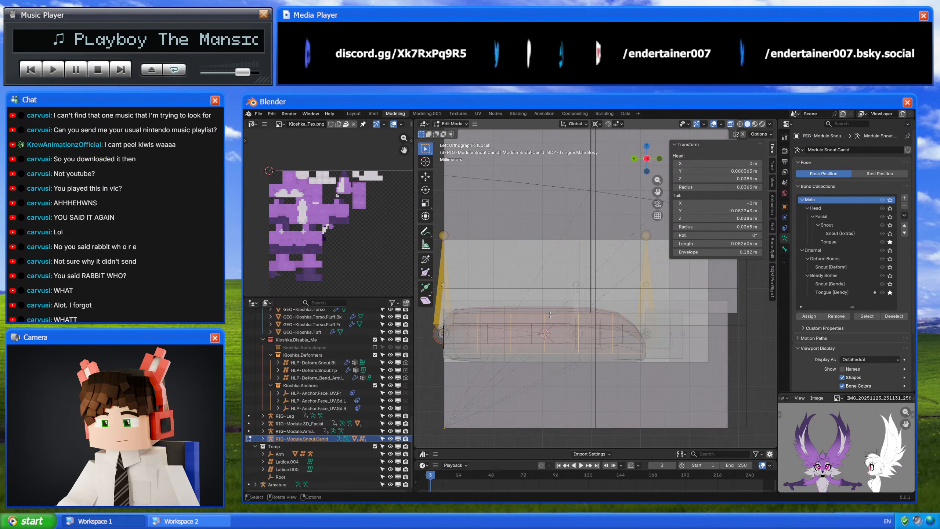
{"action": "key", "text": "h"}
{"action": "left_click_drag", "start_coordinate": [558, 273], "coordinate": [605, 365]}
{"action": "key", "text": "shift+d"}
{"action": "right_click", "coordinate": [605, 365]}
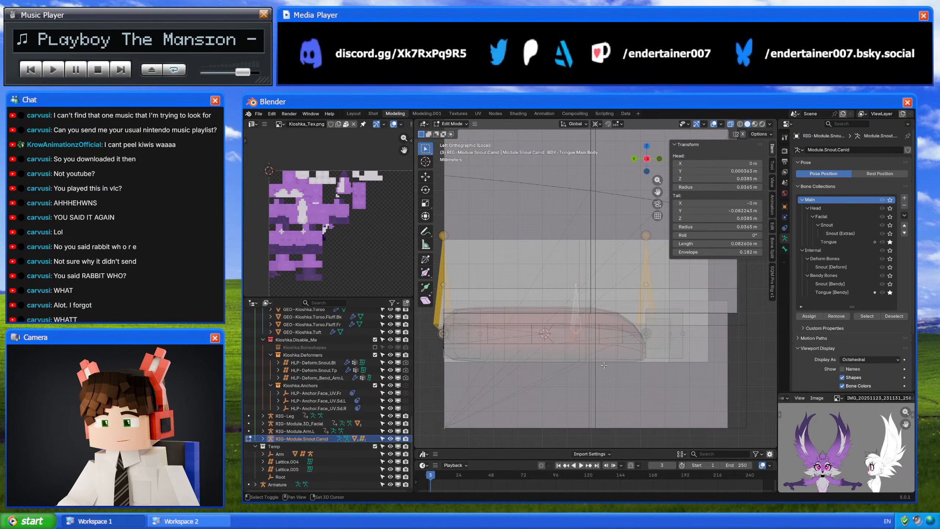
{"action": "key", "text": "shift+s"}
{"action": "left_click", "coordinate": [595, 238]}
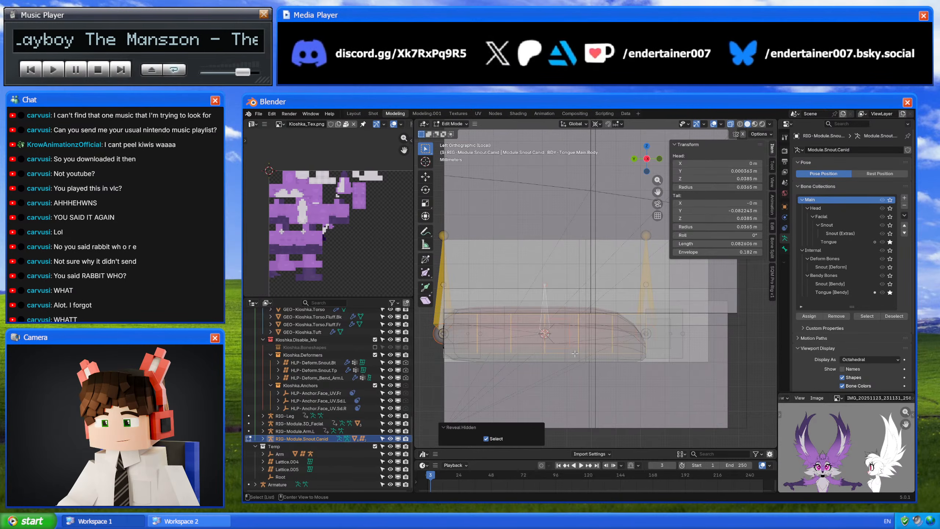
- Switch to Pose Mode and reset the Stretch To constraint's original length on BDY-Tongue.Main.Body
{"action": "key", "text": "ctrl+Tab"}
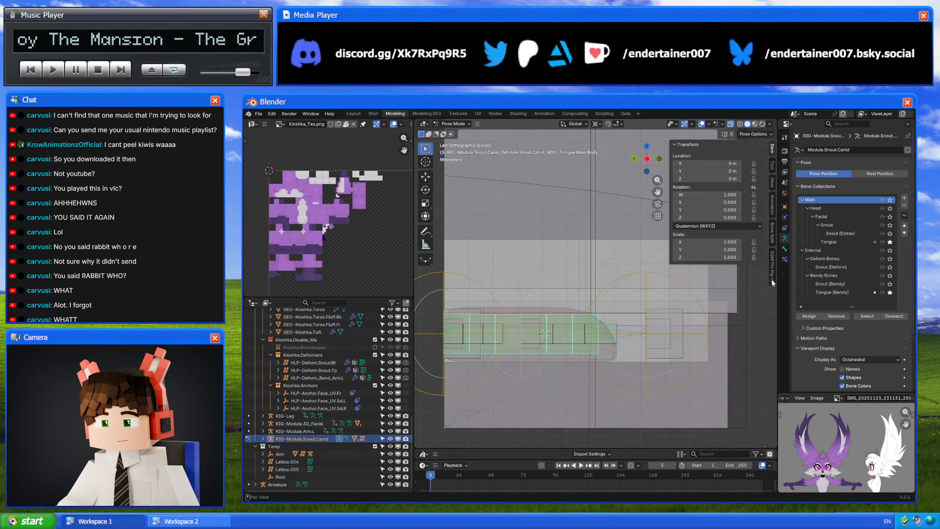
{"action": "left_click", "coordinate": [785, 259]}
{"action": "left_click", "coordinate": [800, 163]}
{"action": "left_click", "coordinate": [897, 200]}
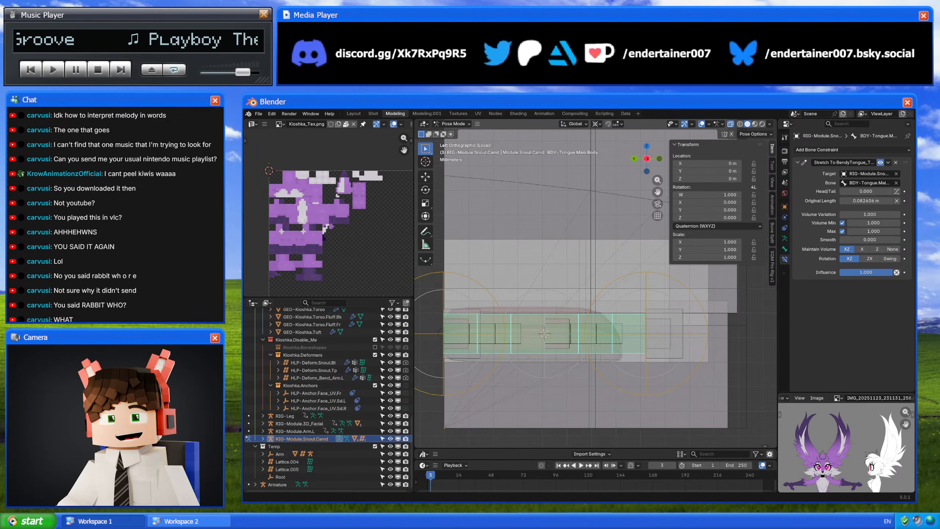
- Reset the Stretch To original length on BDY-Tongue.Fr.Body and BDY-Tongue.Bk.Body
{"action": "middle_click_drag", "start_coordinate": [579, 273], "coordinate": [584, 275], "text": "shift"}
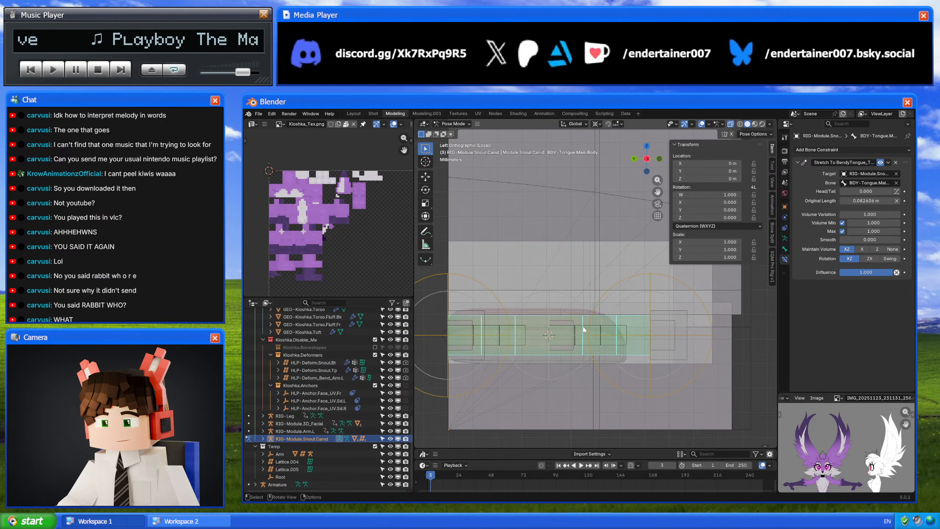
{"action": "left_click", "coordinate": [583, 328]}
{"action": "left_click", "coordinate": [804, 164]}
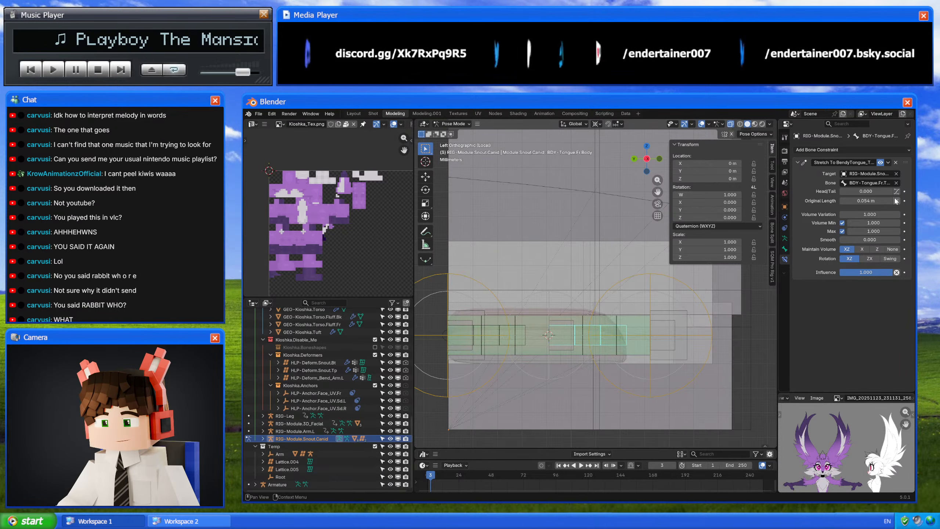
{"action": "left_click", "coordinate": [521, 328]}
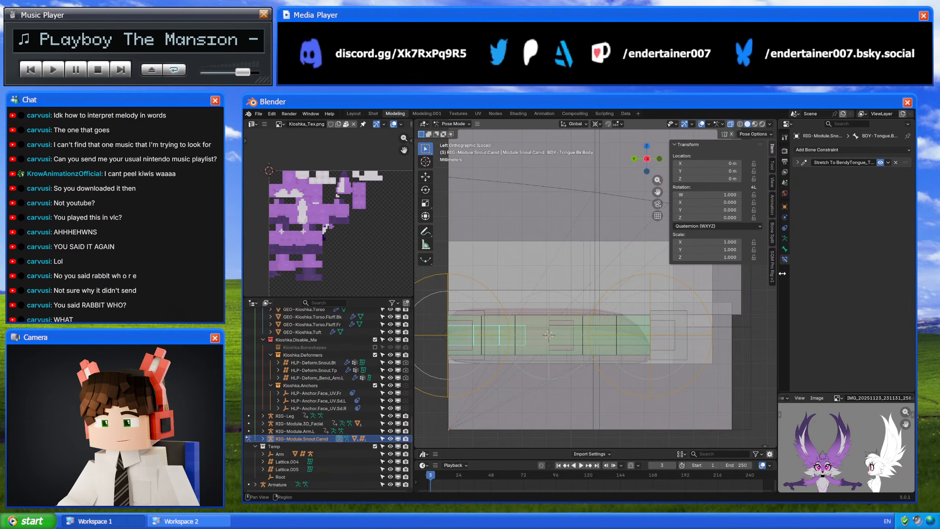
{"action": "left_click", "coordinate": [798, 162]}
{"action": "left_click", "coordinate": [897, 200]}
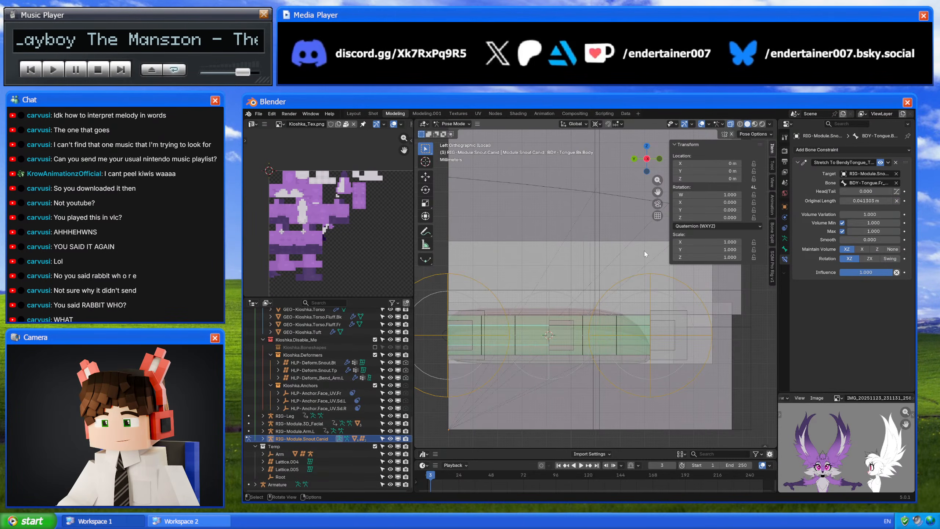
- Try moving and rotating CTL-Tongue.Main.Fr to test how the tongue bends, then cancel the transform
{"action": "scroll", "coordinate": [598, 295], "scroll_direction": "down", "scroll_amount": 4}
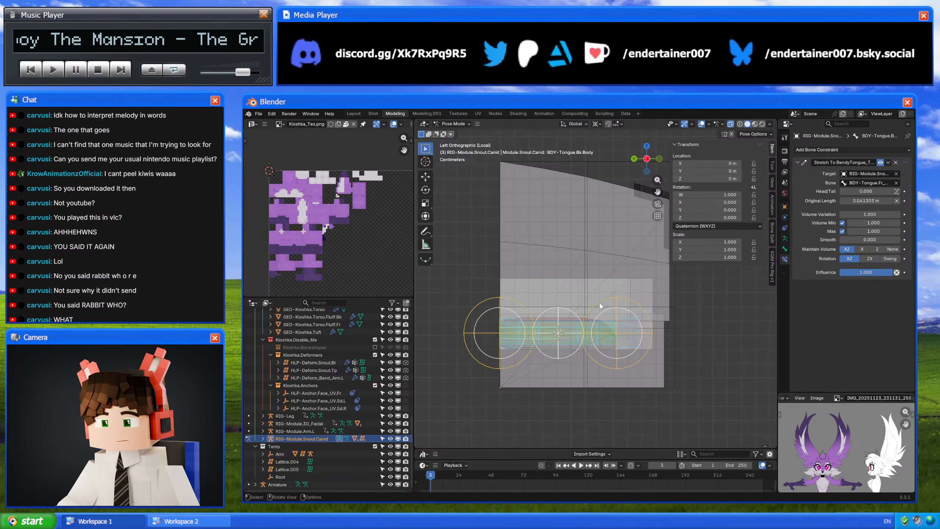
{"action": "middle_click_drag", "start_coordinate": [585, 297], "coordinate": [606, 321]}
{"action": "left_click", "coordinate": [647, 160]}
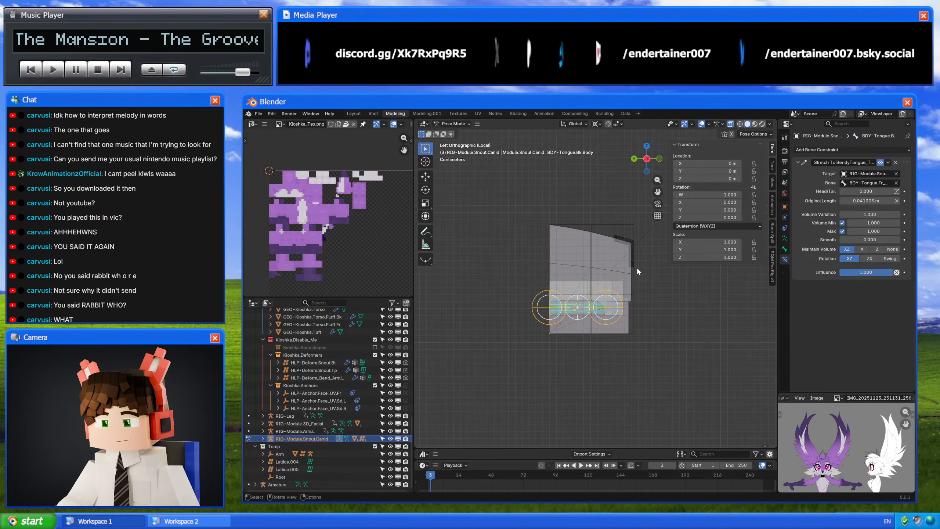
{"action": "left_click", "coordinate": [622, 299]}
{"action": "scroll", "coordinate": [622, 298], "scroll_direction": "up", "scroll_amount": 3}
{"action": "key", "text": "g"}
{"action": "key", "text": "r"}
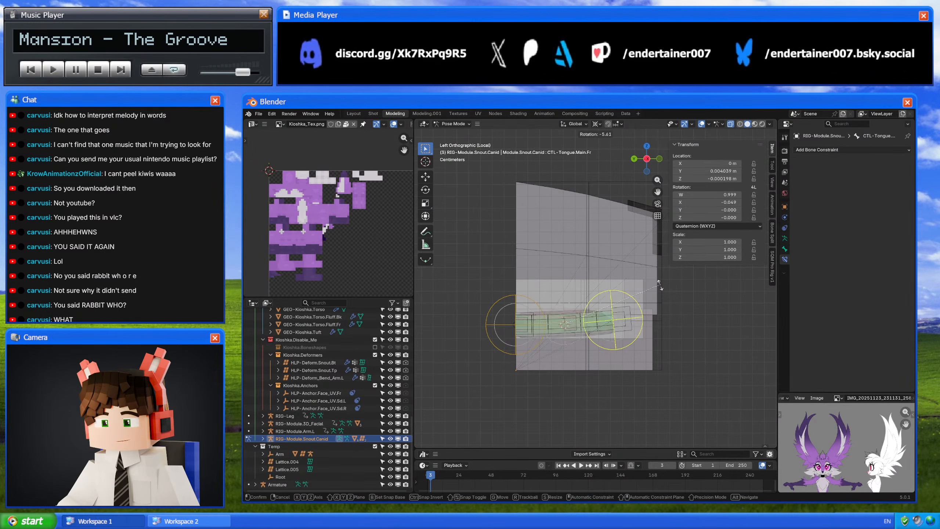
{"action": "right_click", "coordinate": [643, 300]}
- Set the transform pivot point to Individual Origins and briefly test rotating CTL-Tongue.Main.Fr
{"action": "key", "text": "period"}
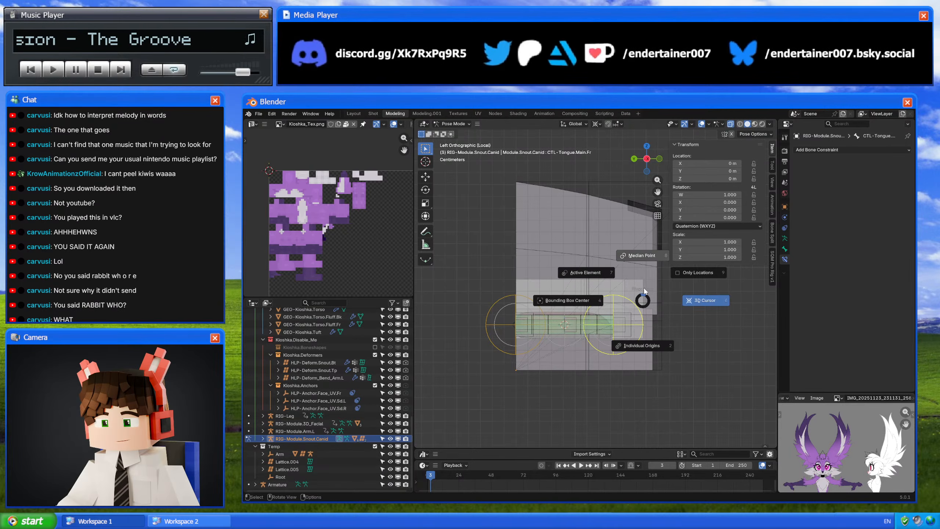
{"action": "left_click", "coordinate": [685, 380]}
{"action": "key", "text": "r"}
{"action": "right_click", "coordinate": [675, 306]}
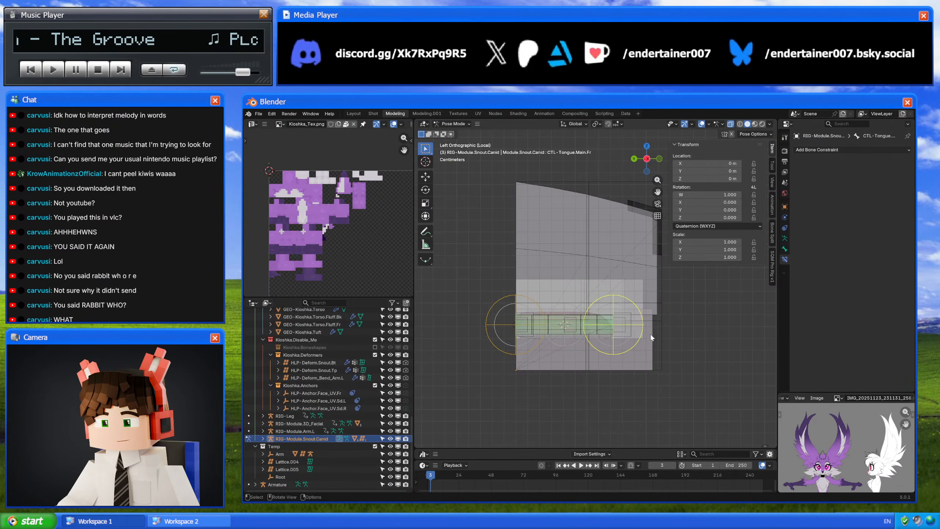
- Turn off solo for the Tongue [Bendy] and Tongue bone collections
{"action": "left_click", "coordinate": [785, 239]}
{"action": "left_click", "coordinate": [891, 292]}
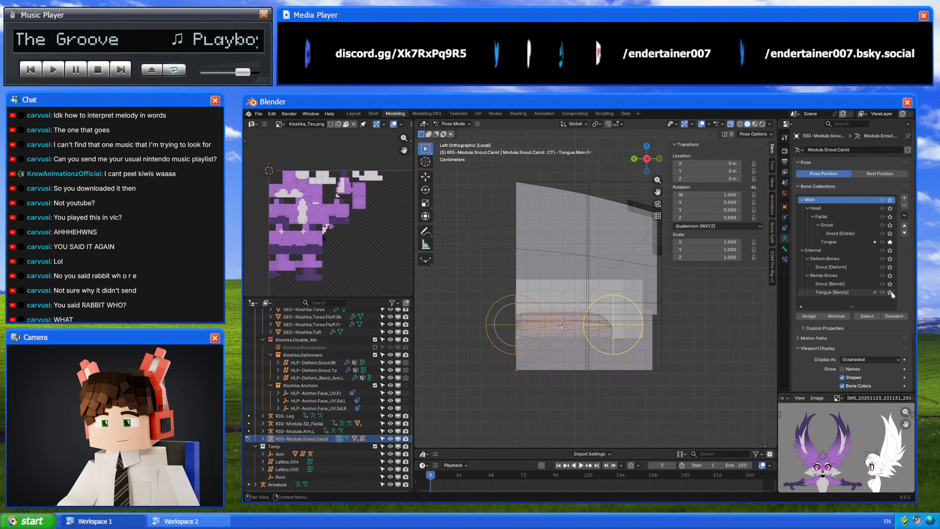
{"action": "left_click", "coordinate": [891, 242]}
- Test CTL-Snout.Main_Control by moving and scaling it, then clear its location
{"action": "middle_click_drag", "start_coordinate": [668, 312], "coordinate": [662, 333]}
{"action": "scroll", "coordinate": [659, 308], "scroll_direction": "down", "scroll_amount": 9}
{"action": "key", "text": "ctrl+Tab"}
{"action": "key", "text": "ctrl+Tab"}
{"action": "scroll", "coordinate": [649, 271], "scroll_direction": "up", "scroll_amount": 1}
{"action": "left_click", "coordinate": [651, 249]}
{"action": "key", "text": "g"}
{"action": "left_click", "coordinate": [626, 296]}
{"action": "key", "text": "s"}
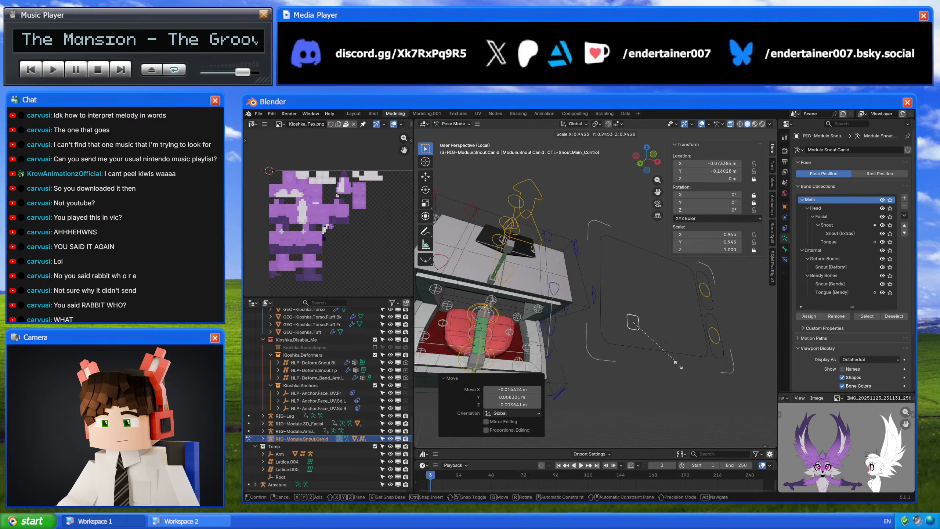
{"action": "right_click", "coordinate": [663, 375]}
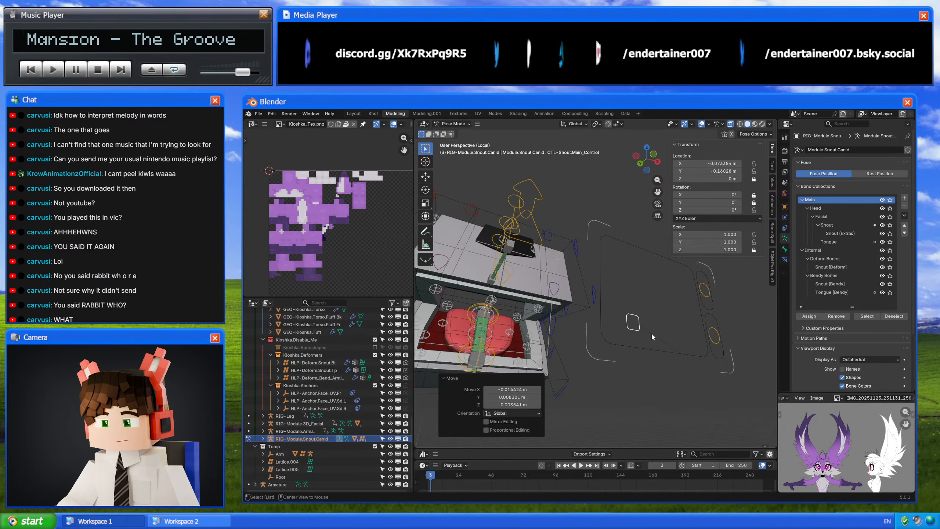
{"action": "key", "text": "alt+g"}
- Return the snout rig to Object Mode and switch to the Modeling.001 workspace to see the whole character
{"action": "middle_click_drag", "start_coordinate": [651, 333], "coordinate": [570, 315]}
{"action": "key", "text": "ctrl+Tab"}
{"action": "scroll", "coordinate": [621, 322], "scroll_direction": "down", "scroll_amount": 4}
{"action": "key", "text": "ctrl+Page_Down"}
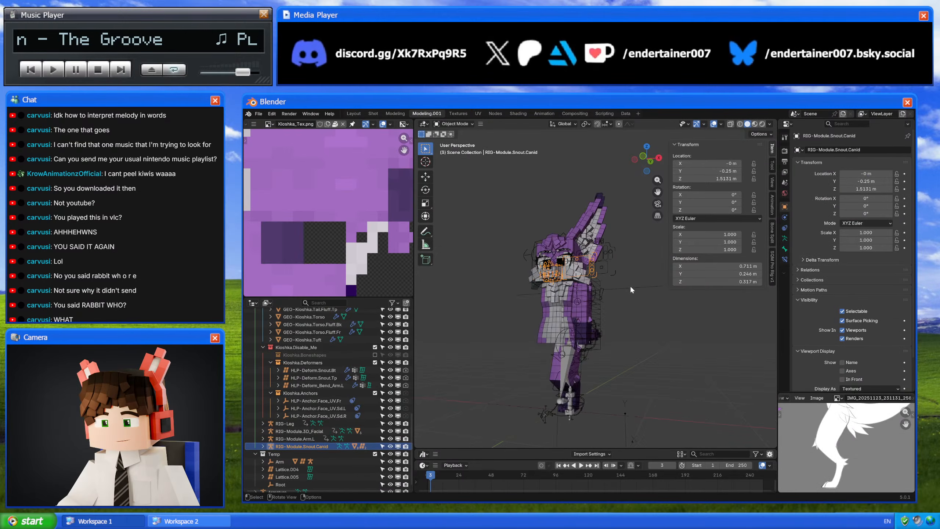
{"action": "middle_click_drag", "start_coordinate": [630, 285], "coordinate": [633, 332]}
{"action": "scroll", "coordinate": [344, 417], "scroll_direction": "down", "scroll_amount": 2}
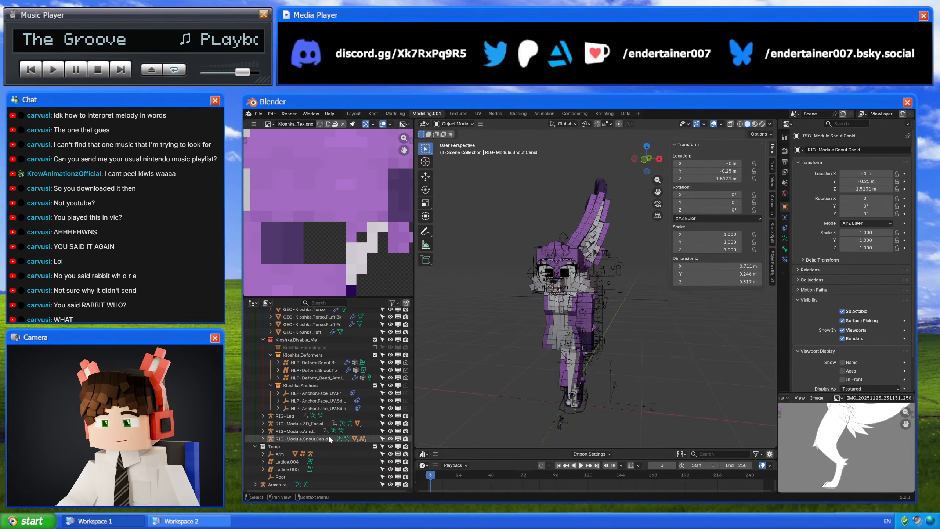
- Select the character's left ear mesh and add a Mirror modifier to it
{"action": "middle_click_drag", "start_coordinate": [584, 389], "coordinate": [575, 369]}
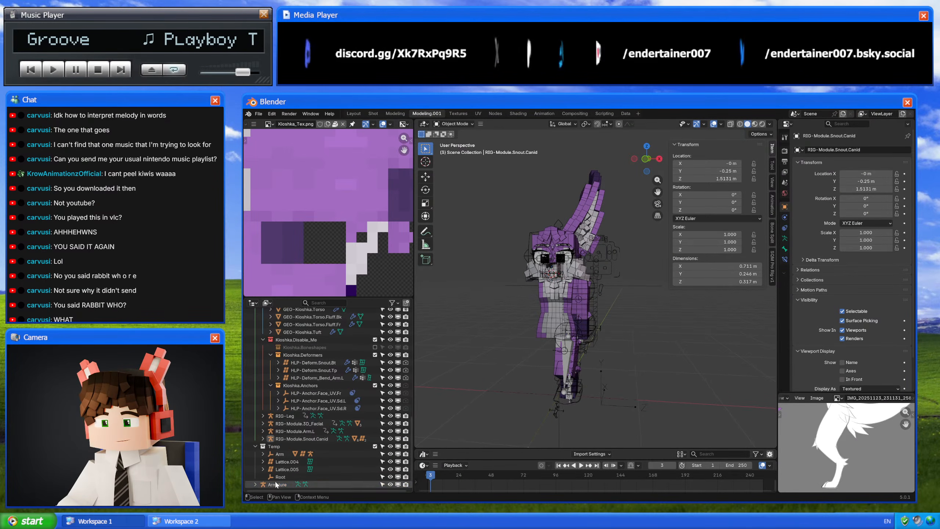
{"action": "left_click", "coordinate": [277, 485]}
{"action": "middle_click_drag", "start_coordinate": [598, 221], "coordinate": [598, 251], "text": "shift"}
{"action": "left_click", "coordinate": [599, 251]}
{"action": "key", "text": "shift+a"}
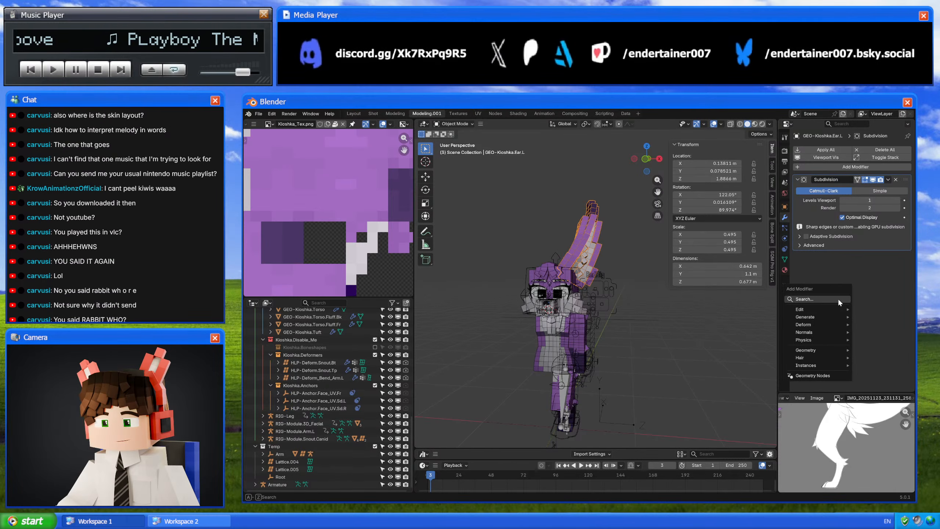
{"action": "type", "text": "mir"}
{"action": "key", "text": "Return"}
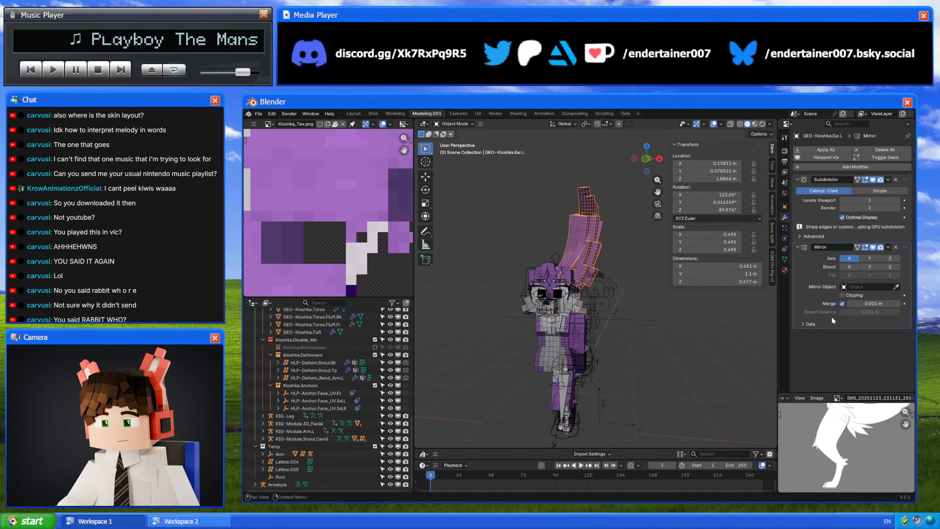
- Set Root as the ear's mirror object and place the Mirror modifier above Subdivision in the stack
{"action": "left_click", "coordinate": [896, 287]}
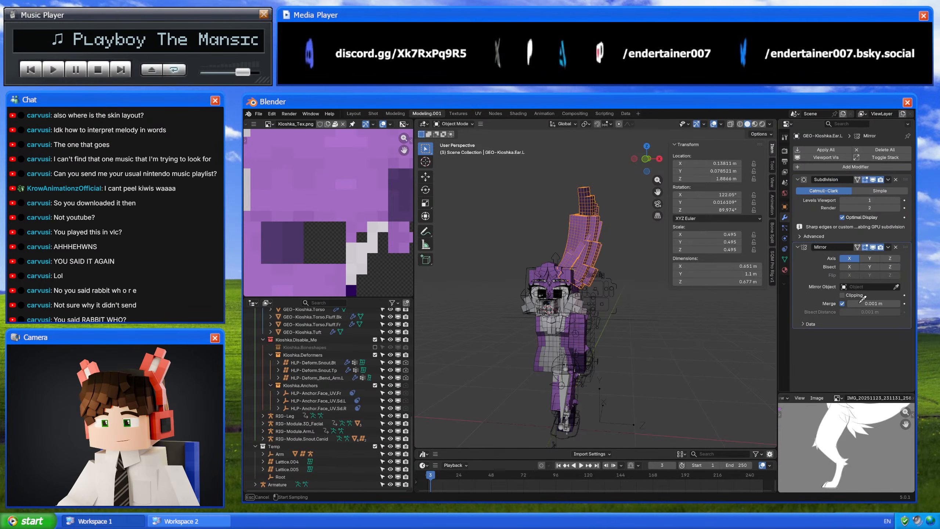
{"action": "left_click", "coordinate": [633, 425]}
{"action": "left_click_drag", "start_coordinate": [906, 247], "coordinate": [906, 179]}
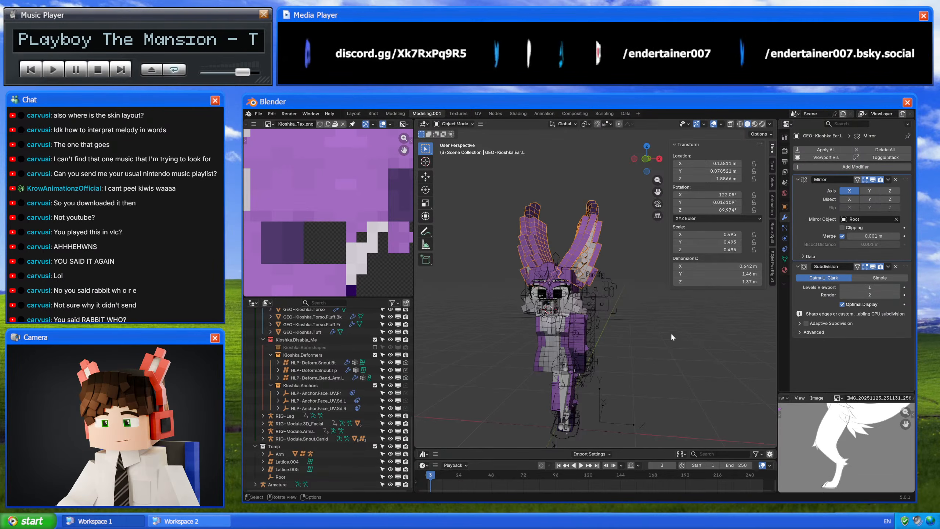
{"action": "middle_click_drag", "start_coordinate": [671, 332], "coordinate": [643, 312]}
{"action": "scroll", "coordinate": [594, 259], "scroll_direction": "up", "scroll_amount": 6}
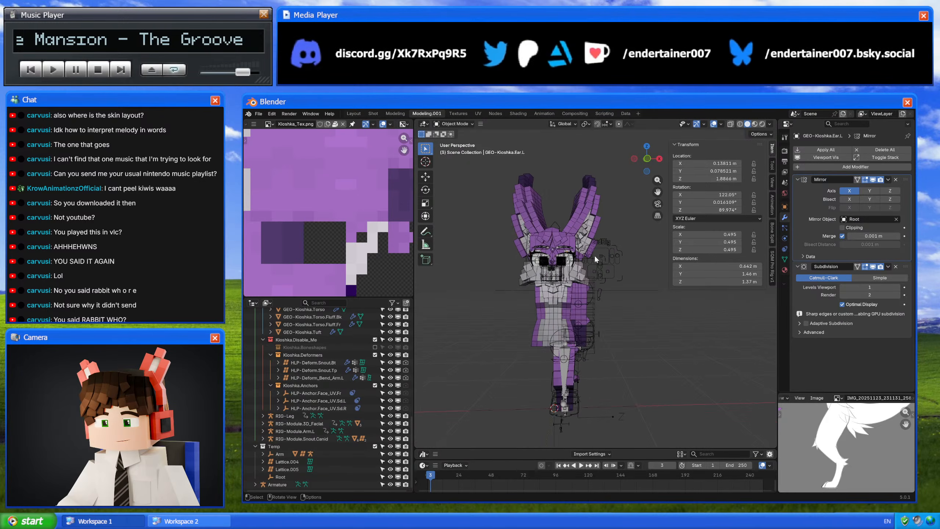
{"action": "mouse_move", "coordinate": [593, 282]}
{"action": "middle_mouse_down"}
{"action": "mouse_move", "coordinate": [635, 292]}
{"action": "mouse_move", "coordinate": [579, 296]}
{"action": "mouse_move", "coordinate": [598, 265]}
{"action": "mouse_move", "coordinate": [605, 299]}
{"action": "mouse_move", "coordinate": [606, 291]}
{"action": "middle_mouse_up"}
{"action": "scroll", "coordinate": [579, 297], "scroll_direction": "down", "scroll_amount": 5}
- Switch to the Modeling workspace with the isolated snout and save the blend file
{"action": "left_click", "coordinate": [396, 116]}
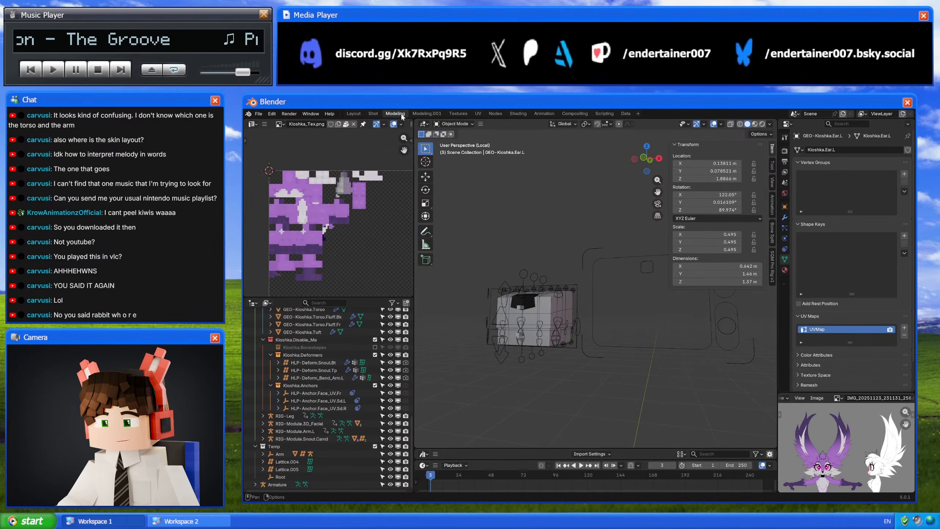
{"action": "middle_click_drag", "start_coordinate": [554, 261], "coordinate": [585, 274], "text": "shift"}
{"action": "scroll", "coordinate": [582, 250], "scroll_direction": "up", "scroll_amount": 2}
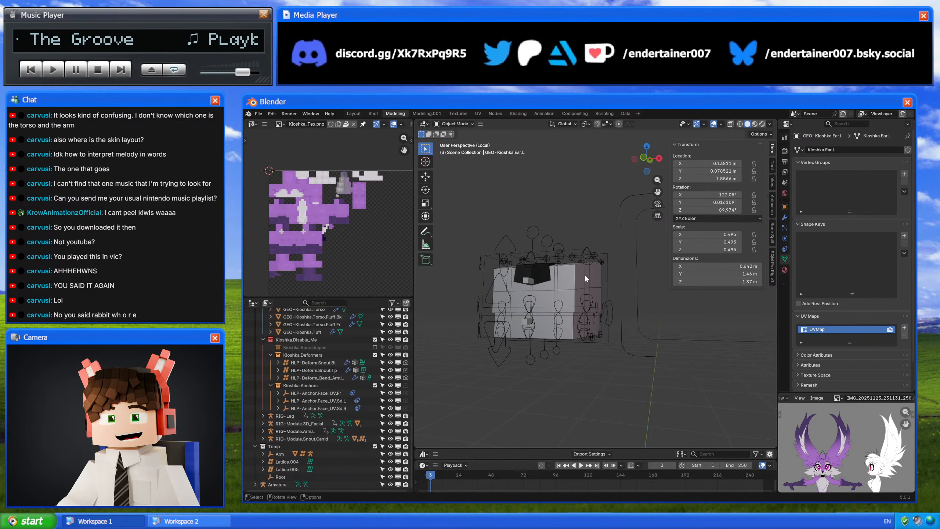
{"action": "key", "text": "ctrl+s"}
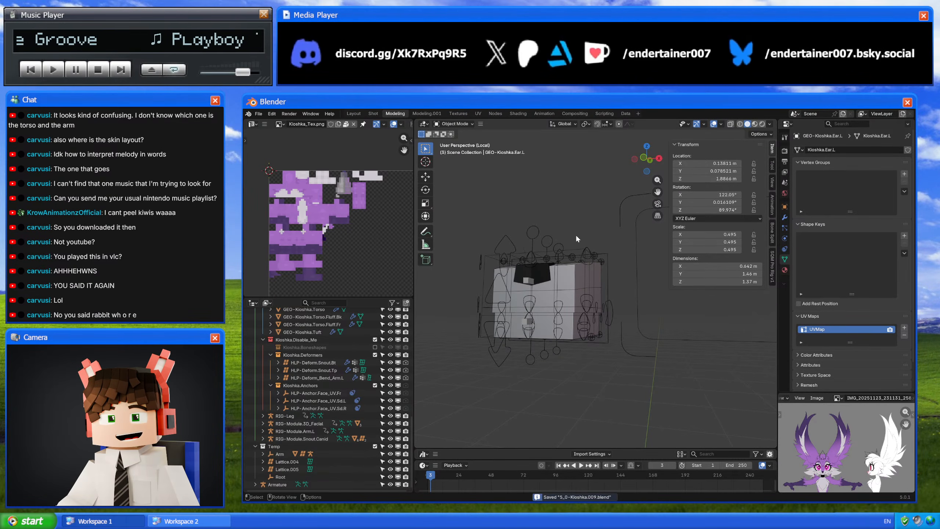